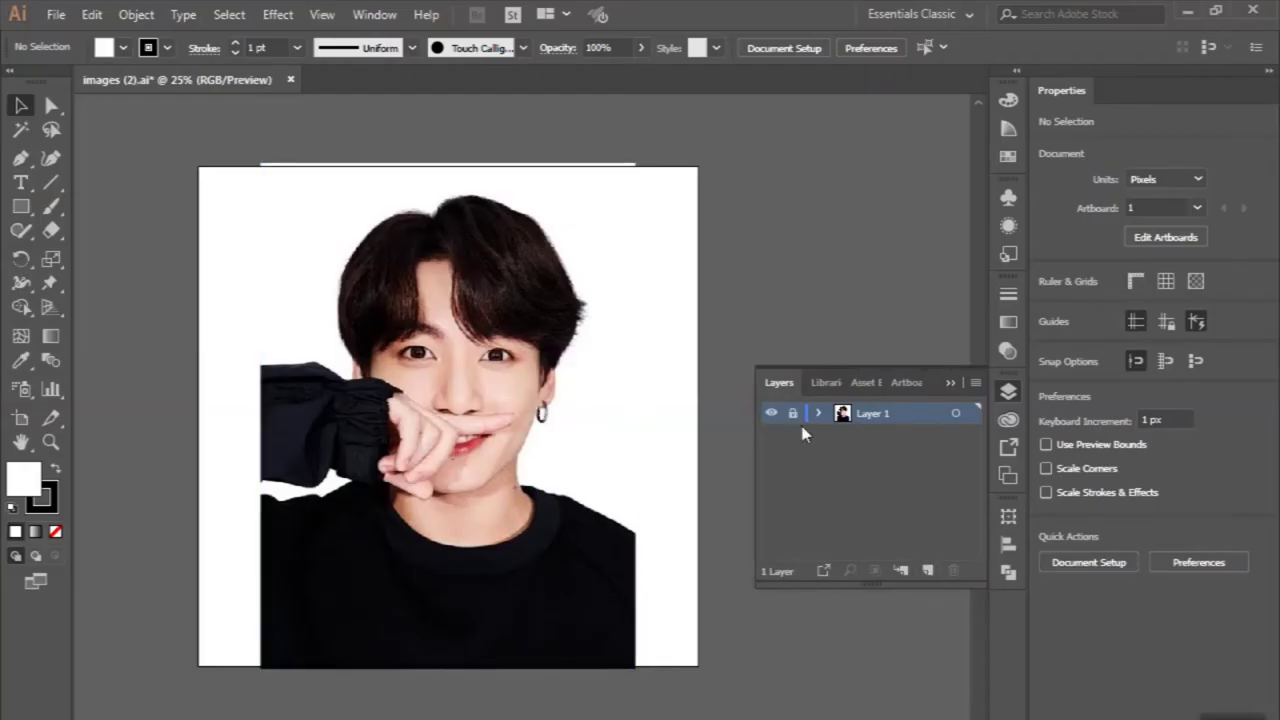
Start a Pen path along the lower hair edge, undoing one misplaced segment.
{"action": "scroll", "coordinate": [362, 309], "scroll_direction": "up", "scroll_amount": 2}
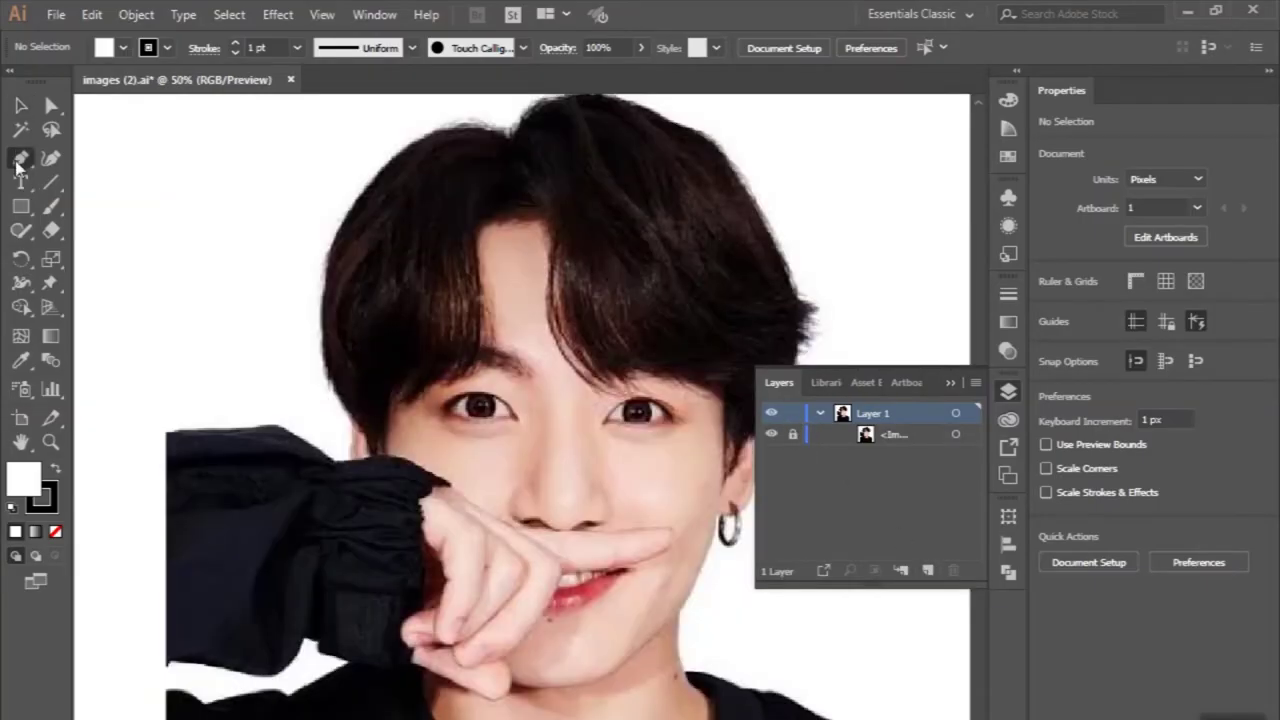
{"action": "left_click", "coordinate": [20, 160]}
{"action": "scroll", "coordinate": [550, 284], "scroll_direction": "up", "scroll_amount": 3}
{"action": "scroll", "coordinate": [477, 423], "scroll_direction": "down", "scroll_amount": 2}
{"action": "scroll", "coordinate": [526, 437], "scroll_direction": "down", "scroll_amount": 3}
{"action": "left_click_drag", "start_coordinate": [503, 470], "coordinate": [408, 515]}
{"action": "key", "text": "ctrl+z"}
{"action": "left_click", "coordinate": [378, 502]}
{"action": "scroll", "coordinate": [371, 503], "scroll_direction": "left", "scroll_amount": 2}
{"action": "left_click", "coordinate": [428, 516]}
{"action": "left_click", "coordinate": [388, 517]}
{"action": "left_click_drag", "start_coordinate": [322, 566], "coordinate": [293, 583]}
{"action": "left_click", "coordinate": [284, 583]}
{"action": "scroll", "coordinate": [280, 600], "scroll_direction": "down", "scroll_amount": 2}
{"action": "left_click", "coordinate": [262, 622]}
Trace up the hair's left edge and set the path fill to None.
{"action": "left_click", "coordinate": [206, 529]}
{"action": "scroll", "coordinate": [206, 529], "scroll_direction": "up", "scroll_amount": 1}
{"action": "left_click", "coordinate": [224, 480]}
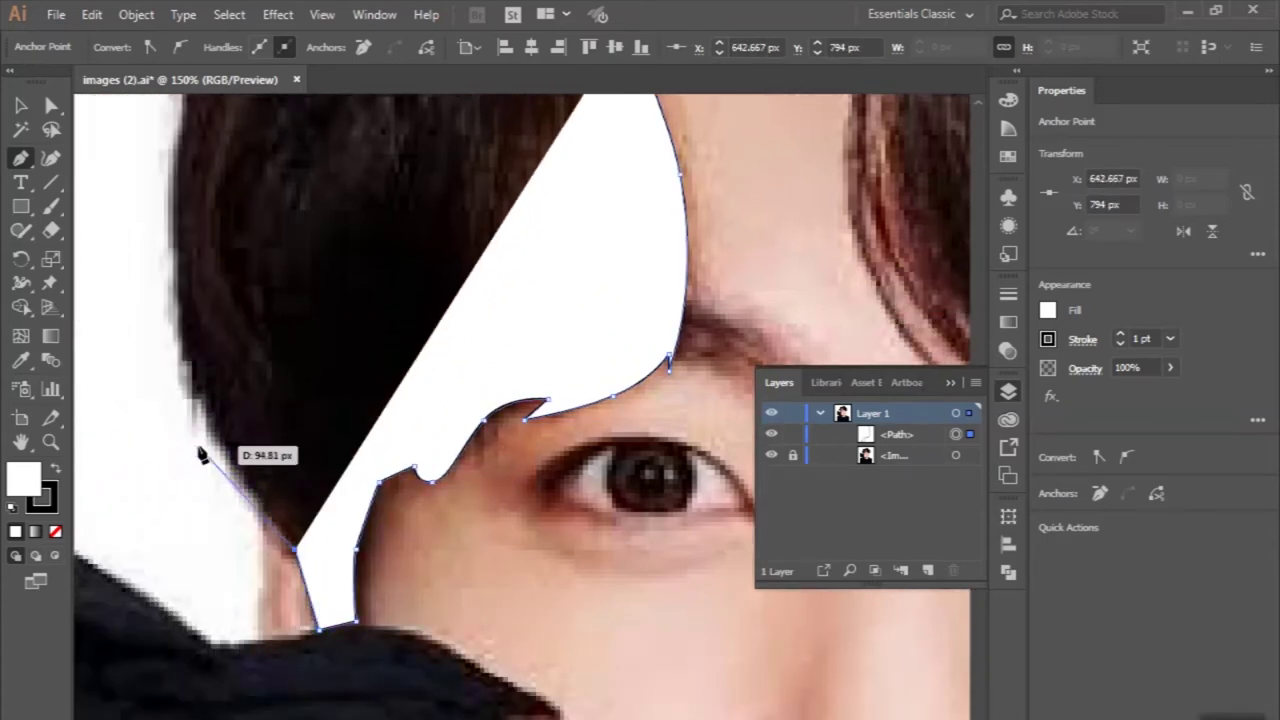
{"action": "left_click_drag", "start_coordinate": [198, 414], "coordinate": [205, 405]}
{"action": "left_click", "coordinate": [162, 321]}
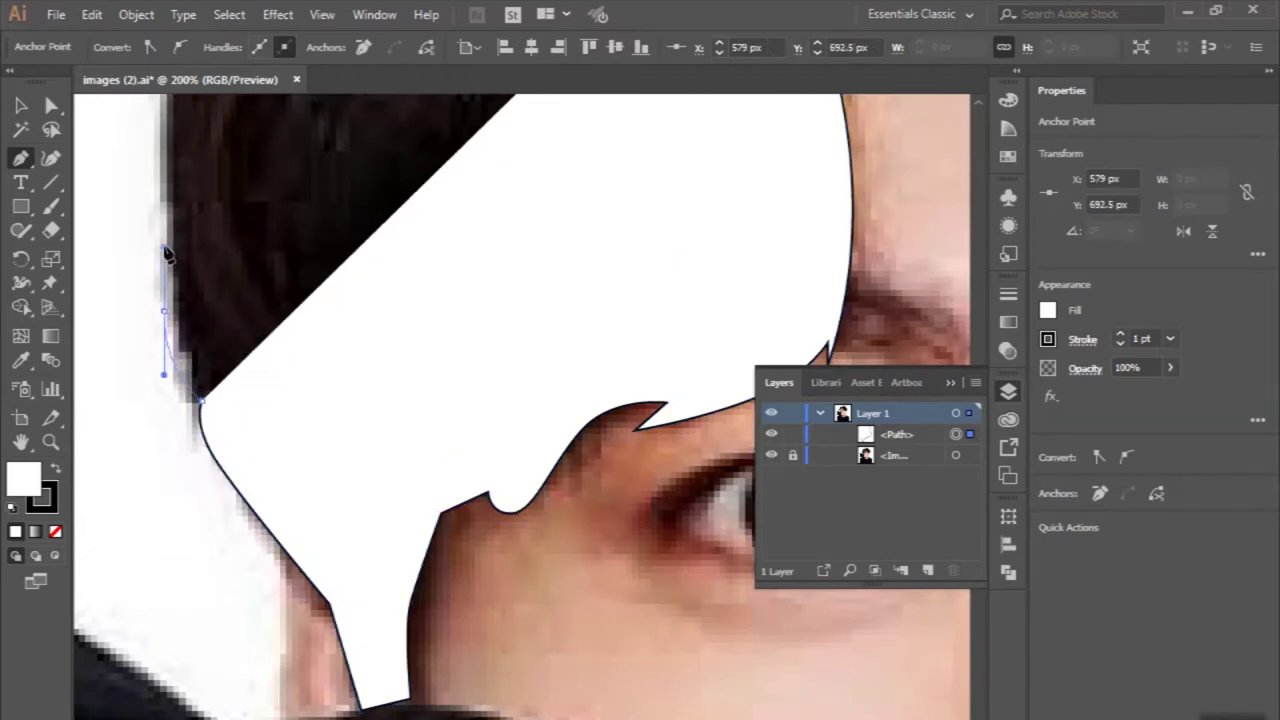
{"action": "scroll", "coordinate": [162, 318], "scroll_direction": "up", "scroll_amount": 4}
{"action": "left_click", "coordinate": [163, 285]}
{"action": "left_click", "coordinate": [178, 190]}
{"action": "scroll", "coordinate": [190, 190], "scroll_direction": "up", "scroll_amount": 4}
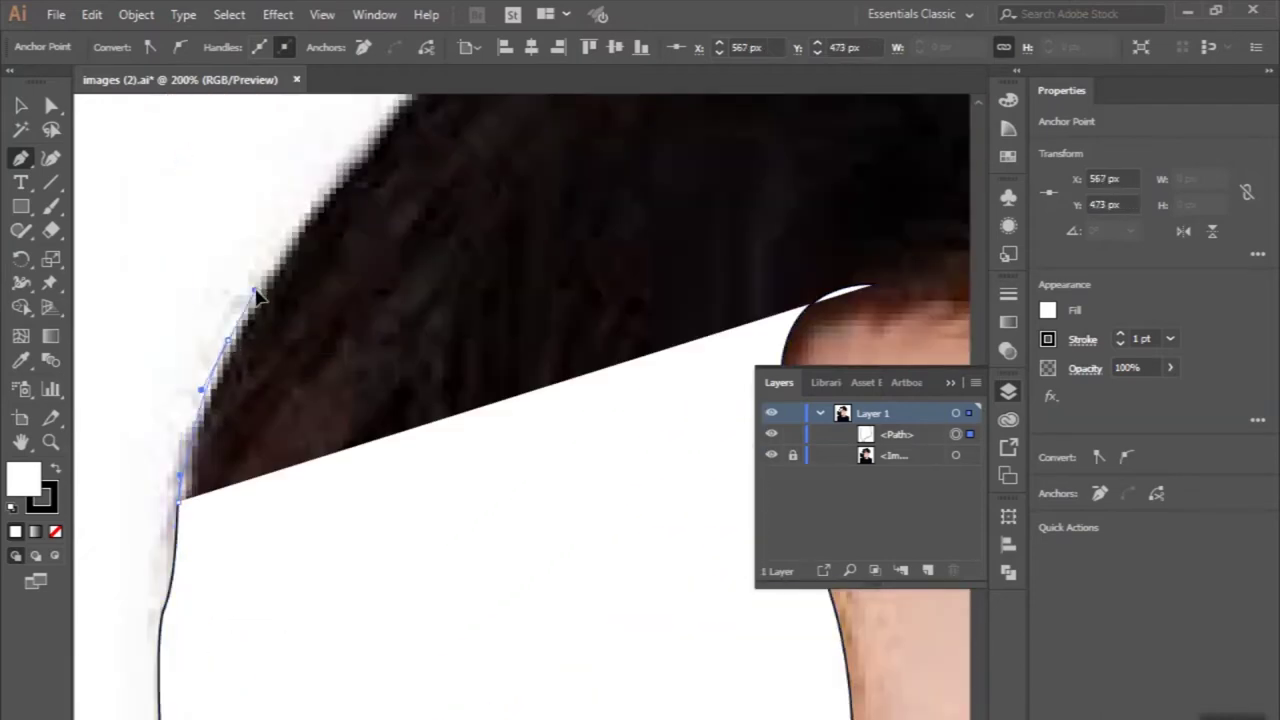
{"action": "key", "text": "slash"}
{"action": "scroll", "coordinate": [400, 286], "scroll_direction": "up", "scroll_amount": 5}
{"action": "scroll", "coordinate": [357, 372], "scroll_direction": "up", "scroll_amount": 4}
Curve the outline across the top of the hair along the crown.
{"action": "left_click_drag", "start_coordinate": [350, 373], "coordinate": [430, 318]}
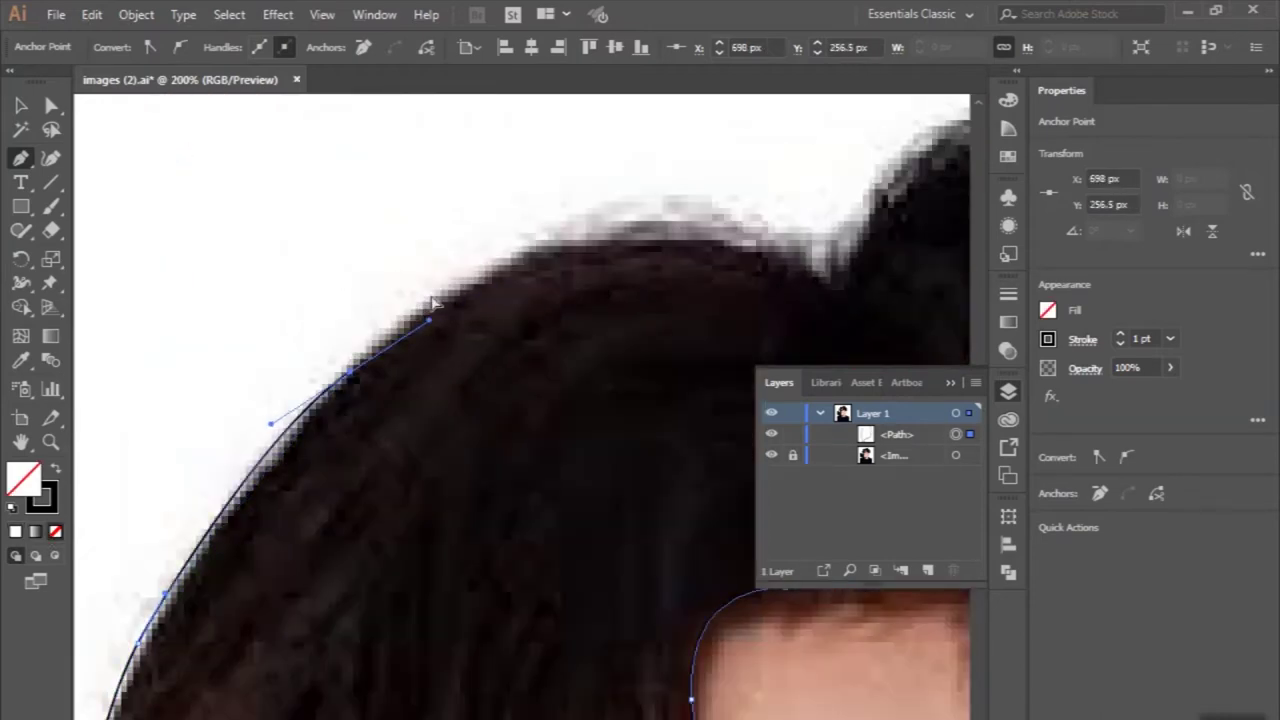
{"action": "scroll", "coordinate": [570, 235], "scroll_direction": "right", "scroll_amount": 3}
{"action": "left_click_drag", "start_coordinate": [700, 291], "coordinate": [706, 286]}
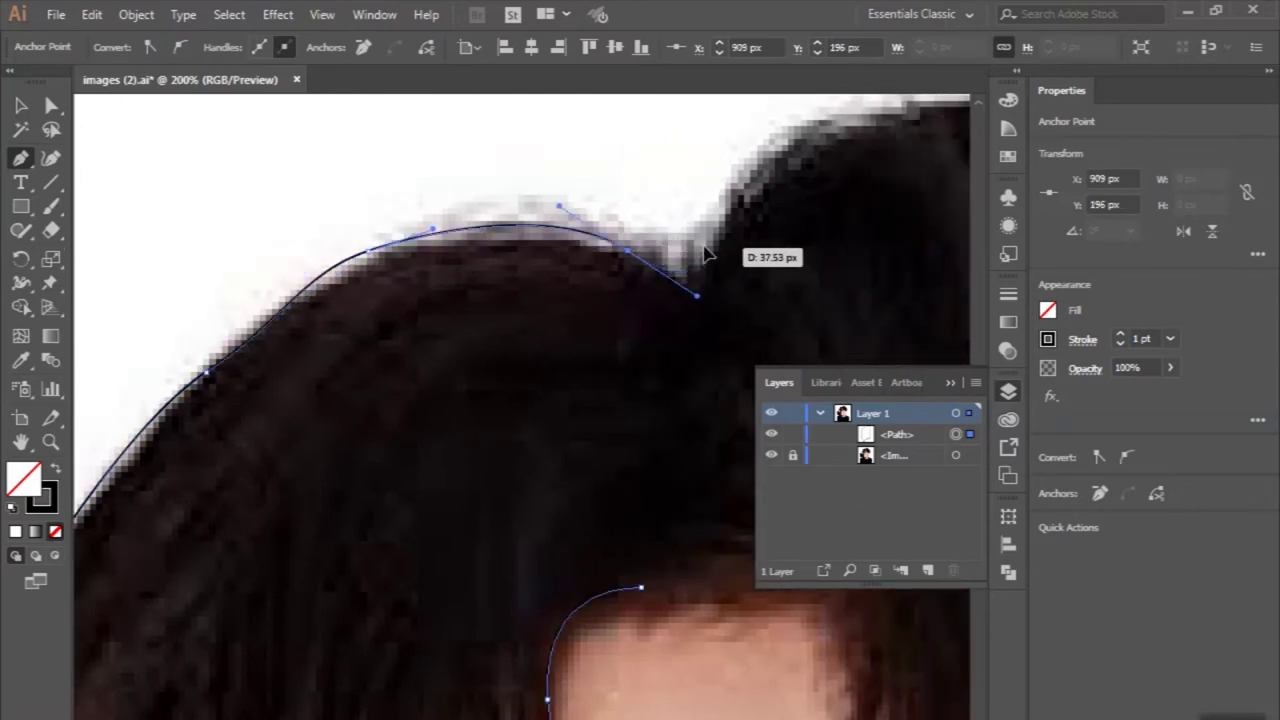
{"action": "scroll", "coordinate": [706, 286], "scroll_direction": "right", "scroll_amount": 2}
{"action": "scroll", "coordinate": [650, 140], "scroll_direction": "up", "scroll_amount": 1}
{"action": "scroll", "coordinate": [757, 194], "scroll_direction": "right", "scroll_amount": 3}
{"action": "scroll", "coordinate": [837, 220], "scroll_direction": "right", "scroll_amount": 2}
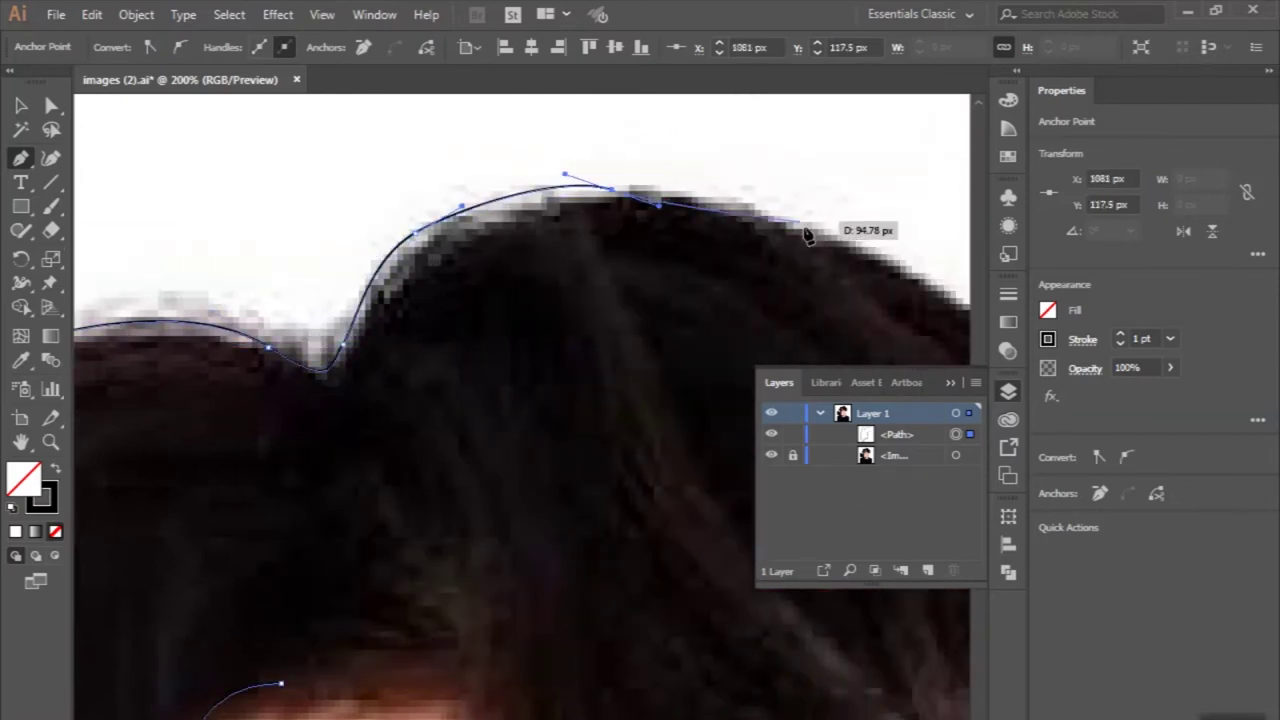
{"action": "left_click_drag", "start_coordinate": [786, 234], "coordinate": [873, 296]}
{"action": "scroll", "coordinate": [898, 302], "scroll_direction": "right", "scroll_amount": 3}
{"action": "left_click_drag", "start_coordinate": [677, 241], "coordinate": [680, 245]}
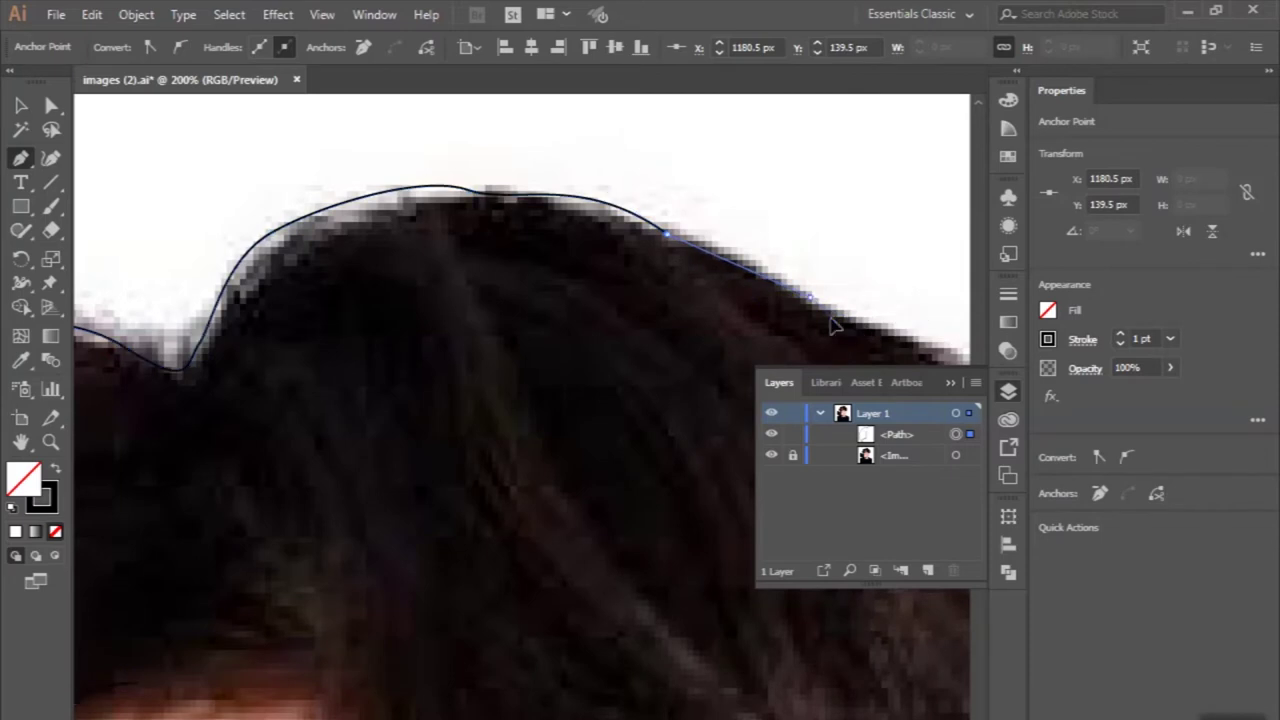
{"action": "scroll", "coordinate": [860, 340], "scroll_direction": "right", "scroll_amount": 6}
{"action": "scroll", "coordinate": [871, 346], "scroll_direction": "right", "scroll_amount": 6}
Extend the outline down the hair's right side through the jagged tips.
{"action": "left_click_drag", "start_coordinate": [249, 338], "coordinate": [375, 382]}
{"action": "left_click_drag", "start_coordinate": [463, 455], "coordinate": [551, 546]}
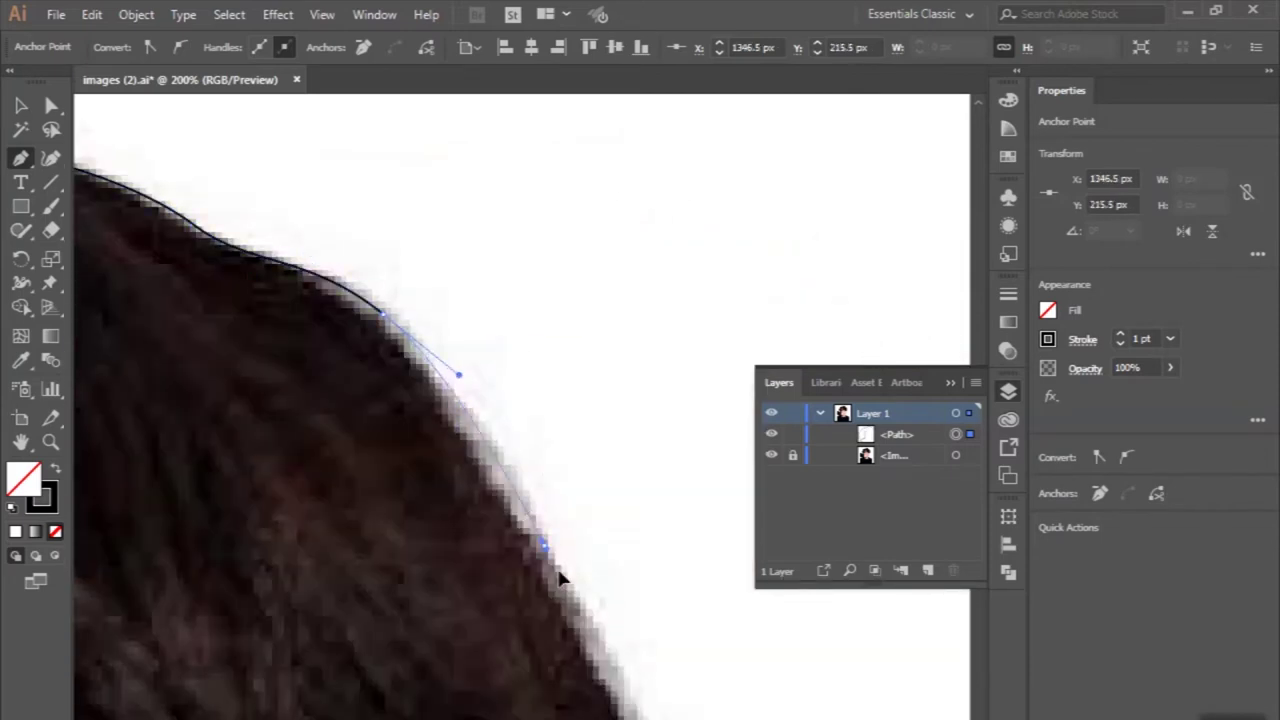
{"action": "scroll", "coordinate": [737, 669], "scroll_direction": "up", "scroll_amount": 2}
{"action": "left_click_drag", "start_coordinate": [625, 413], "coordinate": [655, 432]}
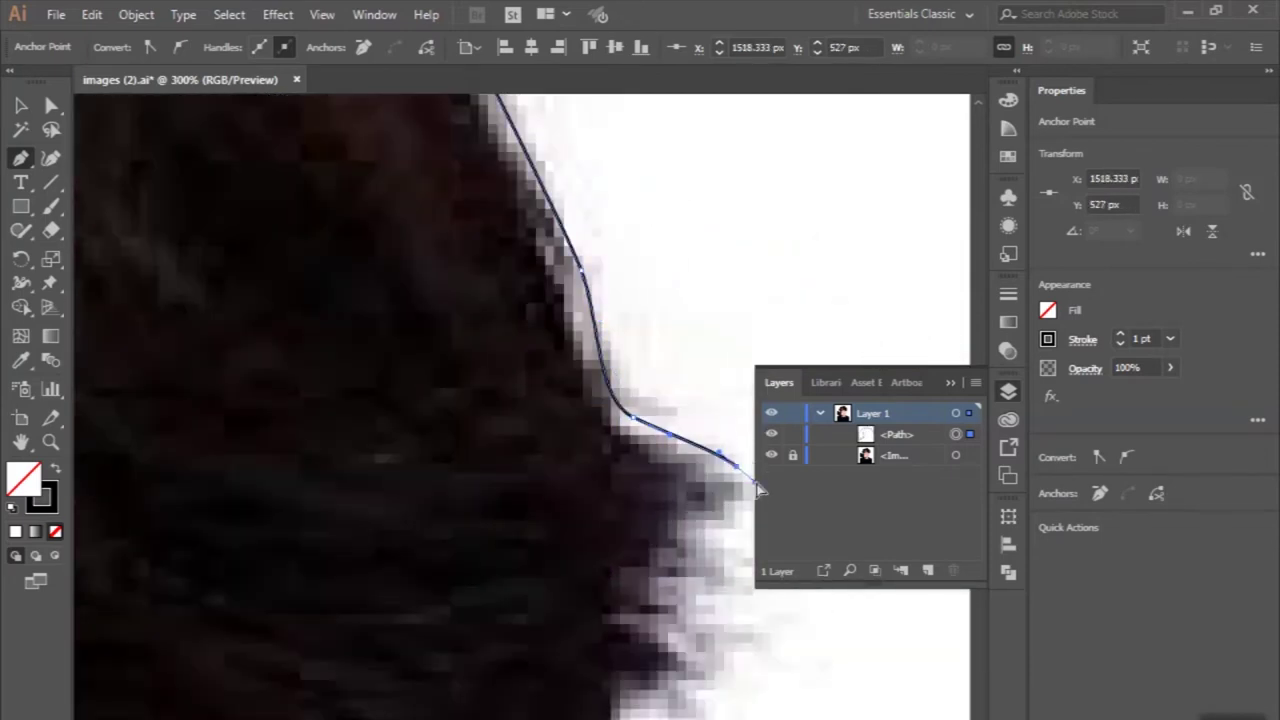
{"action": "scroll", "coordinate": [697, 470], "scroll_direction": "right", "scroll_amount": 3}
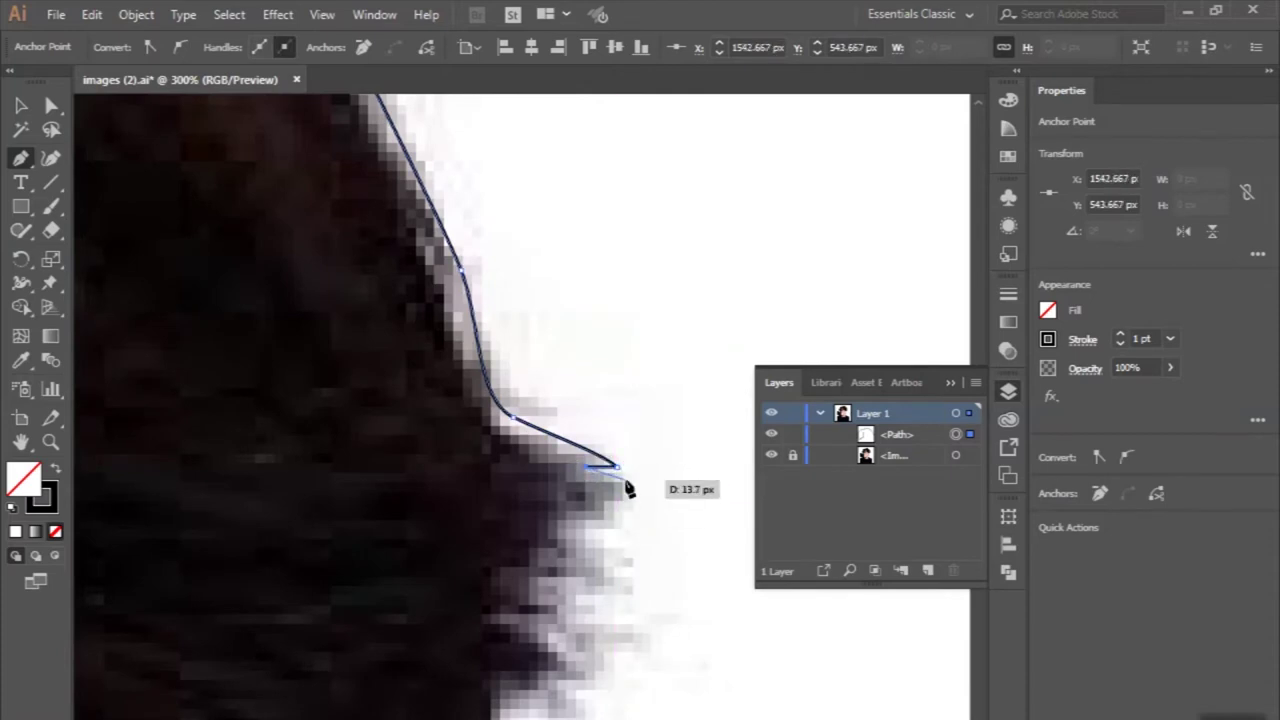
{"action": "left_click_drag", "start_coordinate": [588, 573], "coordinate": [608, 620]}
{"action": "left_click_drag", "start_coordinate": [536, 600], "coordinate": [557, 606]}
{"action": "left_click_drag", "start_coordinate": [583, 654], "coordinate": [586, 666]}
{"action": "scroll", "coordinate": [620, 683], "scroll_direction": "down", "scroll_amount": 3}
{"action": "scroll", "coordinate": [622, 684], "scroll_direction": "down", "scroll_amount": 1}
{"action": "left_click", "coordinate": [503, 528]}
{"action": "scroll", "coordinate": [495, 505], "scroll_direction": "down", "scroll_amount": 2}
{"action": "scroll", "coordinate": [481, 561], "scroll_direction": "down", "scroll_amount": 2}
{"action": "scroll", "coordinate": [481, 561], "scroll_direction": "up", "scroll_amount": 1}
Continue the hair path toward the ear, then along the fringe above the eyebrow.
{"action": "mouse_move", "coordinate": [409, 495]}
{"action": "left_mouse_down"}
{"action": "mouse_move", "coordinate": [343, 634]}
{"action": "mouse_move", "coordinate": [390, 545]}
{"action": "left_mouse_up"}
{"action": "left_click", "coordinate": [365, 572]}
{"action": "scroll", "coordinate": [318, 692], "scroll_direction": "down", "scroll_amount": 1}
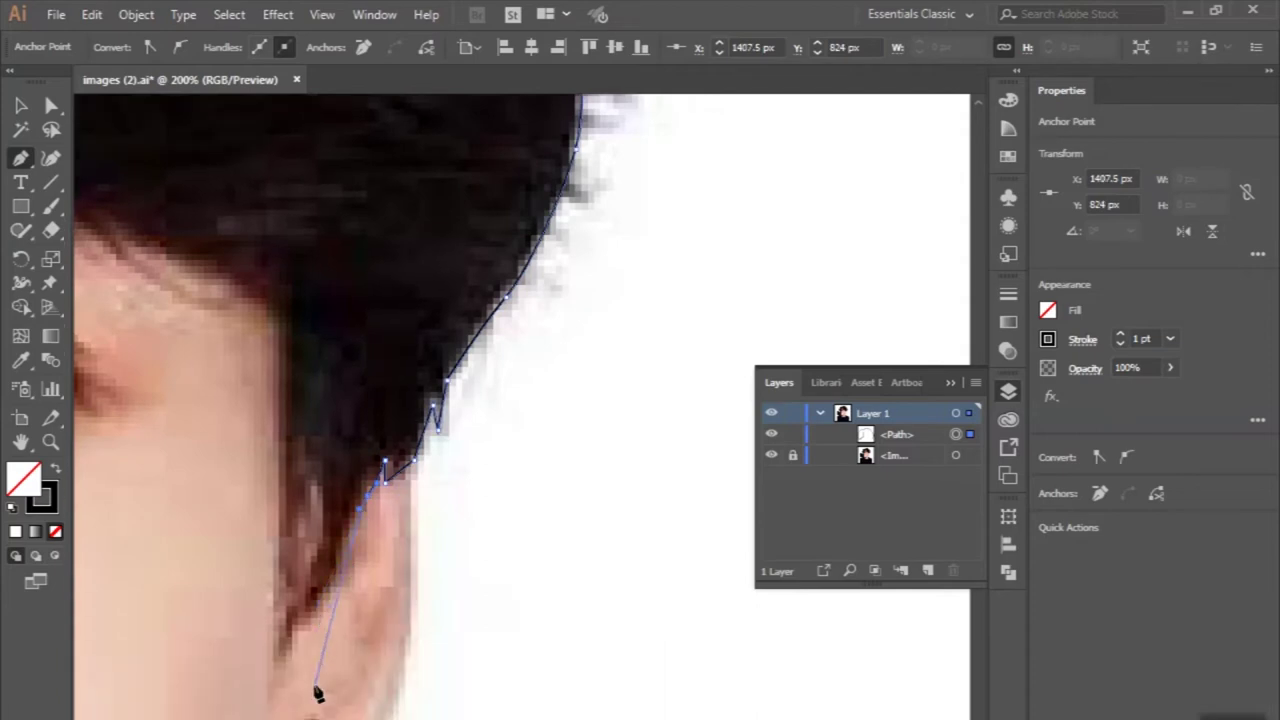
{"action": "scroll", "coordinate": [284, 337], "scroll_direction": "left", "scroll_amount": 3}
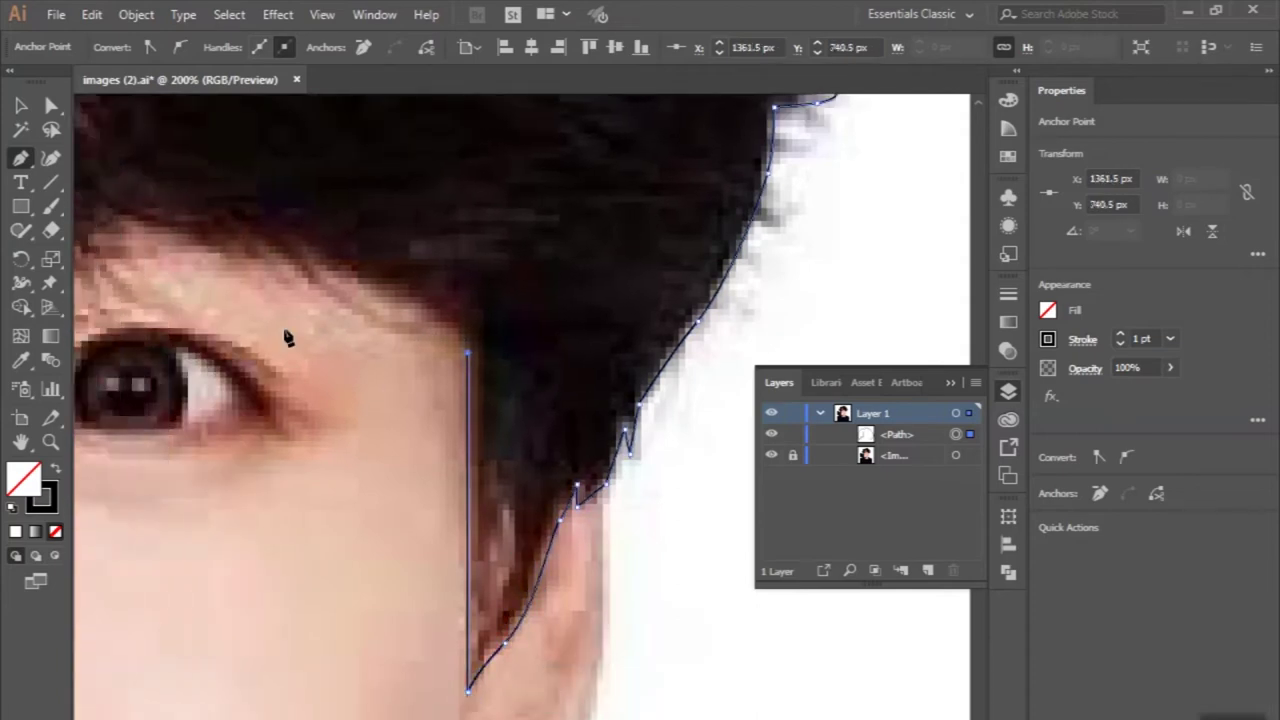
{"action": "mouse_move", "coordinate": [334, 274]}
{"action": "left_mouse_down"}
{"action": "mouse_move", "coordinate": [290, 243]}
{"action": "mouse_move", "coordinate": [390, 330]}
{"action": "left_mouse_up"}
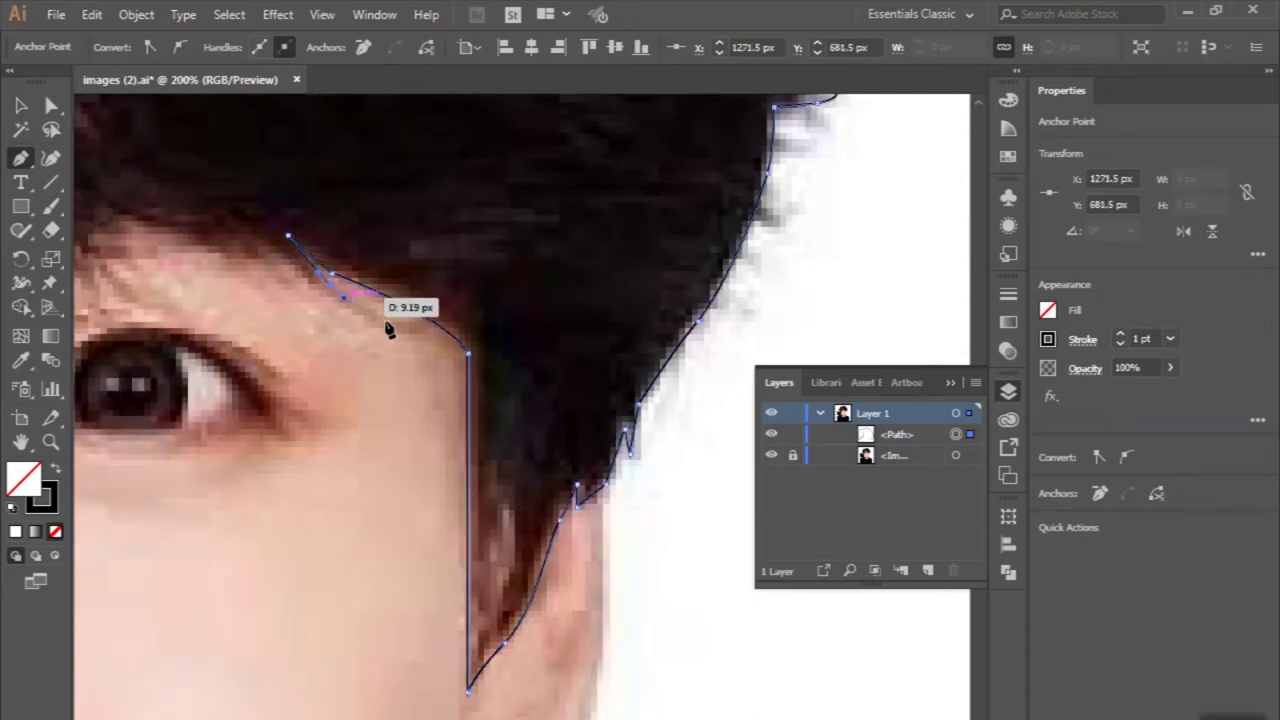
{"action": "scroll", "coordinate": [257, 254], "scroll_direction": "left", "scroll_amount": 2}
{"action": "mouse_move", "coordinate": [257, 254]}
{"action": "left_mouse_down"}
{"action": "mouse_move", "coordinate": [332, 262]}
{"action": "mouse_move", "coordinate": [327, 350]}
{"action": "left_mouse_up"}
{"action": "scroll", "coordinate": [316, 226], "scroll_direction": "up", "scroll_amount": 2}
{"action": "scroll", "coordinate": [316, 226], "scroll_direction": "up", "scroll_amount": 1}
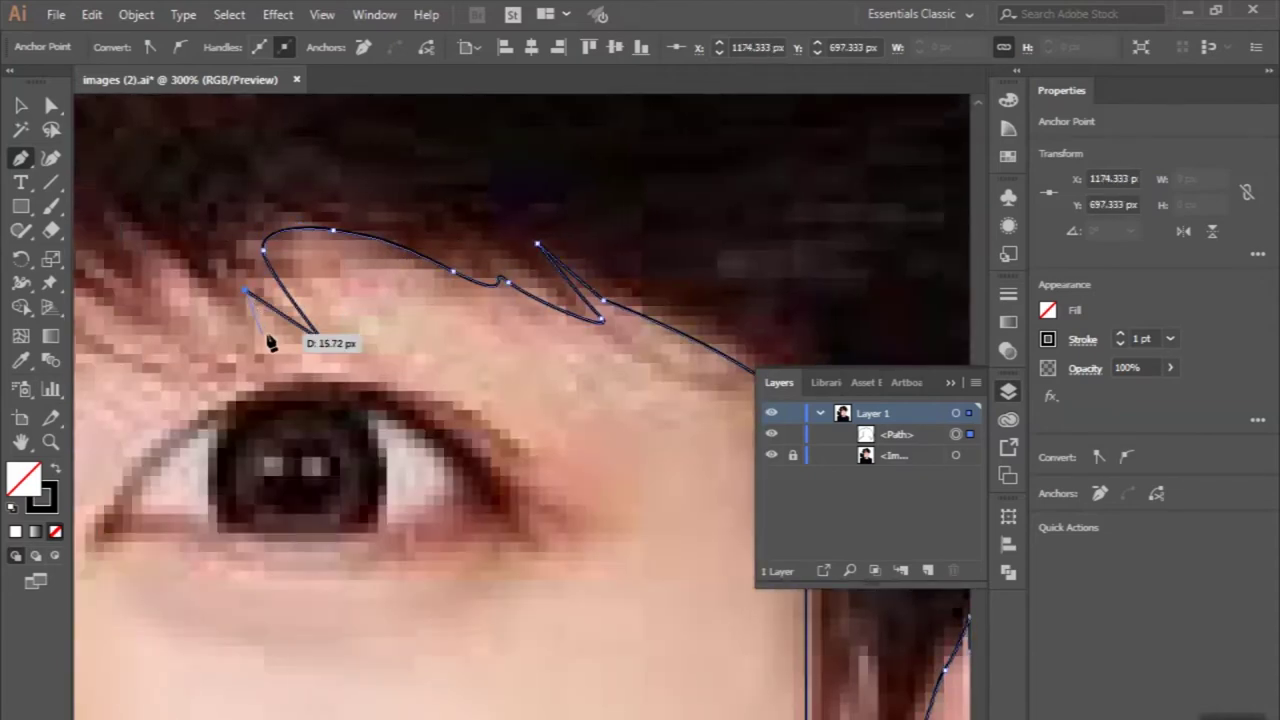
{"action": "scroll", "coordinate": [127, 220], "scroll_direction": "left", "scroll_amount": 3}
{"action": "mouse_move", "coordinate": [127, 220]}
{"action": "left_mouse_down"}
{"action": "mouse_move", "coordinate": [355, 347]}
{"action": "mouse_move", "coordinate": [423, 363]}
{"action": "left_mouse_up"}
{"action": "scroll", "coordinate": [289, 357], "scroll_direction": "down", "scroll_amount": 1}
Shape the pointed fringe strands and close the hair path around the forehead gap.
{"action": "left_click", "coordinate": [229, 251]}
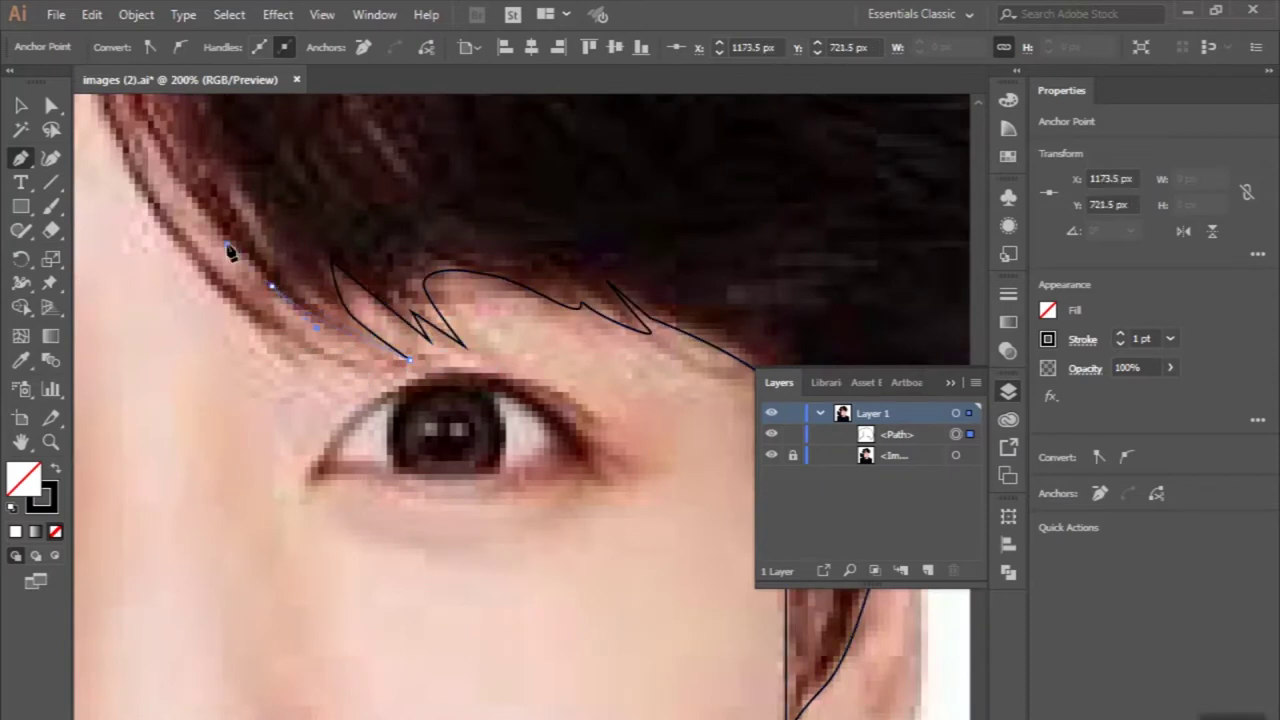
{"action": "scroll", "coordinate": [229, 251], "scroll_direction": "up", "scroll_amount": 3}
{"action": "left_click_drag", "start_coordinate": [214, 214], "coordinate": [200, 200]}
{"action": "left_click", "coordinate": [187, 194]}
{"action": "left_click_drag", "start_coordinate": [366, 487], "coordinate": [337, 471]}
{"action": "scroll", "coordinate": [300, 430], "scroll_direction": "up", "scroll_amount": 3}
{"action": "mouse_move", "coordinate": [218, 372]}
{"action": "left_mouse_down"}
{"action": "mouse_move", "coordinate": [204, 178]}
{"action": "mouse_move", "coordinate": [228, 173]}
{"action": "mouse_move", "coordinate": [120, 206]}
{"action": "left_mouse_up"}
{"action": "scroll", "coordinate": [204, 178], "scroll_direction": "up", "scroll_amount": 3}
{"action": "scroll", "coordinate": [310, 229], "scroll_direction": "left", "scroll_amount": 3}
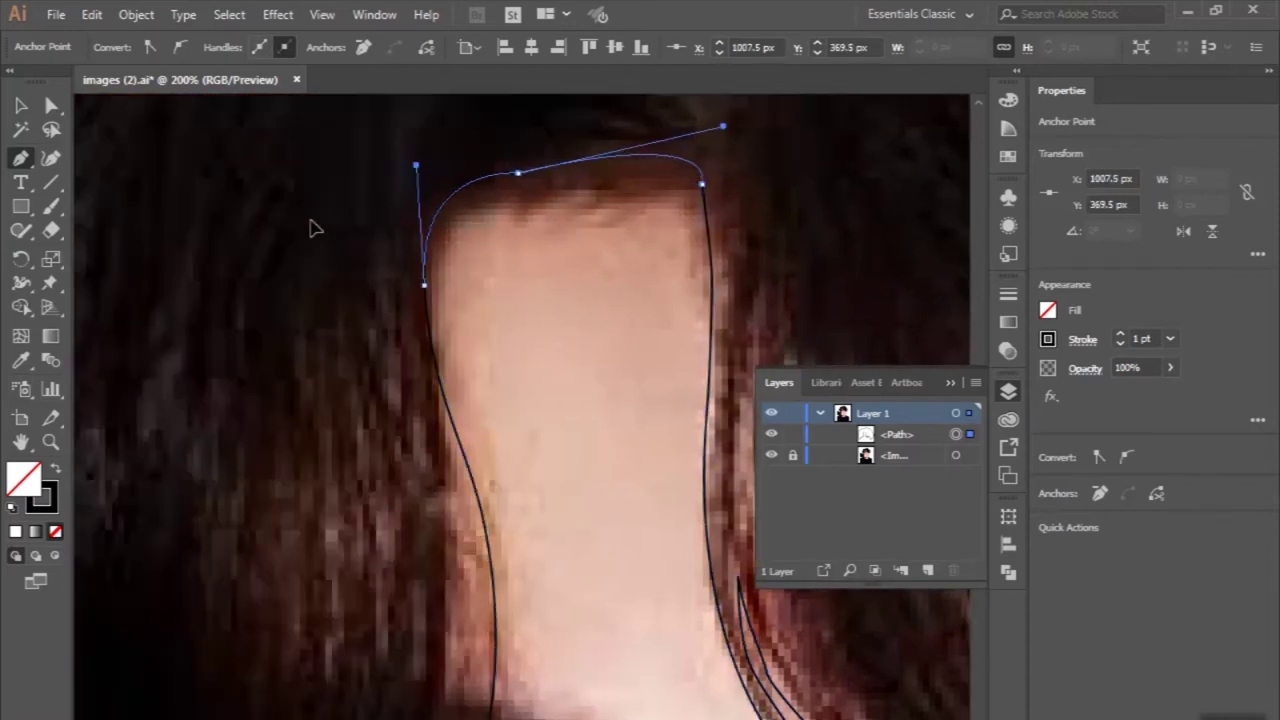
{"action": "scroll", "coordinate": [381, 205], "scroll_direction": "down", "scroll_amount": 2}
{"action": "left_click", "coordinate": [250, 365]}
{"action": "scroll", "coordinate": [250, 365], "scroll_direction": "down", "scroll_amount": 1}
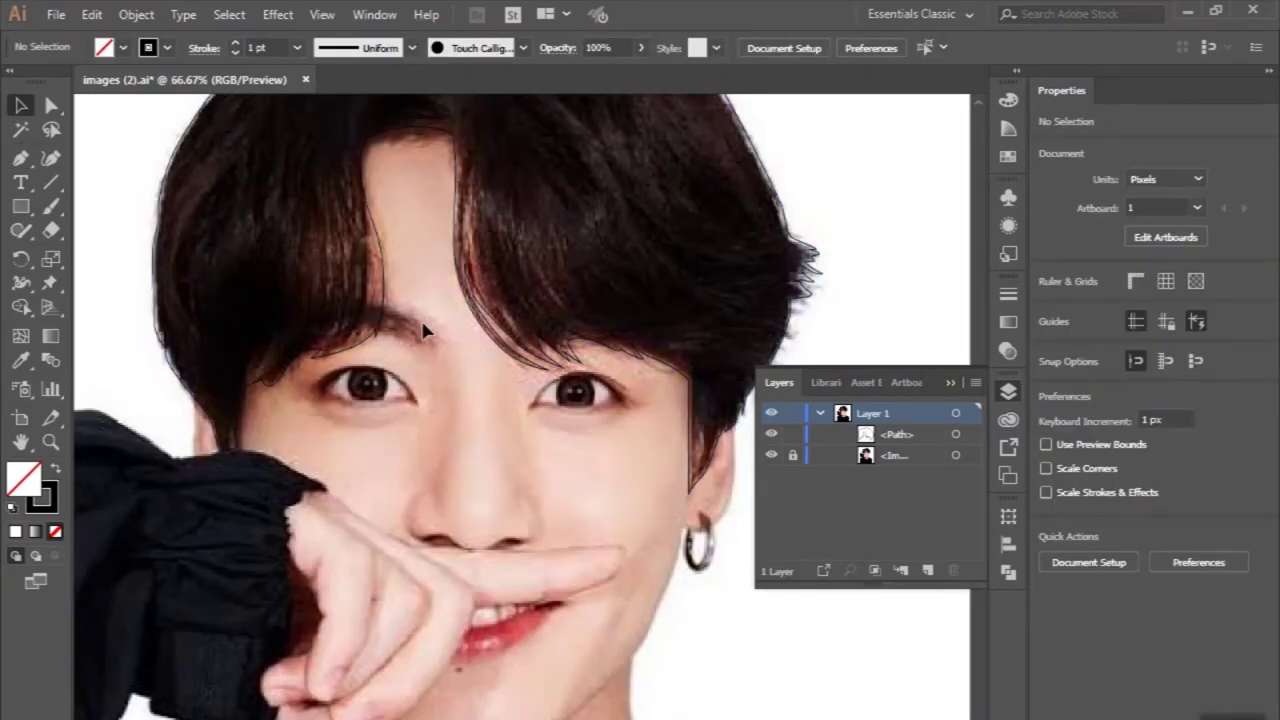
Load a skin-tone AdobeColor swatch library and fill the hair shape black.
{"action": "left_click", "coordinate": [1008, 158]}
{"action": "left_click", "coordinate": [768, 500]}
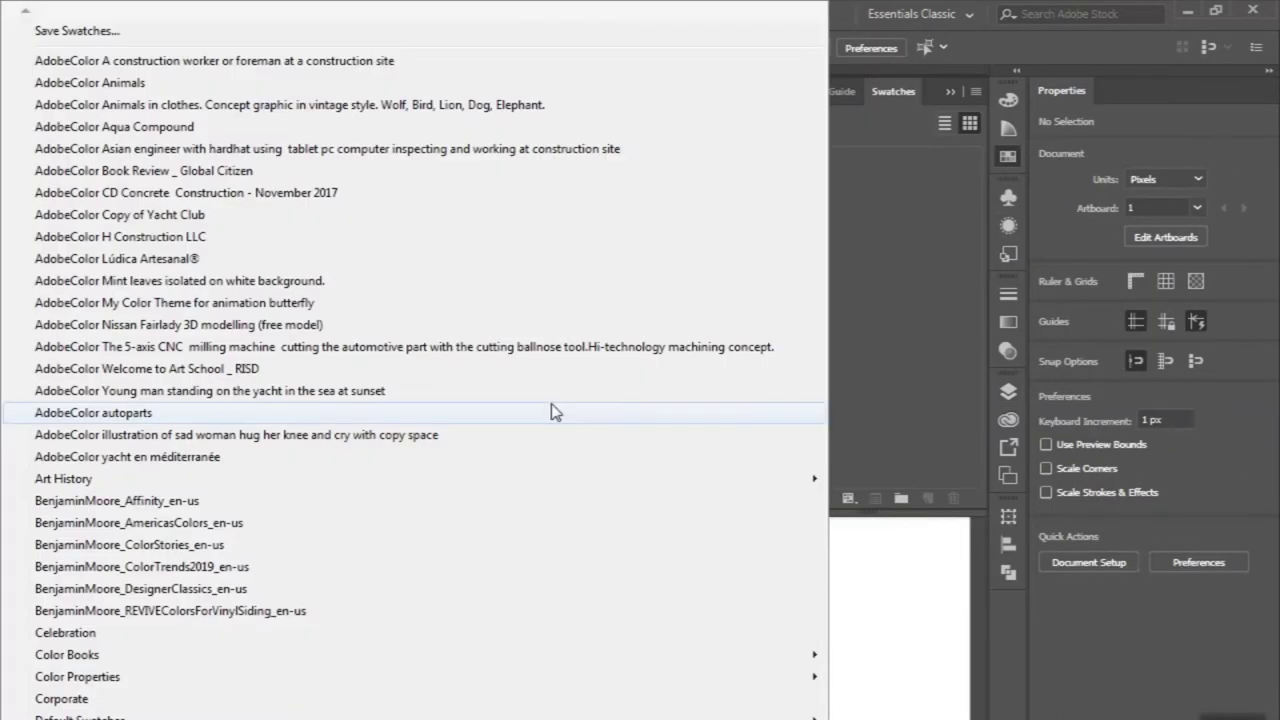
{"action": "left_click", "coordinate": [270, 435]}
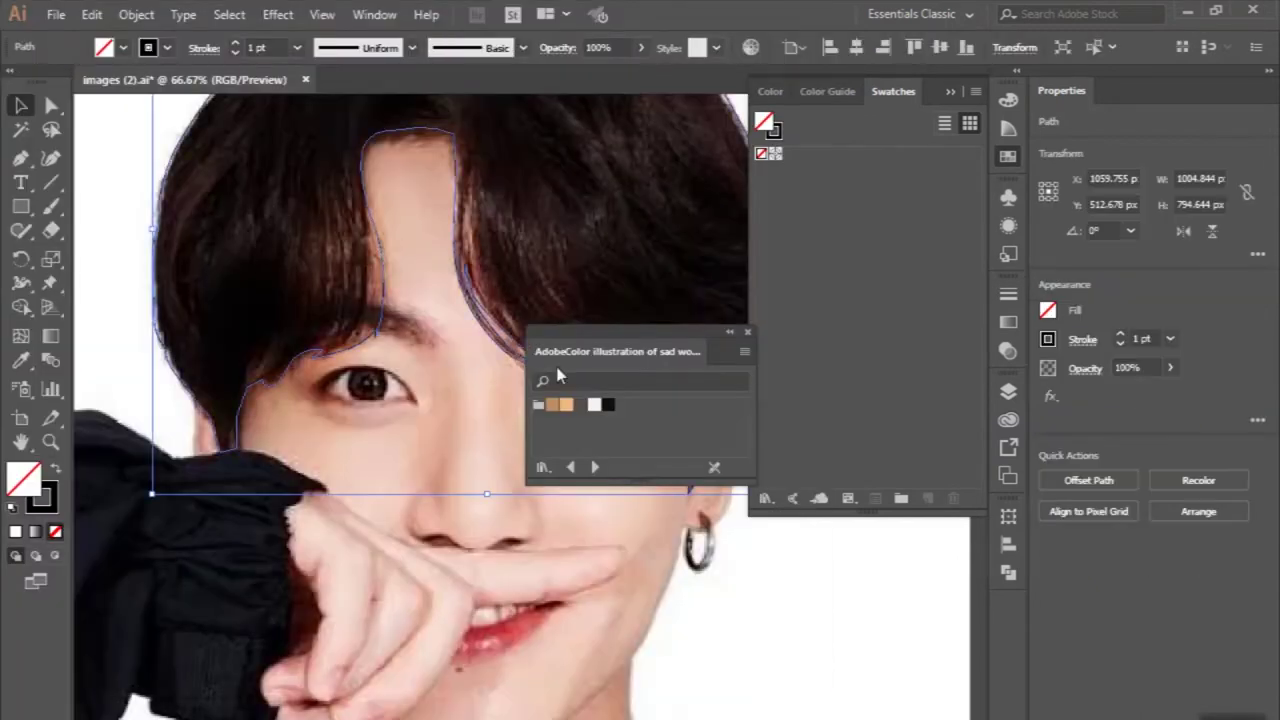
{"action": "left_click", "coordinate": [612, 413]}
{"action": "key", "text": "ctrl+minus"}
{"action": "left_click", "coordinate": [950, 91]}
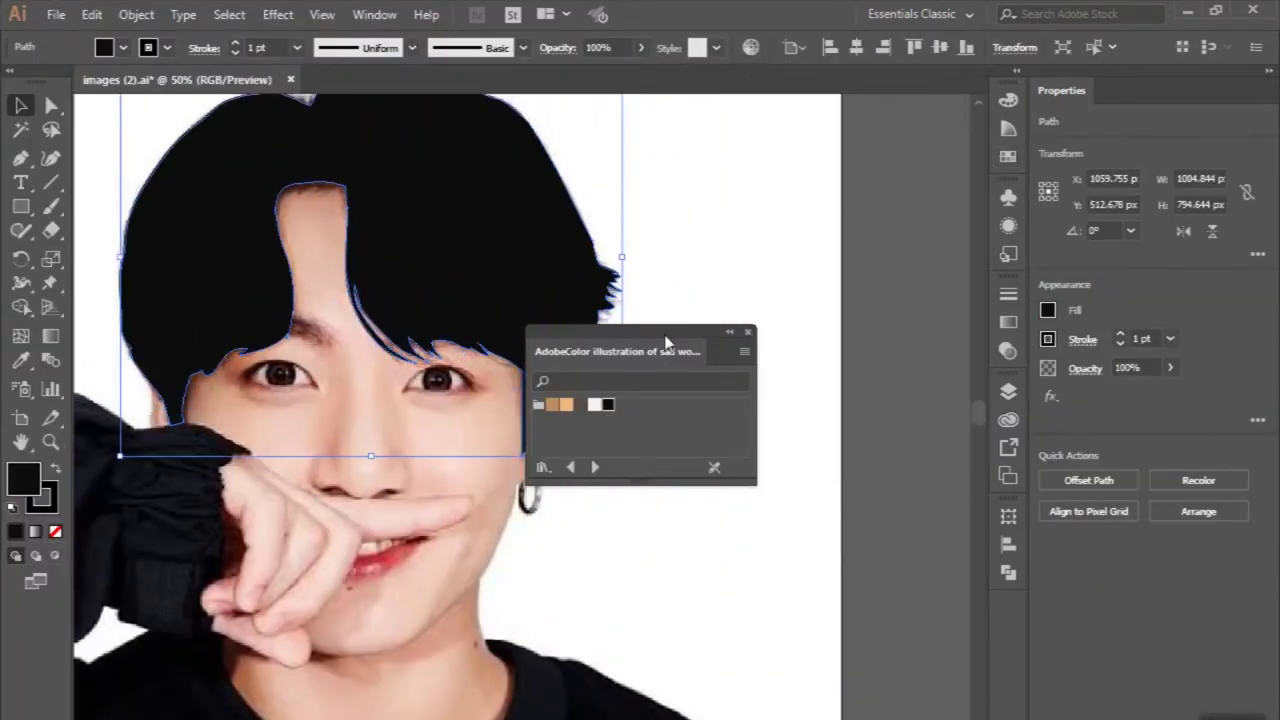
{"action": "left_click_drag", "start_coordinate": [669, 331], "coordinate": [850, 362]}
{"action": "left_click", "coordinate": [658, 438]}
{"action": "scroll", "coordinate": [615, 528], "scroll_direction": "left", "scroll_amount": 1}
{"action": "left_click", "coordinate": [20, 158]}
{"action": "scroll", "coordinate": [371, 206], "scroll_direction": "up", "scroll_amount": 3}
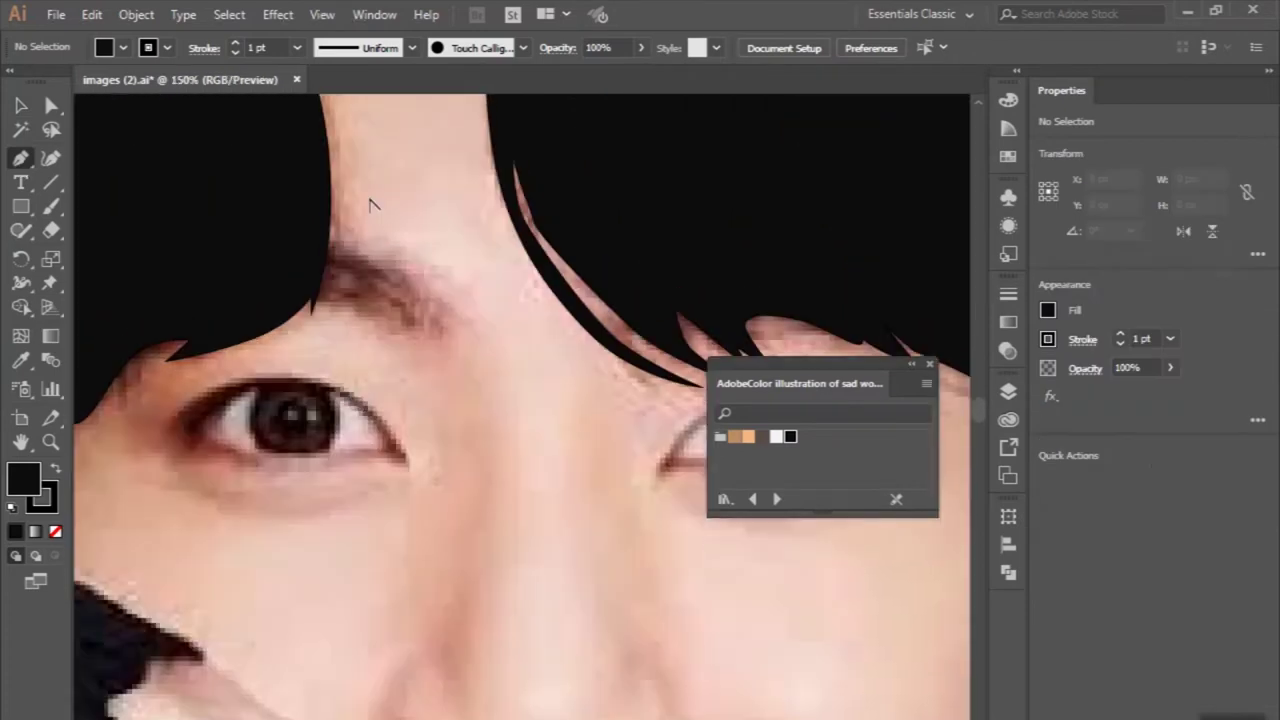
Trace a closed eyebrow shape above the left eye.
{"action": "scroll", "coordinate": [330, 280], "scroll_direction": "up", "scroll_amount": 2}
{"action": "left_click", "coordinate": [312, 293]}
{"action": "left_click_drag", "start_coordinate": [410, 338], "coordinate": [438, 380]}
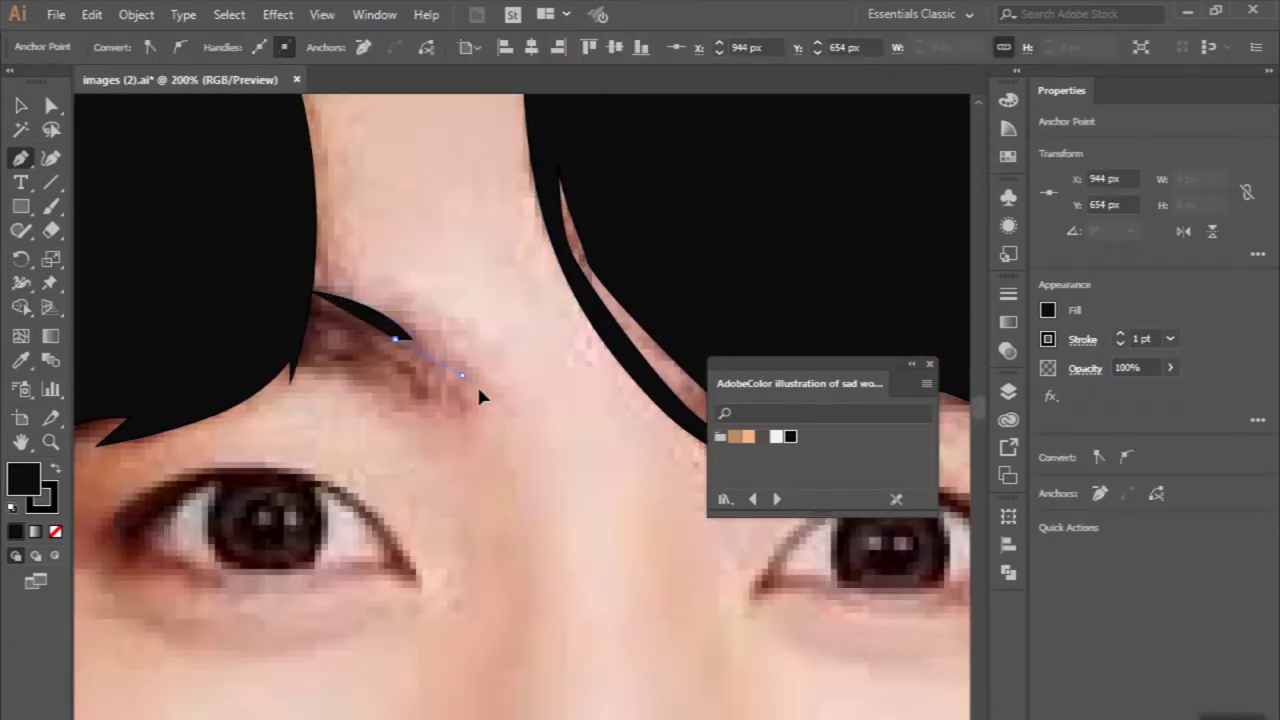
{"action": "left_click_drag", "start_coordinate": [283, 398], "coordinate": [374, 401]}
{"action": "left_click_drag", "start_coordinate": [305, 375], "coordinate": [214, 357]}
{"action": "left_click_drag", "start_coordinate": [300, 330], "coordinate": [320, 282]}
{"action": "scroll", "coordinate": [400, 380], "scroll_direction": "down", "scroll_amount": 3}
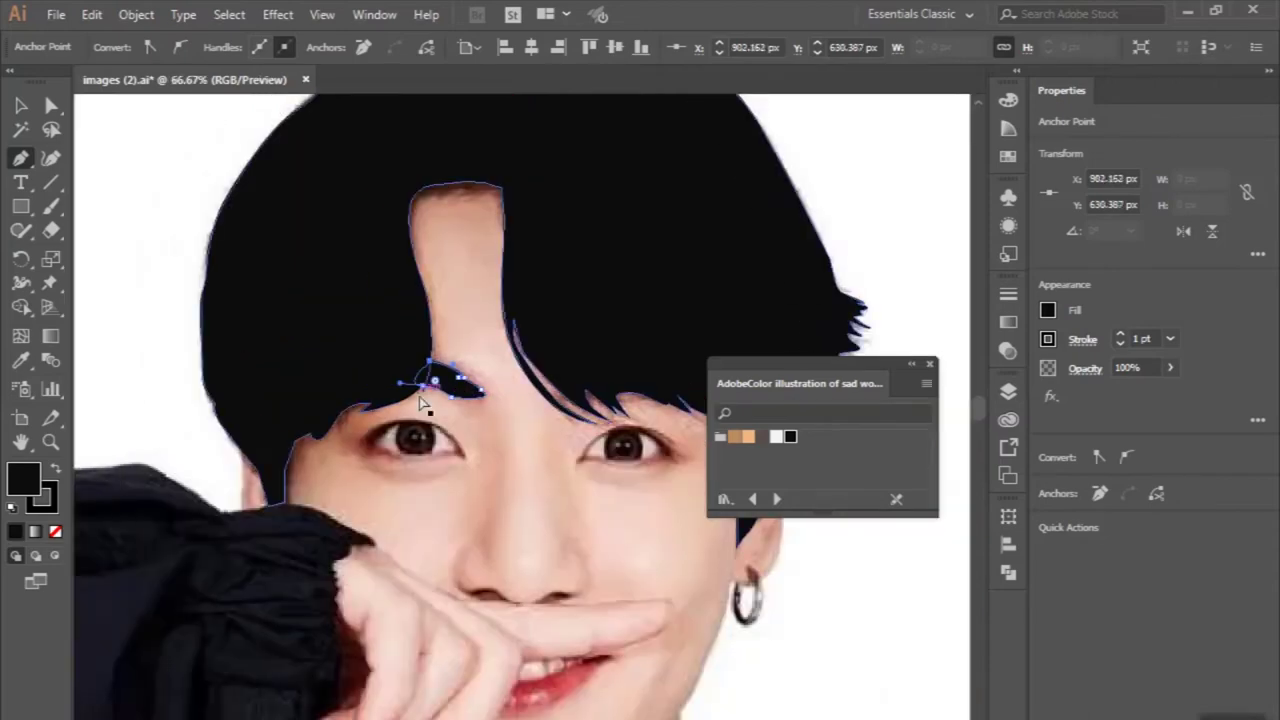
{"action": "scroll", "coordinate": [430, 405], "scroll_direction": "right", "scroll_amount": 2}
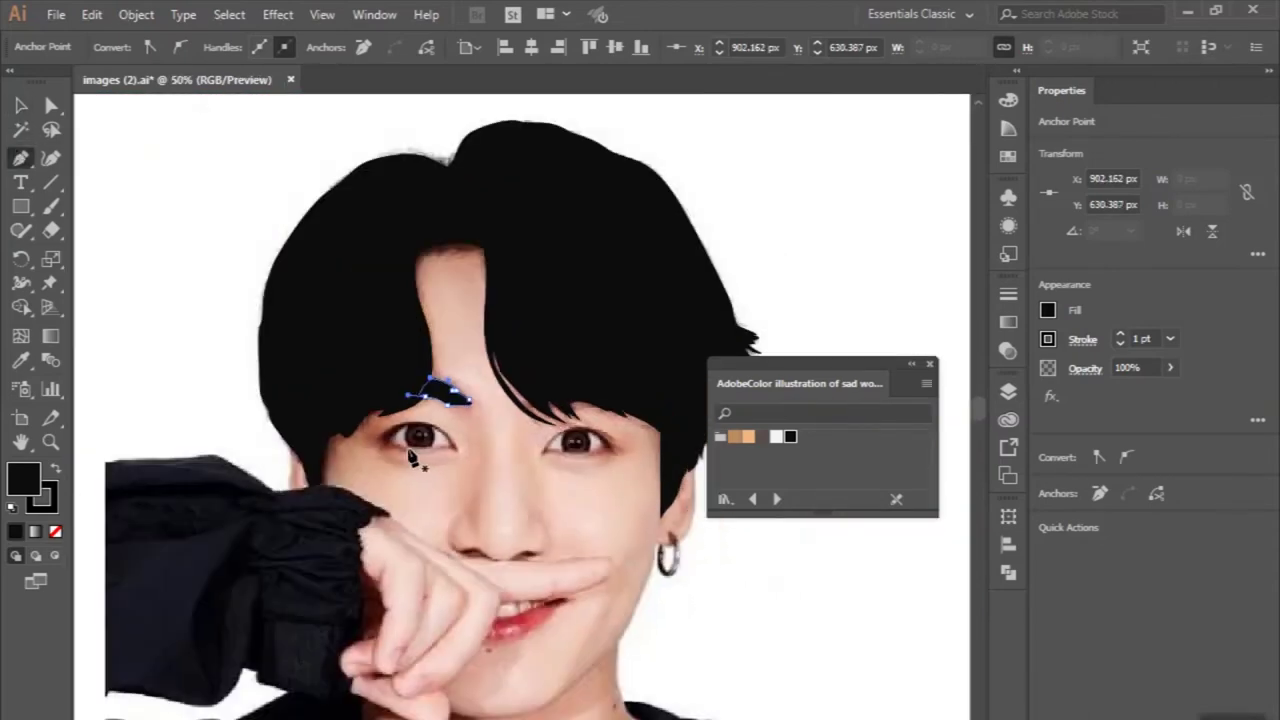
{"action": "scroll", "coordinate": [322, 445], "scroll_direction": "up", "scroll_amount": 4}
Trace the left eye's upper lid, iris and outer corner, closing at the inner corner.
{"action": "left_click", "coordinate": [311, 425]}
{"action": "left_click_drag", "start_coordinate": [420, 330], "coordinate": [477, 316]}
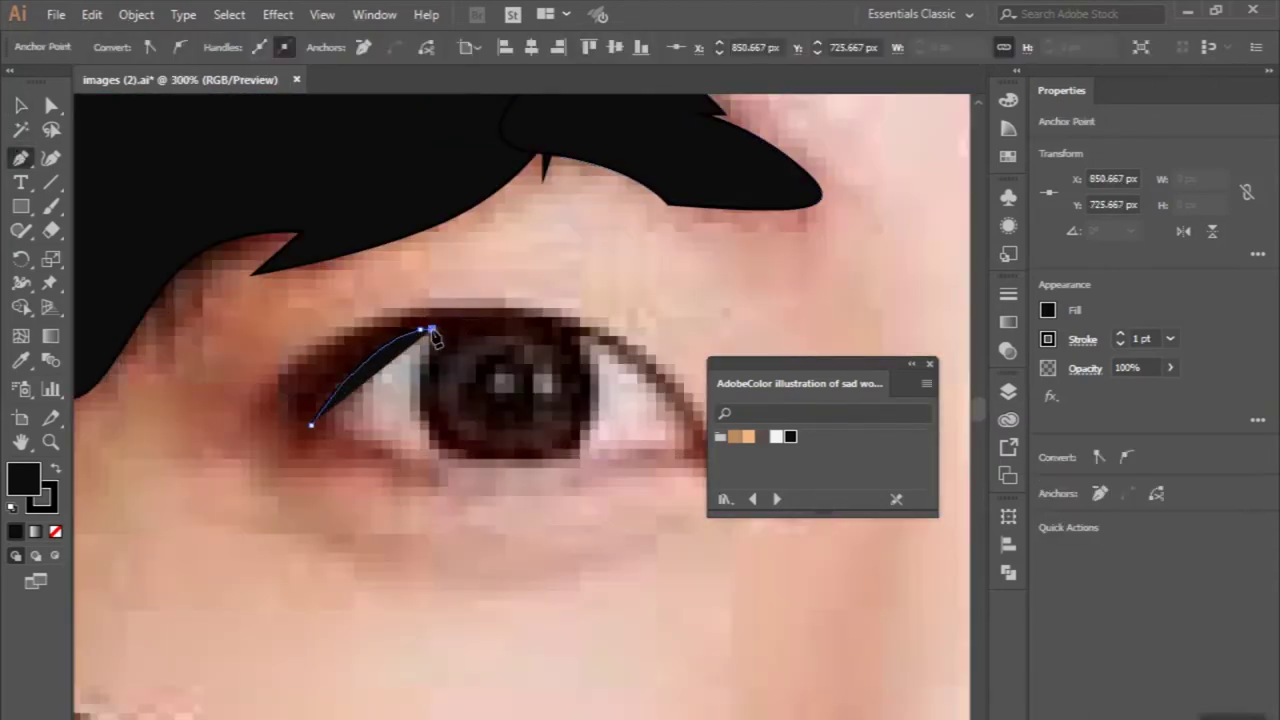
{"action": "left_click", "coordinate": [421, 413]}
{"action": "left_click_drag", "start_coordinate": [471, 466], "coordinate": [572, 472]}
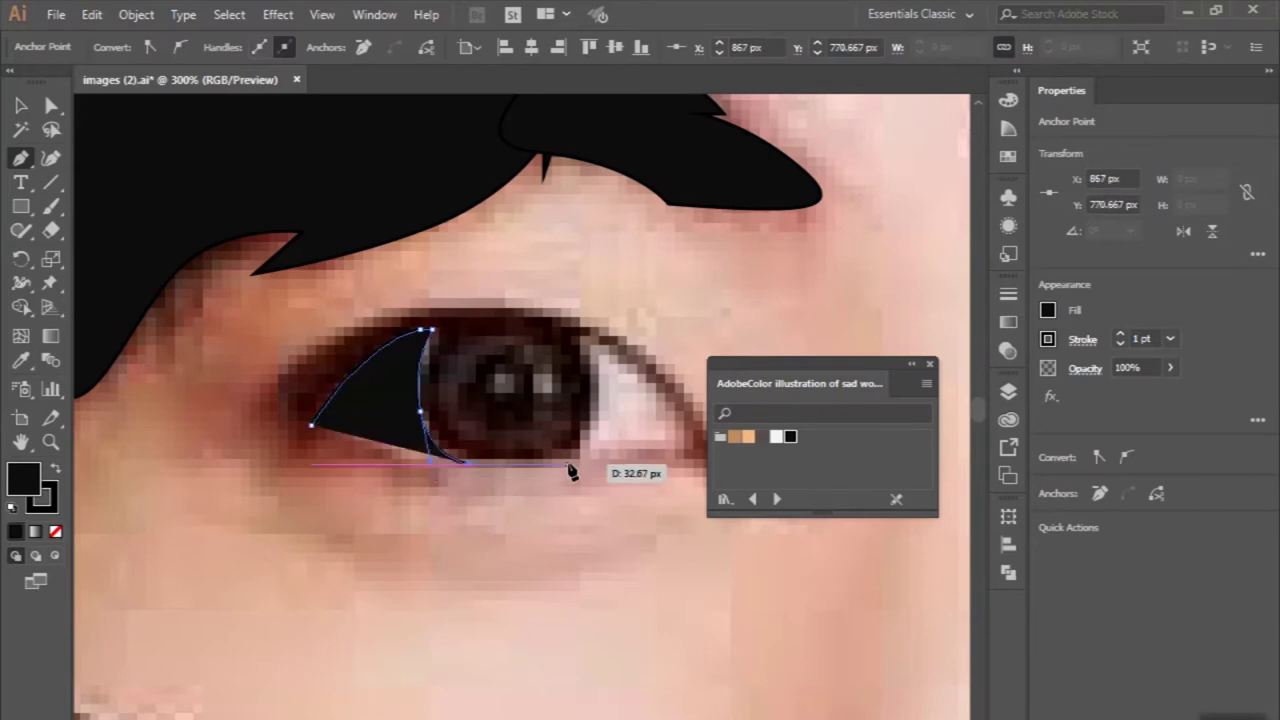
{"action": "left_click", "coordinate": [597, 397]}
{"action": "left_click_drag", "start_coordinate": [580, 337], "coordinate": [676, 347]}
{"action": "scroll", "coordinate": [598, 413], "scroll_direction": "right", "scroll_amount": 4}
{"action": "mouse_move", "coordinate": [608, 446]}
{"action": "left_mouse_down"}
{"action": "mouse_move", "coordinate": [582, 448]}
{"action": "mouse_move", "coordinate": [638, 478]}
{"action": "left_mouse_up"}
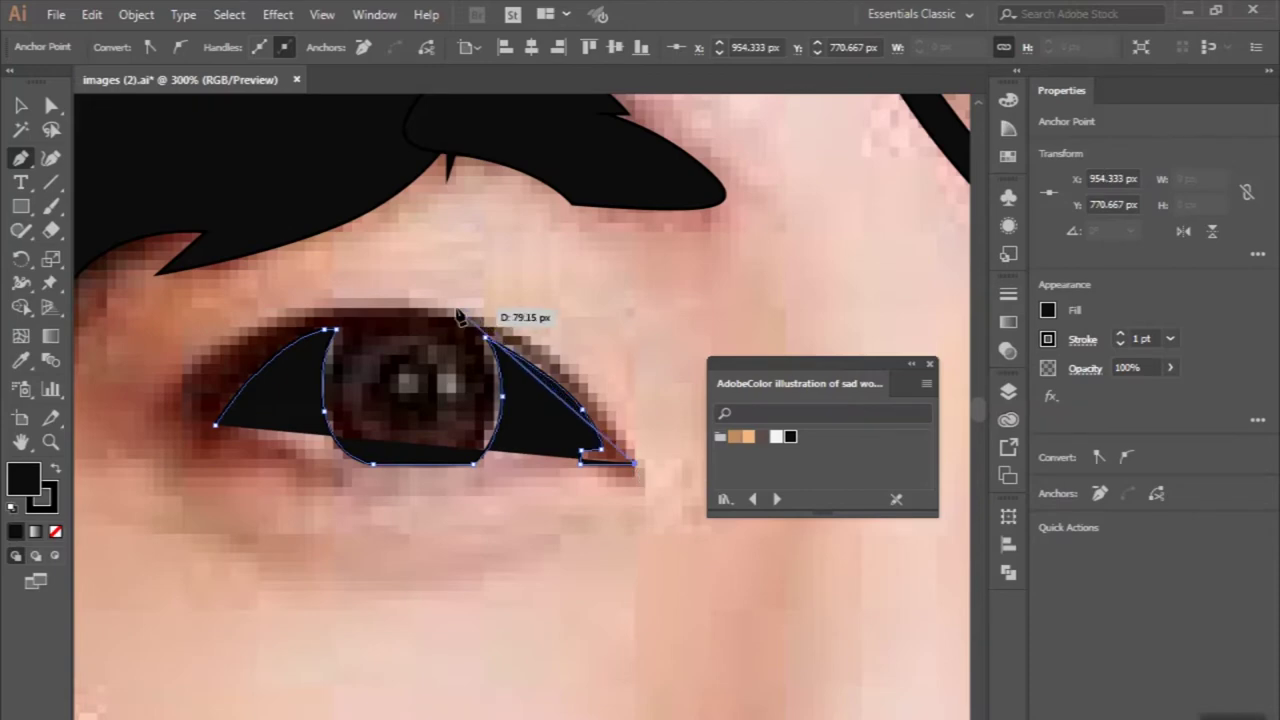
{"action": "left_click_drag", "start_coordinate": [456, 312], "coordinate": [320, 282]}
{"action": "left_click_drag", "start_coordinate": [167, 401], "coordinate": [195, 402]}
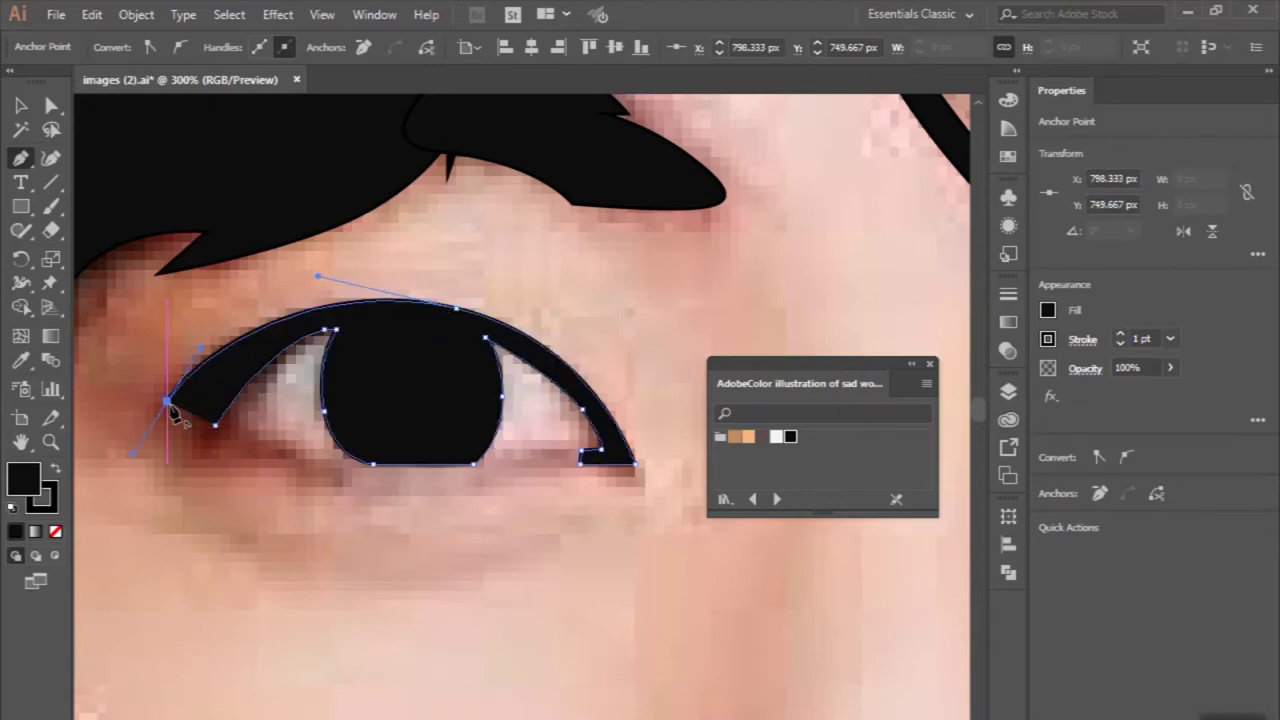
{"action": "scroll", "coordinate": [215, 432], "scroll_direction": "down", "scroll_amount": 2}
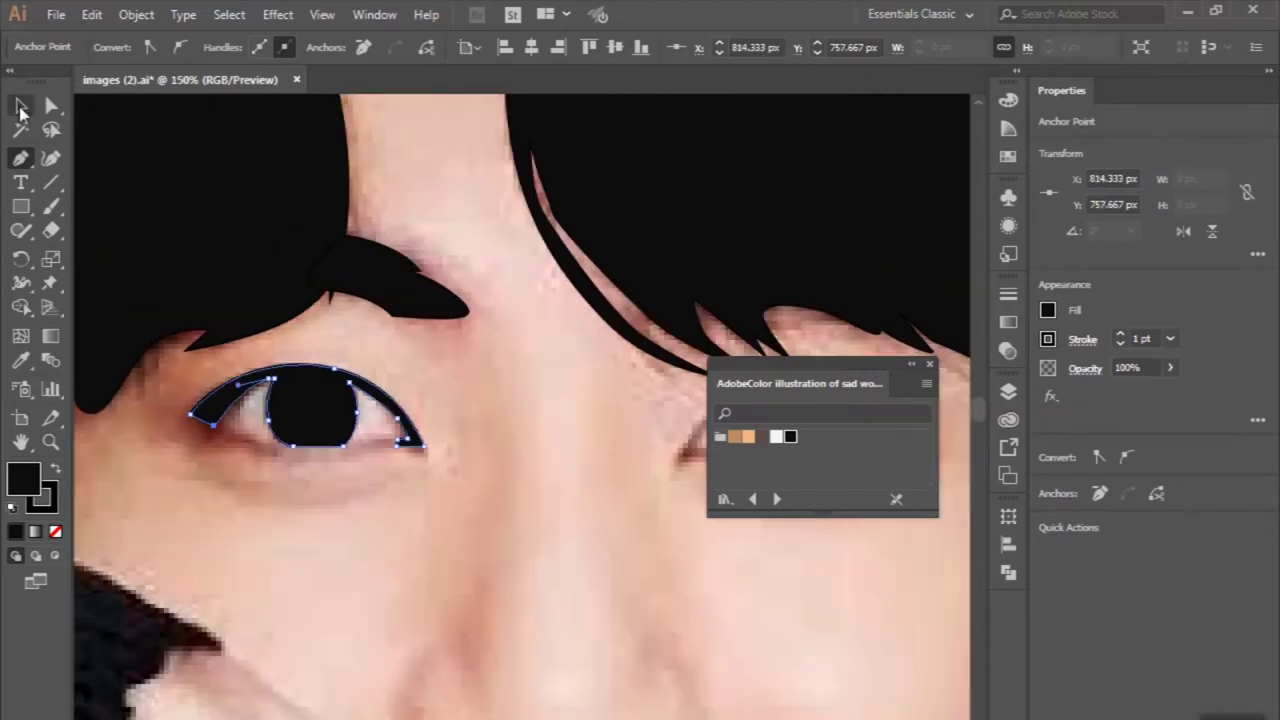
Remove the eye outline's fill and draw an iris circle with the Ellipse tool.
{"action": "left_click", "coordinate": [56, 533]}
{"action": "key", "text": "ctrl+shift+a"}
{"action": "scroll", "coordinate": [214, 425], "scroll_direction": "up", "scroll_amount": 2}
{"action": "left_click_drag", "start_coordinate": [20, 206], "coordinate": [100, 249]}
{"action": "left_click_drag", "start_coordinate": [398, 389], "coordinate": [464, 455]}
{"action": "key", "text": "v"}
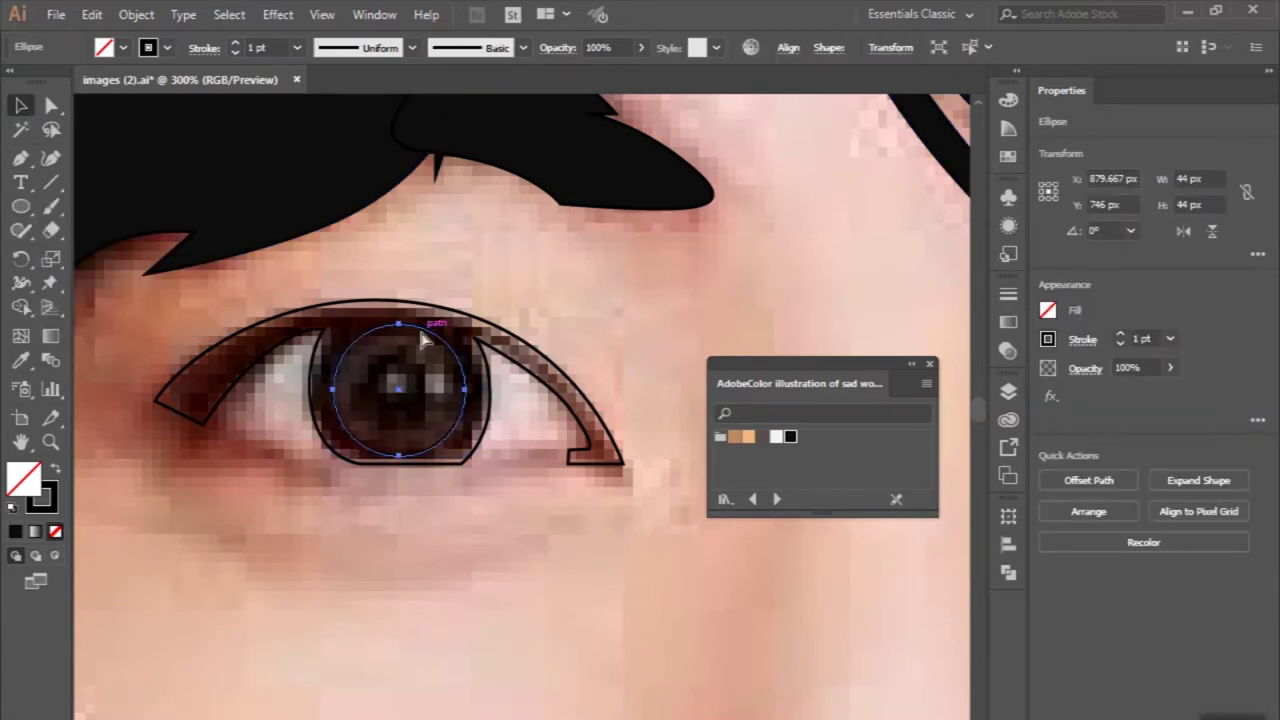
Size a circle for the pupil and make the two highlight circles white with no stroke.
{"action": "scroll", "coordinate": [422, 340], "scroll_direction": "up", "scroll_amount": 1}
{"action": "mouse_move", "coordinate": [392, 320]}
{"action": "left_mouse_down"}
{"action": "mouse_move", "coordinate": [401, 390]}
{"action": "mouse_move", "coordinate": [479, 400]}
{"action": "left_mouse_up"}
{"action": "scroll", "coordinate": [400, 395], "scroll_direction": "up", "scroll_amount": 1}
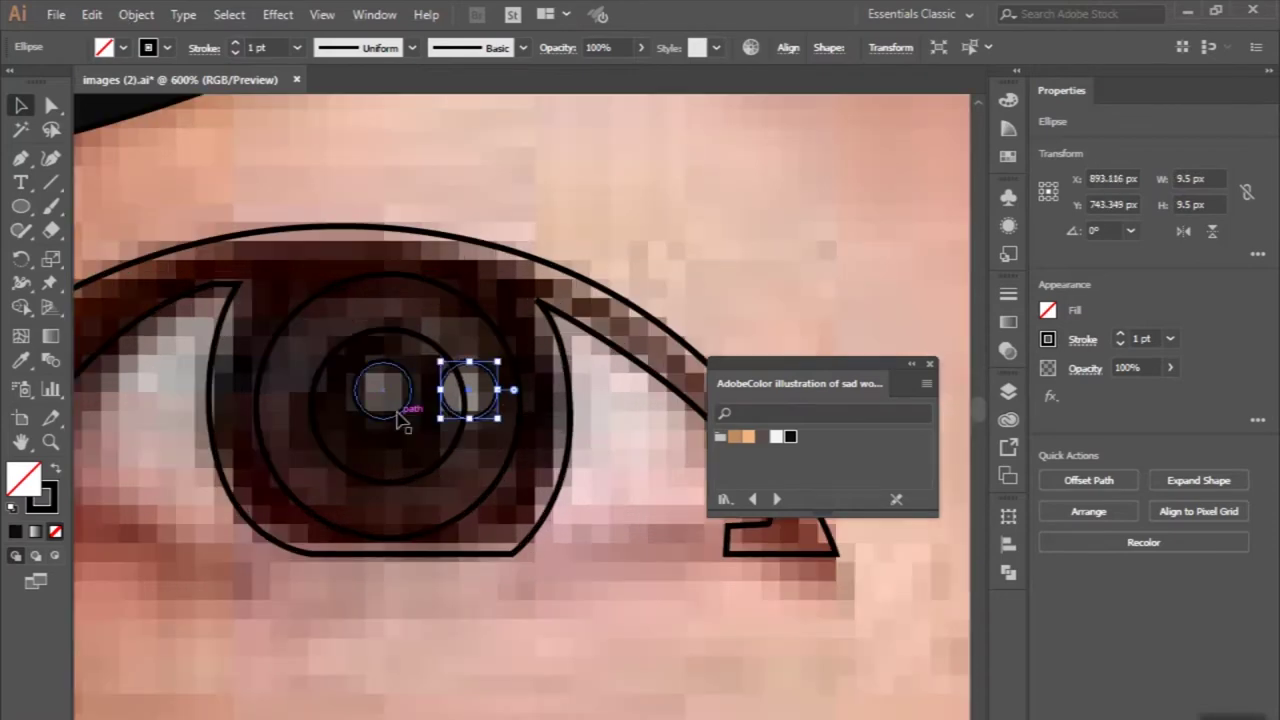
{"action": "left_click", "coordinate": [777, 437]}
{"action": "left_click", "coordinate": [55, 532]}
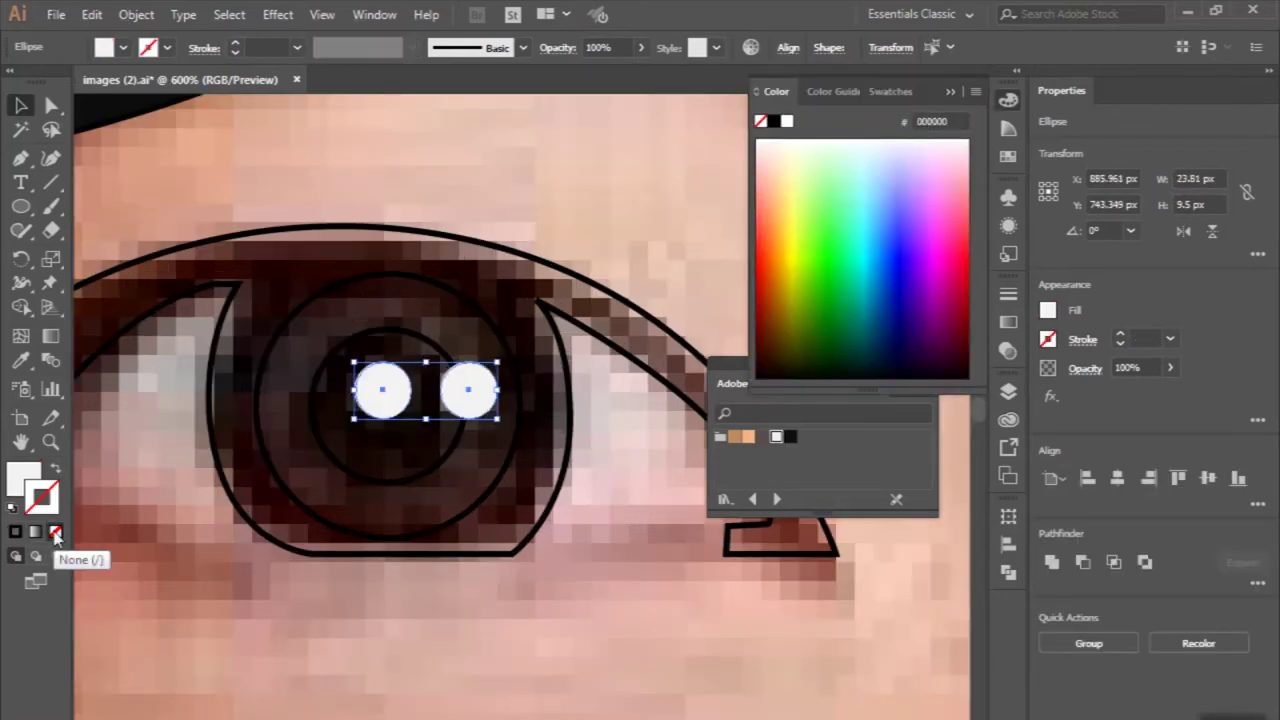
Fill the iris circle grey-brown and the pupil circle black without an outline.
{"action": "left_click", "coordinate": [499, 478]}
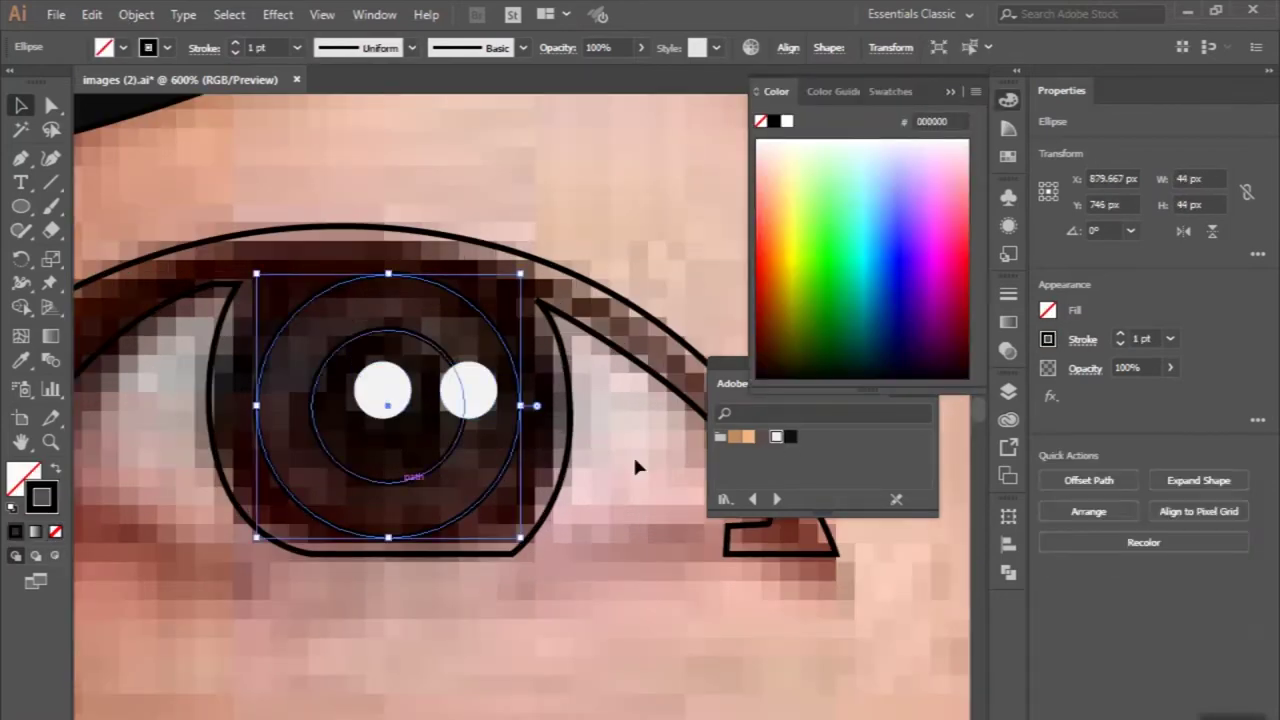
{"action": "left_click", "coordinate": [759, 438]}
{"action": "left_click", "coordinate": [53, 472]}
{"action": "left_click", "coordinate": [345, 475]}
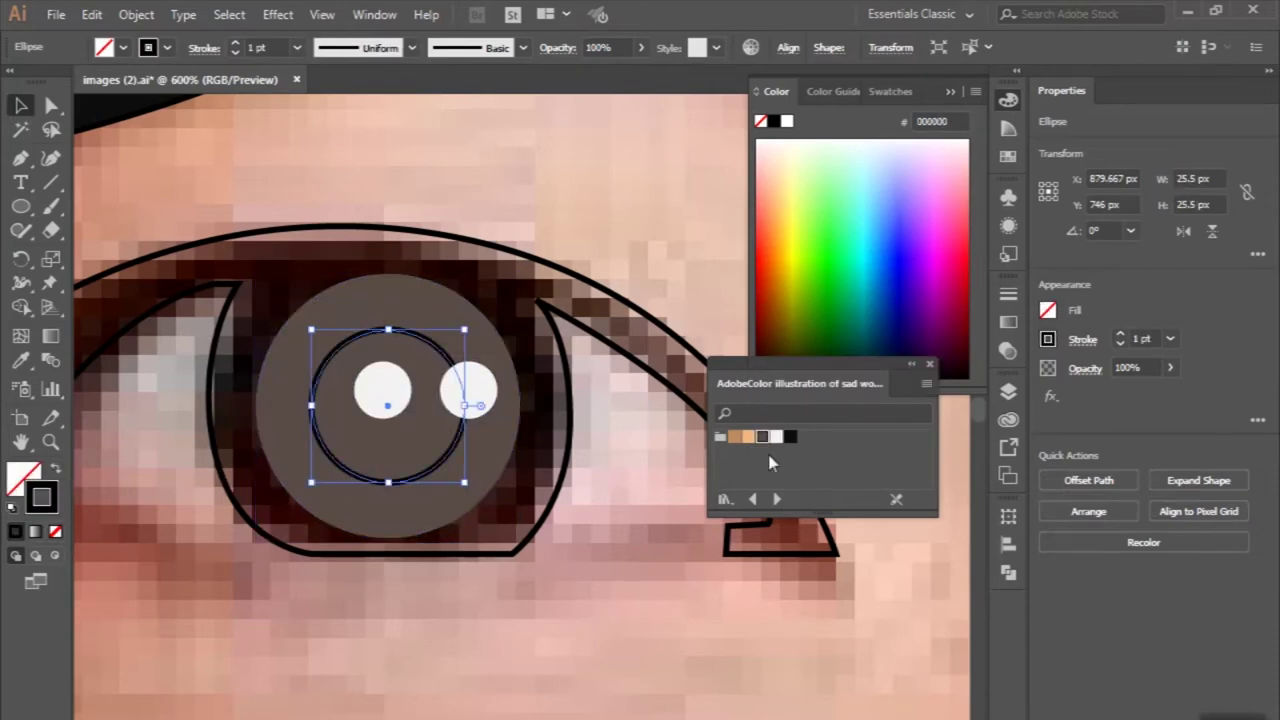
{"action": "left_click", "coordinate": [53, 472]}
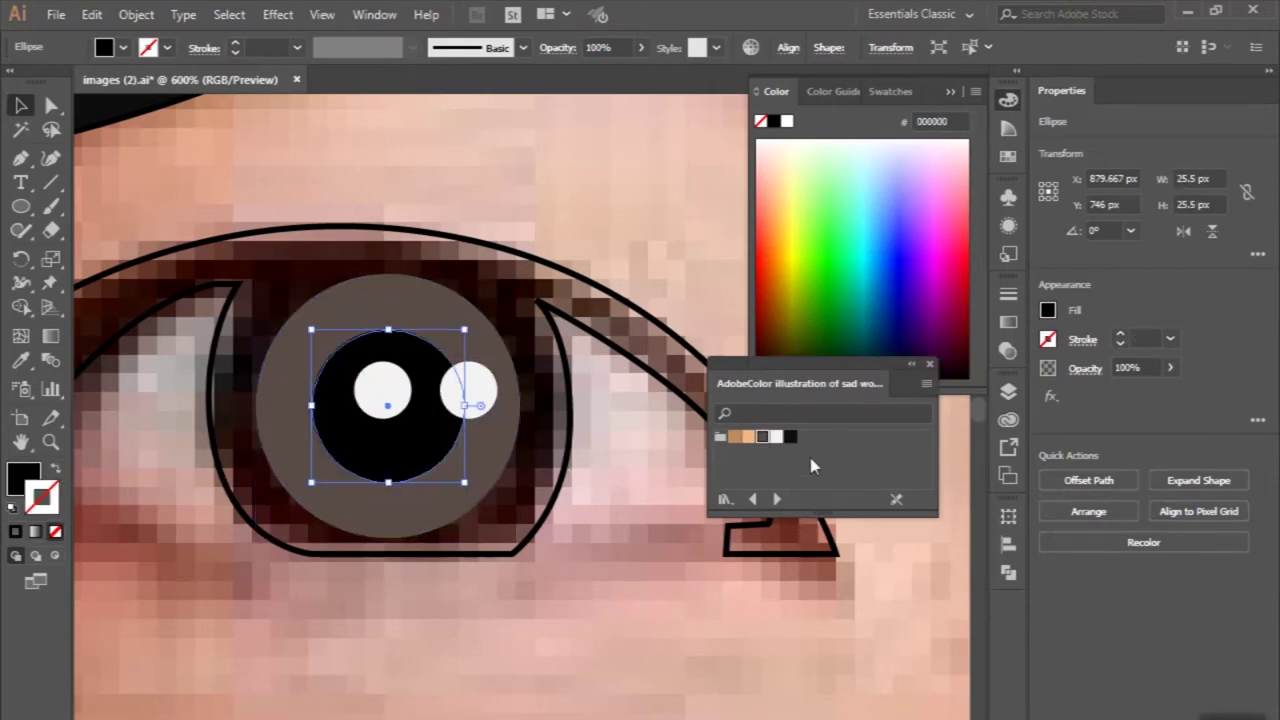
{"action": "left_click", "coordinate": [57, 472]}
{"action": "left_click", "coordinate": [240, 505]}
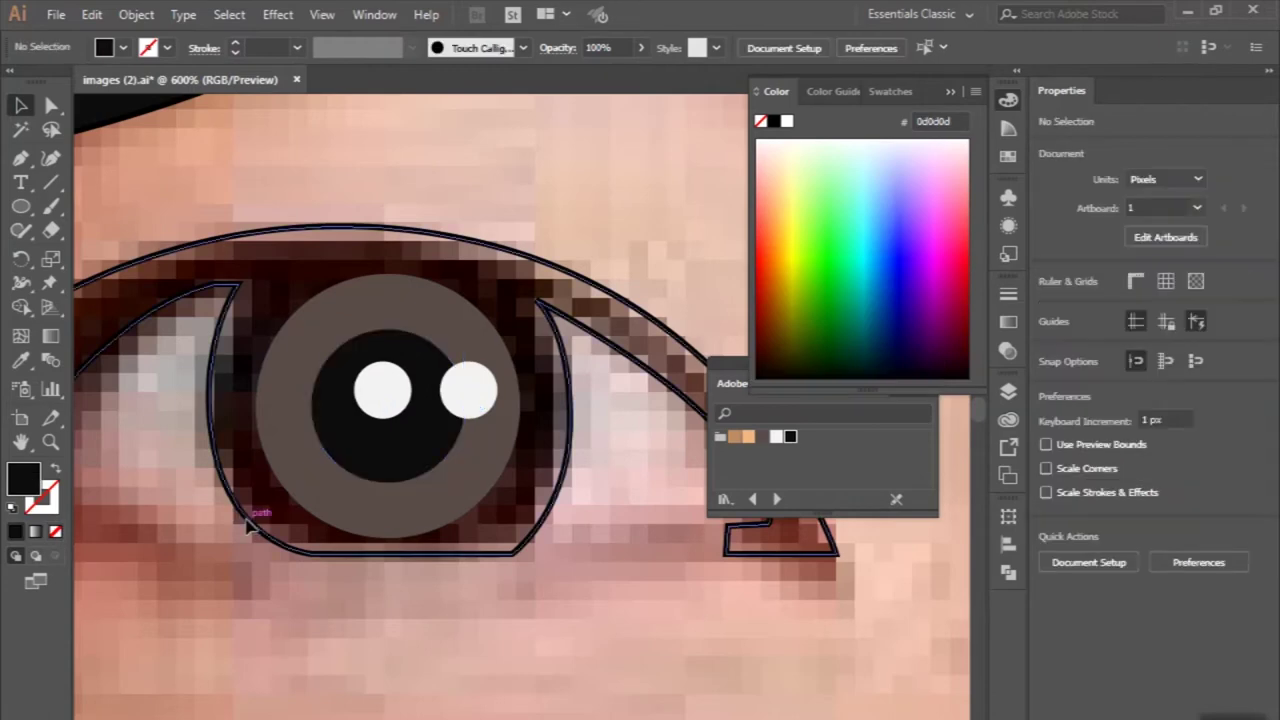
Fill the eye outline black and start the eye-white path at the left corner.
{"action": "left_click", "coordinate": [57, 470]}
{"action": "key", "text": "ctrl+0"}
{"action": "left_click", "coordinate": [343, 612]}
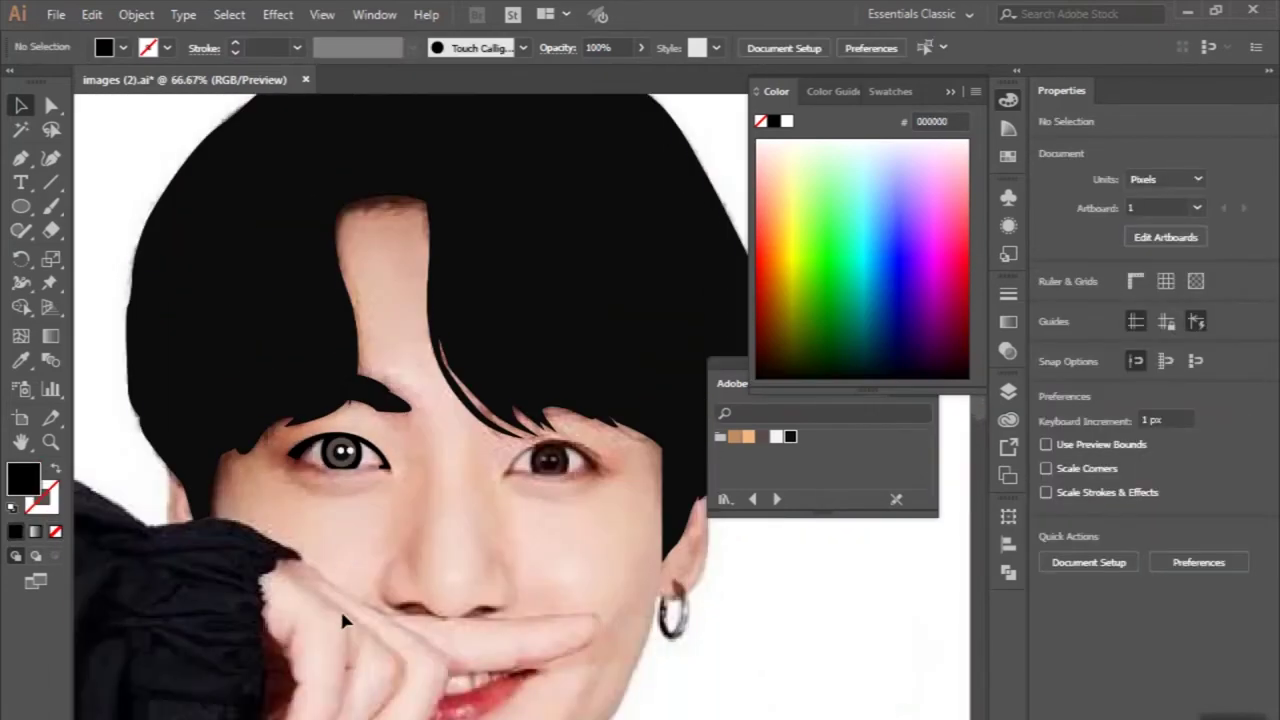
{"action": "scroll", "coordinate": [310, 440], "scroll_direction": "up", "scroll_amount": 2}
{"action": "scroll", "coordinate": [310, 440], "scroll_direction": "up", "scroll_amount": 3}
{"action": "key", "text": "p"}
{"action": "left_click", "coordinate": [146, 453]}
{"action": "left_click", "coordinate": [268, 492]}
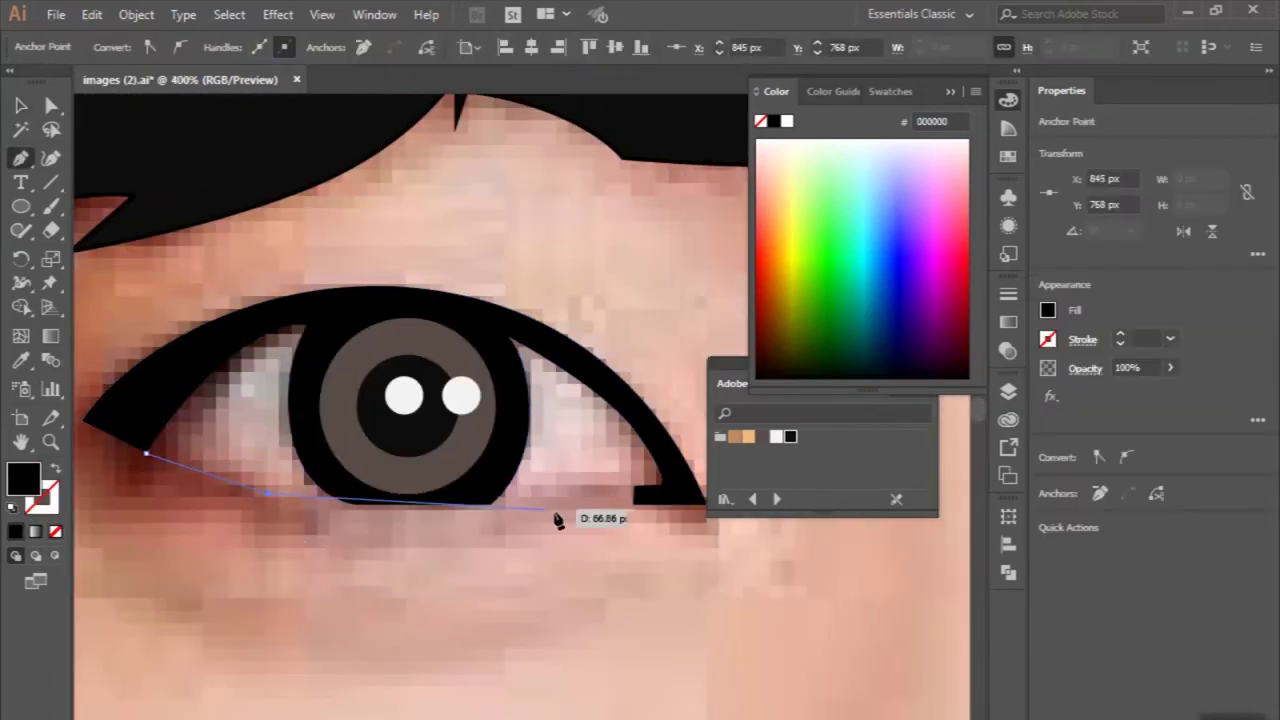
Pen-trace the left eye-white shape along the lids and fill it near-white.
{"action": "left_click", "coordinate": [633, 505]}
{"action": "left_click", "coordinate": [680, 492]}
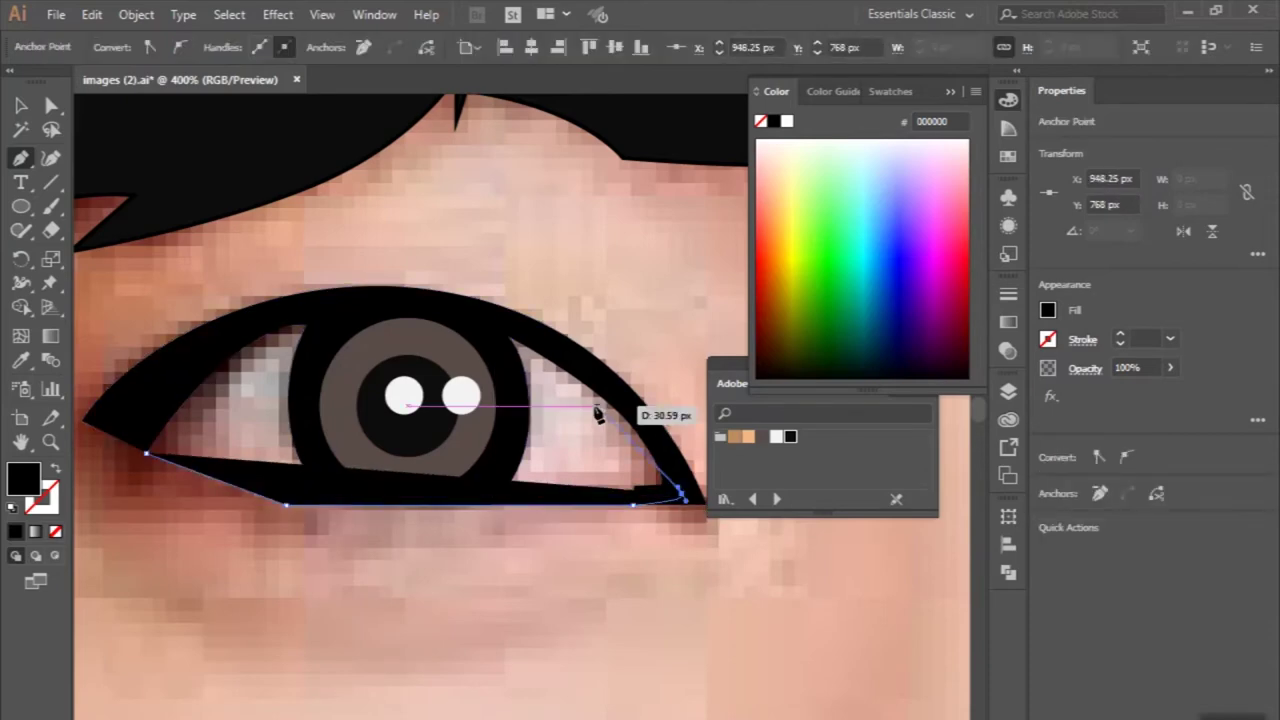
{"action": "left_click_drag", "start_coordinate": [385, 287], "coordinate": [262, 246]}
{"action": "left_click_drag", "start_coordinate": [213, 335], "coordinate": [171, 367]}
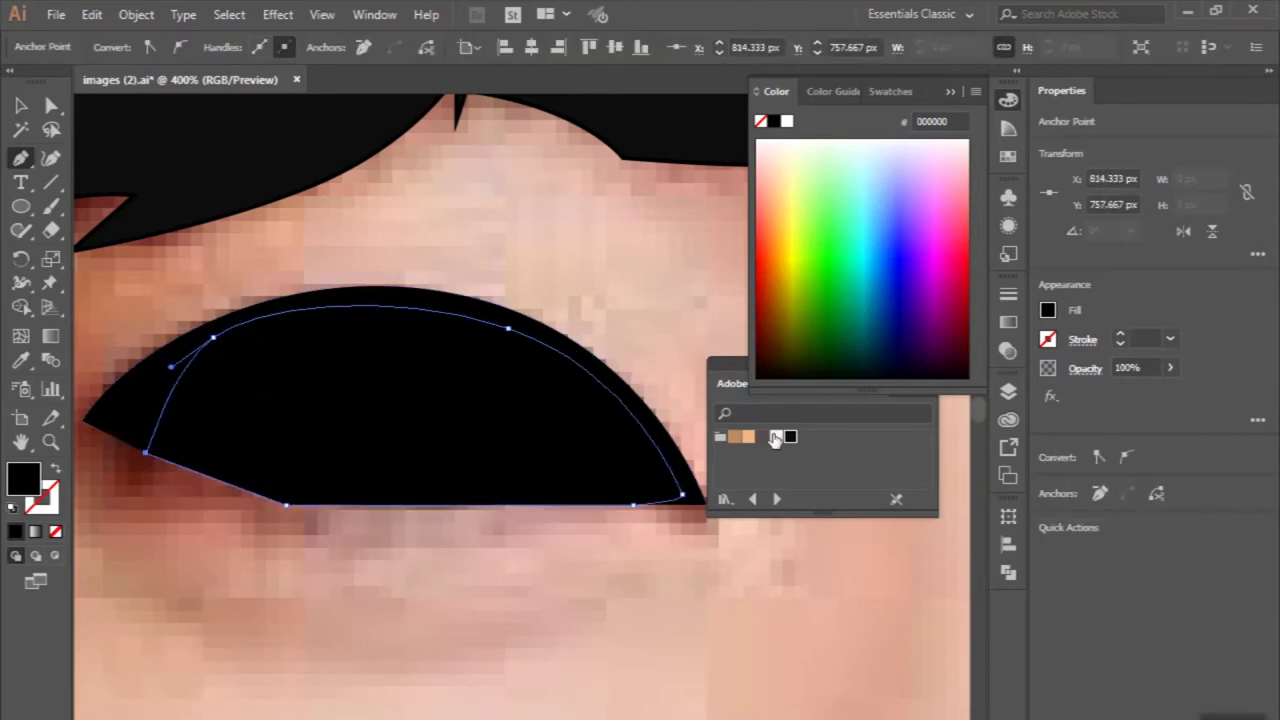
{"action": "left_click", "coordinate": [776, 437]}
Send the eye-white shape behind the left eye's iris and outline.
{"action": "key", "text": "v"}
{"action": "key", "text": "ctrl+shift+bracketleft"}
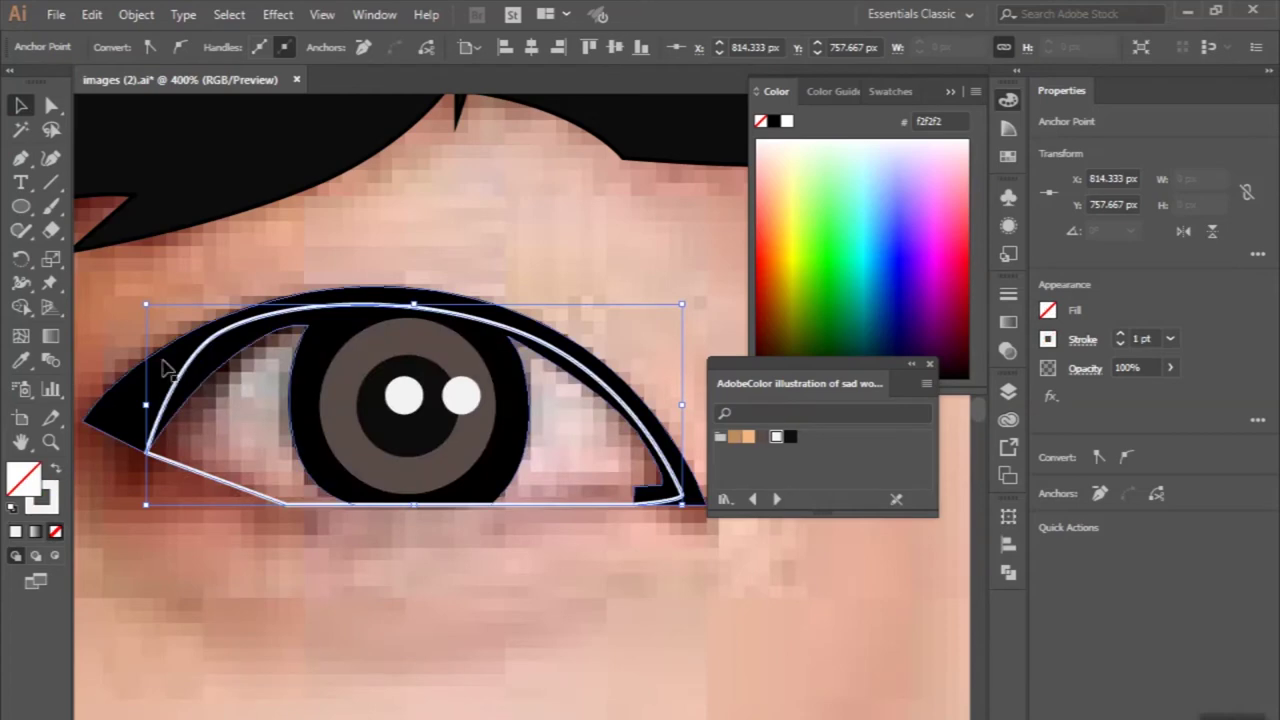
{"action": "left_click", "coordinate": [308, 390]}
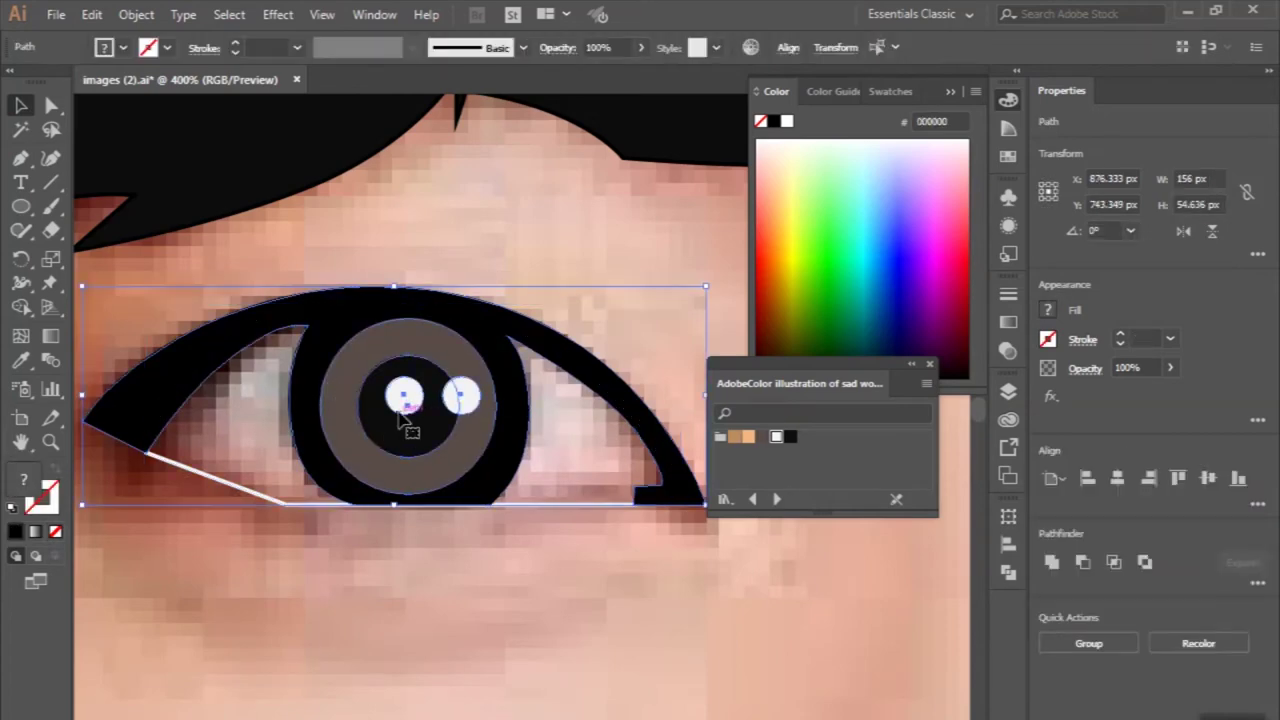
{"action": "key", "text": "ctrl+bracketright"}
Zoom out, deselect, and bring the right eye into view.
{"action": "key", "text": "ctrl+1"}
{"action": "left_click", "coordinate": [308, 546]}
{"action": "scroll", "coordinate": [308, 546], "scroll_direction": "down", "scroll_amount": 1}
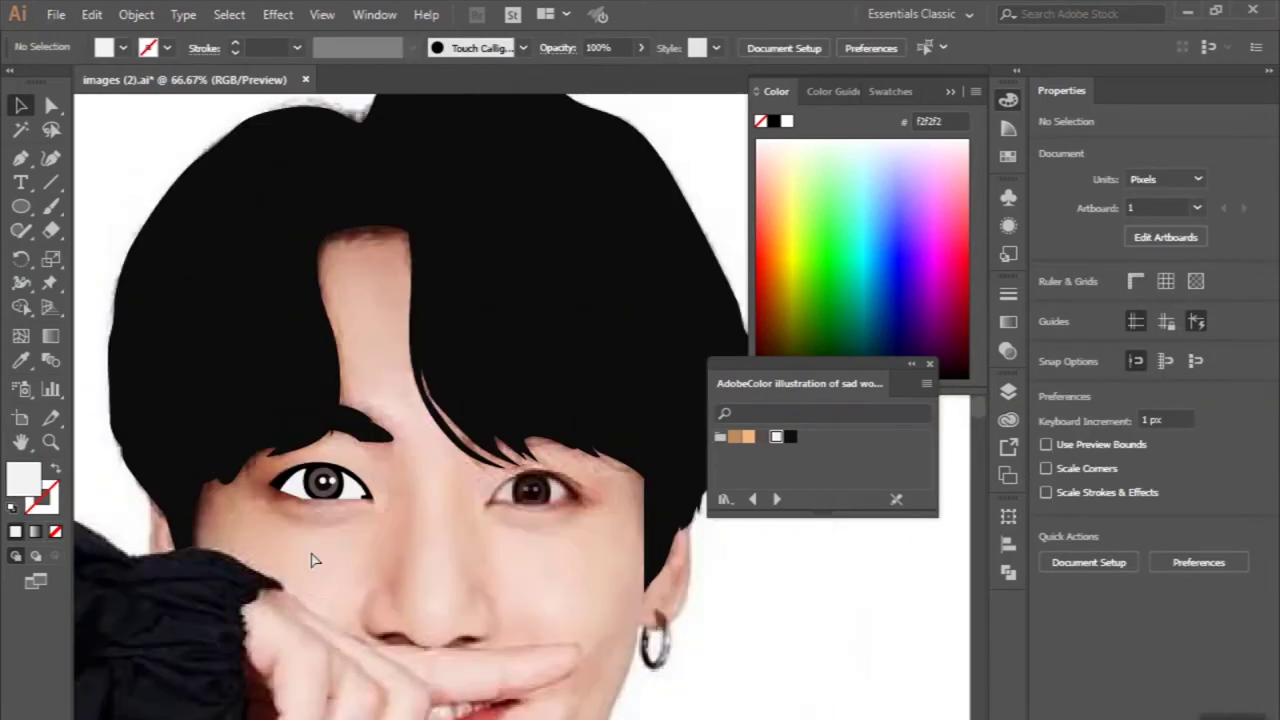
{"action": "left_click_drag", "start_coordinate": [308, 546], "coordinate": [356, 474]}
Start a Pen path at the right eye's left corner, curving over the lid top.
{"action": "key", "text": "p"}
{"action": "scroll", "coordinate": [527, 432], "scroll_direction": "up", "scroll_amount": 2}
{"action": "scroll", "coordinate": [527, 432], "scroll_direction": "up", "scroll_amount": 3}
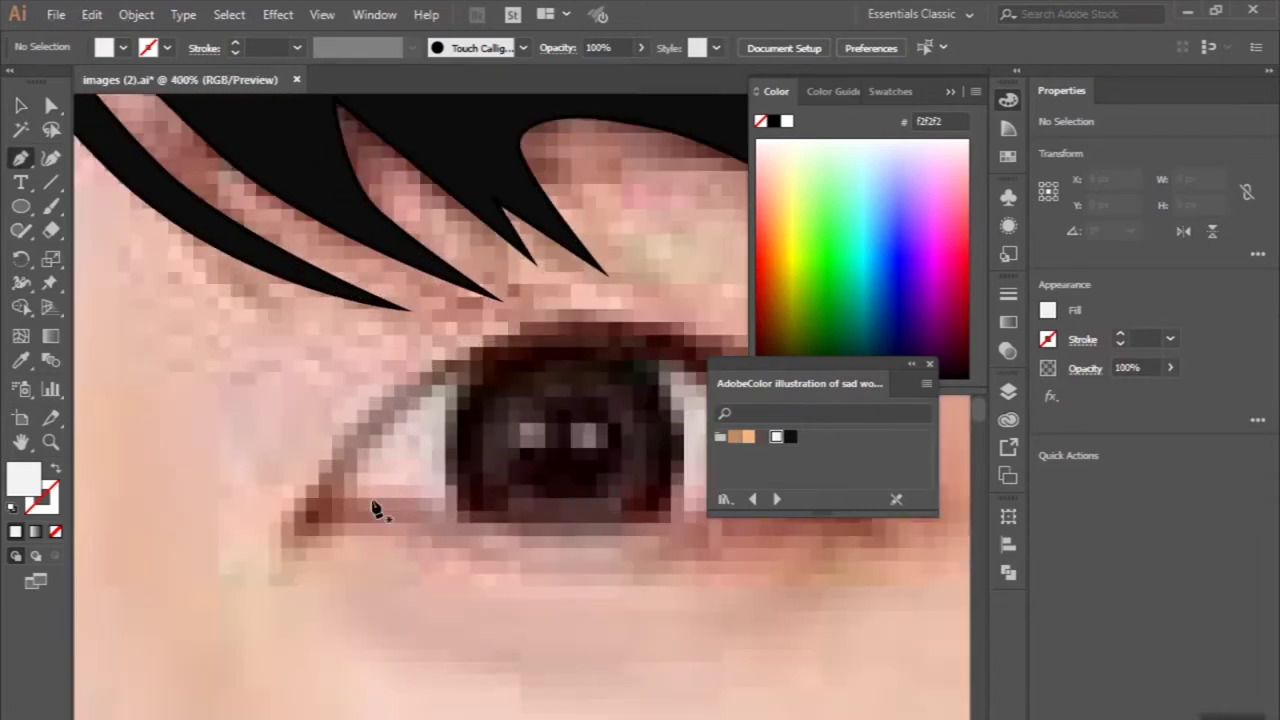
{"action": "left_click", "coordinate": [337, 507]}
{"action": "left_click_drag", "start_coordinate": [462, 378], "coordinate": [457, 428]}
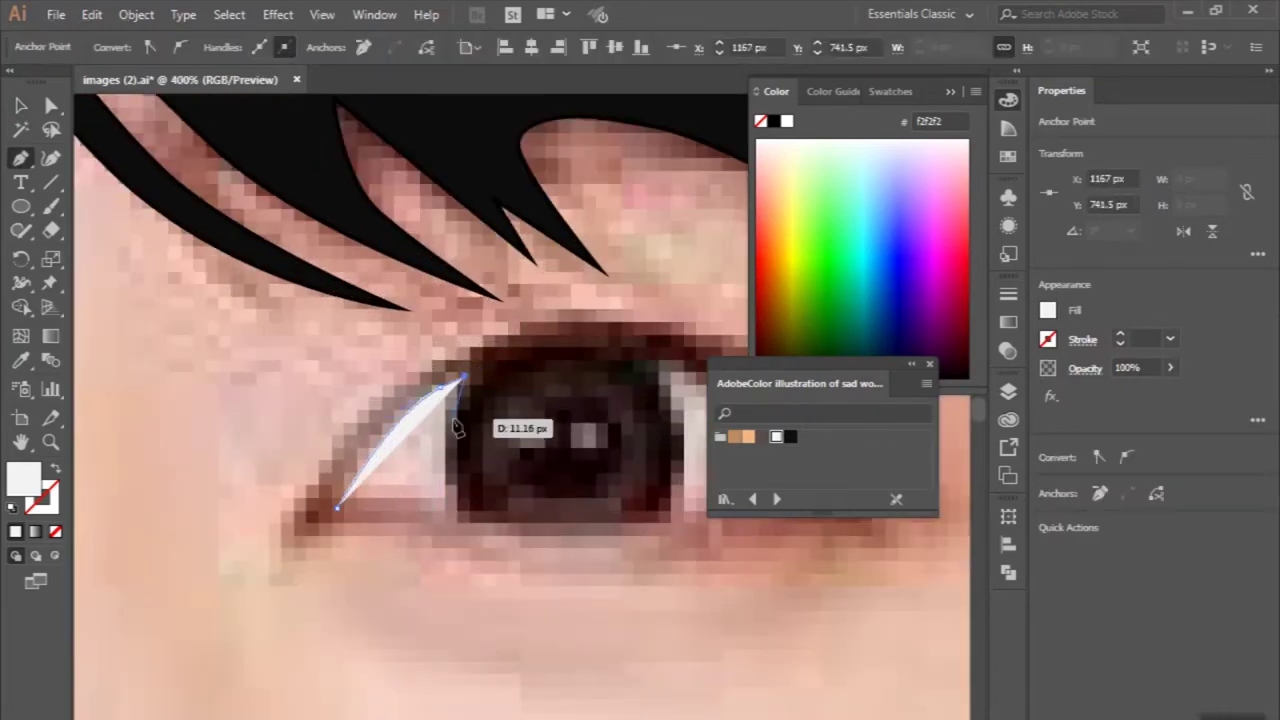
{"action": "scroll", "coordinate": [457, 515], "scroll_direction": "right", "scroll_amount": 2}
{"action": "left_click_drag", "start_coordinate": [343, 378], "coordinate": [330, 428]}
Trace below the iris, around the outer lashes and back along the lid to close.
{"action": "left_click_drag", "start_coordinate": [333, 518], "coordinate": [435, 538]}
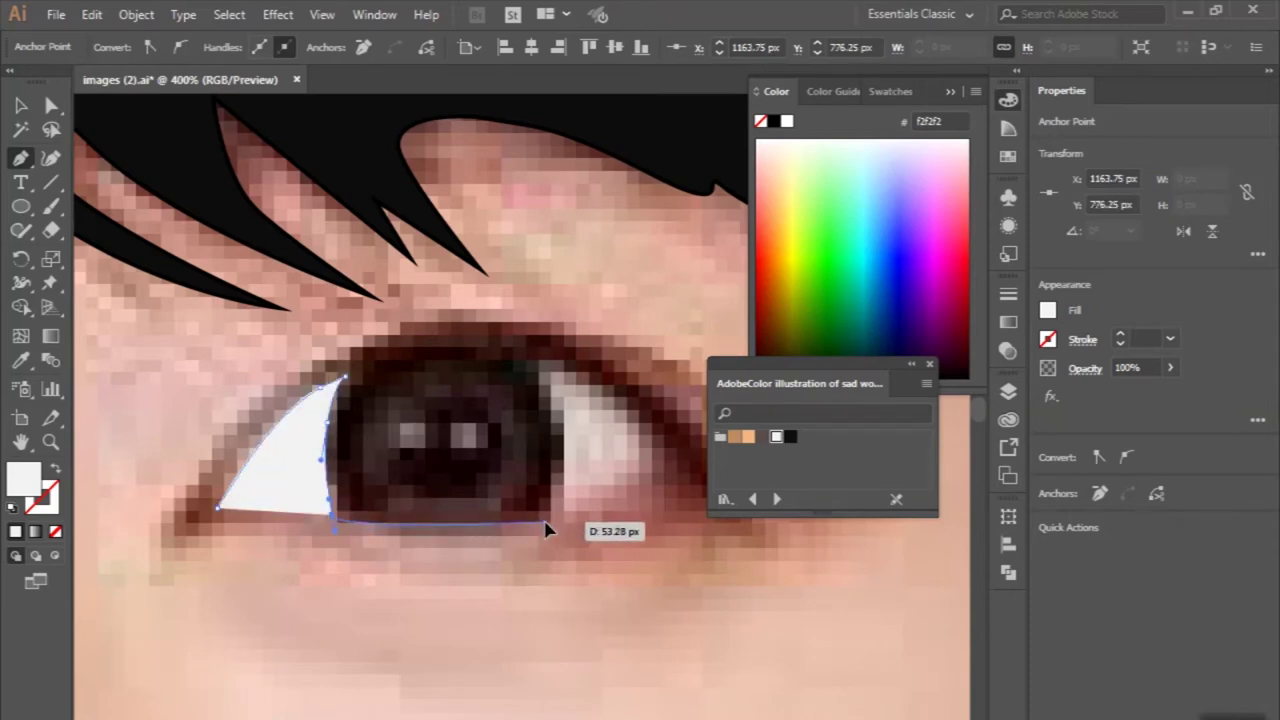
{"action": "left_click_drag", "start_coordinate": [547, 522], "coordinate": [580, 467]}
{"action": "left_click_drag", "start_coordinate": [540, 357], "coordinate": [582, 405]}
{"action": "scroll", "coordinate": [582, 405], "scroll_direction": "right", "scroll_amount": 1}
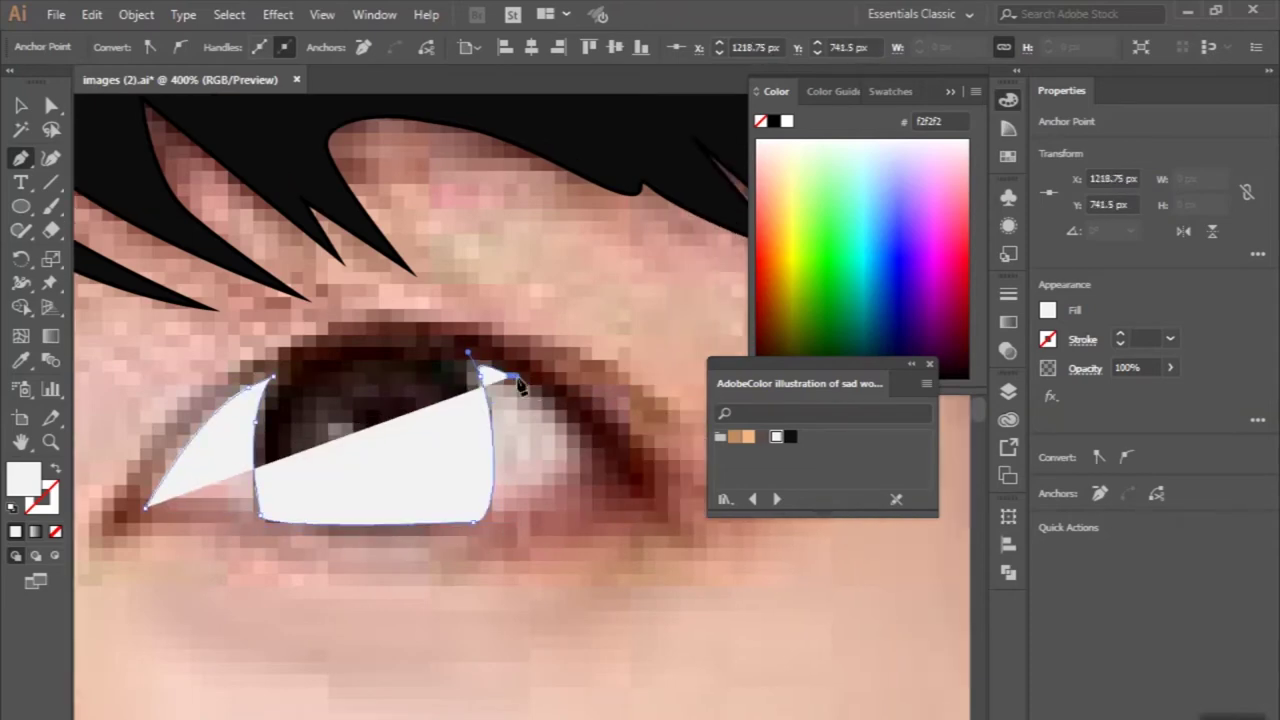
{"action": "scroll", "coordinate": [594, 509], "scroll_direction": "right", "scroll_amount": 1}
{"action": "mouse_move", "coordinate": [564, 483]}
{"action": "left_mouse_down"}
{"action": "mouse_move", "coordinate": [643, 527]}
{"action": "mouse_move", "coordinate": [420, 360]}
{"action": "left_mouse_up"}
{"action": "left_click_drag", "start_coordinate": [557, 419], "coordinate": [577, 405]}
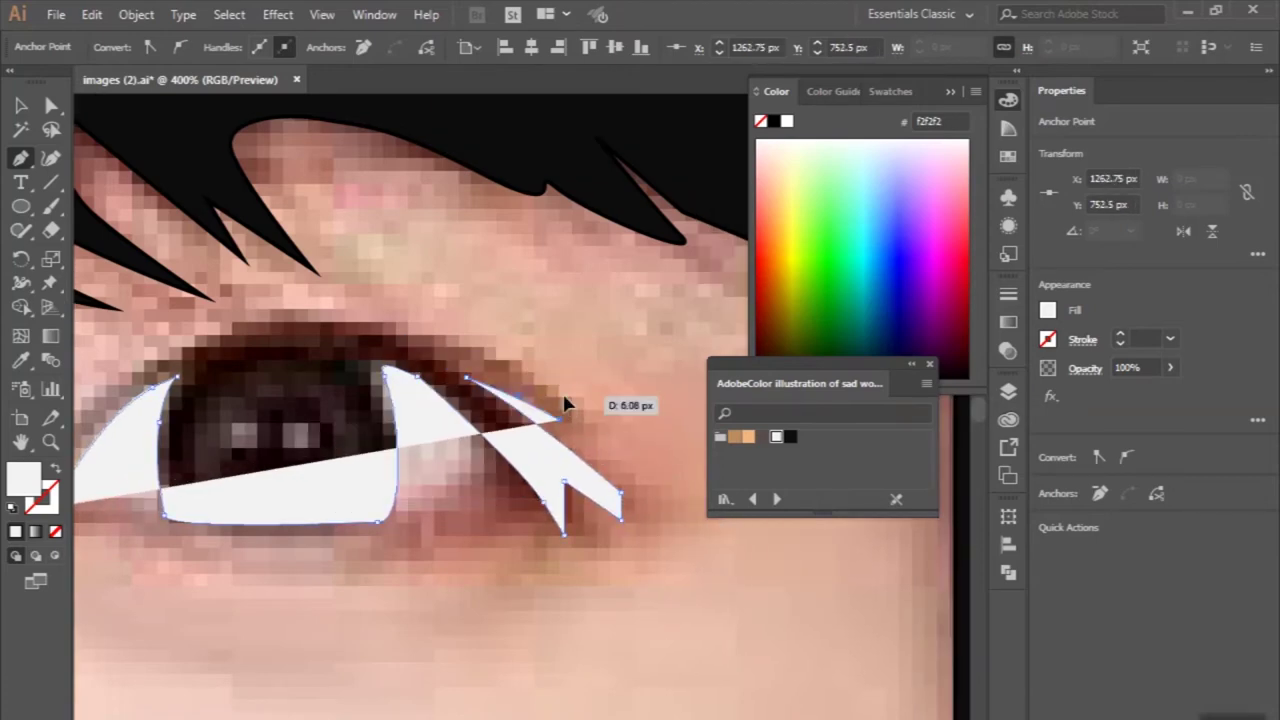
{"action": "scroll", "coordinate": [309, 294], "scroll_direction": "left", "scroll_amount": 5}
{"action": "left_click_drag", "start_coordinate": [296, 376], "coordinate": [237, 380]}
{"action": "scroll", "coordinate": [193, 390], "scroll_direction": "left", "scroll_amount": 2}
{"action": "mouse_move", "coordinate": [178, 530]}
{"action": "left_mouse_down"}
{"action": "mouse_move", "coordinate": [175, 543]}
{"action": "mouse_move", "coordinate": [215, 546]}
{"action": "left_mouse_up"}
Fill the right-eye shape with the hair's black via Eyedropper and remove its outline.
{"action": "key", "text": "ctrl+minus"}
{"action": "key", "text": "ctrl+minus"}
{"action": "key", "text": "ctrl+minus"}
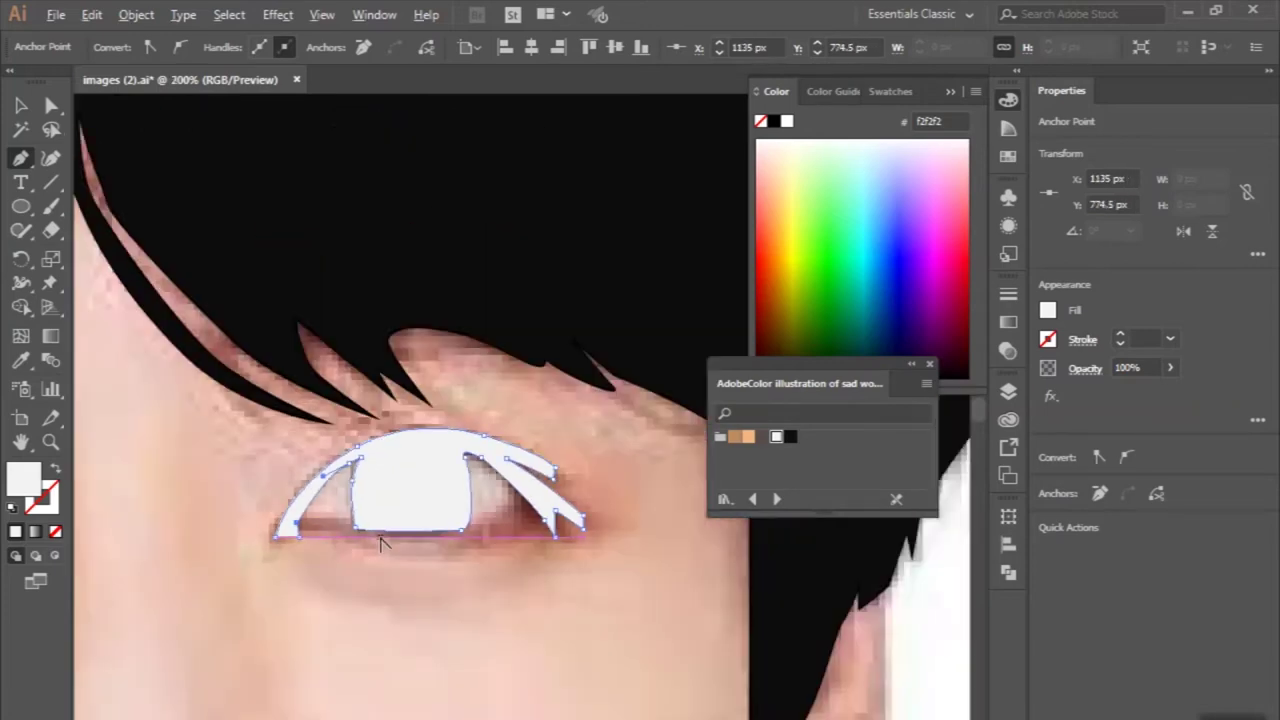
{"action": "key", "text": "i"}
{"action": "left_click", "coordinate": [266, 300]}
{"action": "left_click", "coordinate": [48, 505]}
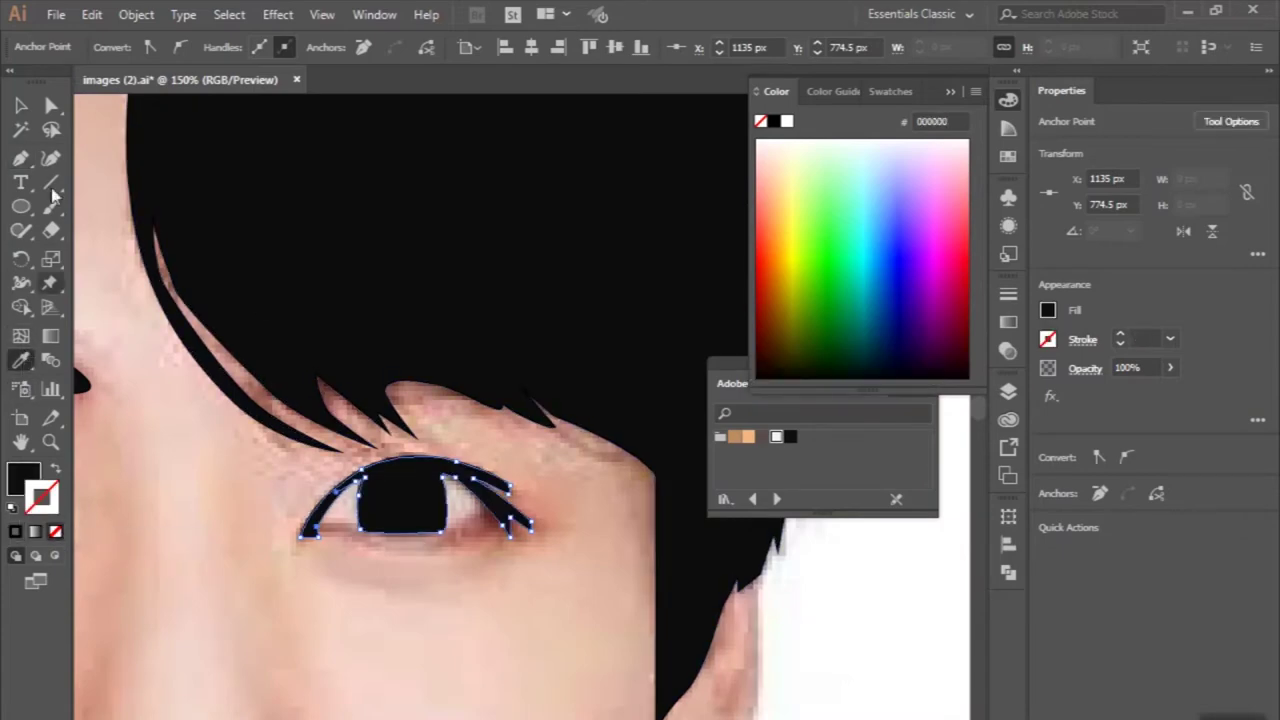
{"action": "key", "text": "v"}
{"action": "left_click", "coordinate": [82, 385]}
{"action": "left_click", "coordinate": [55, 531]}
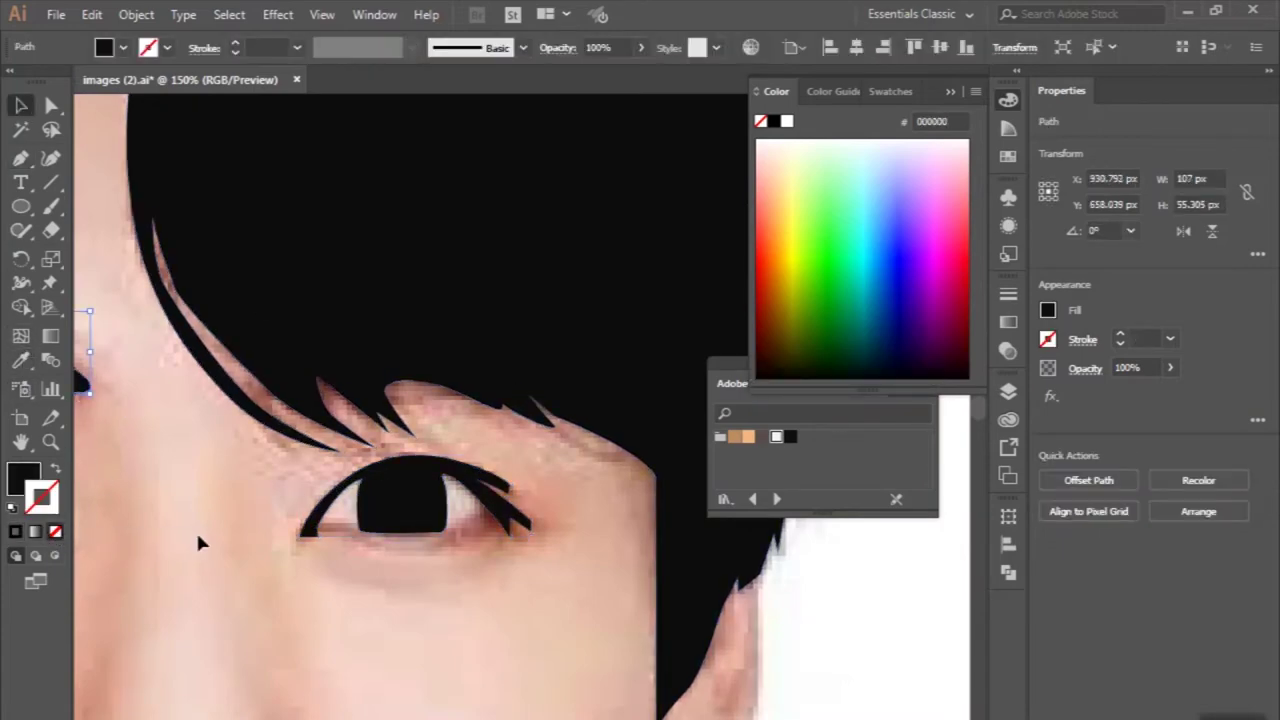
Switch the right-eye shape to outline-only so the photo shows through.
{"action": "left_click", "coordinate": [272, 540]}
{"action": "scroll", "coordinate": [250, 510], "scroll_direction": "down", "scroll_amount": 1}
{"action": "left_click", "coordinate": [55, 470]}
{"action": "left_click", "coordinate": [20, 157]}
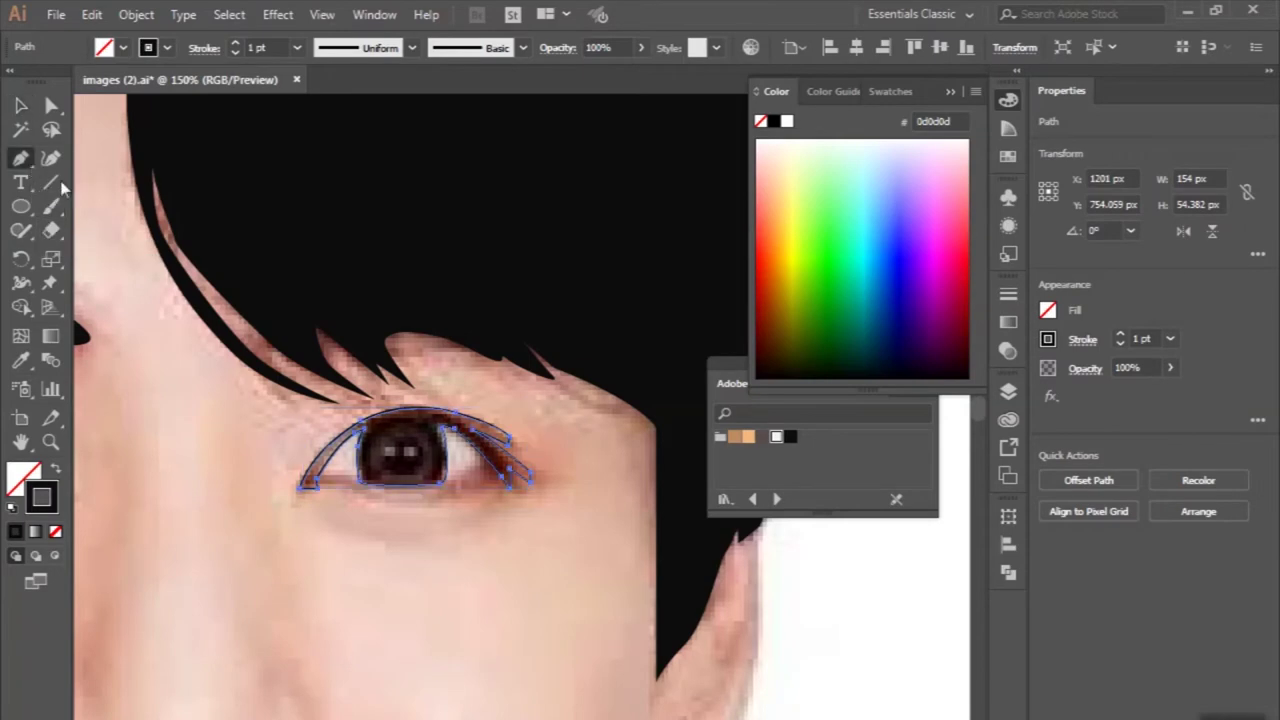
{"action": "key", "text": "ctrl+plus"}
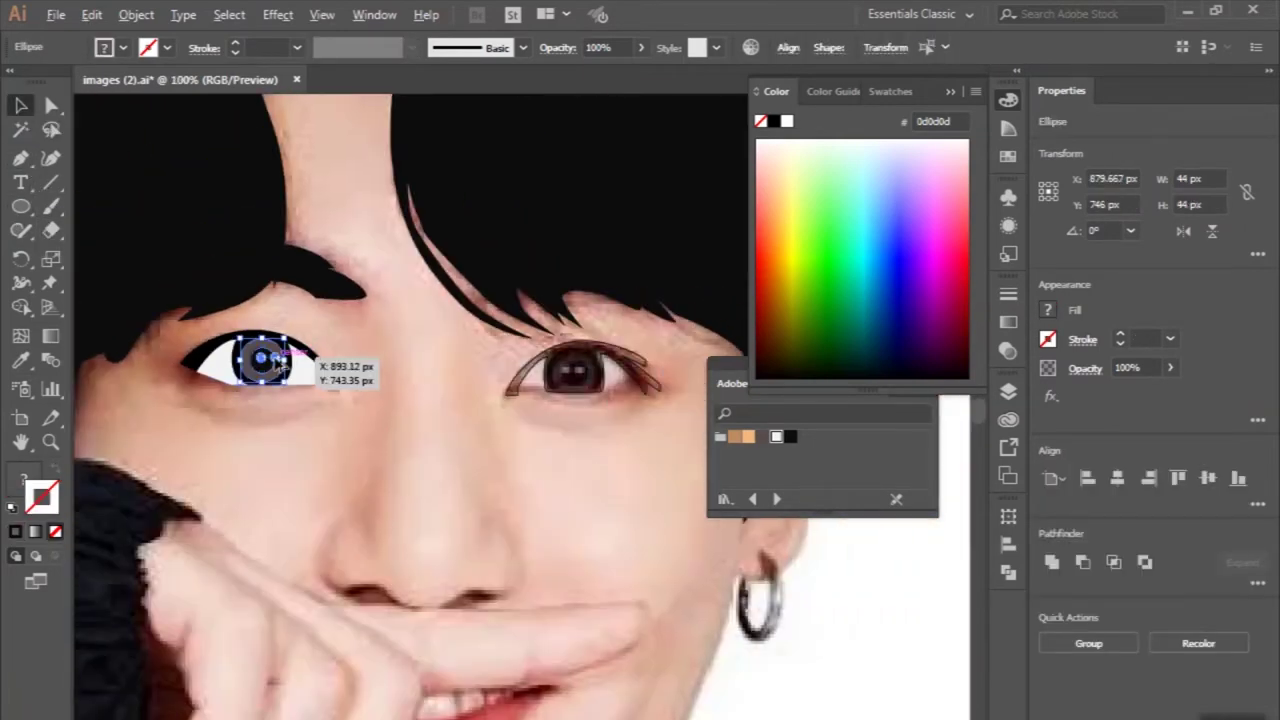
Duplicate the left iris onto the right pupil as an unfilled, stroked circle.
{"action": "key", "text": "ctrl+plus"}
{"action": "left_click_drag", "start_coordinate": [228, 366], "coordinate": [657, 350]}
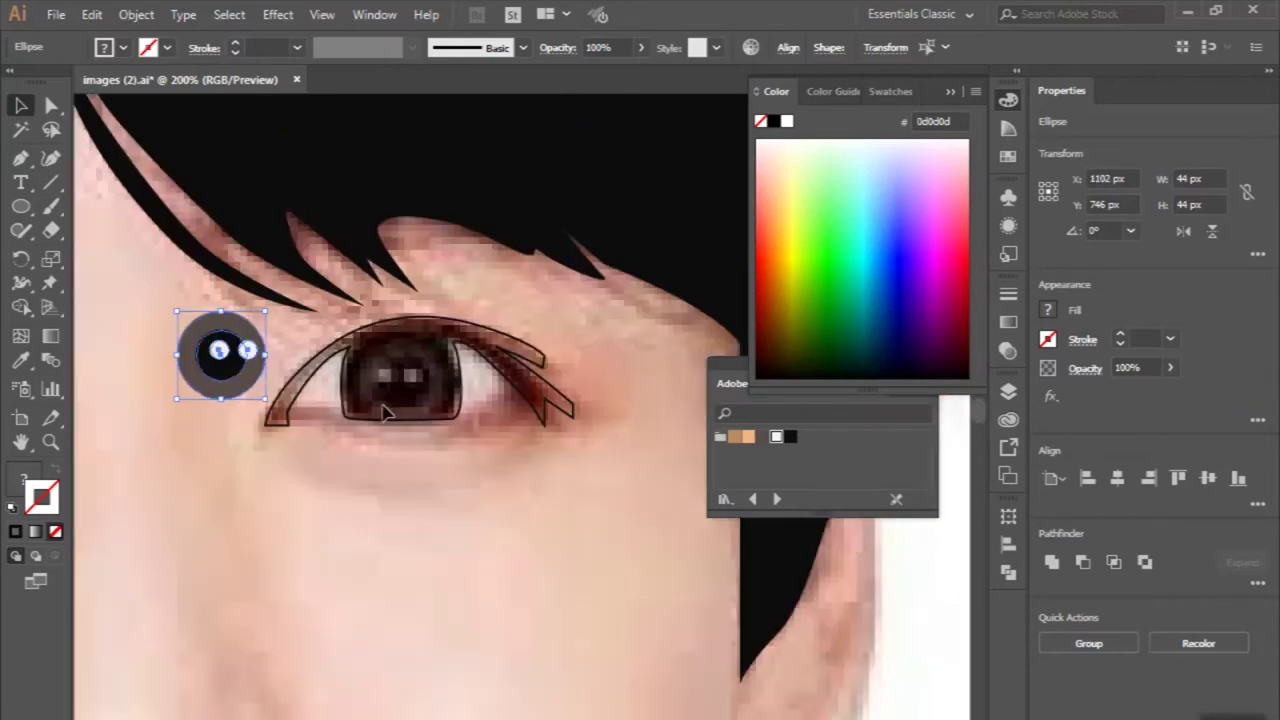
{"action": "left_click_drag", "start_coordinate": [405, 393], "coordinate": [393, 375]}
{"action": "key", "text": "ctrl+plus"}
{"action": "left_click", "coordinate": [383, 365]}
{"action": "left_click", "coordinate": [343, 408]}
{"action": "key", "text": "shift+x"}
Shrink the iris circle about its centre and give it a grey-brown fill.
{"action": "left_click_drag", "start_coordinate": [482, 365], "coordinate": [444, 365]}
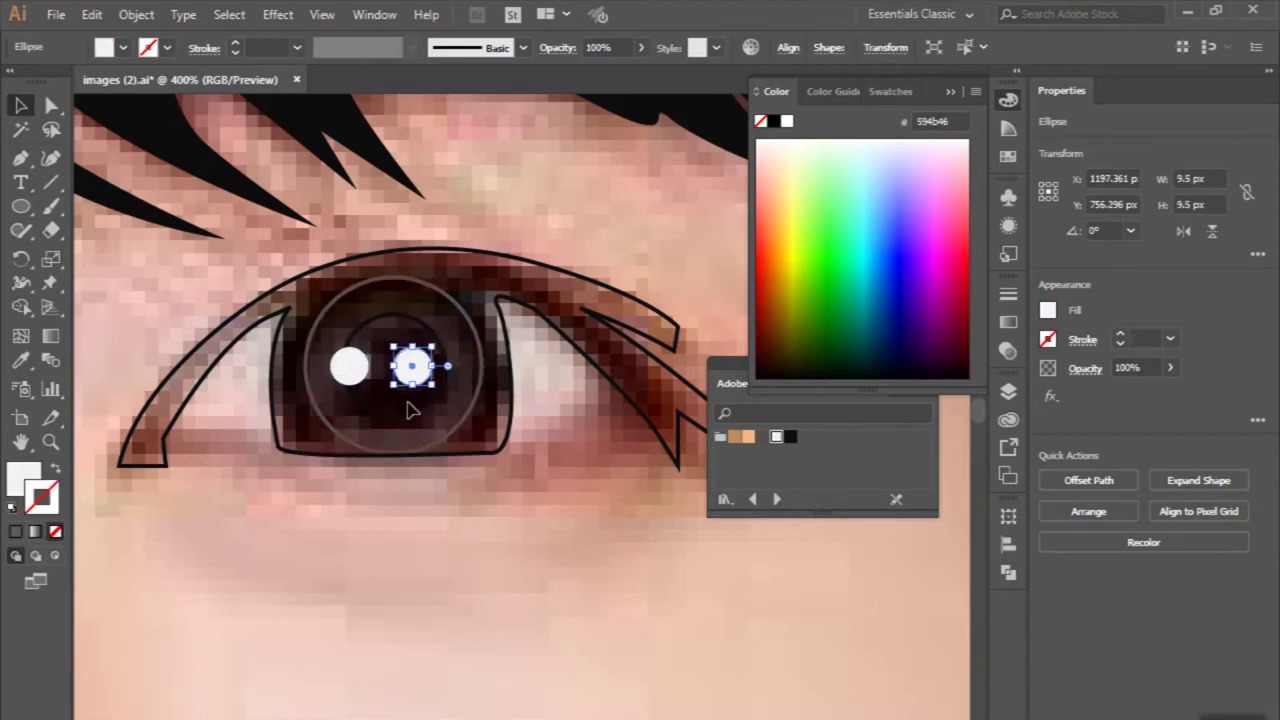
{"action": "key", "text": "shift+x"}
{"action": "key", "text": "ctrl+z"}
{"action": "key", "text": "ctrl+z"}
{"action": "key", "text": "ctrl+z"}
{"action": "key", "text": "ctrl+shift+z"}
{"action": "key", "text": "shift+x"}
Select the highlight circle, fill the eye outline black, and zoom out.
{"action": "left_click", "coordinate": [349, 366], "text": "shift"}
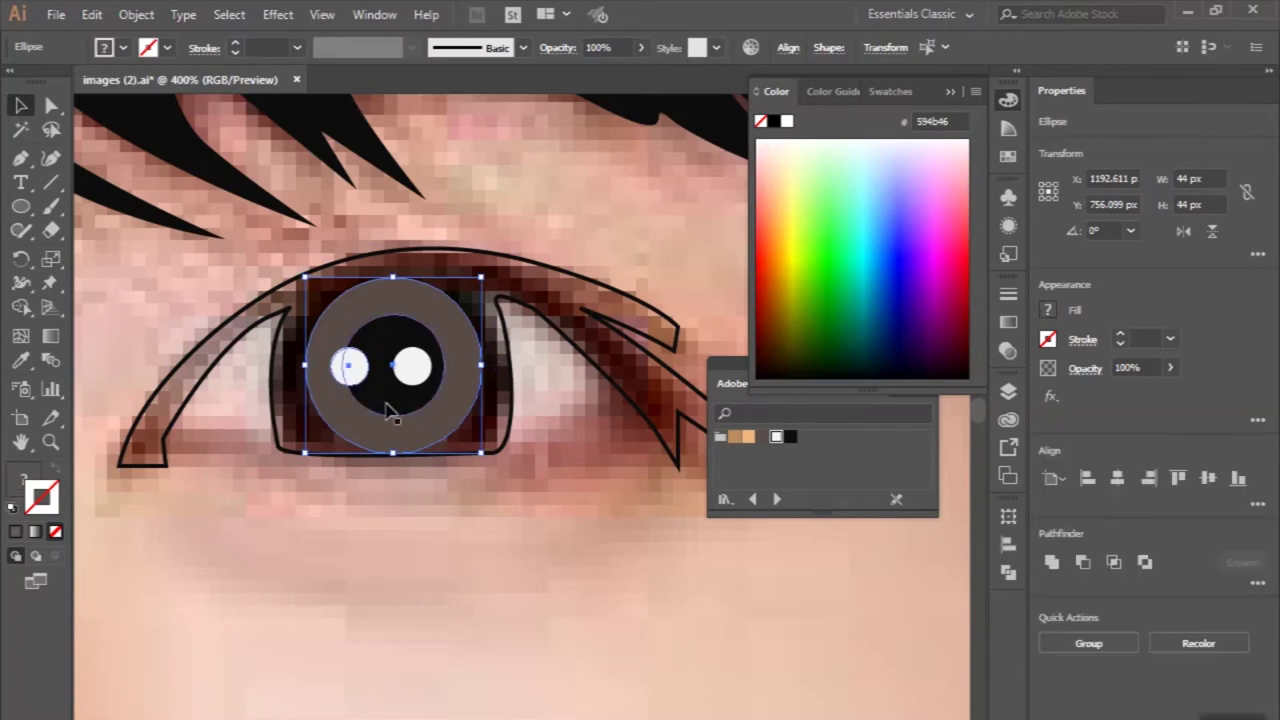
{"action": "left_click", "coordinate": [427, 537]}
{"action": "key", "text": "ctrl+0"}
{"action": "scroll", "coordinate": [503, 499], "scroll_direction": "up", "scroll_amount": 3, "text": "alt"}
{"action": "scroll", "coordinate": [543, 429], "scroll_direction": "up", "scroll_amount": 2, "text": "alt"}
Pen-trace a closed eye-white path around the right eye opening.
{"action": "key", "text": "p"}
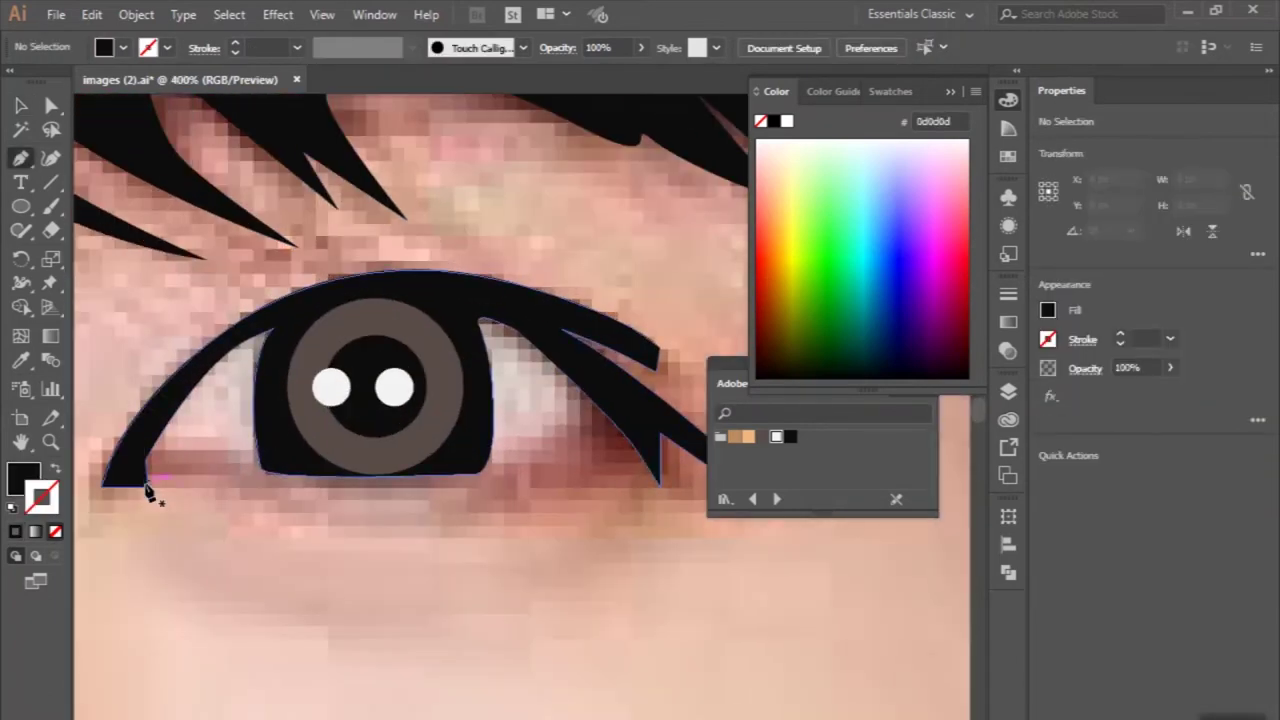
{"action": "left_click", "coordinate": [148, 487]}
{"action": "key", "text": "ctrl+z"}
{"action": "left_click", "coordinate": [145, 469]}
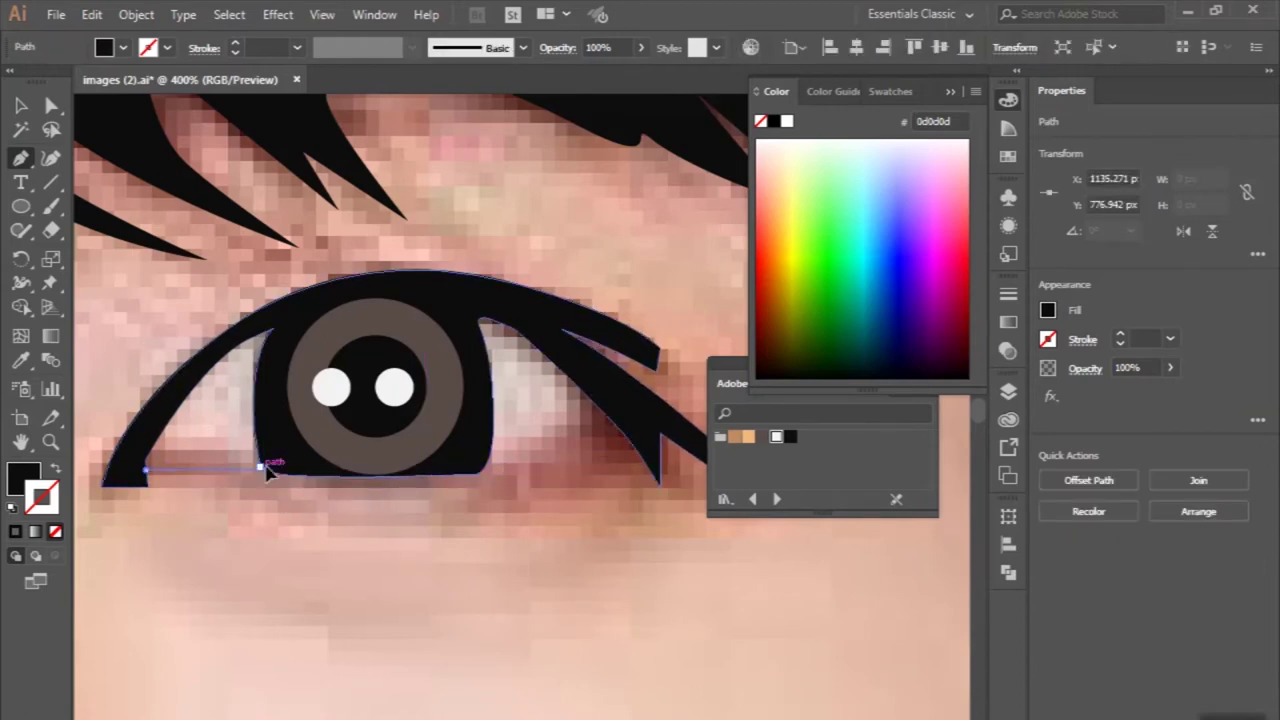
{"action": "key", "text": "ctrl+z"}
{"action": "left_click", "coordinate": [145, 470]}
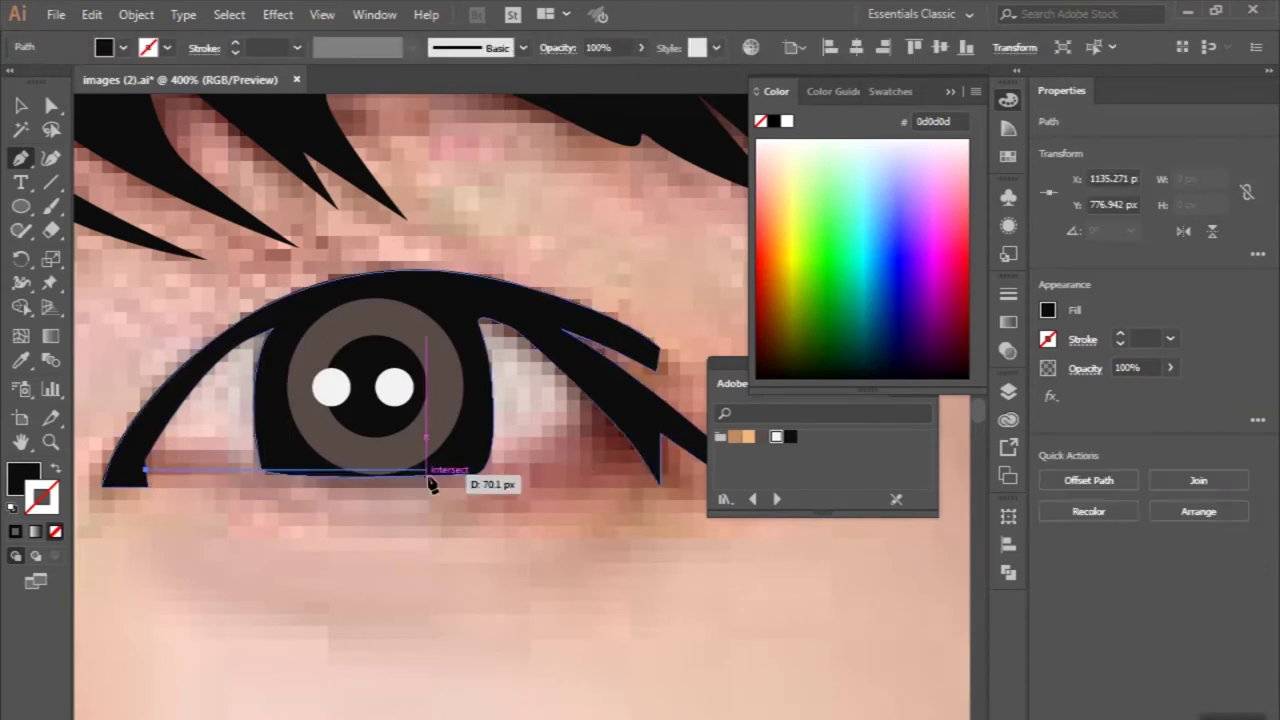
{"action": "left_click", "coordinate": [480, 470]}
{"action": "left_click_drag", "start_coordinate": [612, 422], "coordinate": [635, 390]}
{"action": "left_click_drag", "start_coordinate": [455, 294], "coordinate": [229, 337]}
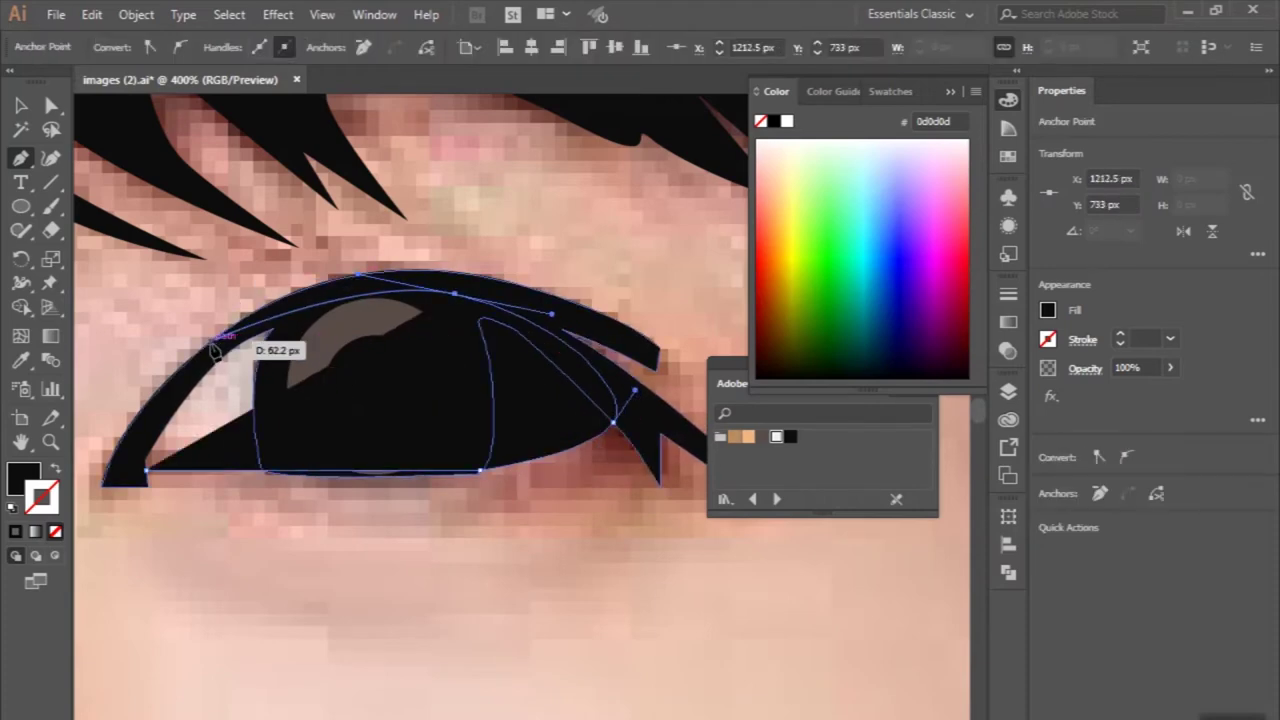
{"action": "left_click", "coordinate": [205, 360]}
{"action": "left_click", "coordinate": [125, 472]}
Fill the new shape with white sampled from the eye highlight.
{"action": "left_click", "coordinate": [55, 468]}
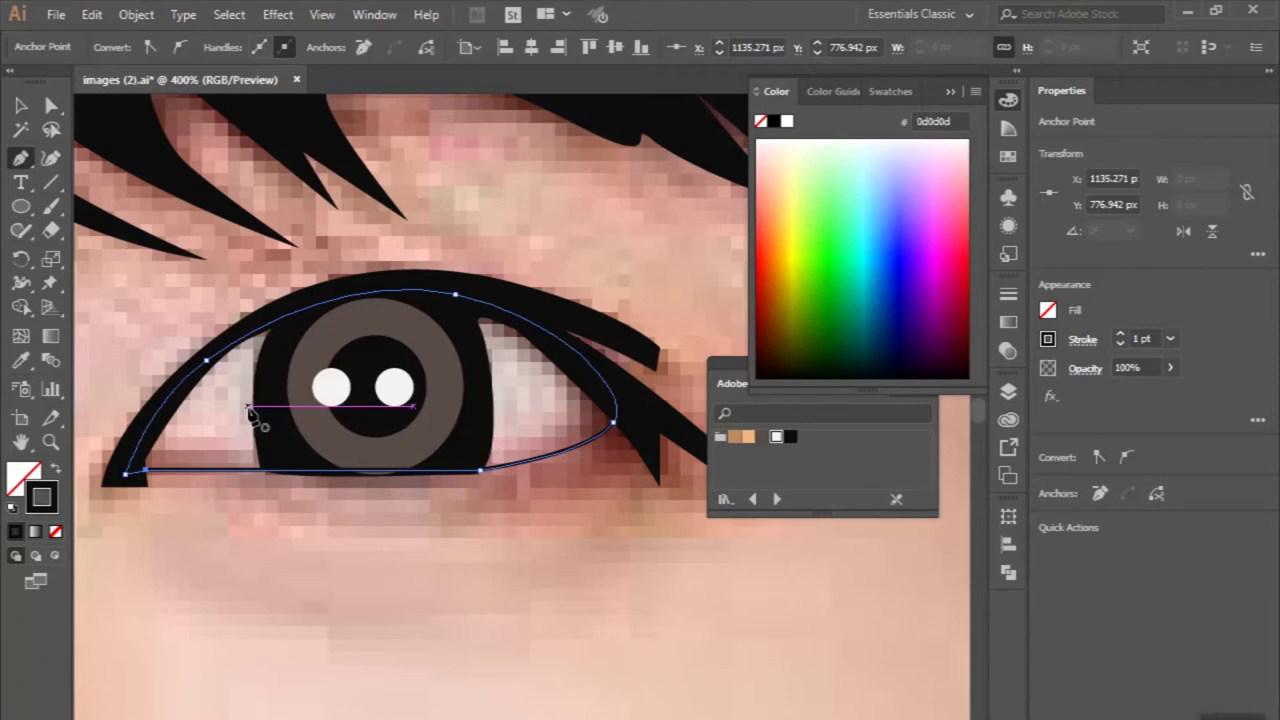
{"action": "left_click", "coordinate": [335, 388]}
{"action": "left_click", "coordinate": [55, 468]}
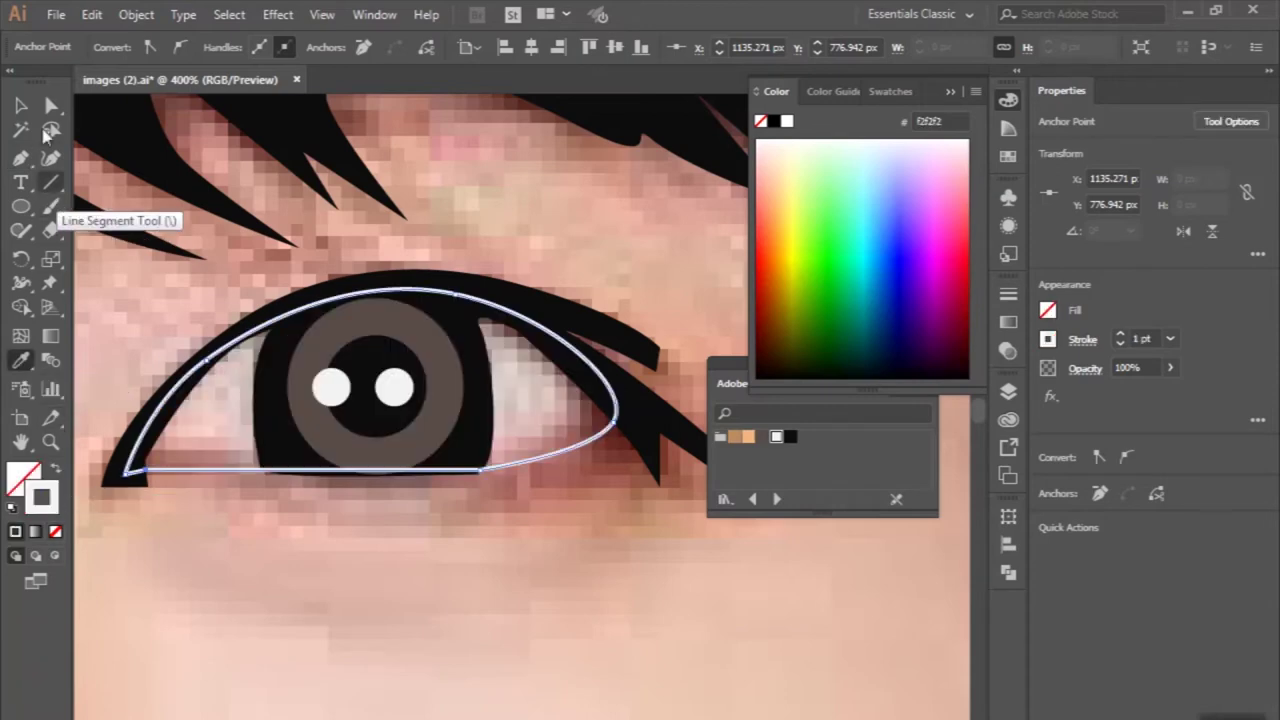
{"action": "left_click", "coordinate": [20, 105]}
Send the eye white behind the eye shapes, deselect, and zoom out to the portrait.
{"action": "key", "text": "ctrl+shift+bracketleft"}
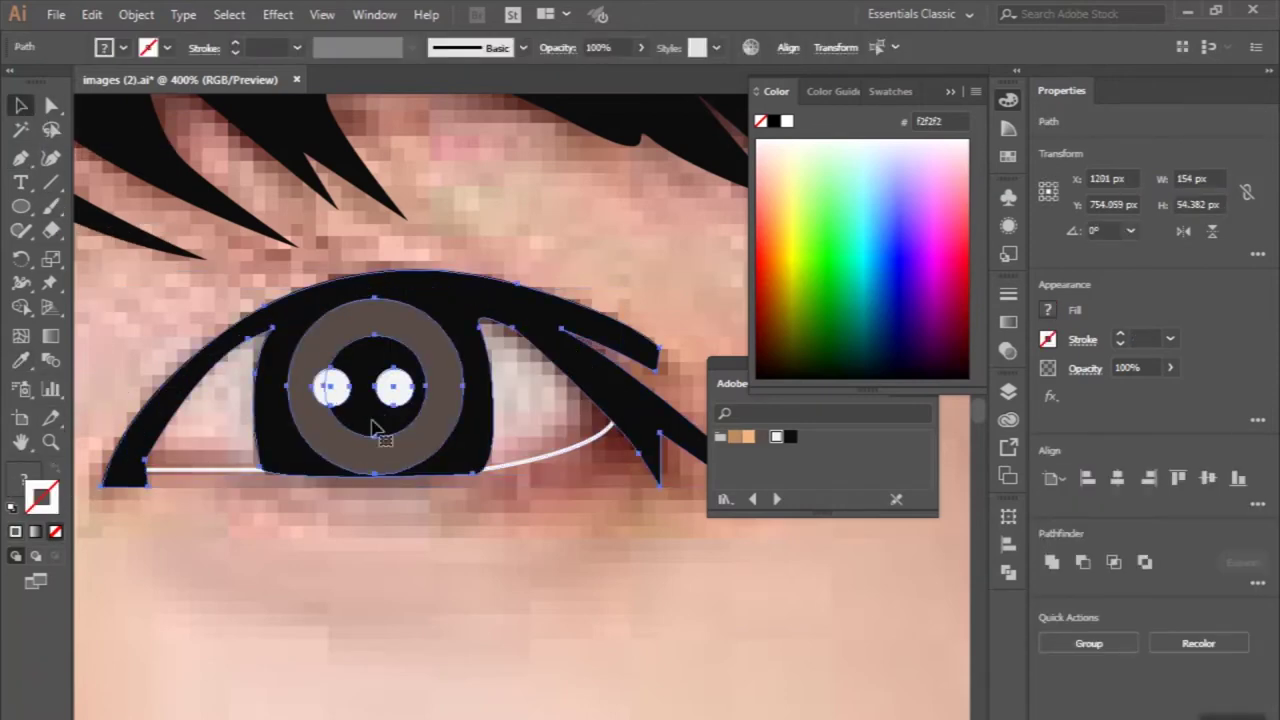
{"action": "key", "text": "shift+x"}
{"action": "key", "text": "ctrl+shift+a"}
{"action": "key", "text": "ctrl+1"}
{"action": "key", "text": "ctrl+minus"}
{"action": "key", "text": "ctrl+minus"}
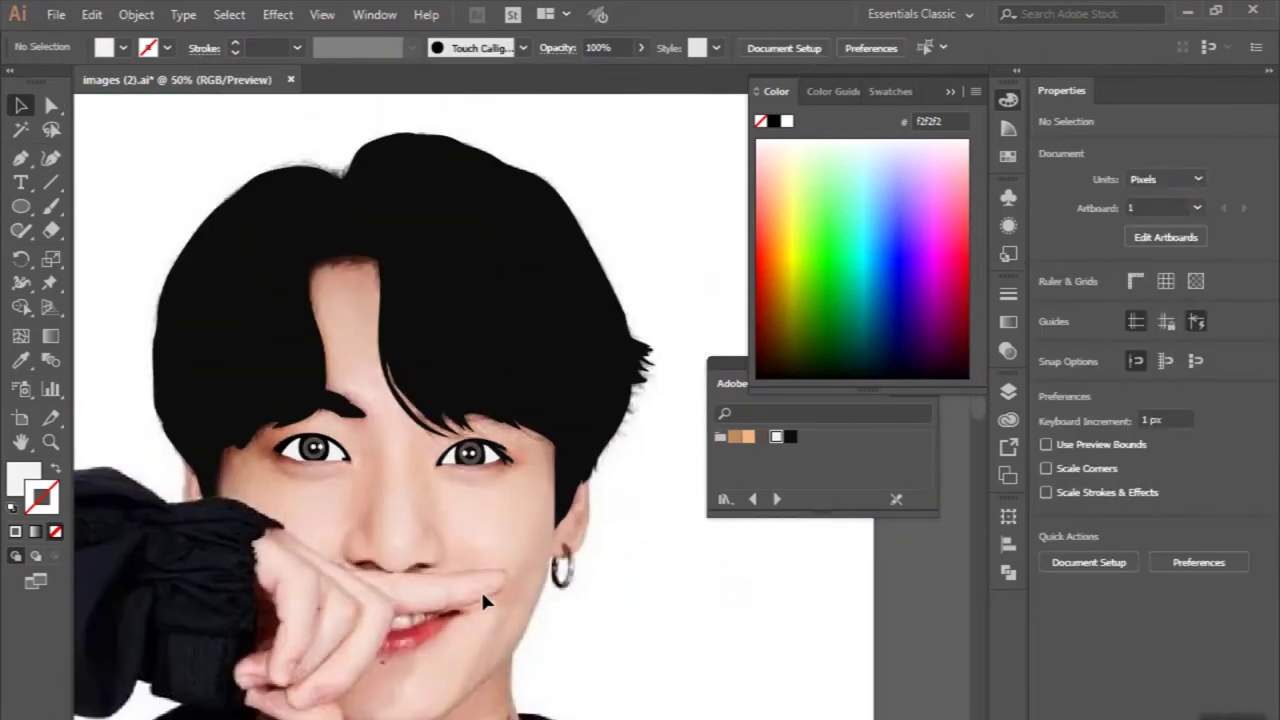
Fill the hair shape solid black and briefly hide the photo layer to check the trace.
{"action": "left_click", "coordinate": [192, 222]}
{"action": "left_click", "coordinate": [385, 378]}
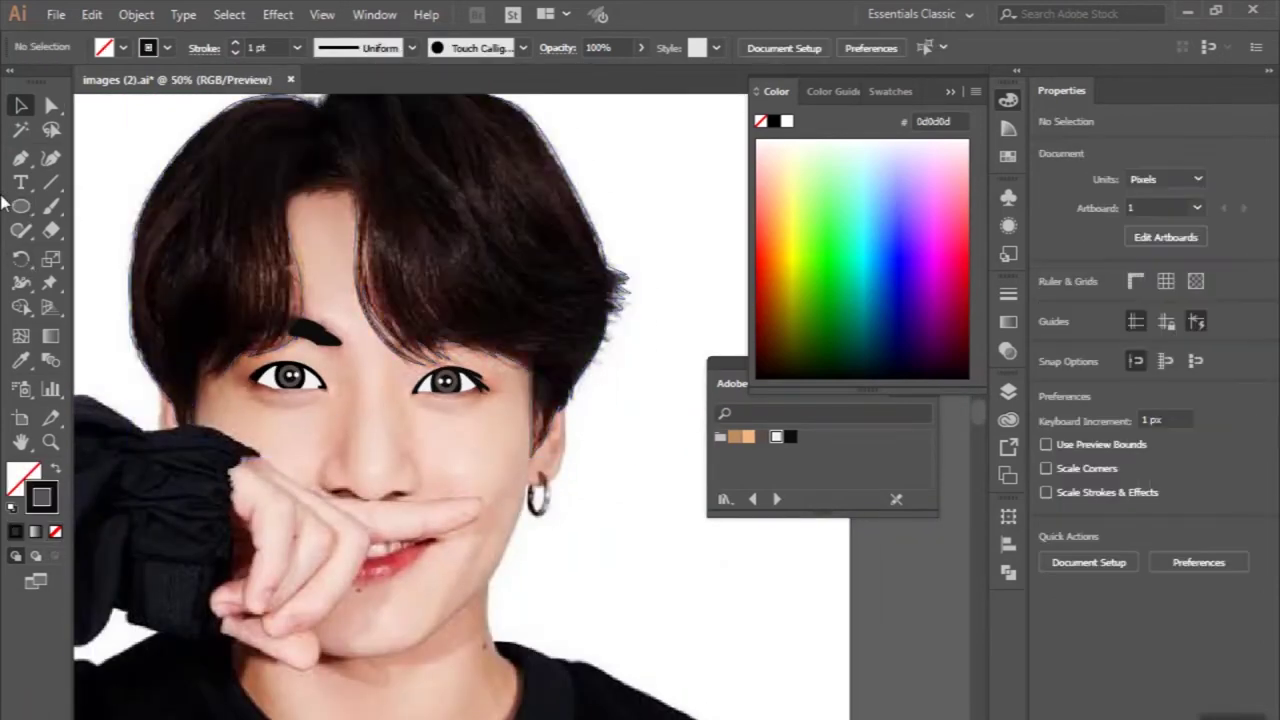
{"action": "left_click", "coordinate": [388, 322]}
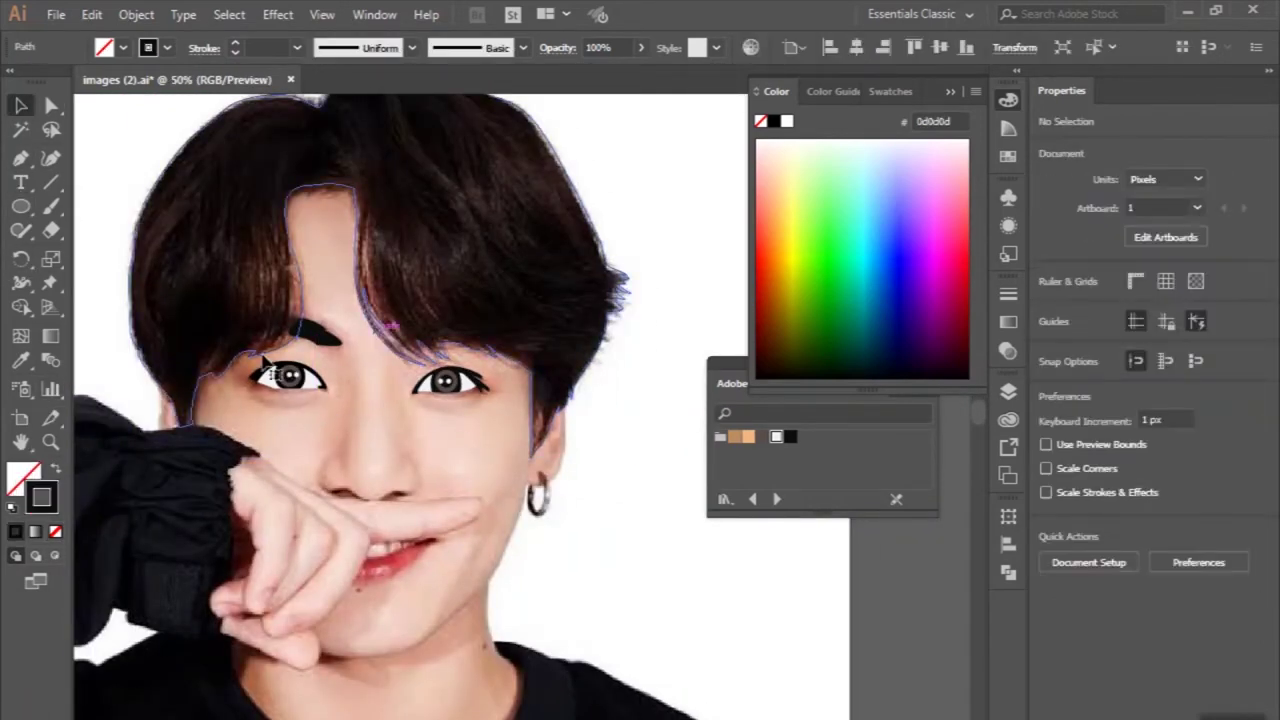
{"action": "left_click", "coordinate": [55, 468]}
{"action": "left_click", "coordinate": [1008, 391]}
{"action": "scroll", "coordinate": [818, 430], "scroll_direction": "down", "scroll_amount": 3}
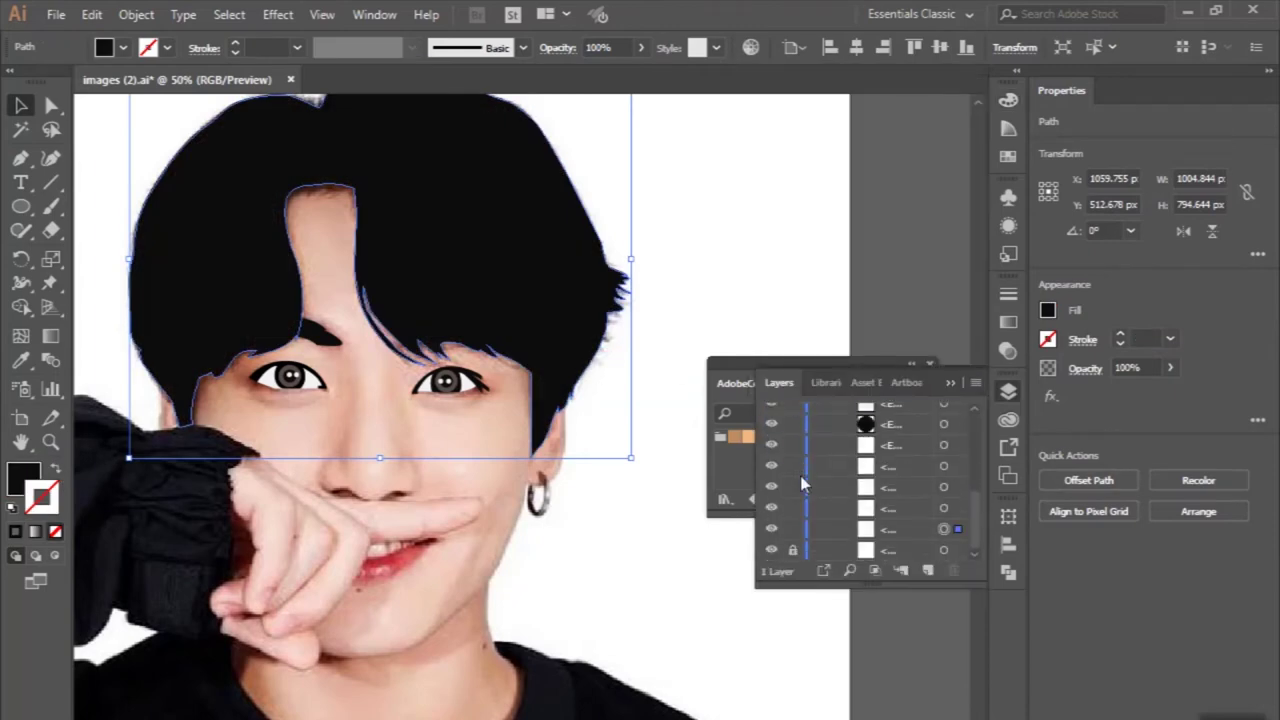
{"action": "left_click", "coordinate": [771, 550]}
{"action": "key", "text": "ctrl+minus"}
{"action": "left_click", "coordinate": [580, 549]}
{"action": "left_click", "coordinate": [771, 550]}
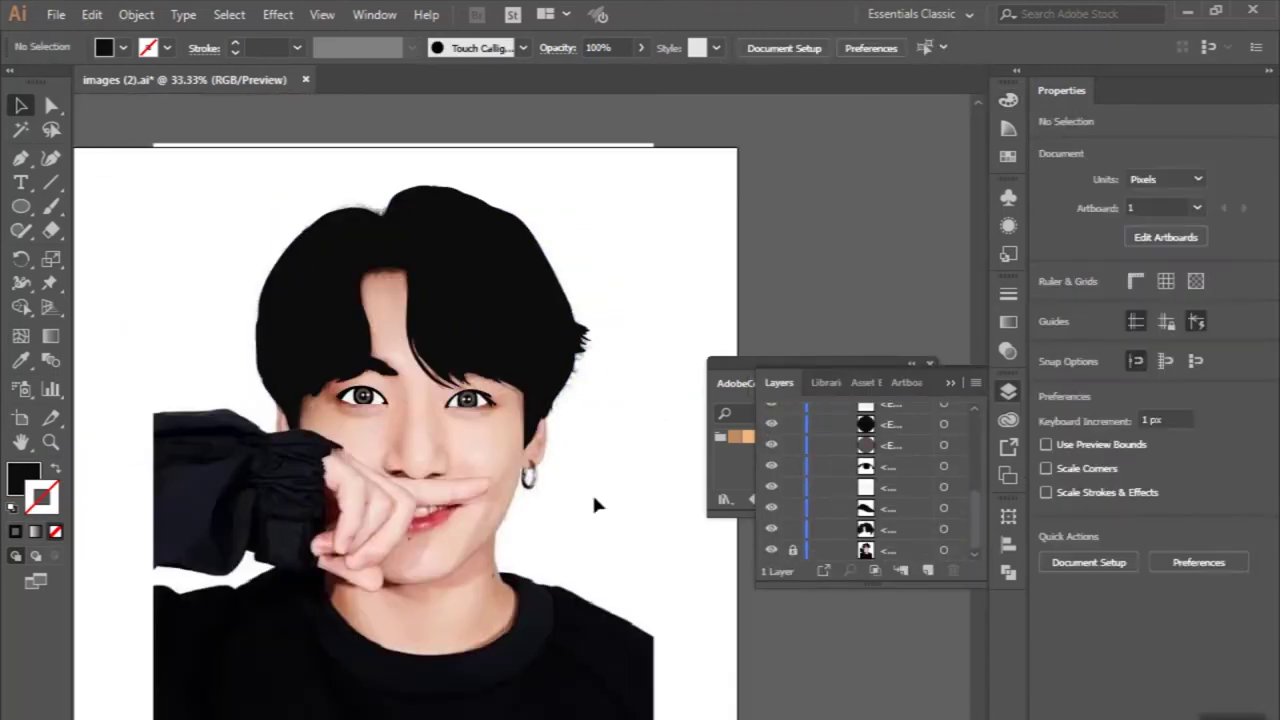
Pen-trace the left nostril as a closed shape.
{"action": "left_click", "coordinate": [22, 158]}
{"action": "scroll", "coordinate": [414, 500], "scroll_direction": "up", "scroll_amount": 3}
{"action": "scroll", "coordinate": [330, 470], "scroll_direction": "up", "scroll_amount": 1}
{"action": "scroll", "coordinate": [235, 430], "scroll_direction": "up", "scroll_amount": 1}
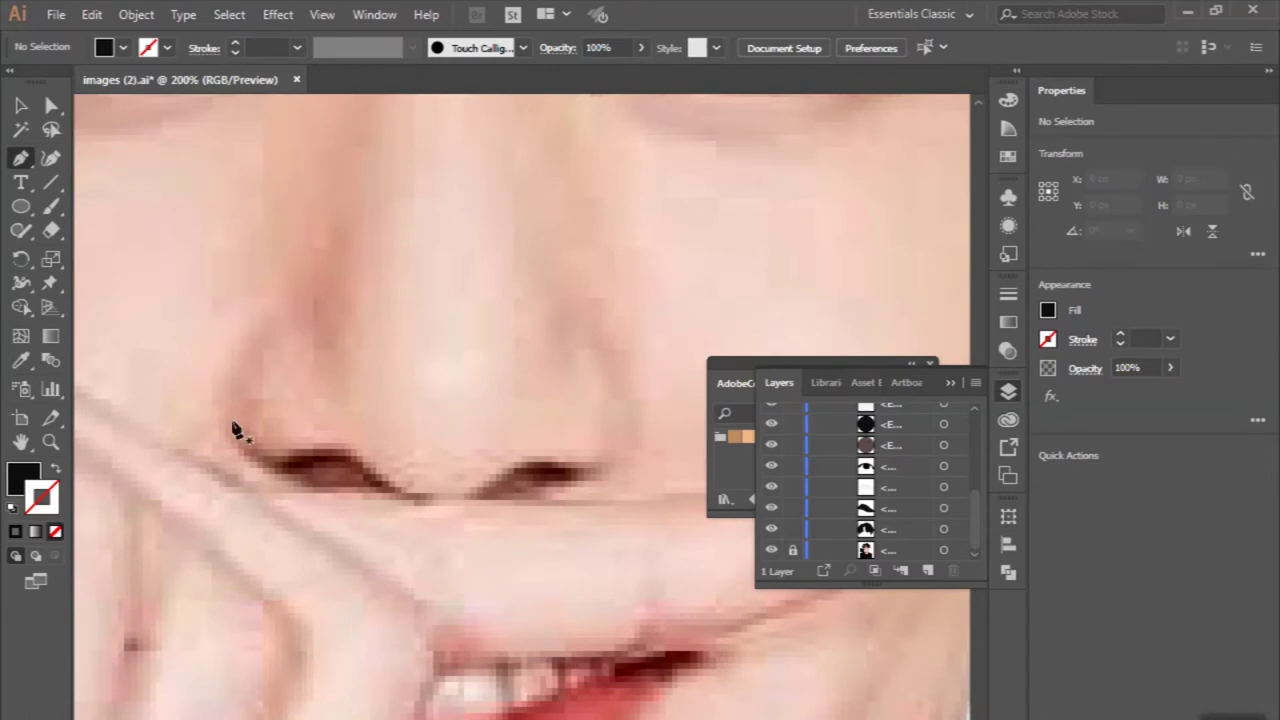
{"action": "left_click", "coordinate": [241, 435]}
{"action": "left_click", "coordinate": [277, 460]}
{"action": "left_click", "coordinate": [370, 458]}
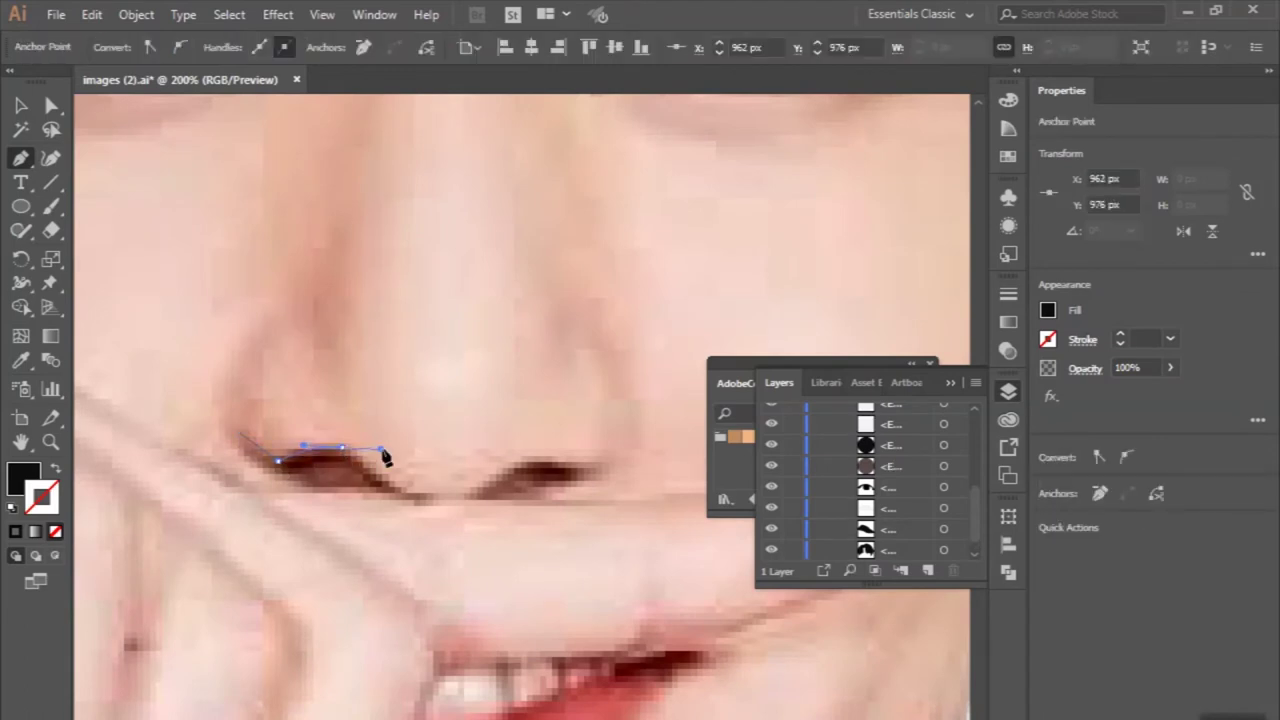
{"action": "left_click", "coordinate": [404, 489]}
{"action": "scroll", "coordinate": [420, 490], "scroll_direction": "up", "scroll_amount": 2}
{"action": "left_click", "coordinate": [458, 489]}
{"action": "left_click", "coordinate": [214, 508]}
{"action": "key", "text": "ctrl+z"}
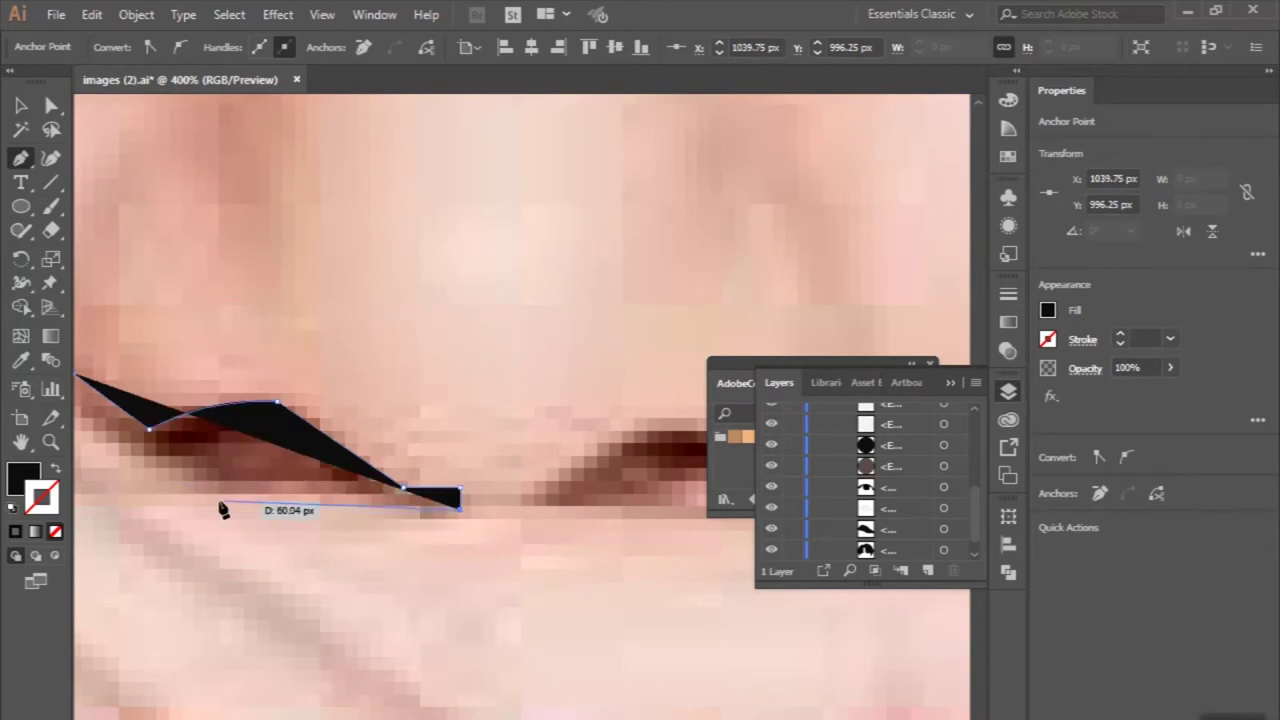
{"action": "left_click", "coordinate": [190, 507]}
{"action": "scroll", "coordinate": [194, 470], "scroll_direction": "down", "scroll_amount": 1}
{"action": "left_click", "coordinate": [199, 405]}
Turn the left nostril into an outline with Shift+X and raise its bottom anchors.
{"action": "scroll", "coordinate": [211, 400], "scroll_direction": "down", "scroll_amount": 3}
{"action": "key", "text": "v"}
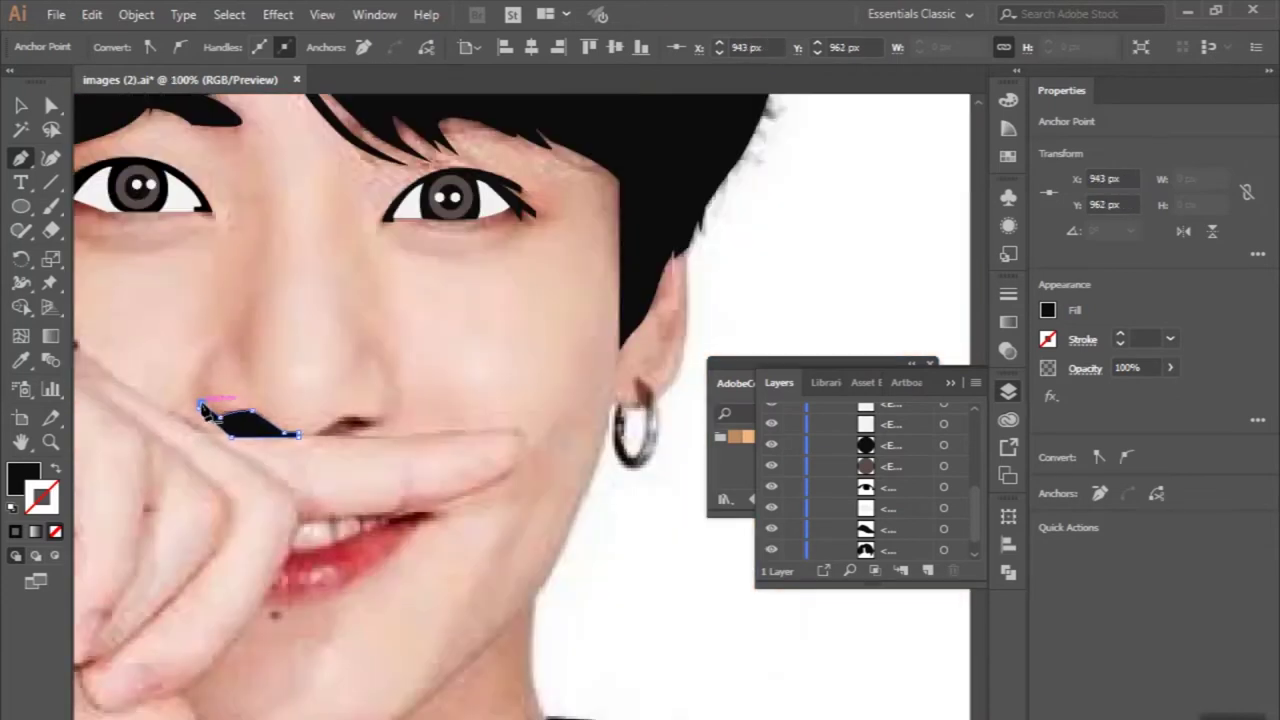
{"action": "key", "text": "shift+x"}
{"action": "left_click", "coordinate": [213, 367]}
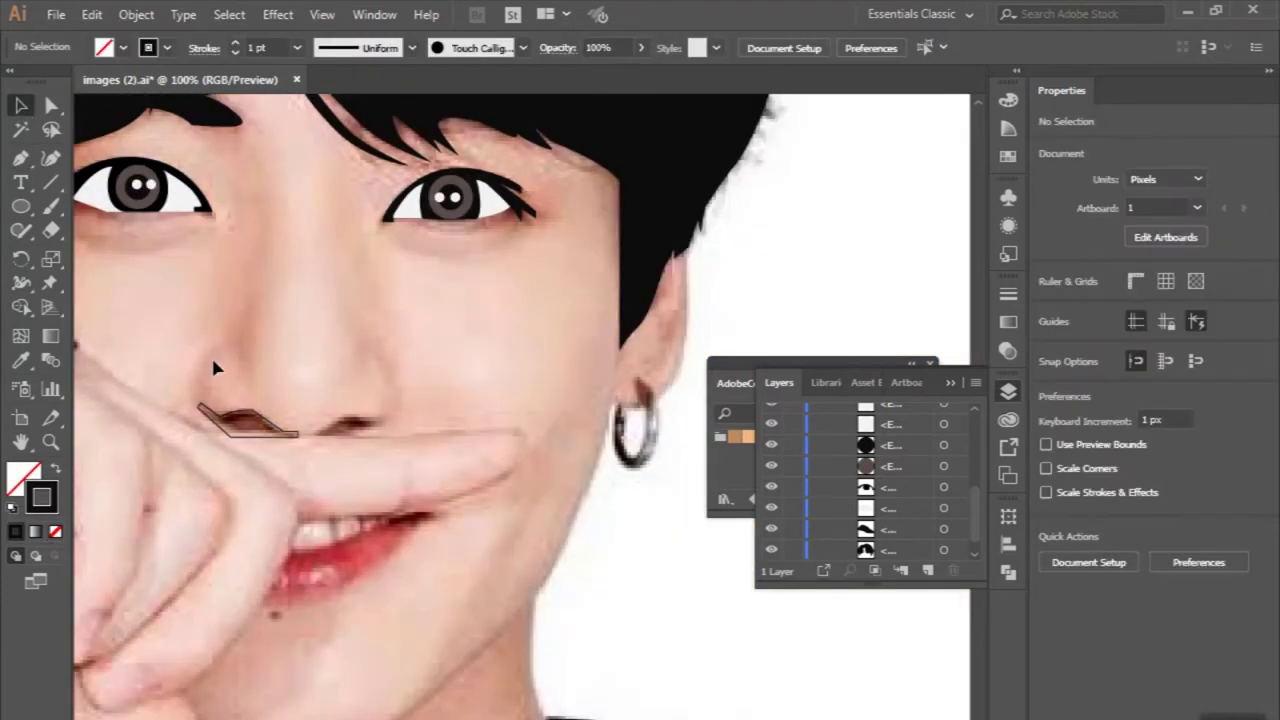
{"action": "key", "text": "a"}
{"action": "scroll", "coordinate": [229, 457], "scroll_direction": "up", "scroll_amount": 1}
{"action": "scroll", "coordinate": [240, 460], "scroll_direction": "up", "scroll_amount": 3}
{"action": "left_click_drag", "start_coordinate": [240, 458], "coordinate": [218, 437]}
{"action": "left_click_drag", "start_coordinate": [508, 458], "coordinate": [508, 445]}
{"action": "left_click", "coordinate": [240, 477]}
Draw a brown-filled, strokeless inner shape inside the left nostril.
{"action": "left_click", "coordinate": [209, 387]}
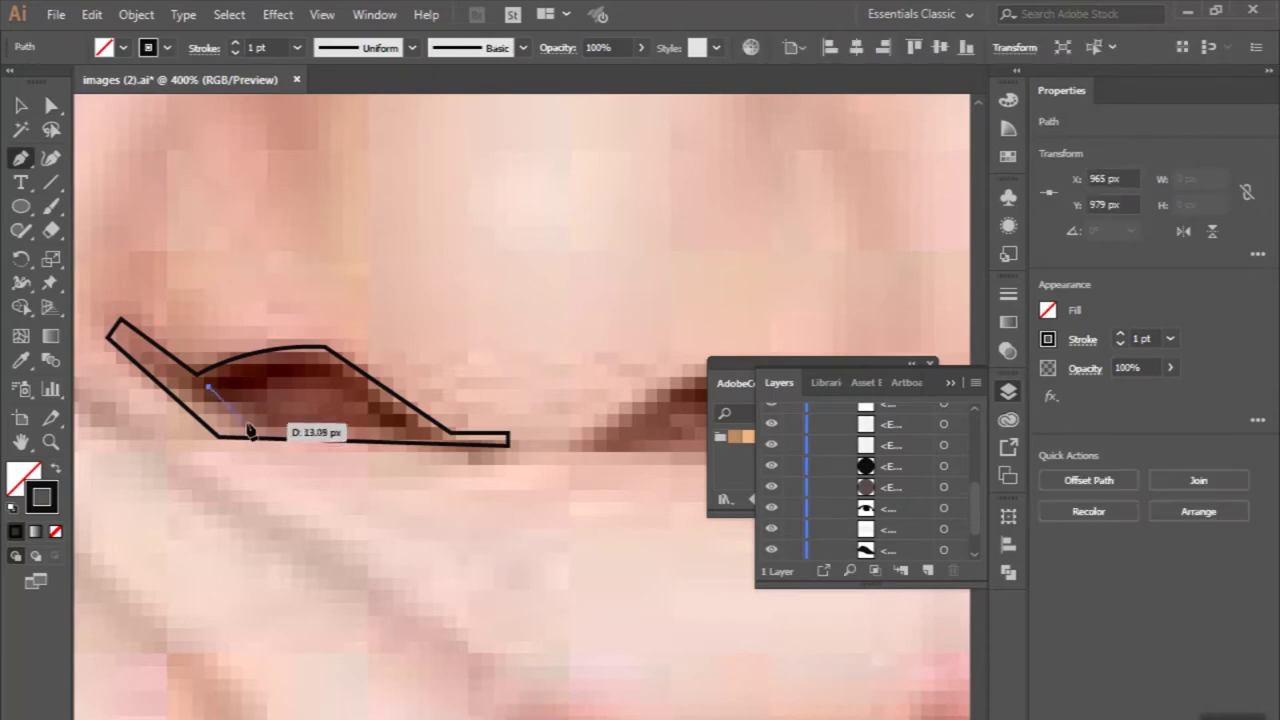
{"action": "left_click", "coordinate": [248, 427]}
{"action": "left_click_drag", "start_coordinate": [209, 387], "coordinate": [240, 400]}
{"action": "key", "text": "ctrl+minus"}
{"action": "key", "text": "ctrl+minus"}
{"action": "key", "text": "ctrl+minus"}
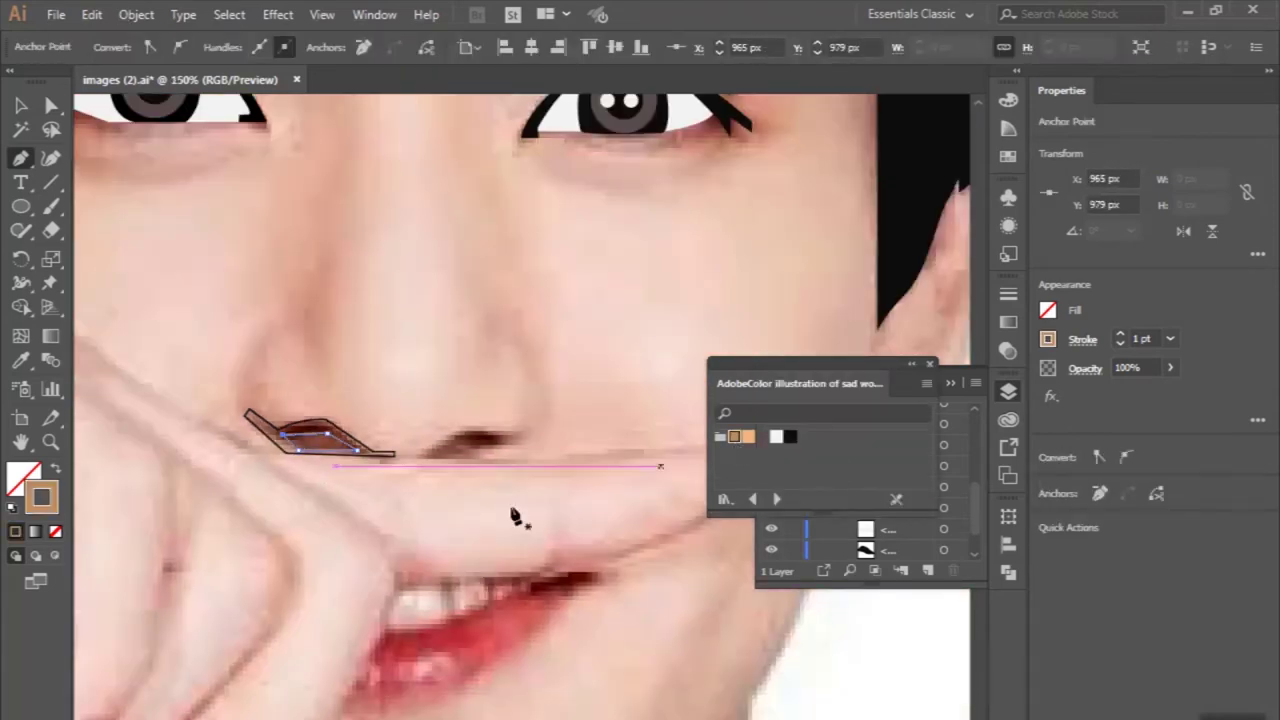
{"action": "left_click", "coordinate": [53, 471]}
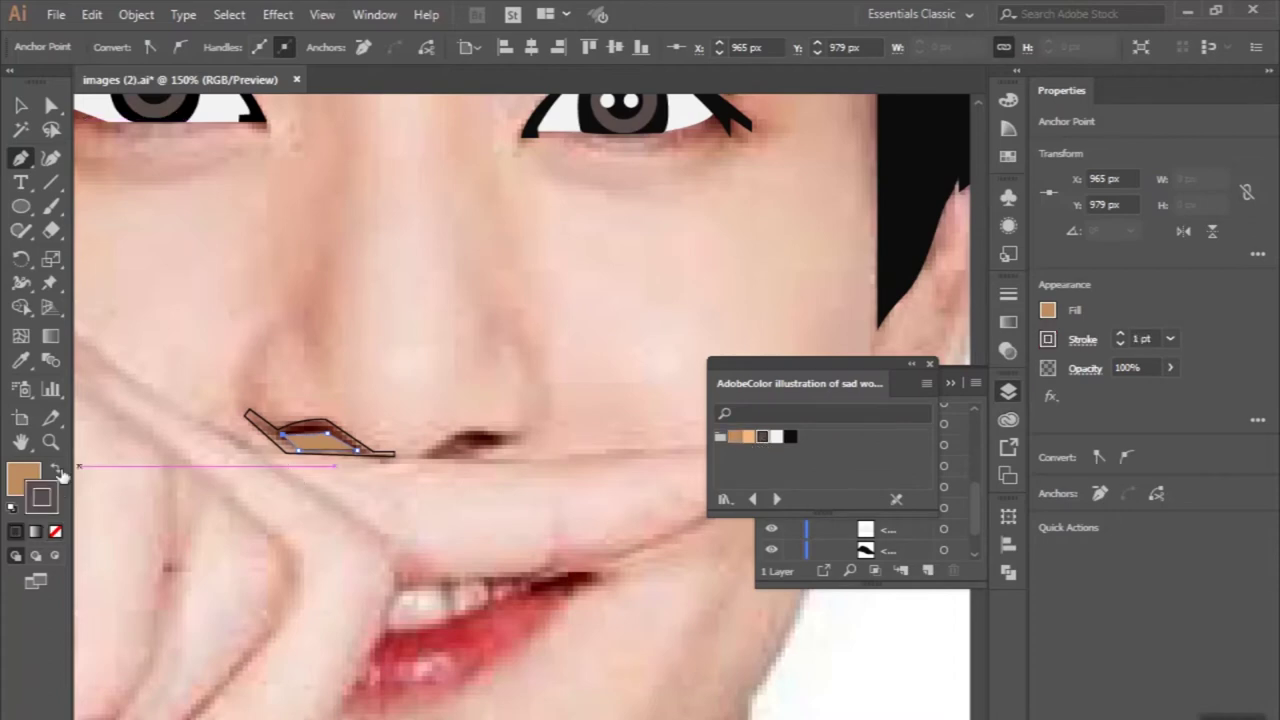
{"action": "left_click", "coordinate": [57, 531]}
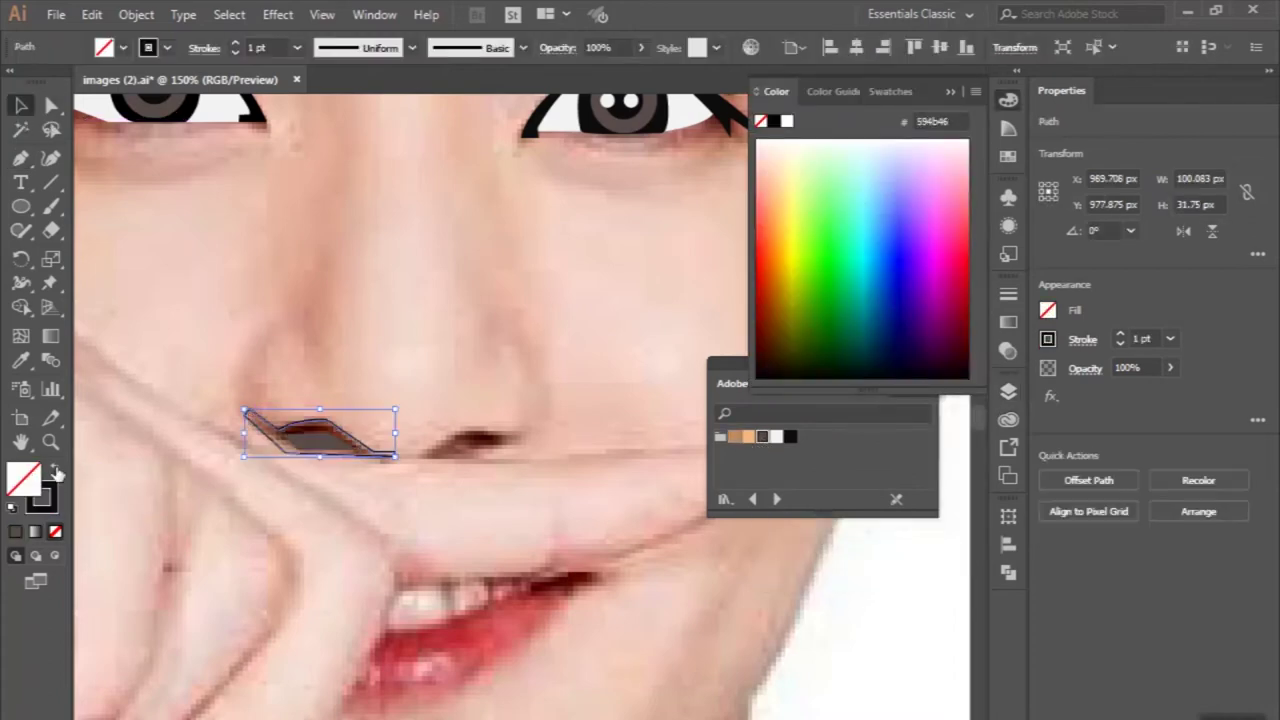
{"action": "key", "text": "ctrl+shift+a"}
{"action": "key", "text": "ctrl+minus"}
{"action": "key", "text": "ctrl+minus"}
{"action": "left_click", "coordinate": [20, 157]}
Pen-trace the right nostril and align one of its anchors with the left base.
{"action": "scroll", "coordinate": [155, 262], "scroll_direction": "down", "scroll_amount": 1}
{"action": "scroll", "coordinate": [281, 455], "scroll_direction": "up", "scroll_amount": 5}
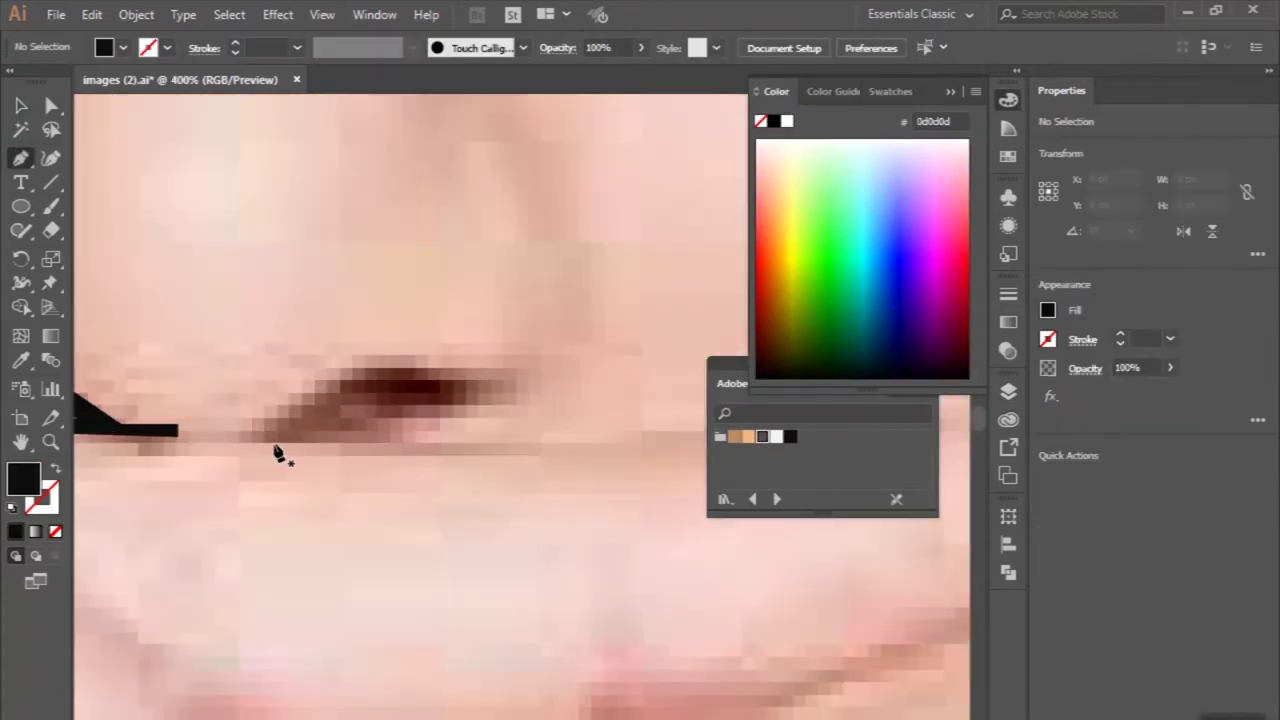
{"action": "left_click", "coordinate": [241, 430]}
{"action": "left_click_drag", "start_coordinate": [360, 362], "coordinate": [508, 388]}
{"action": "left_click", "coordinate": [505, 381]}
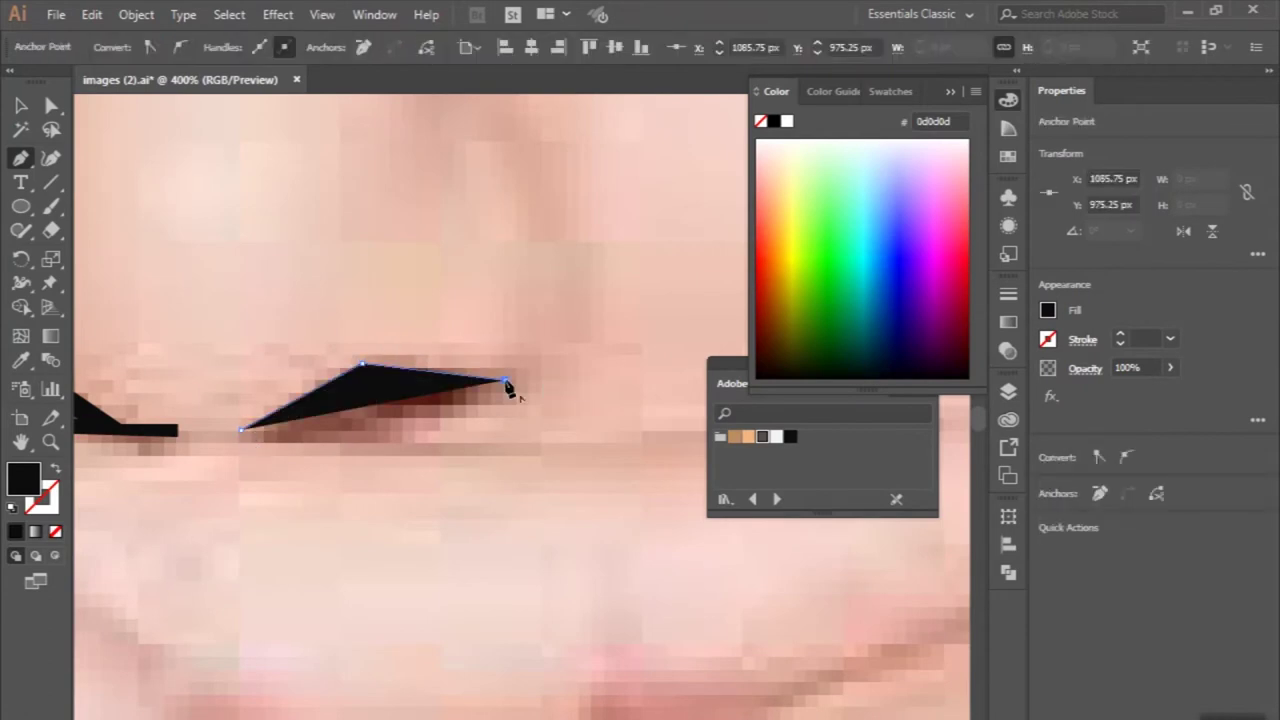
{"action": "left_click", "coordinate": [408, 443]}
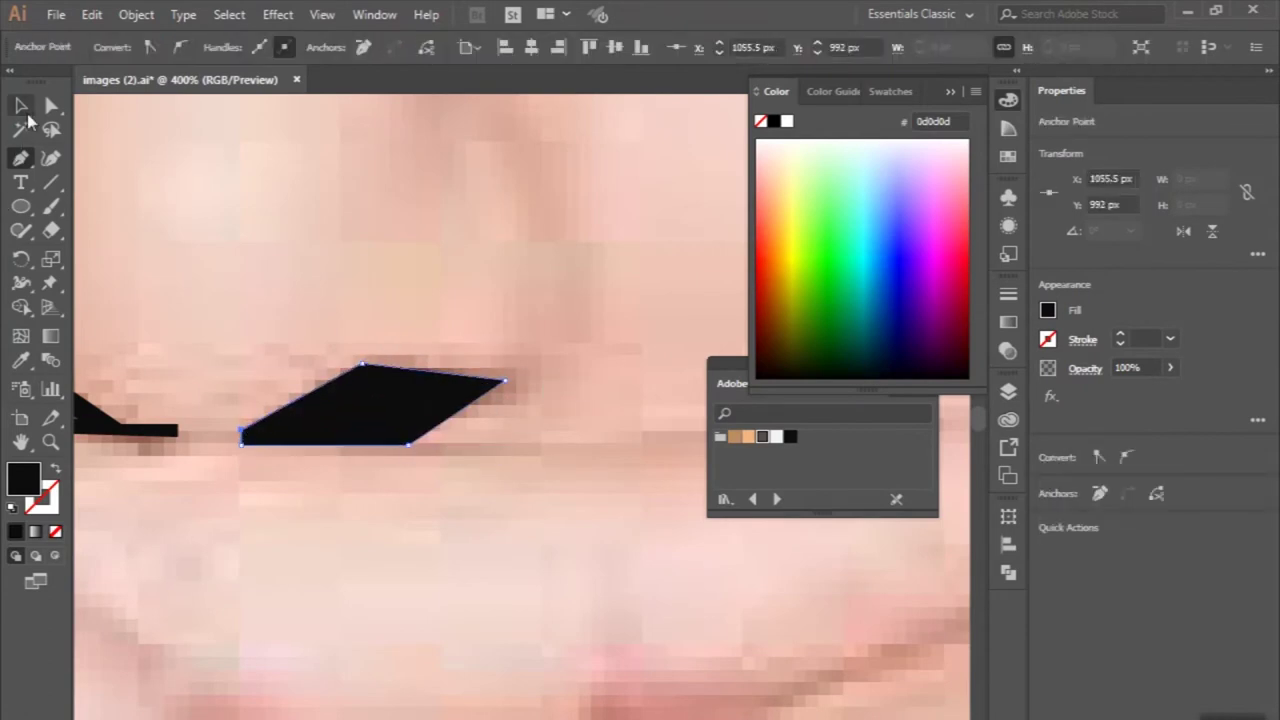
{"action": "left_click", "coordinate": [52, 105]}
{"action": "left_click", "coordinate": [234, 277]}
{"action": "scroll", "coordinate": [234, 277], "scroll_direction": "down", "scroll_amount": 2}
{"action": "scroll", "coordinate": [229, 420], "scroll_direction": "up", "scroll_amount": 3}
{"action": "left_click_drag", "start_coordinate": [316, 350], "coordinate": [316, 352]}
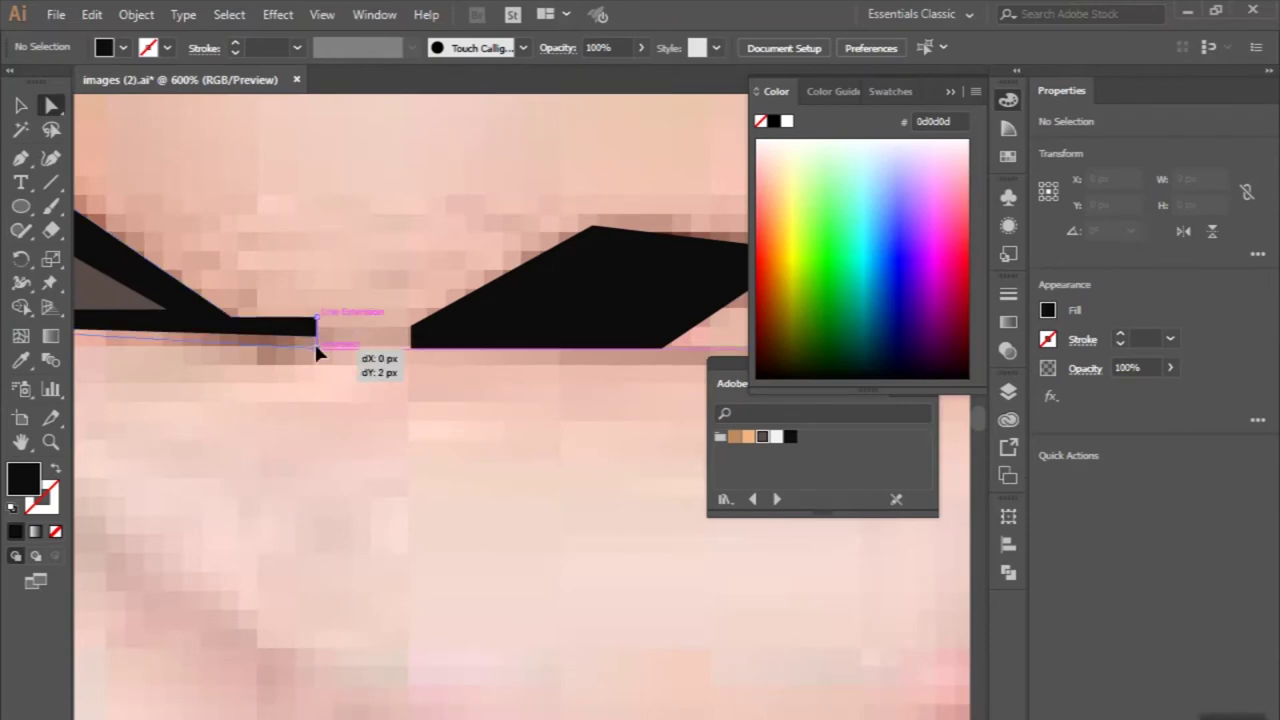
{"action": "scroll", "coordinate": [320, 383], "scroll_direction": "down", "scroll_amount": 2}
{"action": "scroll", "coordinate": [320, 383], "scroll_direction": "down", "scroll_amount": 3}
{"action": "left_click", "coordinate": [340, 356]}
{"action": "left_click", "coordinate": [293, 437]}
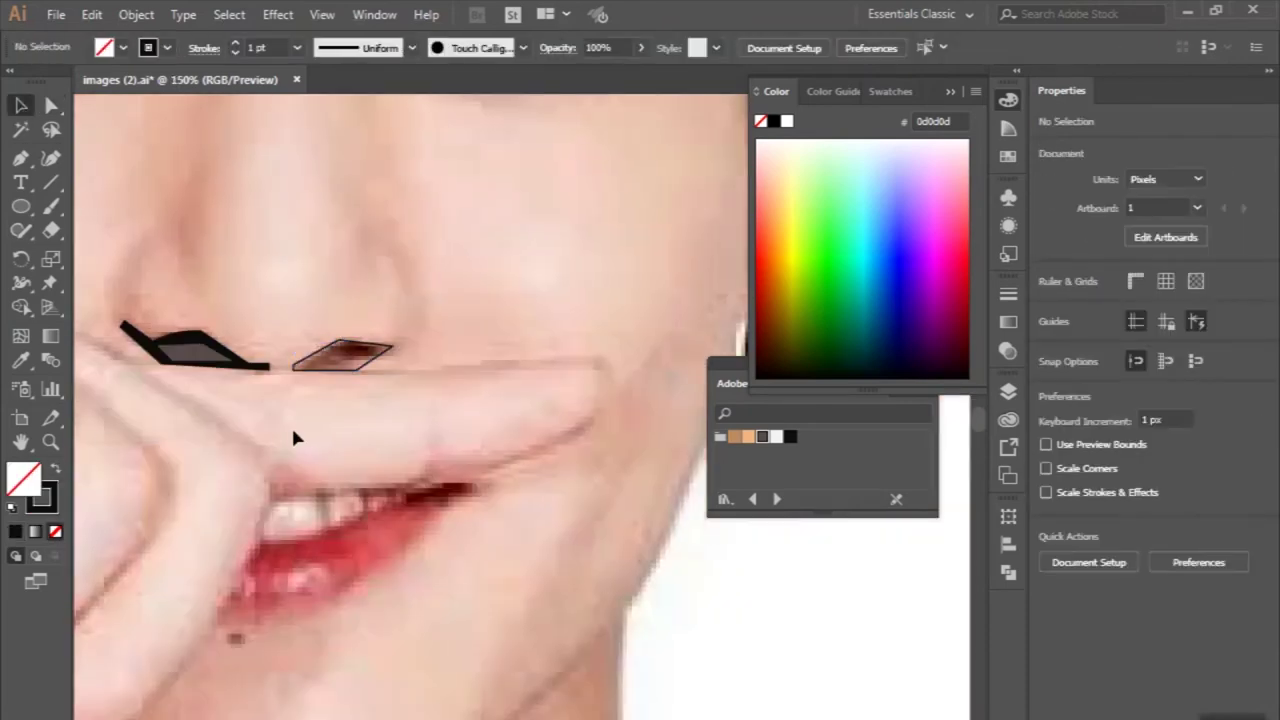
Trace the right nostril's inner shape and eyedrop the brown fill onto it.
{"action": "key", "text": "p"}
{"action": "scroll", "coordinate": [323, 362], "scroll_direction": "up", "scroll_amount": 4}
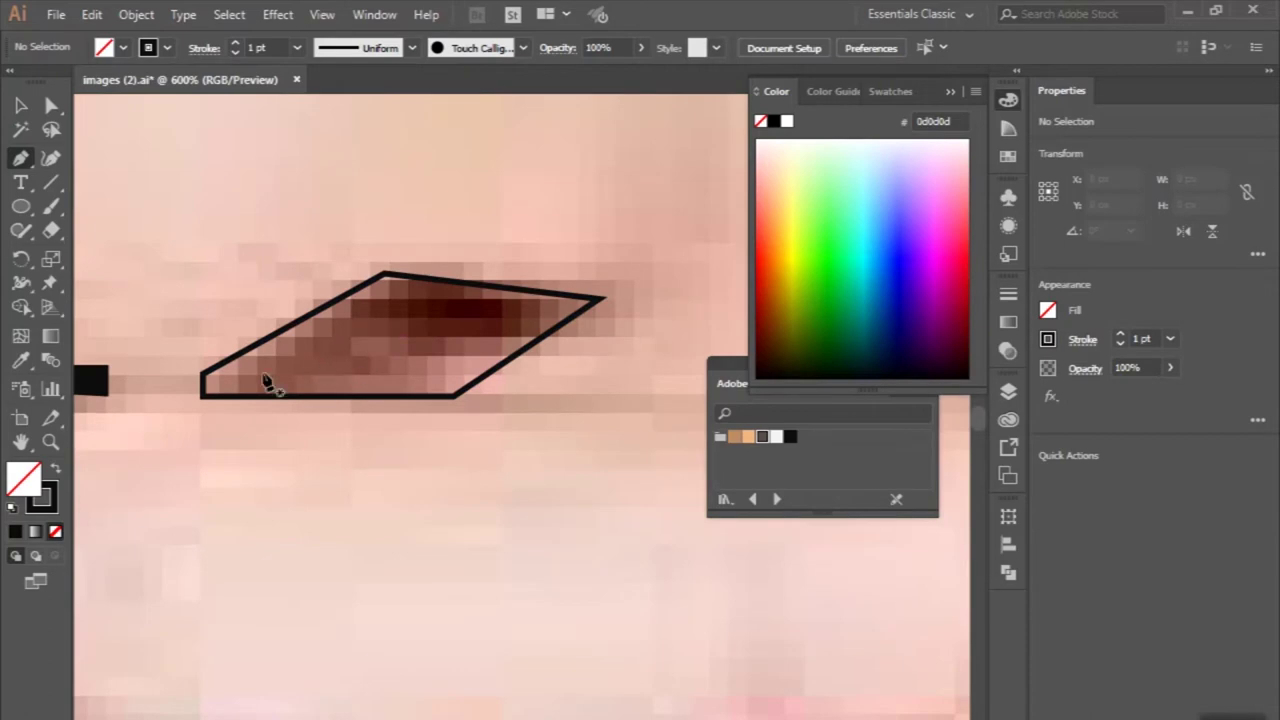
{"action": "left_click", "coordinate": [263, 373]}
{"action": "left_click", "coordinate": [396, 295]}
{"action": "left_click", "coordinate": [384, 334]}
{"action": "left_click", "coordinate": [280, 384]}
{"action": "key", "text": "ctrl+minus"}
{"action": "key", "text": "i"}
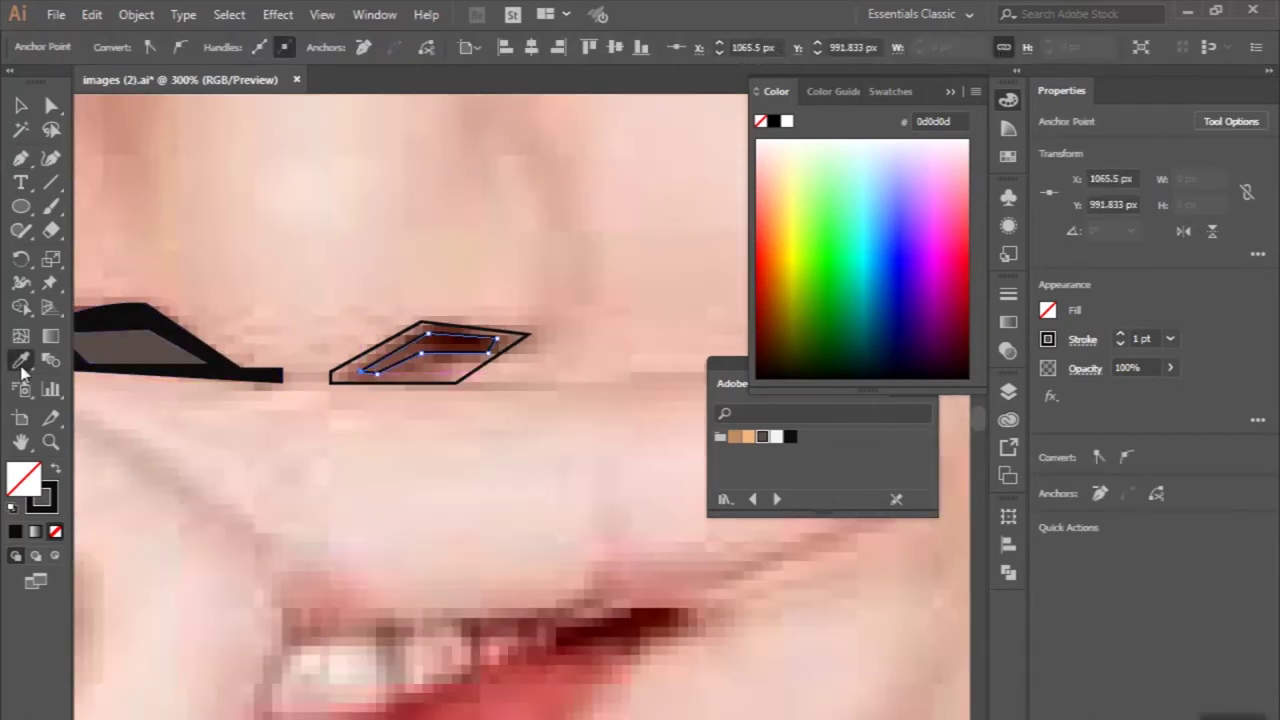
{"action": "left_click", "coordinate": [130, 345]}
{"action": "left_click", "coordinate": [325, 380]}
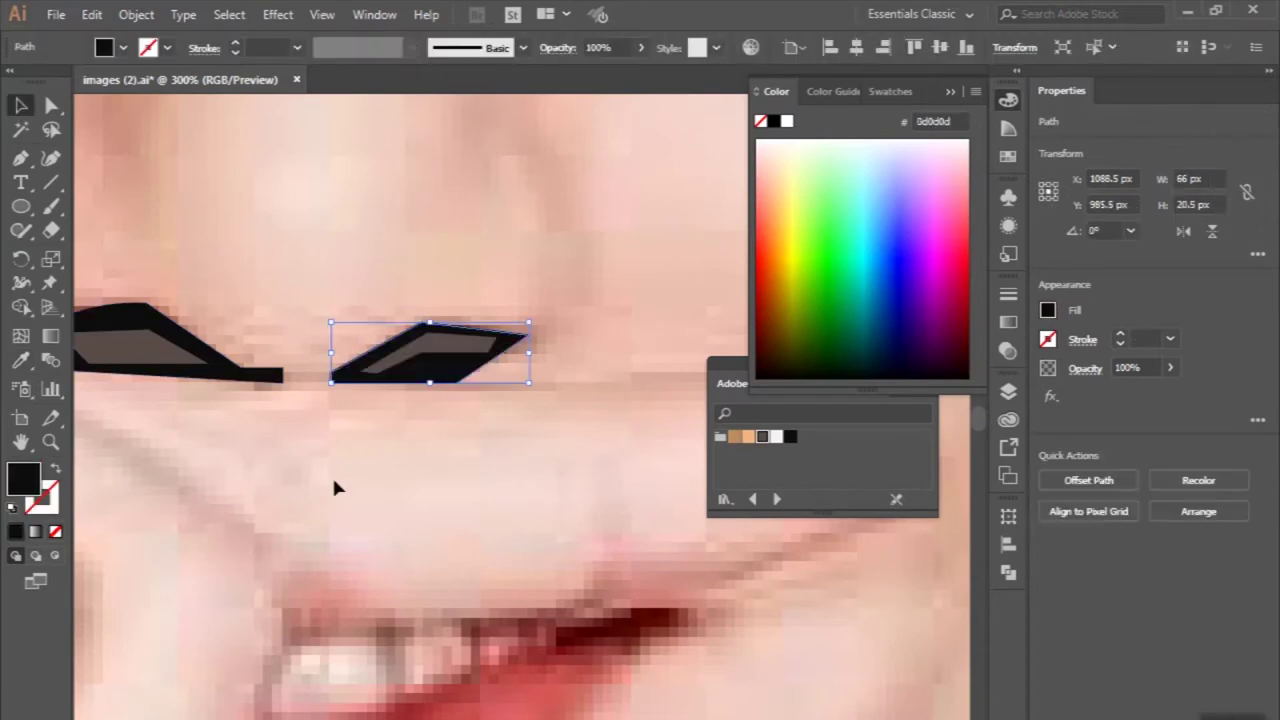
Reshape the right nostril's outer corner and pull its tip into a hooked point.
{"action": "scroll", "coordinate": [331, 474], "scroll_direction": "down", "scroll_amount": 3}
{"action": "scroll", "coordinate": [358, 455], "scroll_direction": "up", "scroll_amount": 2}
{"action": "scroll", "coordinate": [400, 445], "scroll_direction": "up", "scroll_amount": 1}
{"action": "left_click_drag", "start_coordinate": [464, 387], "coordinate": [487, 375]}
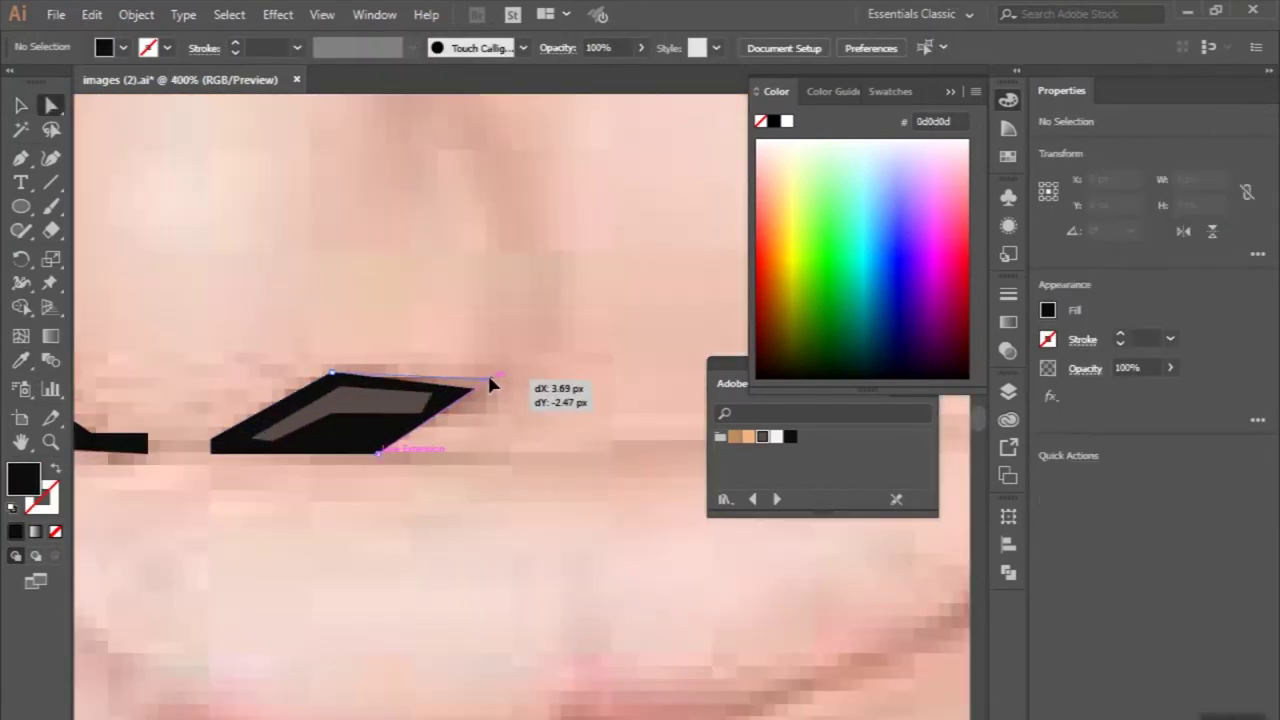
{"action": "left_click", "coordinate": [19, 161]}
{"action": "scroll", "coordinate": [564, 548], "scroll_direction": "up", "scroll_amount": 1}
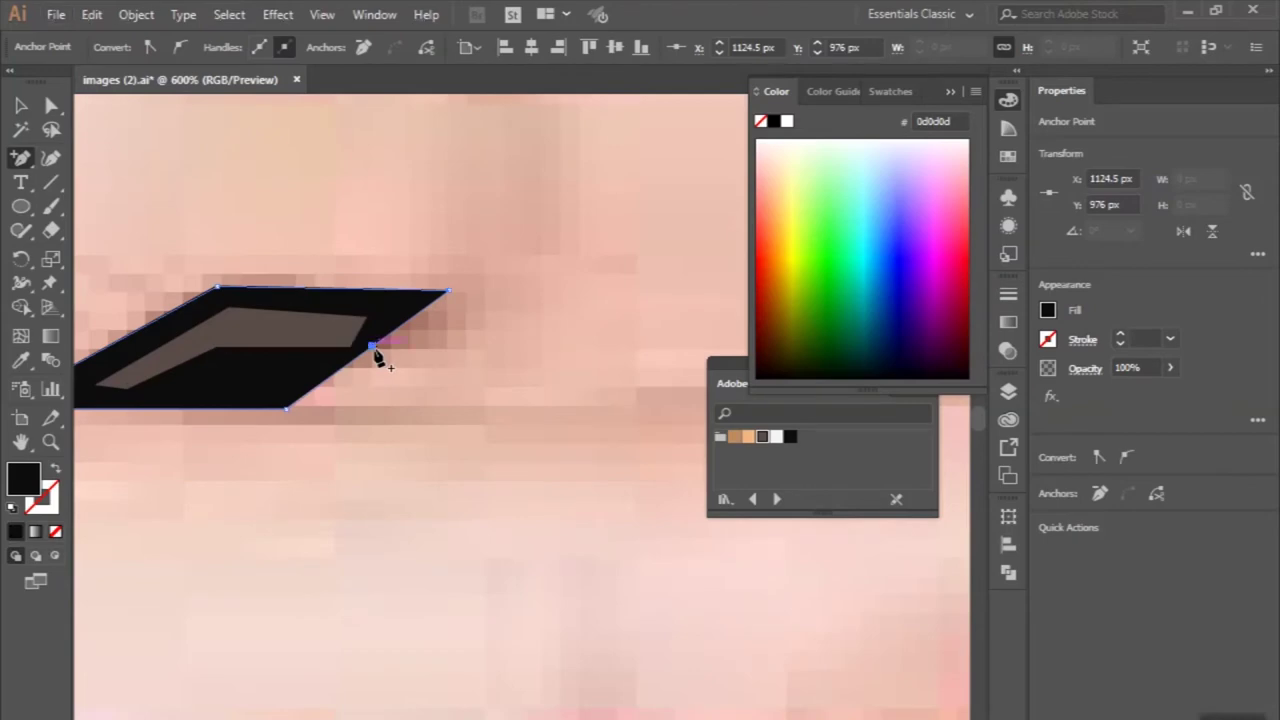
{"action": "left_click_drag", "start_coordinate": [447, 344], "coordinate": [447, 344]}
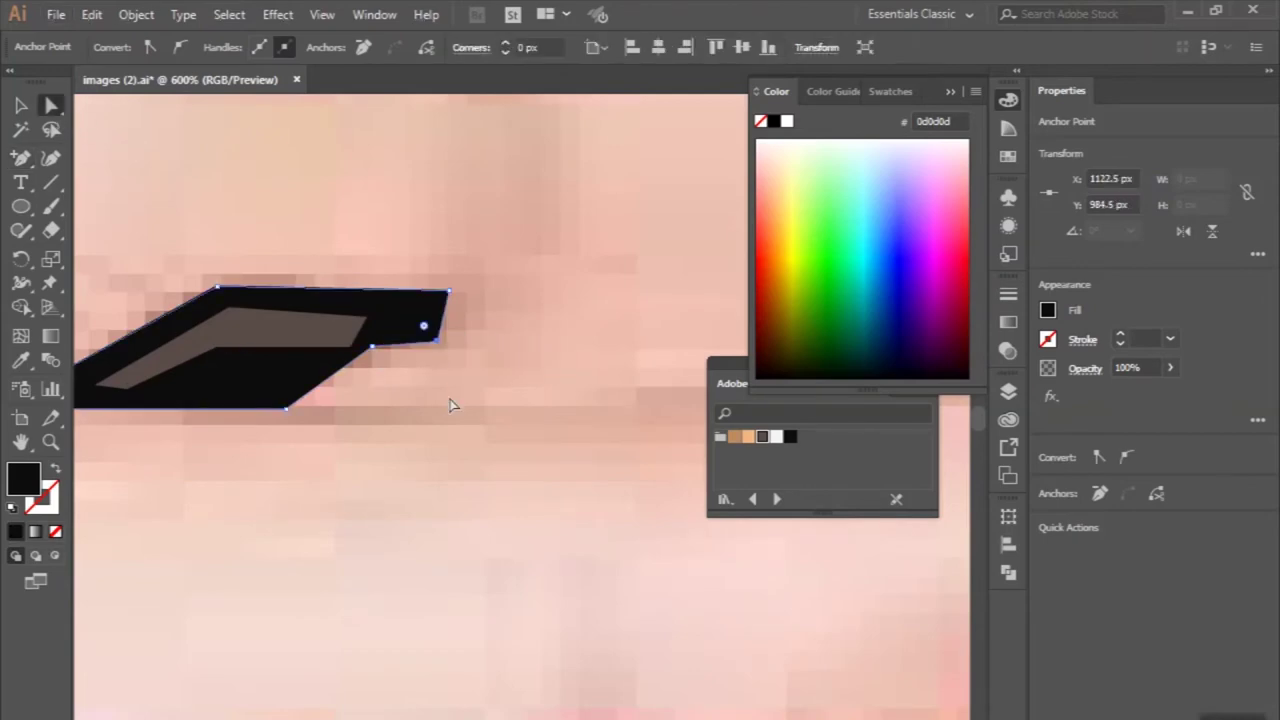
{"action": "left_click", "coordinate": [449, 400]}
{"action": "scroll", "coordinate": [449, 400], "scroll_direction": "down", "scroll_amount": 5}
{"action": "scroll", "coordinate": [240, 343], "scroll_direction": "up", "scroll_amount": 2}
{"action": "scroll", "coordinate": [268, 355], "scroll_direction": "up", "scroll_amount": 2}
Set both nostrils' outer shapes to no fill.
{"action": "key", "text": "v"}
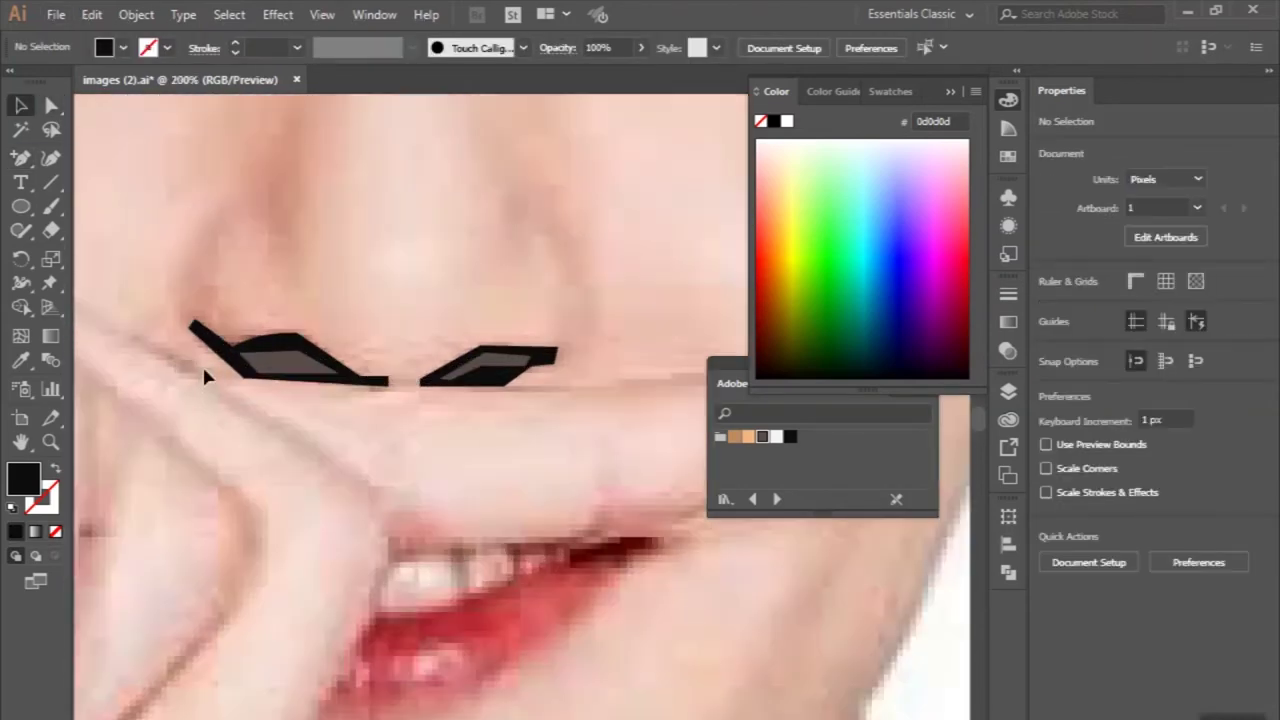
{"action": "left_click", "coordinate": [202, 364]}
{"action": "key", "text": "slash"}
{"action": "scroll", "coordinate": [313, 392], "scroll_direction": "up", "scroll_amount": 3}
{"action": "left_click", "coordinate": [313, 392]}
{"action": "scroll", "coordinate": [313, 395], "scroll_direction": "down", "scroll_amount": 1}
{"action": "left_click", "coordinate": [316, 430]}
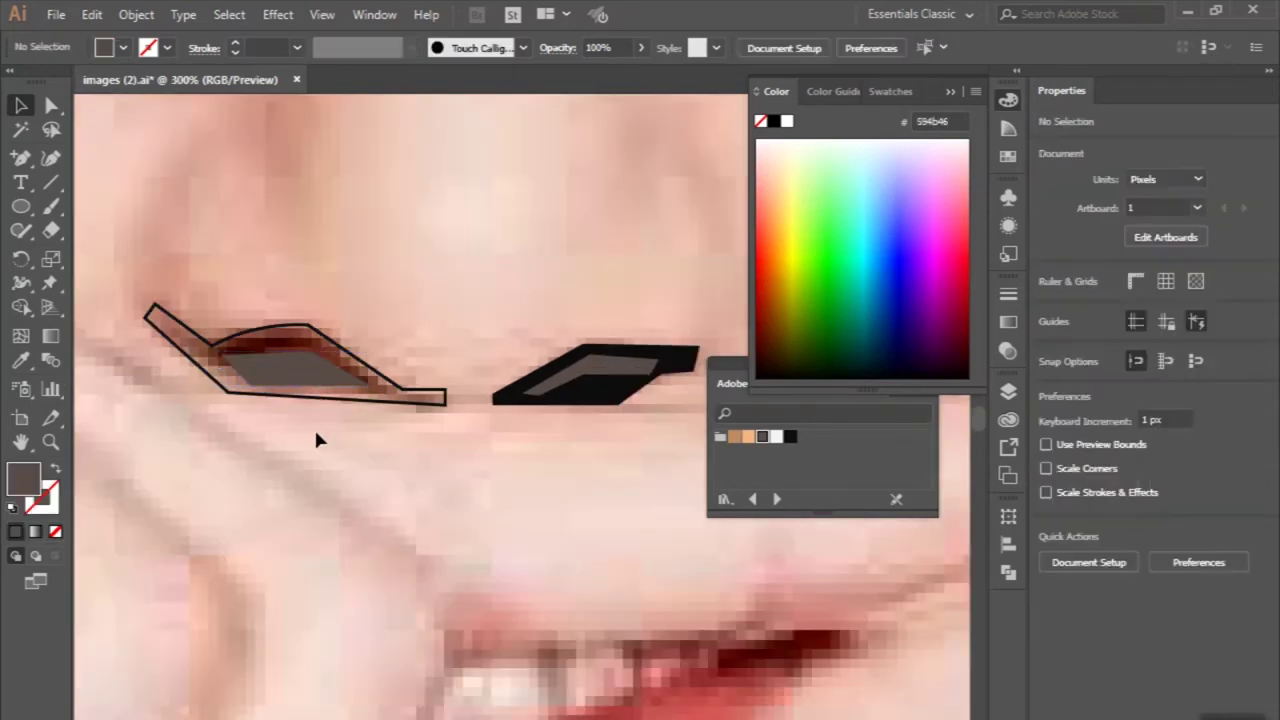
{"action": "scroll", "coordinate": [370, 410], "scroll_direction": "right", "scroll_amount": 2}
{"action": "left_click", "coordinate": [423, 391]}
{"action": "key", "text": "slash"}
{"action": "left_click", "coordinate": [376, 485]}
{"action": "scroll", "coordinate": [296, 444], "scroll_direction": "down", "scroll_amount": 1}
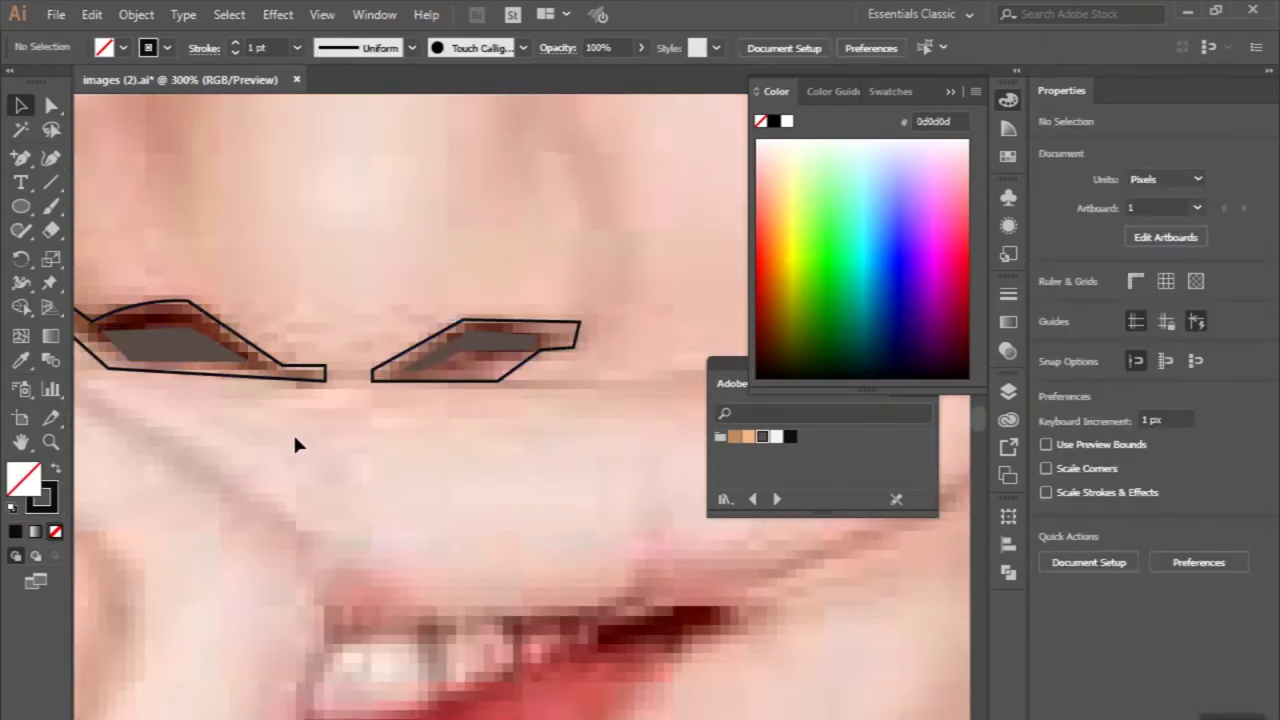
Adjust a corner on each nostril's inner grey shape.
{"action": "left_click_drag", "start_coordinate": [135, 365], "coordinate": [185, 345]}
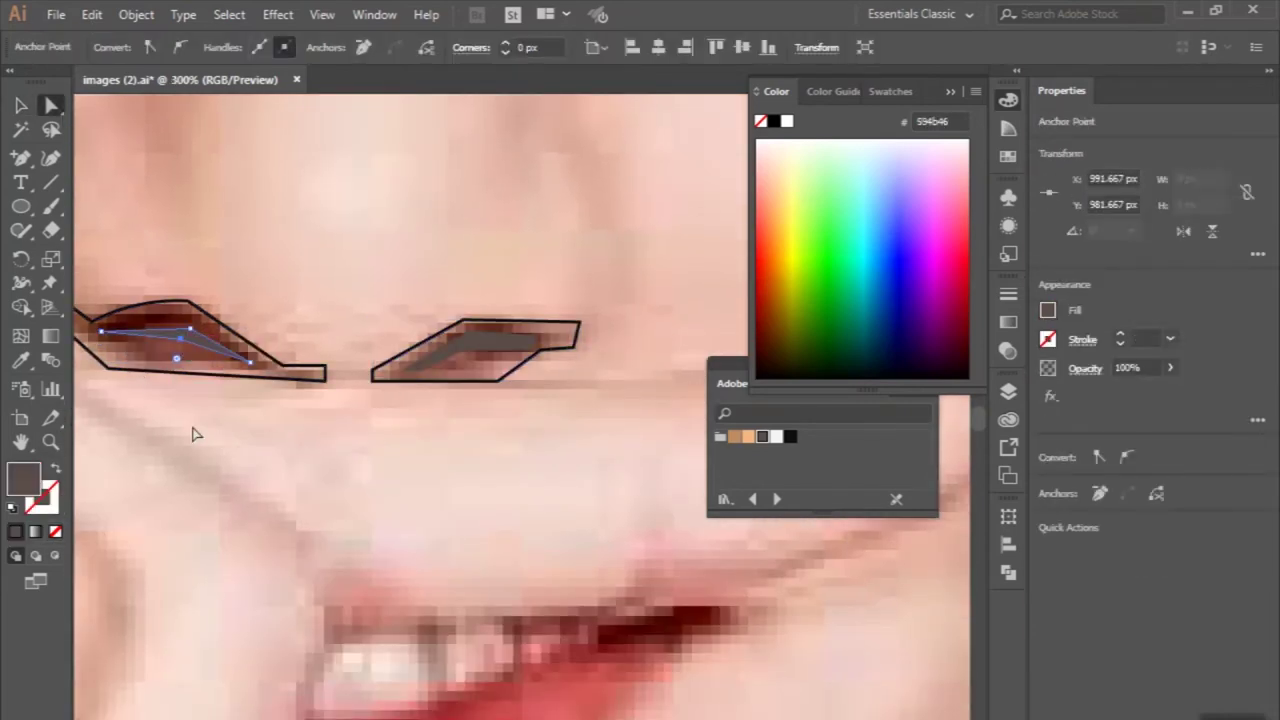
{"action": "scroll", "coordinate": [192, 434], "scroll_direction": "up", "scroll_amount": 1}
{"action": "left_click_drag", "start_coordinate": [572, 334], "coordinate": [577, 340]}
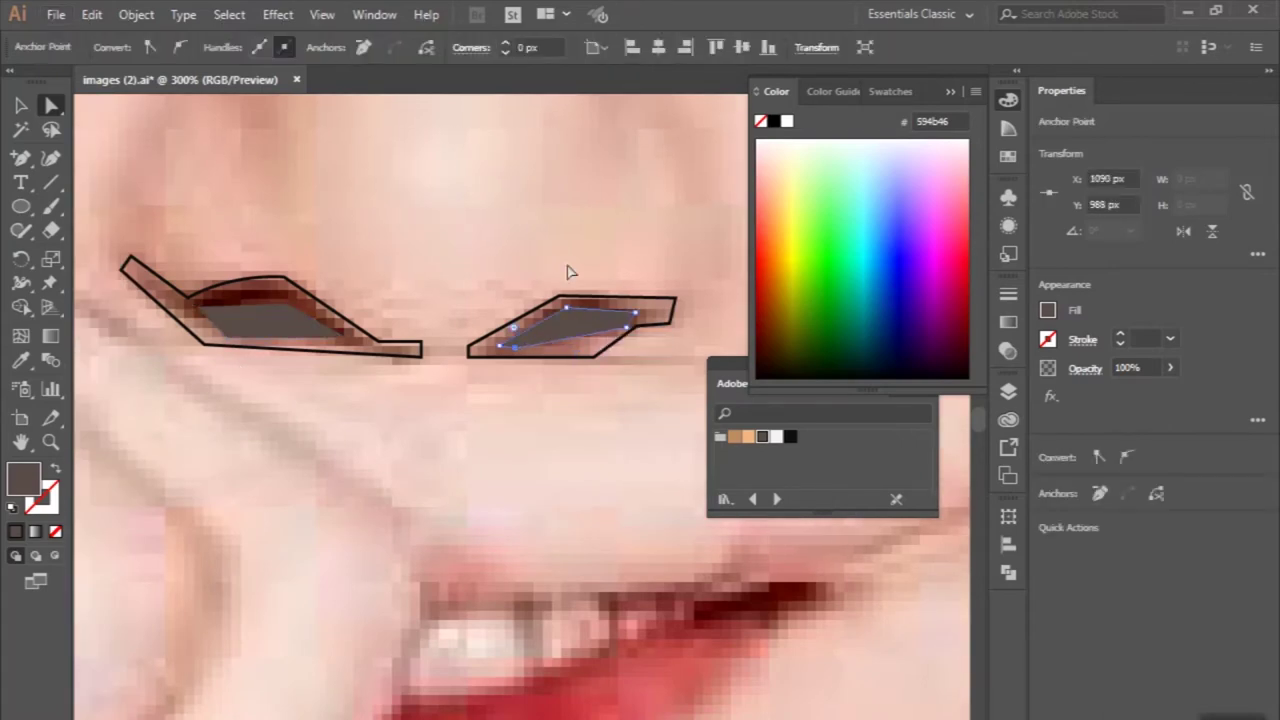
{"action": "left_click", "coordinate": [525, 398]}
{"action": "key", "text": "ctrl+minus"}
Start a Pen path down the side of the nose.
{"action": "key", "text": "p"}
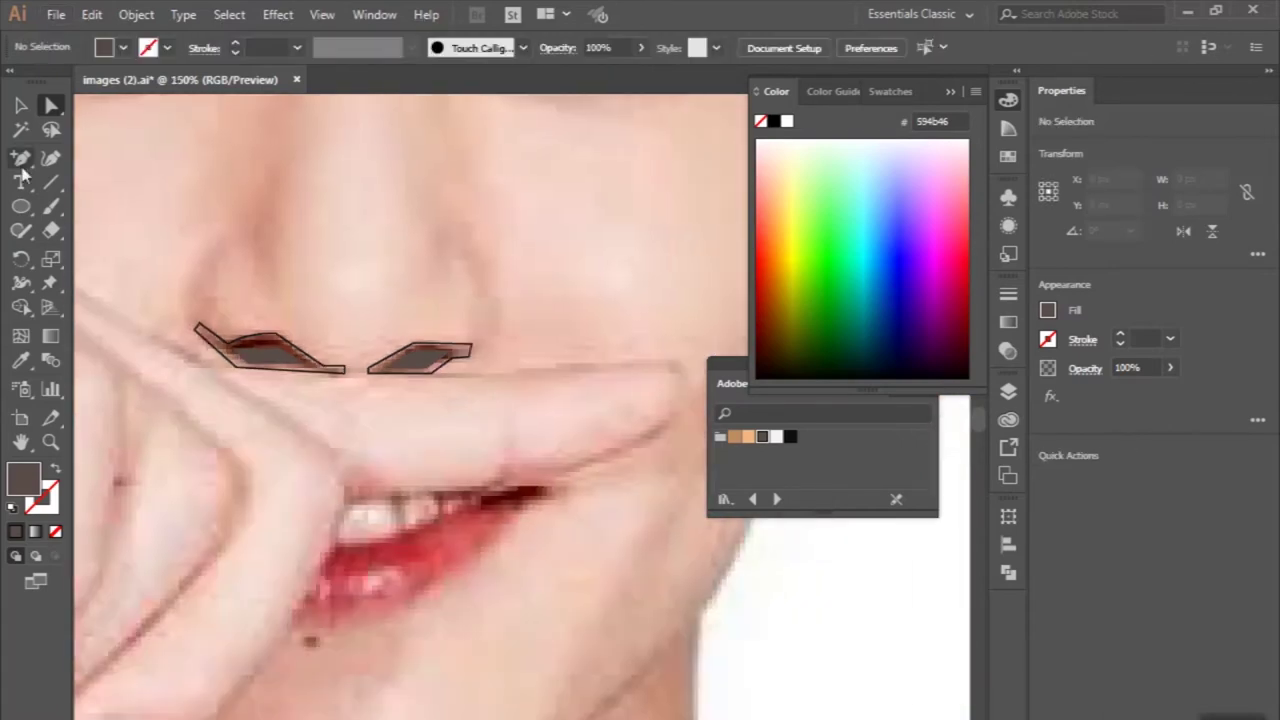
{"action": "scroll", "coordinate": [248, 317], "scroll_direction": "up", "scroll_amount": 3}
{"action": "scroll", "coordinate": [248, 317], "scroll_direction": "up", "scroll_amount": 1}
{"action": "left_click", "coordinate": [290, 296]}
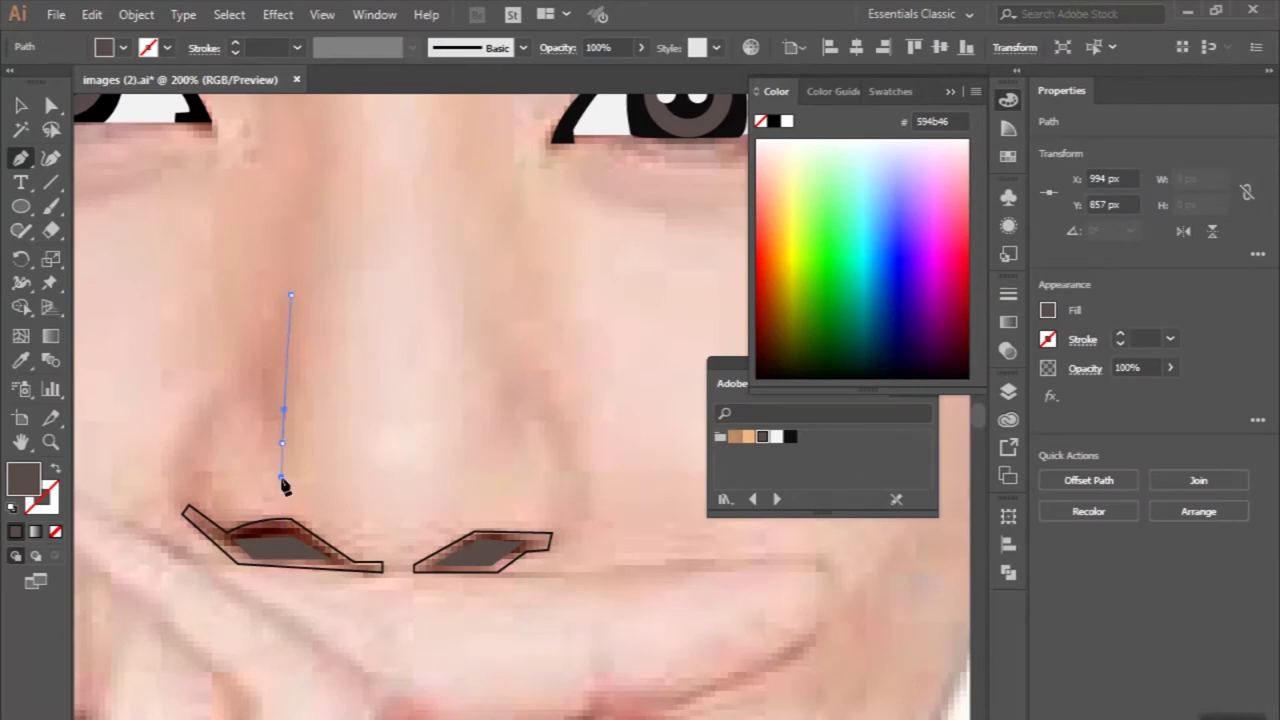
Pen-trace the lower lip with curved anchors and close the shape.
{"action": "scroll", "coordinate": [281, 452], "scroll_direction": "down", "scroll_amount": 3}
{"action": "scroll", "coordinate": [323, 557], "scroll_direction": "up", "scroll_amount": 3}
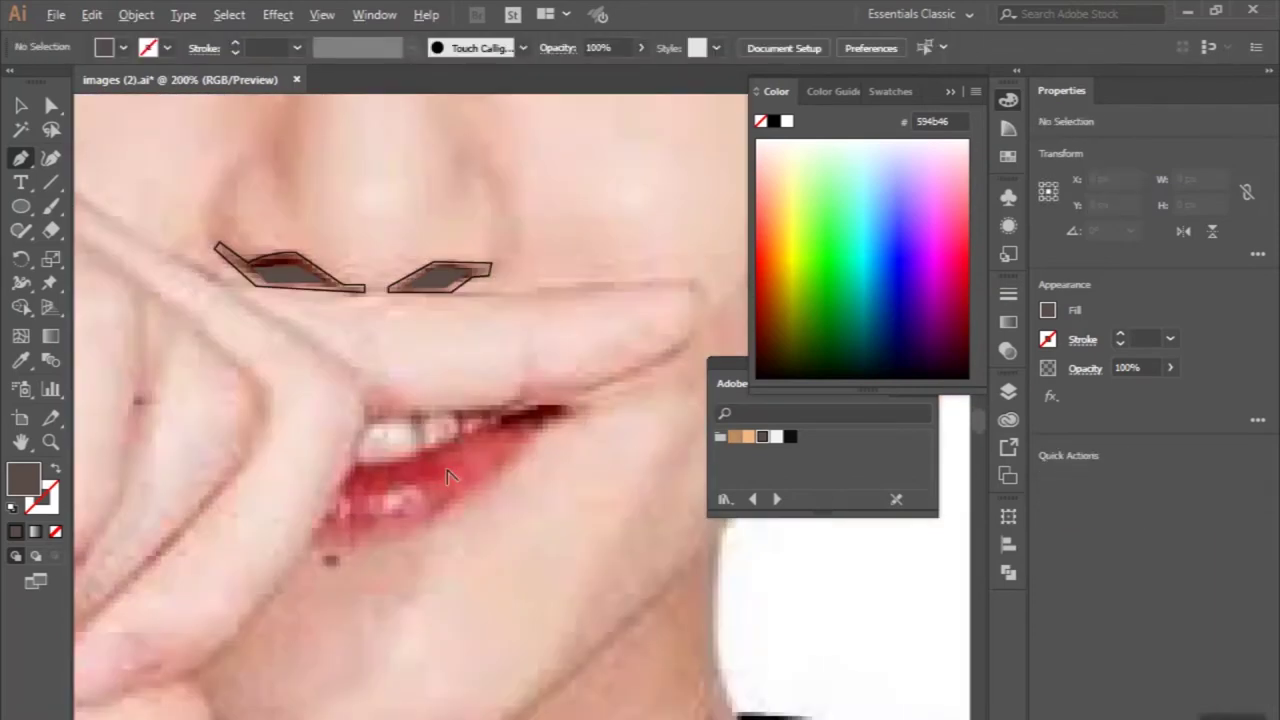
{"action": "scroll", "coordinate": [323, 466], "scroll_direction": "down", "scroll_amount": 2}
{"action": "scroll", "coordinate": [323, 466], "scroll_direction": "up", "scroll_amount": 2}
{"action": "left_click_drag", "start_coordinate": [319, 459], "coordinate": [395, 463]}
{"action": "scroll", "coordinate": [395, 463], "scroll_direction": "down", "scroll_amount": 1}
{"action": "mouse_move", "coordinate": [586, 366]}
{"action": "left_mouse_down"}
{"action": "mouse_move", "coordinate": [586, 323]}
{"action": "mouse_move", "coordinate": [570, 316]}
{"action": "mouse_move", "coordinate": [548, 356]}
{"action": "left_mouse_up"}
{"action": "scroll", "coordinate": [586, 323], "scroll_direction": "down", "scroll_amount": 1}
{"action": "scroll", "coordinate": [596, 318], "scroll_direction": "up", "scroll_amount": 1}
{"action": "left_click", "coordinate": [311, 540]}
{"action": "scroll", "coordinate": [250, 550], "scroll_direction": "left", "scroll_amount": 2}
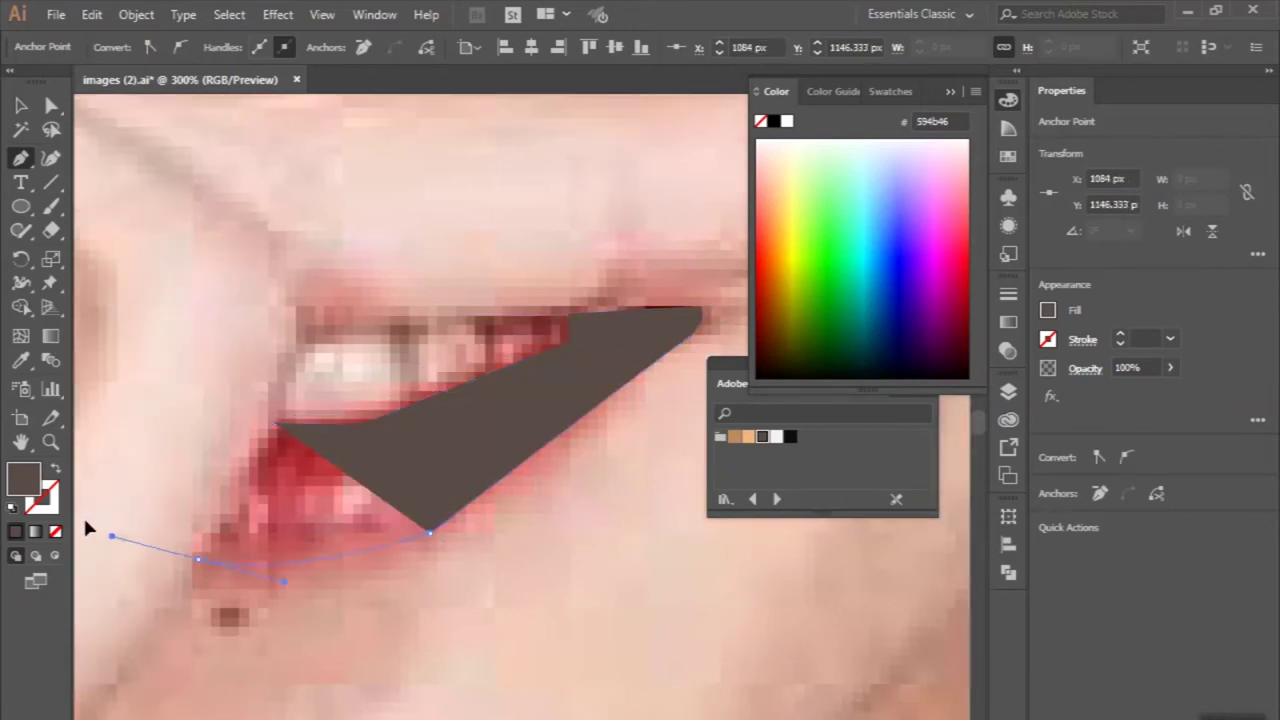
{"action": "left_click_drag", "start_coordinate": [103, 528], "coordinate": [166, 528]}
{"action": "left_click", "coordinate": [413, 422]}
Swap the lip's fill and stroke for an unfilled outline, then begin a path at the teeth.
{"action": "key", "text": "ctrl+0"}
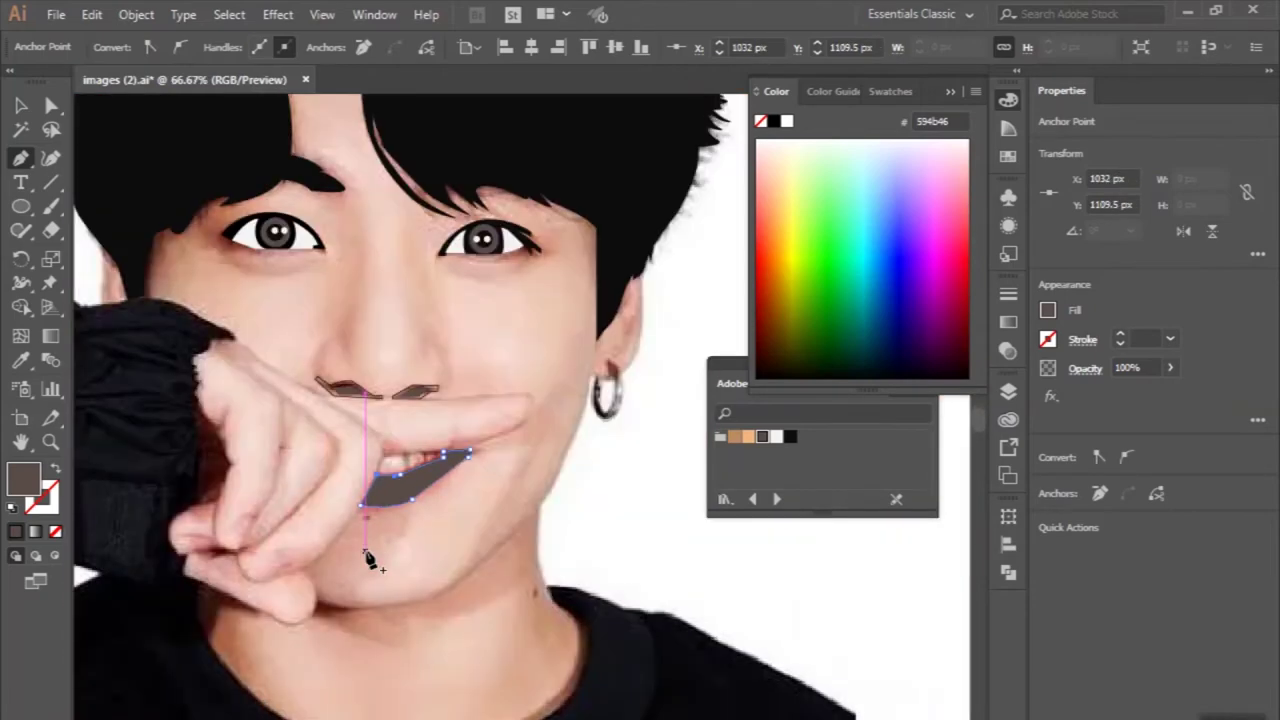
{"action": "key", "text": "v"}
{"action": "left_click", "coordinate": [57, 470]}
{"action": "left_click", "coordinate": [404, 478]}
{"action": "scroll", "coordinate": [395, 450], "scroll_direction": "up", "scroll_amount": 3}
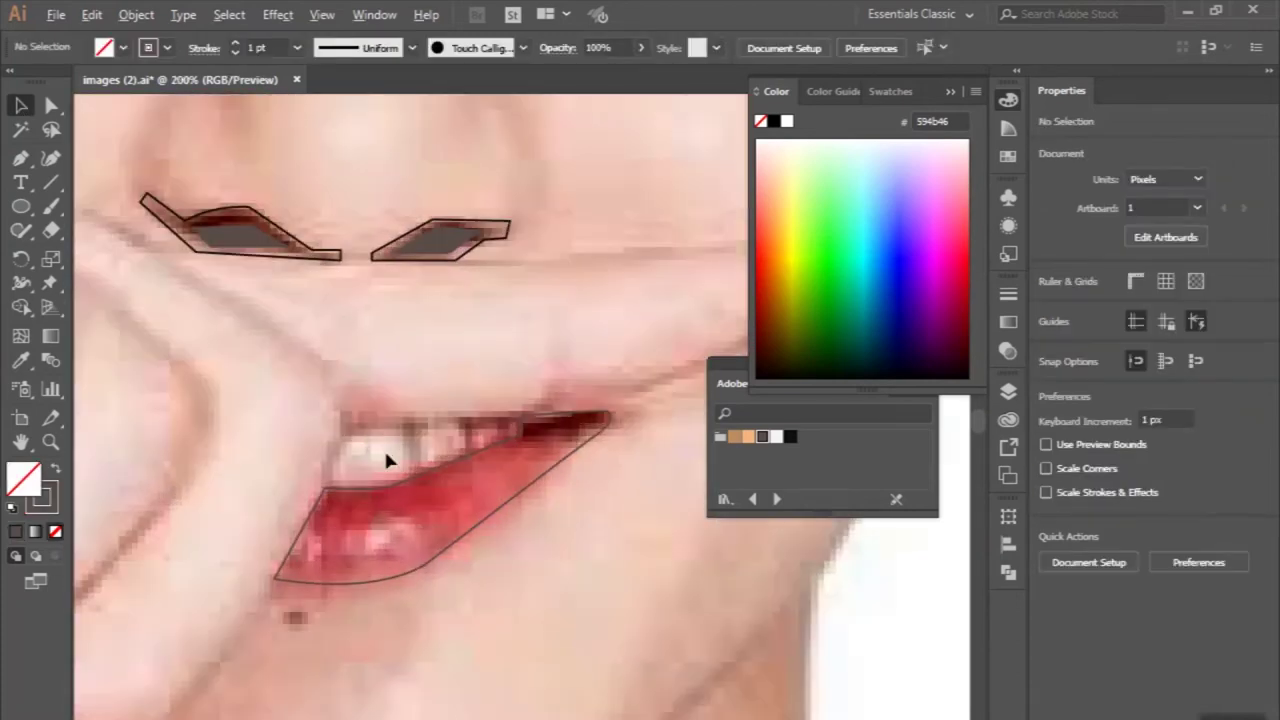
{"action": "left_click", "coordinate": [22, 160]}
{"action": "scroll", "coordinate": [395, 450], "scroll_direction": "up", "scroll_amount": 1}
{"action": "left_click", "coordinate": [315, 404]}
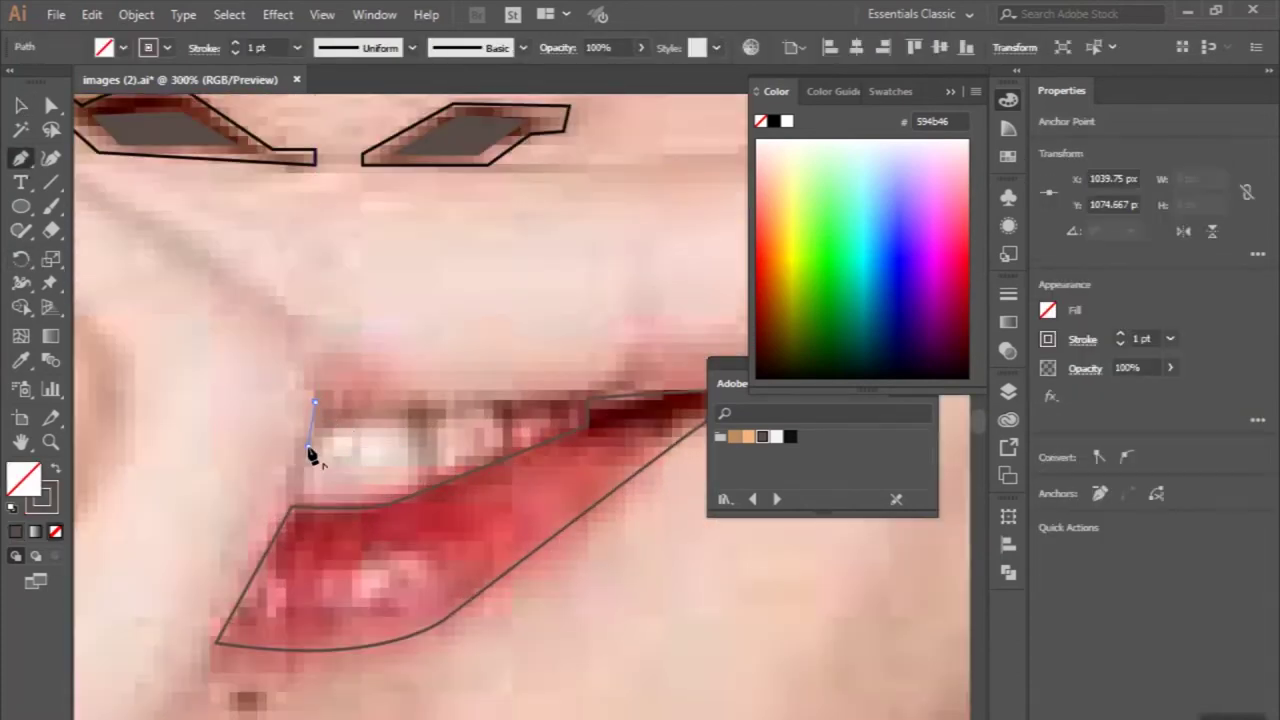
Draw two white-filled shapes over the upper teeth.
{"action": "left_click", "coordinate": [292, 507]}
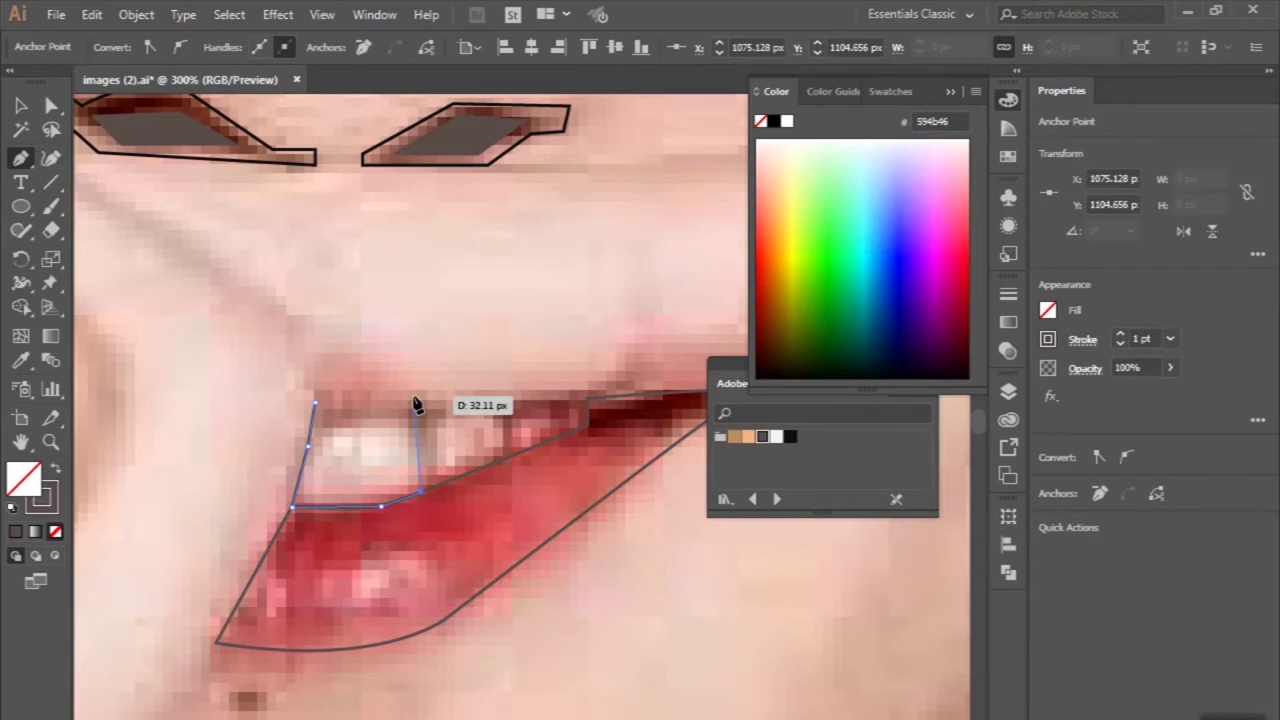
{"action": "left_click", "coordinate": [776, 436]}
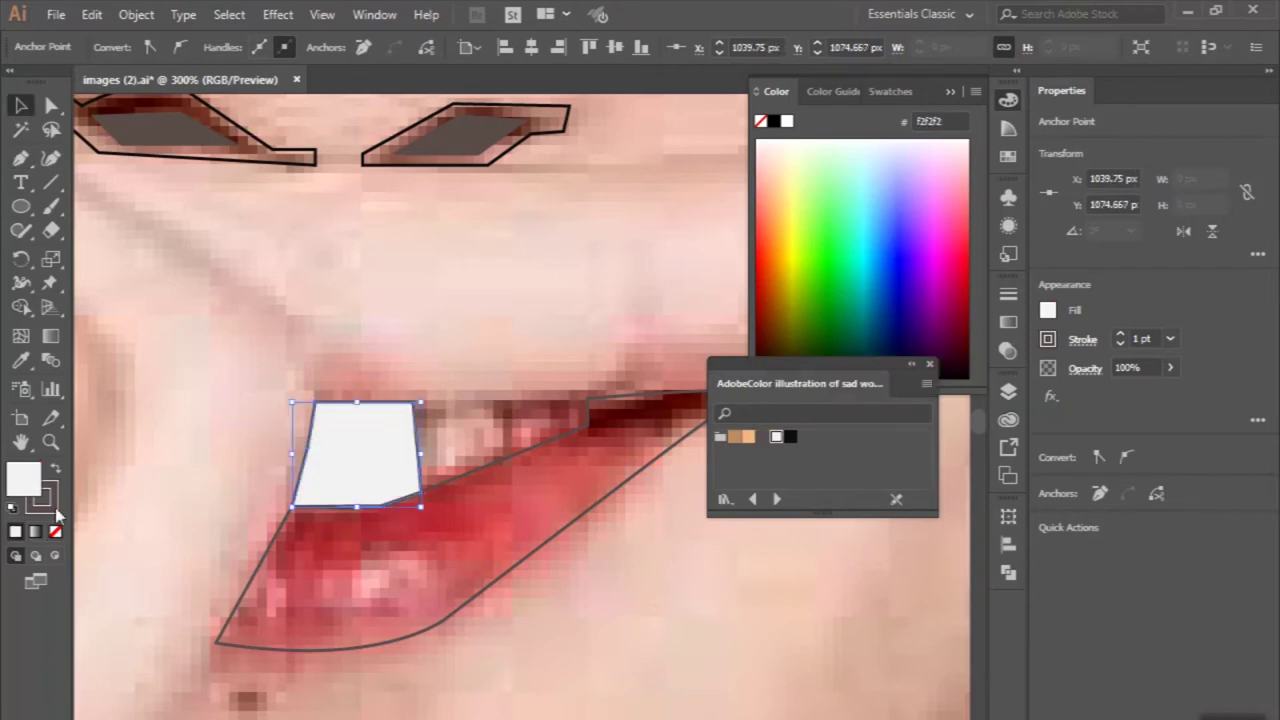
{"action": "left_click", "coordinate": [219, 475], "text": "ctrl"}
{"action": "scroll", "coordinate": [405, 390], "scroll_direction": "up", "scroll_amount": 1}
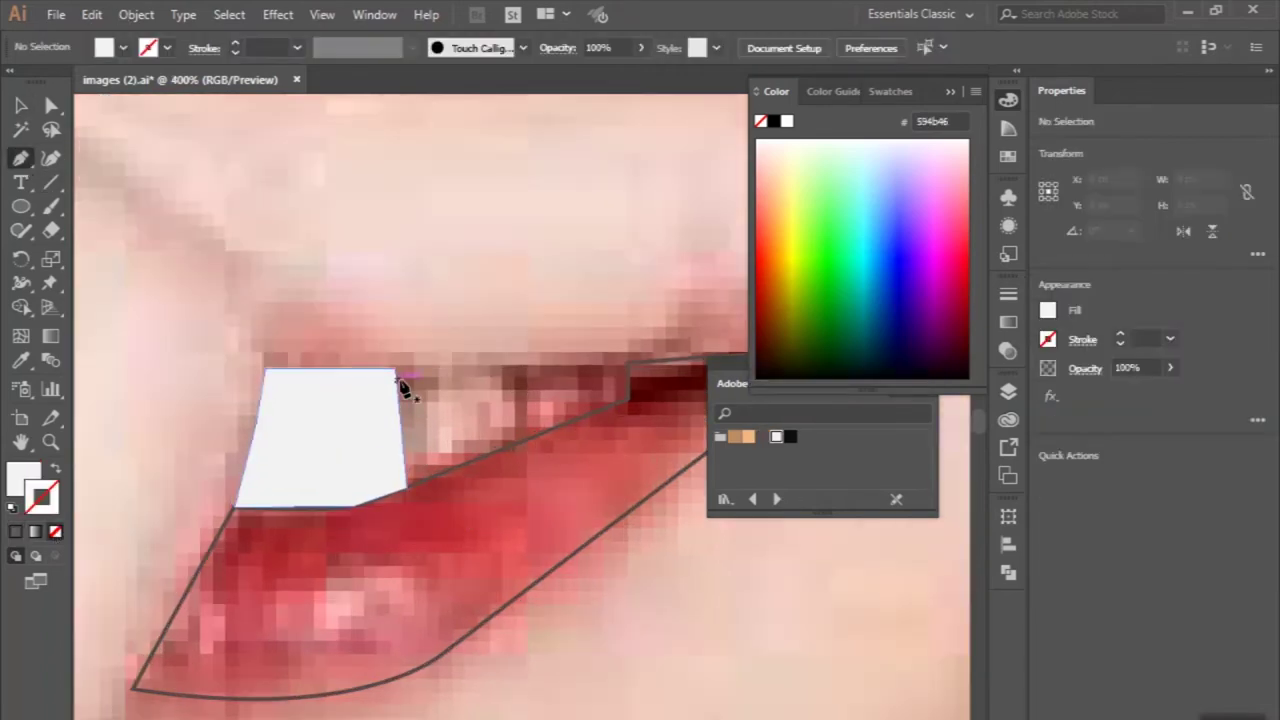
{"action": "left_click", "coordinate": [396, 369]}
{"action": "left_click", "coordinate": [513, 369]}
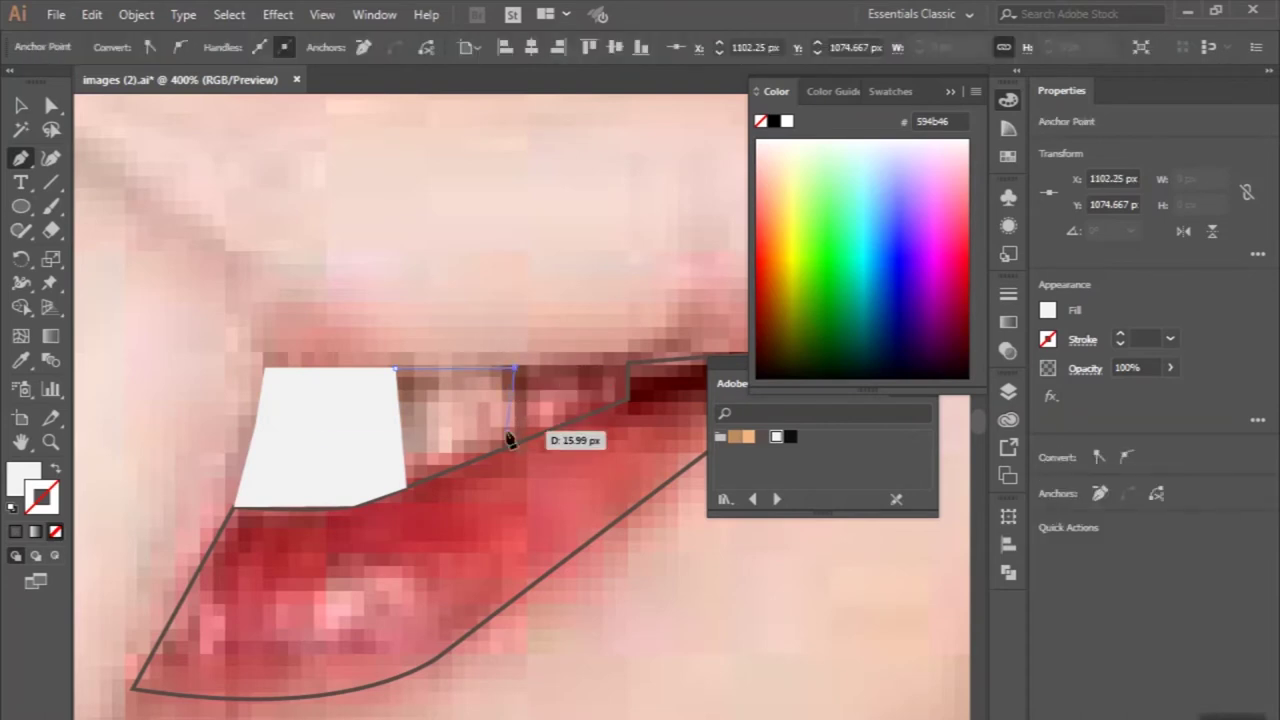
{"action": "left_click", "coordinate": [513, 445]}
{"action": "left_click", "coordinate": [405, 478]}
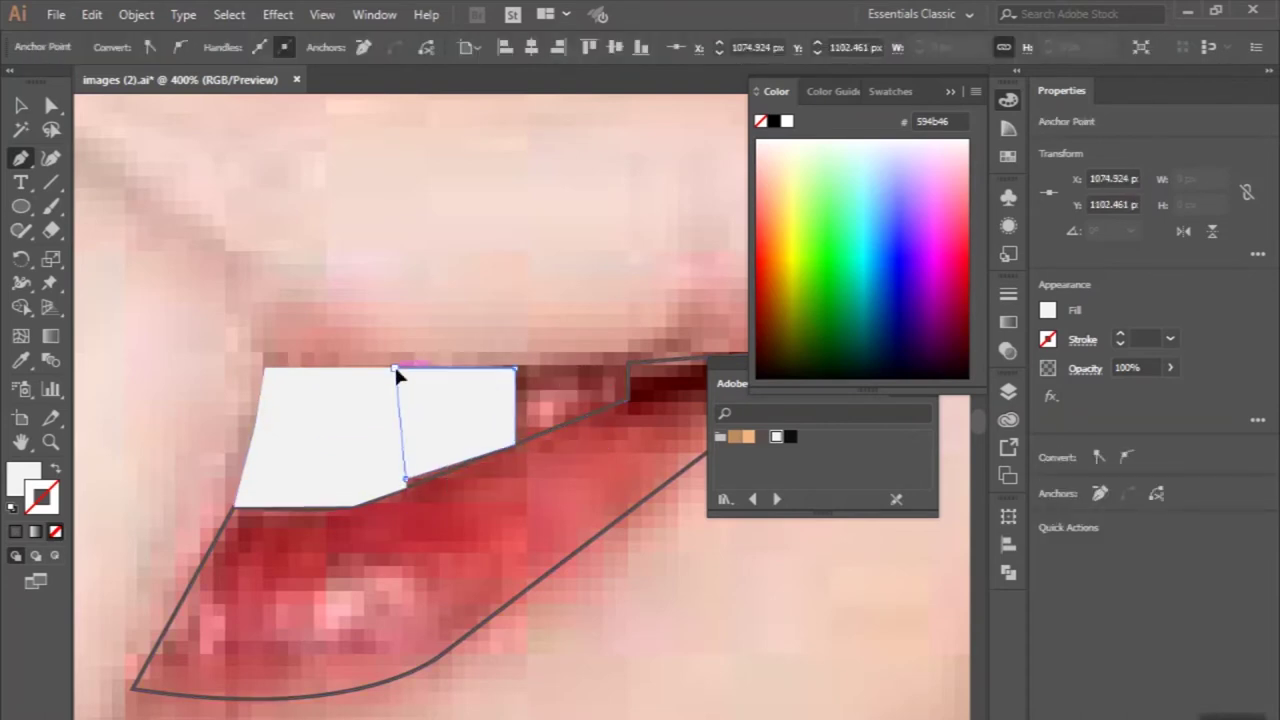
{"action": "left_click", "coordinate": [256, 235], "text": "ctrl"}
Taper the teeth to a point at the mouth corner and fill the lower lip red.
{"action": "scroll", "coordinate": [256, 235], "scroll_direction": "right", "scroll_amount": 2}
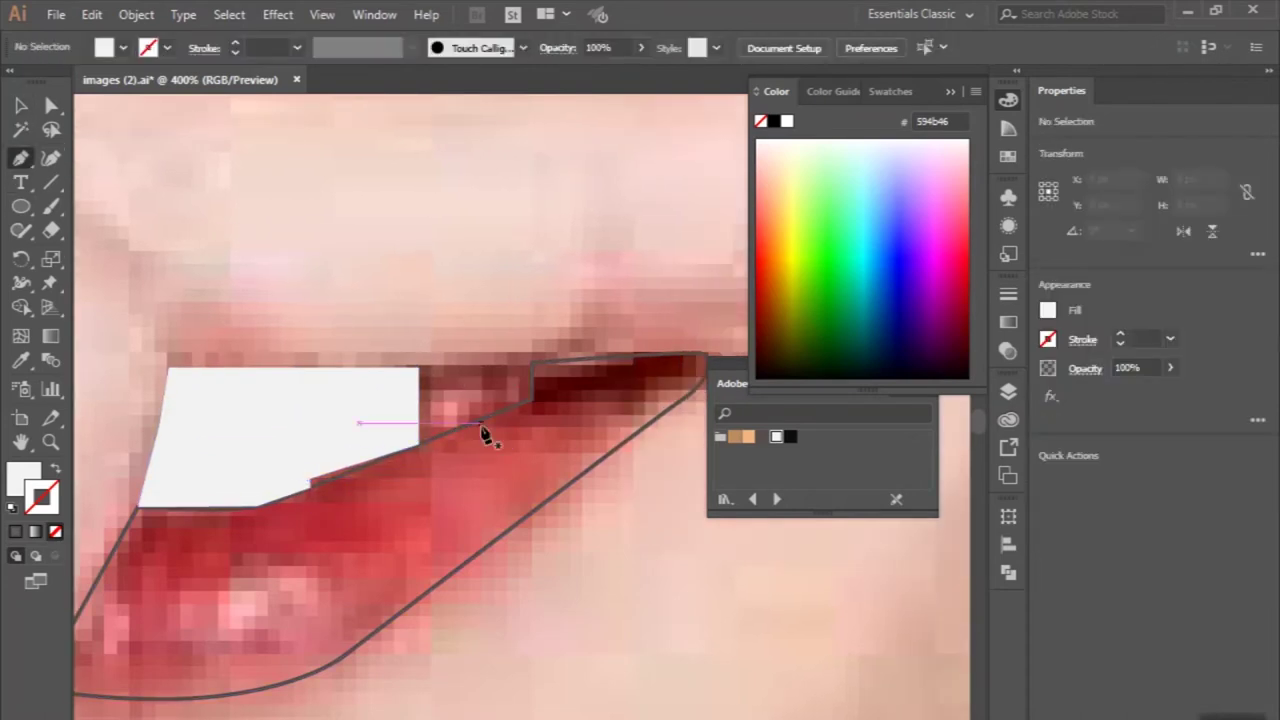
{"action": "left_click", "coordinate": [531, 399]}
{"action": "left_click", "coordinate": [421, 442]}
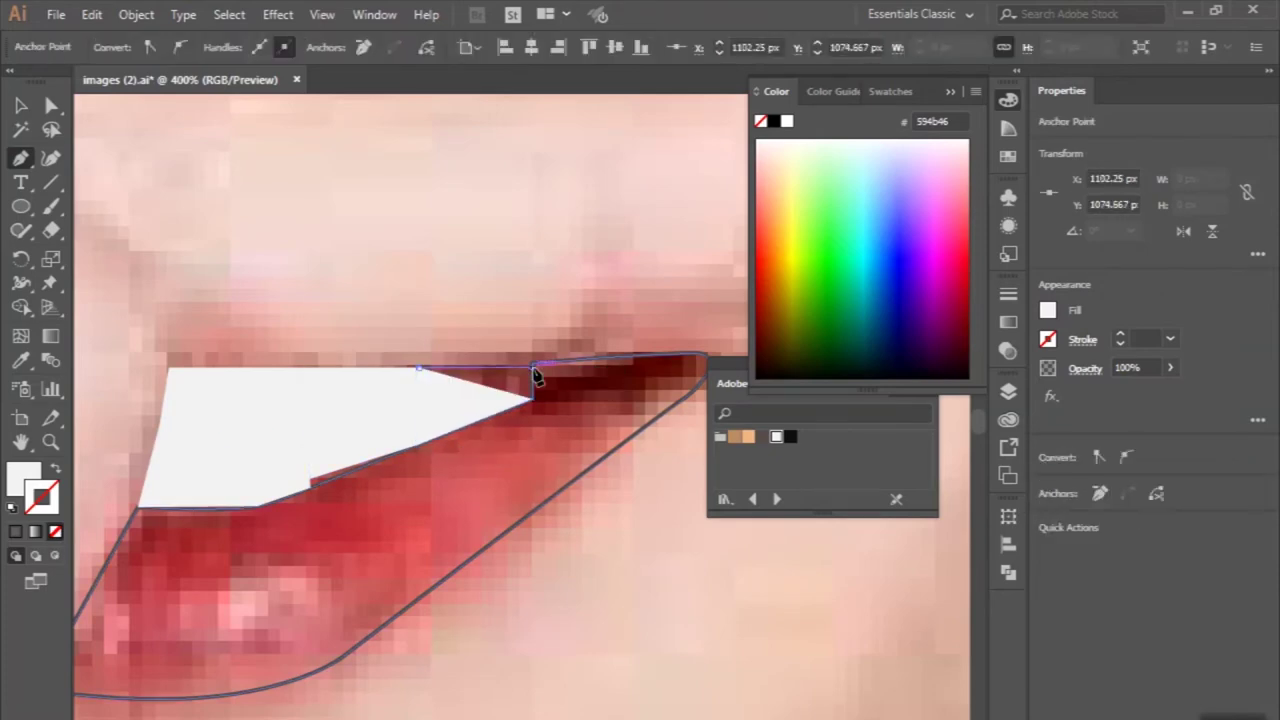
{"action": "left_click", "coordinate": [531, 371]}
{"action": "key", "text": "ctrl+minus"}
{"action": "key", "text": "ctrl+minus"}
{"action": "key", "text": "ctrl+minus"}
{"action": "left_click", "coordinate": [398, 342], "text": "ctrl"}
{"action": "scroll", "coordinate": [398, 342], "scroll_direction": "left", "scroll_amount": 1}
{"action": "left_click", "coordinate": [608, 460]}
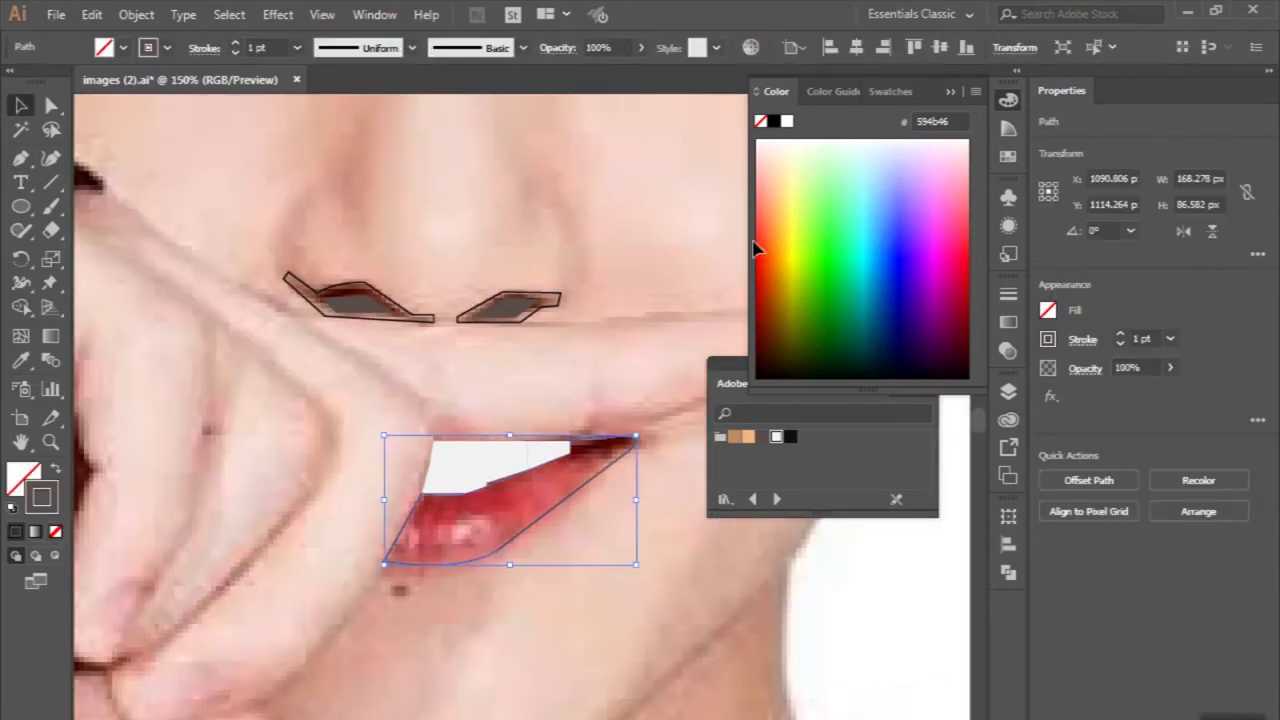
{"action": "left_click", "coordinate": [22, 362]}
Deselect the lip, zoom out and hide the photo layer to review the traced features.
{"action": "left_click", "coordinate": [420, 390]}
{"action": "key", "text": "ctrl+shift+a"}
{"action": "key", "text": "ctrl+minus"}
{"action": "key", "text": "ctrl+minus"}
{"action": "scroll", "coordinate": [214, 196], "scroll_direction": "up", "scroll_amount": 2}
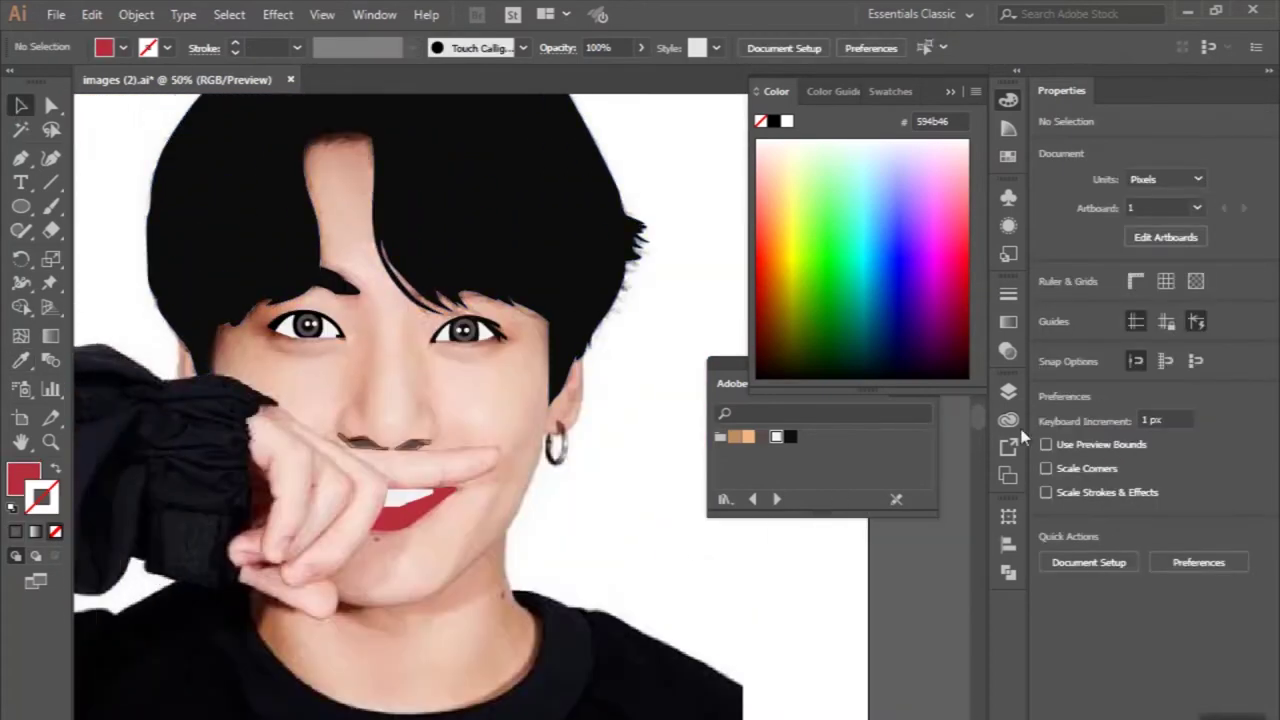
{"action": "left_click", "coordinate": [1008, 391]}
{"action": "scroll", "coordinate": [771, 548], "scroll_direction": "down", "scroll_amount": 2}
{"action": "left_click", "coordinate": [771, 550]}
{"action": "scroll", "coordinate": [400, 460], "scroll_direction": "up", "scroll_amount": 1}
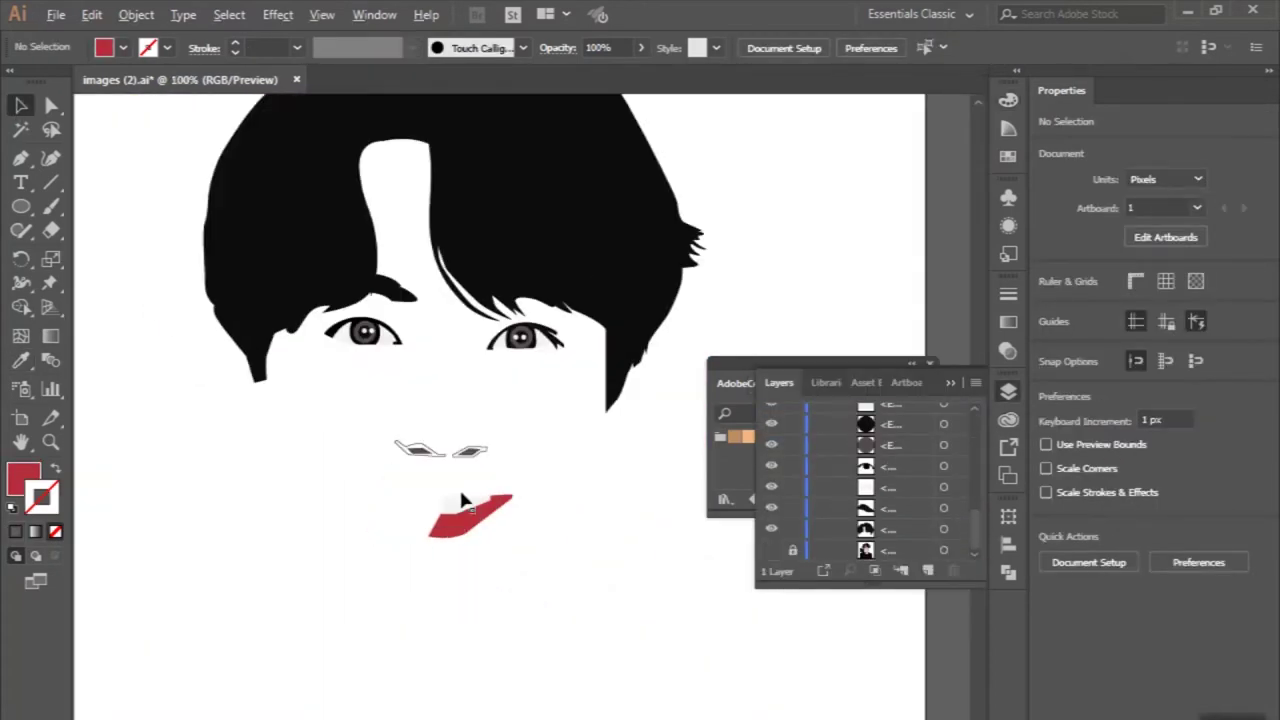
{"action": "scroll", "coordinate": [400, 440], "scroll_direction": "up", "scroll_amount": 1}
Fill both nostril shapes with black, then show the photo layer again.
{"action": "left_click", "coordinate": [414, 418]}
{"action": "left_click", "coordinate": [458, 426], "text": "shift"}
{"action": "left_click", "coordinate": [55, 468]}
{"action": "left_click", "coordinate": [267, 512]}
{"action": "key", "text": "ctrl+minus"}
{"action": "key", "text": "ctrl+minus"}
{"action": "left_click", "coordinate": [771, 550]}
{"action": "scroll", "coordinate": [436, 607], "scroll_direction": "up", "scroll_amount": 1}
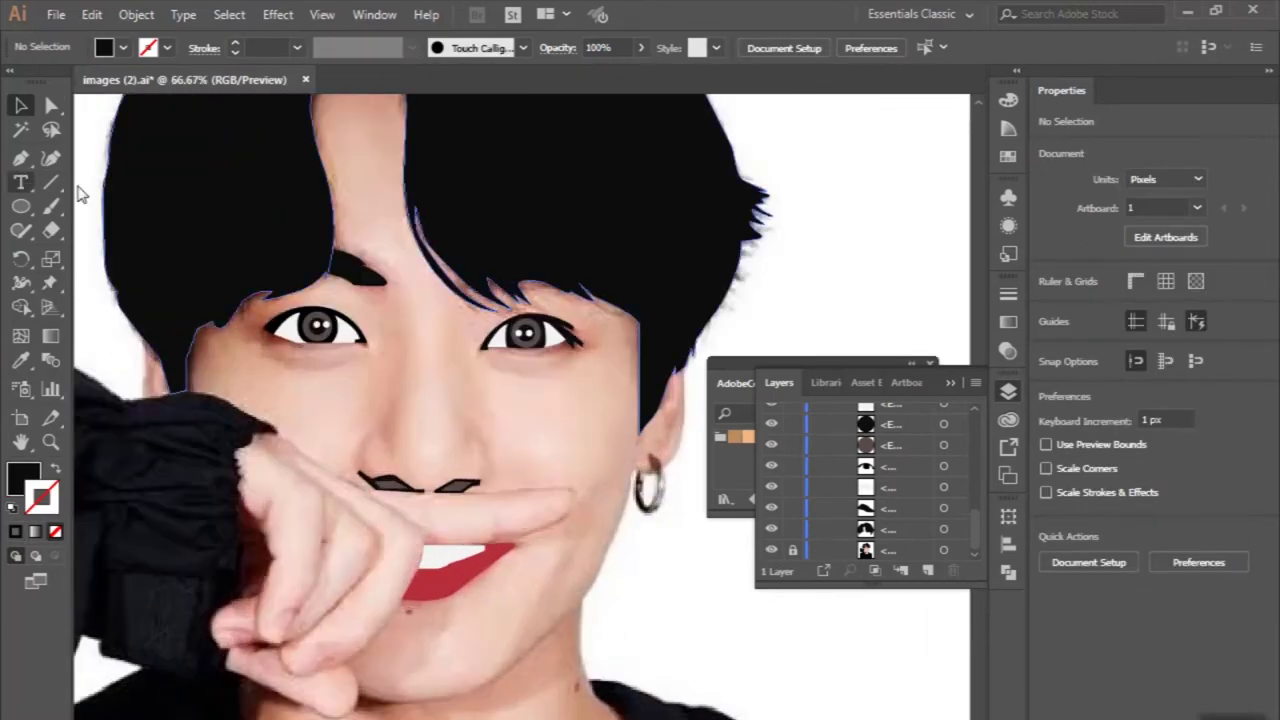
Pen-trace the left ear outline along the hair edge and close it.
{"action": "left_click", "coordinate": [20, 157]}
{"action": "scroll", "coordinate": [330, 400], "scroll_direction": "up", "scroll_amount": 2}
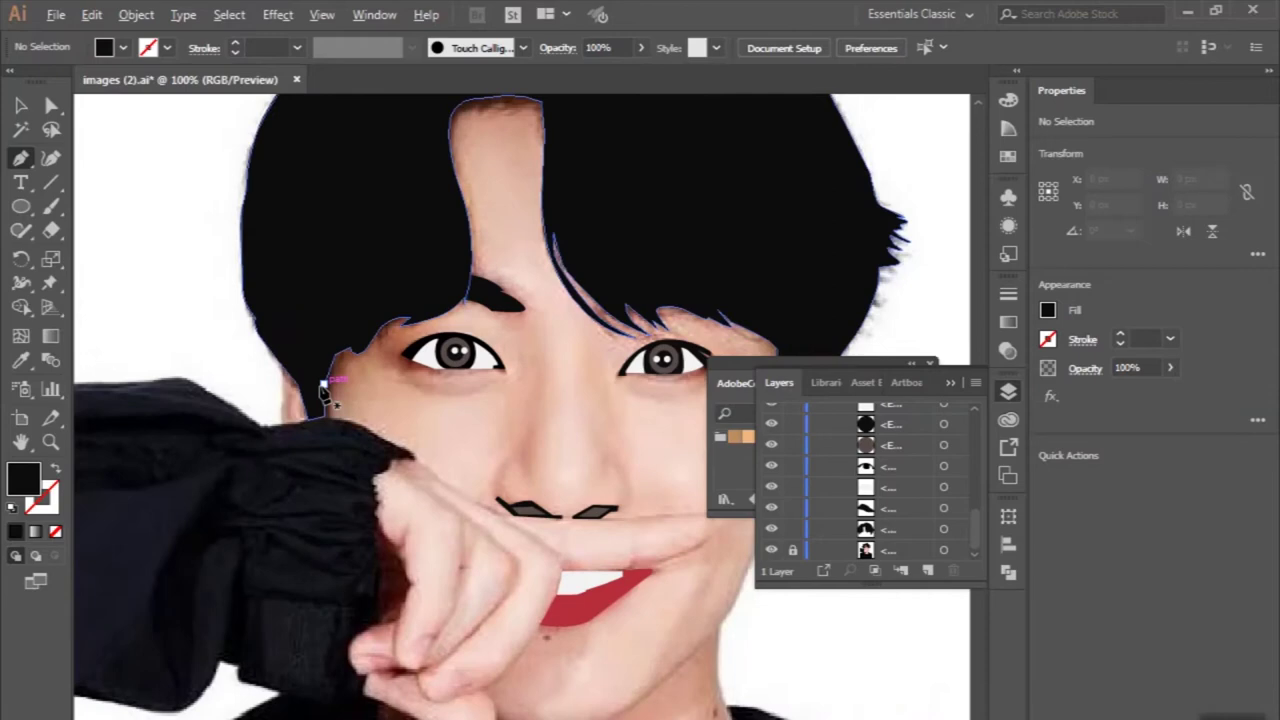
{"action": "scroll", "coordinate": [325, 390], "scroll_direction": "up", "scroll_amount": 2}
{"action": "left_click", "coordinate": [233, 333]}
{"action": "mouse_move", "coordinate": [238, 428]}
{"action": "left_mouse_down"}
{"action": "mouse_move", "coordinate": [230, 515]}
{"action": "mouse_move", "coordinate": [309, 509]}
{"action": "left_mouse_up"}
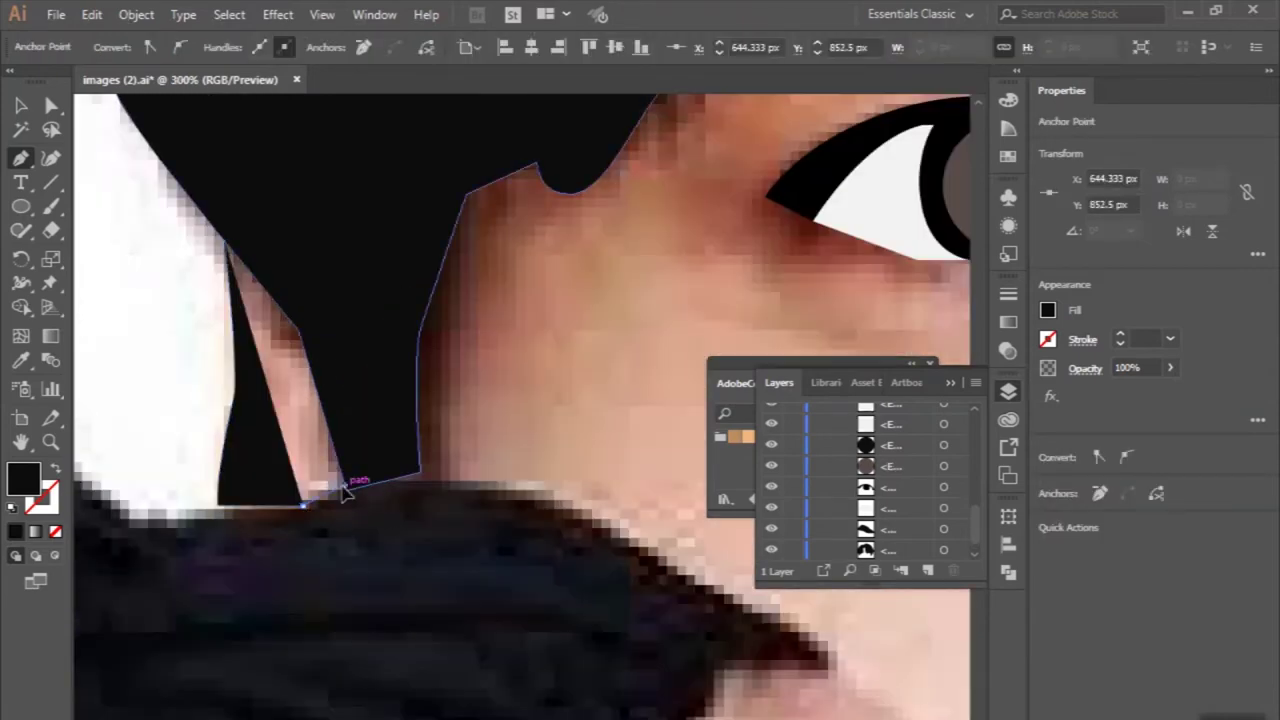
{"action": "scroll", "coordinate": [329, 486], "scroll_direction": "down", "scroll_amount": 1}
{"action": "left_click", "coordinate": [297, 356]}
Fill the left ear with the peach skin swatch and send it behind the hair.
{"action": "left_click", "coordinate": [735, 382]}
{"action": "left_click", "coordinate": [748, 436]}
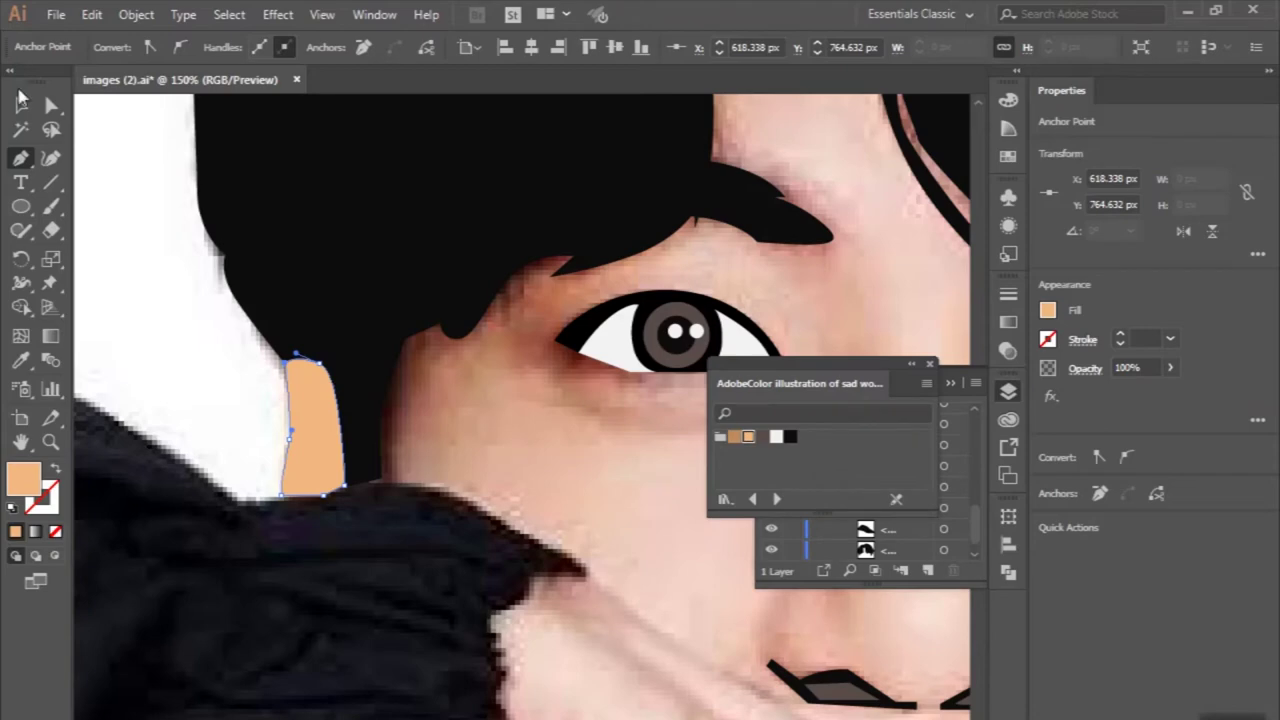
{"action": "left_click", "coordinate": [20, 104]}
{"action": "scroll", "coordinate": [314, 390], "scroll_direction": "down", "scroll_amount": 1}
{"action": "scroll", "coordinate": [314, 390], "scroll_direction": "down", "scroll_amount": 2}
{"action": "left_click", "coordinate": [310, 370]}
{"action": "key", "text": "ctrl+shift+a"}
Start tracing the right ear outline from its top.
{"action": "key", "text": "p"}
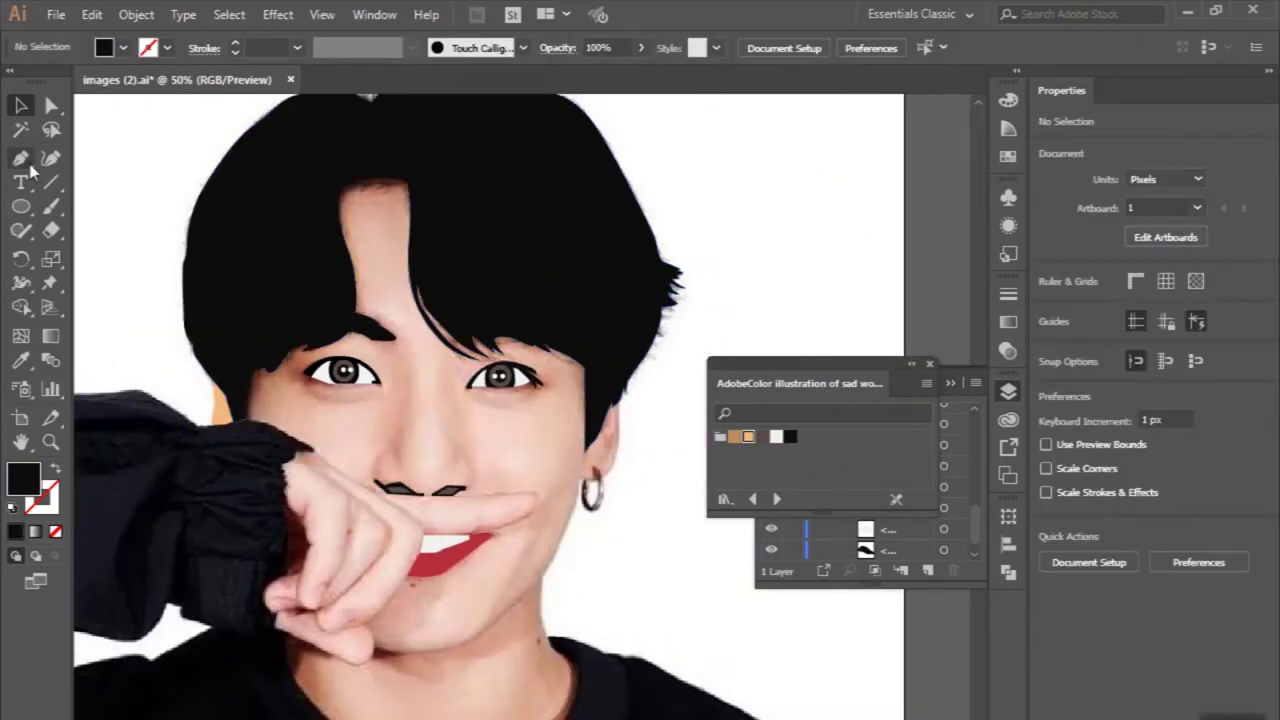
{"action": "scroll", "coordinate": [575, 372], "scroll_direction": "up", "scroll_amount": 3}
{"action": "left_click", "coordinate": [568, 362]}
{"action": "left_click_drag", "start_coordinate": [564, 542], "coordinate": [553, 578]}
{"action": "scroll", "coordinate": [530, 560], "scroll_direction": "down", "scroll_amount": 3}
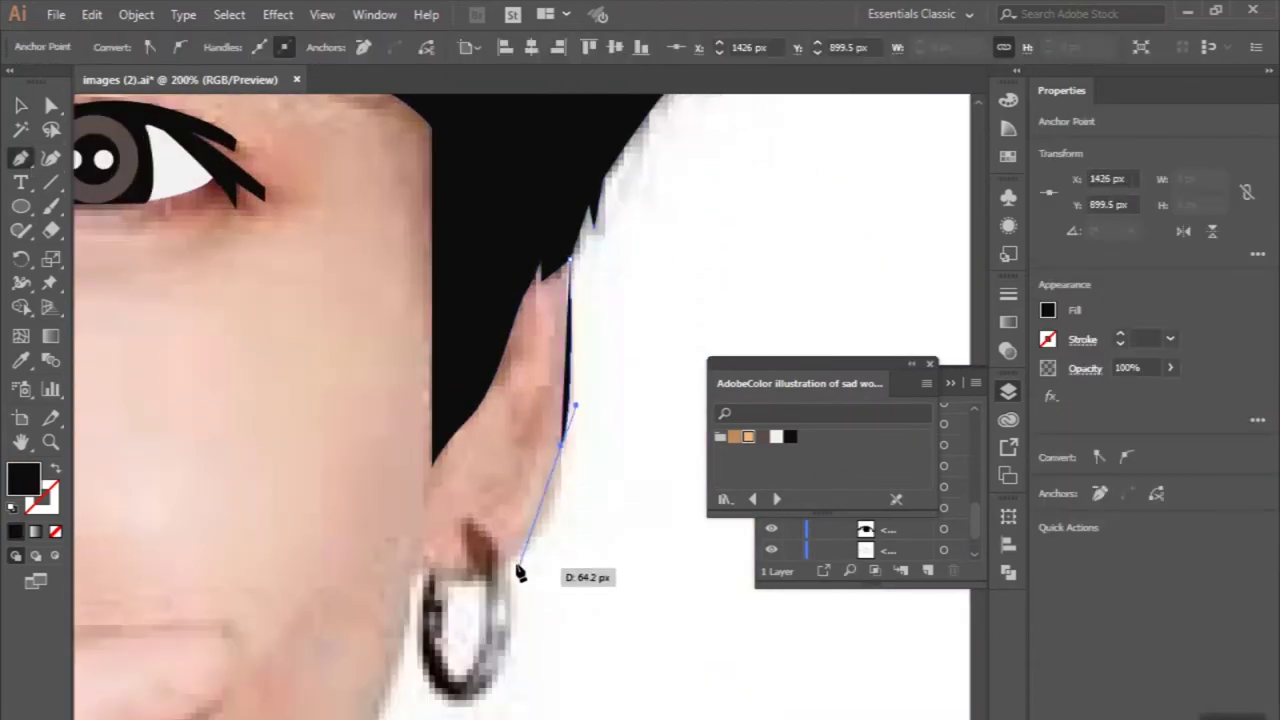
Trace the right ear outline down around the earlobe and up its inner edge.
{"action": "left_click_drag", "start_coordinate": [451, 607], "coordinate": [455, 503]}
{"action": "key", "text": "ctrl+="}
{"action": "left_click_drag", "start_coordinate": [444, 553], "coordinate": [455, 511]}
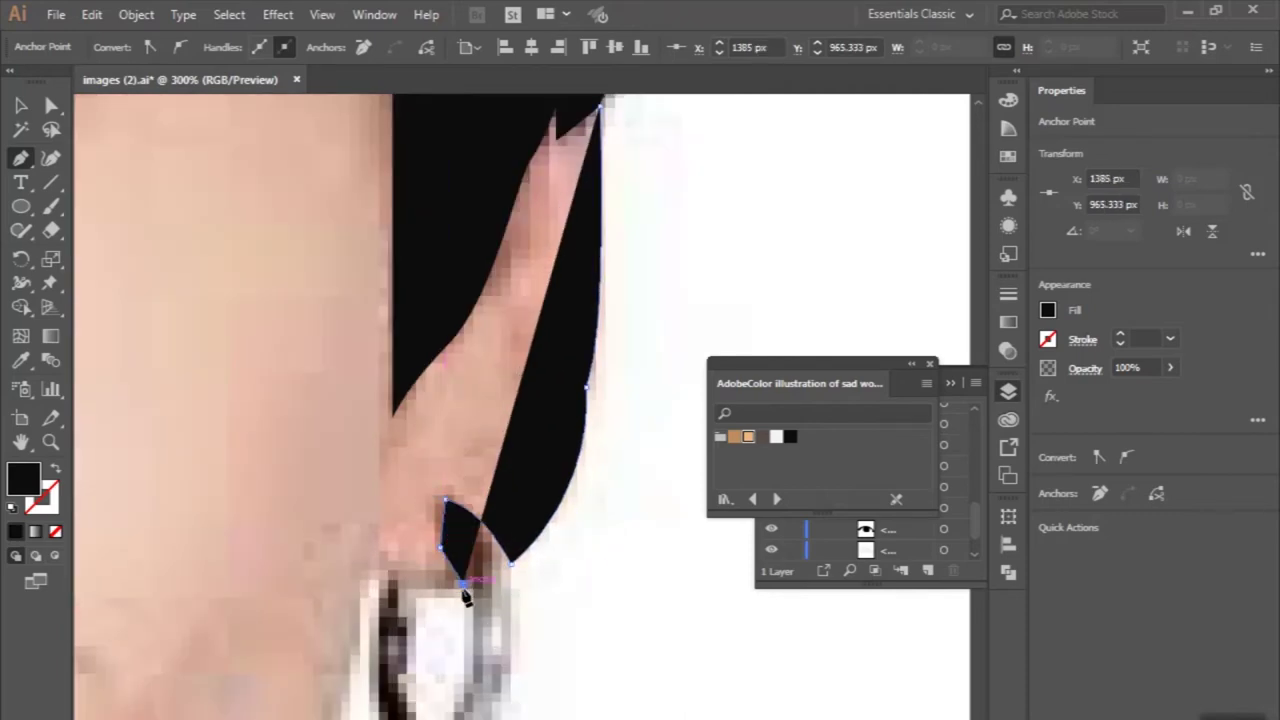
{"action": "left_click_drag", "start_coordinate": [463, 585], "coordinate": [368, 597]}
{"action": "left_click_drag", "start_coordinate": [387, 446], "coordinate": [394, 423]}
{"action": "left_click_drag", "start_coordinate": [391, 368], "coordinate": [400, 371]}
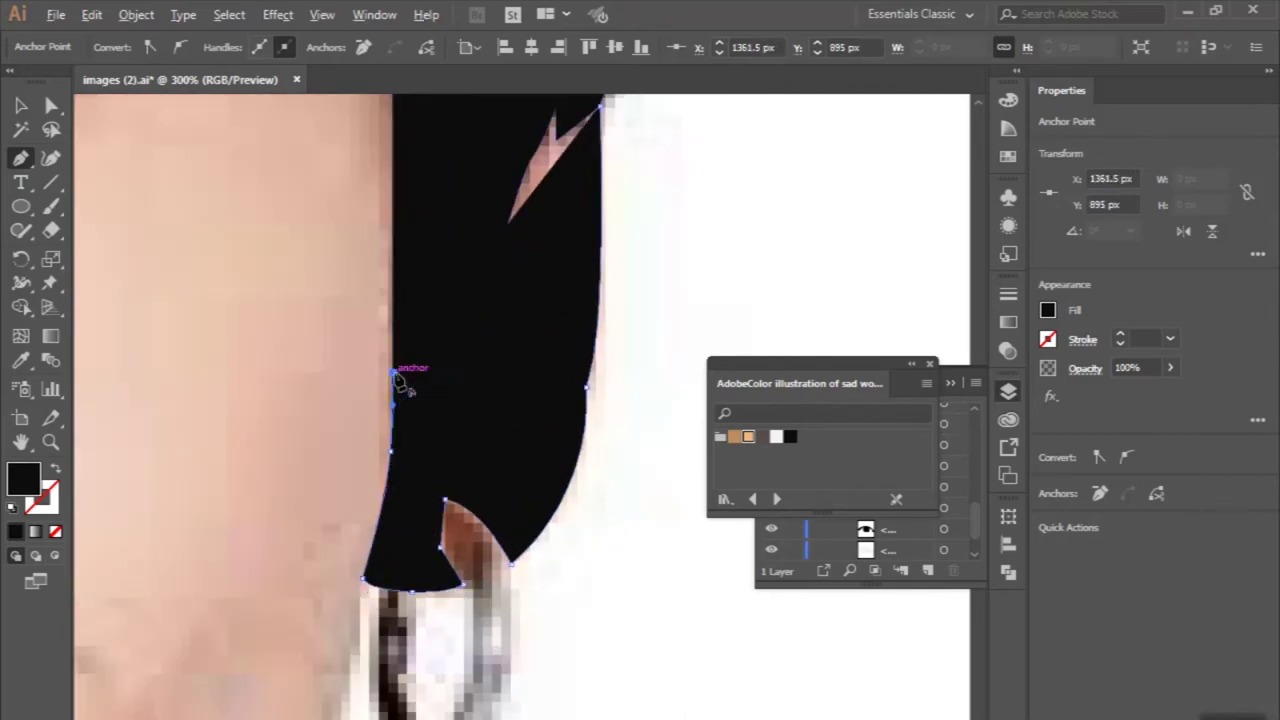
{"action": "key", "text": "ctrl+minus"}
{"action": "left_click_drag", "start_coordinate": [484, 166], "coordinate": [530, 193]}
Close the right ear, fill it peach and send it behind the hair.
{"action": "left_click", "coordinate": [748, 436]}
{"action": "key", "text": "ctrl+minus"}
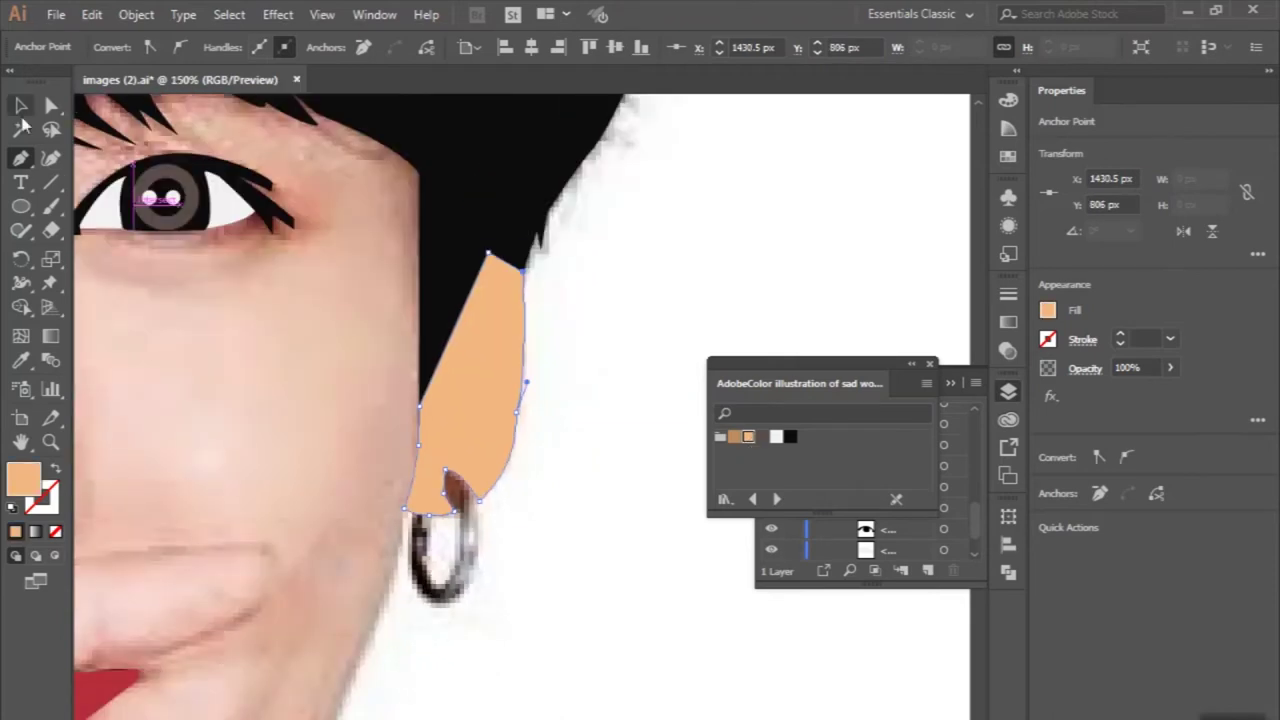
{"action": "key", "text": "ctrl+shift+bracketleft"}
{"action": "left_click", "coordinate": [461, 228]}
{"action": "left_click", "coordinate": [120, 243]}
Pen-trace the hoop earring outline around its inner side, bottom, sides and top.
{"action": "key", "text": "p"}
{"action": "scroll", "coordinate": [470, 460], "scroll_direction": "up", "scroll_amount": 3}
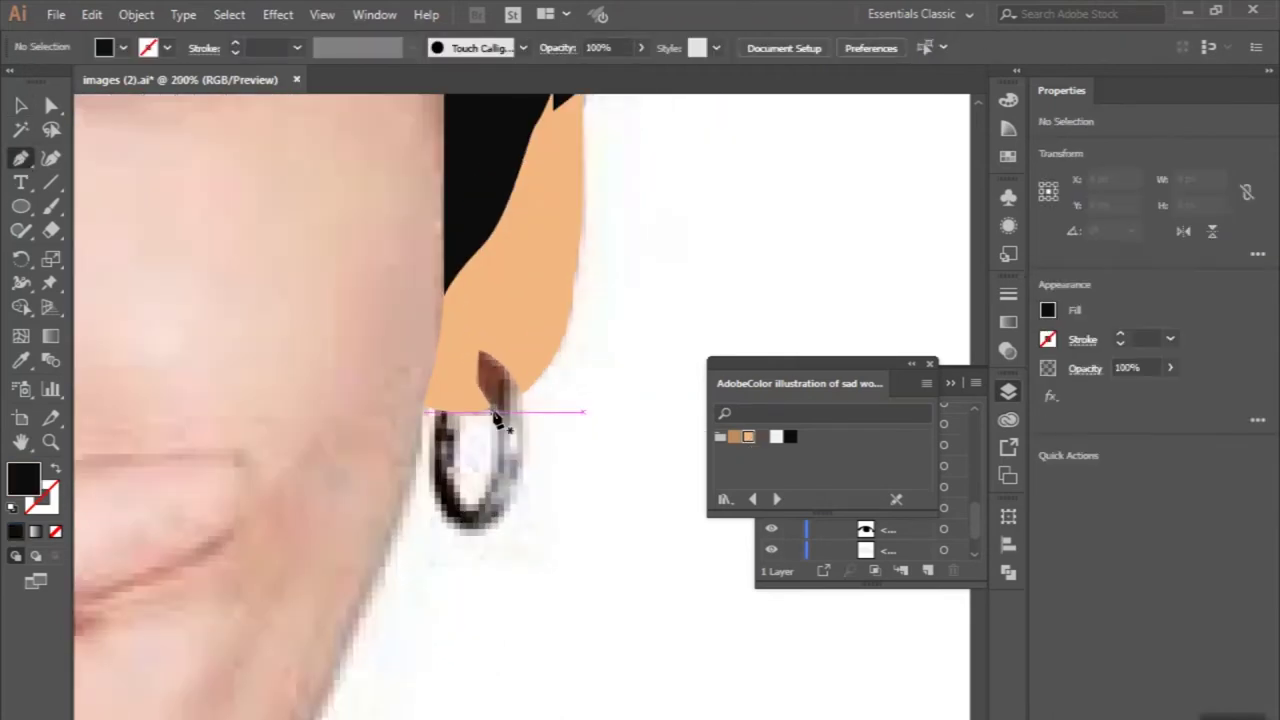
{"action": "left_click_drag", "start_coordinate": [486, 386], "coordinate": [540, 455]}
{"action": "left_click", "coordinate": [507, 428]}
{"action": "left_click", "coordinate": [493, 468]}
{"action": "mouse_move", "coordinate": [468, 540]}
{"action": "left_mouse_down"}
{"action": "mouse_move", "coordinate": [430, 525]}
{"action": "mouse_move", "coordinate": [430, 432]}
{"action": "left_mouse_up"}
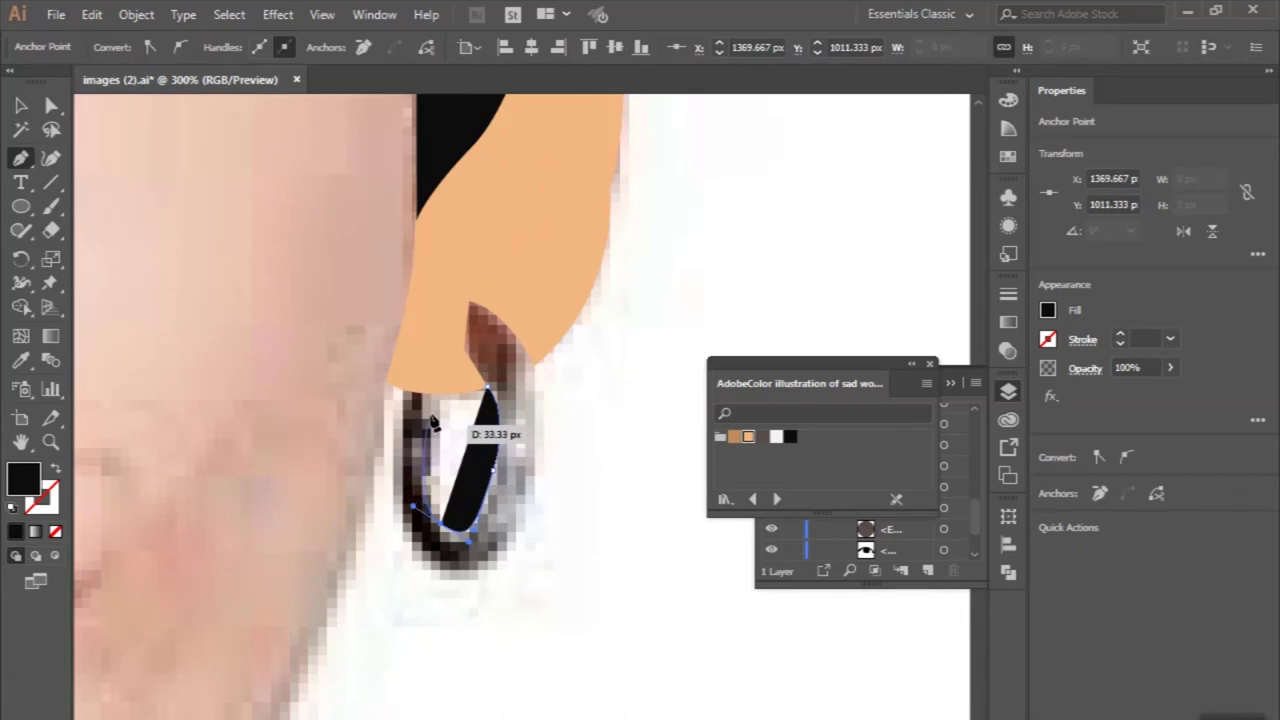
{"action": "left_click_drag", "start_coordinate": [401, 386], "coordinate": [441, 393]}
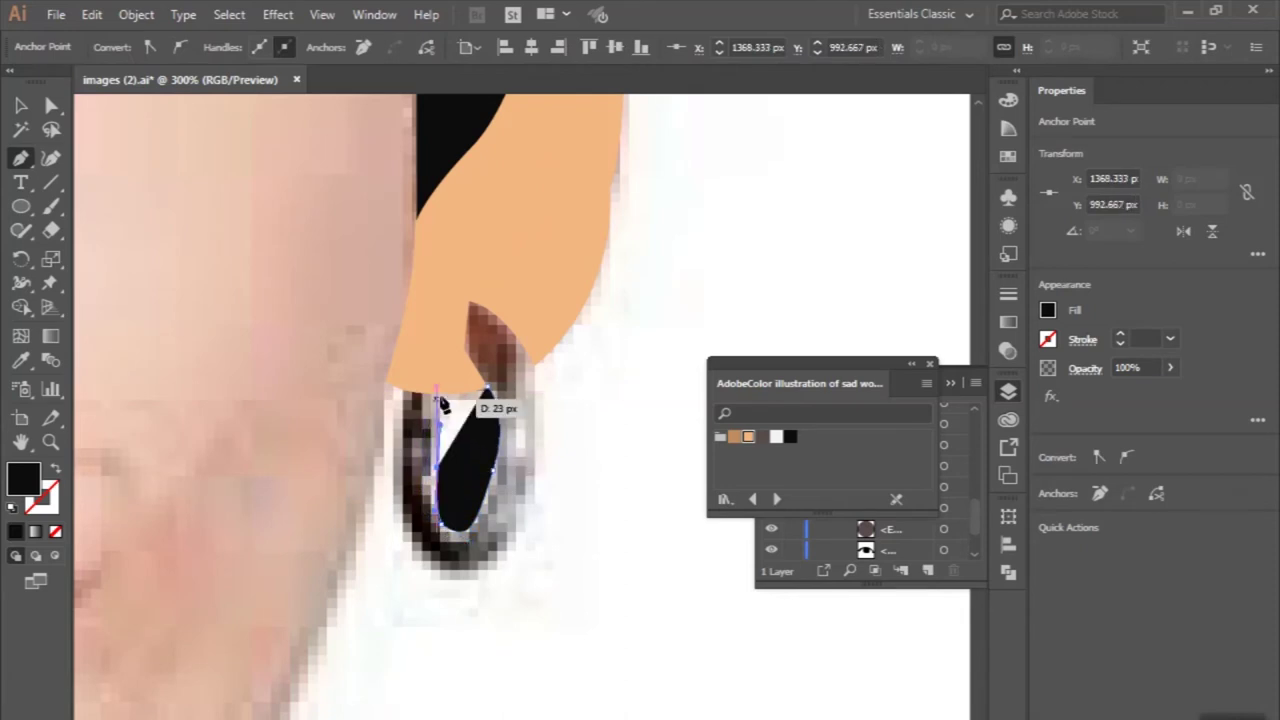
{"action": "left_click_drag", "start_coordinate": [412, 566], "coordinate": [486, 580]}
{"action": "left_click_drag", "start_coordinate": [536, 447], "coordinate": [571, 457]}
{"action": "mouse_move", "coordinate": [467, 293]}
{"action": "left_mouse_down"}
{"action": "mouse_move", "coordinate": [465, 376]}
{"action": "mouse_move", "coordinate": [505, 392]}
{"action": "left_mouse_up"}
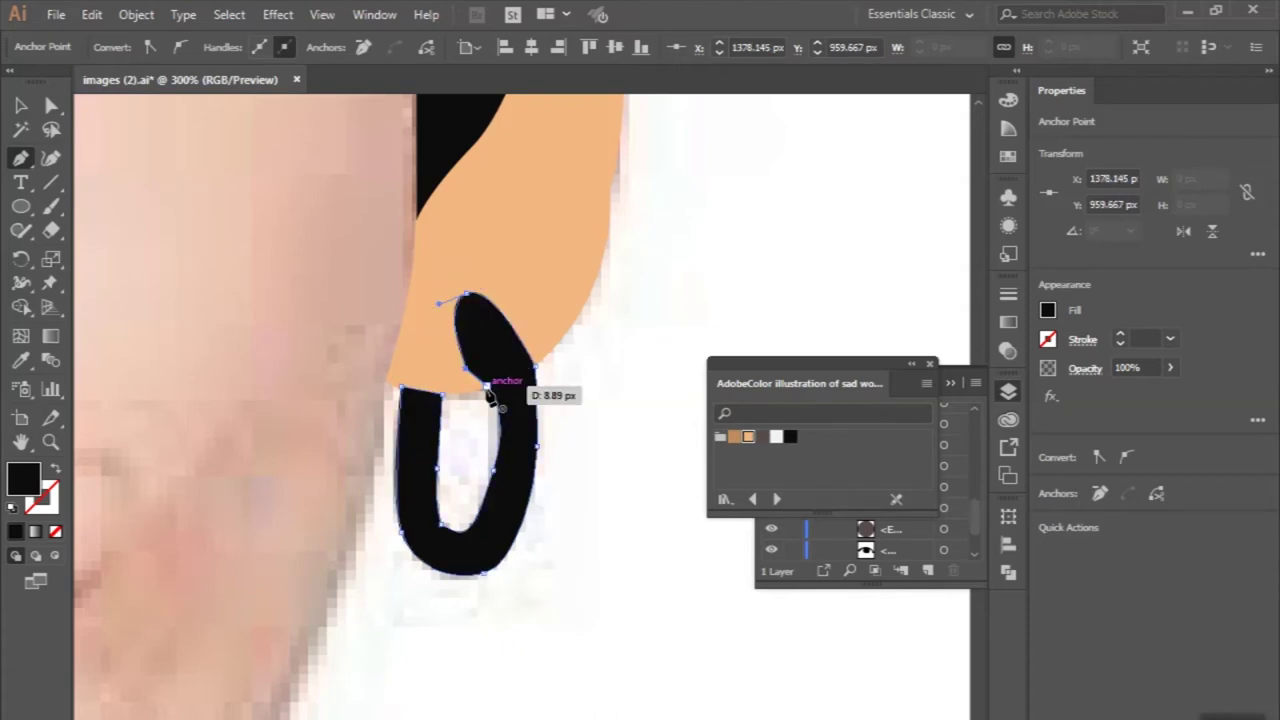
Check the ear shape selection, deselect everything and return to the Pen tool.
{"action": "scroll", "coordinate": [505, 392], "scroll_direction": "down", "scroll_amount": 2}
{"action": "scroll", "coordinate": [390, 382], "scroll_direction": "down", "scroll_amount": 2}
{"action": "key", "text": "v"}
{"action": "left_click", "coordinate": [466, 330]}
{"action": "scroll", "coordinate": [520, 400], "scroll_direction": "down", "scroll_amount": 1}
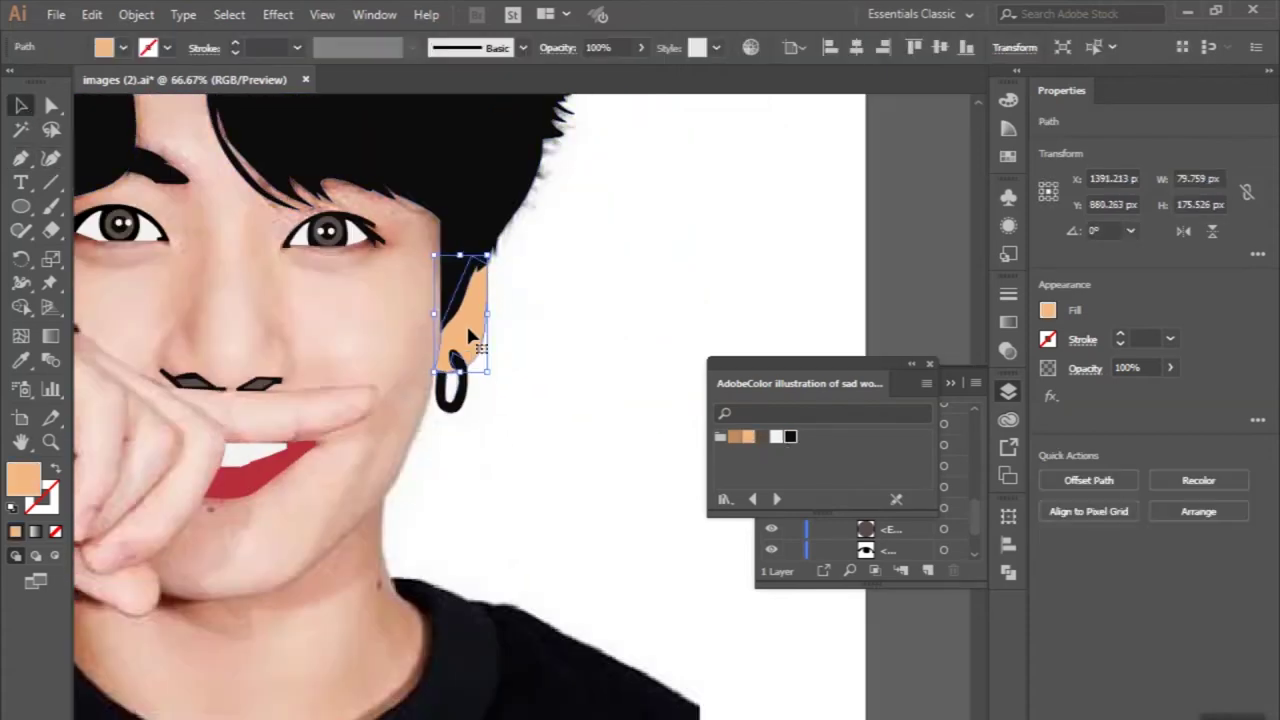
{"action": "left_click", "coordinate": [579, 478]}
{"action": "scroll", "coordinate": [579, 478], "scroll_direction": "down", "scroll_amount": 1}
{"action": "left_click", "coordinate": [20, 158]}
{"action": "scroll", "coordinate": [300, 300], "scroll_direction": "up", "scroll_amount": 2}
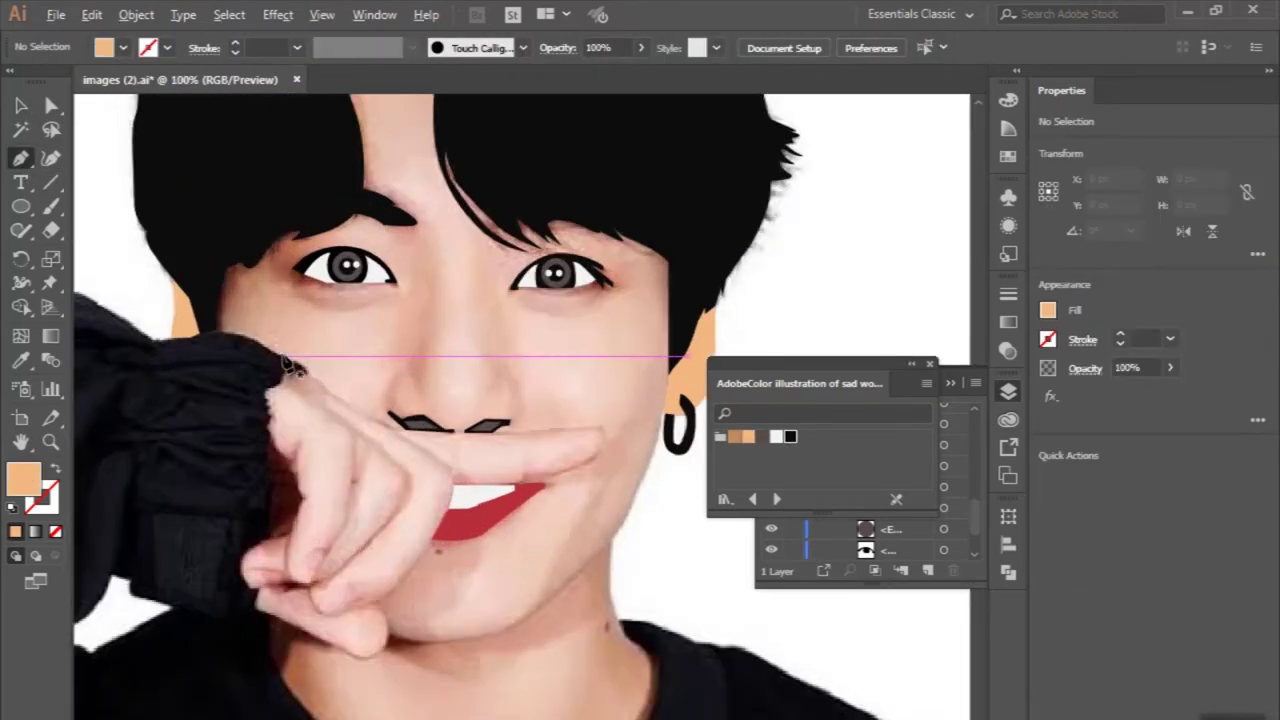
Start the skin outline along the left cheek and finger toward below the nose.
{"action": "scroll", "coordinate": [300, 300], "scroll_direction": "up", "scroll_amount": 2}
{"action": "scroll", "coordinate": [250, 310], "scroll_direction": "up", "scroll_amount": 1}
{"action": "left_click_drag", "start_coordinate": [265, 330], "coordinate": [380, 407]}
{"action": "left_click", "coordinate": [414, 432]}
{"action": "left_click", "coordinate": [502, 475]}
{"action": "scroll", "coordinate": [508, 490], "scroll_direction": "down", "scroll_amount": 1}
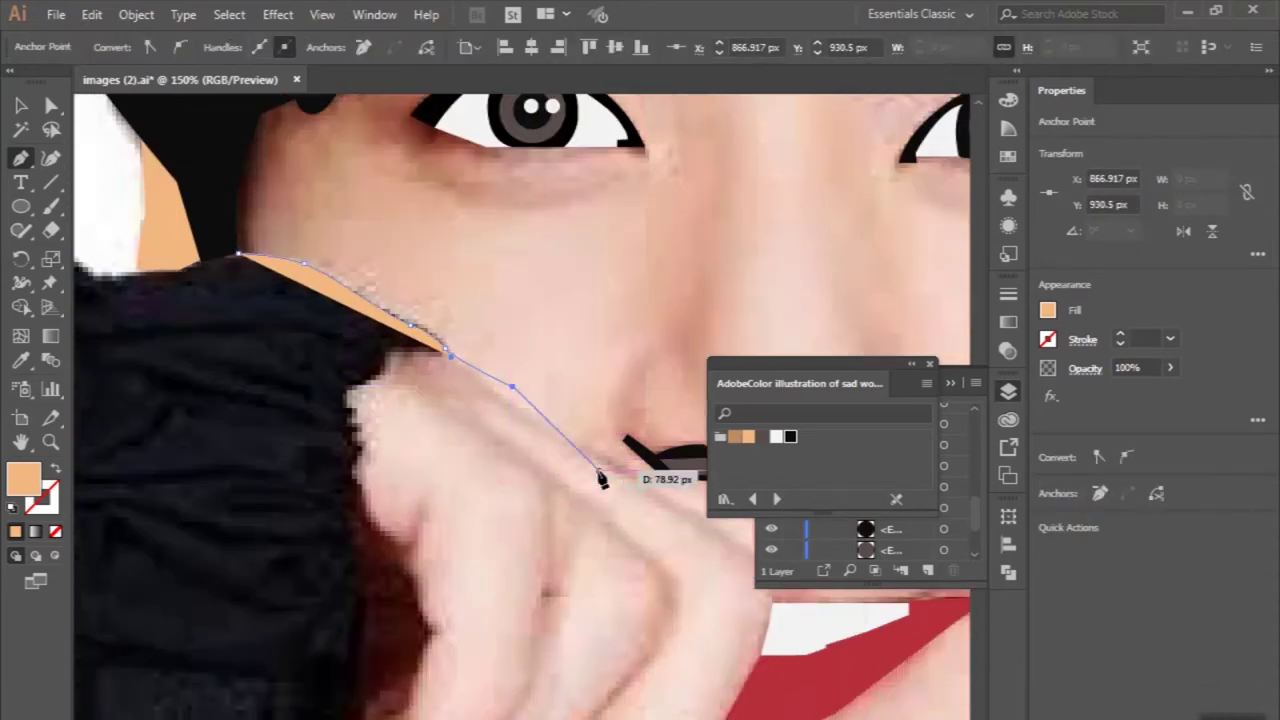
{"action": "left_click_drag", "start_coordinate": [571, 449], "coordinate": [457, 429]}
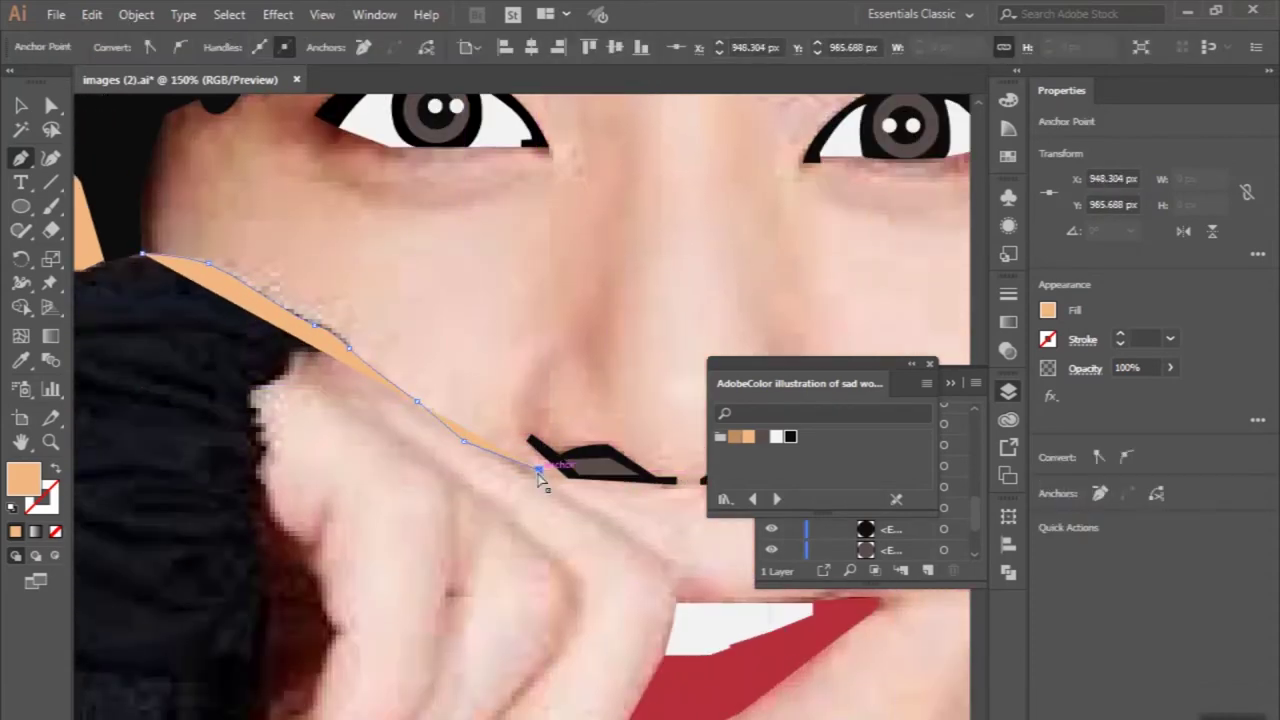
{"action": "left_click", "coordinate": [490, 470]}
Continue the outline around the cheek knuckle and down the finger edge.
{"action": "scroll", "coordinate": [521, 487], "scroll_direction": "right", "scroll_amount": 3}
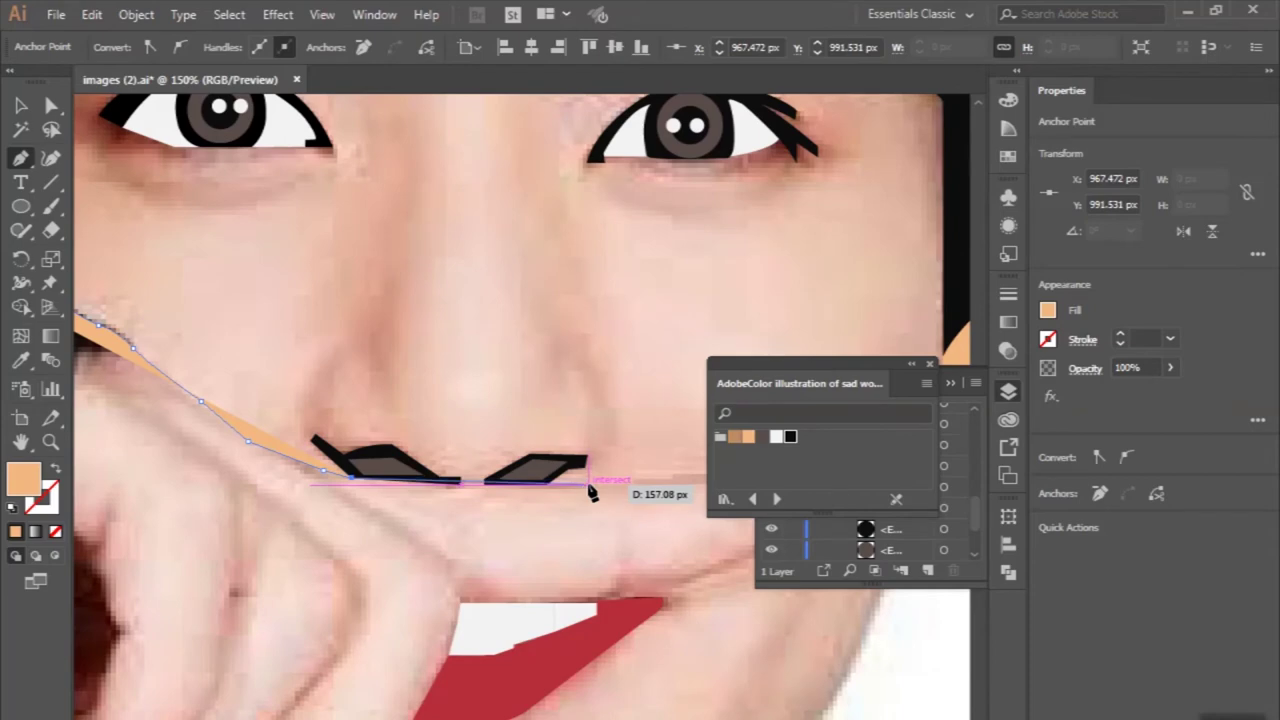
{"action": "scroll", "coordinate": [594, 491], "scroll_direction": "down", "scroll_amount": 3}
{"action": "scroll", "coordinate": [403, 530], "scroll_direction": "up", "scroll_amount": 1}
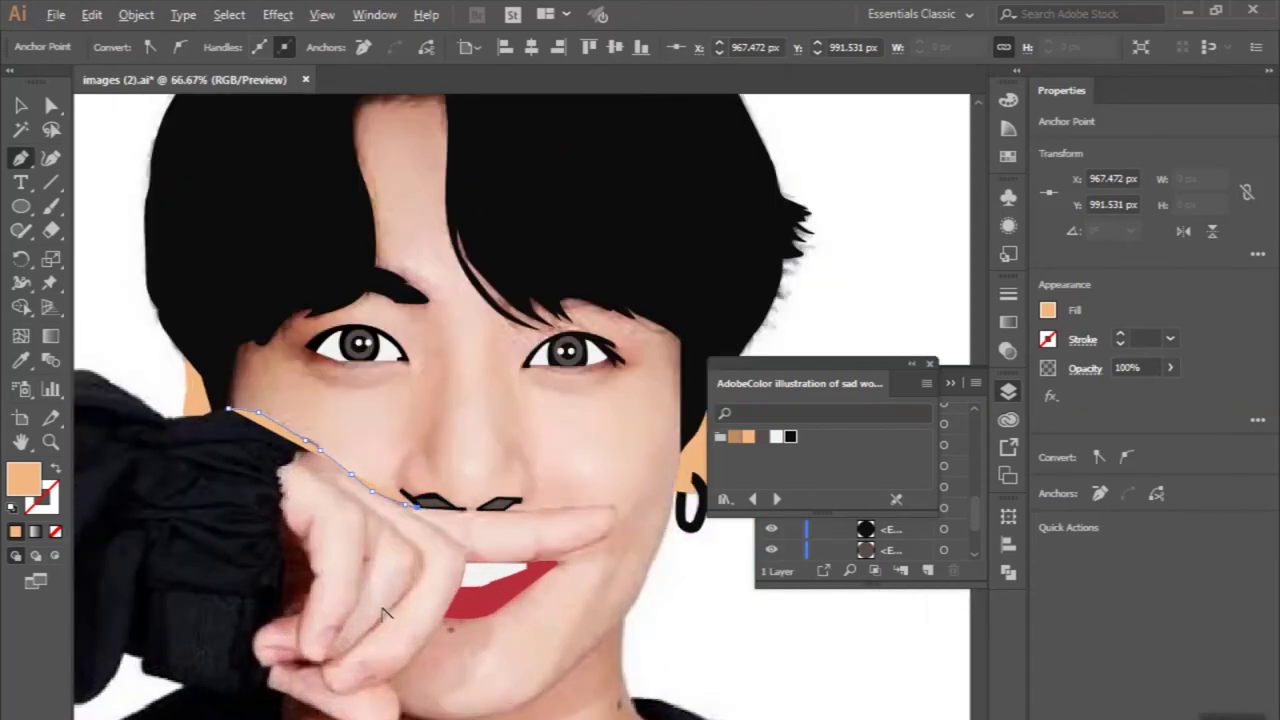
{"action": "scroll", "coordinate": [540, 522], "scroll_direction": "up", "scroll_amount": 1}
{"action": "scroll", "coordinate": [517, 521], "scroll_direction": "up", "scroll_amount": 1}
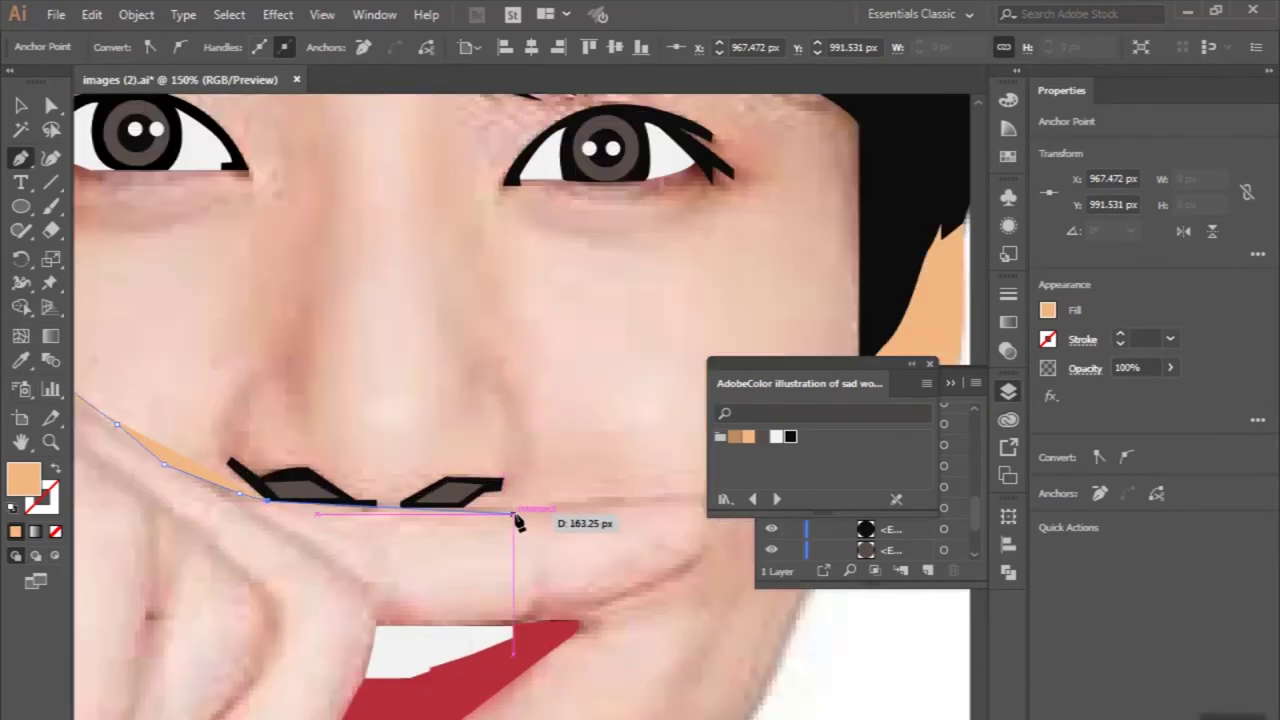
{"action": "scroll", "coordinate": [517, 521], "scroll_direction": "down", "scroll_amount": 1}
{"action": "scroll", "coordinate": [329, 506], "scroll_direction": "down", "scroll_amount": 1}
{"action": "scroll", "coordinate": [320, 450], "scroll_direction": "up", "scroll_amount": 3}
{"action": "left_click_drag", "start_coordinate": [336, 425], "coordinate": [252, 457]}
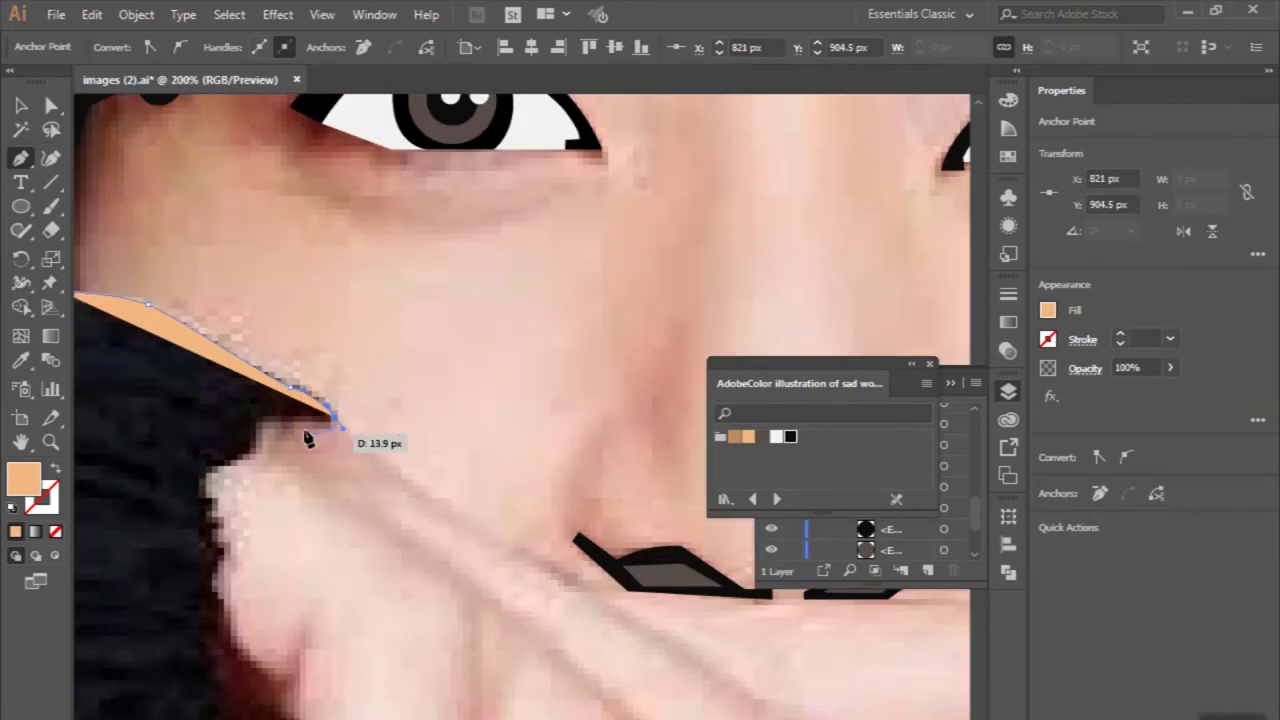
{"action": "left_click", "coordinate": [208, 478]}
{"action": "left_click", "coordinate": [216, 525]}
{"action": "left_click", "coordinate": [220, 550]}
{"action": "mouse_move", "coordinate": [206, 588]}
{"action": "left_mouse_down"}
{"action": "mouse_move", "coordinate": [237, 627]}
{"action": "mouse_move", "coordinate": [251, 590]}
{"action": "left_mouse_up"}
Extend the outline around a knuckle and down along the fingers.
{"action": "scroll", "coordinate": [251, 590], "scroll_direction": "down", "scroll_amount": 2}
{"action": "scroll", "coordinate": [294, 549], "scroll_direction": "down", "scroll_amount": 1}
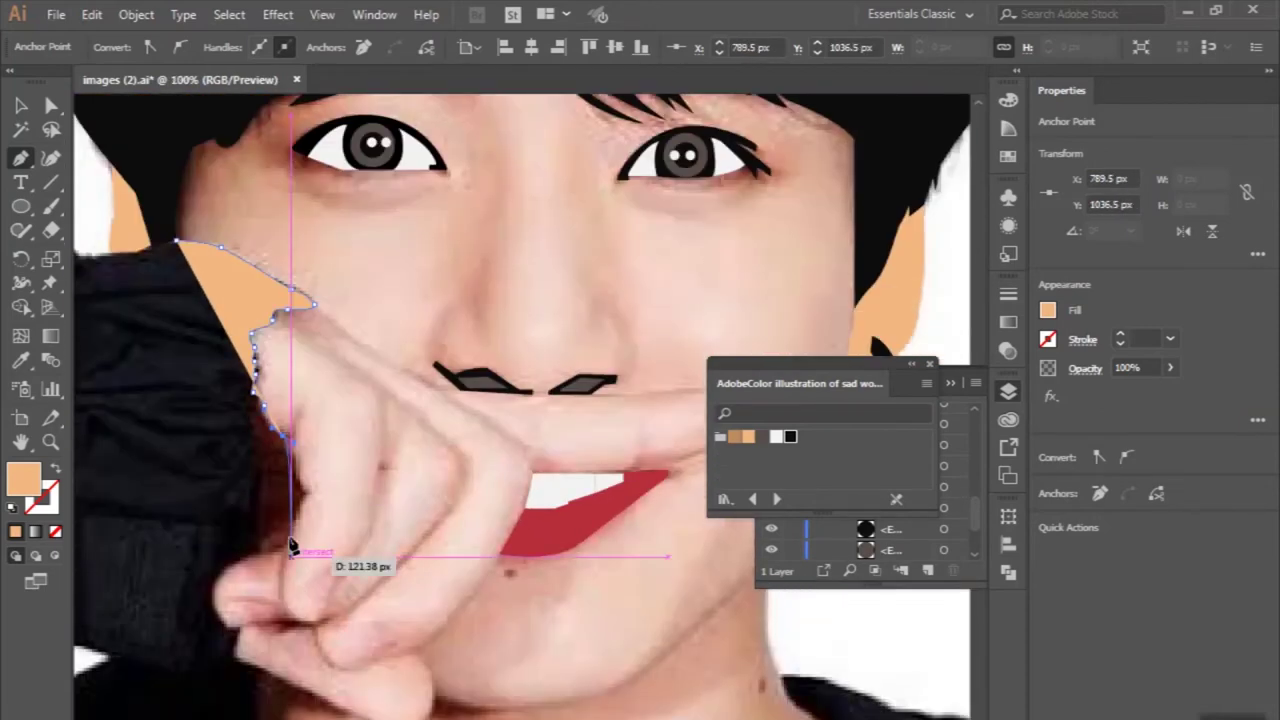
{"action": "scroll", "coordinate": [300, 395], "scroll_direction": "up", "scroll_amount": 1}
{"action": "left_click", "coordinate": [308, 430]}
{"action": "left_click_drag", "start_coordinate": [321, 446], "coordinate": [333, 458]}
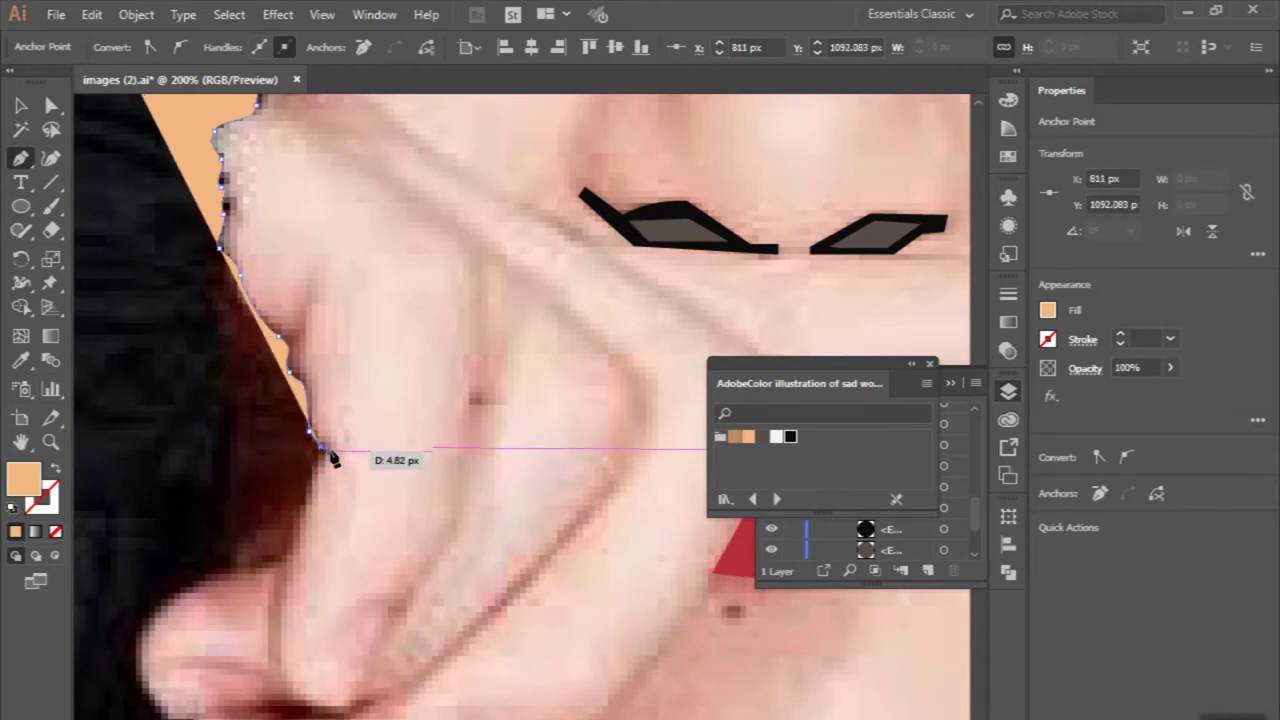
{"action": "left_click_drag", "start_coordinate": [295, 508], "coordinate": [300, 523]}
{"action": "mouse_move", "coordinate": [232, 562]}
{"action": "left_mouse_down"}
{"action": "mouse_move", "coordinate": [190, 604]}
{"action": "mouse_move", "coordinate": [157, 600]}
{"action": "left_mouse_up"}
Curve the outline around the fingertips and the lower knuckle.
{"action": "scroll", "coordinate": [135, 648], "scroll_direction": "down", "scroll_amount": 3}
{"action": "scroll", "coordinate": [157, 600], "scroll_direction": "down", "scroll_amount": 2}
{"action": "left_click_drag", "start_coordinate": [195, 550], "coordinate": [178, 622]}
{"action": "scroll", "coordinate": [178, 622], "scroll_direction": "down", "scroll_amount": 2}
{"action": "left_click_drag", "start_coordinate": [182, 533], "coordinate": [248, 545]}
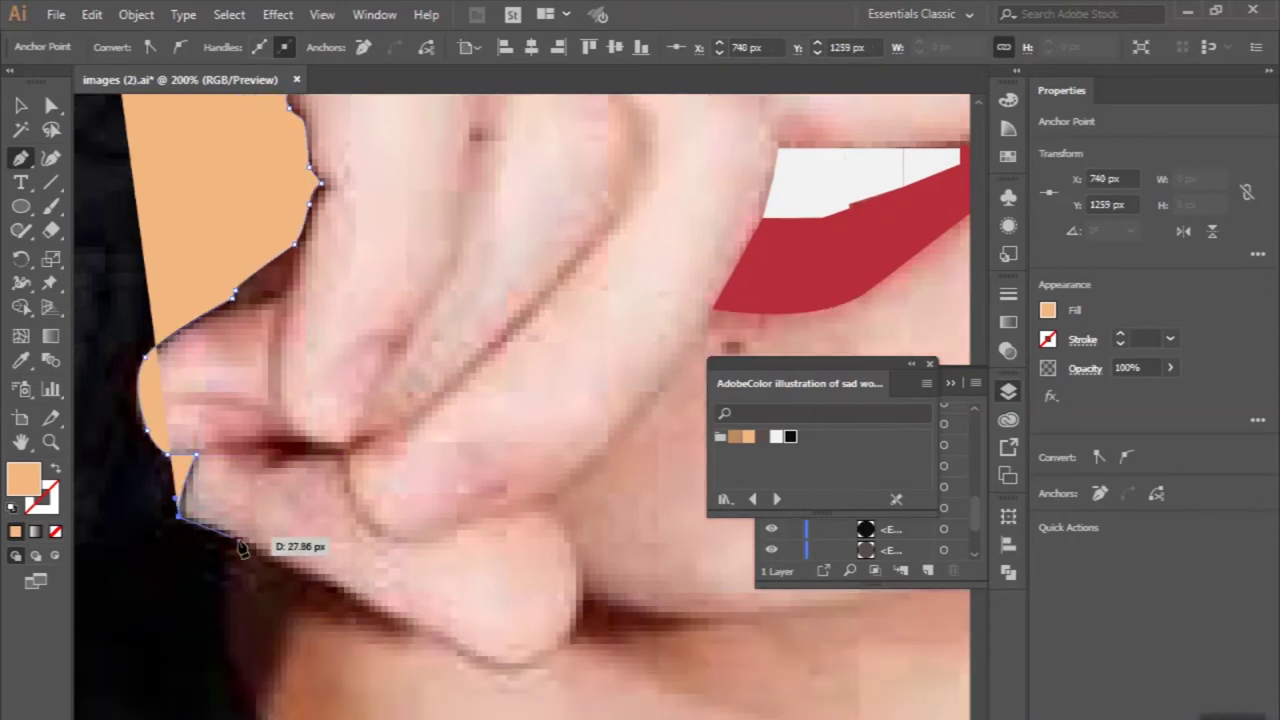
{"action": "left_click_drag", "start_coordinate": [296, 580], "coordinate": [300, 586]}
{"action": "scroll", "coordinate": [300, 586], "scroll_direction": "down", "scroll_amount": 2}
{"action": "mouse_move", "coordinate": [361, 482]}
{"action": "left_mouse_down"}
{"action": "mouse_move", "coordinate": [362, 512]}
{"action": "mouse_move", "coordinate": [286, 485]}
{"action": "left_mouse_up"}
{"action": "scroll", "coordinate": [214, 600], "scroll_direction": "down", "scroll_amount": 1}
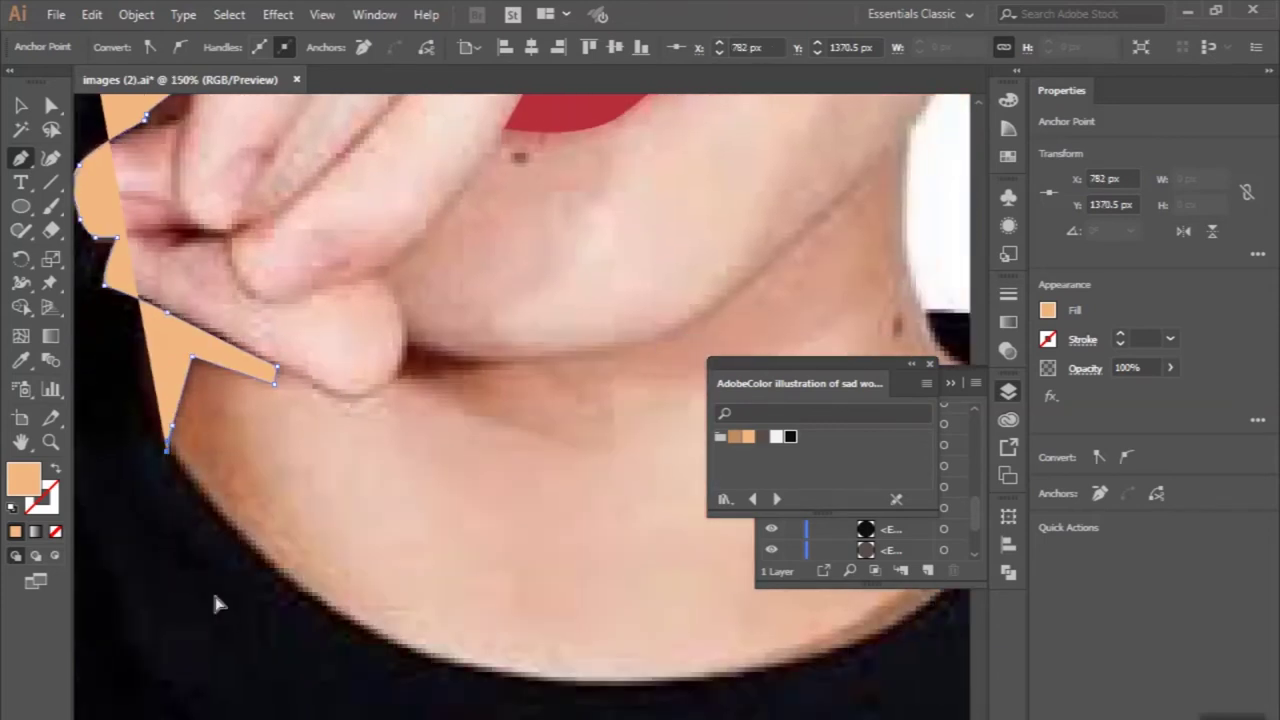
Trace the outline along the jaw, neckline and collar edge.
{"action": "left_click", "coordinate": [246, 561]}
{"action": "left_click", "coordinate": [350, 616]}
{"action": "left_click", "coordinate": [454, 676]}
{"action": "scroll", "coordinate": [453, 683], "scroll_direction": "right", "scroll_amount": 1}
{"action": "scroll", "coordinate": [453, 683], "scroll_direction": "right", "scroll_amount": 3}
{"action": "left_click_drag", "start_coordinate": [419, 690], "coordinate": [528, 677]}
{"action": "left_click", "coordinate": [540, 667]}
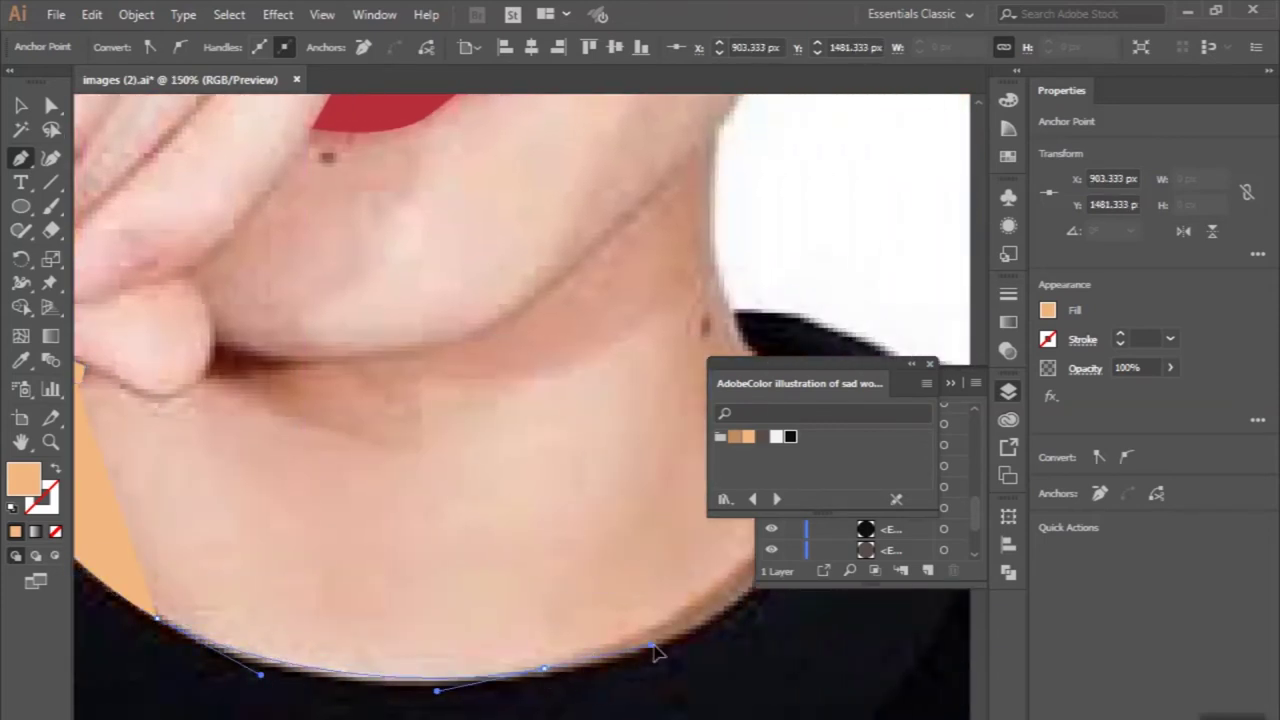
{"action": "left_click", "coordinate": [662, 645]}
{"action": "scroll", "coordinate": [668, 654], "scroll_direction": "right", "scroll_amount": 3}
Extend the outline up the neck and jaw toward the earring, swapping fill and stroke.
{"action": "left_click", "coordinate": [614, 522]}
{"action": "left_click", "coordinate": [626, 404]}
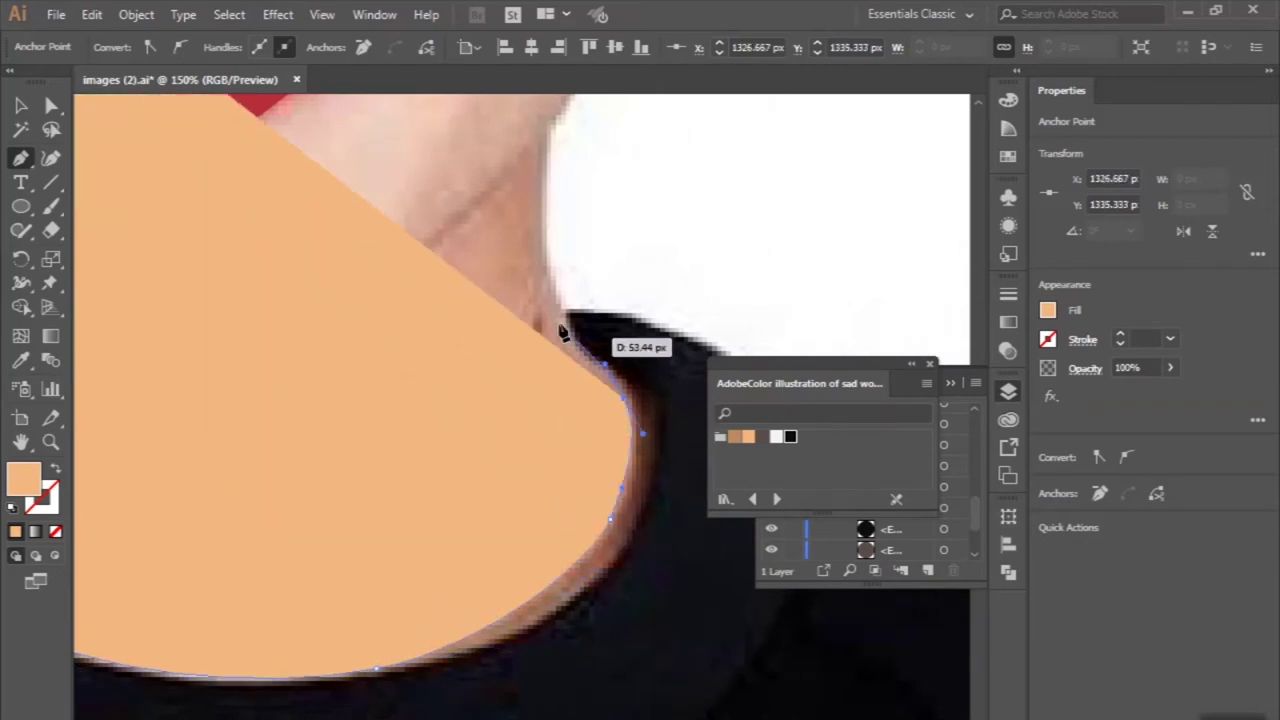
{"action": "scroll", "coordinate": [553, 298], "scroll_direction": "up", "scroll_amount": 2}
{"action": "left_click", "coordinate": [549, 336]}
{"action": "left_click", "coordinate": [547, 223]}
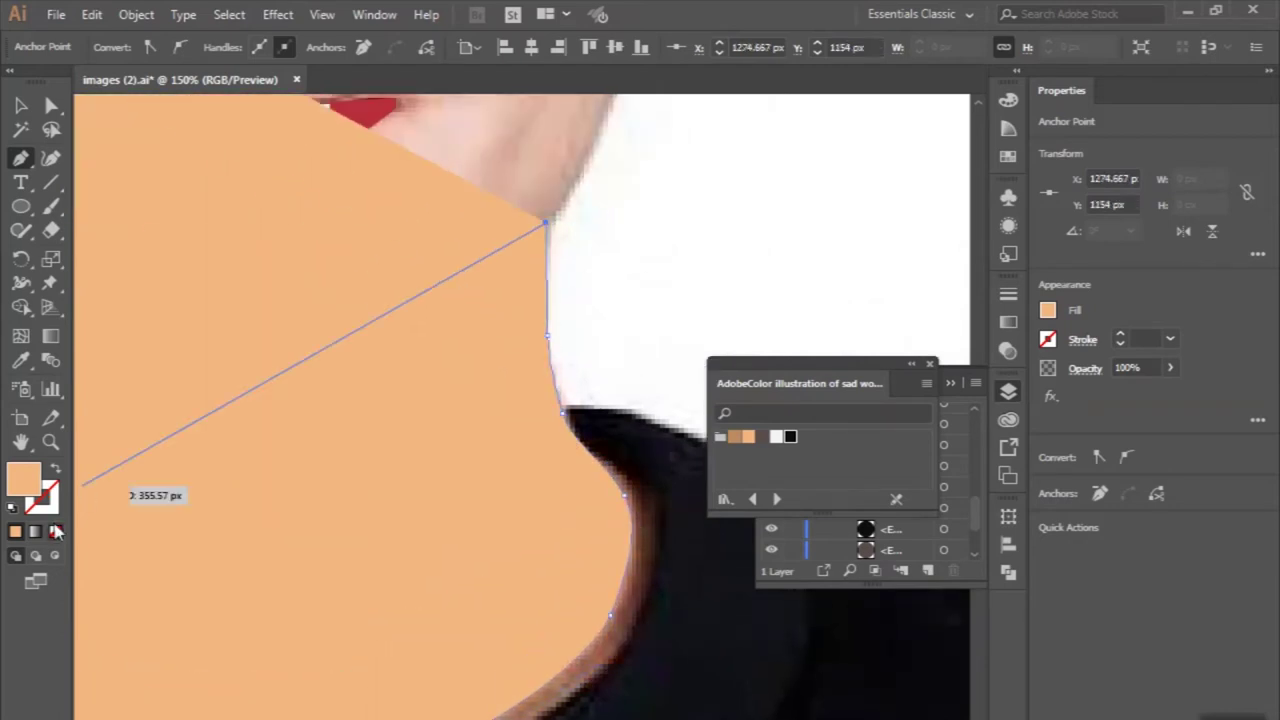
{"action": "key", "text": "shift+x"}
{"action": "scroll", "coordinate": [540, 240], "scroll_direction": "up", "scroll_amount": 2}
{"action": "left_click", "coordinate": [604, 224]}
{"action": "scroll", "coordinate": [629, 175], "scroll_direction": "up", "scroll_amount": 2}
{"action": "left_click", "coordinate": [648, 191]}
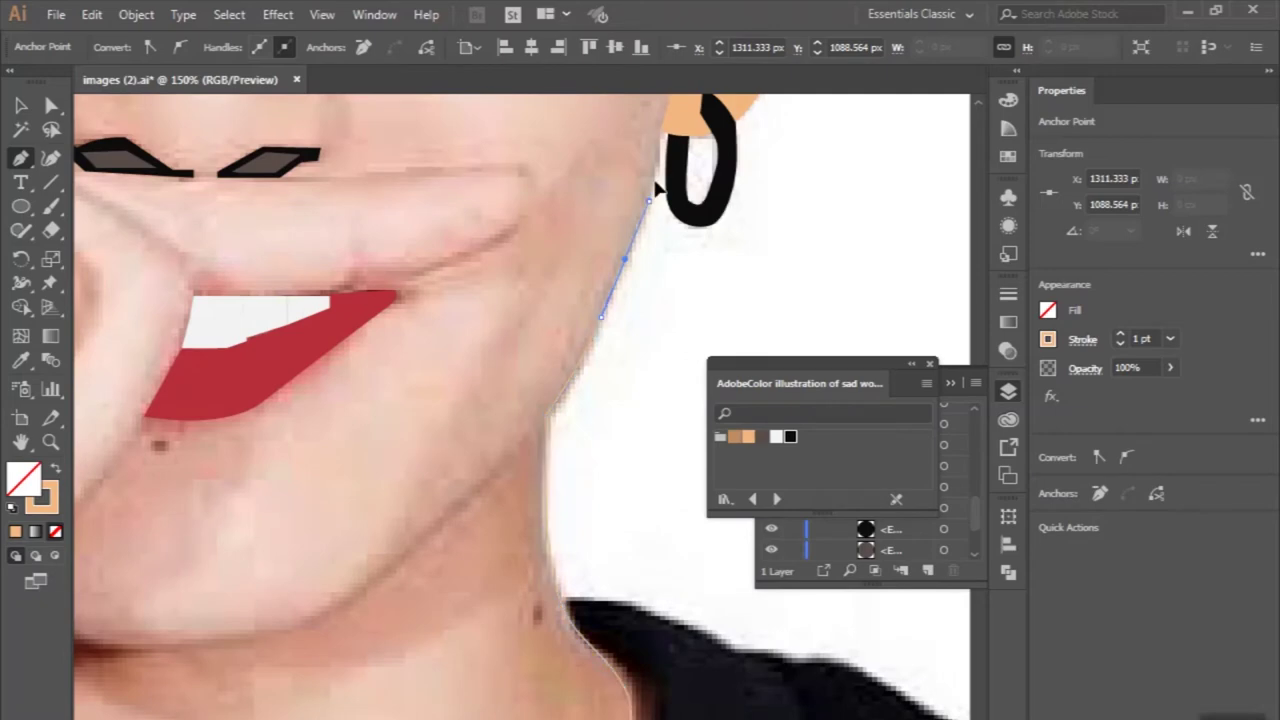
Close the face outline with anchors over the top of the hair and down the head's left side.
{"action": "scroll", "coordinate": [660, 180], "scroll_direction": "up", "scroll_amount": 1}
{"action": "scroll", "coordinate": [690, 172], "scroll_direction": "up", "scroll_amount": 3}
{"action": "scroll", "coordinate": [690, 260], "scroll_direction": "up", "scroll_amount": 3}
{"action": "scroll", "coordinate": [690, 260], "scroll_direction": "down", "scroll_amount": 3}
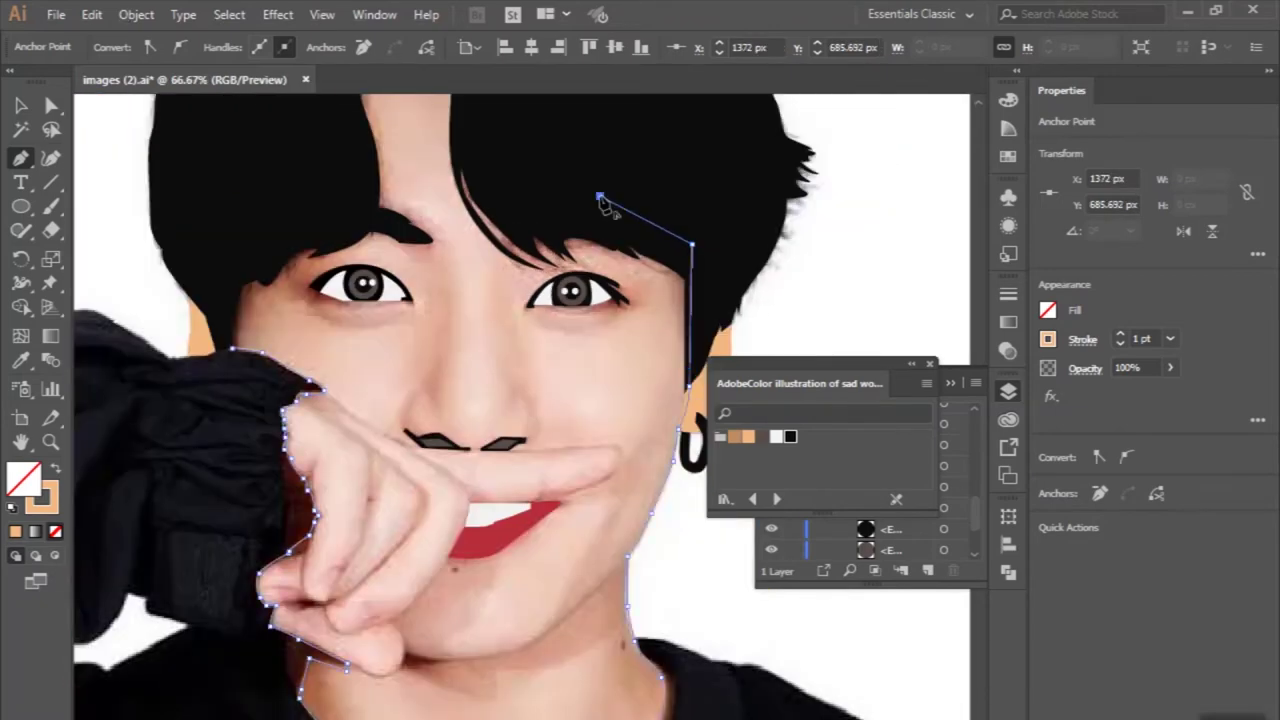
{"action": "left_click", "coordinate": [600, 198]}
{"action": "scroll", "coordinate": [600, 198], "scroll_direction": "up", "scroll_amount": 2}
{"action": "left_click", "coordinate": [503, 155]}
{"action": "left_click", "coordinate": [320, 205]}
{"action": "left_click", "coordinate": [248, 383]}
{"action": "left_click", "coordinate": [232, 430]}
{"action": "left_click_drag", "start_coordinate": [232, 492], "coordinate": [235, 497]}
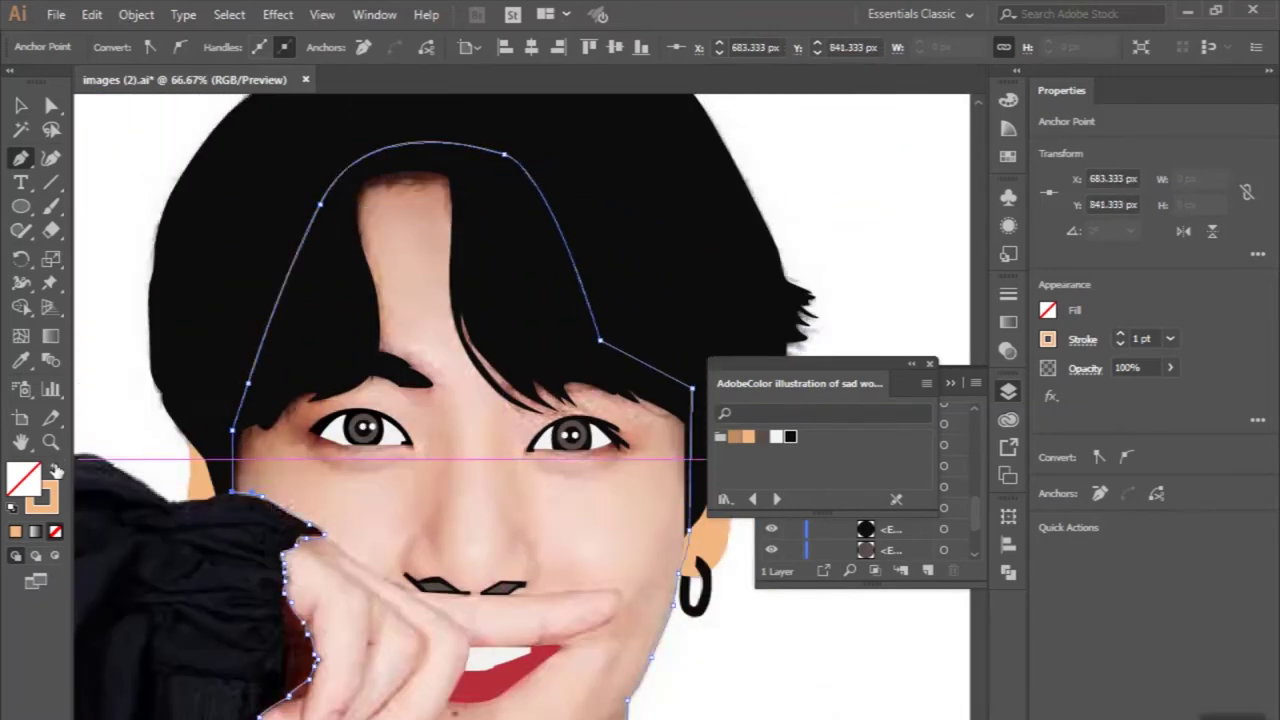
Give the closed face-and-neck shape an orange skin fill with no outline.
{"action": "key", "text": "shift+x"}
{"action": "key", "text": "v"}
{"action": "key", "text": "shift+x"}
{"action": "scroll", "coordinate": [437, 366], "scroll_direction": "down", "scroll_amount": 2}
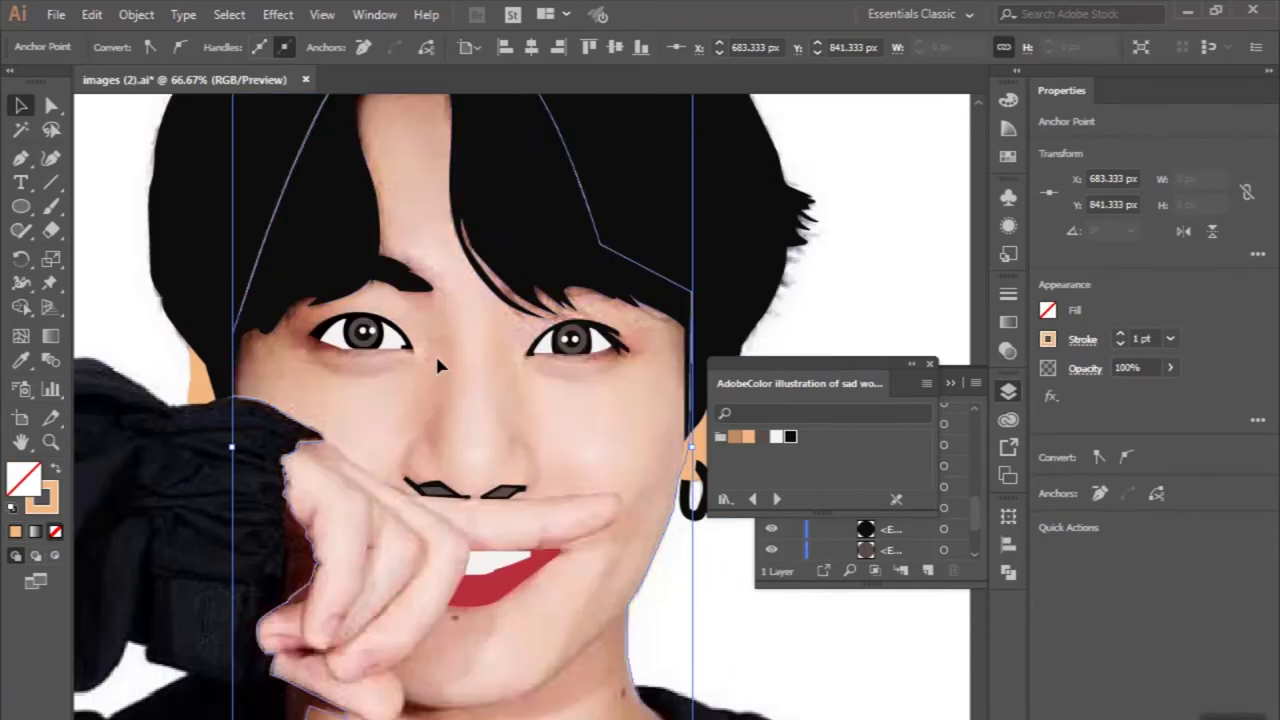
{"action": "key", "text": "F7"}
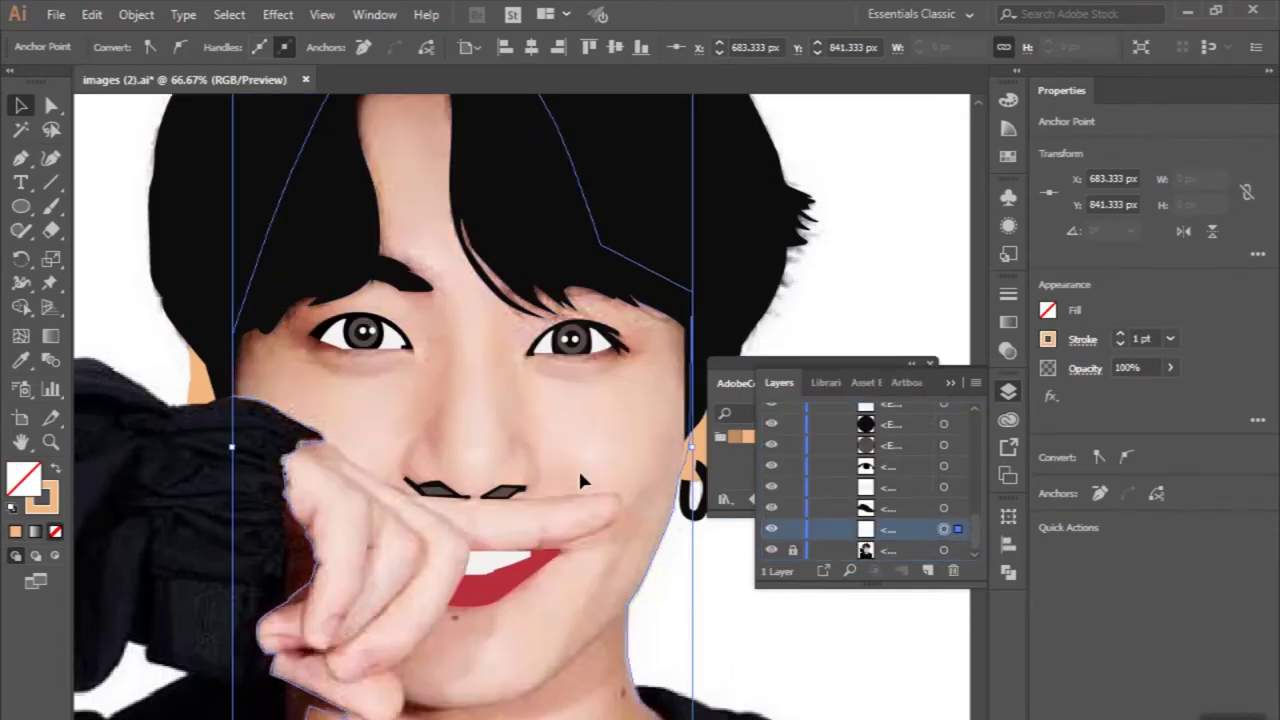
{"action": "key", "text": "shift+x"}
{"action": "key", "text": "ctrl+minus"}
{"action": "key", "text": "ctrl+minus"}
{"action": "key", "text": "ctrl+plus"}
{"action": "key", "text": "ctrl+plus"}
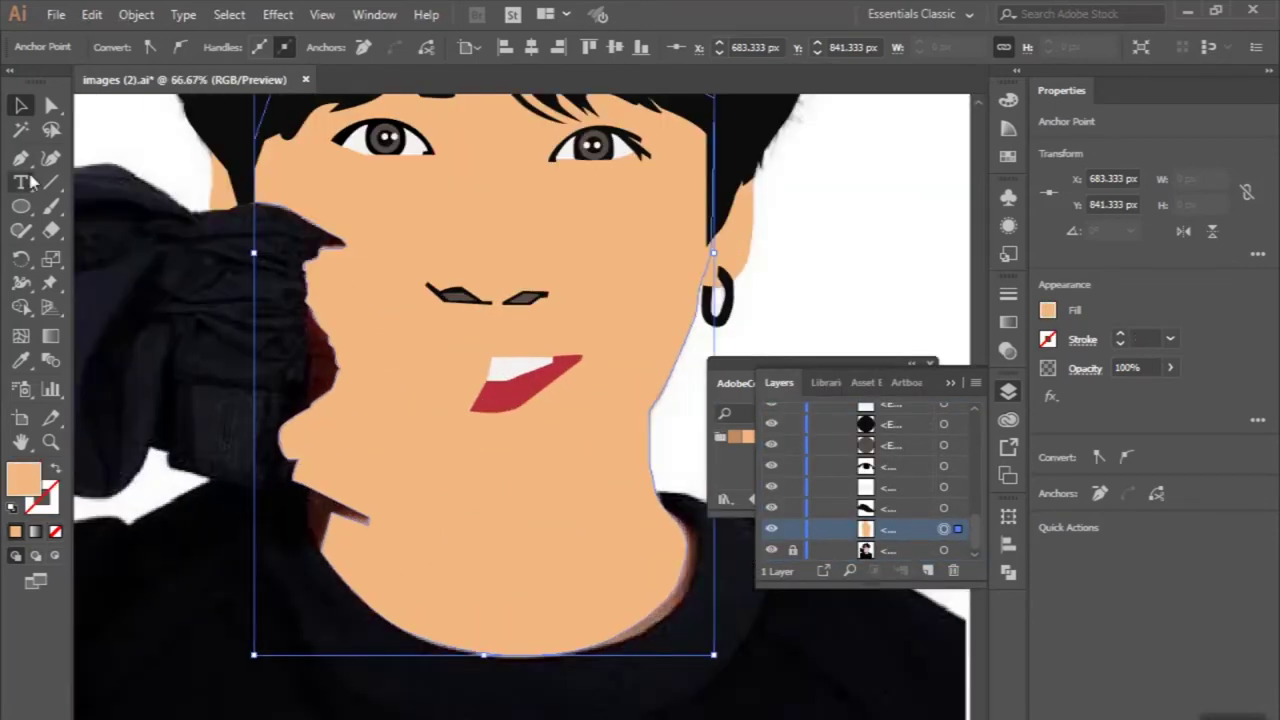
Start a new no-fill Pen path along the hand's edge.
{"action": "left_click", "coordinate": [22, 158]}
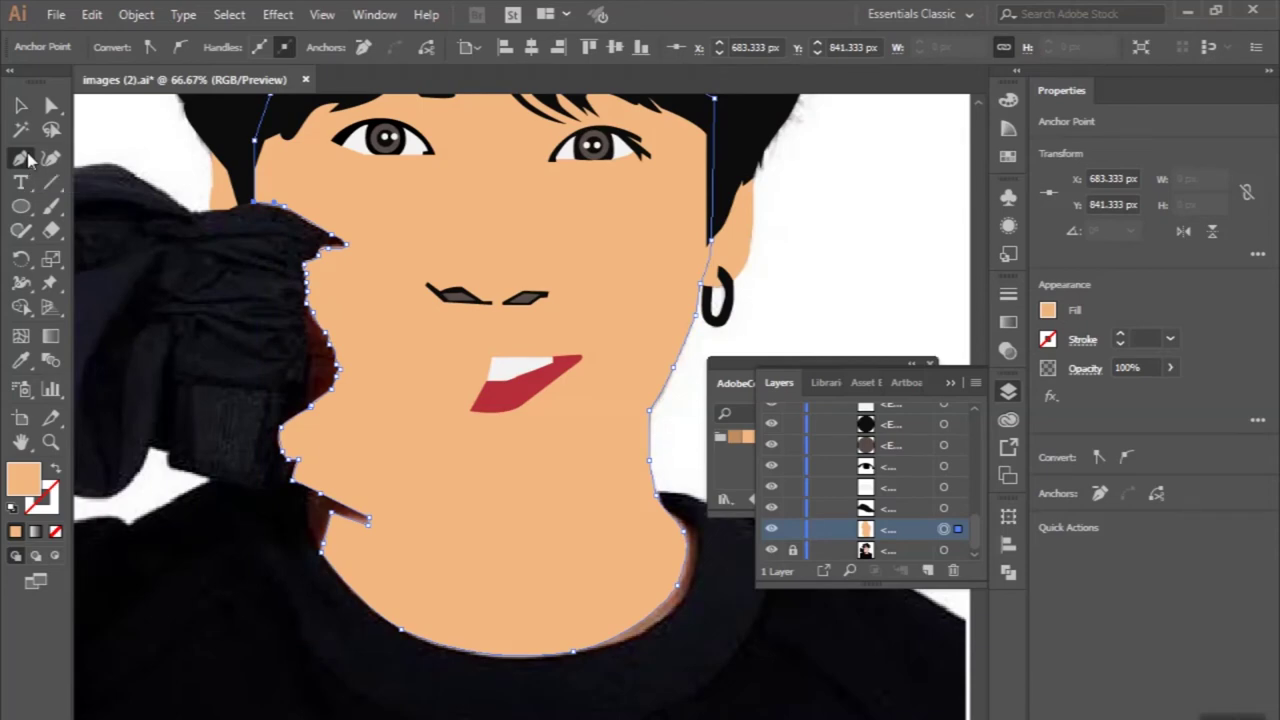
{"action": "left_click", "coordinate": [57, 470]}
{"action": "scroll", "coordinate": [330, 372], "scroll_direction": "up", "scroll_amount": 3}
{"action": "left_click", "coordinate": [271, 186]}
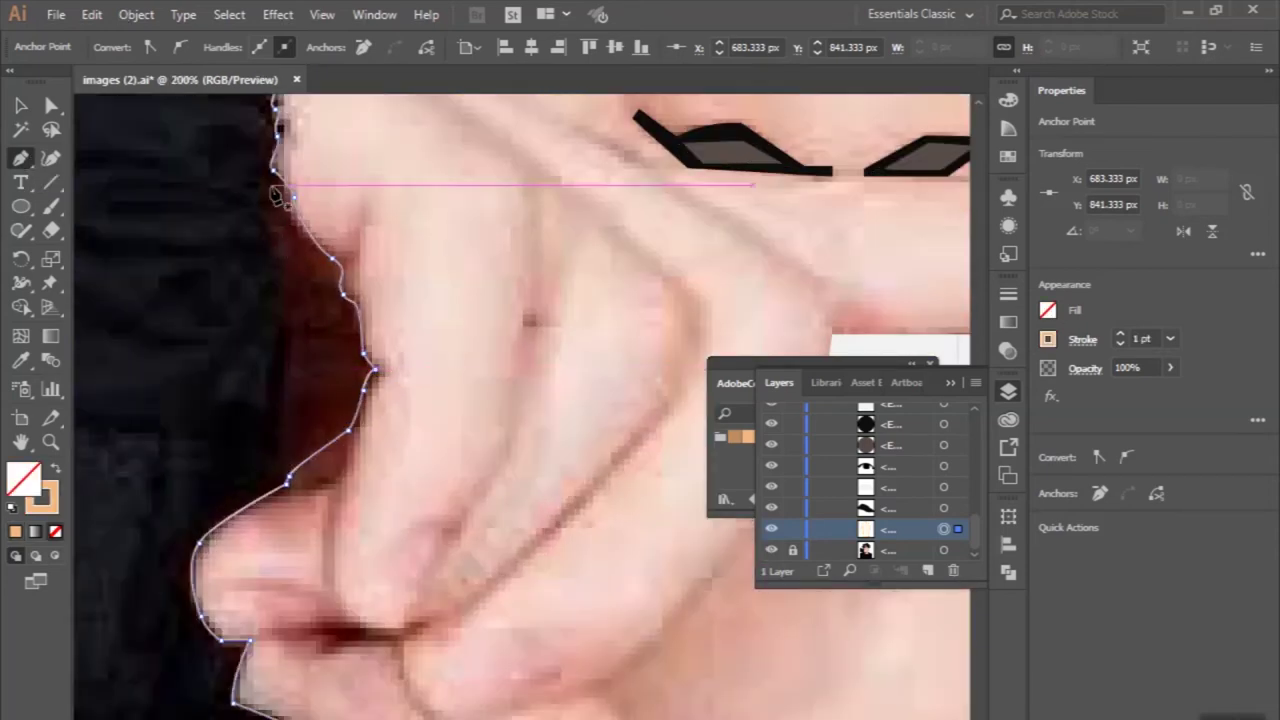
Trace the hand's edge and finger, filling the shape dark grey.
{"action": "left_click", "coordinate": [285, 252]}
{"action": "left_click", "coordinate": [287, 370]}
{"action": "left_click", "coordinate": [279, 440]}
{"action": "left_click_drag", "start_coordinate": [370, 405], "coordinate": [392, 258]}
{"action": "scroll", "coordinate": [260, 245], "scroll_direction": "down", "scroll_amount": 1}
{"action": "scroll", "coordinate": [260, 245], "scroll_direction": "down", "scroll_amount": 1}
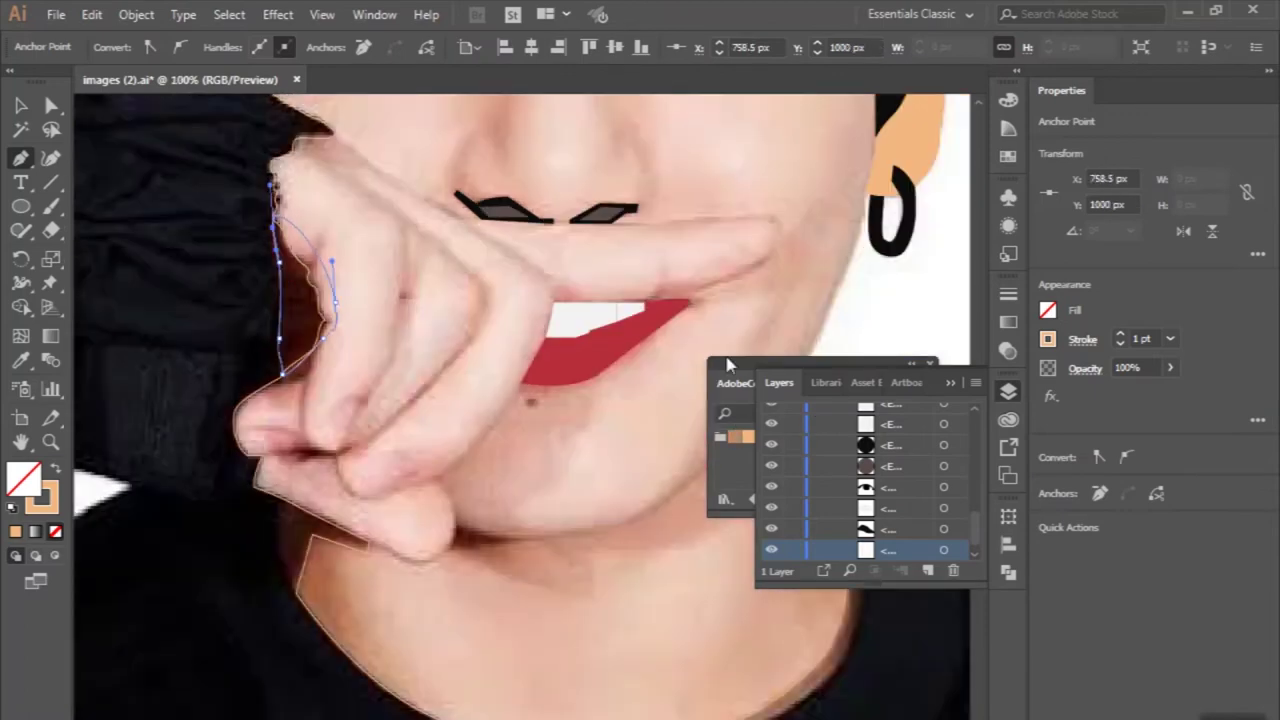
{"action": "left_click", "coordinate": [735, 383]}
{"action": "left_click", "coordinate": [614, 400]}
Select the hand shadow shape and set its fill to None.
{"action": "key", "text": "v"}
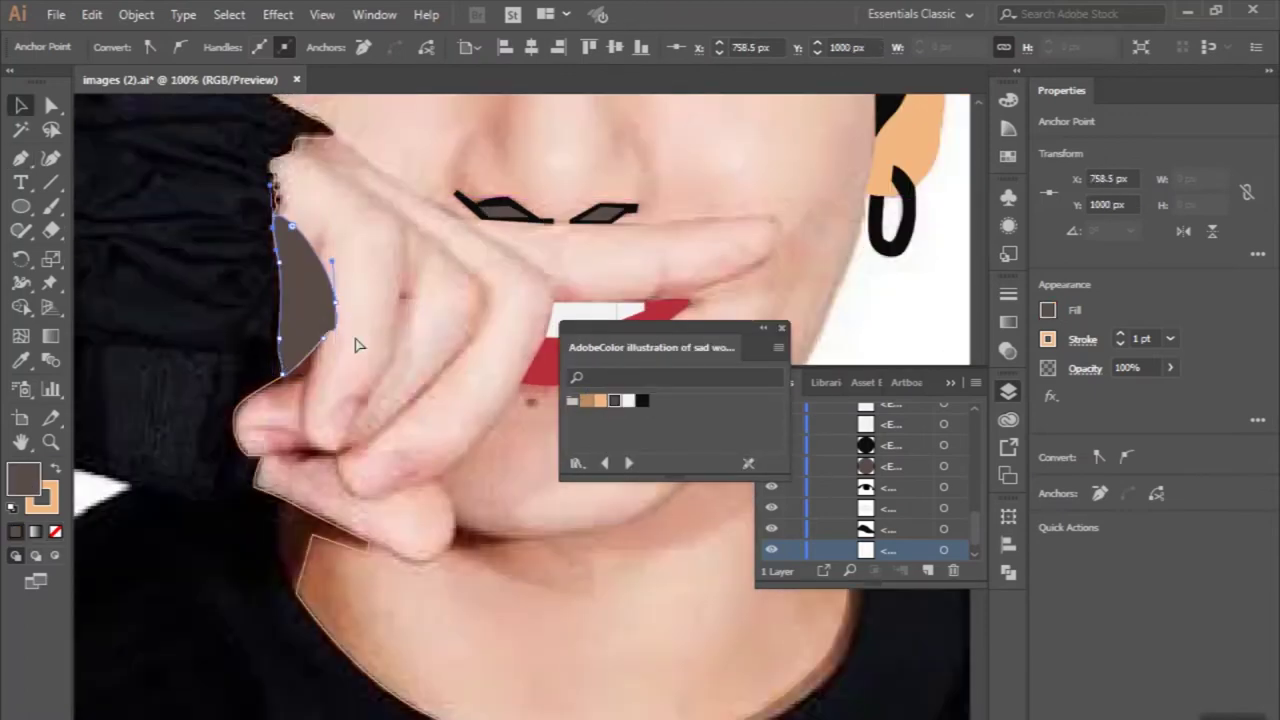
{"action": "left_click", "coordinate": [886, 528]}
{"action": "left_click", "coordinate": [55, 530]}
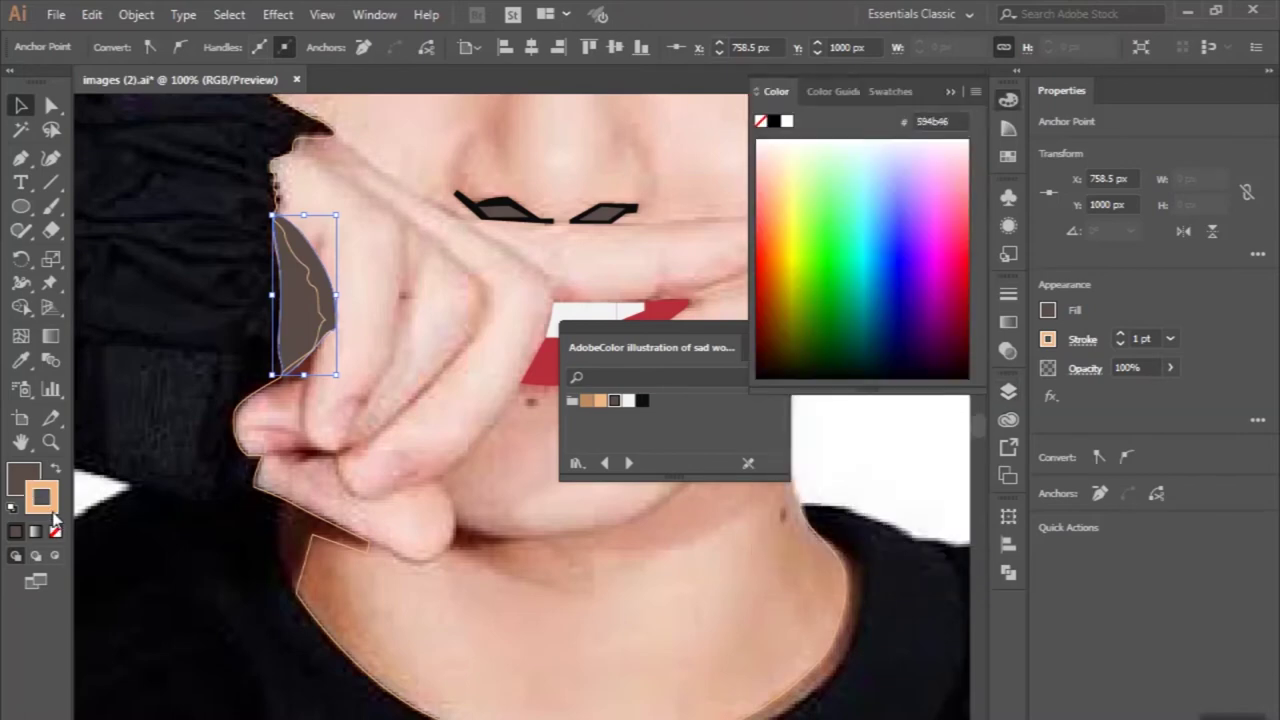
{"action": "scroll", "coordinate": [358, 430], "scroll_direction": "down", "scroll_amount": 1}
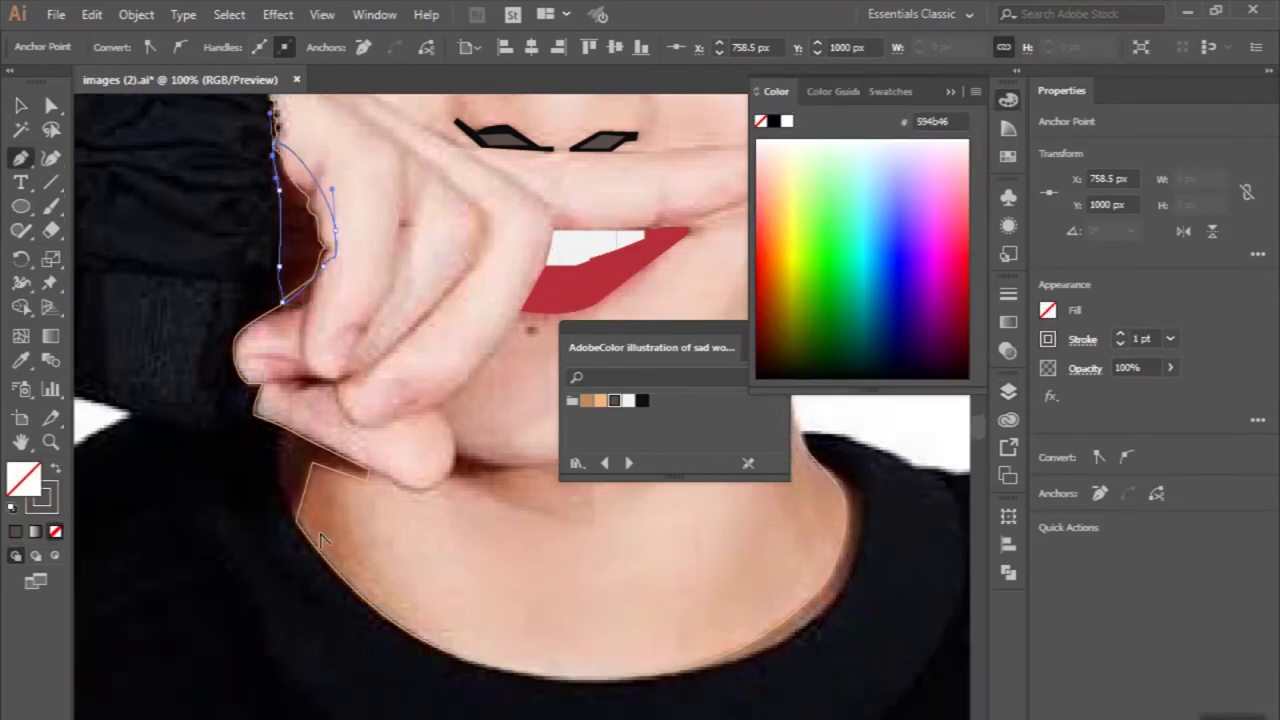
{"action": "scroll", "coordinate": [322, 541], "scroll_direction": "up", "scroll_amount": 1}
Outline the shadow under the chin and target that path in the Layers panel.
{"action": "left_click", "coordinate": [237, 318]}
{"action": "left_click", "coordinate": [237, 435]}
{"action": "left_click", "coordinate": [272, 510]}
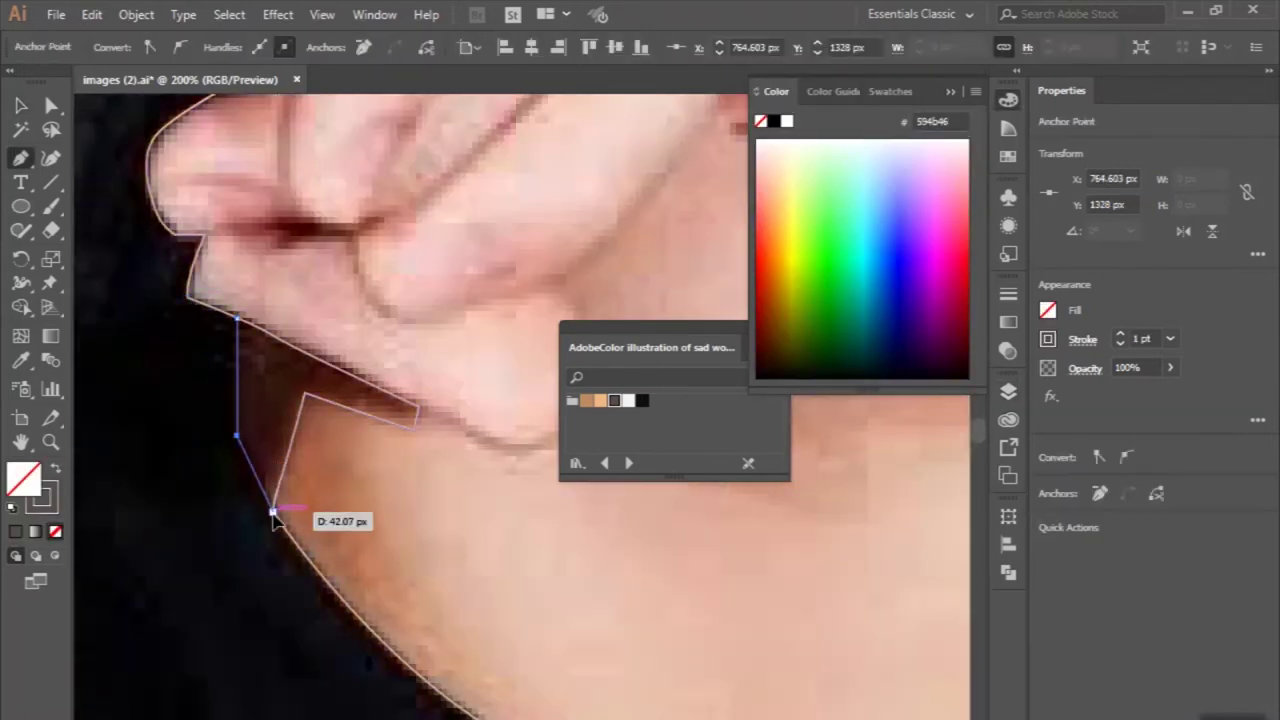
{"action": "left_click", "coordinate": [425, 415]}
{"action": "scroll", "coordinate": [240, 322], "scroll_direction": "down", "scroll_amount": 1}
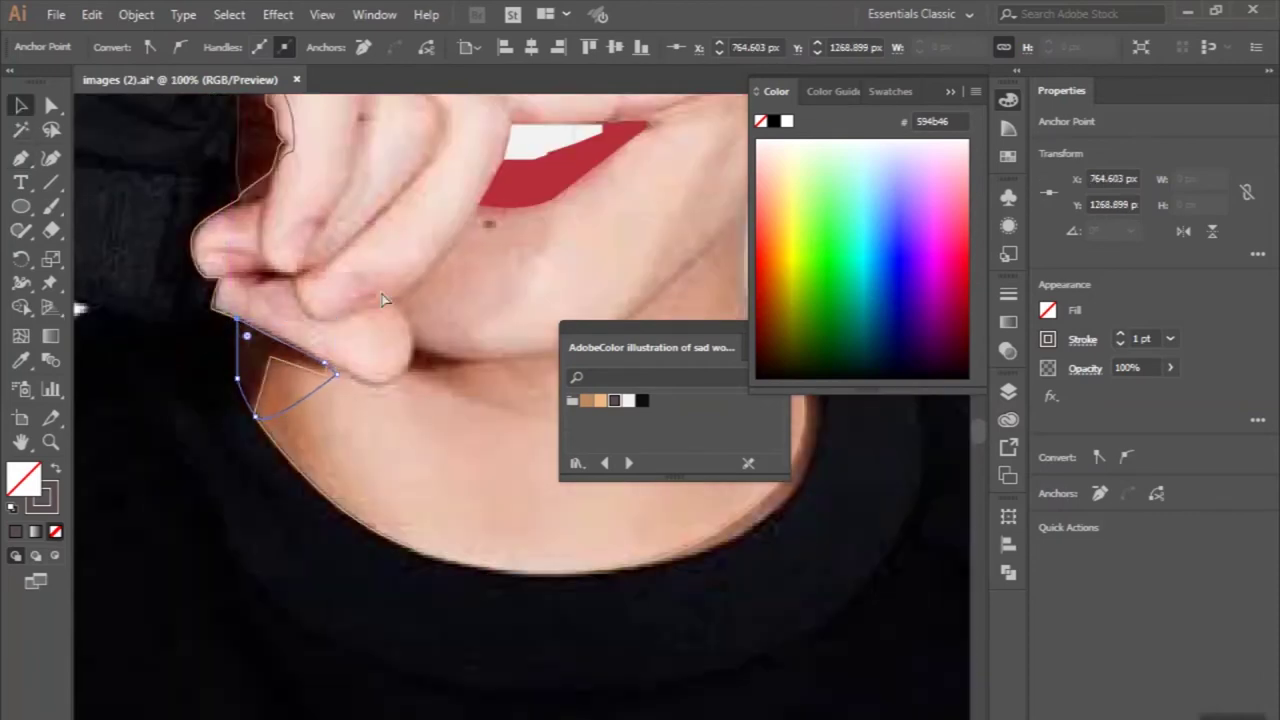
{"action": "left_click", "coordinate": [1010, 392]}
{"action": "scroll", "coordinate": [865, 480], "scroll_direction": "down", "scroll_amount": 1}
{"action": "left_click", "coordinate": [880, 528]}
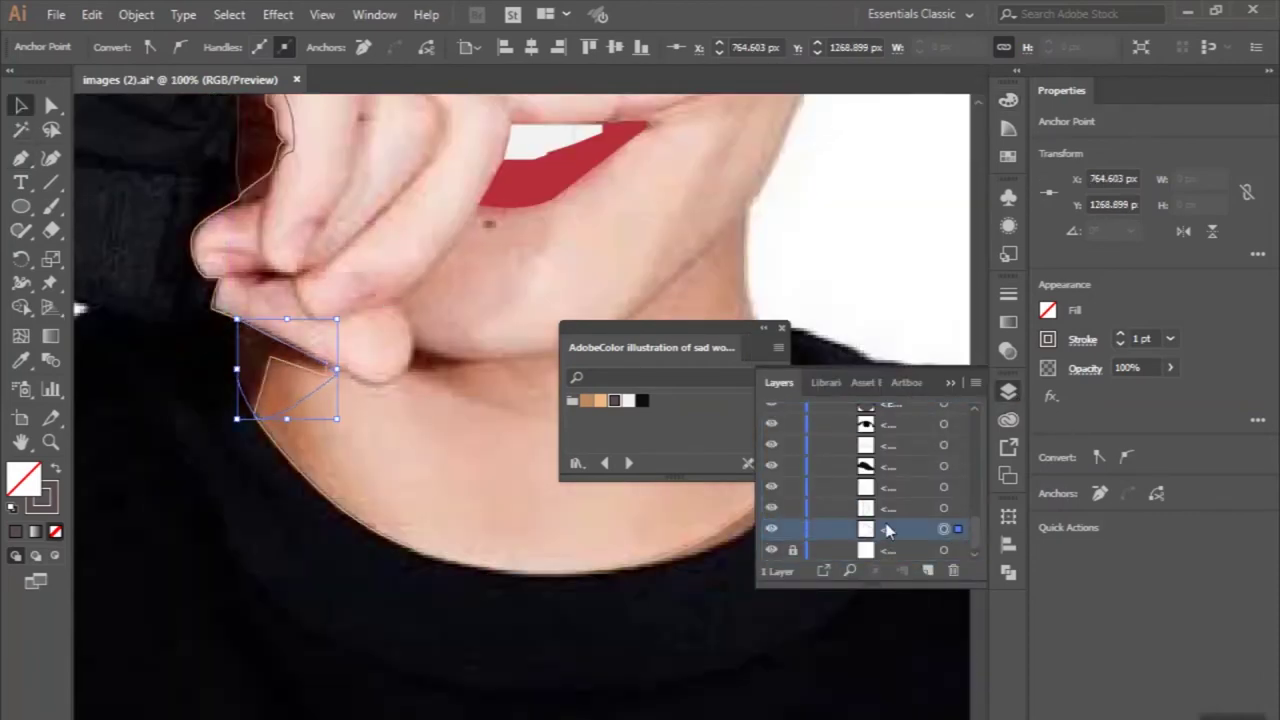
{"action": "left_click", "coordinate": [424, 473]}
Draw a curved shadow path beneath the thumb.
{"action": "key", "text": "p"}
{"action": "scroll", "coordinate": [424, 473], "scroll_direction": "up", "scroll_amount": 3}
{"action": "scroll", "coordinate": [230, 330], "scroll_direction": "up", "scroll_amount": 2}
{"action": "left_click_drag", "start_coordinate": [226, 315], "coordinate": [203, 367]}
{"action": "left_click_drag", "start_coordinate": [366, 340], "coordinate": [267, 320]}
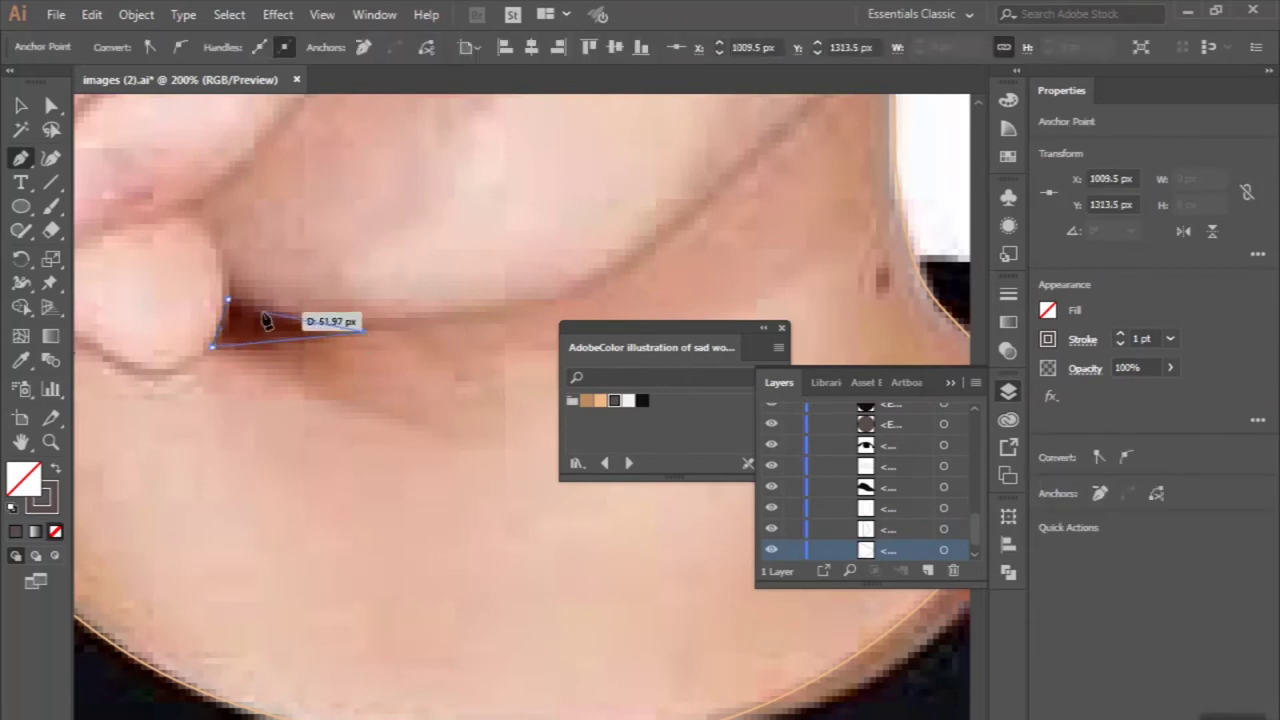
Trace and close the neck outline along the collar, then move it above the locked photo.
{"action": "scroll", "coordinate": [332, 438], "scroll_direction": "down", "scroll_amount": 1, "text": "alt"}
{"action": "scroll", "coordinate": [894, 509], "scroll_direction": "down", "scroll_amount": 2}
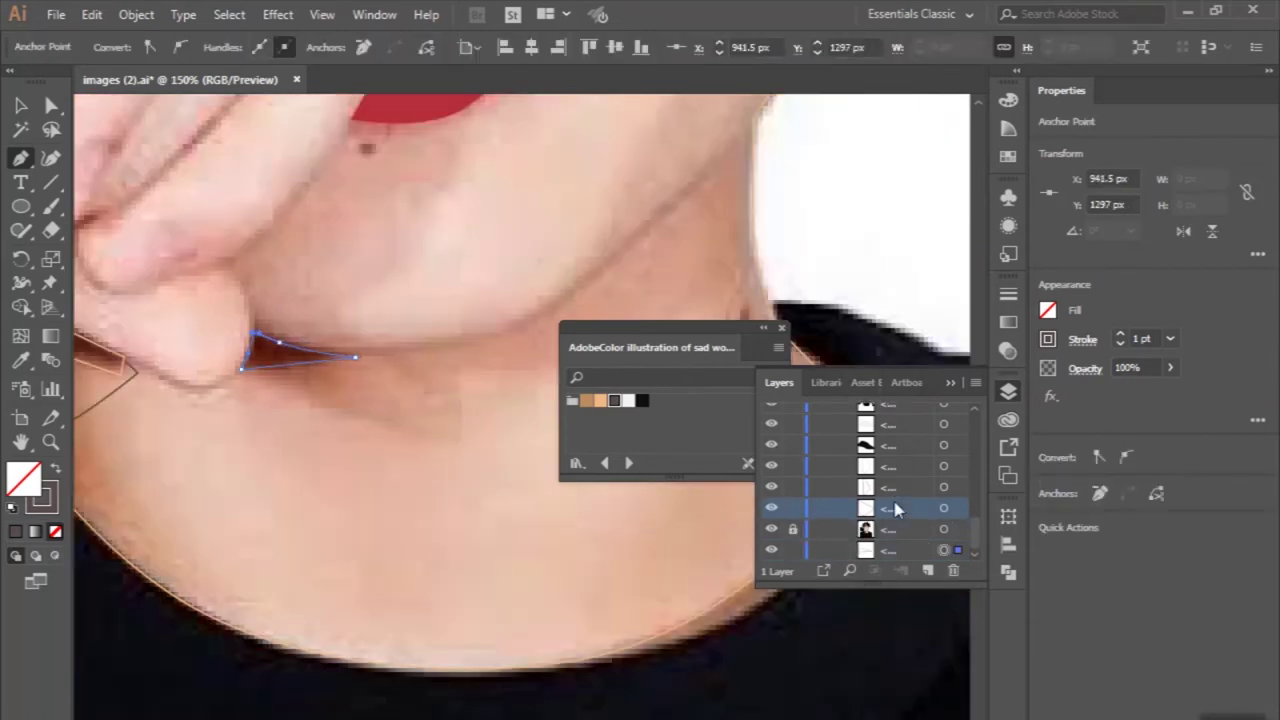
{"action": "scroll", "coordinate": [357, 428], "scroll_direction": "down", "scroll_amount": 2, "text": "alt"}
{"action": "scroll", "coordinate": [471, 500], "scroll_direction": "down", "scroll_amount": 1}
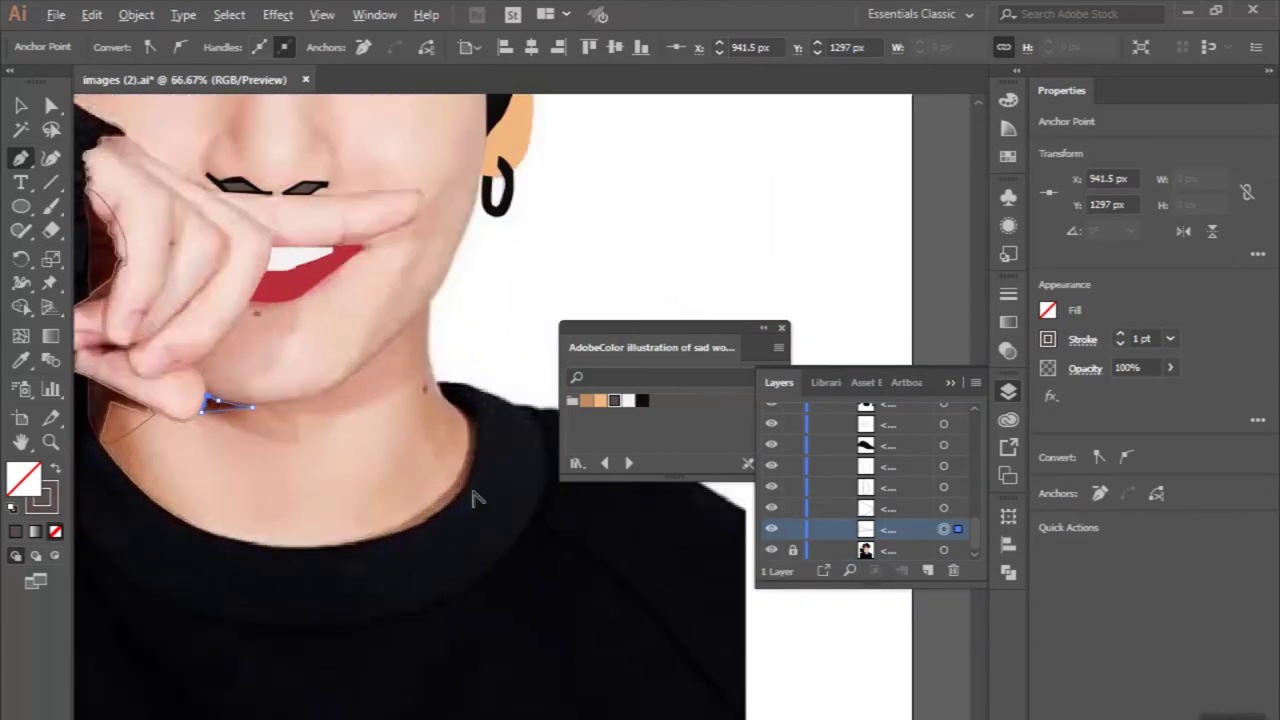
{"action": "scroll", "coordinate": [414, 277], "scroll_direction": "up", "scroll_amount": 2, "text": "alt"}
{"action": "mouse_move", "coordinate": [405, 282]}
{"action": "left_mouse_down"}
{"action": "mouse_move", "coordinate": [486, 333]}
{"action": "mouse_move", "coordinate": [474, 314]}
{"action": "left_mouse_up"}
{"action": "scroll", "coordinate": [472, 312], "scroll_direction": "up", "scroll_amount": 2, "text": "alt"}
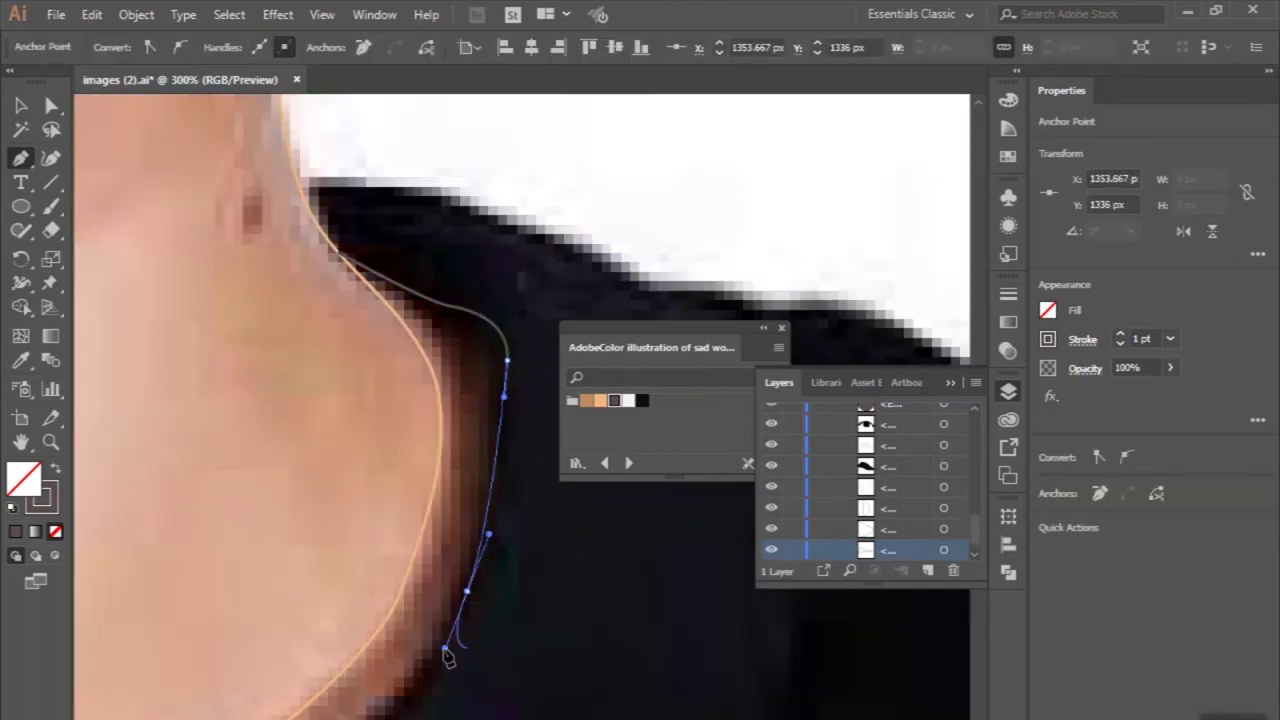
{"action": "scroll", "coordinate": [447, 655], "scroll_direction": "down", "scroll_amount": 1, "text": "alt"}
{"action": "left_click_drag", "start_coordinate": [149, 537], "coordinate": [207, 620]}
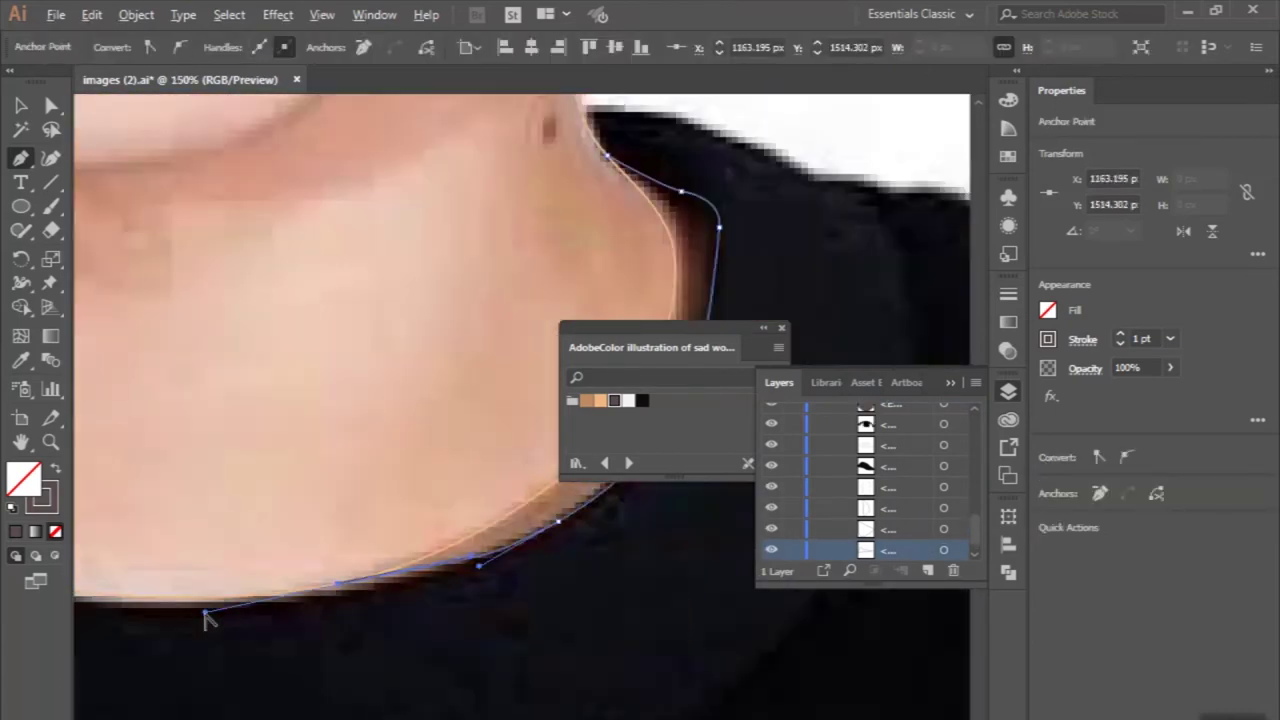
{"action": "scroll", "coordinate": [205, 620], "scroll_direction": "down", "scroll_amount": 1, "text": "alt"}
{"action": "left_click_drag", "start_coordinate": [432, 270], "coordinate": [442, 272]}
{"action": "left_click_drag", "start_coordinate": [884, 557], "coordinate": [898, 531]}
{"action": "scroll", "coordinate": [440, 482], "scroll_direction": "down", "scroll_amount": 3, "text": "alt"}
Begin a nose outline at the eyebrow, curving down the bridge to the tip.
{"action": "key", "text": "v"}
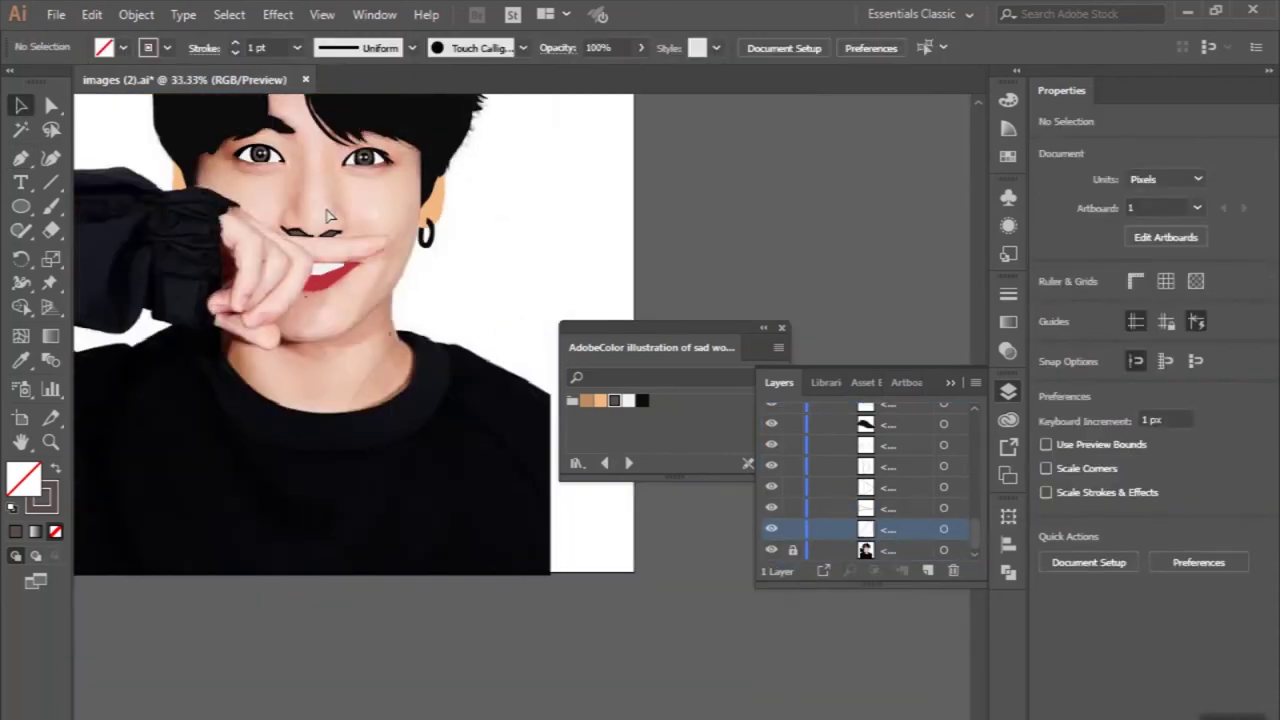
{"action": "scroll", "coordinate": [306, 520], "scroll_direction": "down", "scroll_amount": 1, "text": "alt"}
{"action": "left_click", "coordinate": [21, 160]}
{"action": "scroll", "coordinate": [300, 250], "scroll_direction": "up", "scroll_amount": 1, "text": "alt"}
{"action": "scroll", "coordinate": [280, 220], "scroll_direction": "up", "scroll_amount": 1, "text": "alt"}
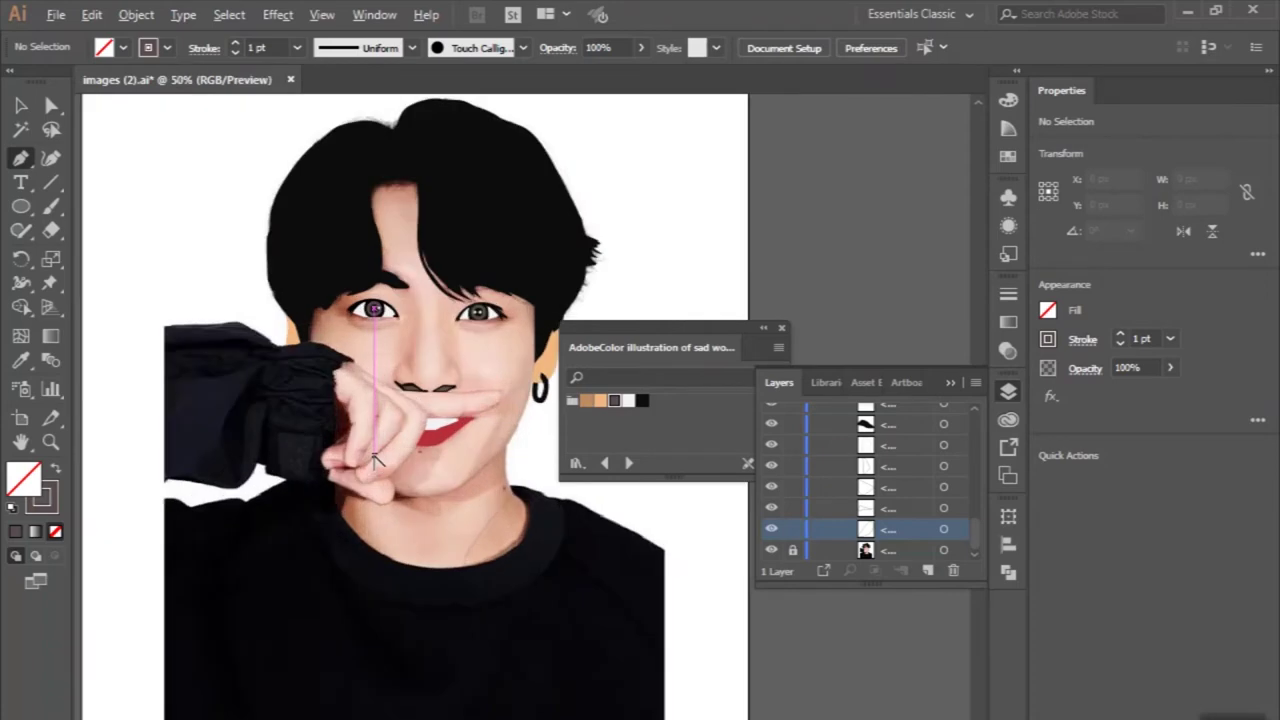
{"action": "scroll", "coordinate": [243, 186], "scroll_direction": "up", "scroll_amount": 1, "text": "alt"}
{"action": "scroll", "coordinate": [408, 183], "scroll_direction": "up", "scroll_amount": 1, "text": "alt"}
{"action": "left_click", "coordinate": [406, 172]}
{"action": "left_click_drag", "start_coordinate": [431, 292], "coordinate": [427, 326]}
{"action": "left_click", "coordinate": [406, 420]}
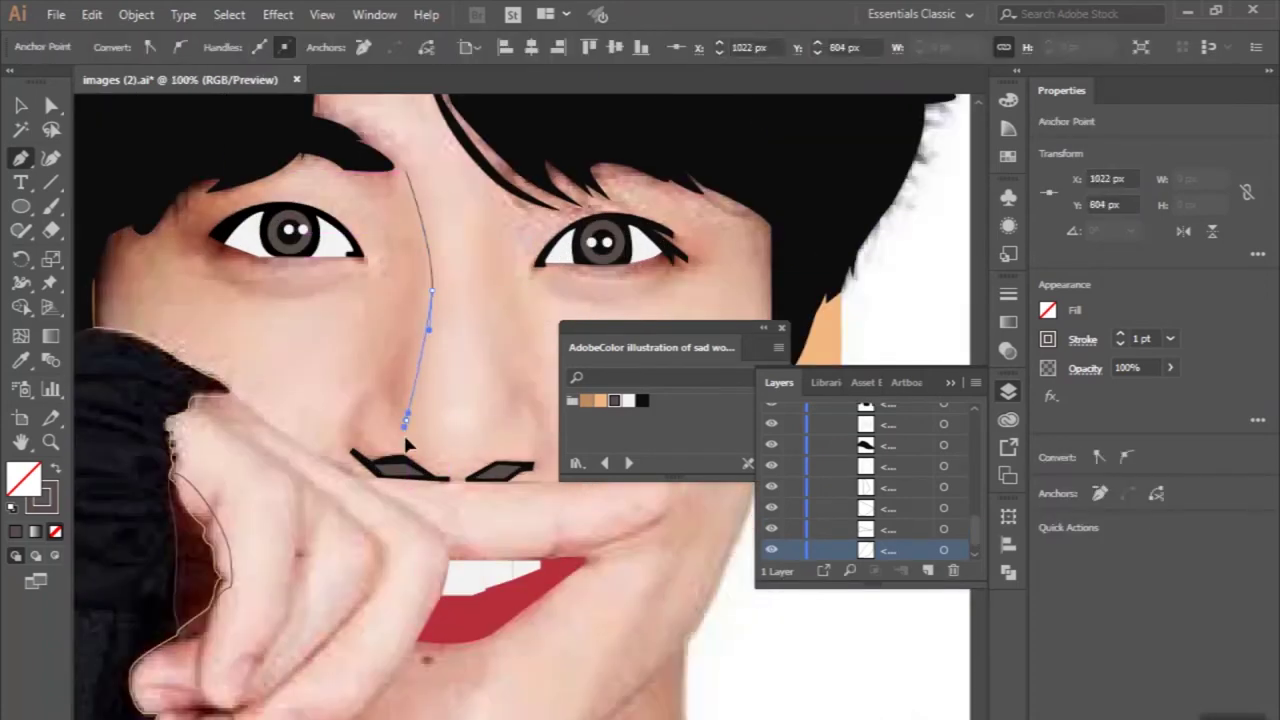
Curve the nose outline around the nostril, close it at the top, and deselect.
{"action": "scroll", "coordinate": [405, 428], "scroll_direction": "up", "scroll_amount": 1, "text": "alt"}
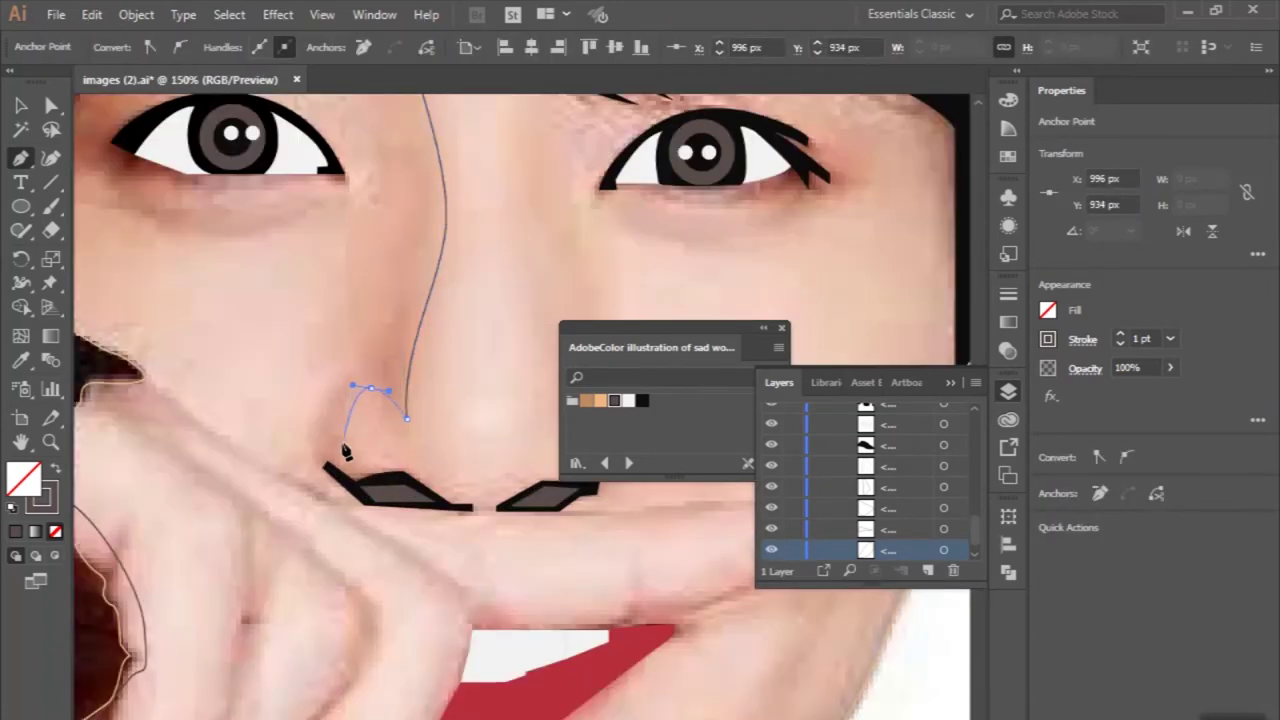
{"action": "left_click_drag", "start_coordinate": [398, 481], "coordinate": [410, 480]}
{"action": "left_click", "coordinate": [354, 490]}
{"action": "left_click", "coordinate": [316, 462]}
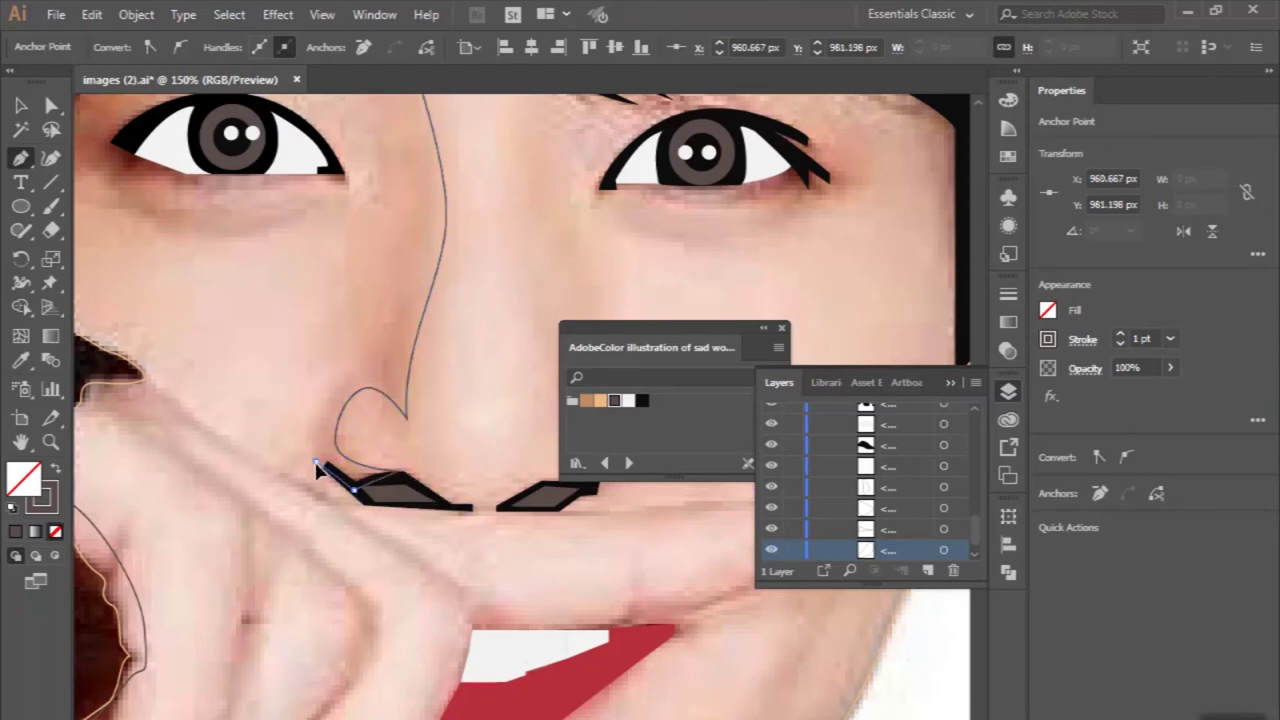
{"action": "scroll", "coordinate": [414, 198], "scroll_direction": "up", "scroll_amount": 3}
{"action": "left_click_drag", "start_coordinate": [378, 133], "coordinate": [459, 154]}
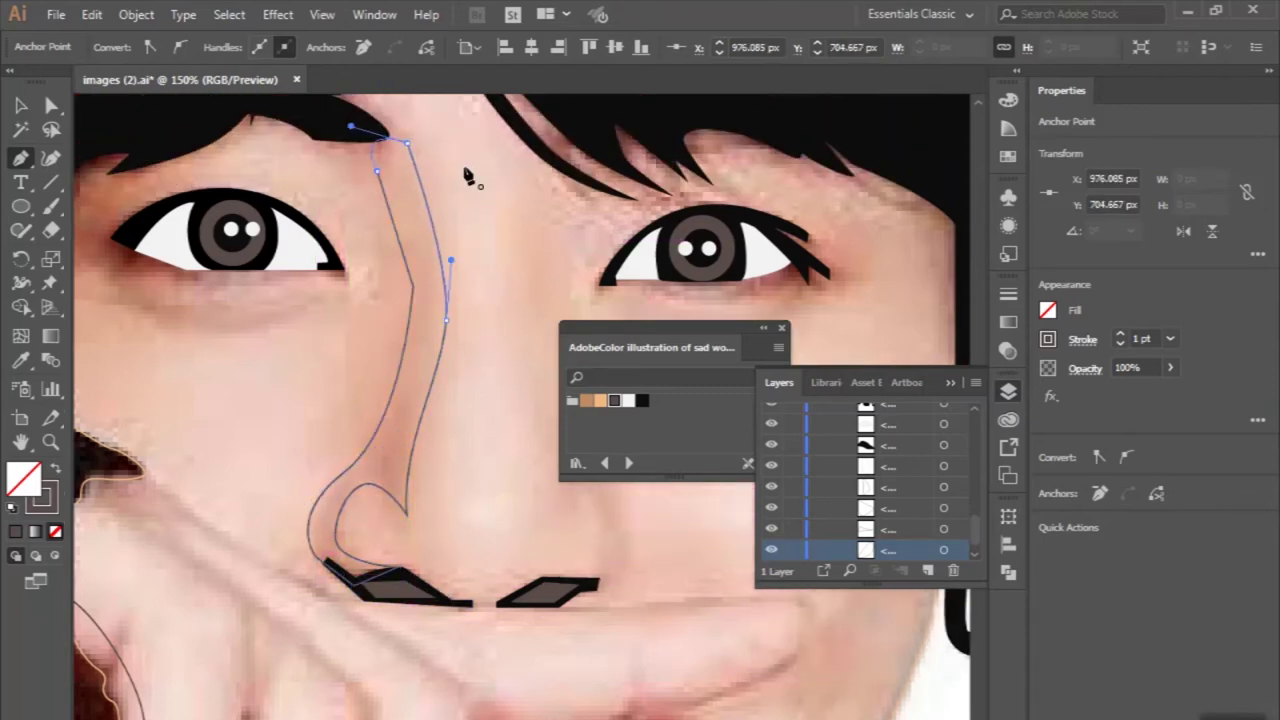
{"action": "key", "text": "ctrl+minus"}
{"action": "key", "text": "v"}
{"action": "key", "text": "ctrl+shift+a"}
Trace a closed shading outline down the nose's right side around the nostril, then deselect.
{"action": "key", "text": "ctrl+minus"}
{"action": "key", "text": "ctrl+minus"}
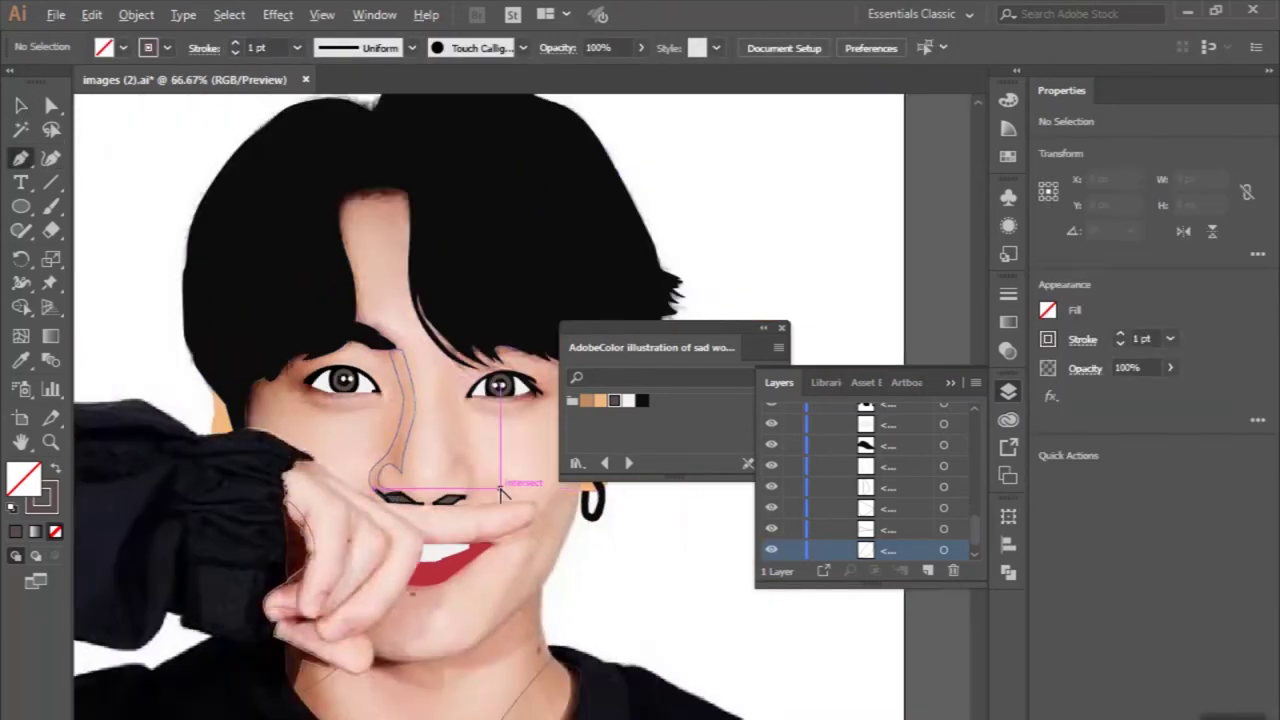
{"action": "scroll", "coordinate": [343, 333], "scroll_direction": "up", "scroll_amount": 3, "text": "alt"}
{"action": "key", "text": "p"}
{"action": "left_click_drag", "start_coordinate": [354, 437], "coordinate": [375, 497]}
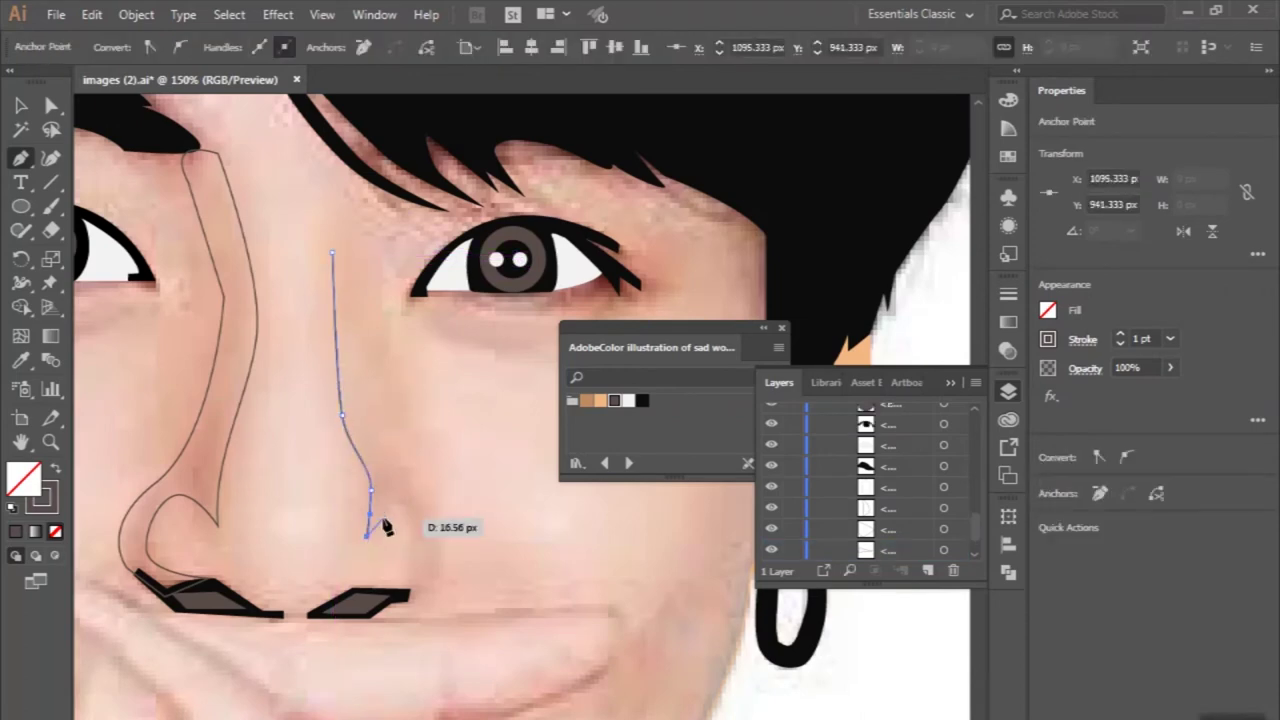
{"action": "left_click_drag", "start_coordinate": [437, 580], "coordinate": [421, 504]}
{"action": "left_click_drag", "start_coordinate": [376, 433], "coordinate": [419, 425]}
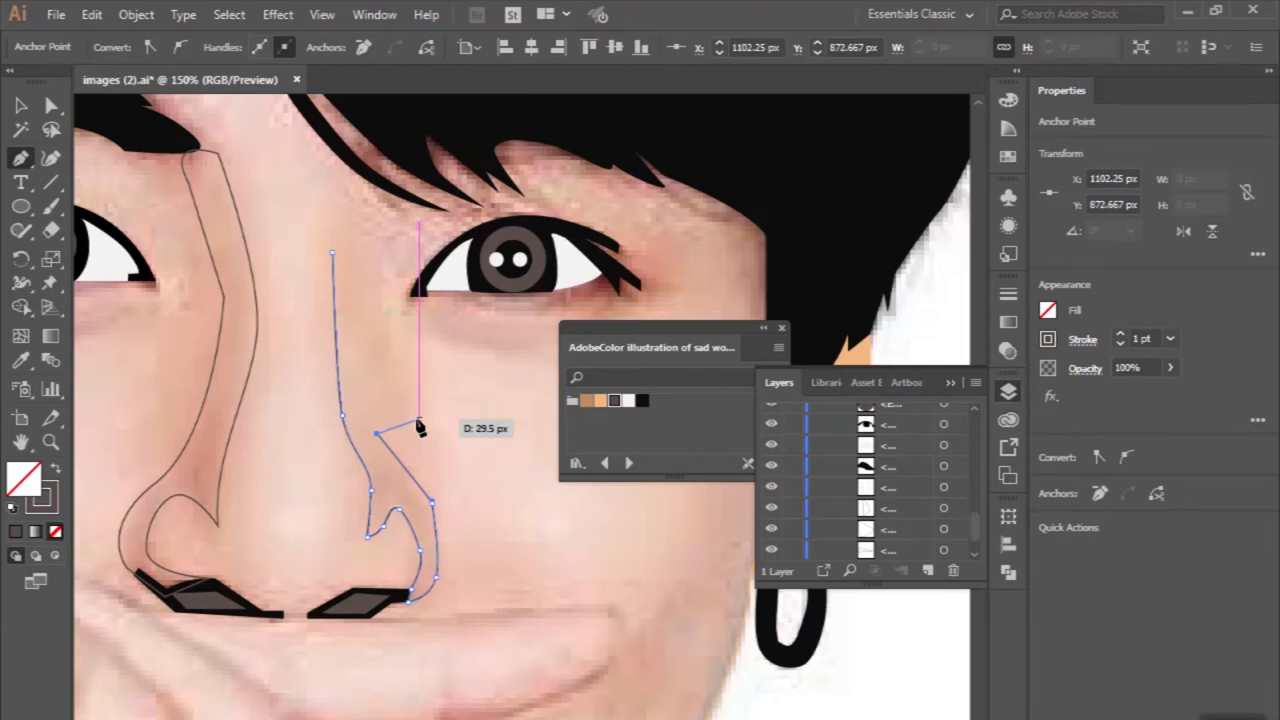
{"action": "left_click_drag", "start_coordinate": [366, 248], "coordinate": [336, 256]}
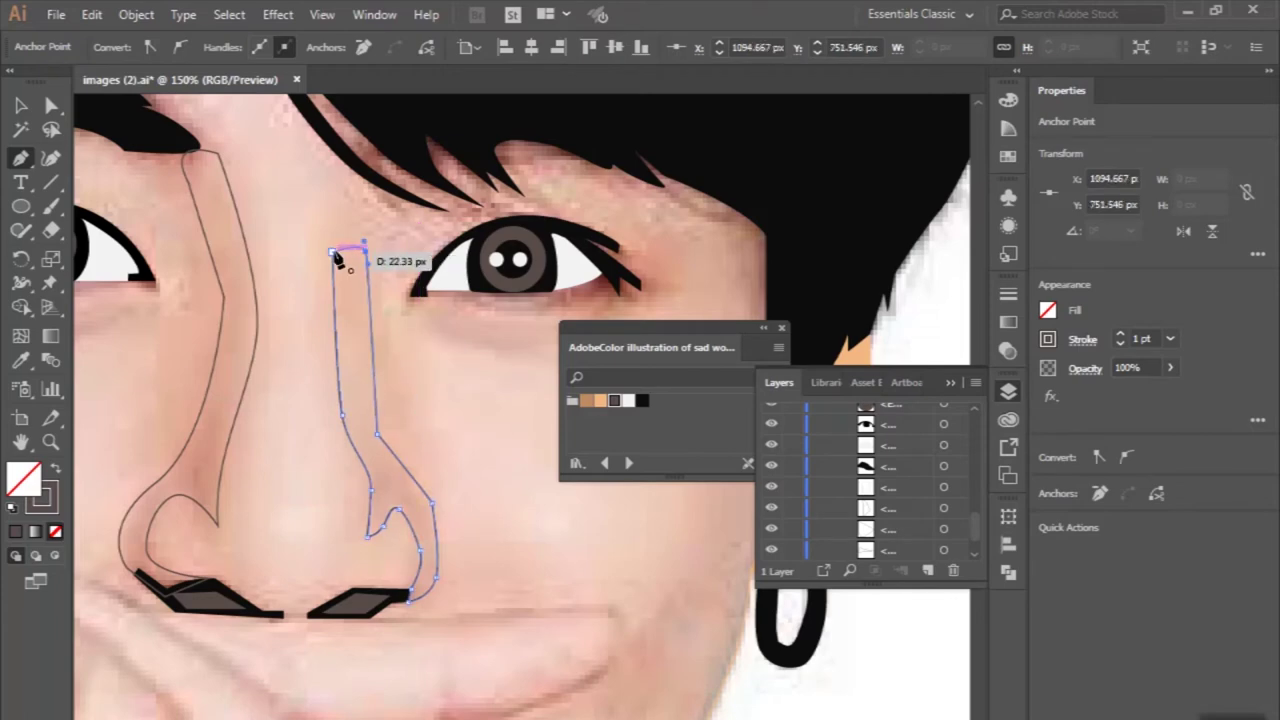
{"action": "key", "text": "ctrl+minus"}
{"action": "key", "text": "ctrl+shift+a"}
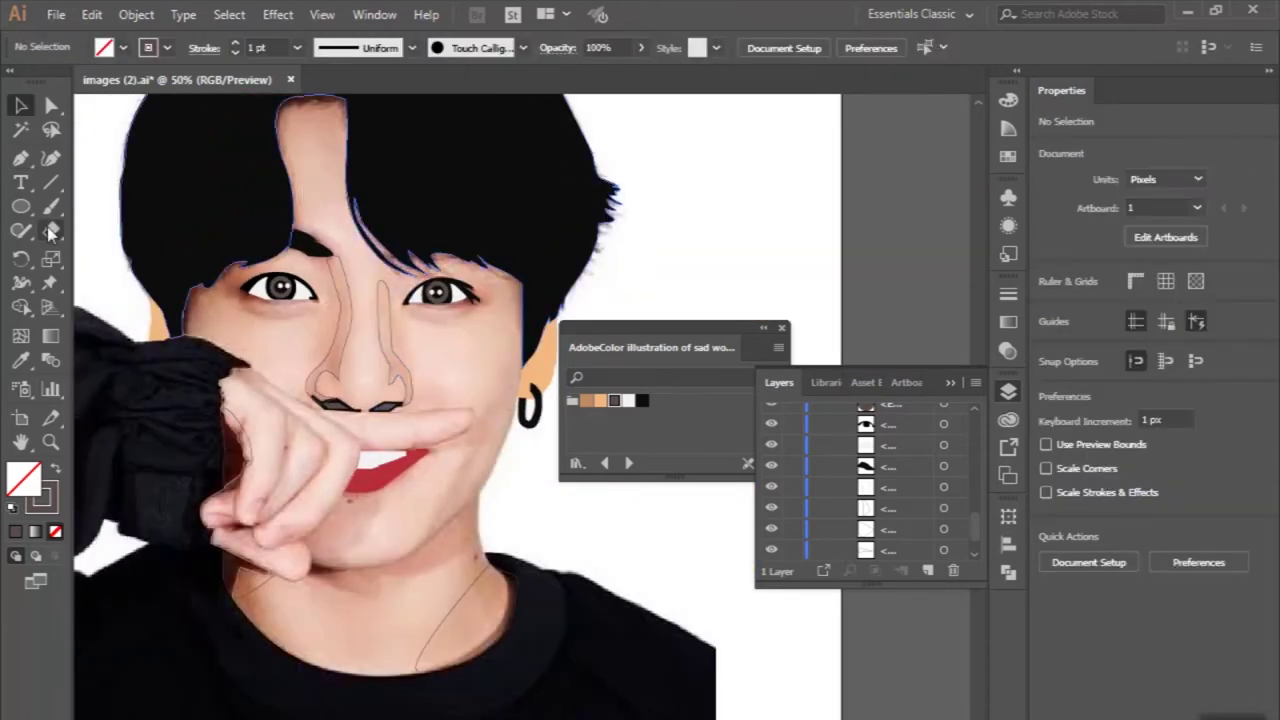
{"action": "scroll", "coordinate": [195, 350], "scroll_direction": "up", "scroll_amount": 2}
Draw a closed crescent shadow under the first eye's lower eyelid and deselect it.
{"action": "left_click", "coordinate": [175, 347]}
{"action": "mouse_move", "coordinate": [313, 399]}
{"action": "left_mouse_down"}
{"action": "mouse_move", "coordinate": [422, 390]}
{"action": "mouse_move", "coordinate": [283, 370]}
{"action": "left_mouse_up"}
{"action": "left_click", "coordinate": [176, 347]}
{"action": "key", "text": "ctrl+shift+a"}
{"action": "scroll", "coordinate": [138, 417], "scroll_direction": "down", "scroll_amount": 2}
{"action": "scroll", "coordinate": [138, 417], "scroll_direction": "down", "scroll_amount": 1}
{"action": "scroll", "coordinate": [393, 367], "scroll_direction": "up", "scroll_amount": 3}
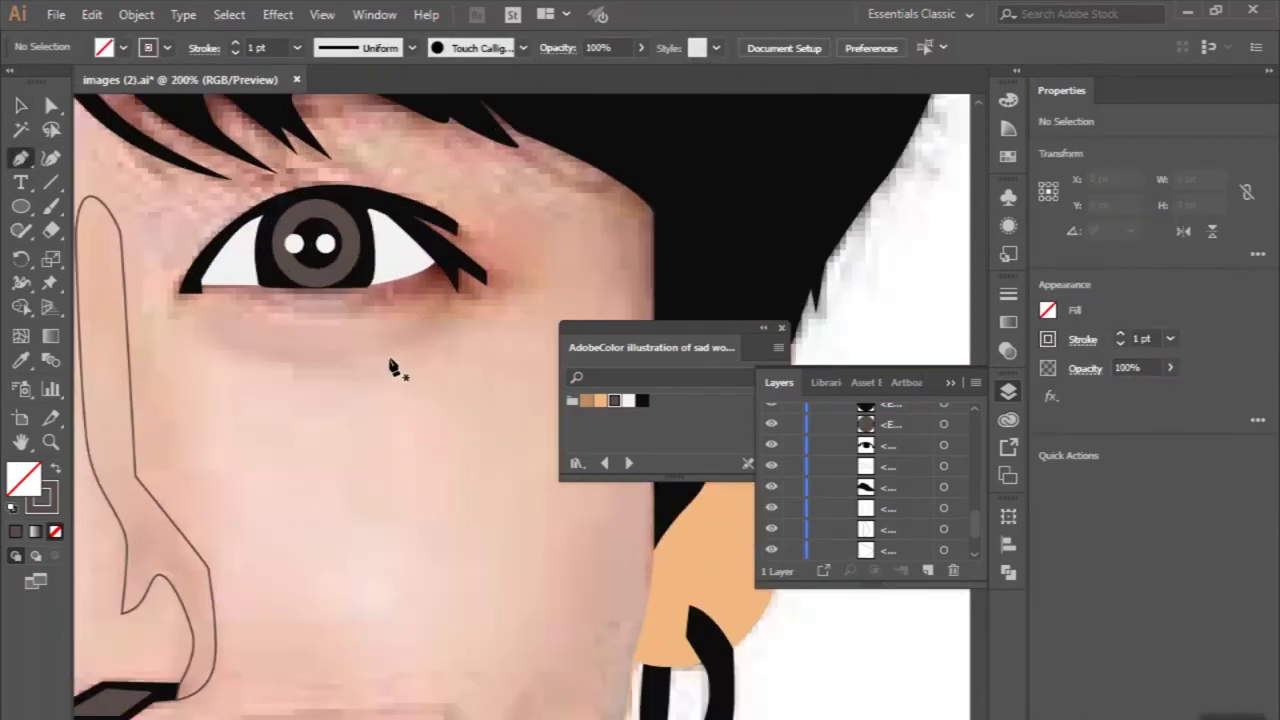
Draw a matching crescent under the other eye, deselect, and zoom toward the chin and neck.
{"action": "left_click", "coordinate": [224, 318]}
{"action": "left_click_drag", "start_coordinate": [388, 331], "coordinate": [461, 318]}
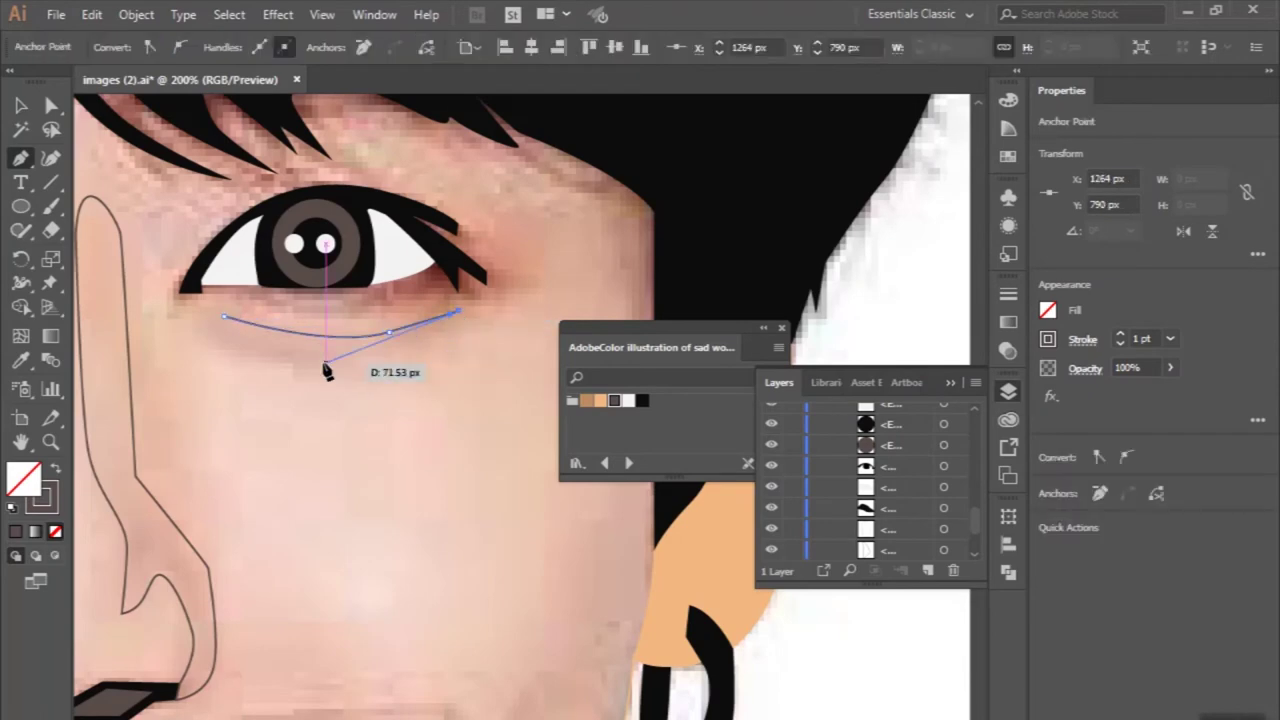
{"action": "key", "text": "ctrl+minus"}
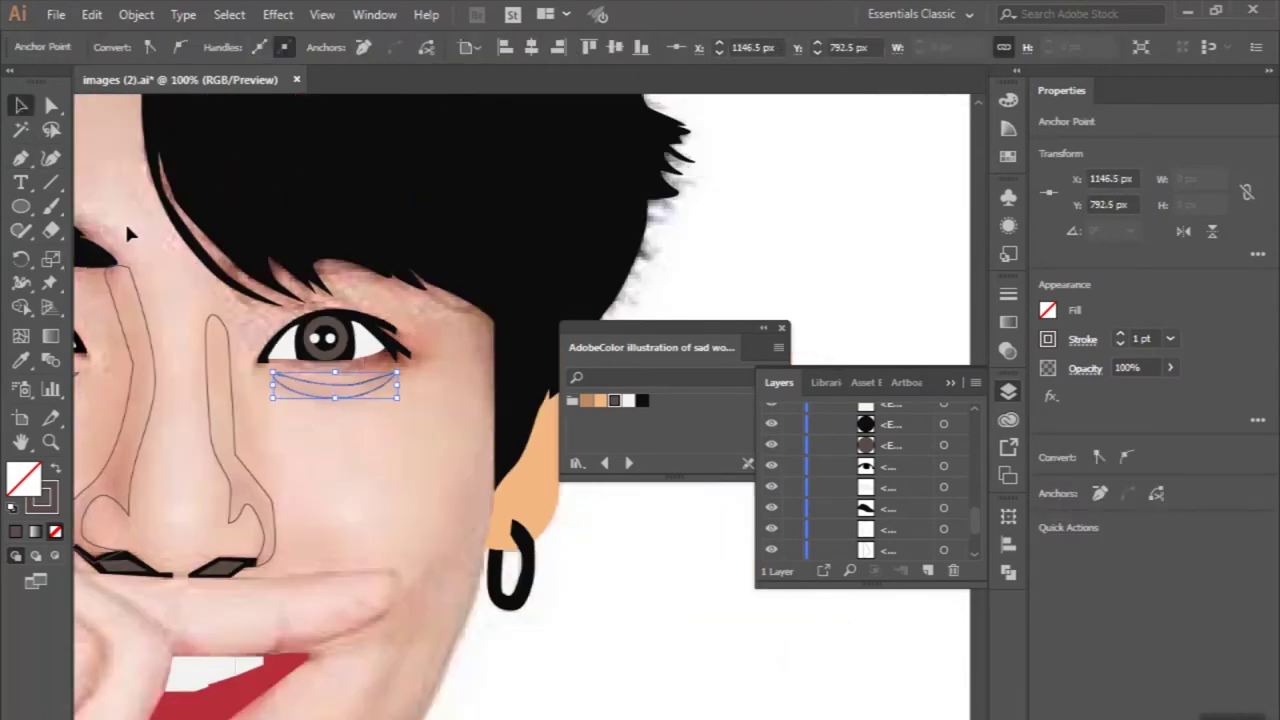
{"action": "key", "text": "ctrl+shift+a"}
{"action": "key", "text": "ctrl+minus"}
{"action": "scroll", "coordinate": [450, 480], "scroll_direction": "down", "scroll_amount": 3}
{"action": "key", "text": "p"}
{"action": "key", "text": "ctrl+minus"}
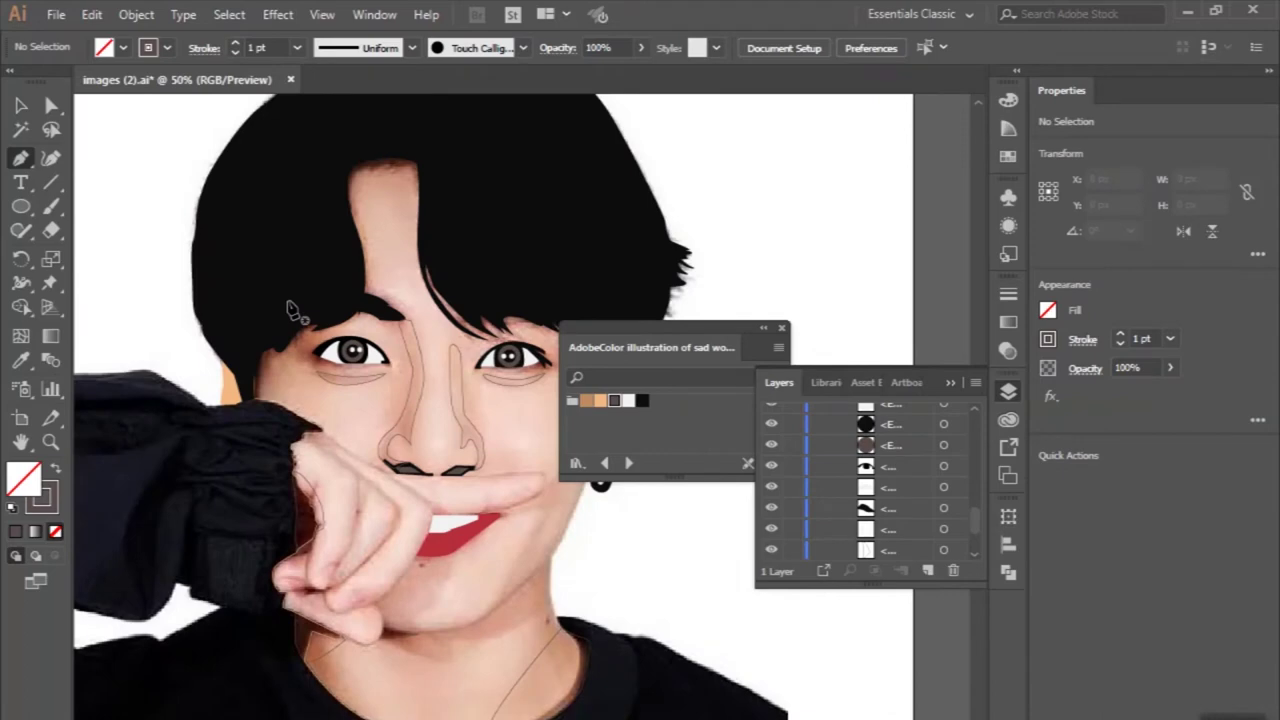
{"action": "key", "text": "ctrl+plus"}
{"action": "scroll", "coordinate": [408, 557], "scroll_direction": "down", "scroll_amount": 3}
{"action": "key", "text": "ctrl+plus"}
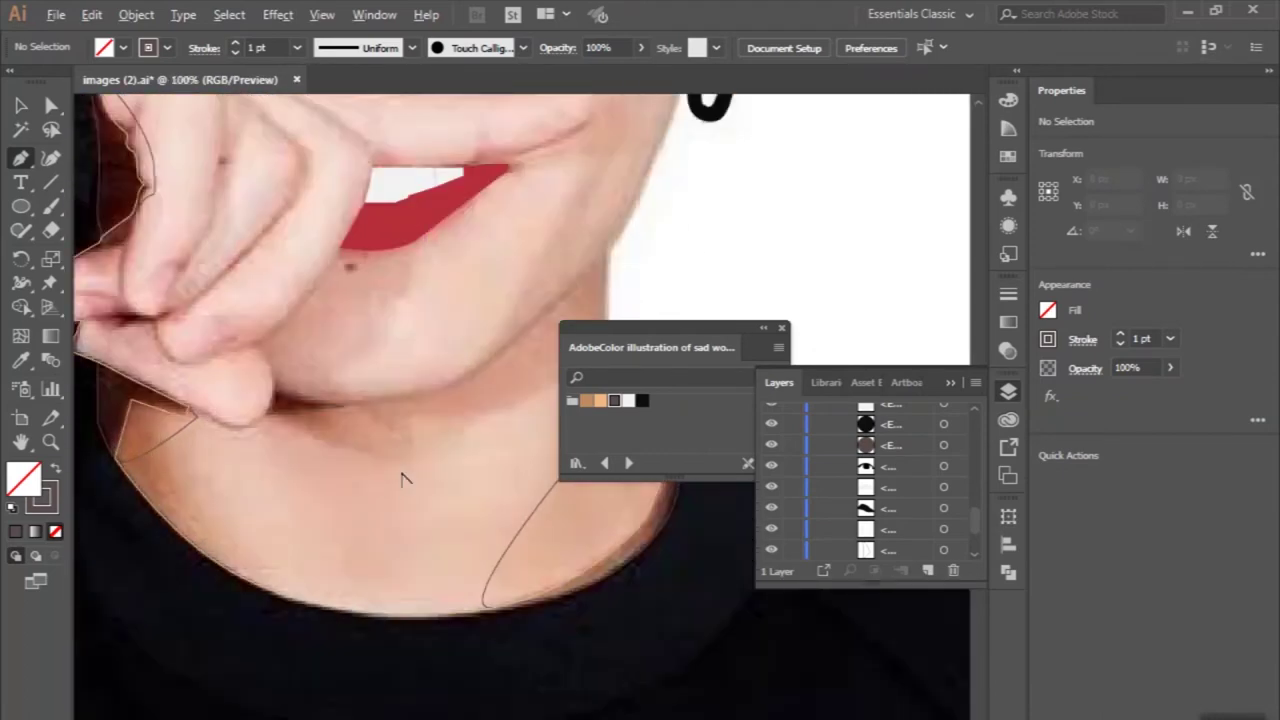
Abandon a first chin-shadow attempt by deselecting it and zoom in on the chin.
{"action": "left_click", "coordinate": [289, 418]}
{"action": "scroll", "coordinate": [406, 470], "scroll_direction": "right", "scroll_amount": 2}
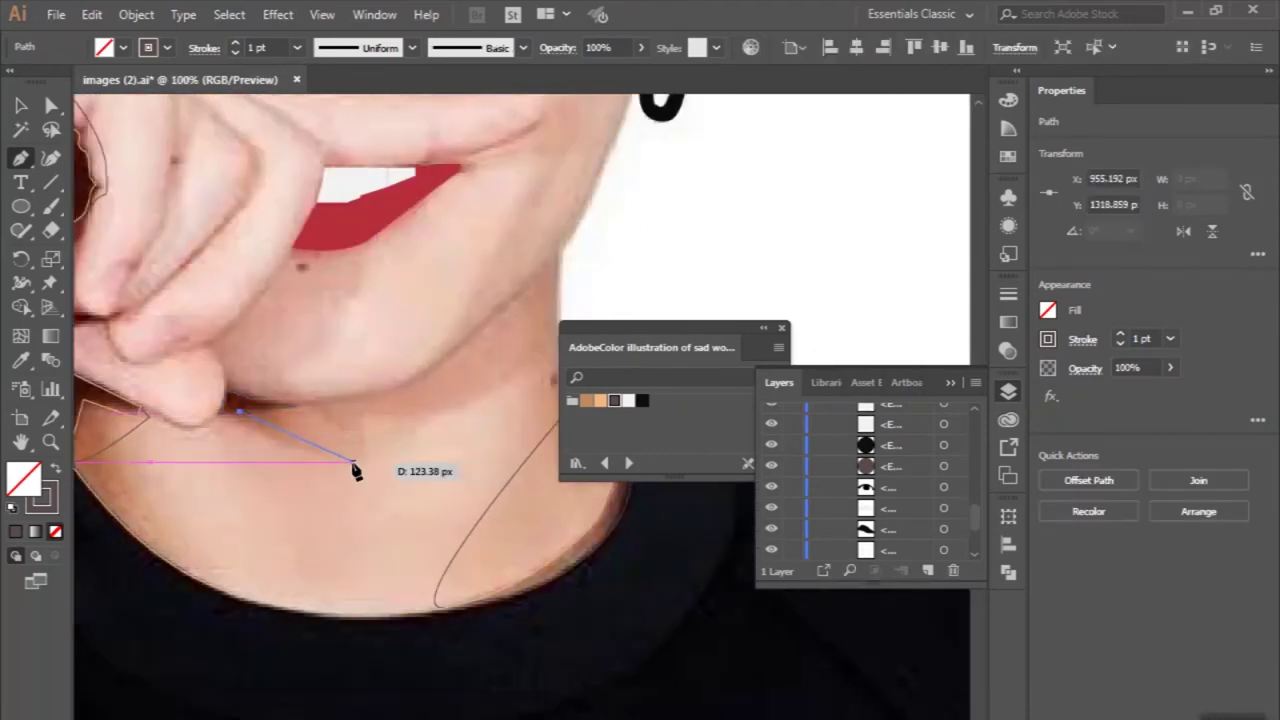
{"action": "key", "text": "v"}
{"action": "key", "text": "ctrl+shift+a"}
{"action": "key", "text": "p"}
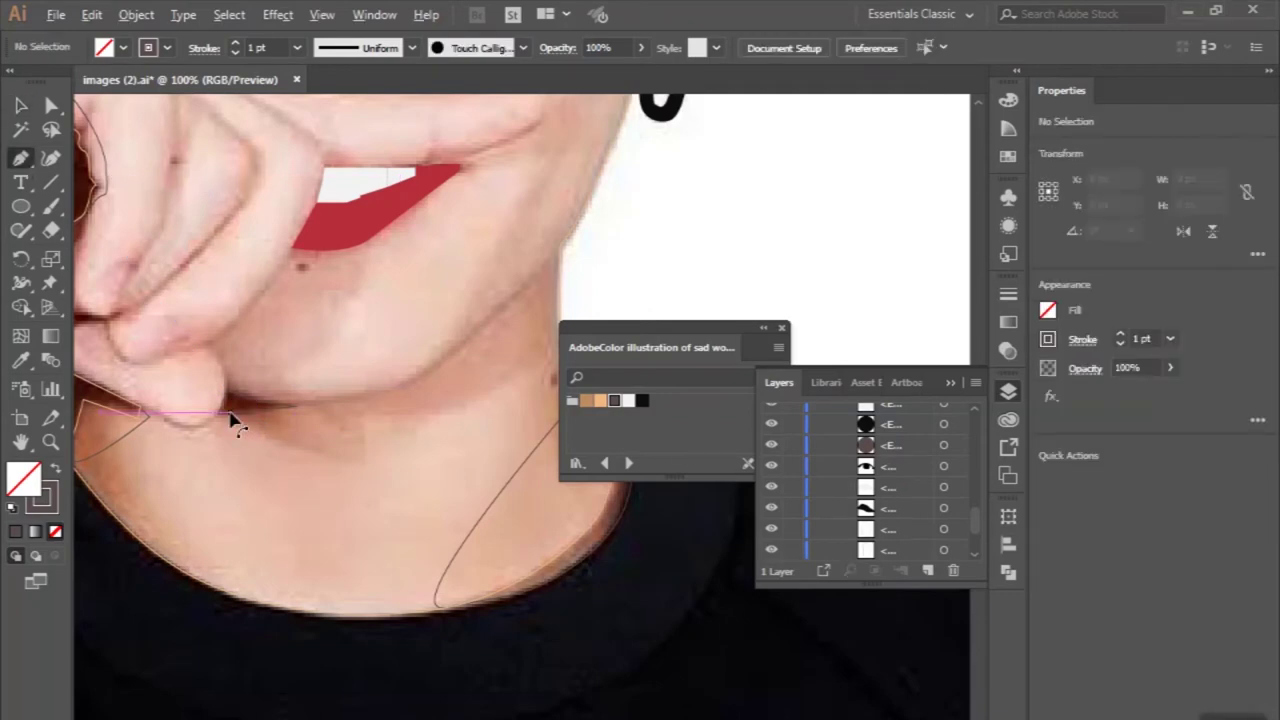
{"action": "key", "text": "ctrl+plus"}
Restart the chin shadow beside the finger, curving along the jawline to a sharp corner.
{"action": "left_click", "coordinate": [229, 421]}
{"action": "left_click", "coordinate": [543, 523]}
{"action": "key", "text": "ctrl+plus"}
{"action": "mouse_move", "coordinate": [372, 445]}
{"action": "left_mouse_down"}
{"action": "mouse_move", "coordinate": [395, 441]}
{"action": "mouse_move", "coordinate": [520, 256]}
{"action": "left_mouse_up"}
{"action": "scroll", "coordinate": [395, 441], "scroll_direction": "right", "scroll_amount": 2}
{"action": "key", "text": "ctrl+minus"}
{"action": "left_click_drag", "start_coordinate": [430, 335], "coordinate": [466, 290]}
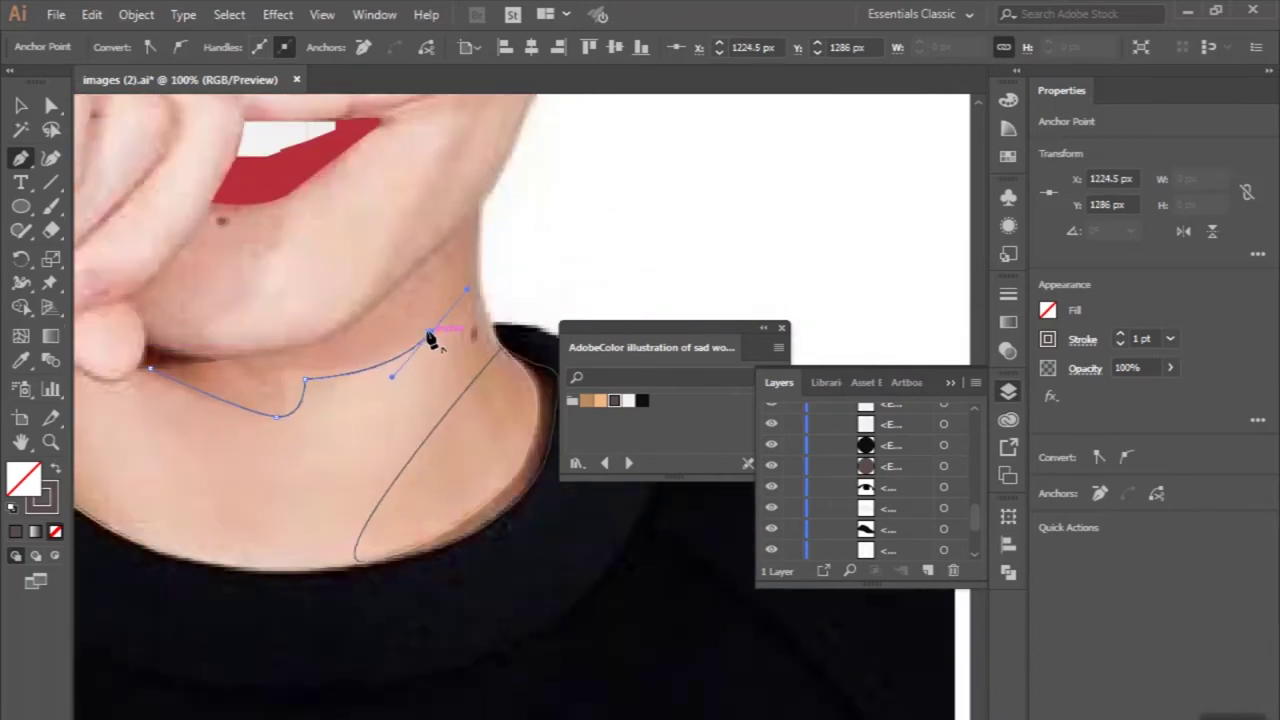
{"action": "left_click", "coordinate": [444, 325]}
Continue the outline down the neck's edge and curve it back along the chin to close.
{"action": "key", "text": "ctrl+plus"}
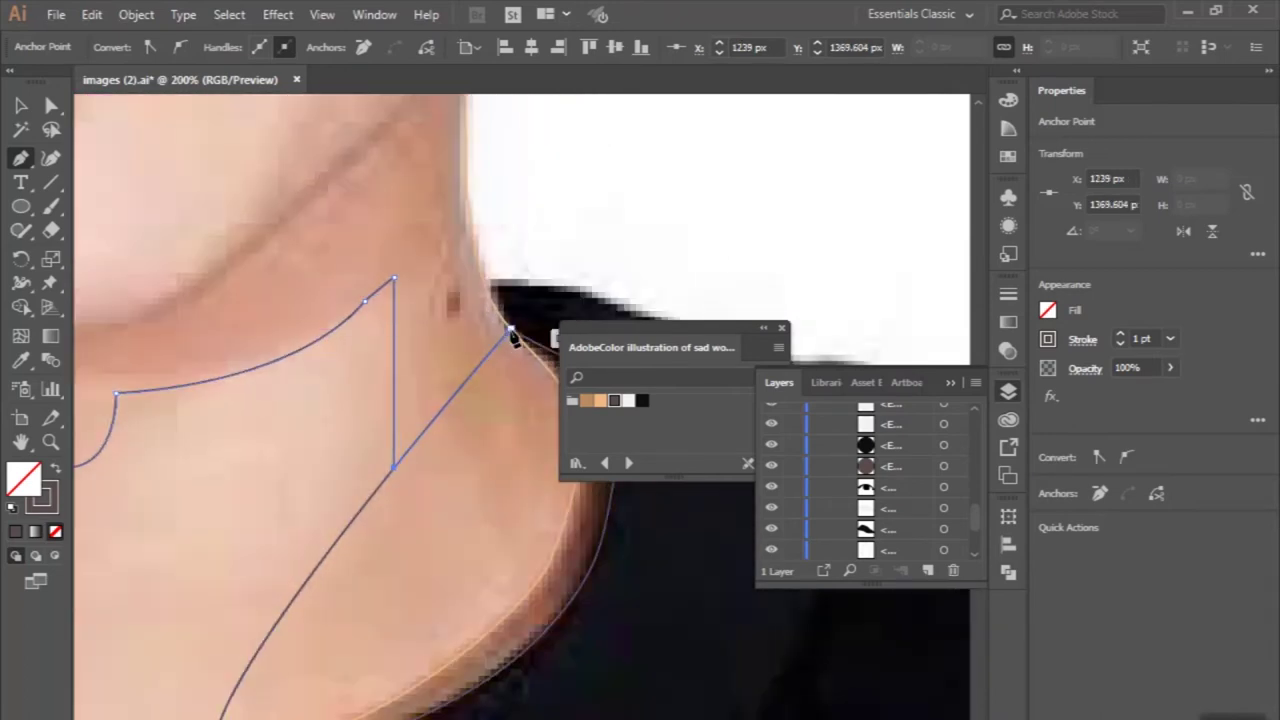
{"action": "scroll", "coordinate": [471, 280], "scroll_direction": "up", "scroll_amount": 3}
{"action": "scroll", "coordinate": [477, 237], "scroll_direction": "up", "scroll_amount": 3}
{"action": "left_click", "coordinate": [470, 230]}
{"action": "key", "text": "ctrl+minus"}
{"action": "left_click_drag", "start_coordinate": [345, 428], "coordinate": [266, 461]}
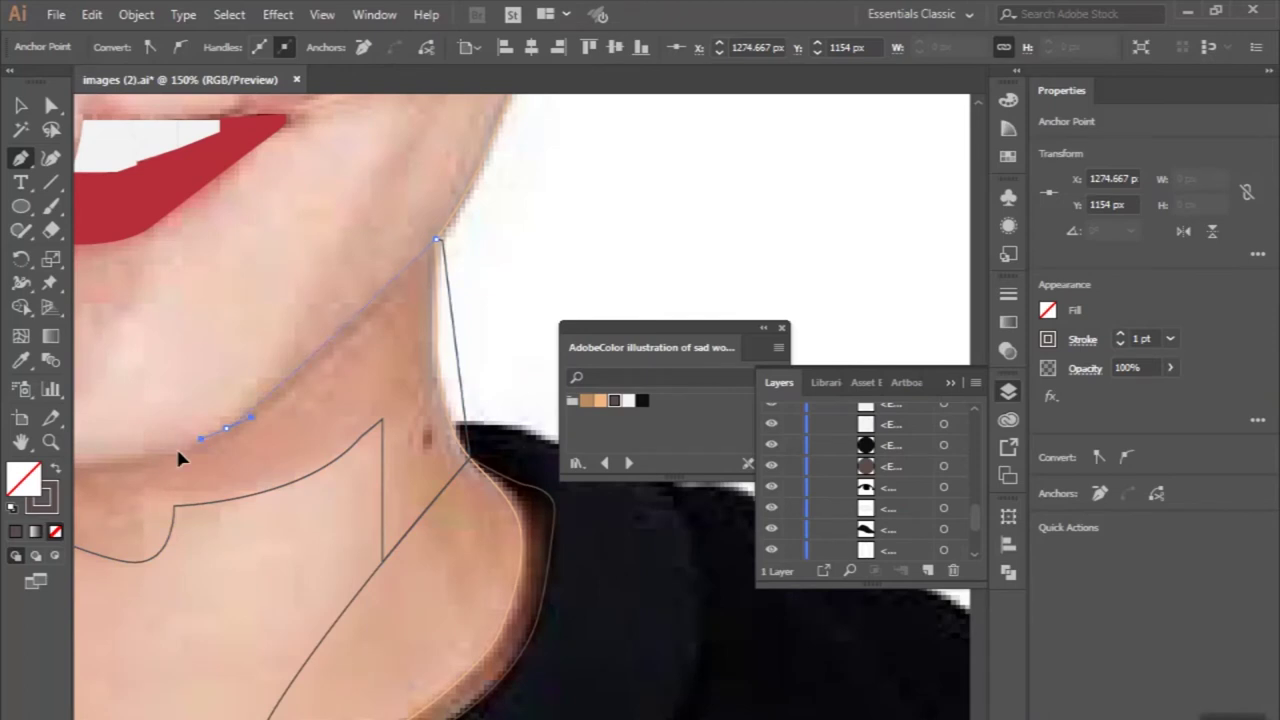
{"action": "left_click_drag", "start_coordinate": [158, 470], "coordinate": [157, 472]}
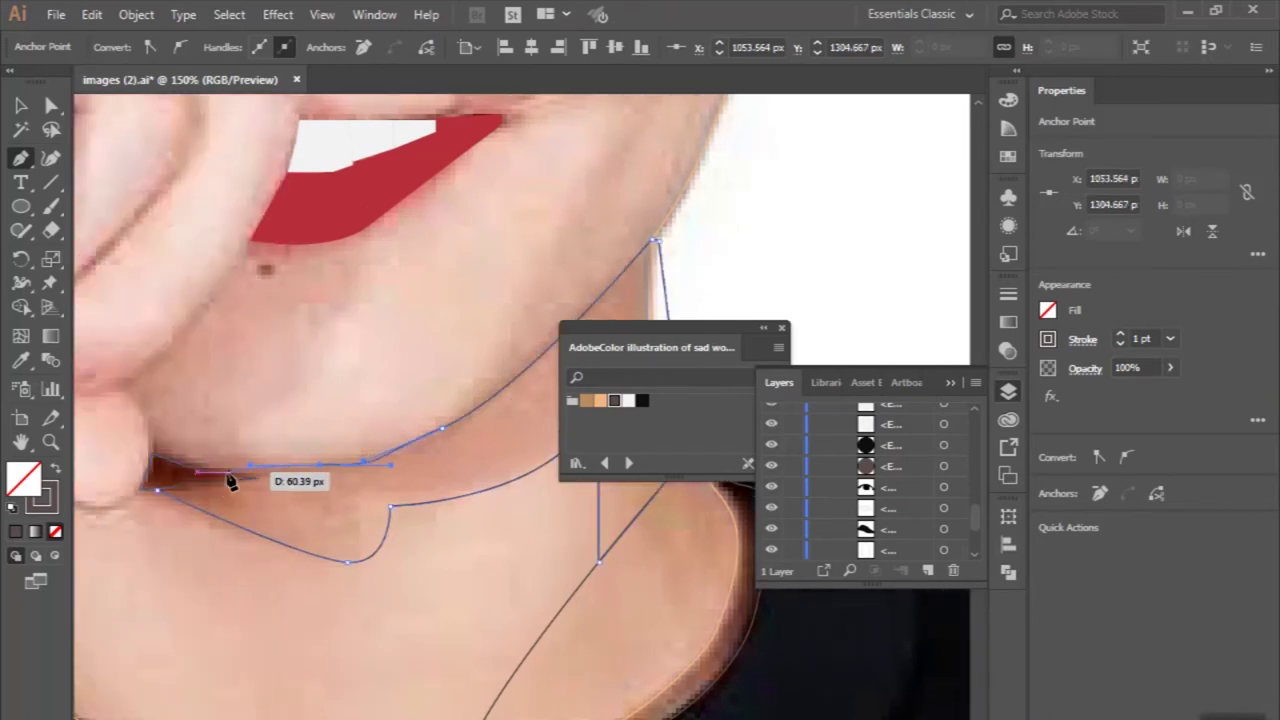
{"action": "key", "text": "ctrl+plus"}
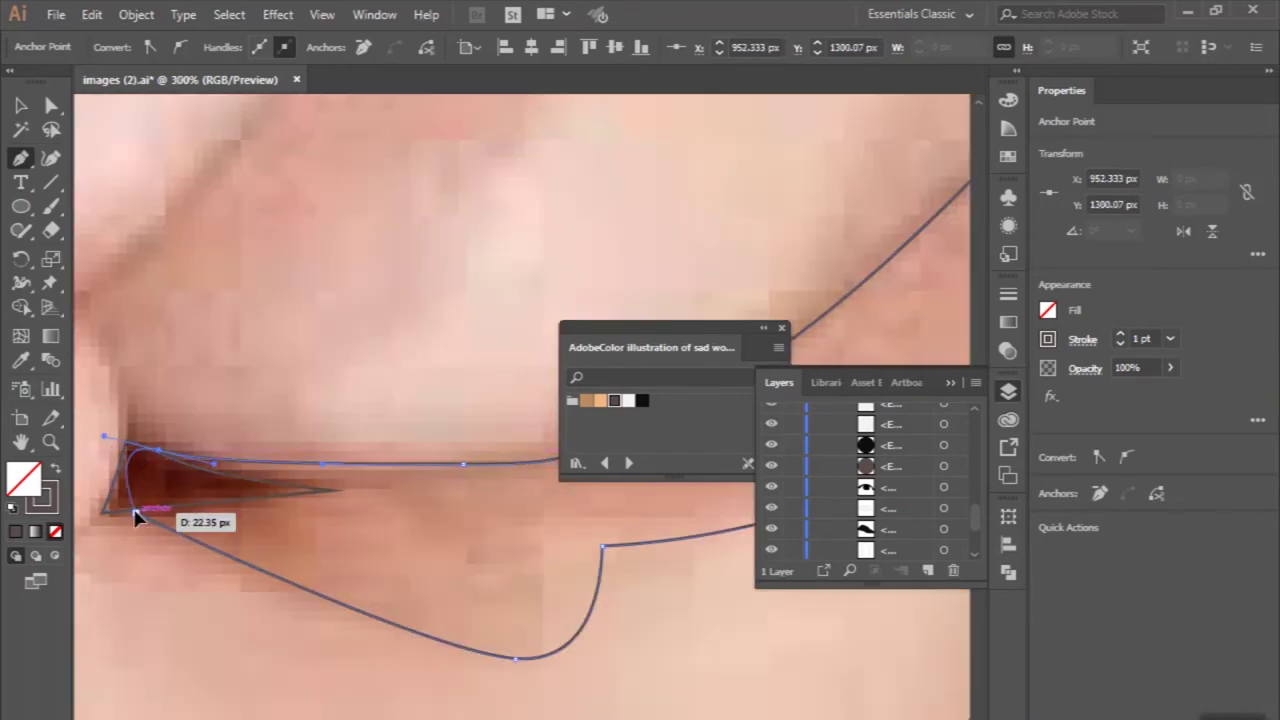
{"action": "key", "text": "ctrl+1"}
Deselect the finished chin-and-neck shadow outline and zoom out to the whole face.
{"action": "key", "text": "v"}
{"action": "key", "text": "shift+m"}
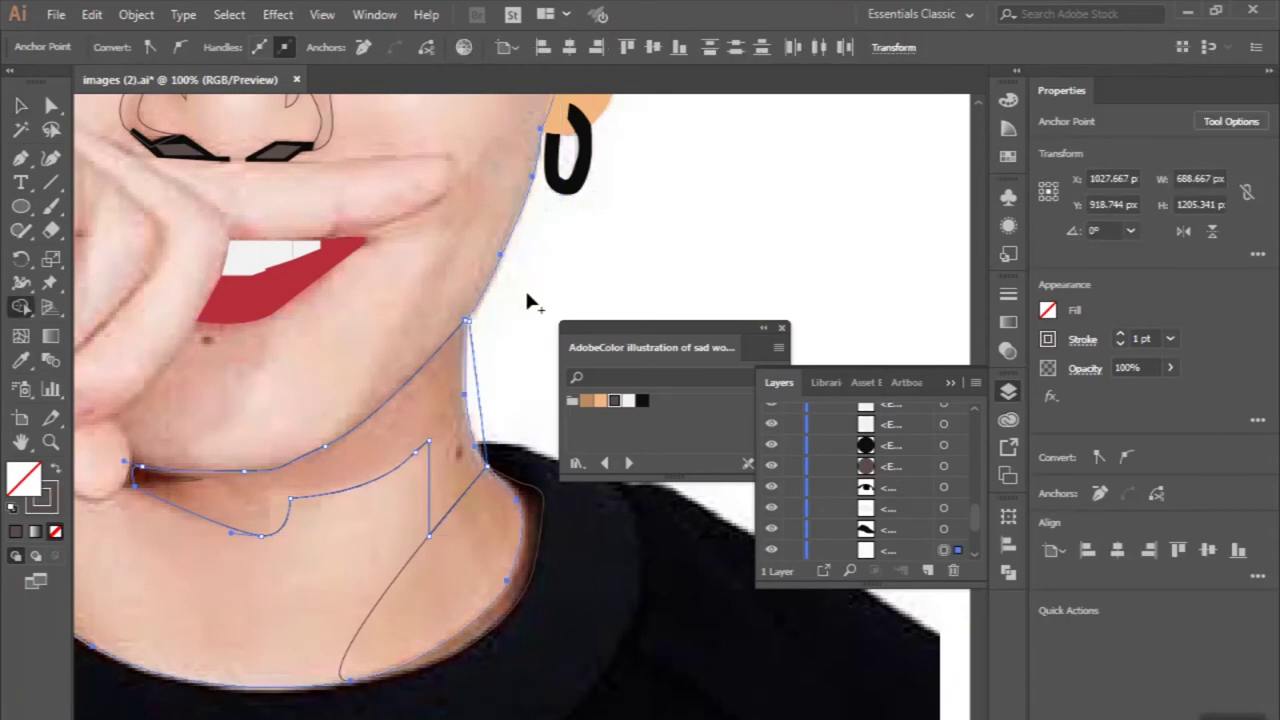
{"action": "key", "text": "v"}
{"action": "key", "text": "ctrl+shift+a"}
{"action": "key", "text": "ctrl+minus"}
{"action": "key", "text": "ctrl+minus"}
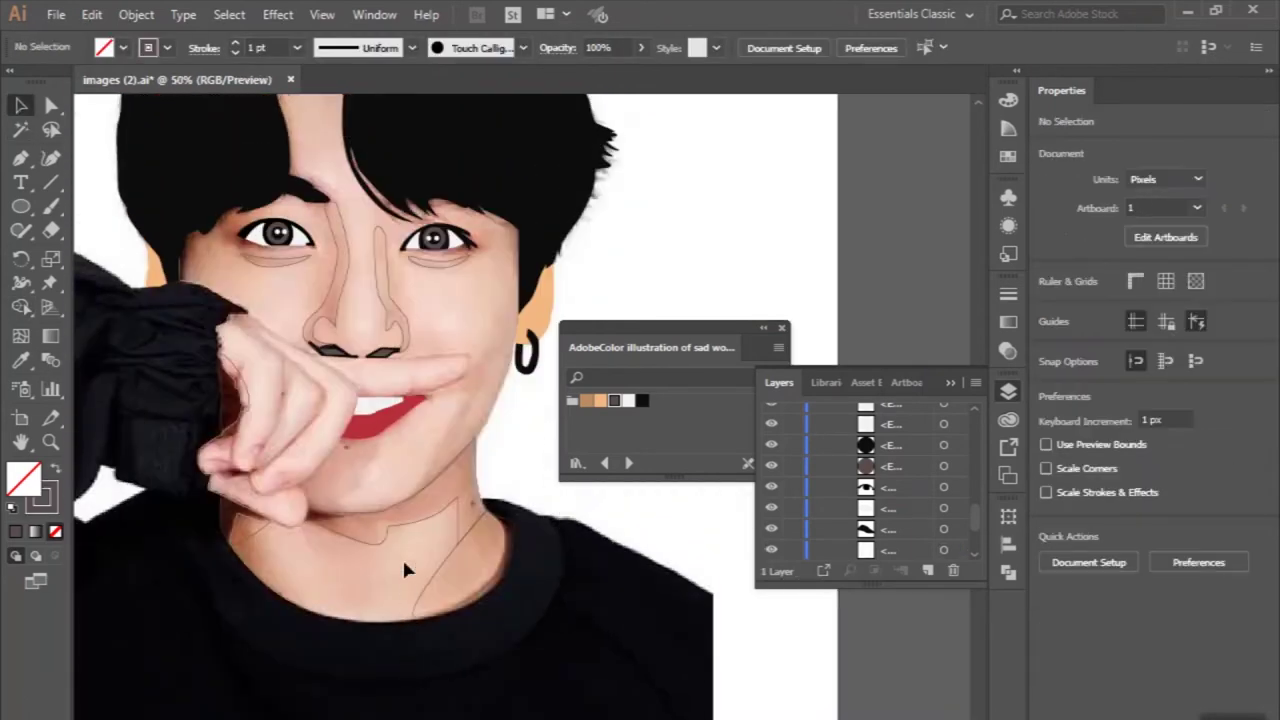
Raise the under-chin shadow path in the Layers stacking order, then deselect.
{"action": "left_click", "coordinate": [943, 528]}
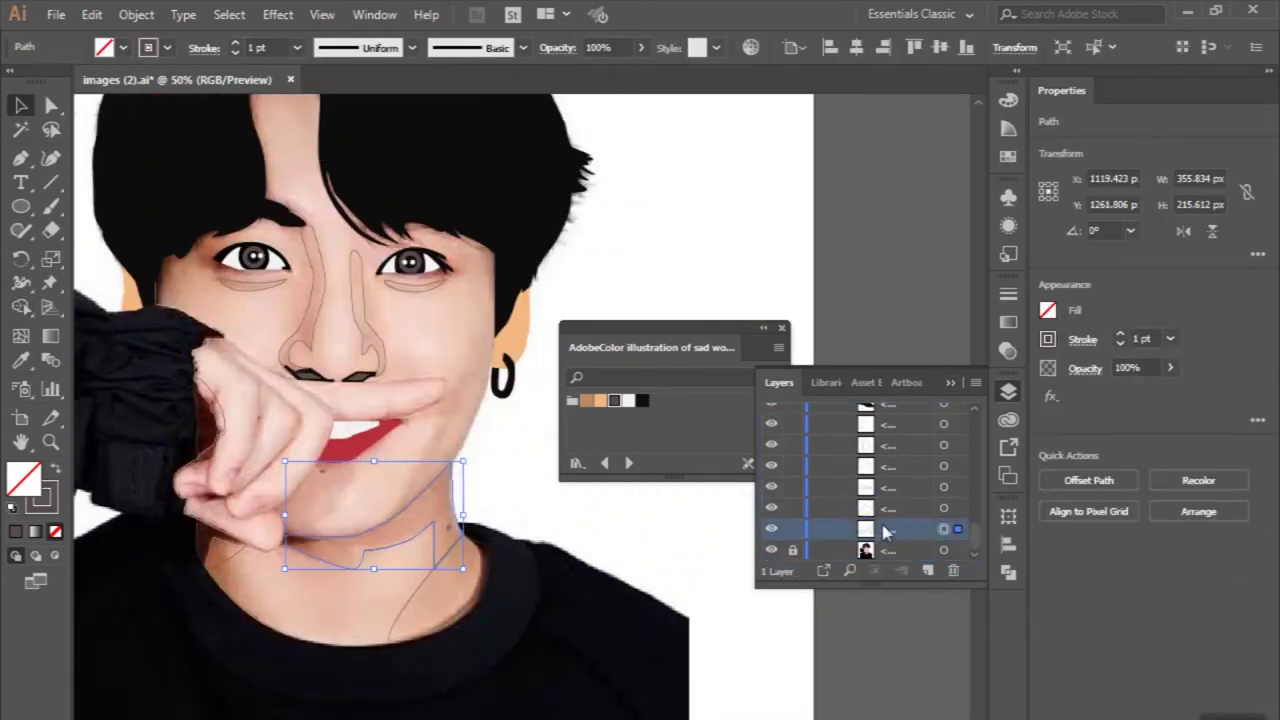
{"action": "left_click_drag", "start_coordinate": [877, 457], "coordinate": [877, 460]}
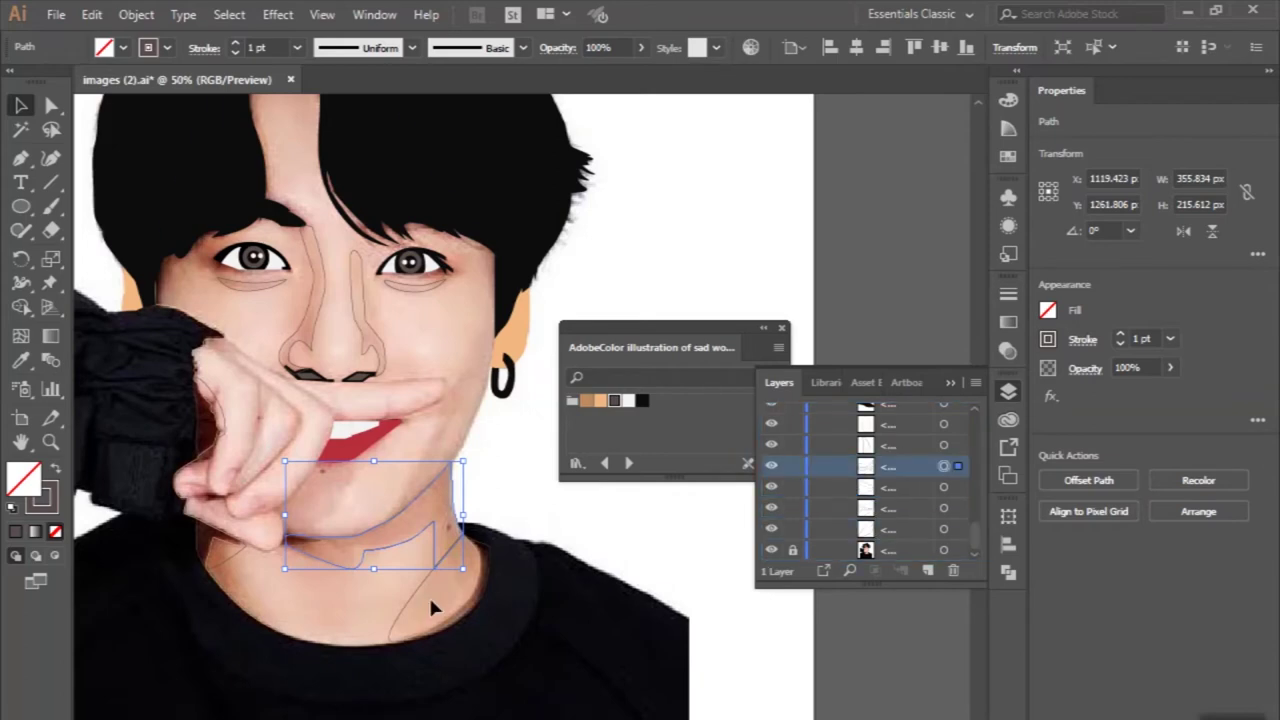
{"action": "left_click", "coordinate": [943, 528]}
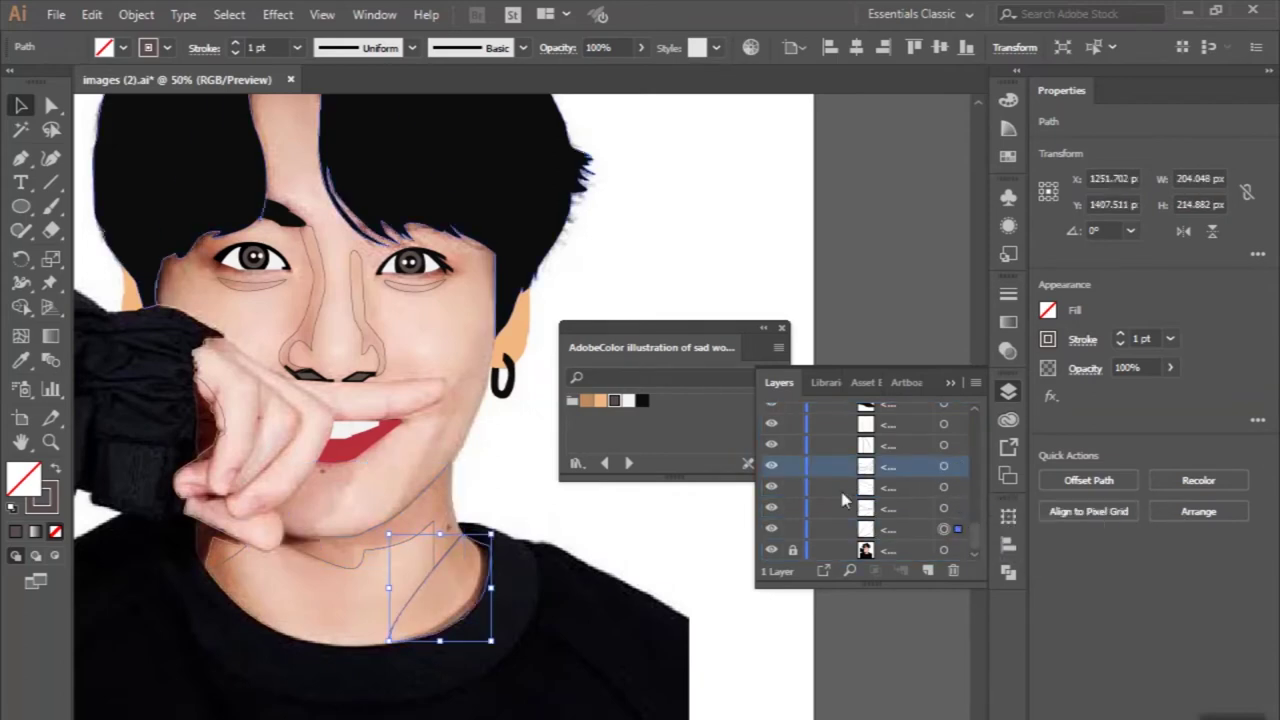
{"action": "left_click", "coordinate": [660, 527]}
Zoom out and briefly hide the reference photo to check the traced outlines.
{"action": "key", "text": "ctrl+minus"}
{"action": "left_click", "coordinate": [771, 550]}
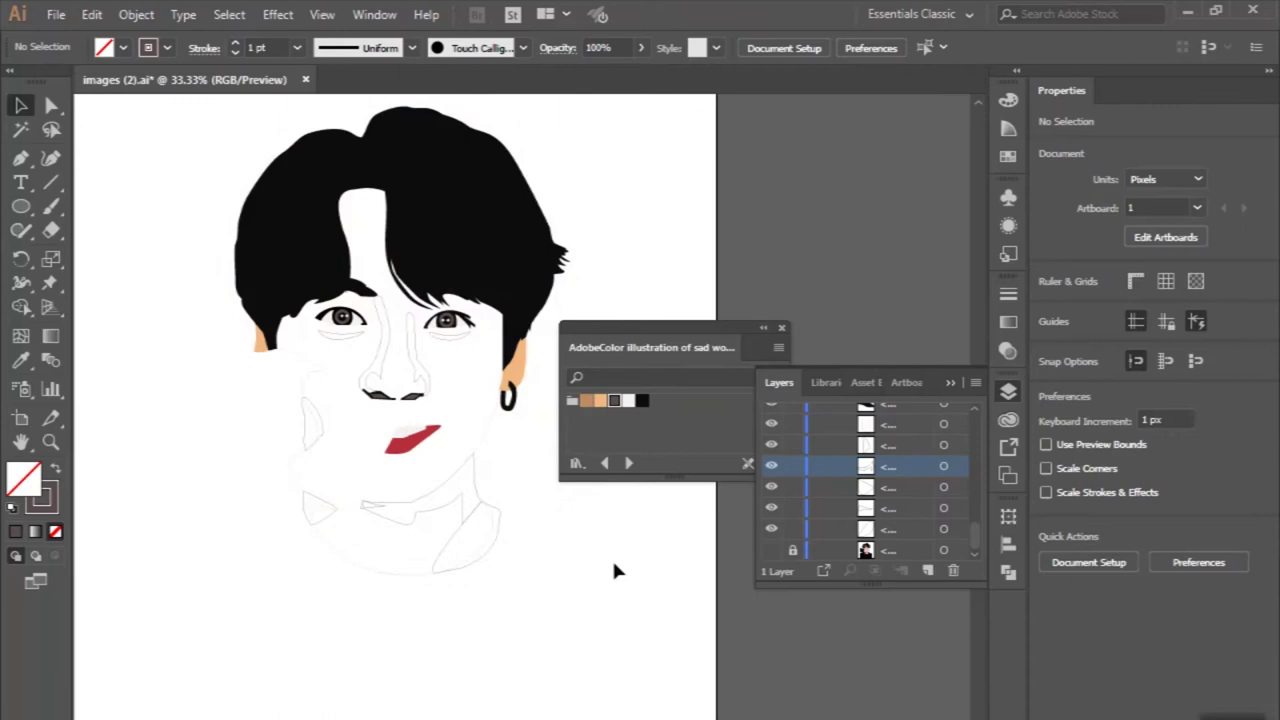
{"action": "left_click", "coordinate": [771, 550]}
{"action": "key", "text": "p"}
{"action": "scroll", "coordinate": [130, 318], "scroll_direction": "up", "scroll_amount": 2}
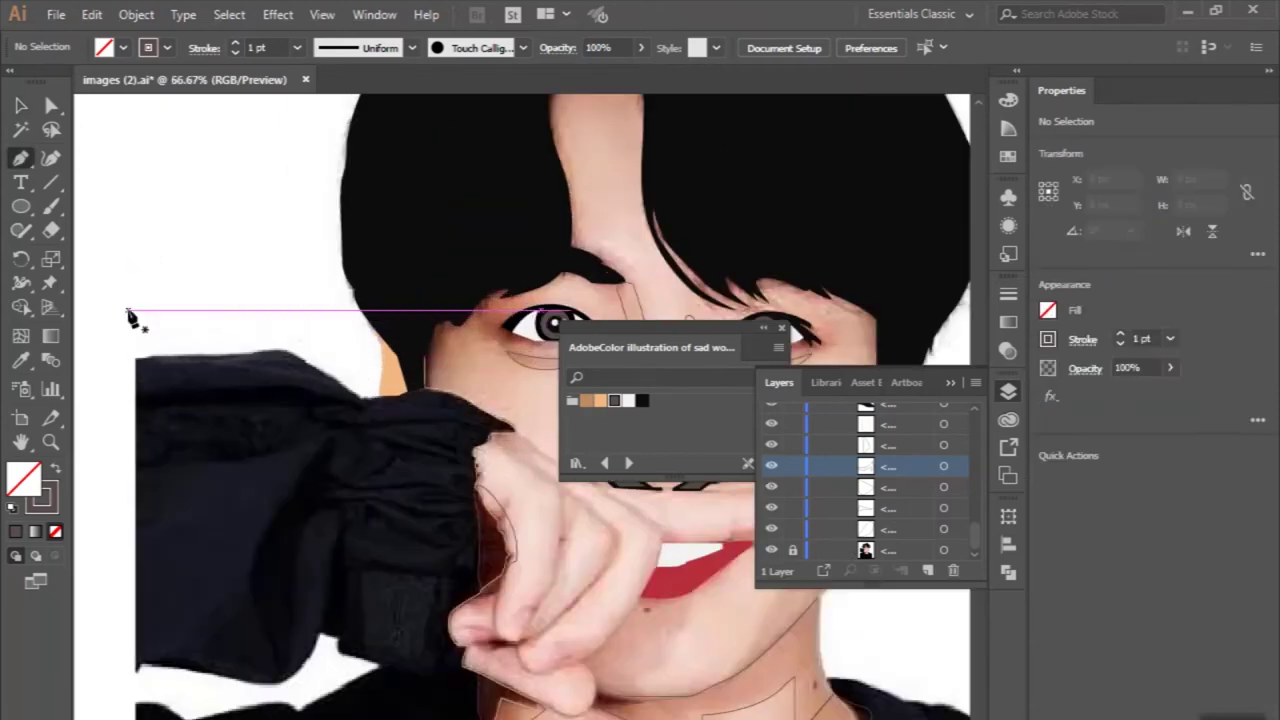
Draw an open outline along the sleeve top from the left shoulder to the hair.
{"action": "scroll", "coordinate": [142, 358], "scroll_direction": "up", "scroll_amount": 1}
{"action": "left_click", "coordinate": [145, 356]}
{"action": "scroll", "coordinate": [146, 355], "scroll_direction": "up", "scroll_amount": 1}
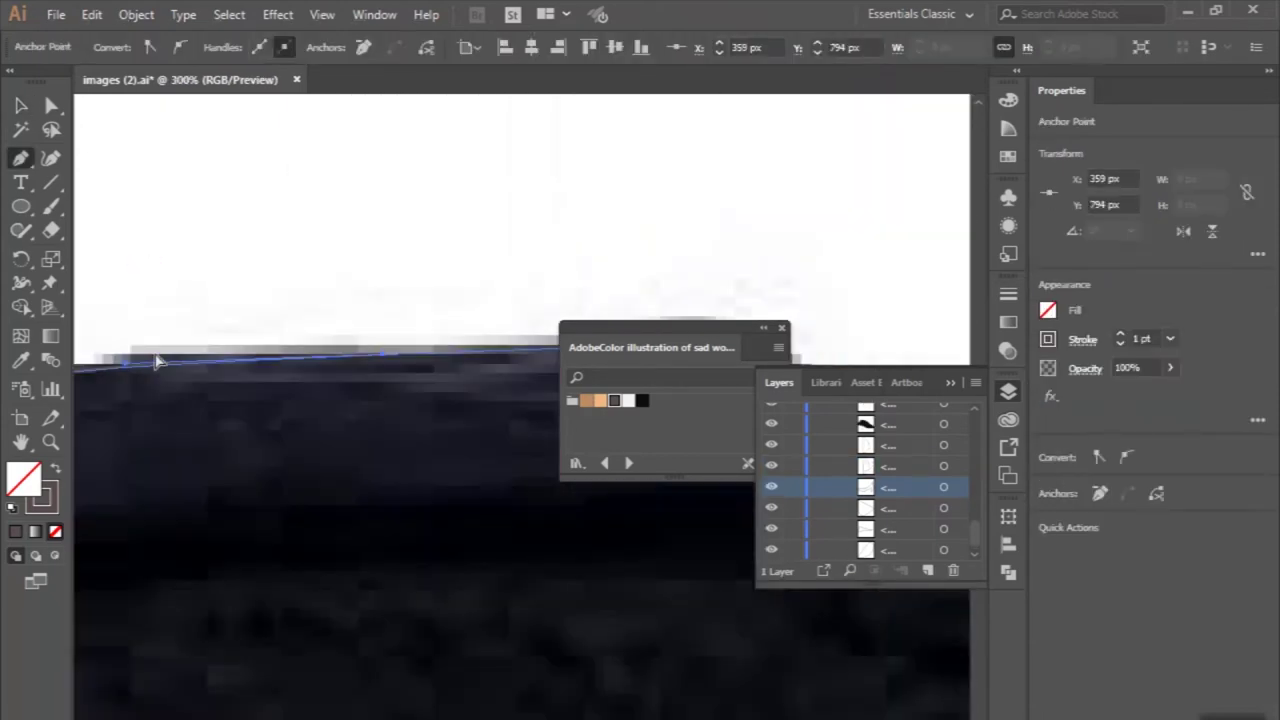
{"action": "left_click", "coordinate": [423, 341]}
{"action": "scroll", "coordinate": [408, 392], "scroll_direction": "right", "scroll_amount": 3}
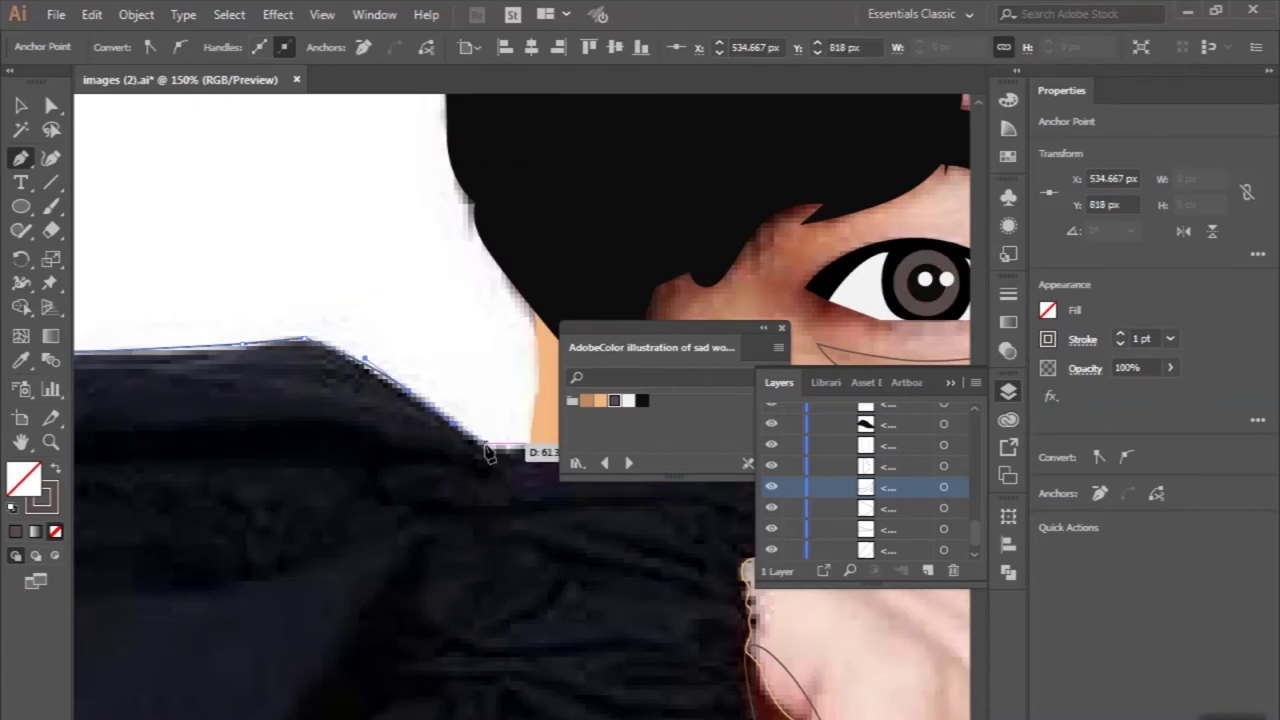
{"action": "scroll", "coordinate": [480, 448], "scroll_direction": "right", "scroll_amount": 3}
{"action": "left_click", "coordinate": [497, 424]}
{"action": "scroll", "coordinate": [485, 440], "scroll_direction": "right", "scroll_amount": 2}
{"action": "scroll", "coordinate": [488, 445], "scroll_direction": "right", "scroll_amount": 2}
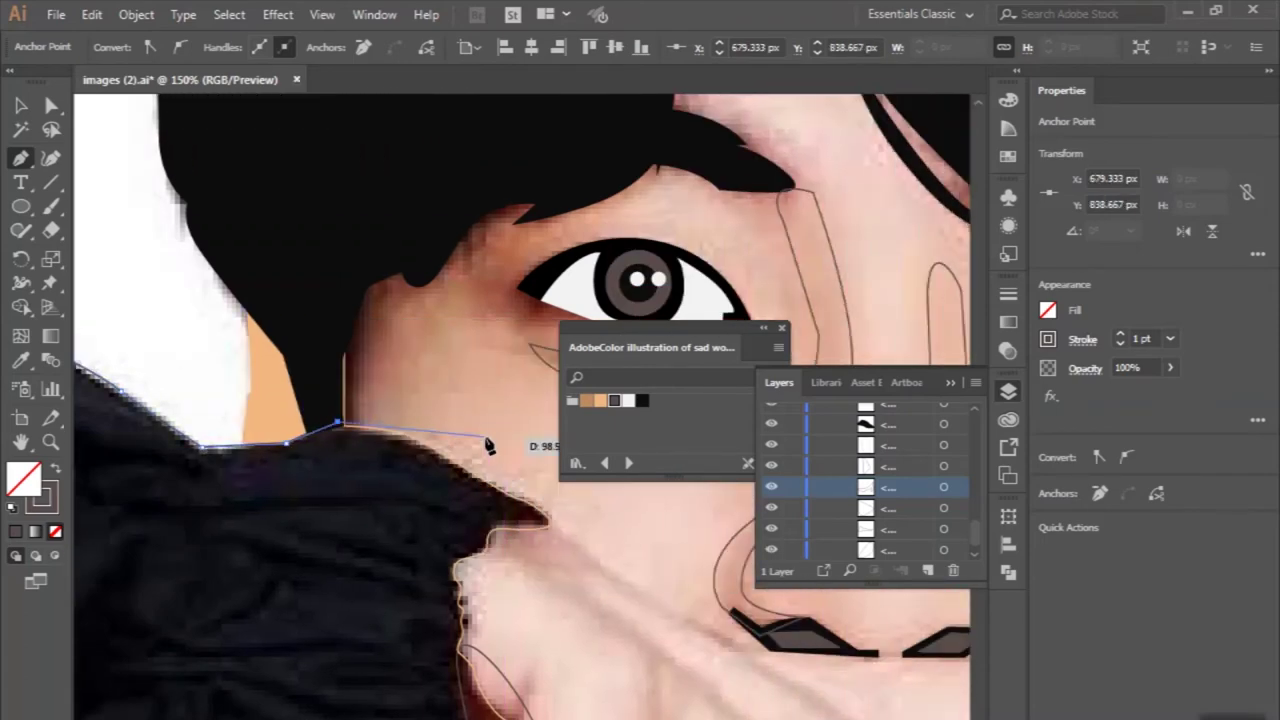
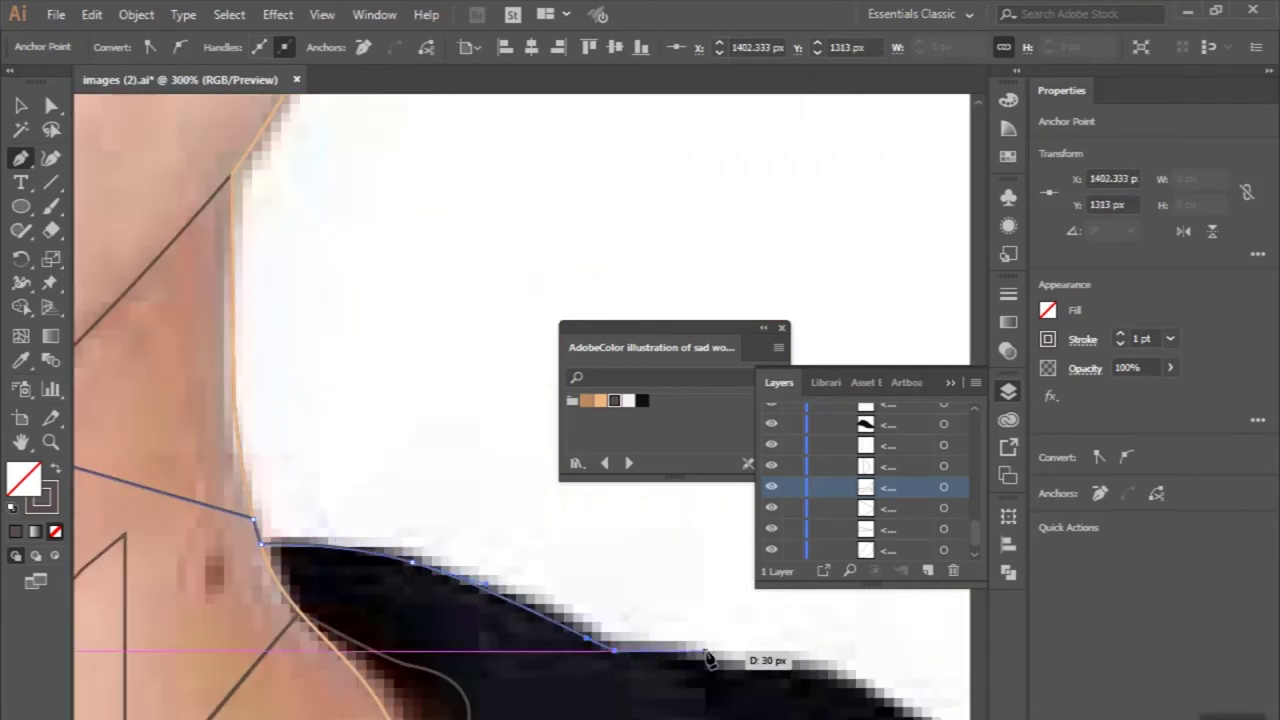
Pen-trace anchors along the shirt edge, shoulder and the sleeve's left corners.
{"action": "left_click", "coordinate": [305, 545]}
{"action": "left_click", "coordinate": [571, 674]}
{"action": "key", "text": "ctrl+minus"}
{"action": "key", "text": "ctrl+minus"}
{"action": "key", "text": "ctrl+minus"}
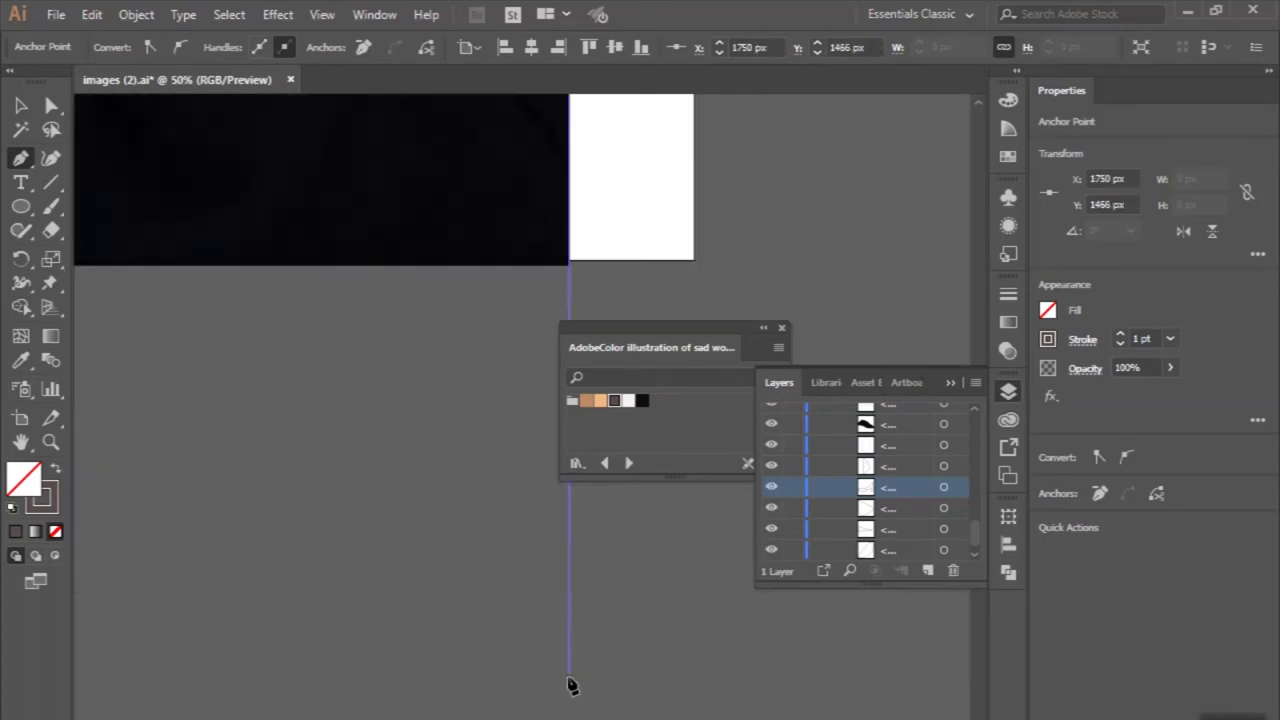
{"action": "scroll", "coordinate": [568, 585], "scroll_direction": "left", "scroll_amount": 5}
{"action": "left_click", "coordinate": [271, 568]}
{"action": "scroll", "coordinate": [271, 568], "scroll_direction": "up", "scroll_amount": 5}
{"action": "left_click", "coordinate": [268, 310]}
{"action": "scroll", "coordinate": [290, 530], "scroll_direction": "up", "scroll_amount": 2}
{"action": "scroll", "coordinate": [290, 530], "scroll_direction": "up", "scroll_amount": 1}
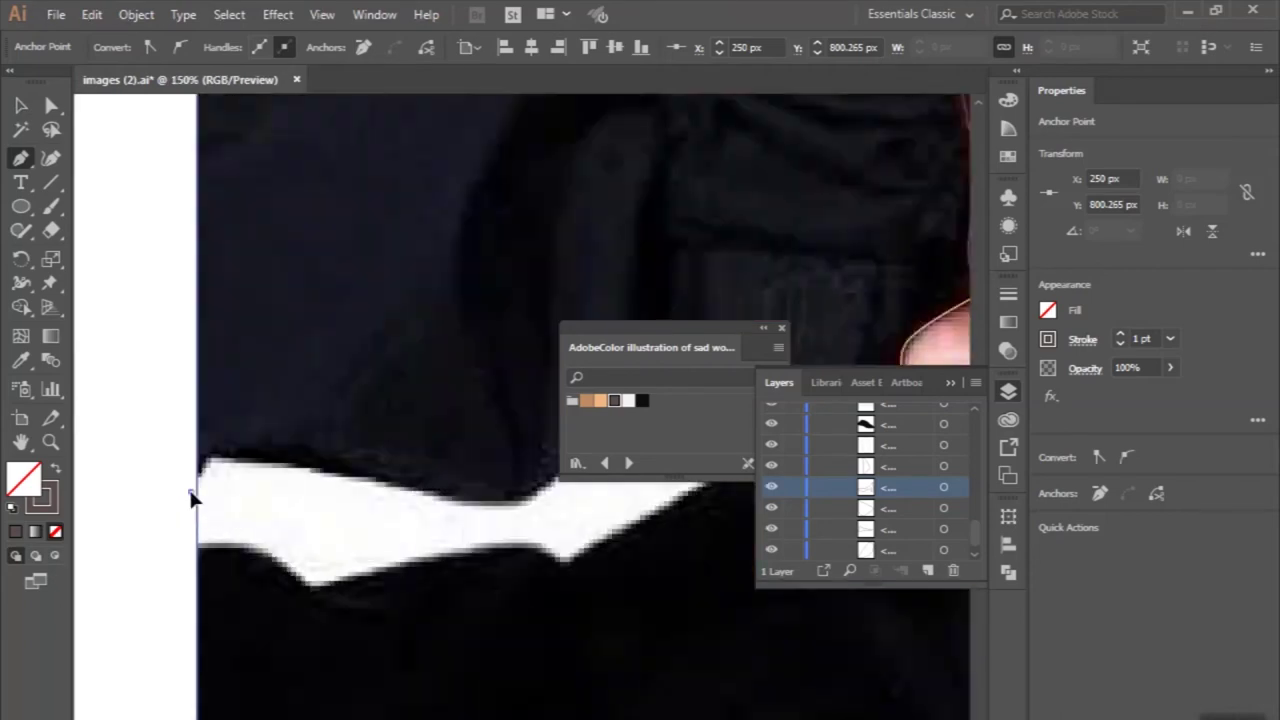
{"action": "left_click_drag", "start_coordinate": [191, 490], "coordinate": [218, 468]}
{"action": "left_click", "coordinate": [213, 461]}
Curve the sleeve path along the white gap's edges and back to the sleeve's lower edge.
{"action": "left_click_drag", "start_coordinate": [502, 512], "coordinate": [520, 510]}
{"action": "scroll", "coordinate": [534, 509], "scroll_direction": "right", "scroll_amount": 3}
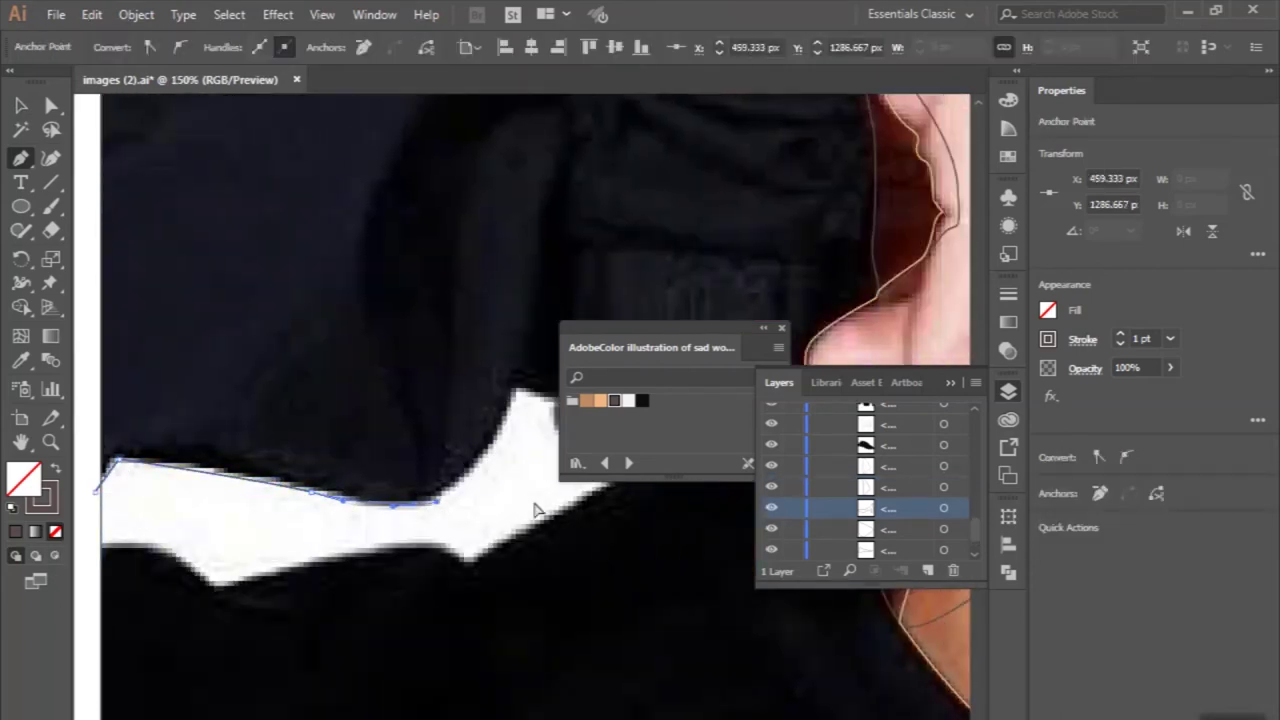
{"action": "scroll", "coordinate": [534, 509], "scroll_direction": "right", "scroll_amount": 2}
{"action": "mouse_move", "coordinate": [449, 442]}
{"action": "left_mouse_down"}
{"action": "mouse_move", "coordinate": [470, 393]}
{"action": "mouse_move", "coordinate": [420, 408]}
{"action": "left_mouse_up"}
{"action": "scroll", "coordinate": [420, 408], "scroll_direction": "right", "scroll_amount": 3}
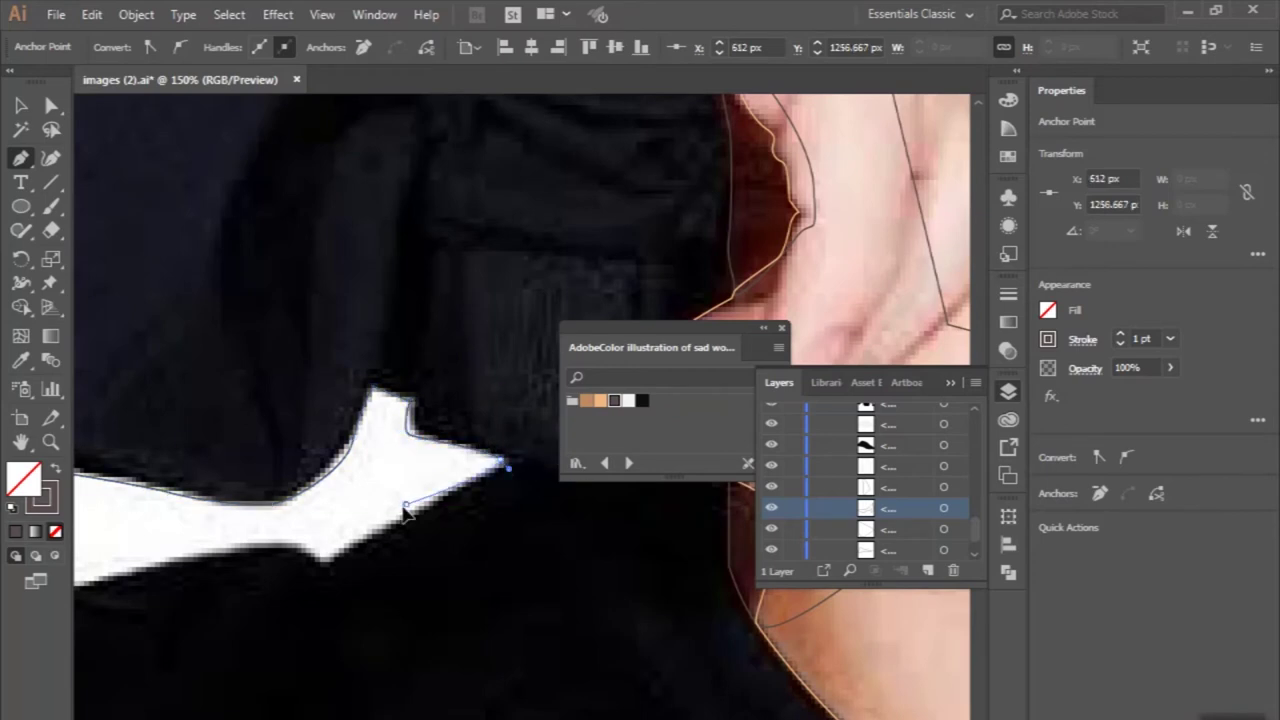
{"action": "left_click", "coordinate": [395, 527]}
{"action": "left_click", "coordinate": [325, 562]}
{"action": "scroll", "coordinate": [224, 560], "scroll_direction": "left", "scroll_amount": 5}
{"action": "left_click_drag", "start_coordinate": [577, 589], "coordinate": [487, 556]}
Finish the sleeve path, select it and zoom out to check the shape.
{"action": "key", "text": "v"}
{"action": "key", "text": "ctrl+minus"}
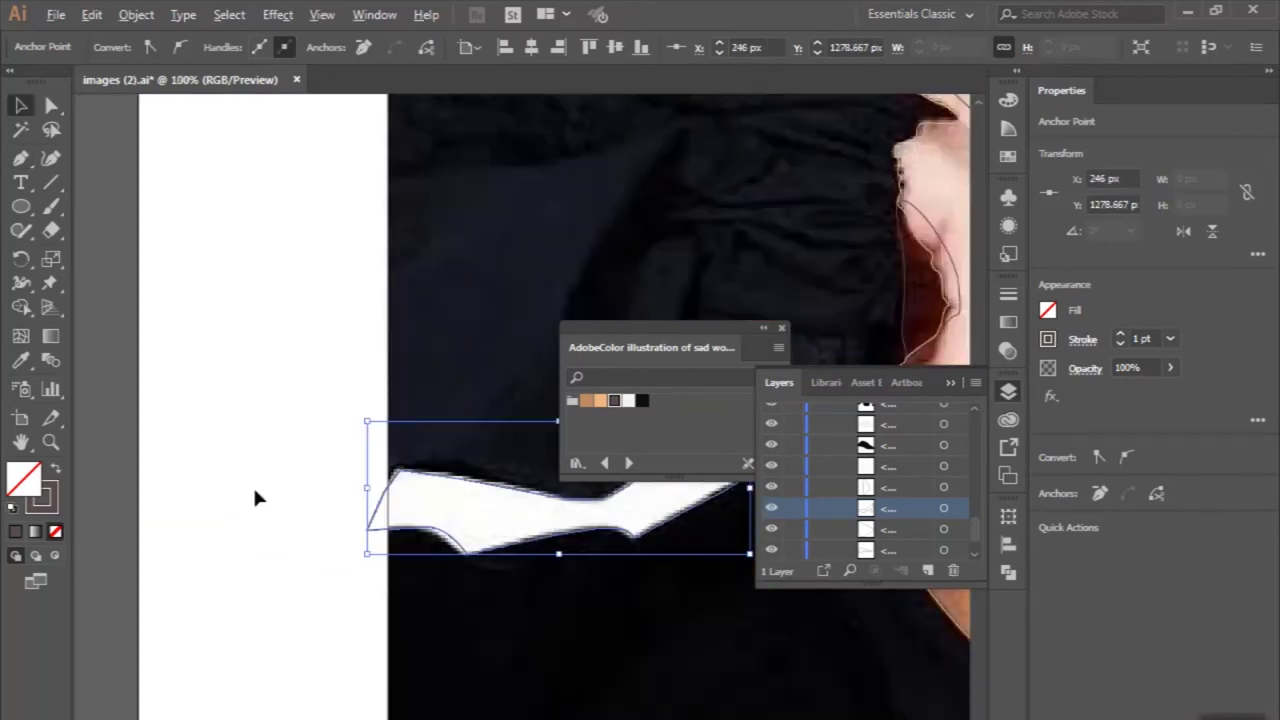
{"action": "left_click", "coordinate": [392, 512]}
{"action": "key", "text": "ctrl+minus"}
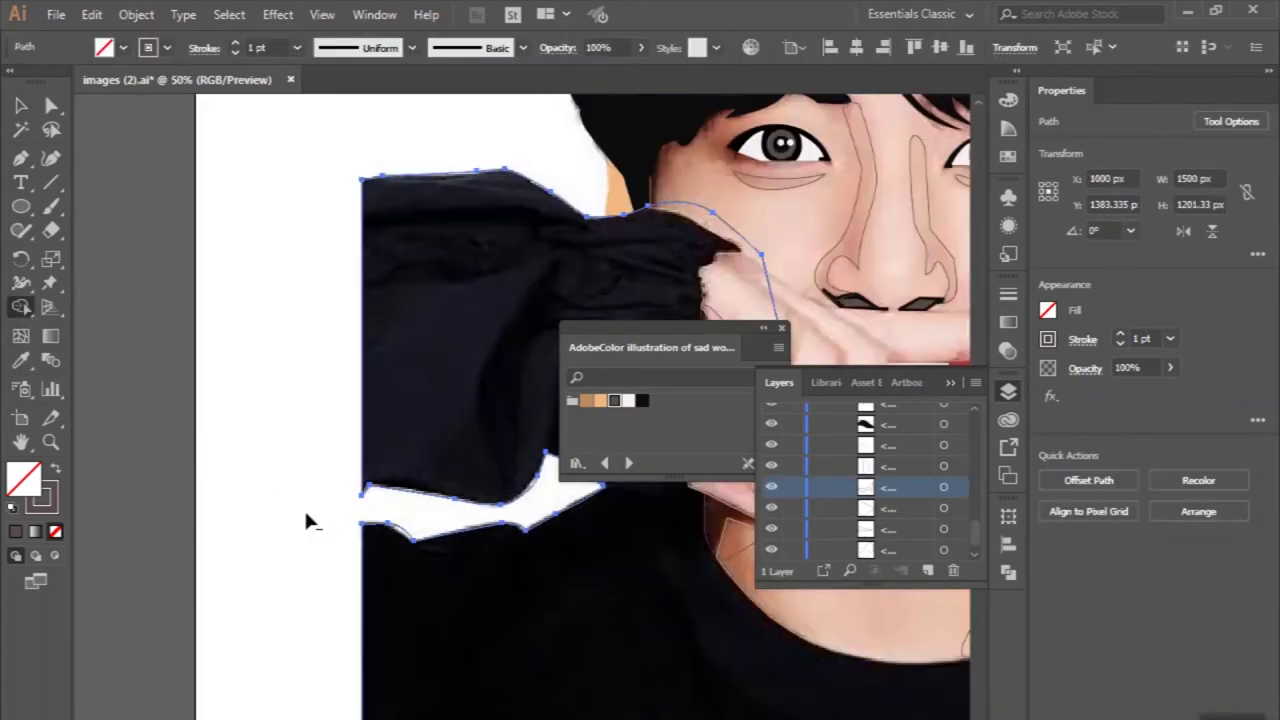
Start a new Pen path below the hand, curving down the neck edge.
{"action": "key", "text": "ctrl+minus"}
{"action": "key", "text": "ctrl+minus"}
{"action": "key", "text": "ctrl+shift+a"}
{"action": "key", "text": "ctrl+plus"}
{"action": "key", "text": "p"}
{"action": "key", "text": "ctrl+plus"}
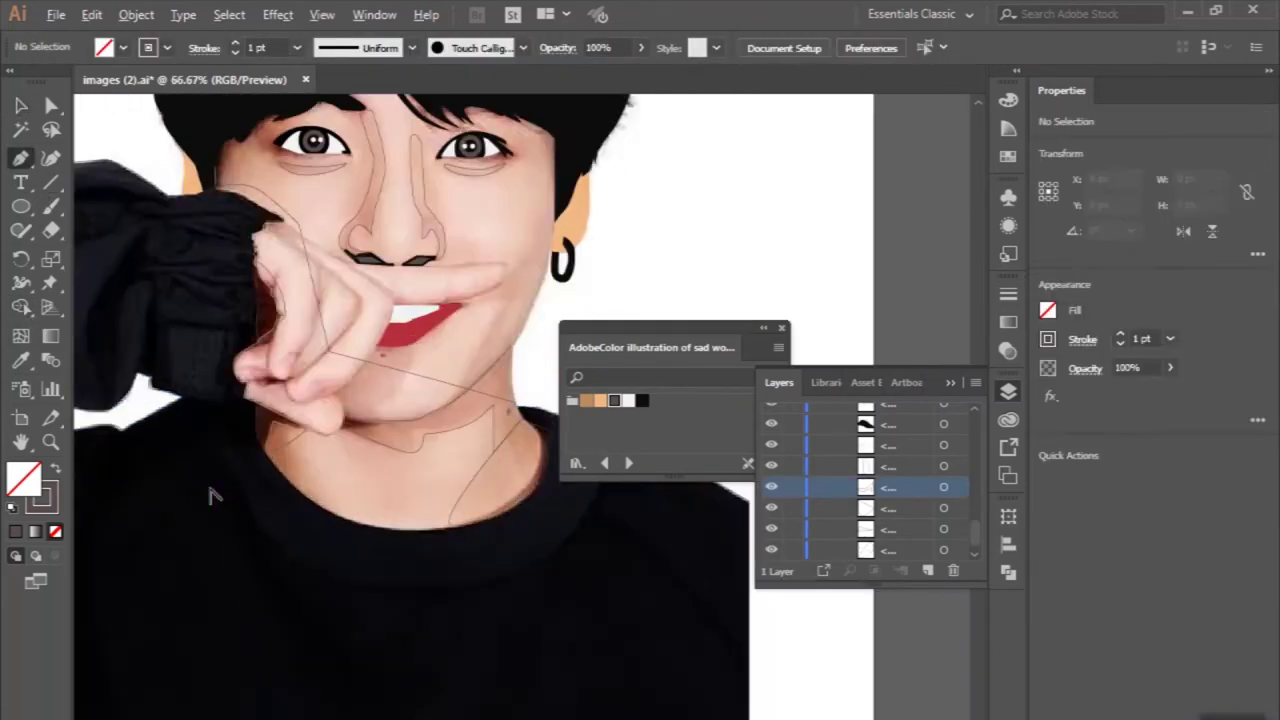
{"action": "key", "text": "ctrl+plus"}
{"action": "left_click", "coordinate": [285, 312]}
{"action": "left_click", "coordinate": [237, 323]}
{"action": "left_click_drag", "start_coordinate": [294, 540], "coordinate": [391, 651]}
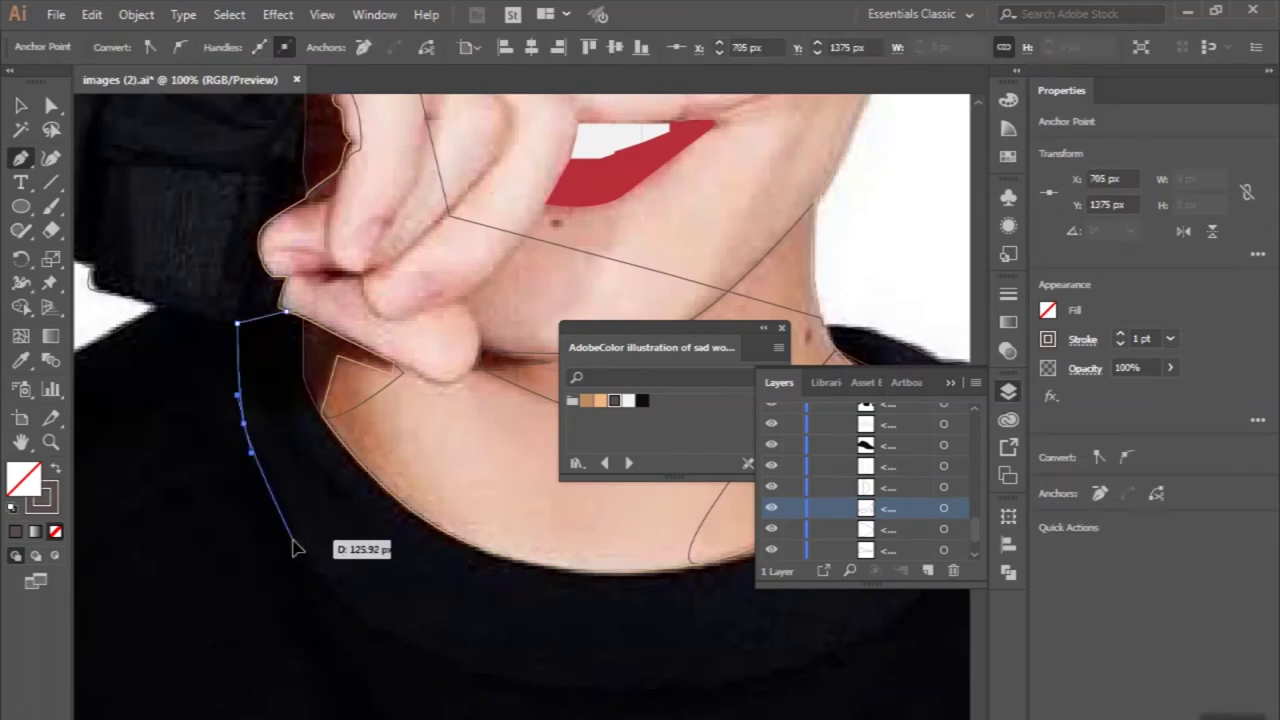
Trace the path around the shirt collar and close it at the start point.
{"action": "left_click", "coordinate": [550, 690]}
{"action": "left_click_drag", "start_coordinate": [555, 698], "coordinate": [600, 694]}
{"action": "left_click", "coordinate": [520, 680]}
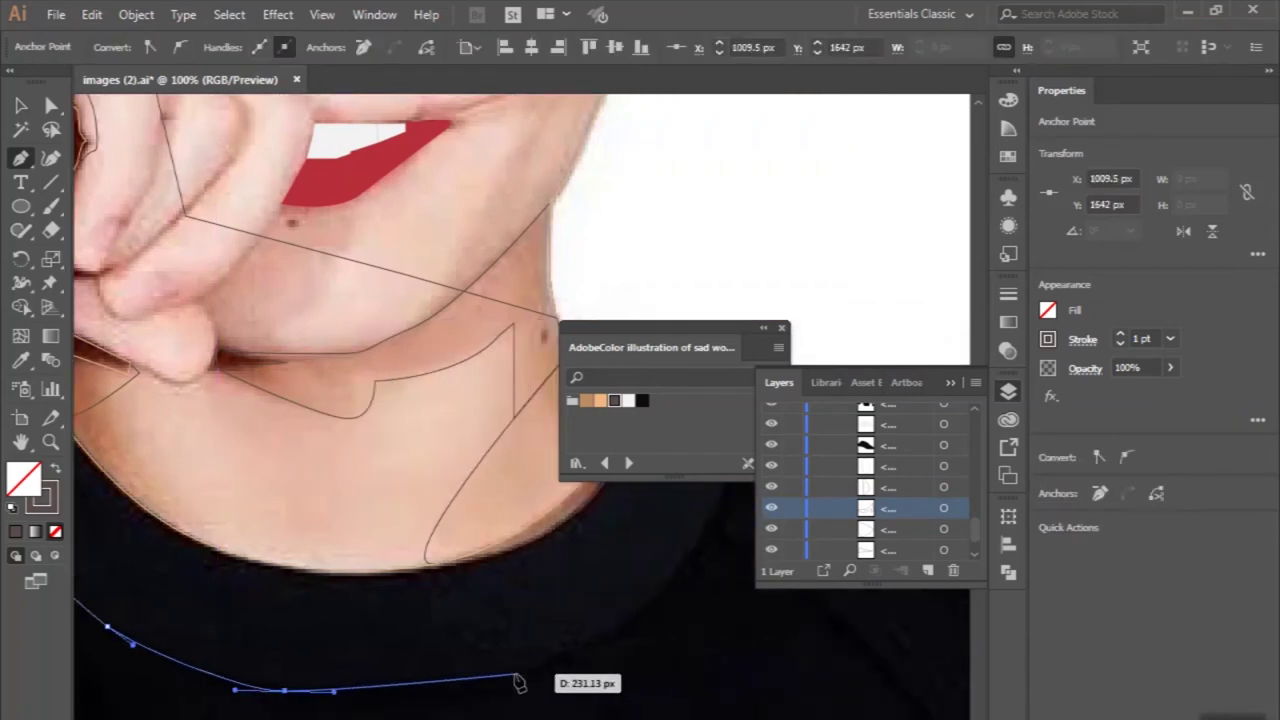
{"action": "mouse_move", "coordinate": [614, 643]}
{"action": "left_mouse_down"}
{"action": "mouse_move", "coordinate": [643, 627]}
{"action": "mouse_move", "coordinate": [471, 506]}
{"action": "left_mouse_up"}
{"action": "mouse_move", "coordinate": [457, 371]}
{"action": "left_mouse_down"}
{"action": "mouse_move", "coordinate": [466, 378]}
{"action": "mouse_move", "coordinate": [405, 357]}
{"action": "left_mouse_up"}
{"action": "key", "text": "ctrl+minus"}
{"action": "key", "text": "ctrl+minus"}
{"action": "left_click", "coordinate": [408, 358]}
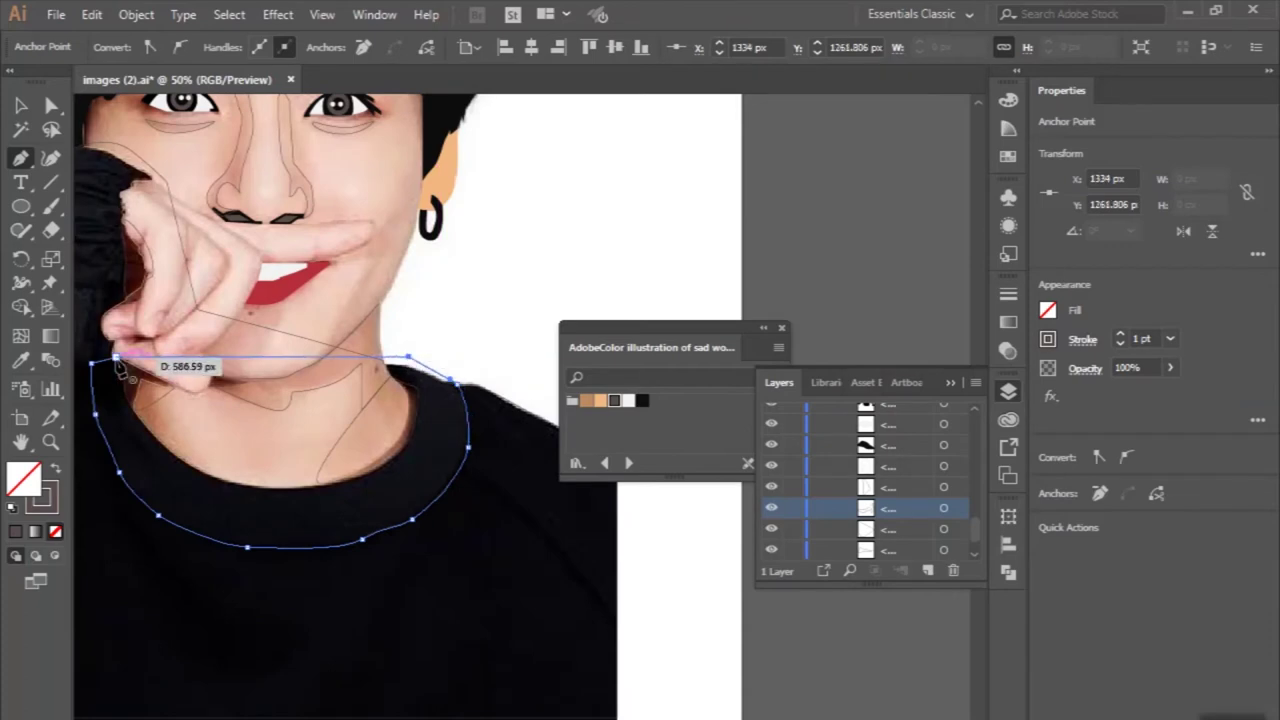
{"action": "left_click", "coordinate": [21, 105]}
Move the photo layer to the bottom of the Layers stack and select the under-eye shading.
{"action": "left_click", "coordinate": [509, 406]}
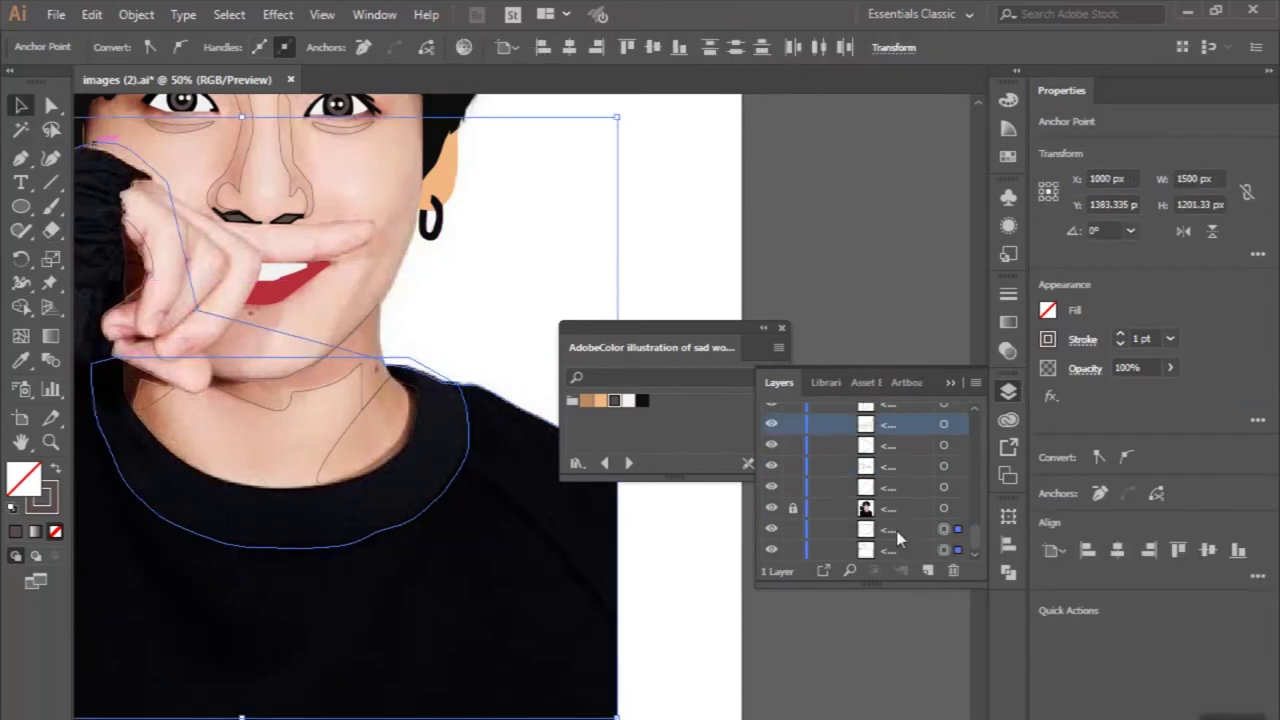
{"action": "left_click_drag", "start_coordinate": [887, 508], "coordinate": [887, 552]}
{"action": "key", "text": "ctrl+minus"}
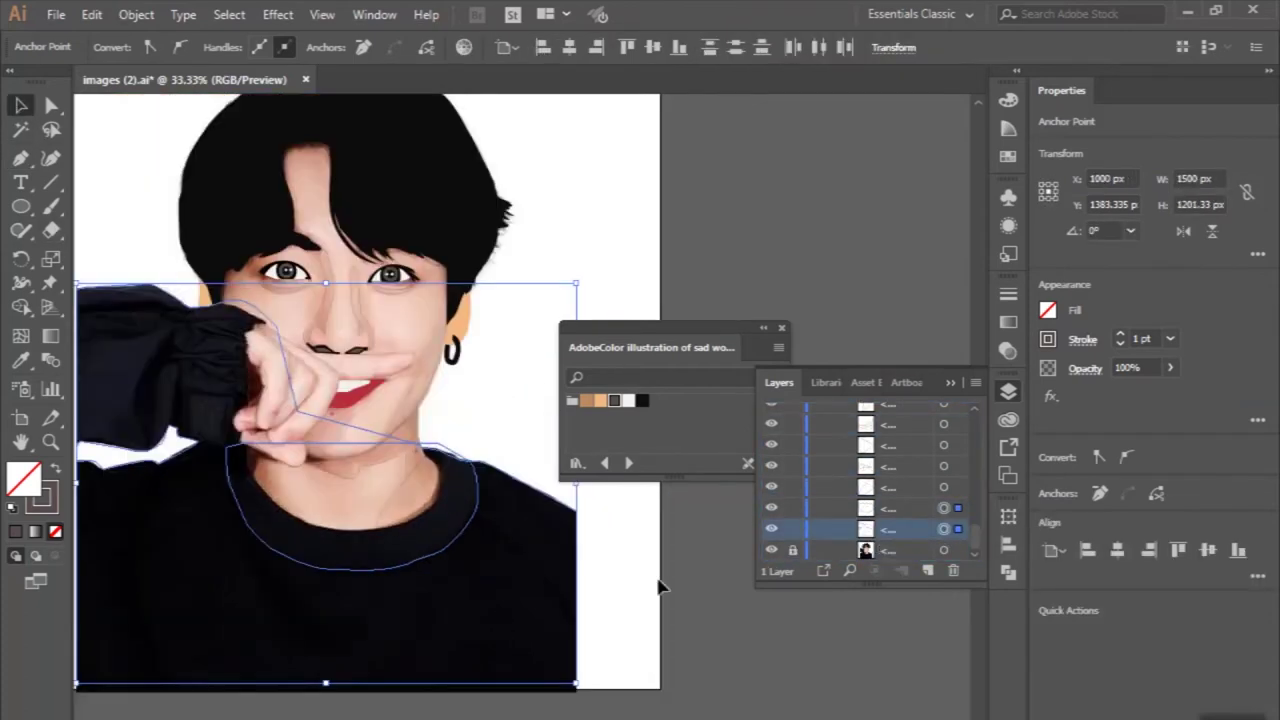
{"action": "scroll", "coordinate": [390, 370], "scroll_direction": "up", "scroll_amount": 5}
{"action": "left_click", "coordinate": [366, 452]}
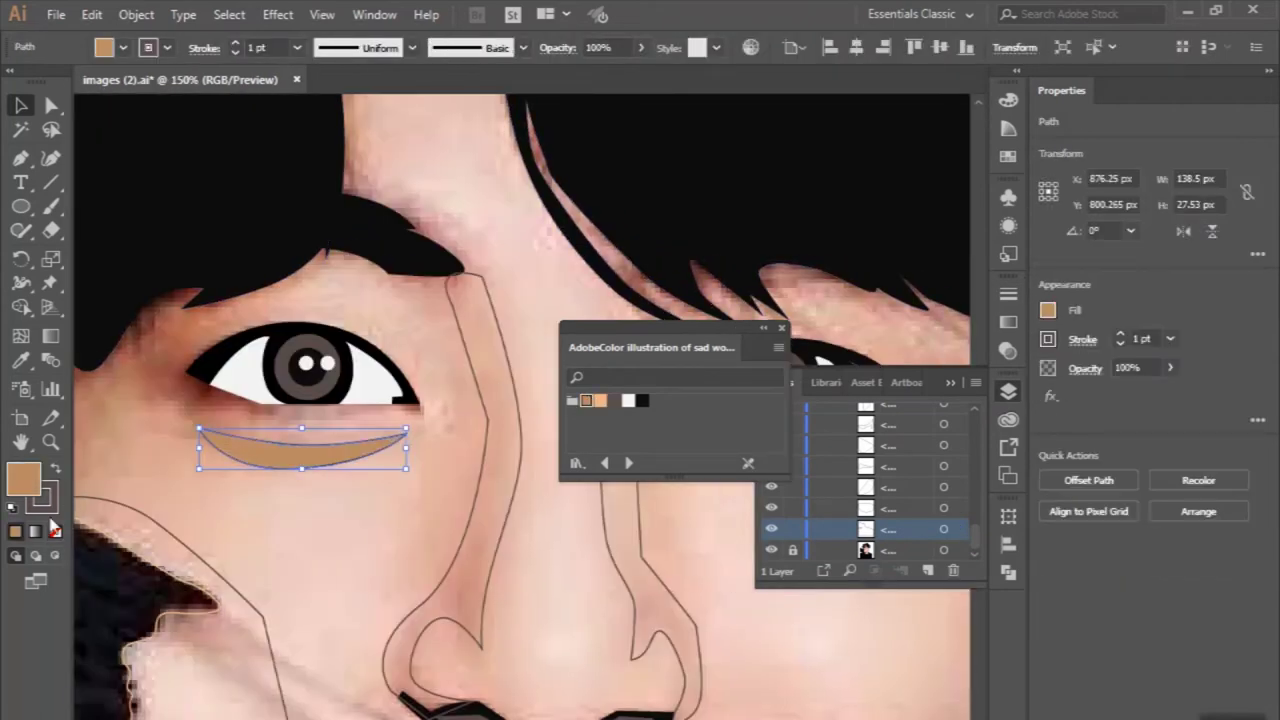
Eyedrop the tan under-eye fill onto the selected nose shapes.
{"action": "key", "text": "F6"}
{"action": "left_click", "coordinate": [348, 470]}
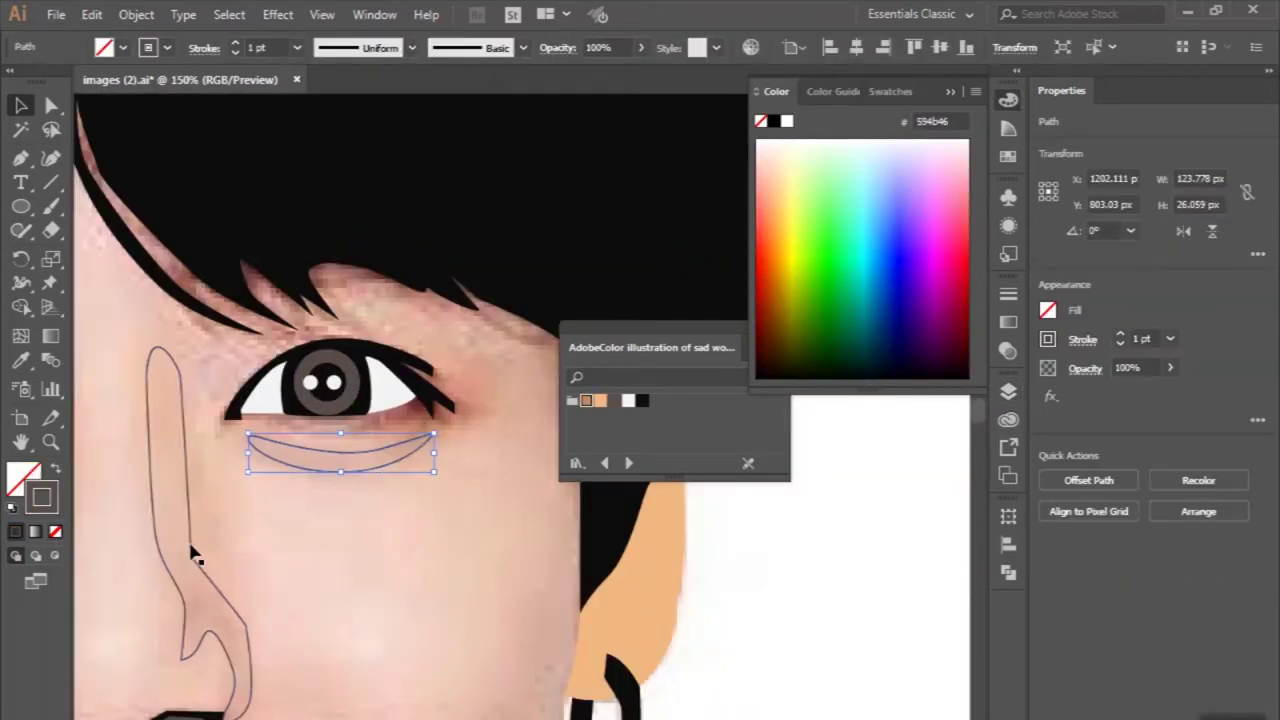
{"action": "left_click", "coordinate": [195, 538], "text": "shift"}
{"action": "key", "text": "ctrl+minus"}
{"action": "key", "text": "ctrl+minus"}
{"action": "key", "text": "i"}
{"action": "left_click", "coordinate": [200, 538]}
{"action": "scroll", "coordinate": [402, 455], "scroll_direction": "down", "scroll_amount": 2}
{"action": "scroll", "coordinate": [402, 455], "scroll_direction": "down", "scroll_amount": 6}
{"action": "scroll", "coordinate": [360, 440], "scroll_direction": "left", "scroll_amount": 4}
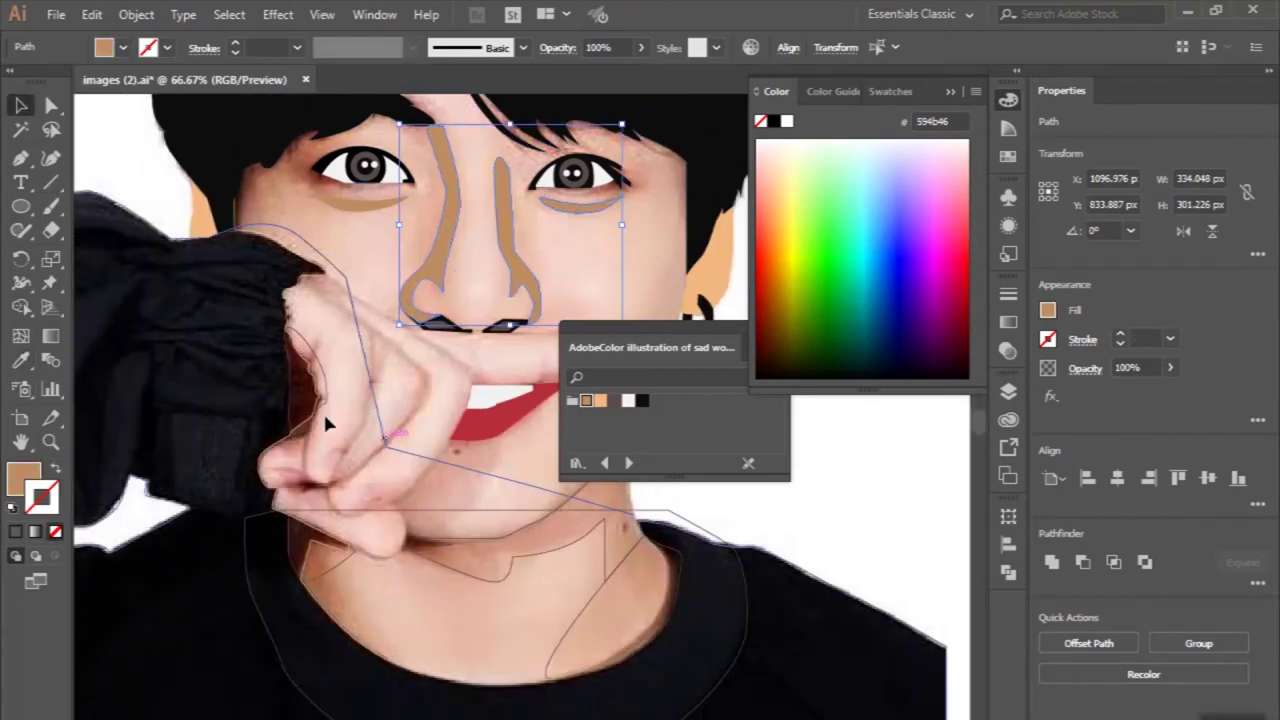
Fill the inner nostril shapes with the tan swatch.
{"action": "left_click", "coordinate": [293, 418]}
{"action": "key", "text": "ctrl+minus"}
{"action": "key", "text": "ctrl+minus"}
{"action": "key", "text": "ctrl+minus"}
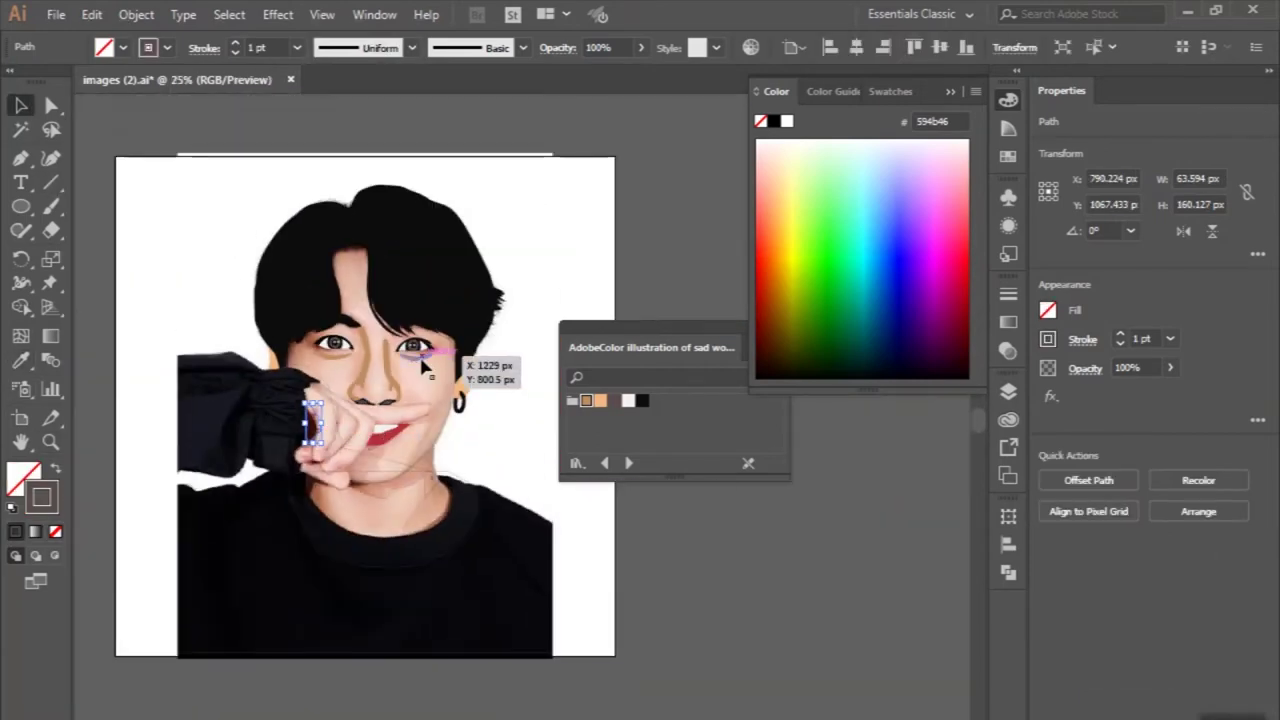
{"action": "key", "text": "ctrl+plus"}
{"action": "key", "text": "ctrl+plus"}
{"action": "scroll", "coordinate": [435, 453], "scroll_direction": "up", "scroll_amount": 3}
{"action": "left_click", "coordinate": [280, 378]}
{"action": "left_click", "coordinate": [420, 368], "text": "shift"}
{"action": "left_click", "coordinate": [300, 380]}
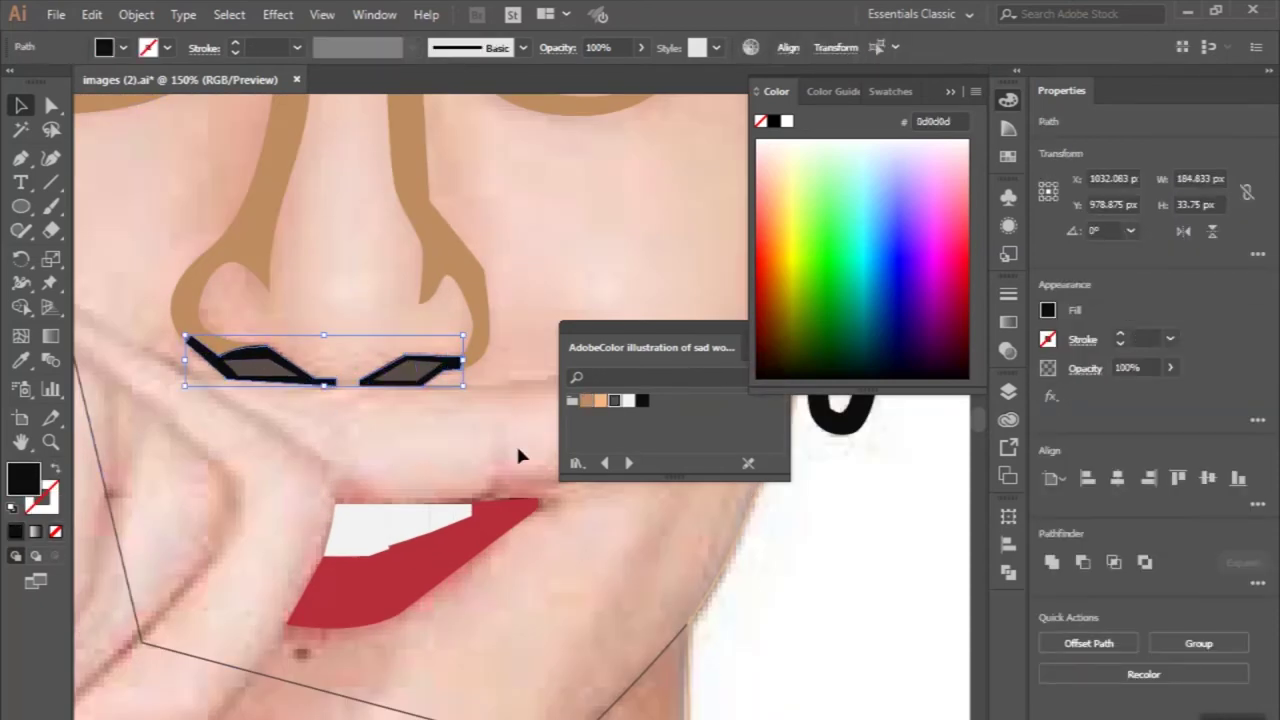
{"action": "left_click", "coordinate": [586, 400]}
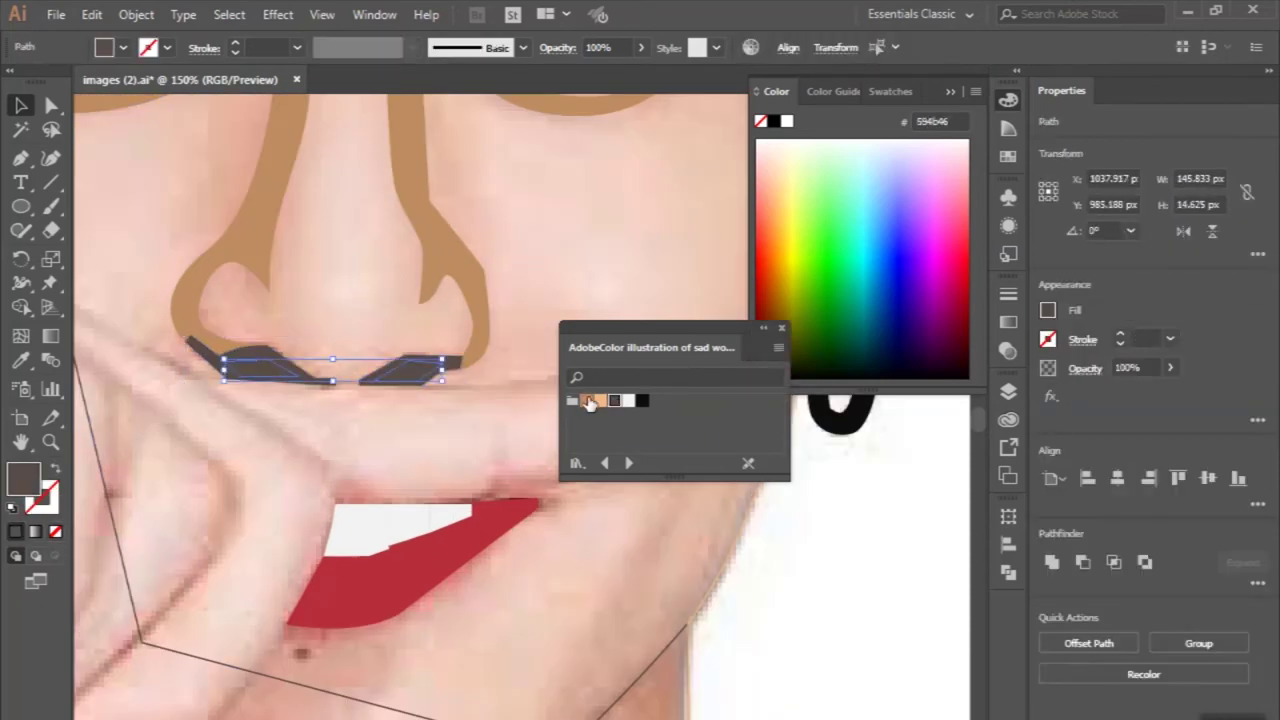
{"action": "left_click", "coordinate": [370, 437]}
{"action": "scroll", "coordinate": [368, 424], "scroll_direction": "down", "scroll_amount": 4}
{"action": "left_click", "coordinate": [1008, 391]}
{"action": "scroll", "coordinate": [790, 500], "scroll_direction": "down", "scroll_amount": 2}
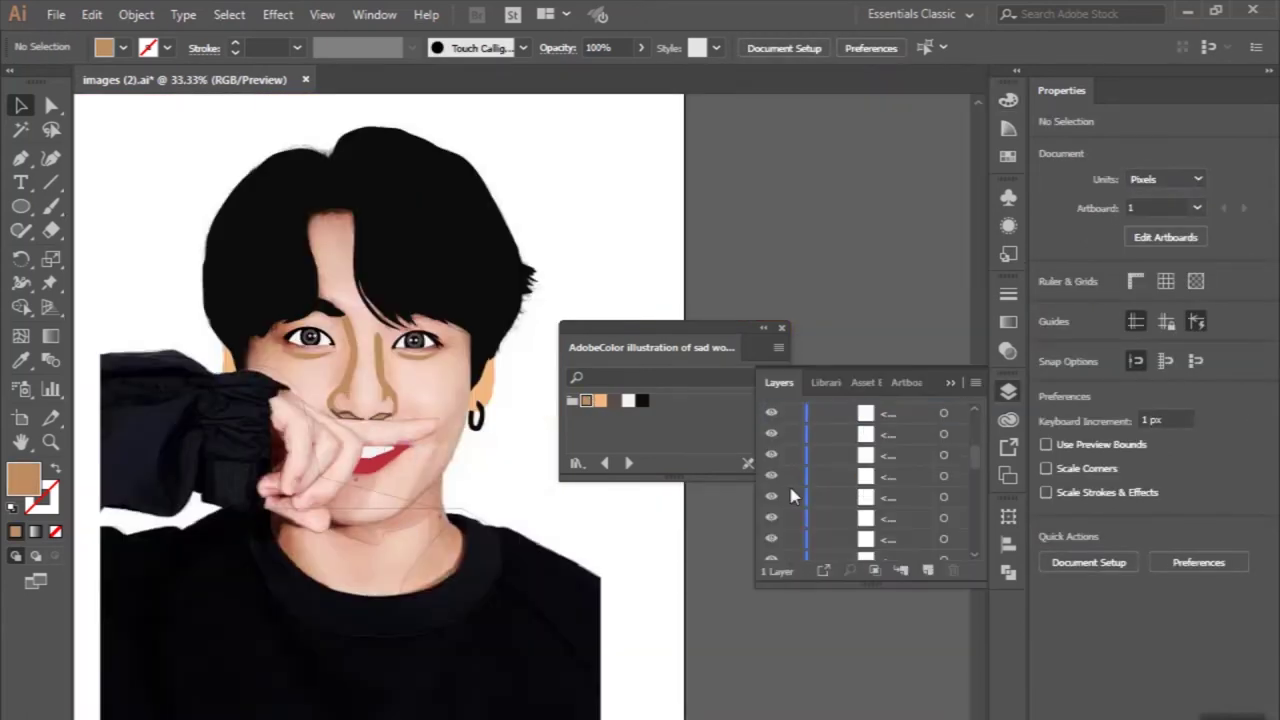
Toggle the reference photo to preview, then give the face outline a fill with no stroke.
{"action": "scroll", "coordinate": [785, 515], "scroll_direction": "down", "scroll_amount": 1}
{"action": "left_click", "coordinate": [771, 550]}
{"action": "left_click", "coordinate": [771, 550]}
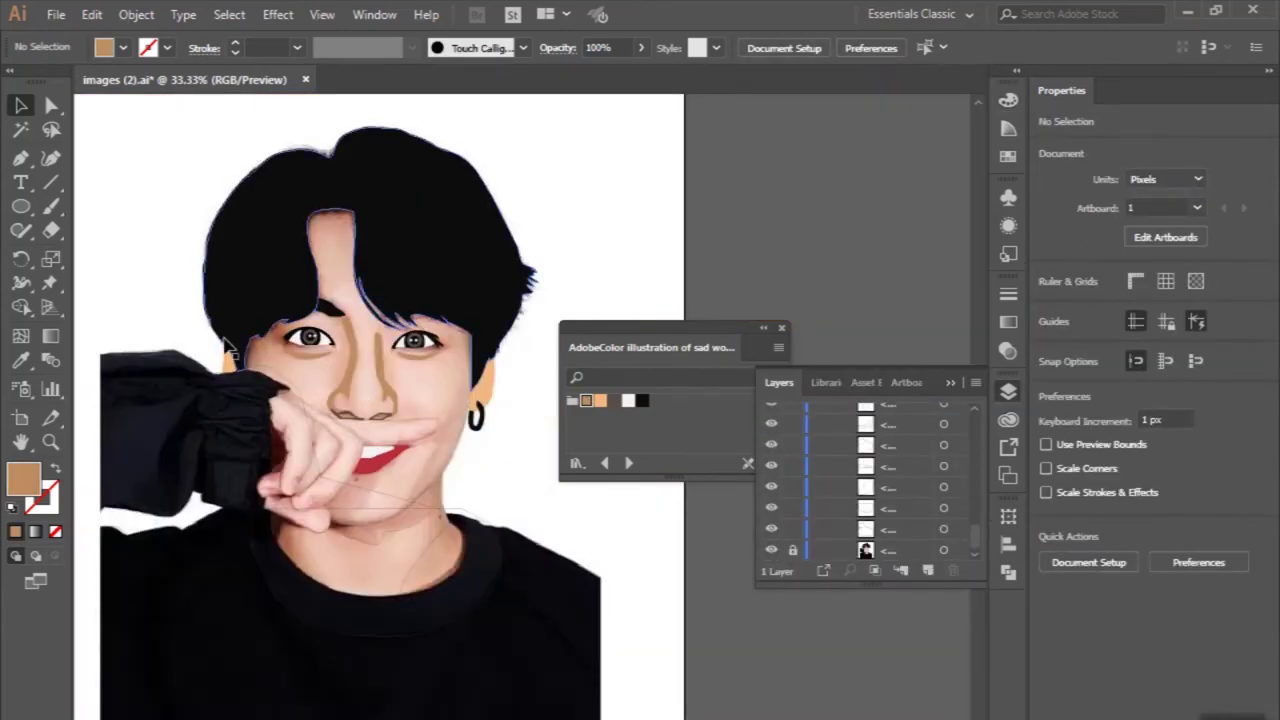
{"action": "scroll", "coordinate": [443, 563], "scroll_direction": "up", "scroll_amount": 2}
{"action": "left_click", "coordinate": [460, 372]}
{"action": "left_click", "coordinate": [57, 472]}
{"action": "scroll", "coordinate": [539, 361], "scroll_direction": "down", "scroll_amount": 1}
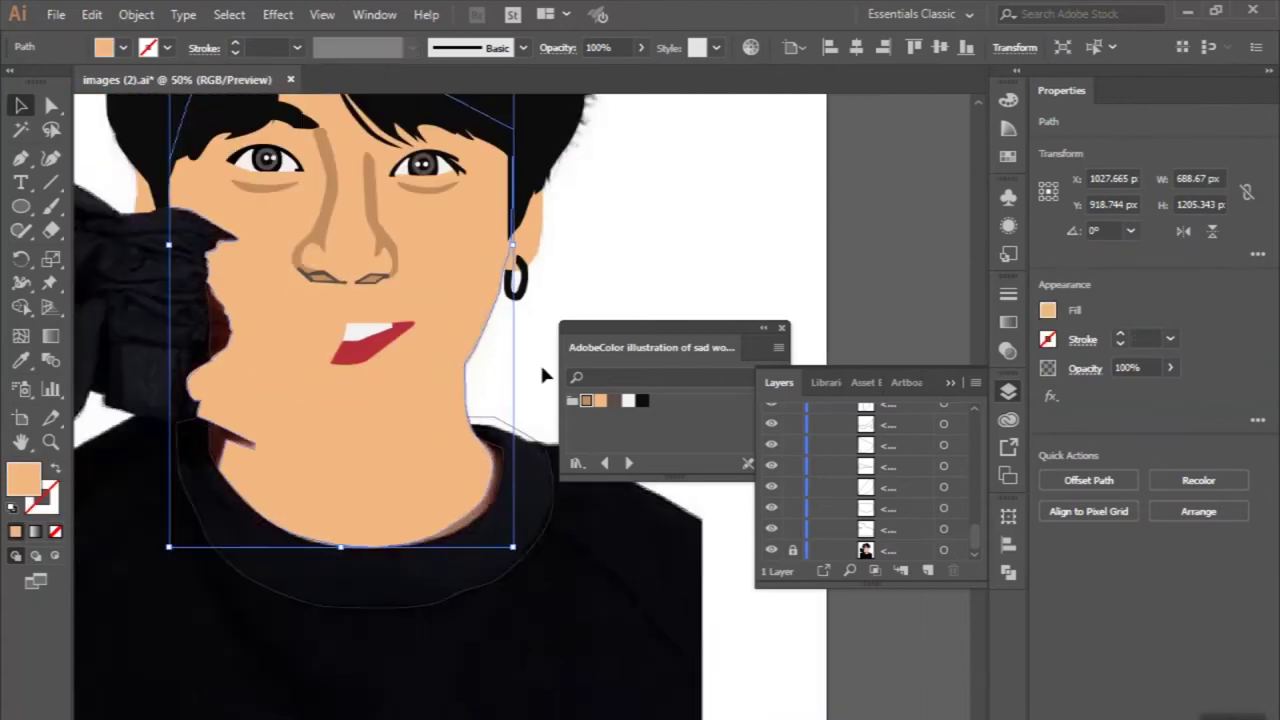
Swap stroke to fill on the jaw sliver and the brown neck shadow crescent.
{"action": "left_click", "coordinate": [463, 660]}
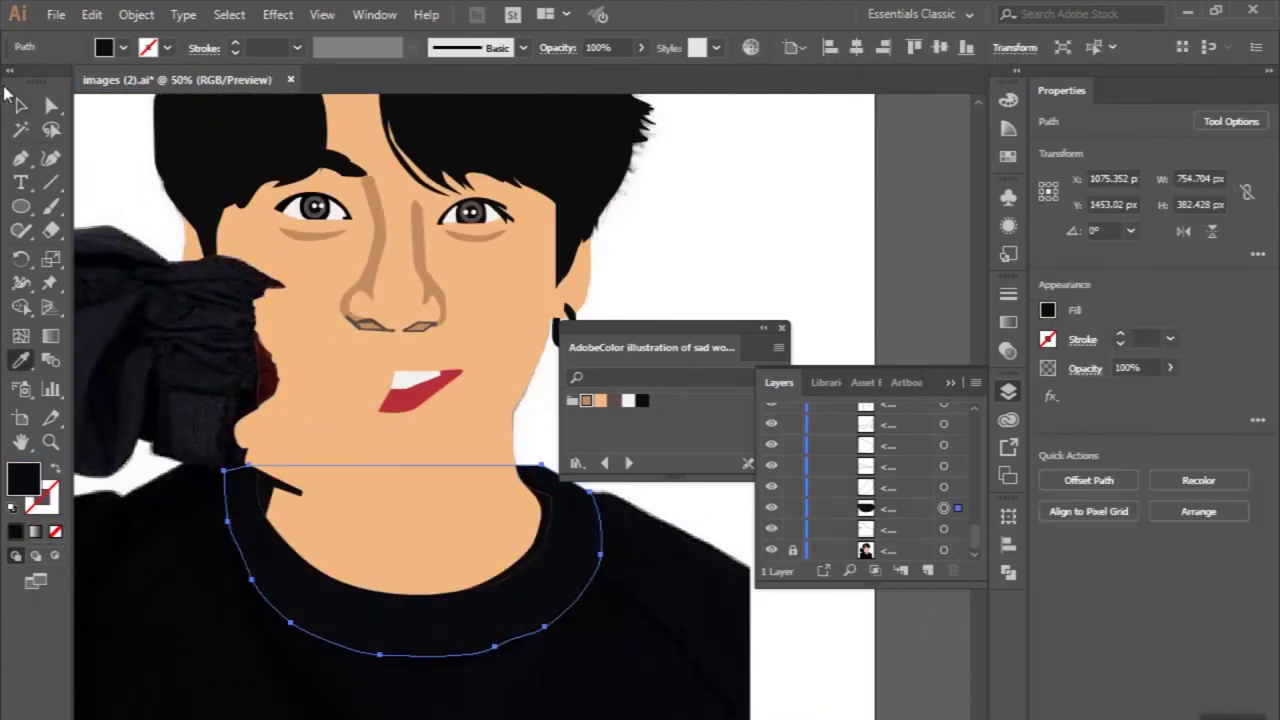
{"action": "scroll", "coordinate": [260, 440], "scroll_direction": "down", "scroll_amount": 2}
{"action": "left_click", "coordinate": [275, 438]}
{"action": "key", "text": "shift+x"}
{"action": "left_click", "coordinate": [537, 521]}
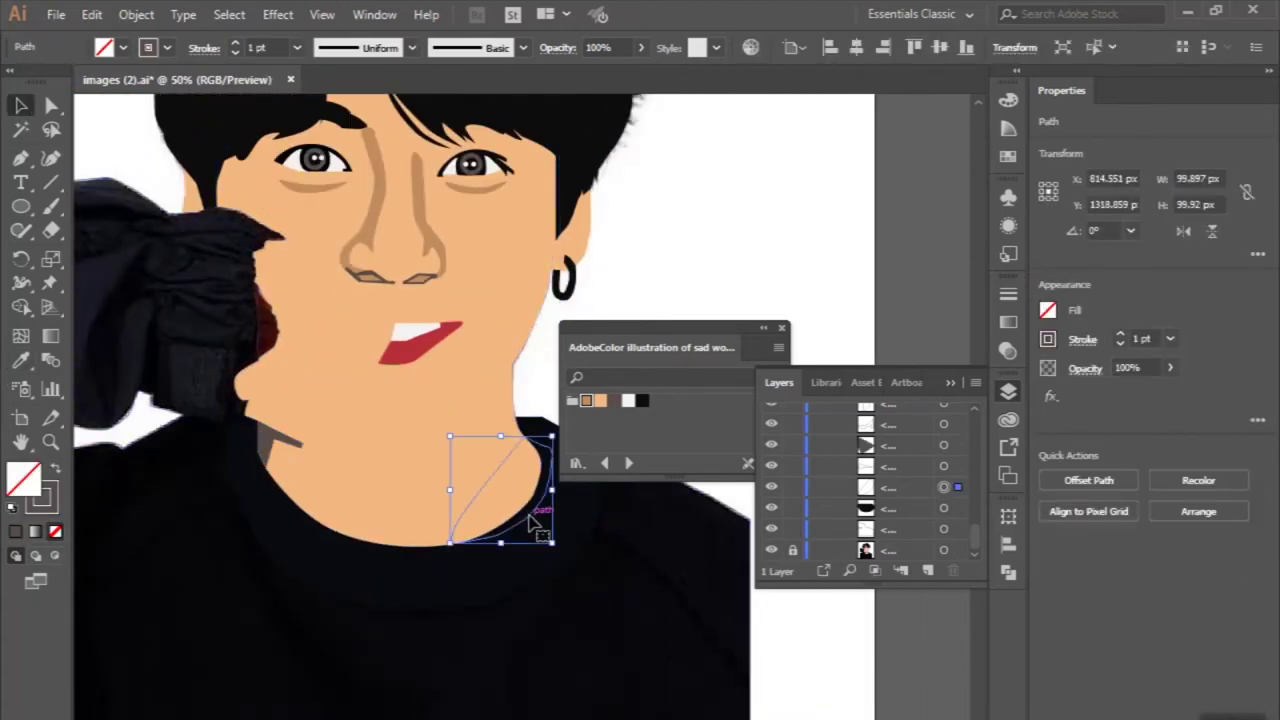
{"action": "key", "text": "shift+x"}
Fill the large shirt path with black sampled by the Eyedropper.
{"action": "left_click", "coordinate": [258, 340]}
{"action": "scroll", "coordinate": [243, 440], "scroll_direction": "down", "scroll_amount": 1}
{"action": "left_click", "coordinate": [180, 298]}
{"action": "left_click", "coordinate": [57, 472]}
{"action": "scroll", "coordinate": [293, 372], "scroll_direction": "down", "scroll_amount": 1}
{"action": "left_click", "coordinate": [20, 360]}
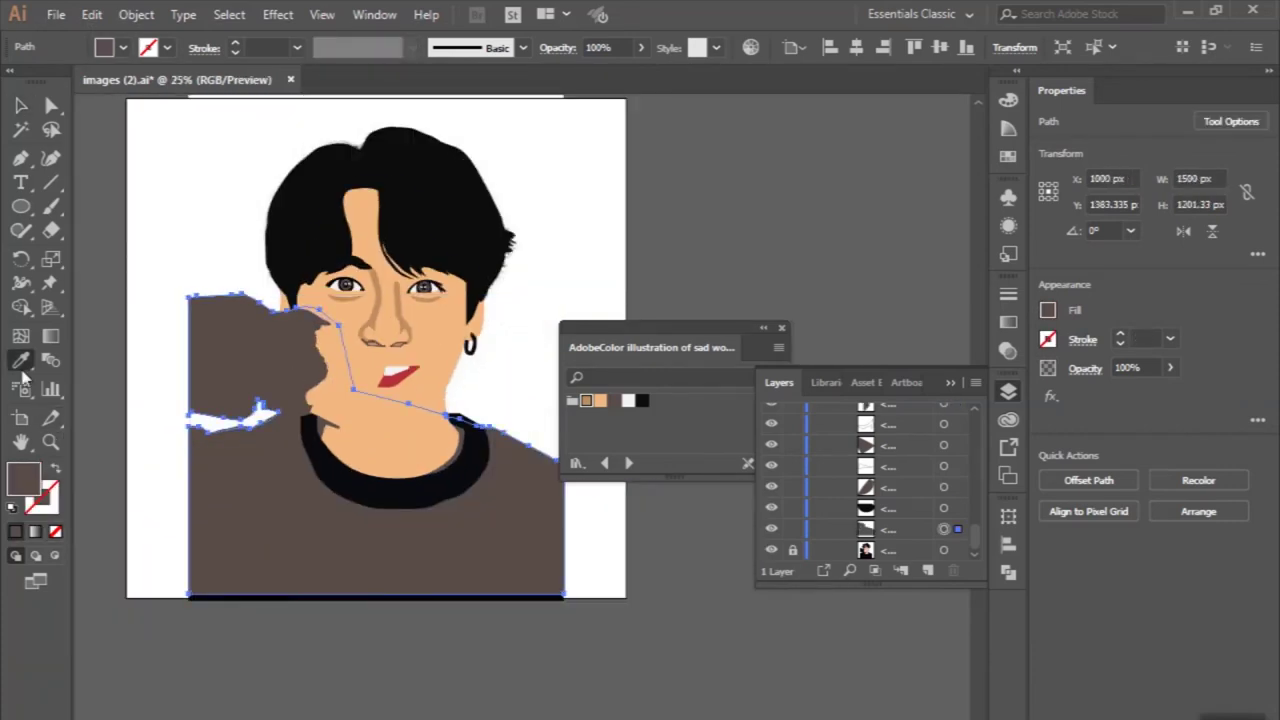
{"action": "left_click", "coordinate": [320, 246]}
{"action": "key", "text": "v"}
Color the collar dark navy #191e28 via the Fill Color Picker.
{"action": "left_click", "coordinate": [300, 449]}
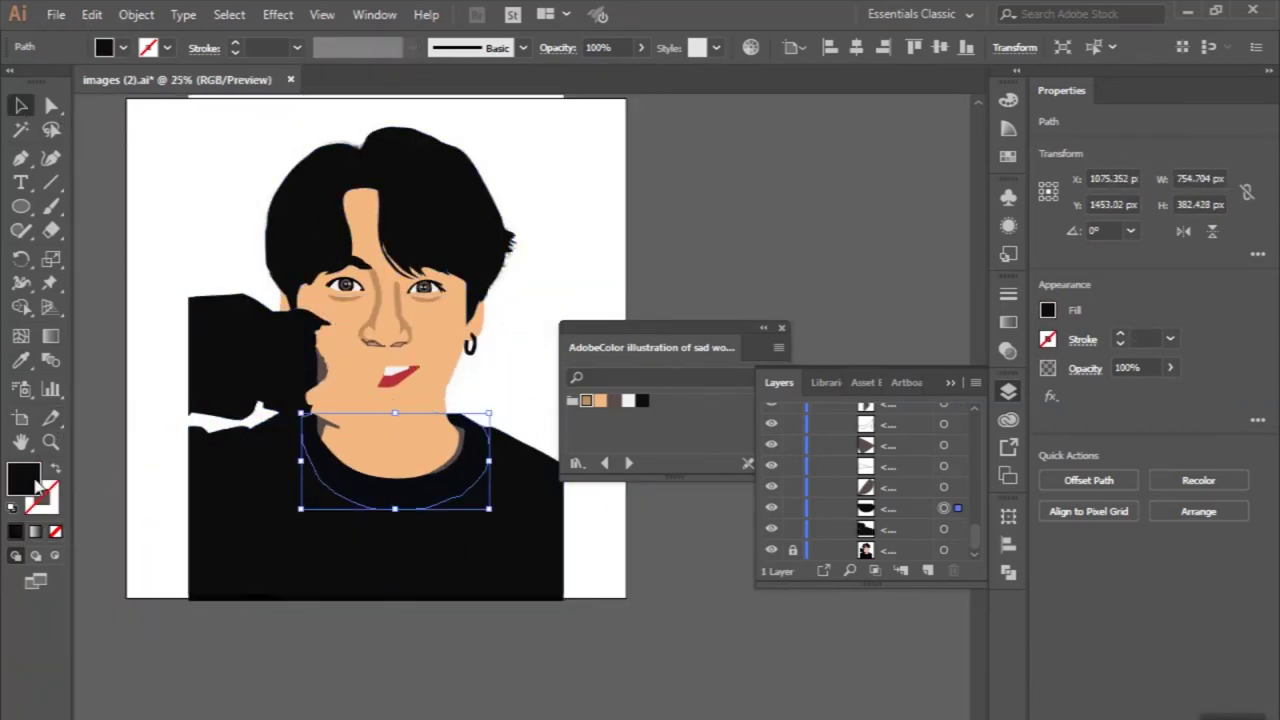
{"action": "double_click", "coordinate": [24, 478]}
{"action": "left_click", "coordinate": [358, 598]}
{"action": "left_click", "coordinate": [736, 393]}
{"action": "left_click", "coordinate": [103, 249]}
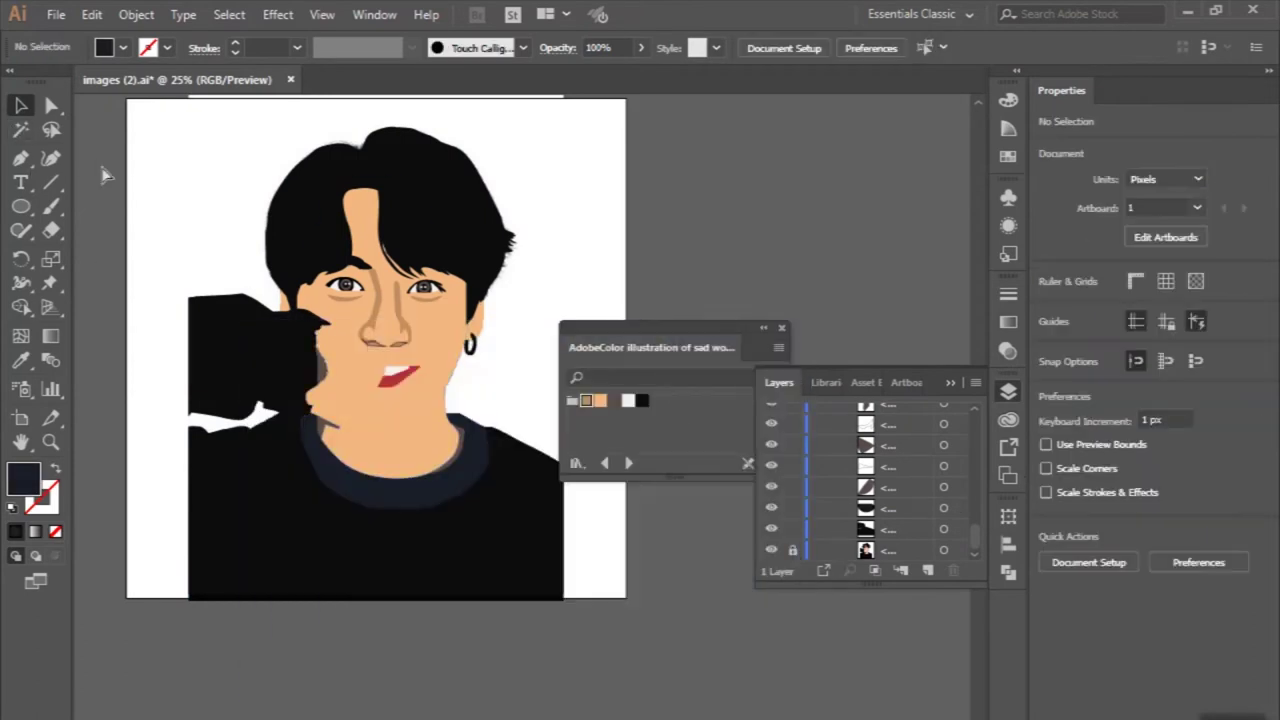
{"action": "scroll", "coordinate": [270, 345], "scroll_direction": "up", "scroll_amount": 1}
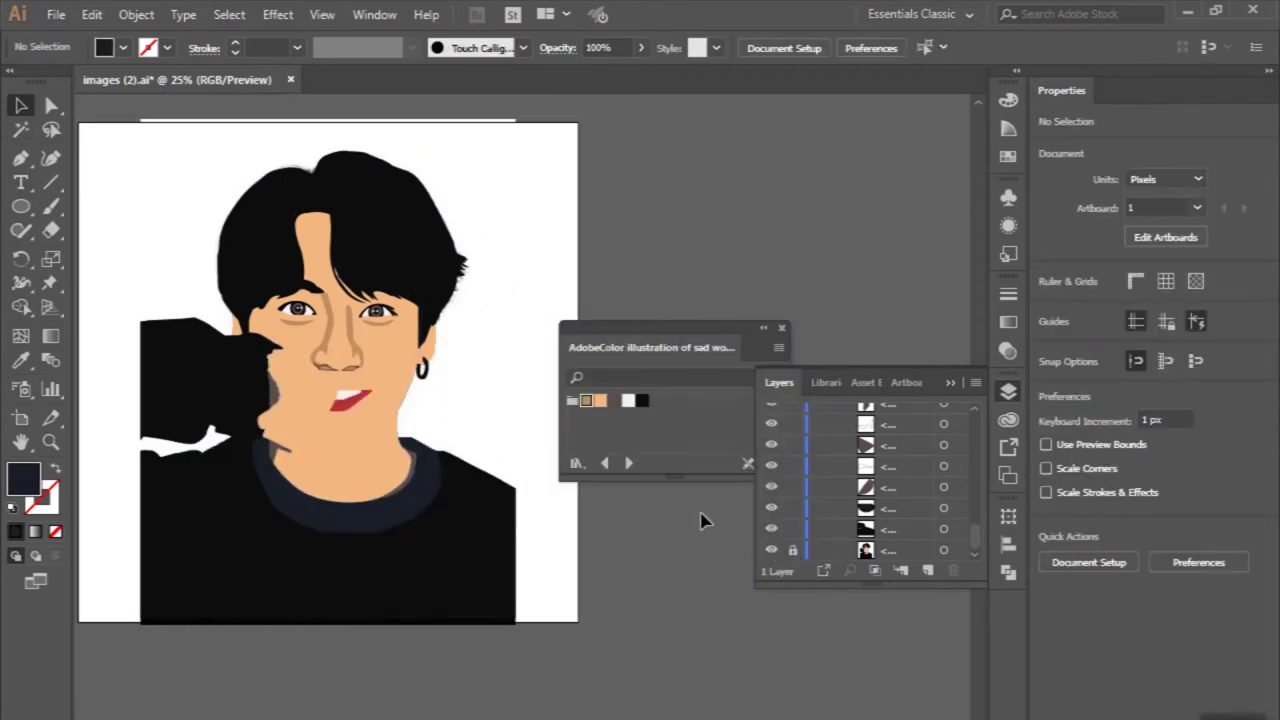
{"action": "left_click", "coordinate": [310, 410]}
{"action": "left_click", "coordinate": [56, 467]}
{"action": "scroll", "coordinate": [294, 420], "scroll_direction": "up", "scroll_amount": 2}
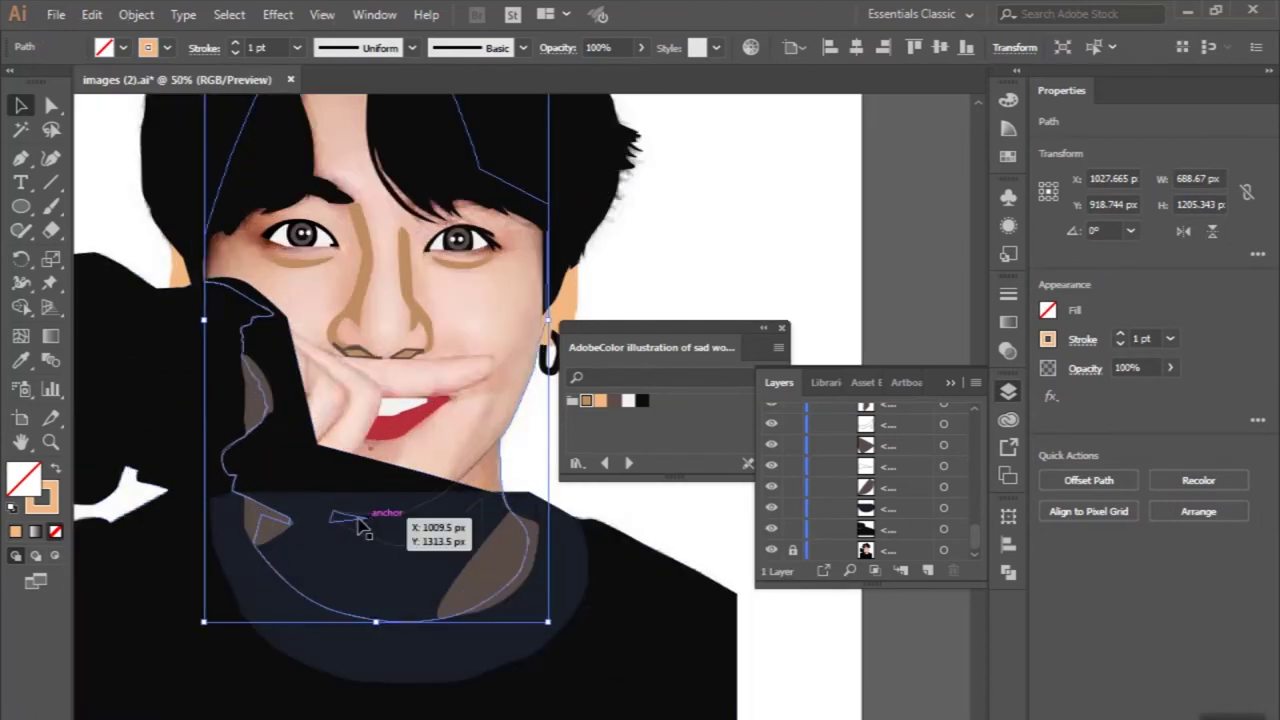
Move the neck shadow lower in the stack and restore the face's skin fill.
{"action": "left_click", "coordinate": [897, 498]}
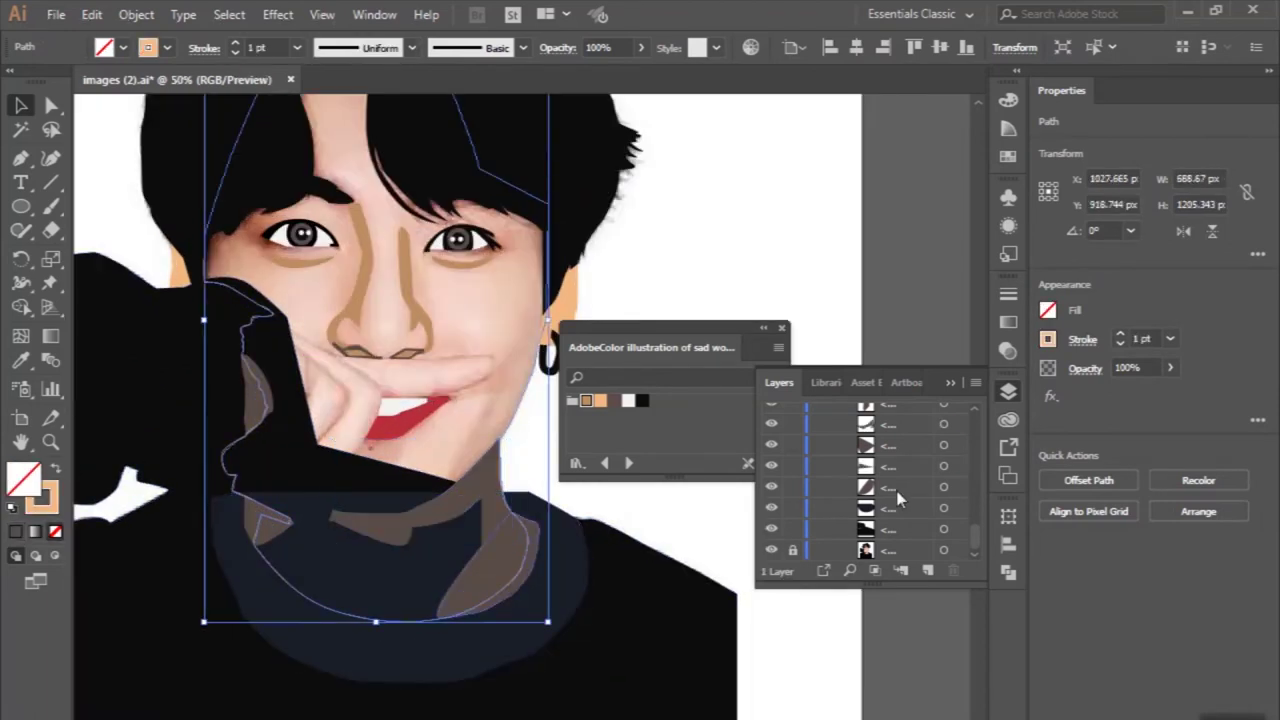
{"action": "mouse_move", "coordinate": [897, 446]}
{"action": "left_mouse_down"}
{"action": "mouse_move", "coordinate": [893, 502]}
{"action": "mouse_move", "coordinate": [900, 492]}
{"action": "left_mouse_up"}
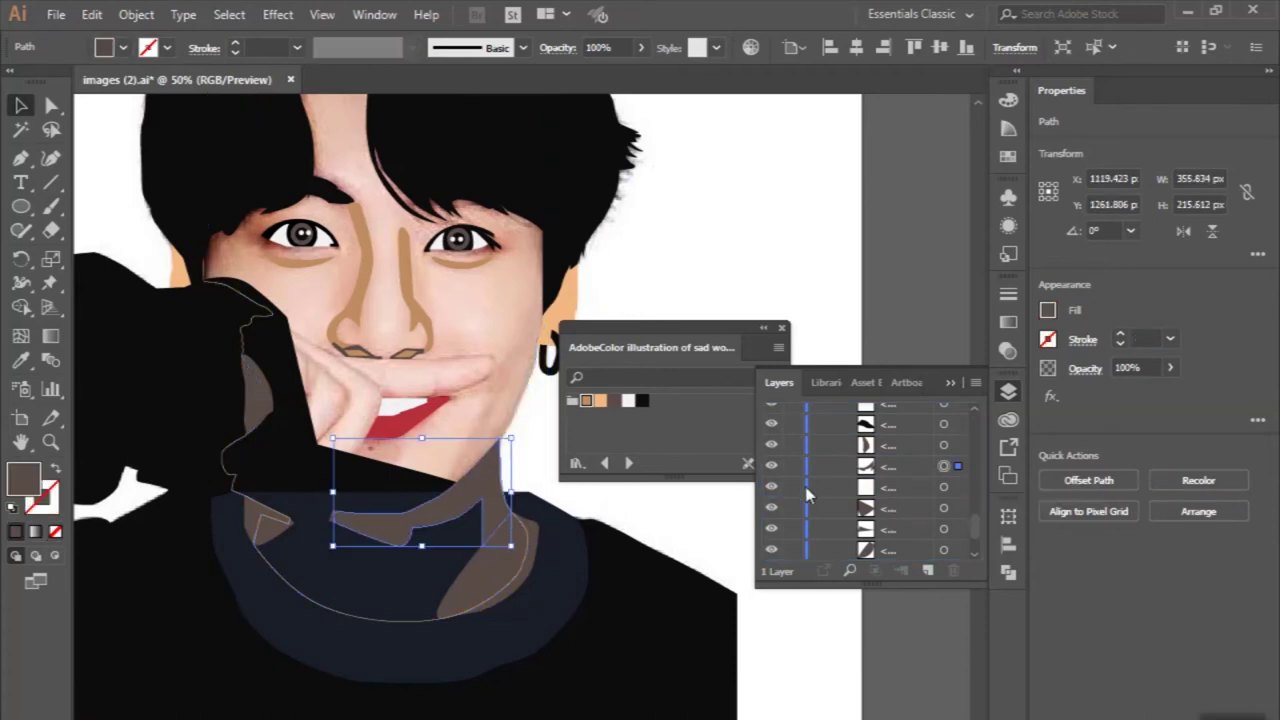
{"action": "left_click", "coordinate": [275, 318]}
{"action": "key", "text": "ctrl+bracketright"}
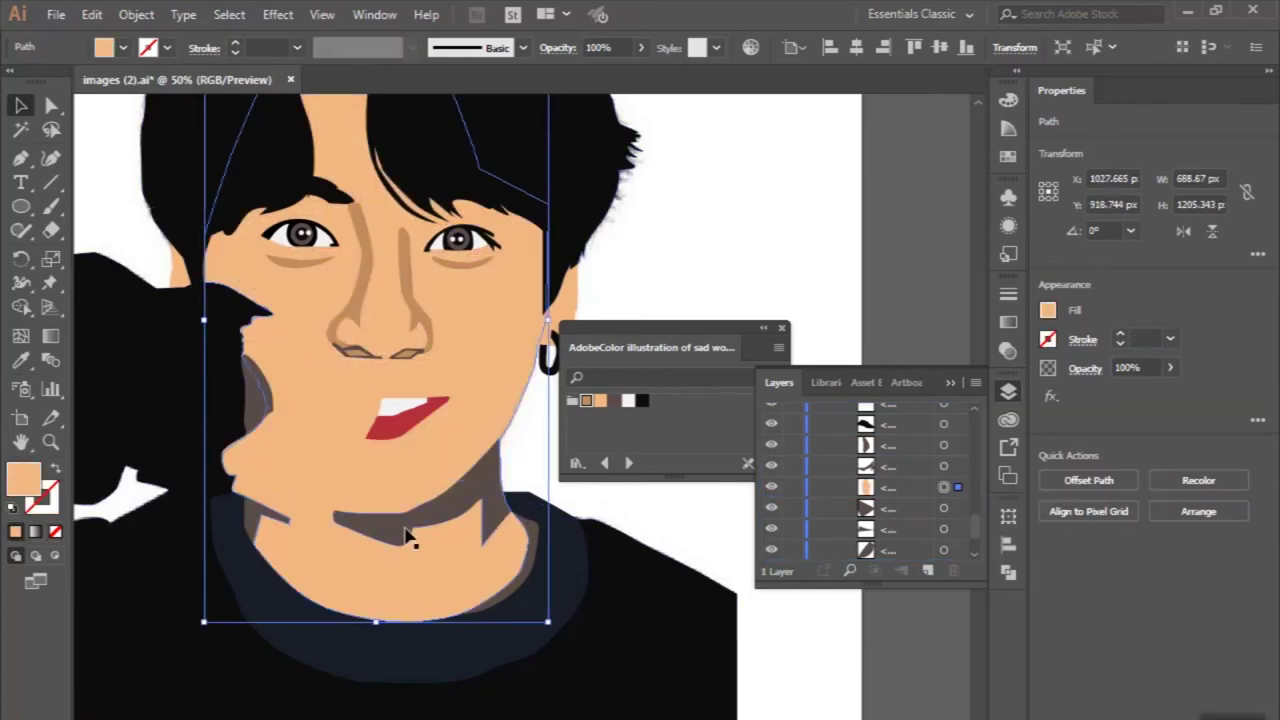
Select the small dark shapes under the chin and give them a black fill.
{"action": "left_click", "coordinate": [960, 465]}
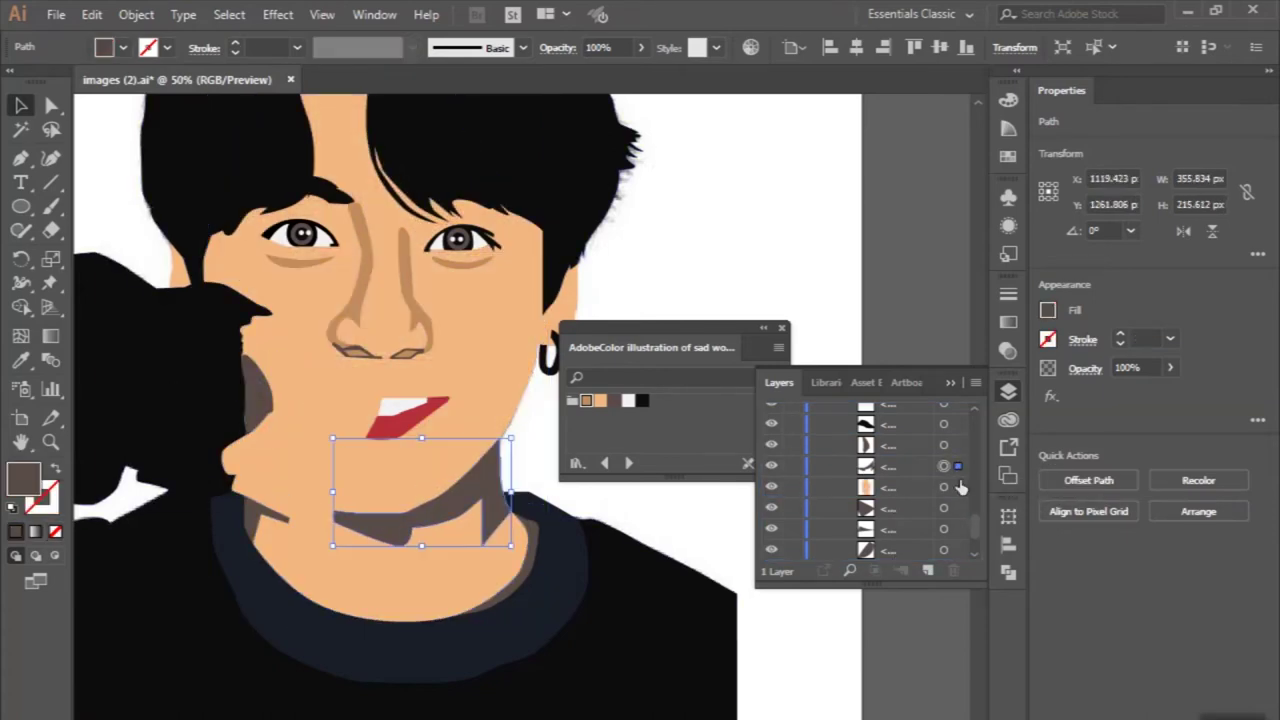
{"action": "left_click", "coordinate": [958, 508]}
{"action": "scroll", "coordinate": [960, 516], "scroll_direction": "down", "scroll_amount": 2}
{"action": "left_click", "coordinate": [959, 470]}
{"action": "left_click", "coordinate": [957, 467]}
{"action": "left_click", "coordinate": [642, 401]}
Drag the brown neck shadow rows behind the skin layer, then deselect and zoom out.
{"action": "left_click", "coordinate": [903, 474]}
{"action": "left_click_drag", "start_coordinate": [894, 423], "coordinate": [829, 491]}
{"action": "left_click", "coordinate": [511, 585]}
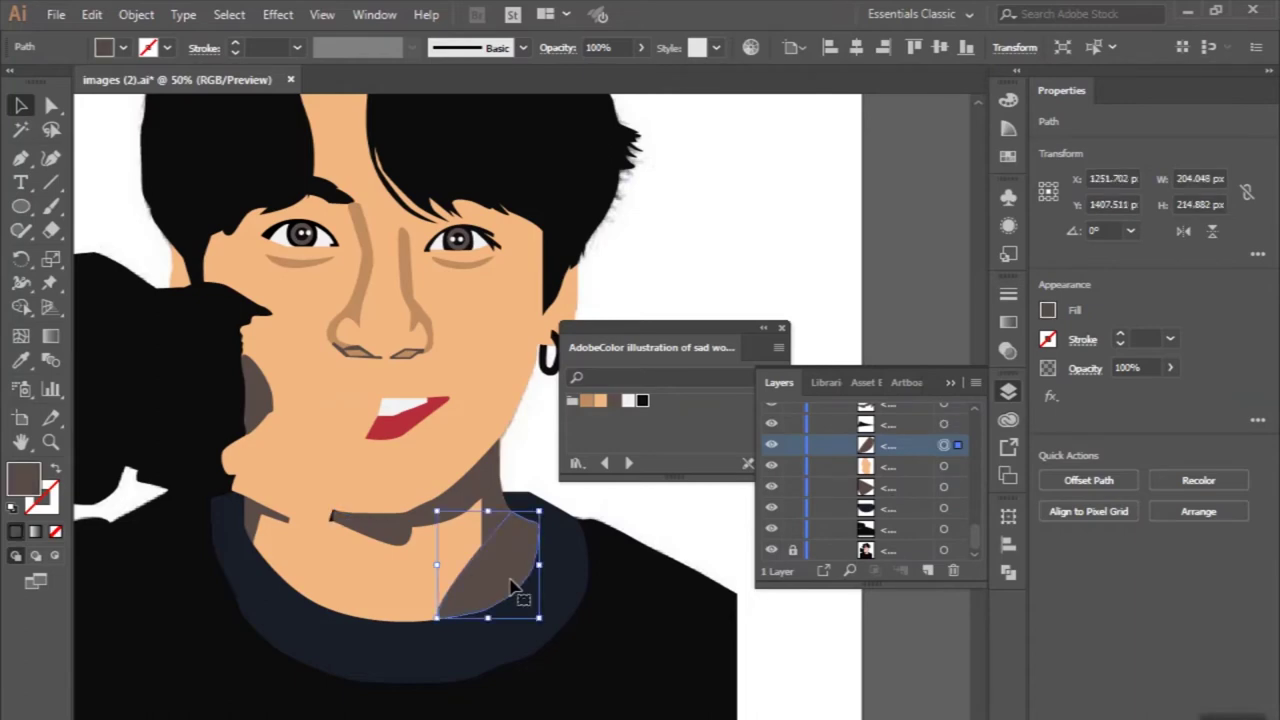
{"action": "left_click_drag", "start_coordinate": [906, 482], "coordinate": [810, 503]}
{"action": "key", "text": "ctrl+minus"}
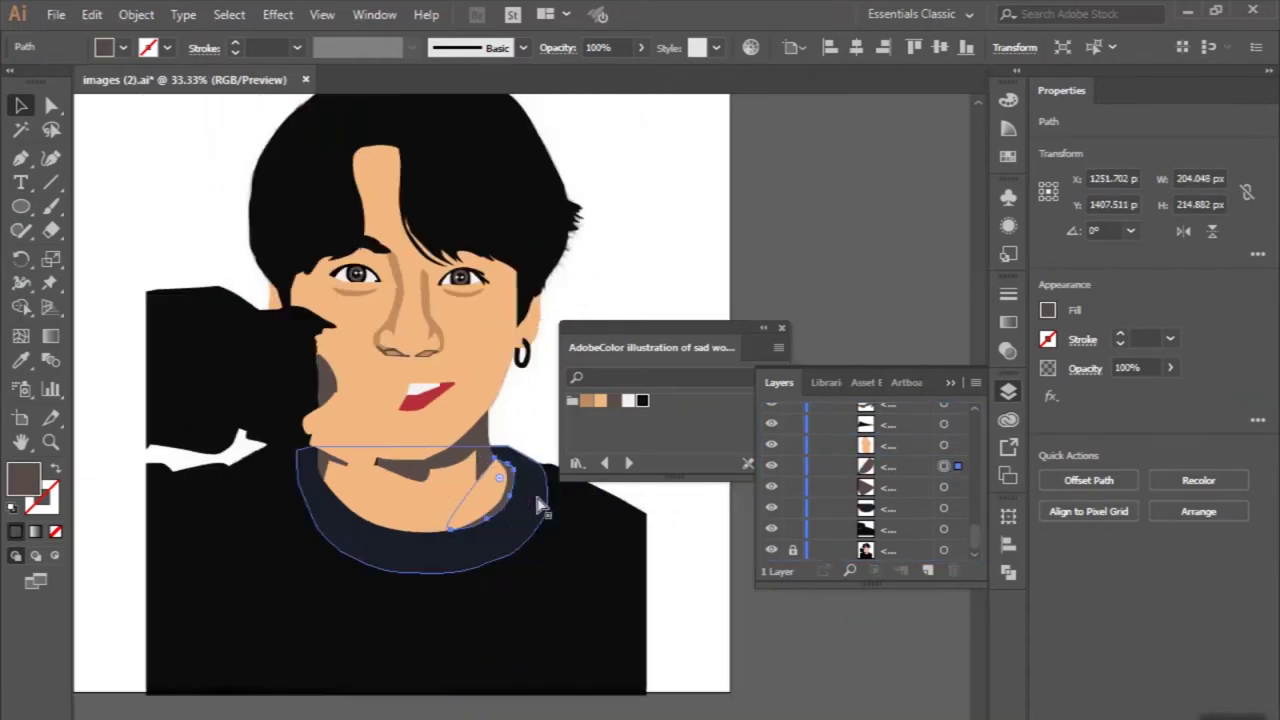
{"action": "key", "text": "ctrl+shift+a"}
{"action": "scroll", "coordinate": [775, 485], "scroll_direction": "up", "scroll_amount": 3}
{"action": "key", "text": "ctrl+minus"}
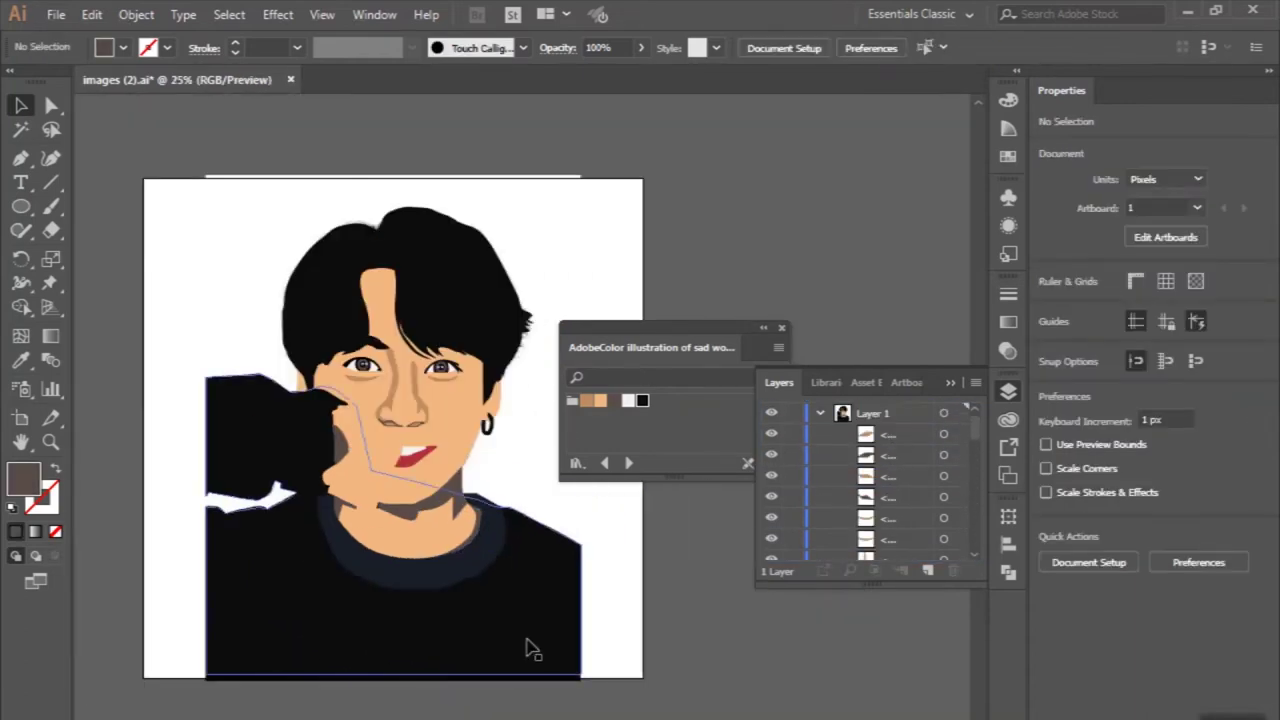
{"action": "left_click_drag", "start_coordinate": [680, 335], "coordinate": [820, 175]}
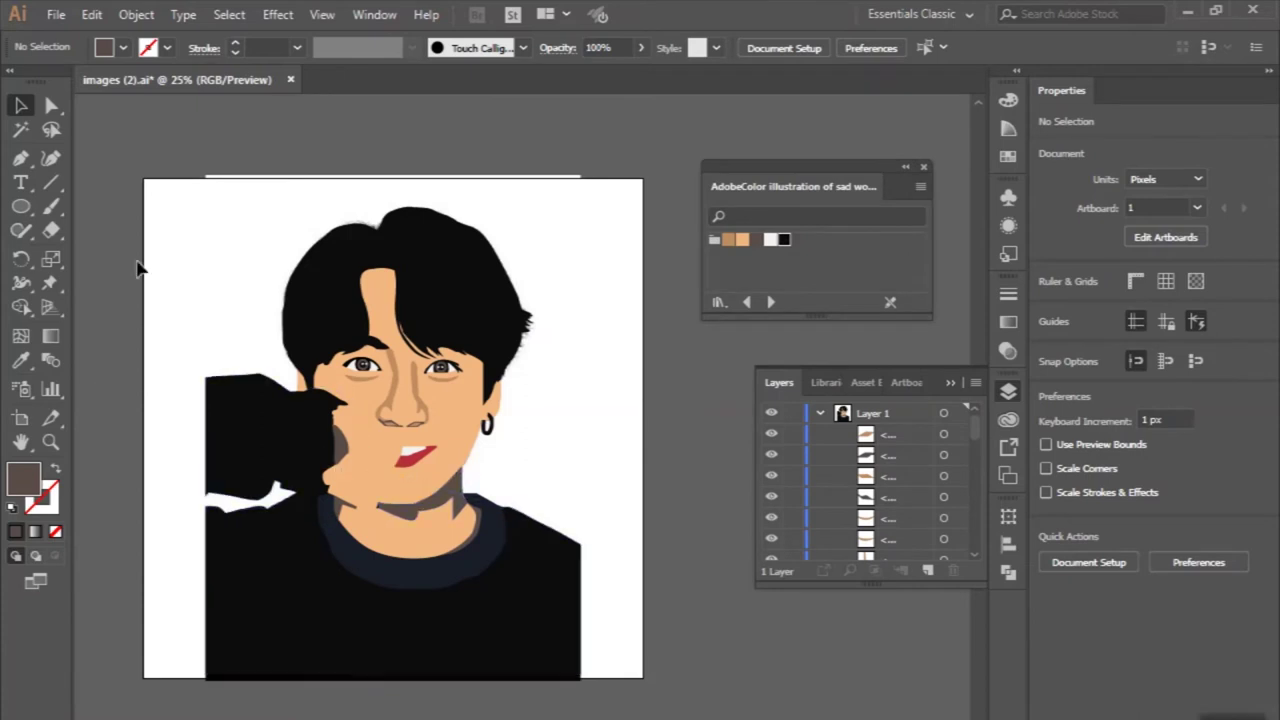
Marquee-select all traced shapes, group them with Ctrl+G, and toggle the group's visibility.
{"action": "left_click_drag", "start_coordinate": [590, 590], "coordinate": [640, 708]}
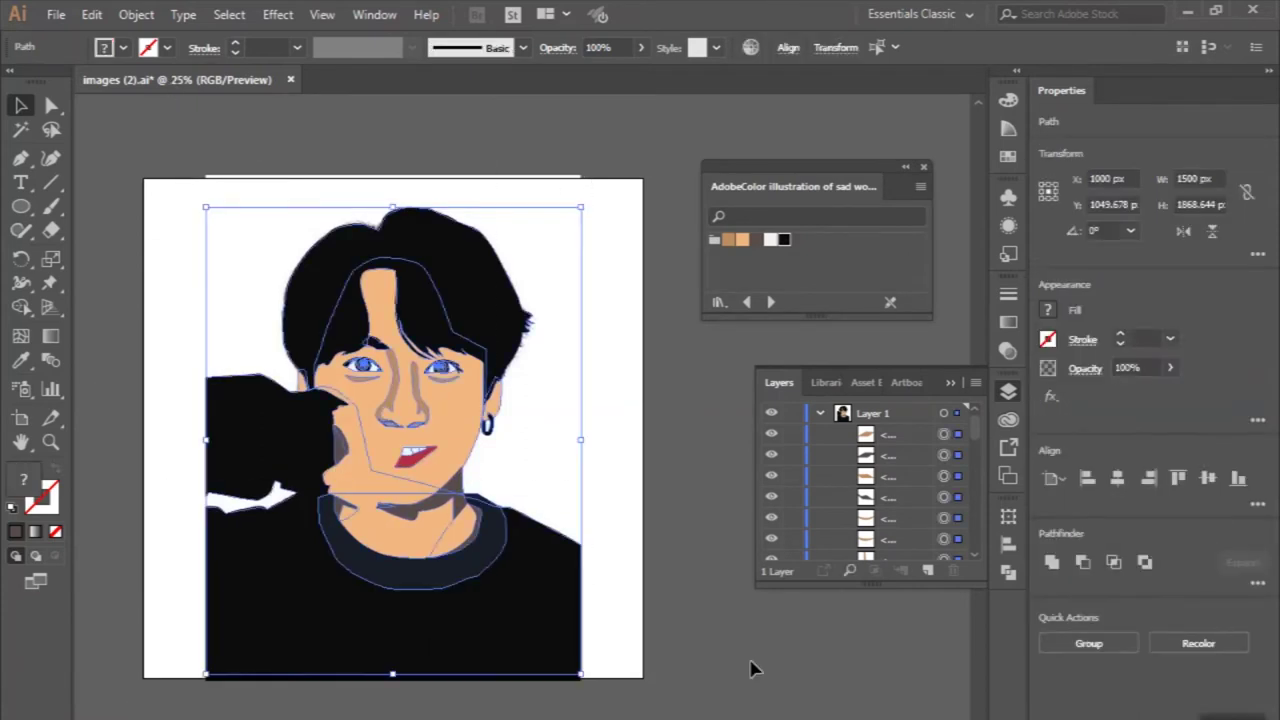
{"action": "left_click", "coordinate": [1088, 643]}
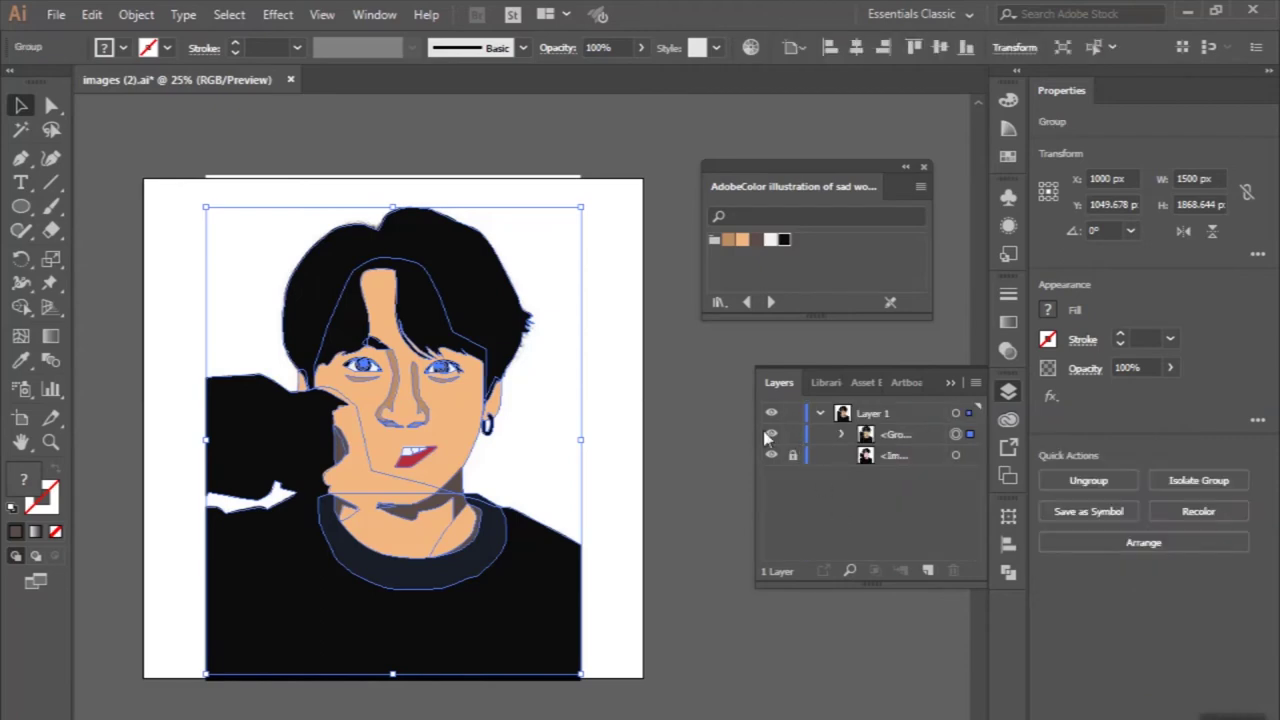
{"action": "left_click", "coordinate": [769, 434]}
{"action": "key", "text": "ctrl+plus"}
{"action": "left_click", "coordinate": [769, 438]}
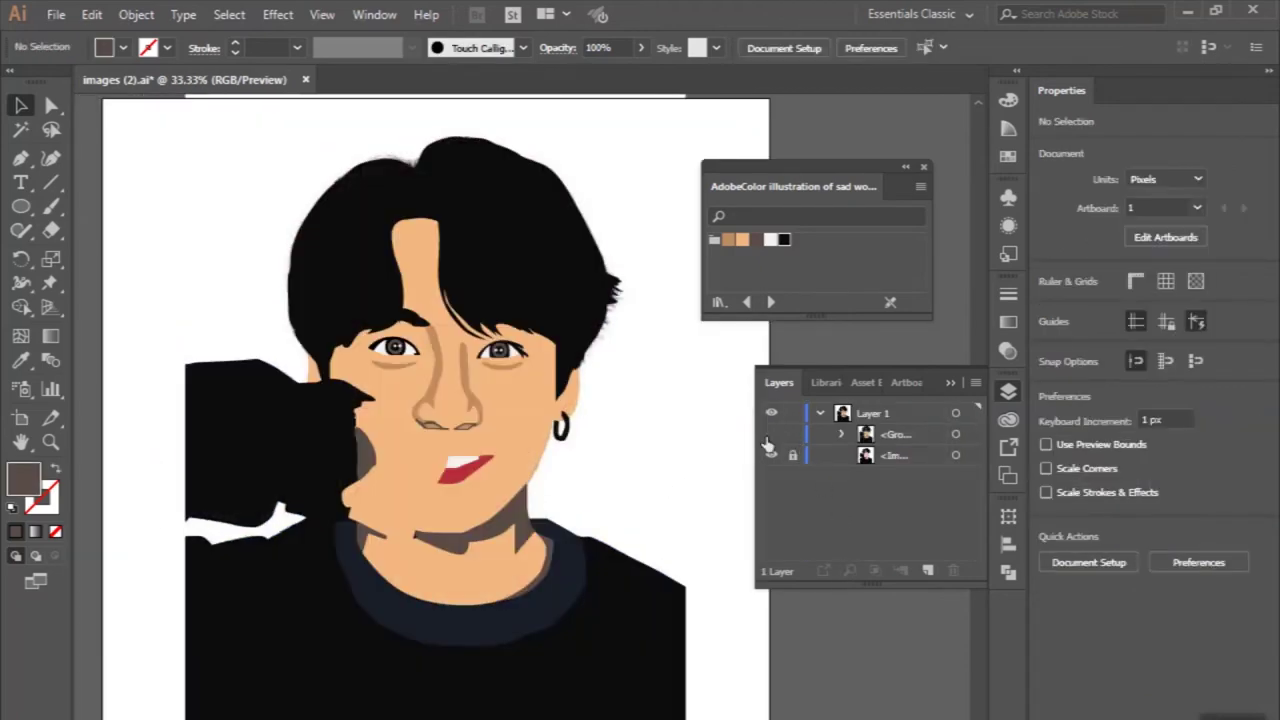
{"action": "scroll", "coordinate": [488, 419], "scroll_direction": "up", "scroll_amount": 2}
{"action": "scroll", "coordinate": [491, 429], "scroll_direction": "down", "scroll_amount": 1}
Repeatedly hide and show the artwork group to compare it with the photo, ending visible.
{"action": "left_click", "coordinate": [771, 434]}
{"action": "scroll", "coordinate": [513, 520], "scroll_direction": "down", "scroll_amount": 2}
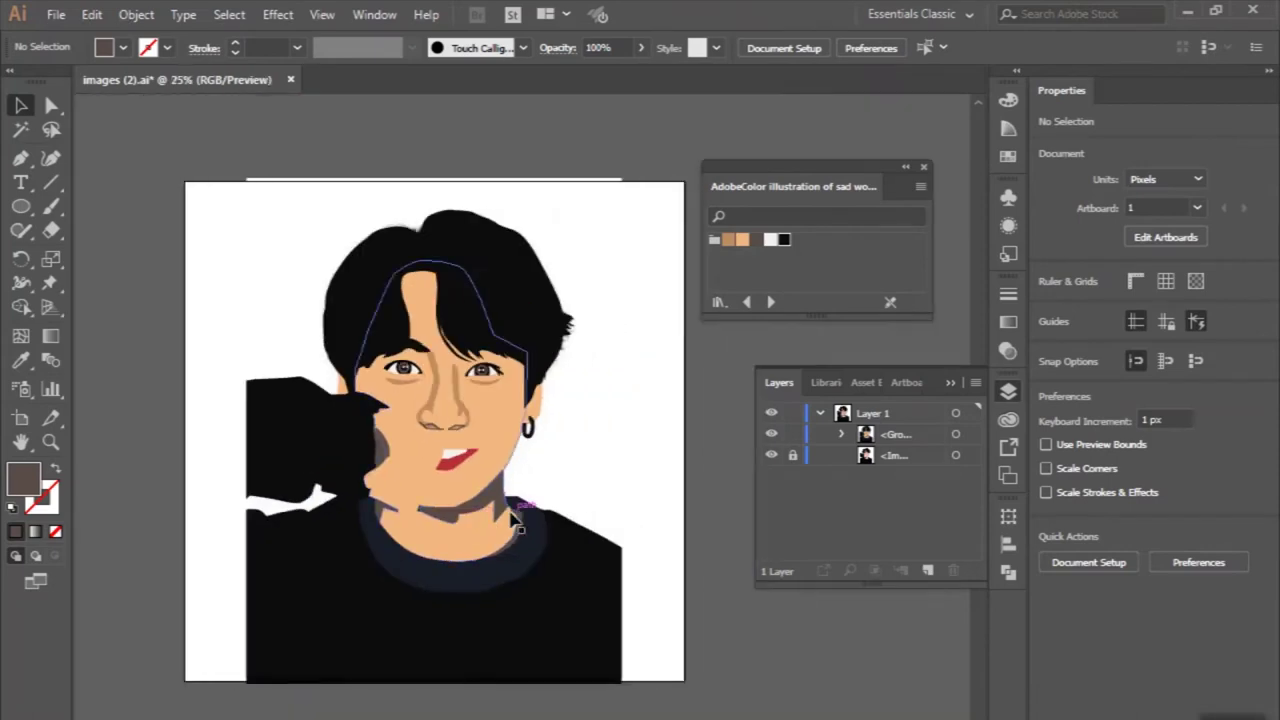
{"action": "scroll", "coordinate": [513, 520], "scroll_direction": "up", "scroll_amount": 1}
{"action": "scroll", "coordinate": [763, 620], "scroll_direction": "down", "scroll_amount": 1}
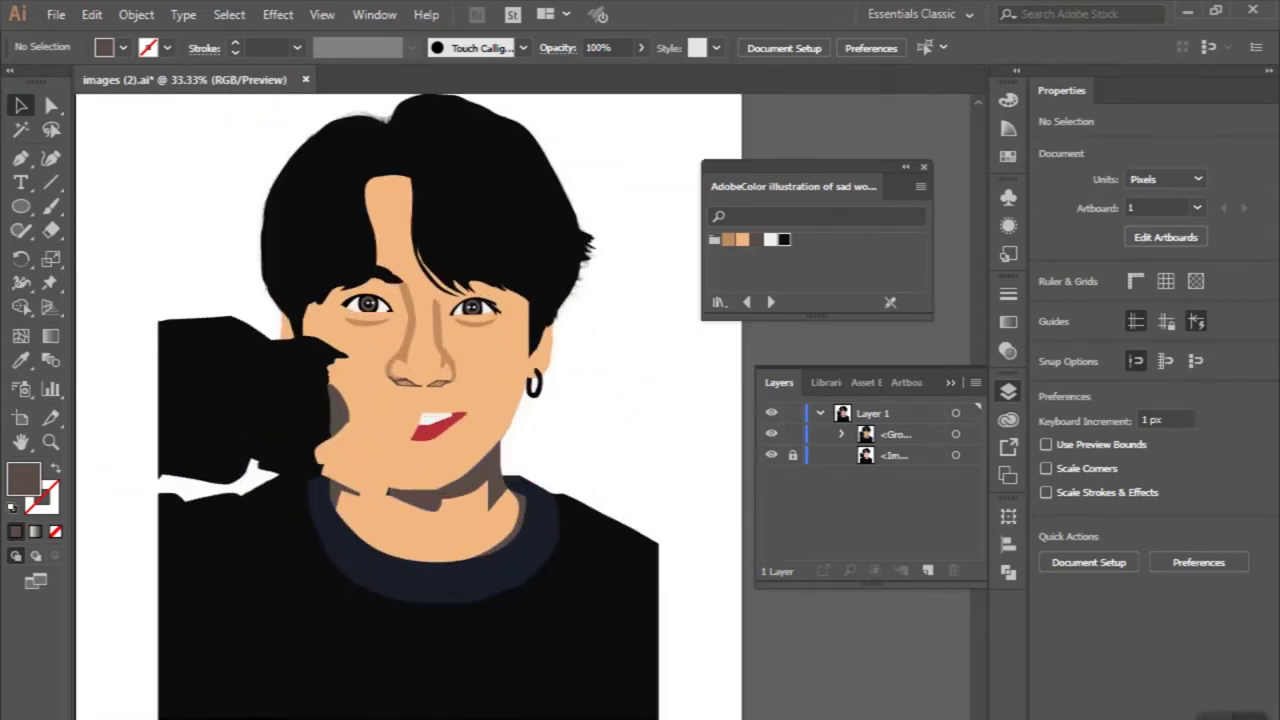
{"action": "left_click", "coordinate": [770, 436]}
{"action": "left_click", "coordinate": [770, 436]}
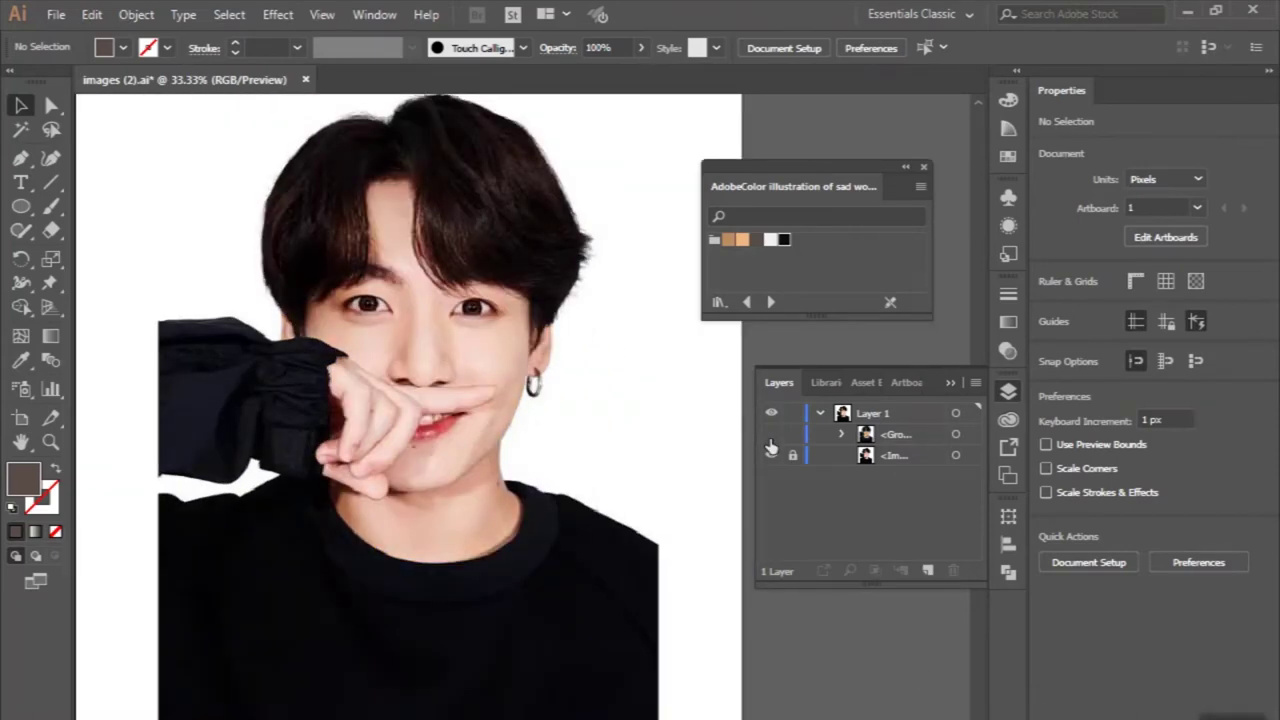
{"action": "left_click", "coordinate": [770, 436]}
{"action": "left_click", "coordinate": [770, 436]}
{"action": "left_click", "coordinate": [770, 436]}
{"action": "left_click", "coordinate": [770, 437]}
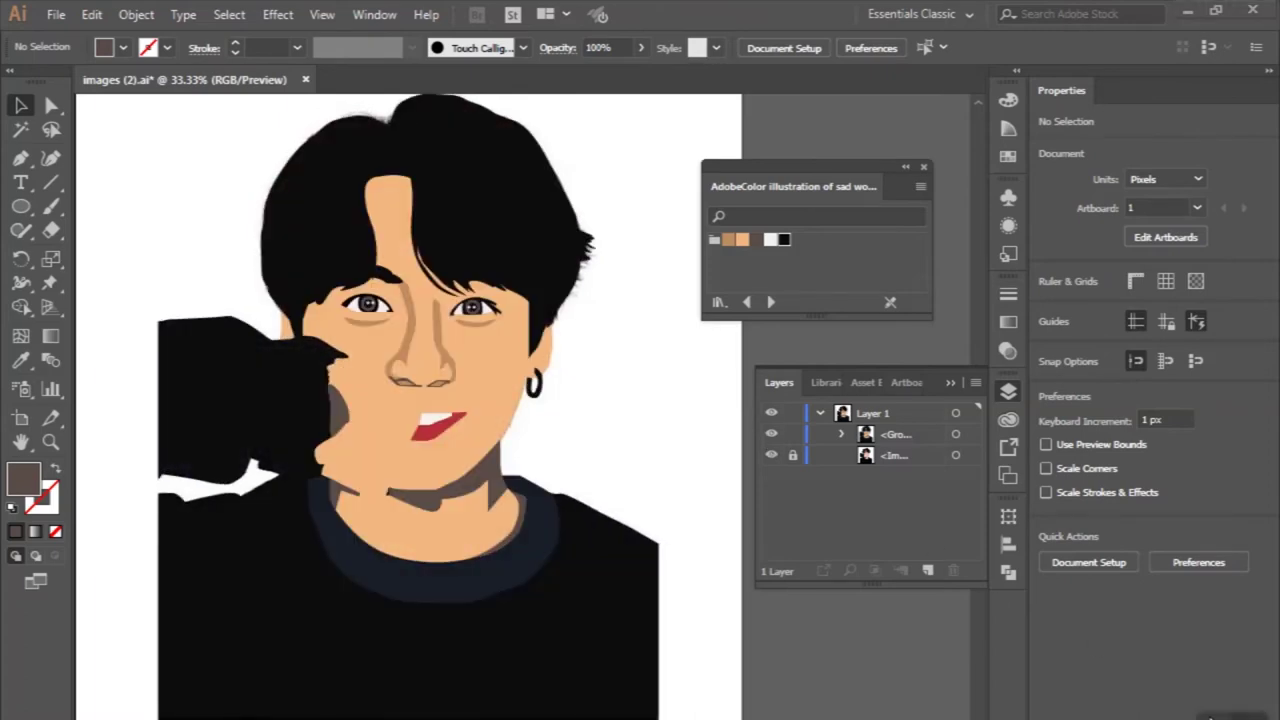
{"action": "scroll", "coordinate": [510, 482], "scroll_direction": "up", "scroll_amount": 1}
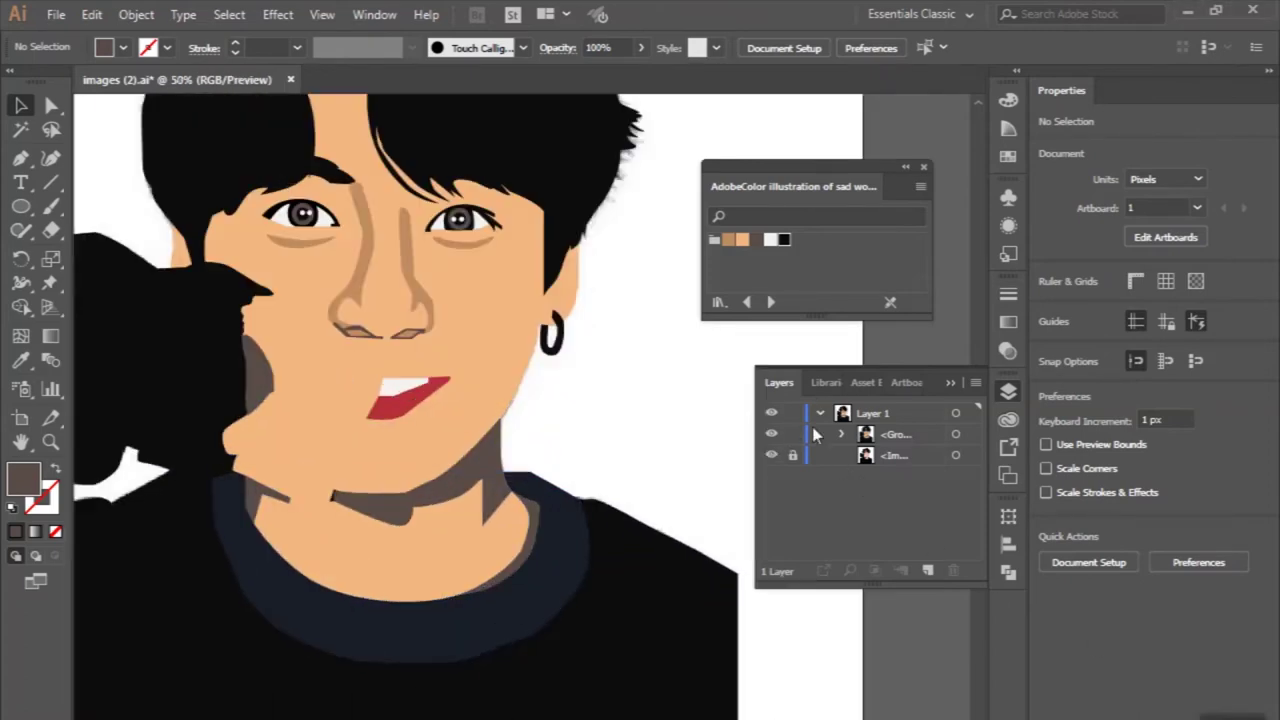
{"action": "left_click", "coordinate": [841, 434]}
{"action": "scroll", "coordinate": [890, 480], "scroll_direction": "down", "scroll_amount": 3}
{"action": "left_click", "coordinate": [950, 526]}
{"action": "left_click", "coordinate": [948, 507]}
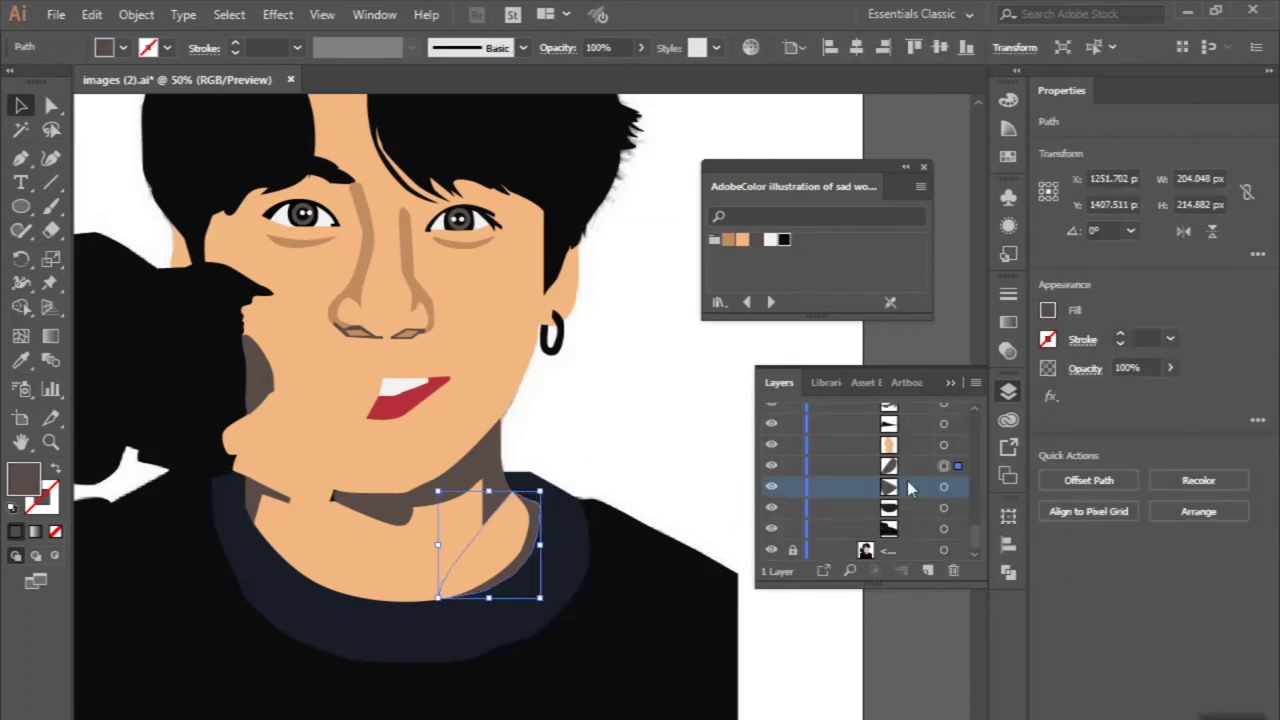
{"action": "left_click_drag", "start_coordinate": [912, 488], "coordinate": [905, 442]}
{"action": "left_click", "coordinate": [728, 239]}
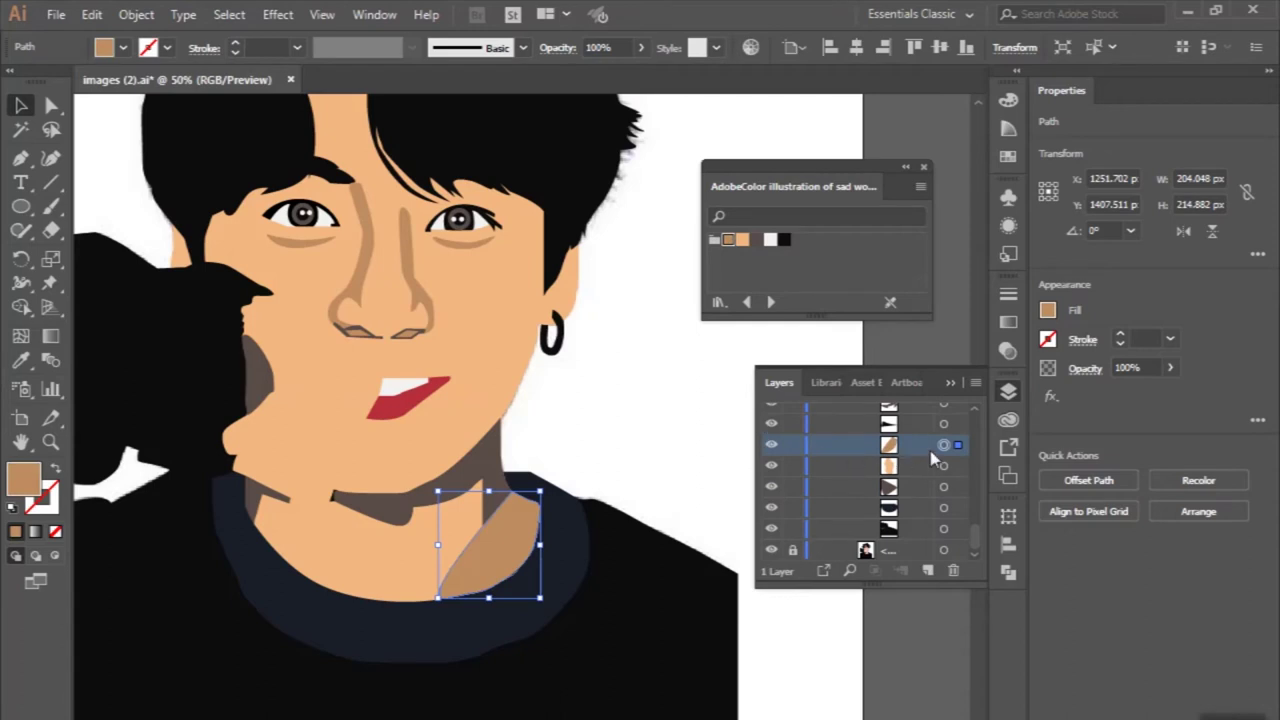
{"action": "left_click", "coordinate": [944, 507]}
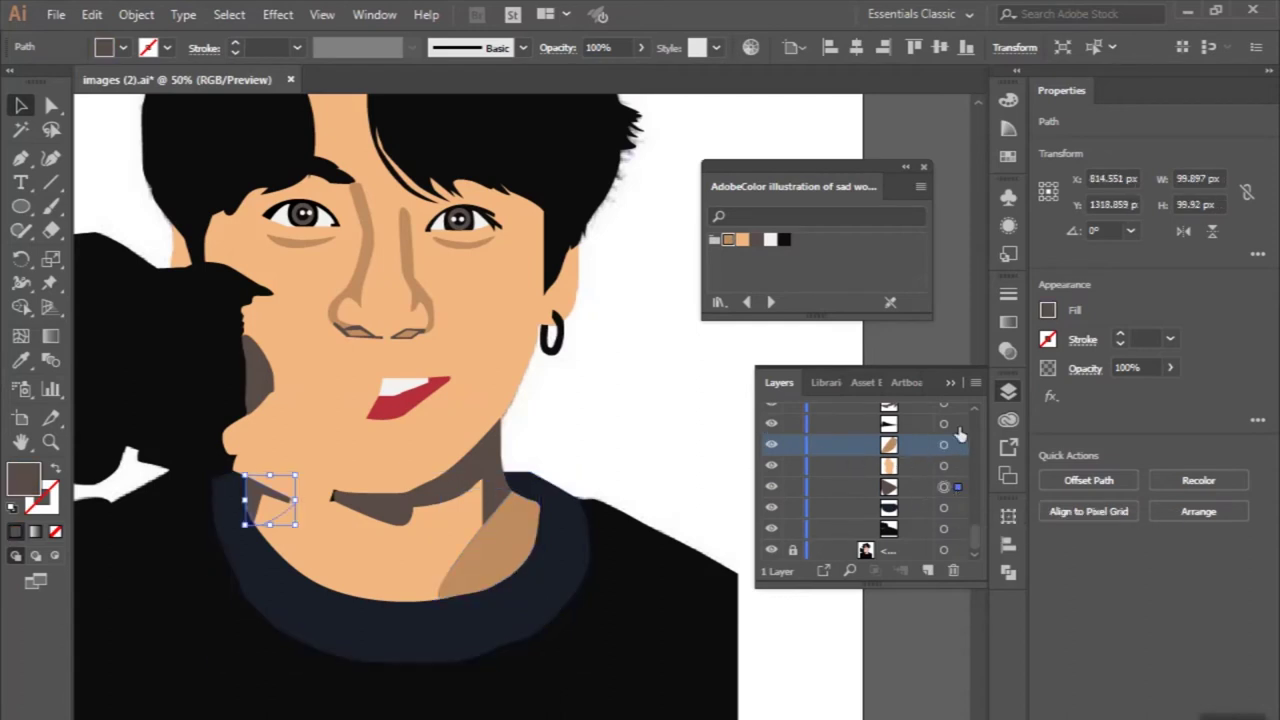
{"action": "left_click", "coordinate": [944, 507]}
{"action": "left_click", "coordinate": [950, 466]}
{"action": "left_click", "coordinate": [958, 450]}
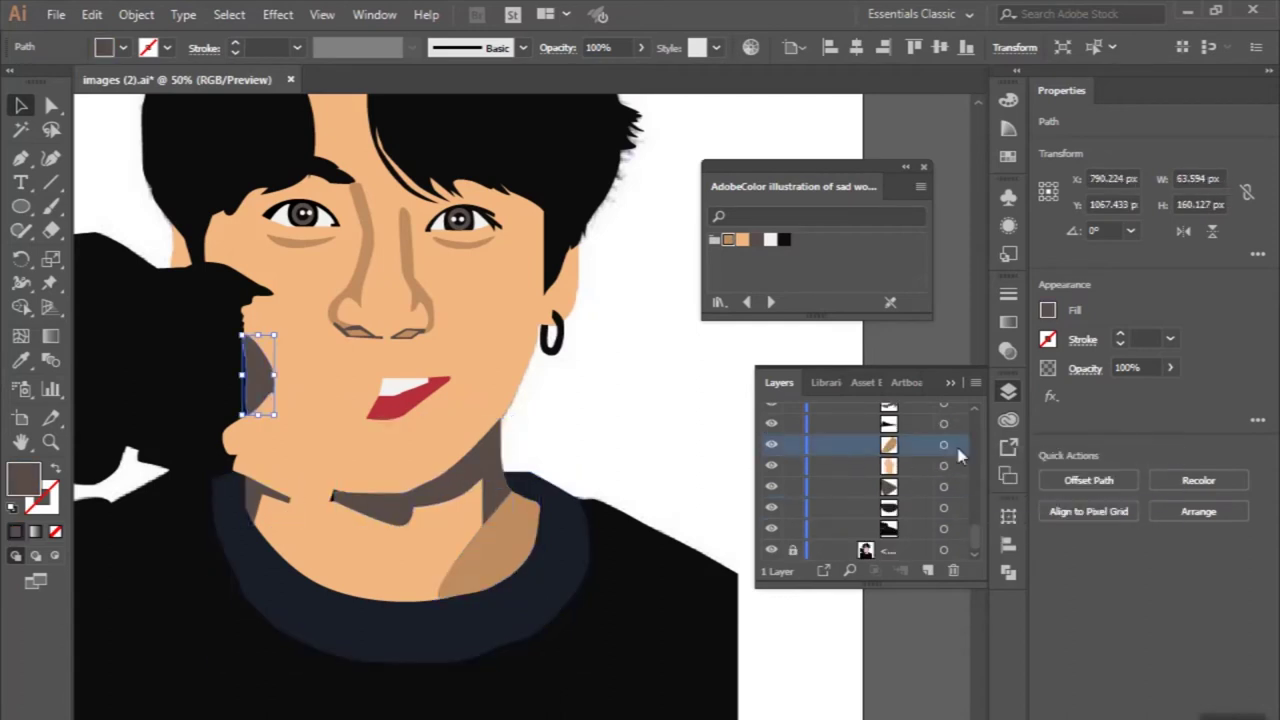
{"action": "left_click", "coordinate": [946, 530]}
{"action": "left_click", "coordinate": [946, 507]}
{"action": "left_click", "coordinate": [946, 466]}
{"action": "scroll", "coordinate": [930, 460], "scroll_direction": "up", "scroll_amount": 2}
{"action": "left_click", "coordinate": [944, 466]}
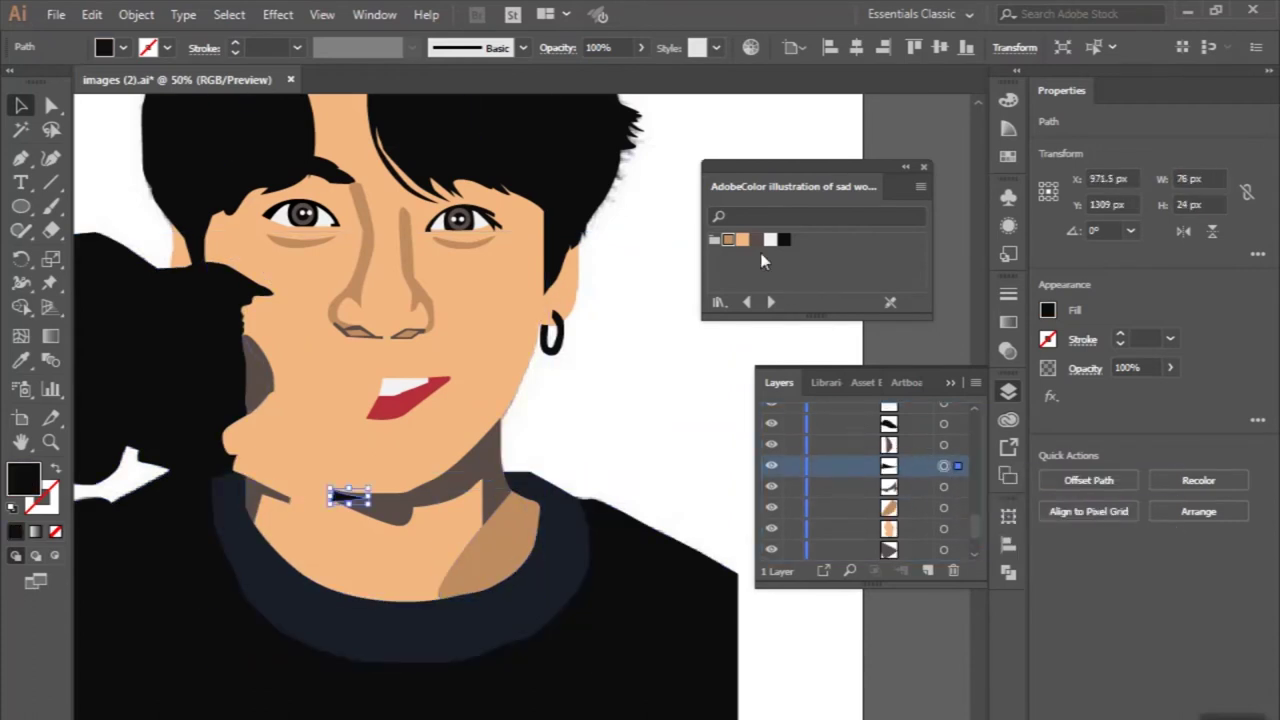
{"action": "key", "text": "ctrl+a"}
{"action": "left_click", "coordinate": [958, 487]}
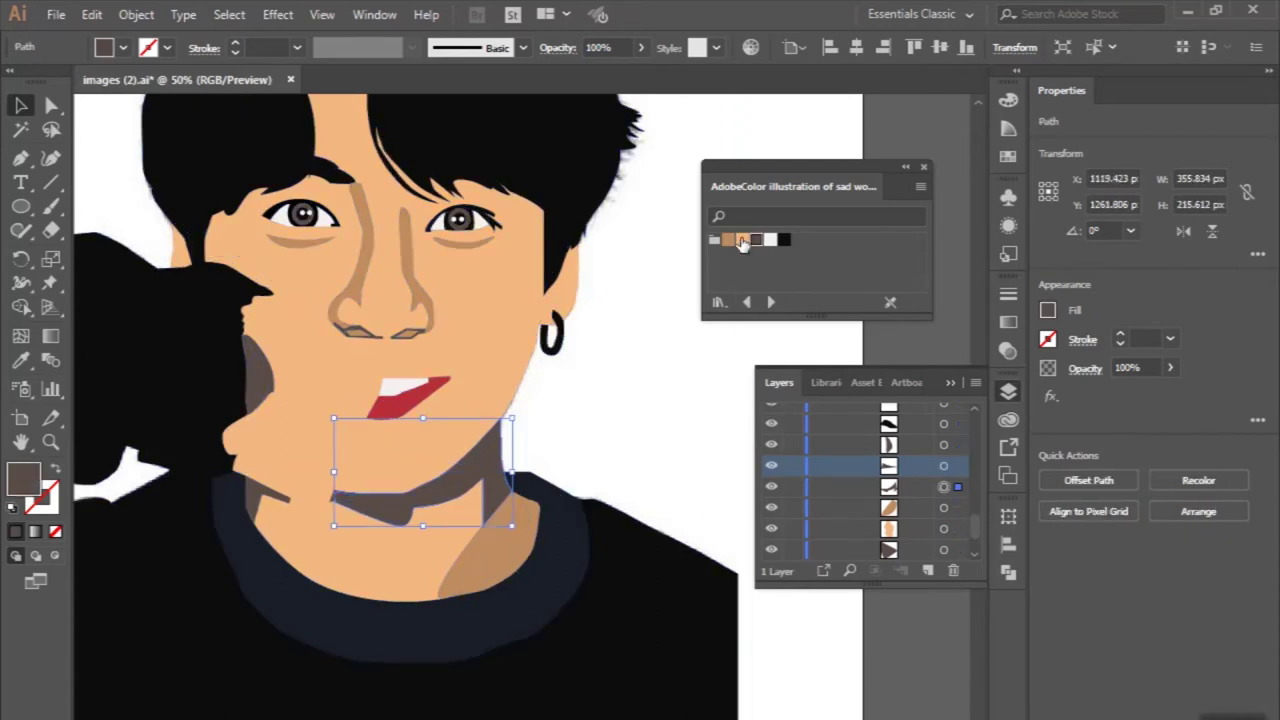
{"action": "left_click", "coordinate": [943, 465]}
{"action": "scroll", "coordinate": [950, 475], "scroll_direction": "up", "scroll_amount": 3}
{"action": "left_click", "coordinate": [944, 487]}
{"action": "left_click", "coordinate": [944, 465]}
{"action": "scroll", "coordinate": [958, 465], "scroll_direction": "up", "scroll_amount": 2}
{"action": "scroll", "coordinate": [958, 470], "scroll_direction": "up", "scroll_amount": 1}
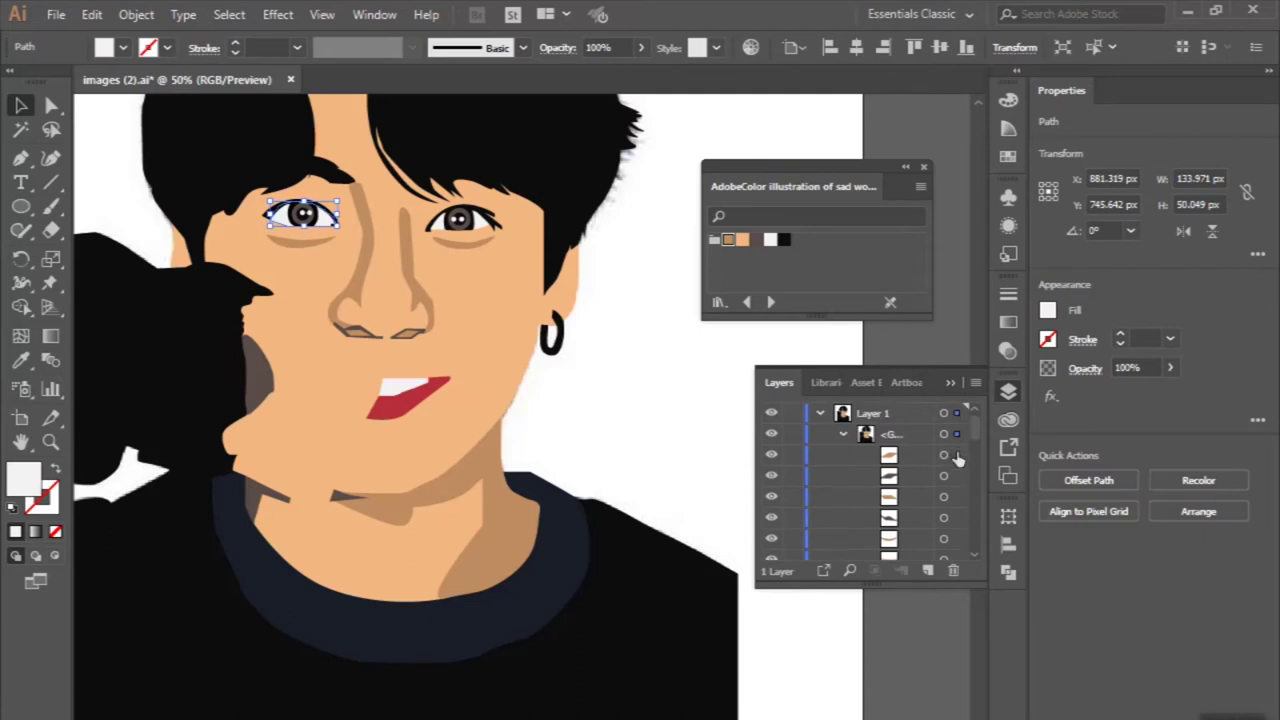
{"action": "left_click", "coordinate": [944, 496]}
{"action": "left_click", "coordinate": [944, 517]}
{"action": "left_click", "coordinate": [944, 496]}
{"action": "scroll", "coordinate": [957, 500], "scroll_direction": "down", "scroll_amount": 2}
{"action": "scroll", "coordinate": [955, 510], "scroll_direction": "down", "scroll_amount": 2}
{"action": "left_click", "coordinate": [944, 475]}
{"action": "left_click", "coordinate": [944, 496]}
{"action": "scroll", "coordinate": [952, 490], "scroll_direction": "down", "scroll_amount": 3}
{"action": "scroll", "coordinate": [956, 530], "scroll_direction": "down", "scroll_amount": 2}
{"action": "left_click", "coordinate": [944, 517]}
{"action": "scroll", "coordinate": [957, 505], "scroll_direction": "down", "scroll_amount": 3}
{"action": "left_click", "coordinate": [944, 496]}
{"action": "scroll", "coordinate": [957, 520], "scroll_direction": "down", "scroll_amount": 1}
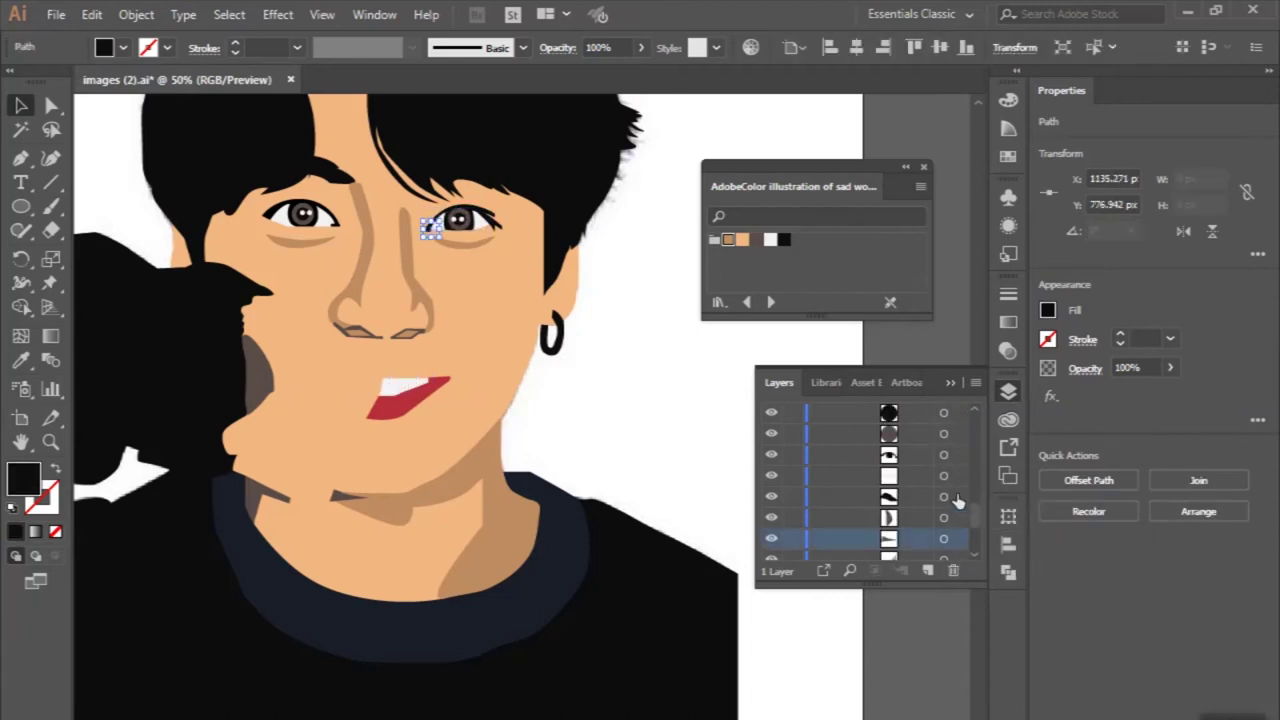
{"action": "left_click", "coordinate": [944, 496]}
{"action": "scroll", "coordinate": [958, 487], "scroll_direction": "down", "scroll_amount": 2}
{"action": "left_click", "coordinate": [955, 529]}
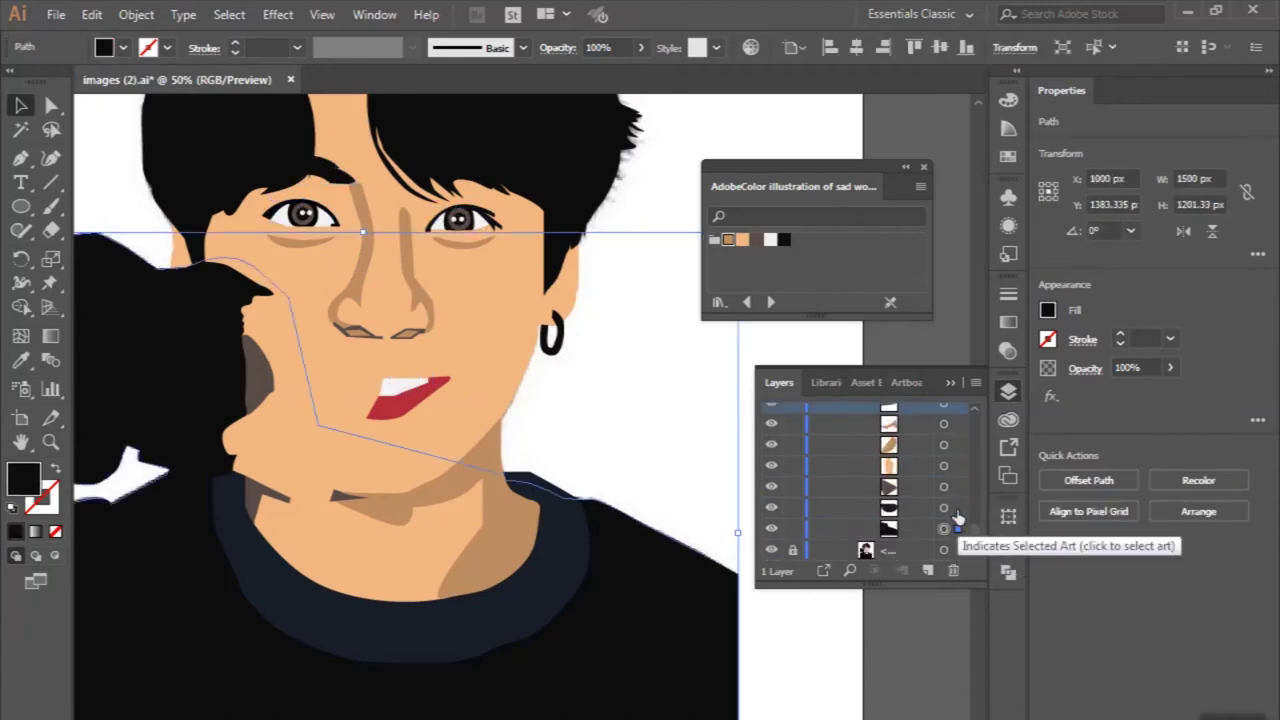
{"action": "left_click", "coordinate": [944, 487]}
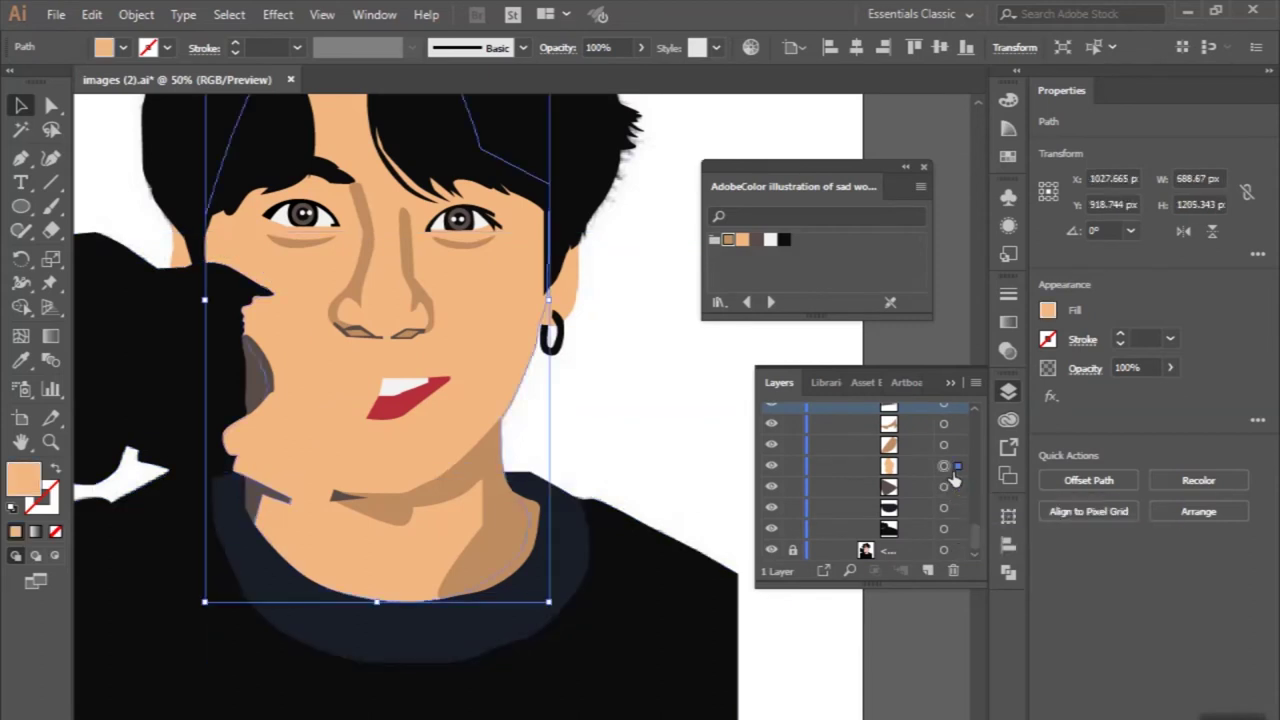
{"action": "scroll", "coordinate": [522, 588], "scroll_direction": "up", "scroll_amount": 2}
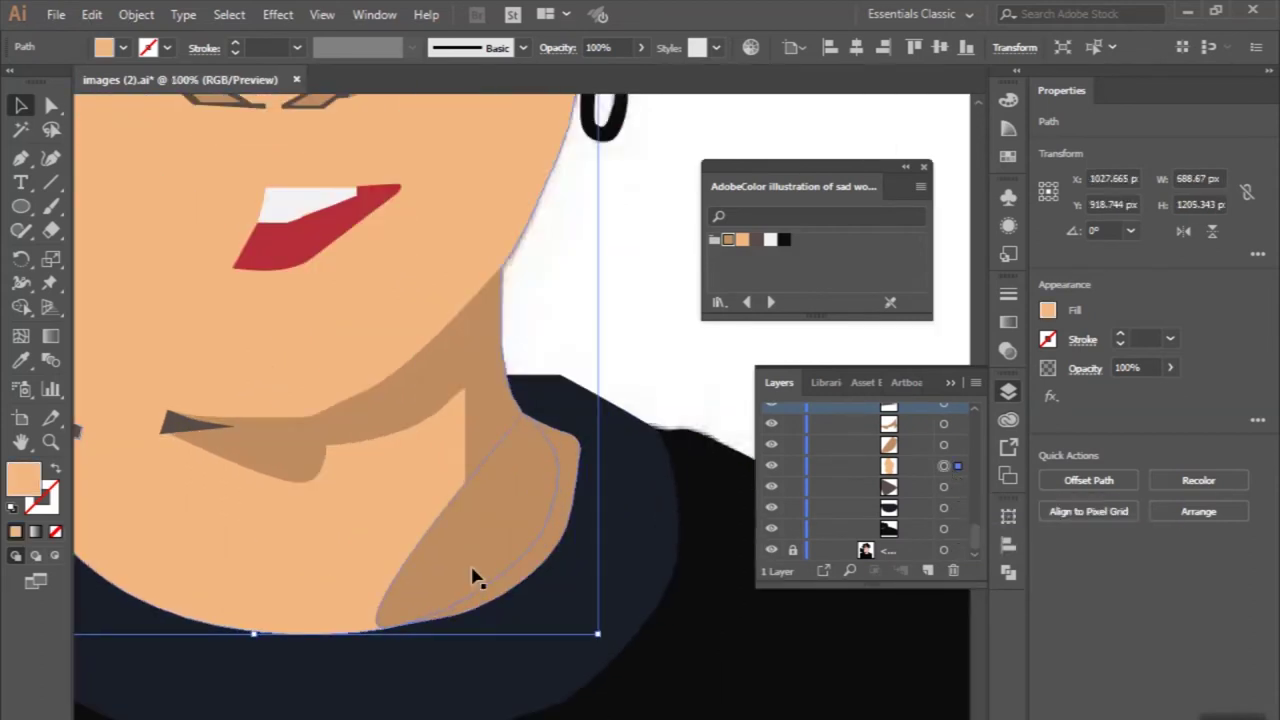
{"action": "left_click", "coordinate": [944, 444]}
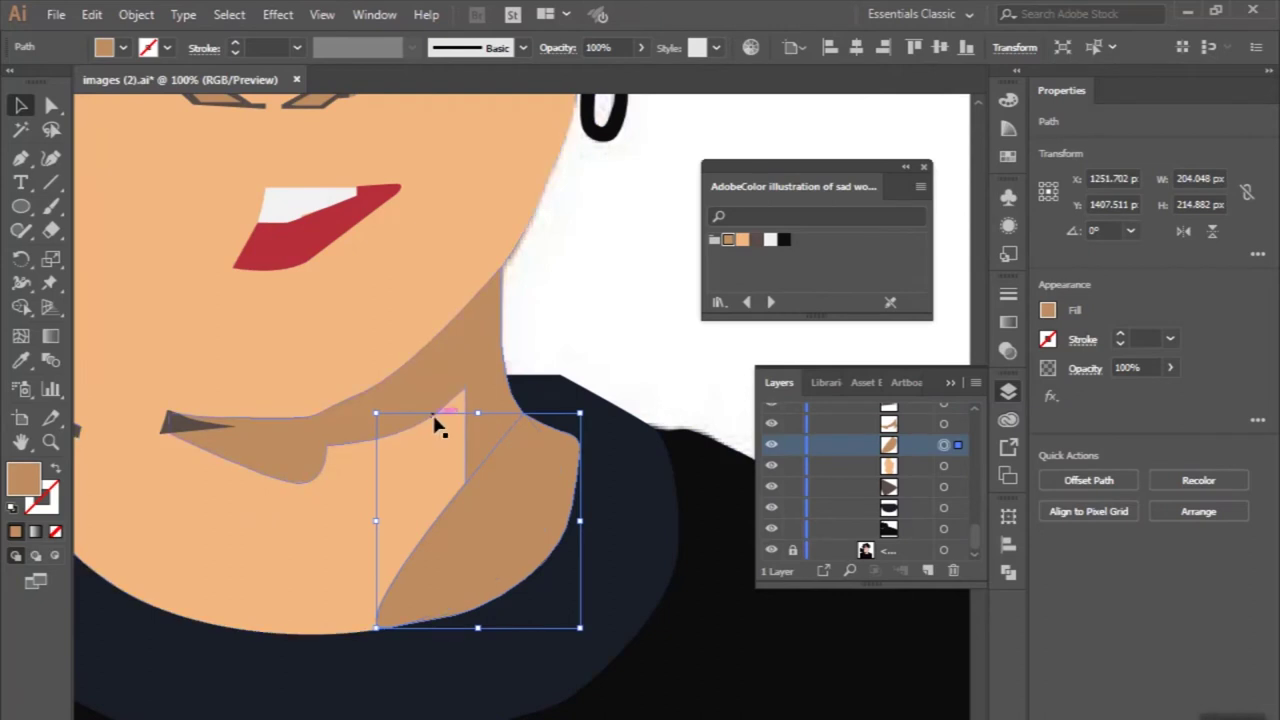
{"action": "left_click", "coordinate": [231, 509]}
Inside the figure group, select the neck shadow path and sample a colour onto it with the Eyedropper.
{"action": "double_click", "coordinate": [426, 504]}
{"action": "left_click", "coordinate": [420, 500]}
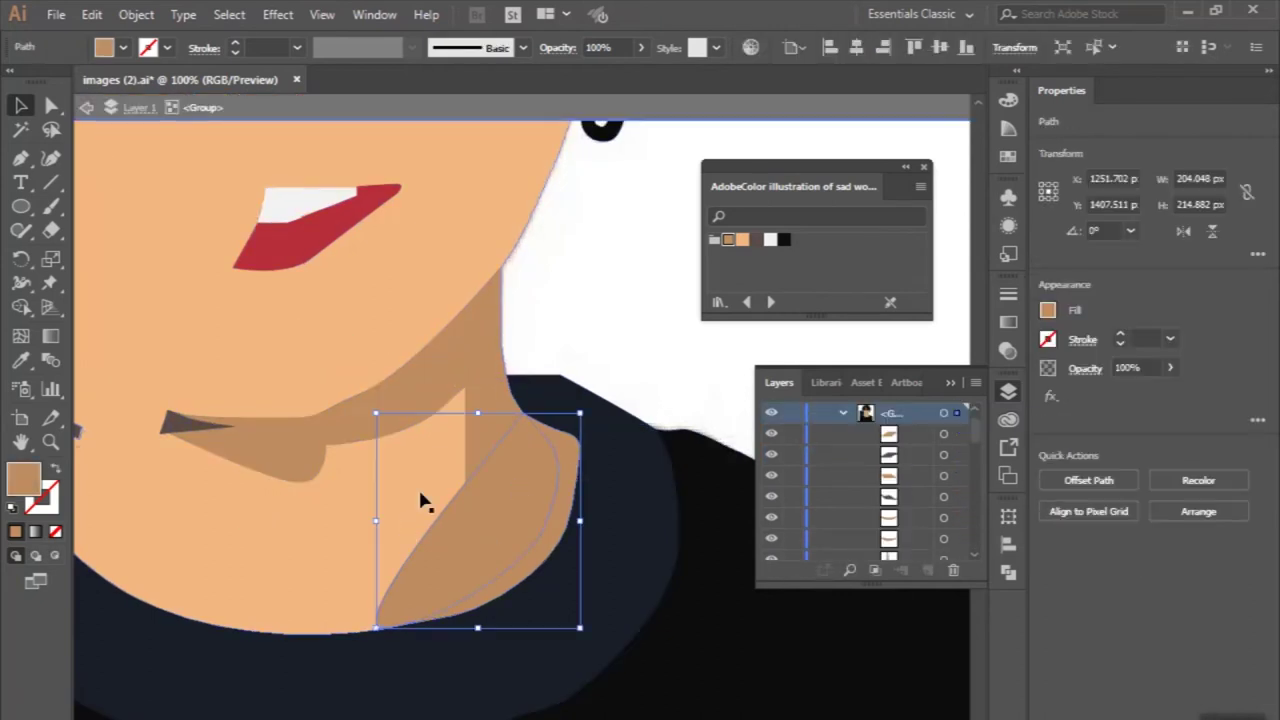
{"action": "key", "text": "ctrl+a"}
{"action": "left_click", "coordinate": [22, 358]}
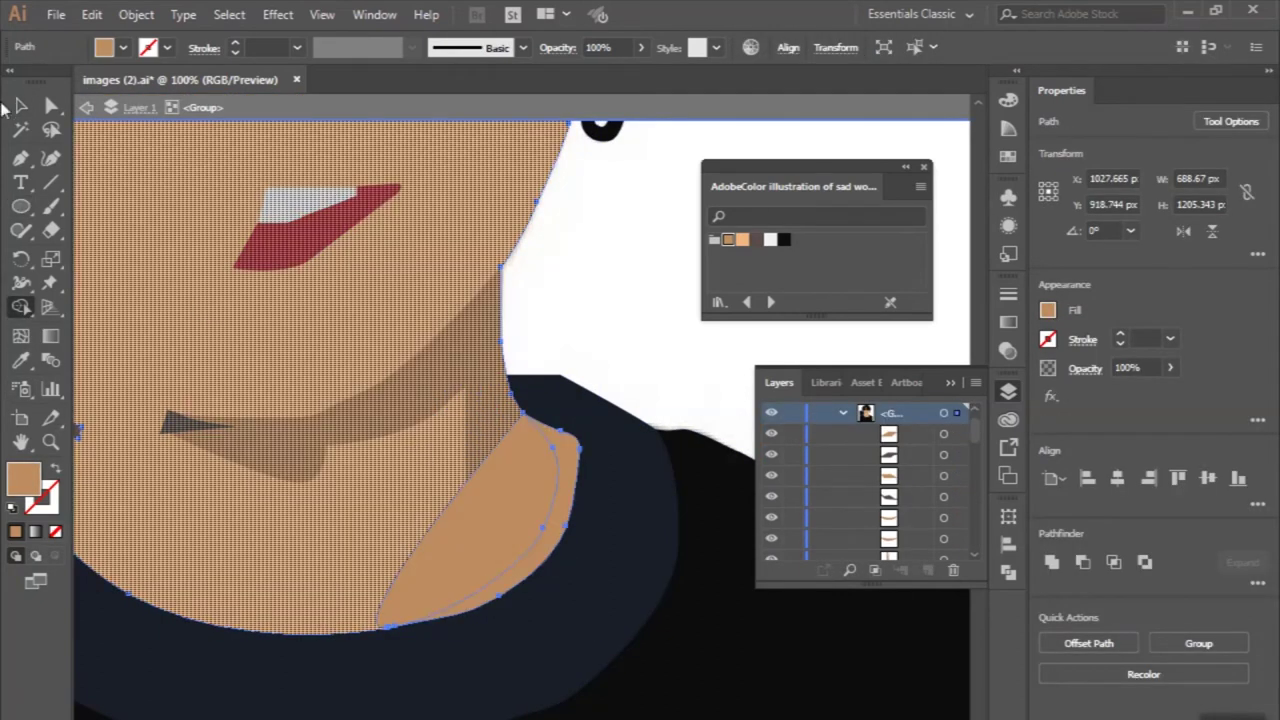
{"action": "key", "text": "v"}
{"action": "left_click", "coordinate": [474, 533]}
{"action": "left_click", "coordinate": [22, 361]}
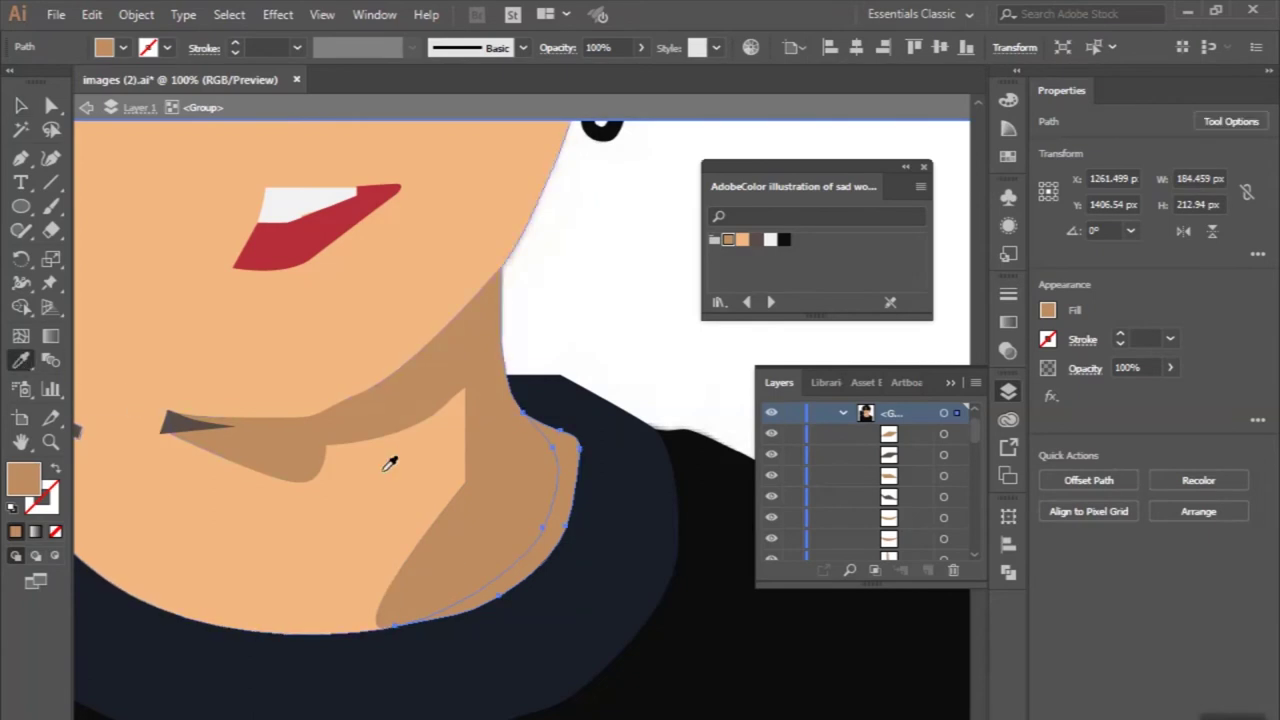
{"action": "left_click", "coordinate": [205, 395]}
Fill the grey cheek shadow piece beside the hand with the neck shadow's tan.
{"action": "key", "text": "ctrl+minus"}
{"action": "key", "text": "ctrl+minus"}
{"action": "key", "text": "ctrl+minus"}
{"action": "key", "text": "v"}
{"action": "left_click", "coordinate": [524, 410]}
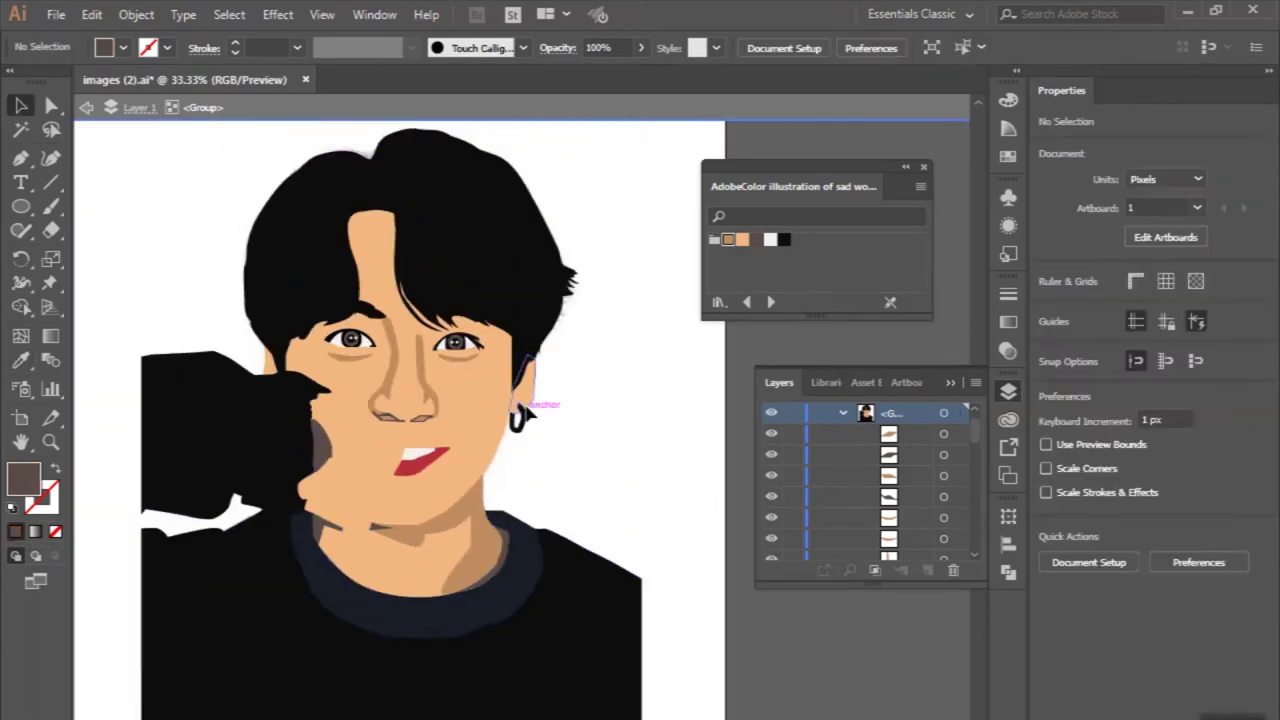
{"action": "key", "text": "ctrl+plus"}
{"action": "left_click", "coordinate": [296, 419]}
{"action": "key", "text": "i"}
{"action": "left_click", "coordinate": [432, 598]}
{"action": "scroll", "coordinate": [432, 574], "scroll_direction": "down", "scroll_amount": 1}
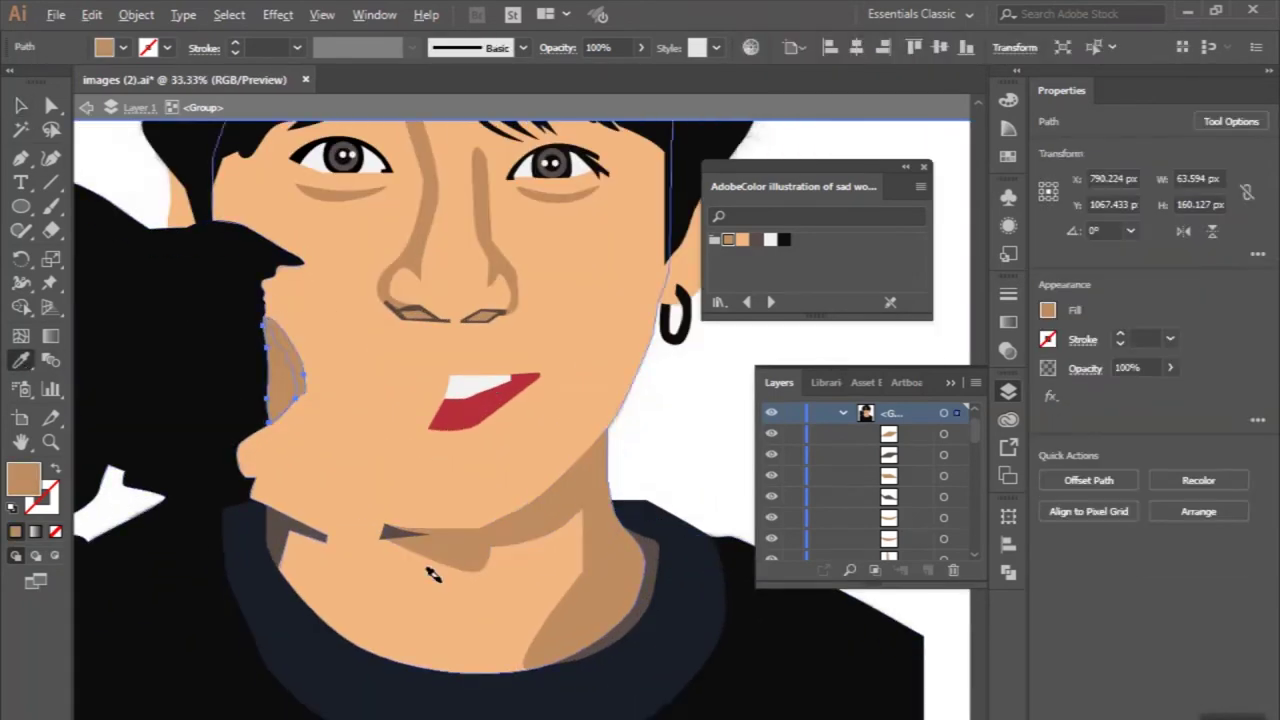
Deselect, zoom out to the whole artboard, and expand Layer 1's contents in the Layers panel.
{"action": "key", "text": "v"}
{"action": "key", "text": "ctrl+minus"}
{"action": "key", "text": "ctrl+minus"}
{"action": "left_click", "coordinate": [114, 223]}
{"action": "left_click", "coordinate": [822, 413]}
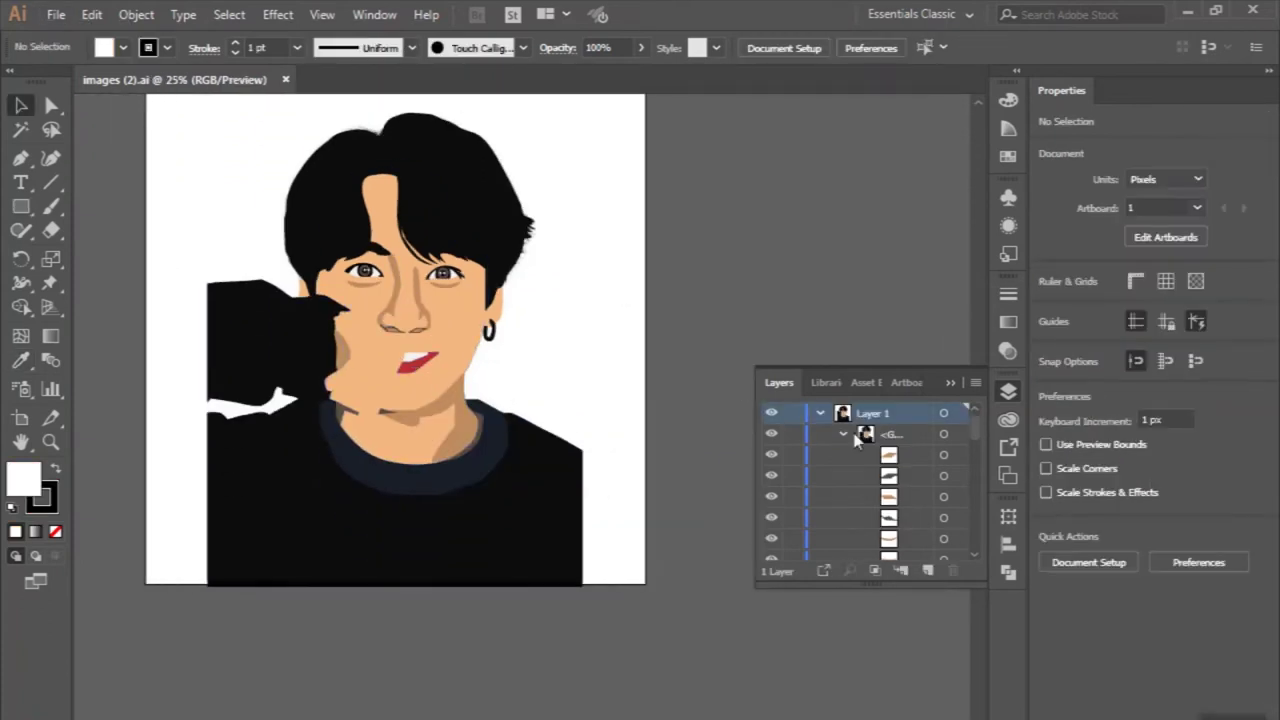
Zoom in on the portrait, then hide and re-show the skin shape from the Layers panel.
{"action": "scroll", "coordinate": [697, 518], "scroll_direction": "up", "scroll_amount": 1}
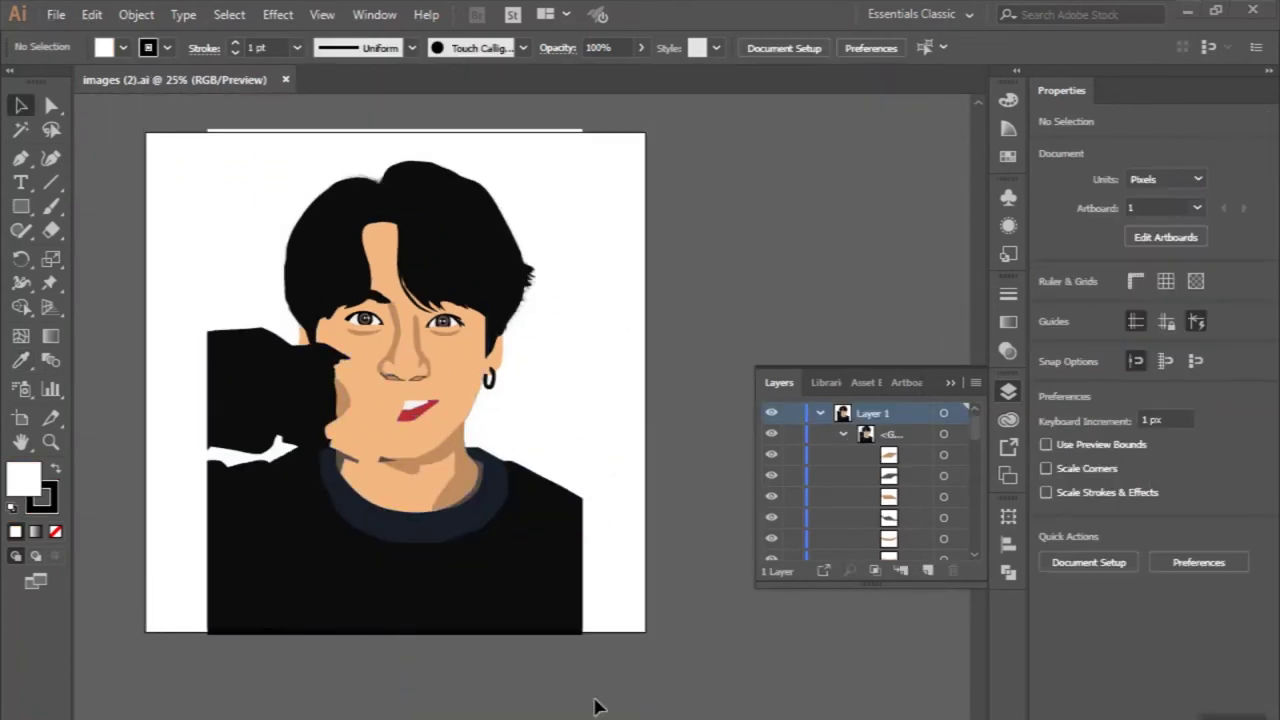
{"action": "scroll", "coordinate": [595, 706], "scroll_direction": "up", "scroll_amount": 1}
{"action": "scroll", "coordinate": [595, 706], "scroll_direction": "left", "scroll_amount": 1}
{"action": "key", "text": "ctrl+plus"}
{"action": "key", "text": "ctrl+plus"}
{"action": "scroll", "coordinate": [751, 491], "scroll_direction": "down", "scroll_amount": 3}
{"action": "scroll", "coordinate": [795, 520], "scroll_direction": "down", "scroll_amount": 2}
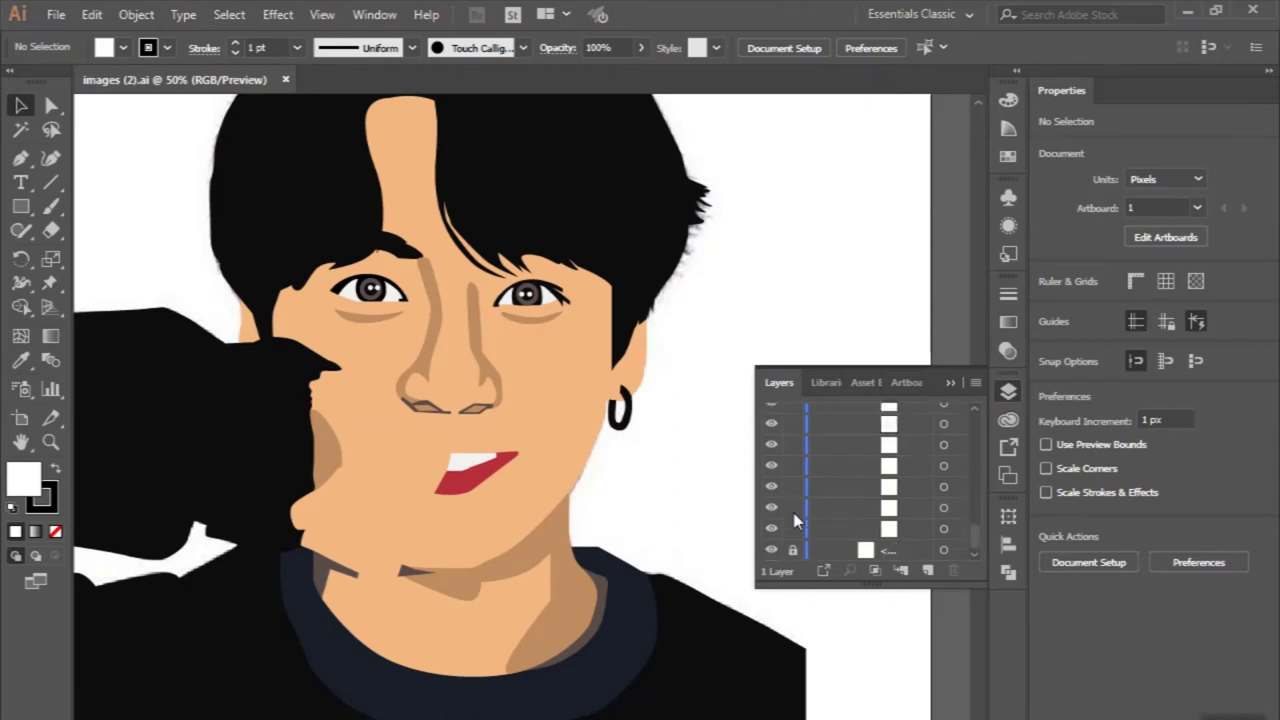
{"action": "left_click", "coordinate": [771, 466]}
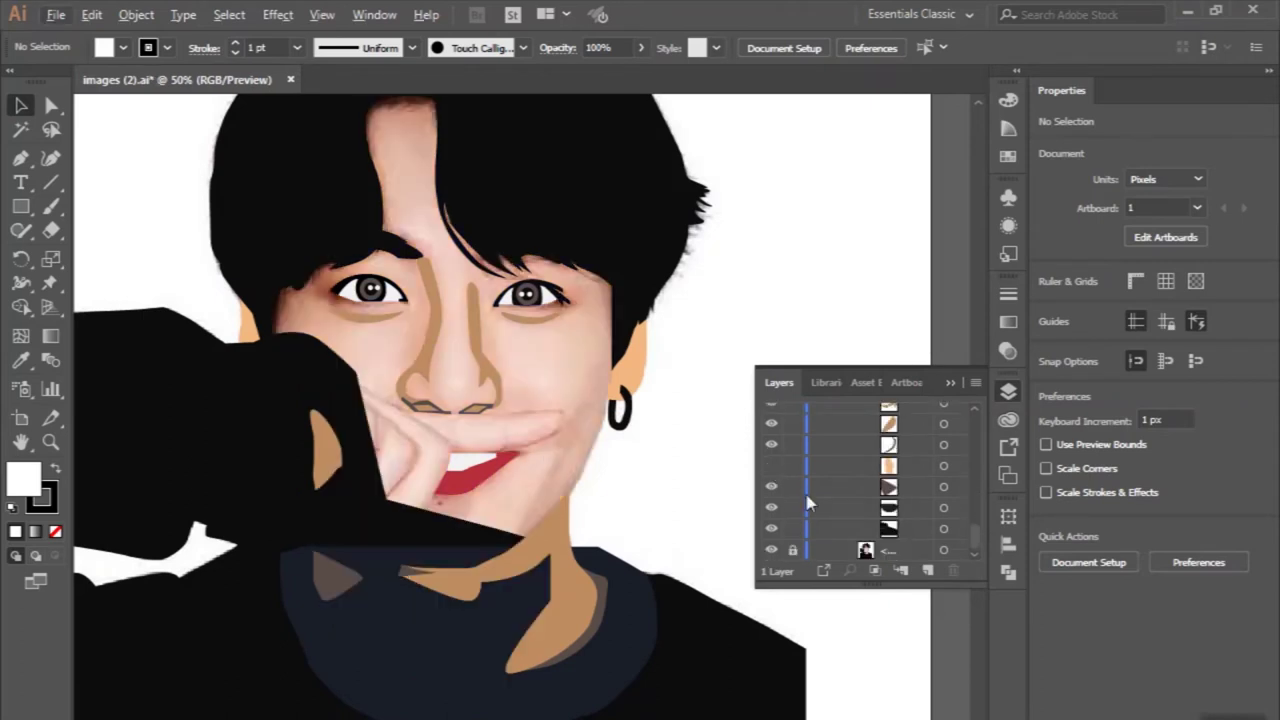
{"action": "key", "text": "ctrl+minus"}
{"action": "left_click", "coordinate": [771, 466]}
Hide the skin layer so the reference photo's hand shows, and zoom in on the hand.
{"action": "left_click", "coordinate": [771, 528]}
{"action": "key", "text": "ctrl+plus"}
{"action": "key", "text": "ctrl+plus"}
{"action": "key", "text": "ctrl+plus"}
{"action": "key", "text": "p"}
{"action": "key", "text": "ctrl+plus"}
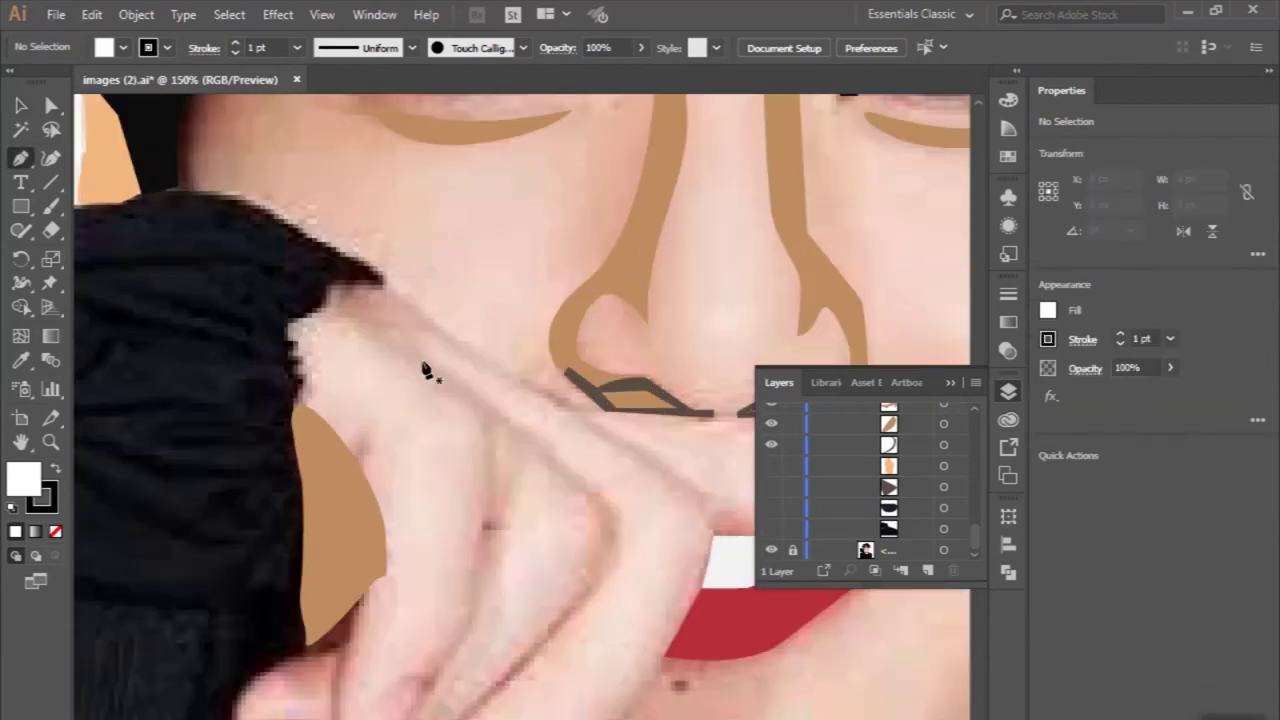
Start a Pen path along the finger edge with curved and corner anchors down to the knuckle.
{"action": "left_click", "coordinate": [425, 372]}
{"action": "left_click_drag", "start_coordinate": [605, 490], "coordinate": [620, 586]}
{"action": "scroll", "coordinate": [586, 614], "scroll_direction": "down", "scroll_amount": 3}
{"action": "mouse_move", "coordinate": [463, 641]}
{"action": "left_mouse_down"}
{"action": "mouse_move", "coordinate": [498, 629]}
{"action": "mouse_move", "coordinate": [527, 679]}
{"action": "left_mouse_up"}
{"action": "scroll", "coordinate": [463, 641], "scroll_direction": "up", "scroll_amount": 2}
{"action": "scroll", "coordinate": [457, 700], "scroll_direction": "down", "scroll_amount": 2}
{"action": "left_click", "coordinate": [441, 551]}
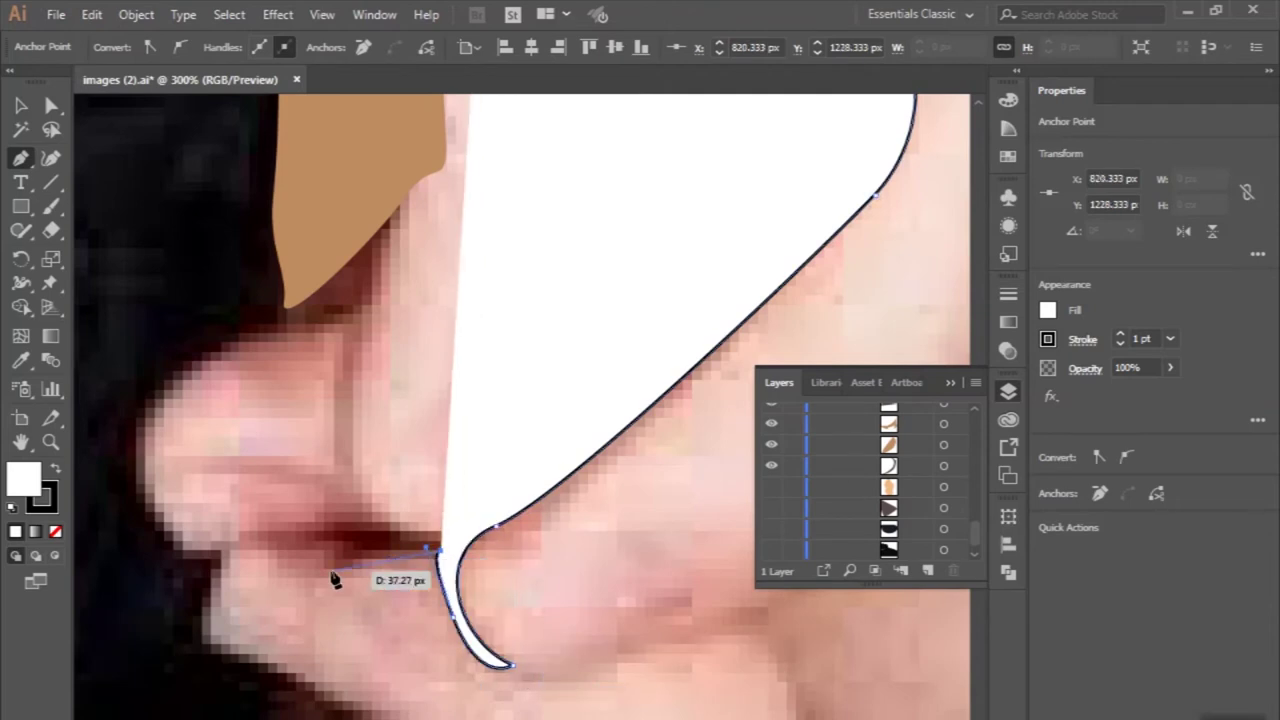
{"action": "mouse_move", "coordinate": [263, 546]}
{"action": "left_mouse_down"}
{"action": "mouse_move", "coordinate": [208, 562]}
{"action": "mouse_move", "coordinate": [68, 492]}
{"action": "left_mouse_up"}
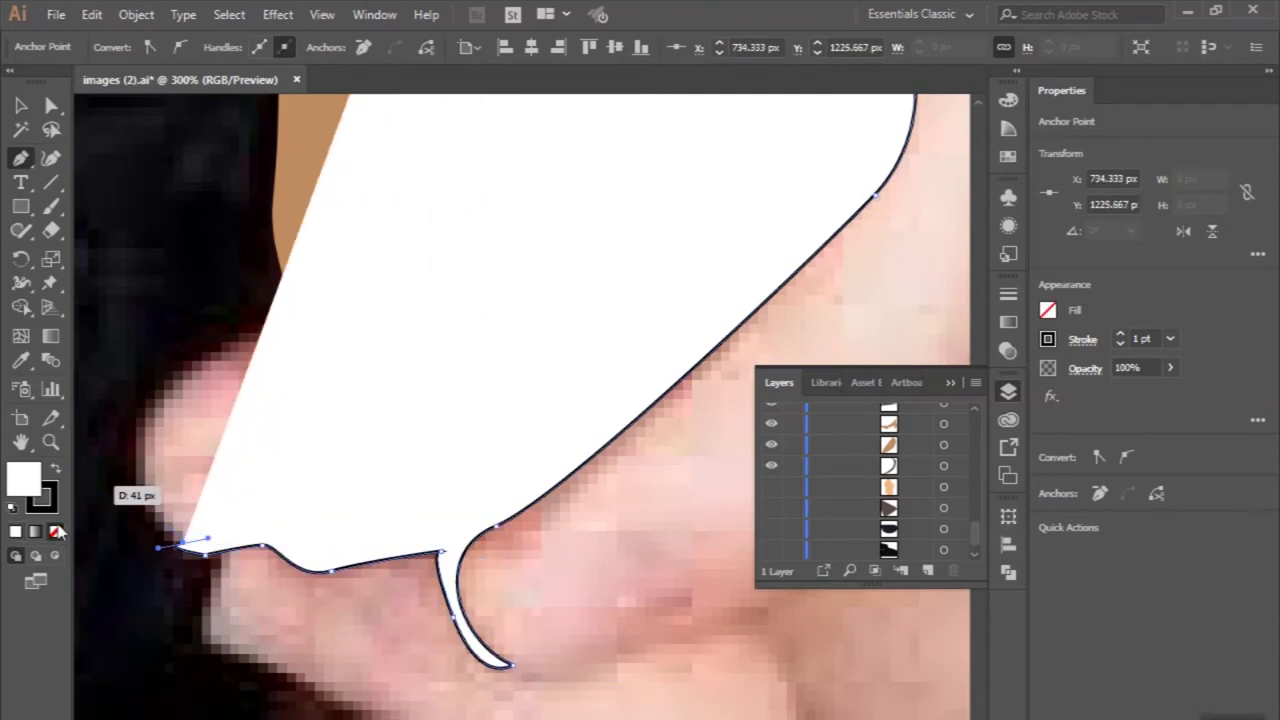
Set the path's fill to None and extend the outline up the finger around the fingertip.
{"action": "left_click", "coordinate": [57, 531]}
{"action": "left_click_drag", "start_coordinate": [350, 527], "coordinate": [410, 535]}
{"action": "left_click_drag", "start_coordinate": [561, 318], "coordinate": [622, 259]}
{"action": "scroll", "coordinate": [600, 290], "scroll_direction": "up", "scroll_amount": 3}
{"action": "scroll", "coordinate": [626, 240], "scroll_direction": "up", "scroll_amount": 3}
{"action": "scroll", "coordinate": [629, 251], "scroll_direction": "down", "scroll_amount": 2}
{"action": "scroll", "coordinate": [560, 200], "scroll_direction": "up", "scroll_amount": 1}
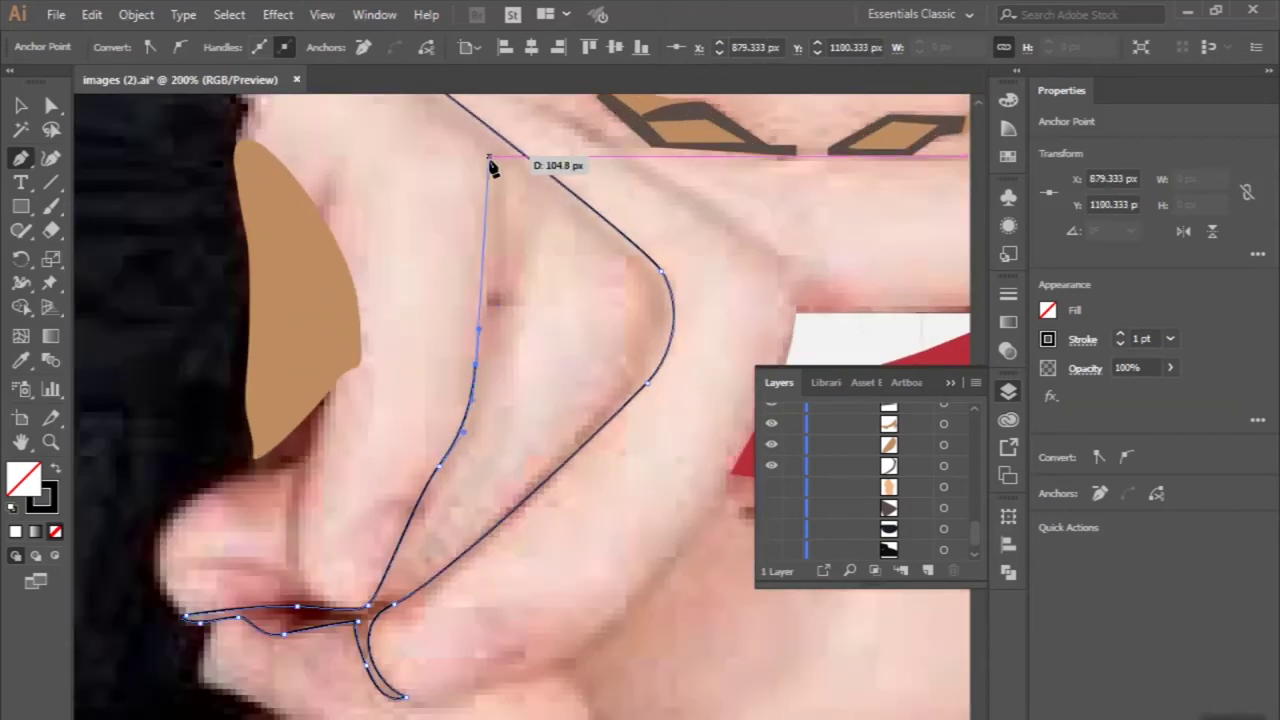
{"action": "scroll", "coordinate": [492, 167], "scroll_direction": "up", "scroll_amount": 1}
{"action": "left_click_drag", "start_coordinate": [492, 167], "coordinate": [506, 215]}
{"action": "scroll", "coordinate": [521, 249], "scroll_direction": "down", "scroll_amount": 3}
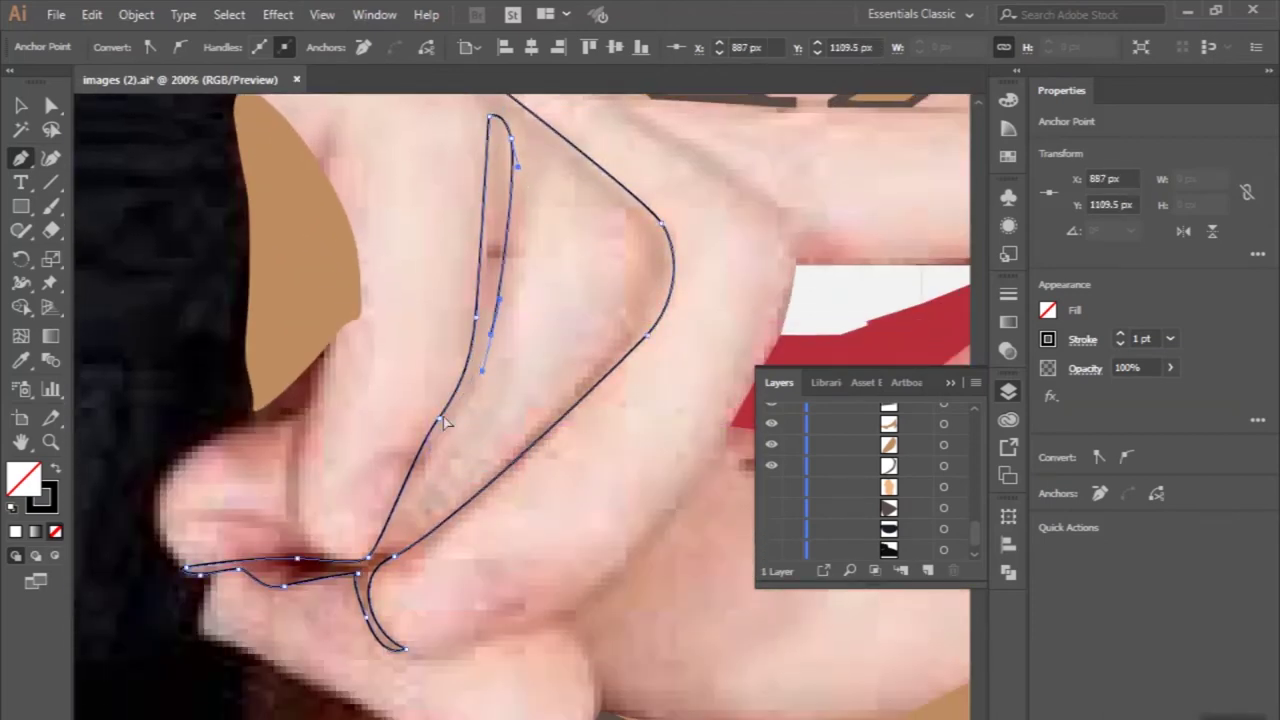
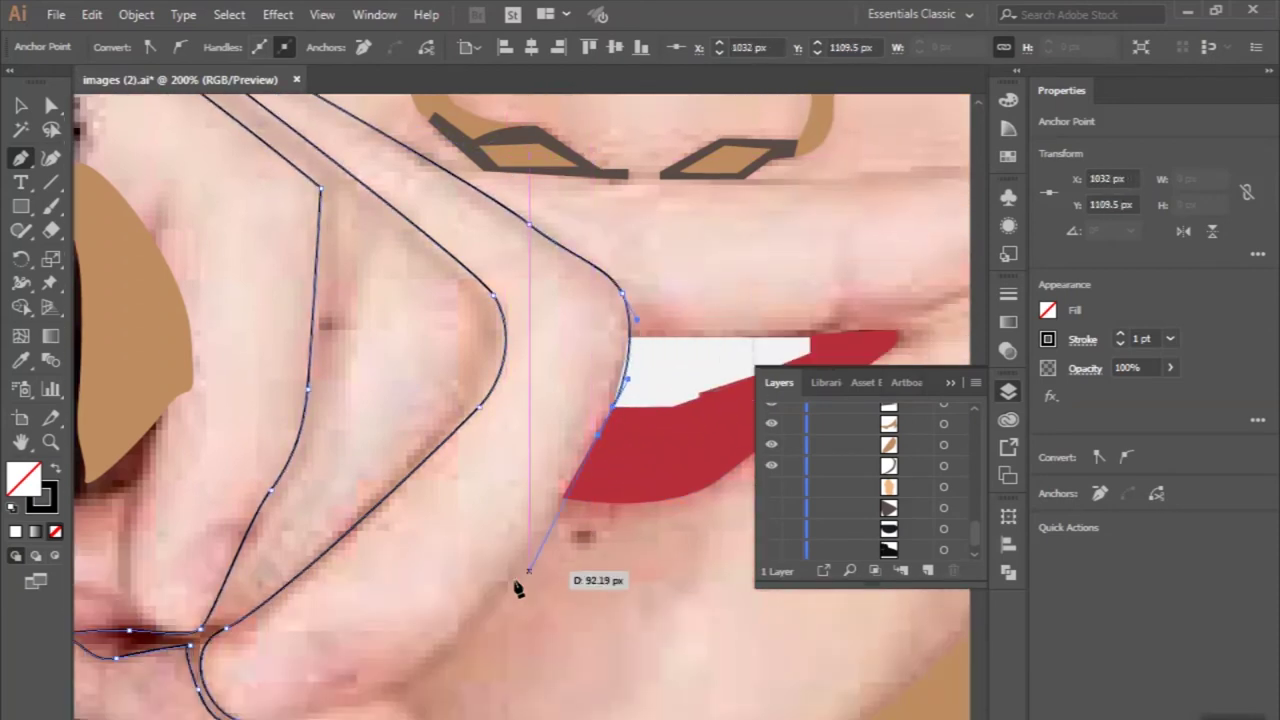
Trace the unfilled finger outline over the hand and close it with a curve.
{"action": "left_click_drag", "start_coordinate": [507, 581], "coordinate": [472, 618]}
{"action": "scroll", "coordinate": [474, 630], "scroll_direction": "down", "scroll_amount": 2}
{"action": "left_click_drag", "start_coordinate": [239, 629], "coordinate": [290, 628]}
{"action": "left_click_drag", "start_coordinate": [530, 470], "coordinate": [491, 503]}
{"action": "mouse_move", "coordinate": [583, 345]}
{"action": "left_mouse_down"}
{"action": "mouse_move", "coordinate": [571, 371]}
{"action": "mouse_move", "coordinate": [518, 296]}
{"action": "mouse_move", "coordinate": [300, 245]}
{"action": "mouse_move", "coordinate": [290, 265]}
{"action": "left_mouse_up"}
{"action": "scroll", "coordinate": [571, 371], "scroll_direction": "up", "scroll_amount": 3}
{"action": "scroll", "coordinate": [300, 245], "scroll_direction": "up", "scroll_amount": 2}
{"action": "scroll", "coordinate": [297, 280], "scroll_direction": "down", "scroll_amount": 3}
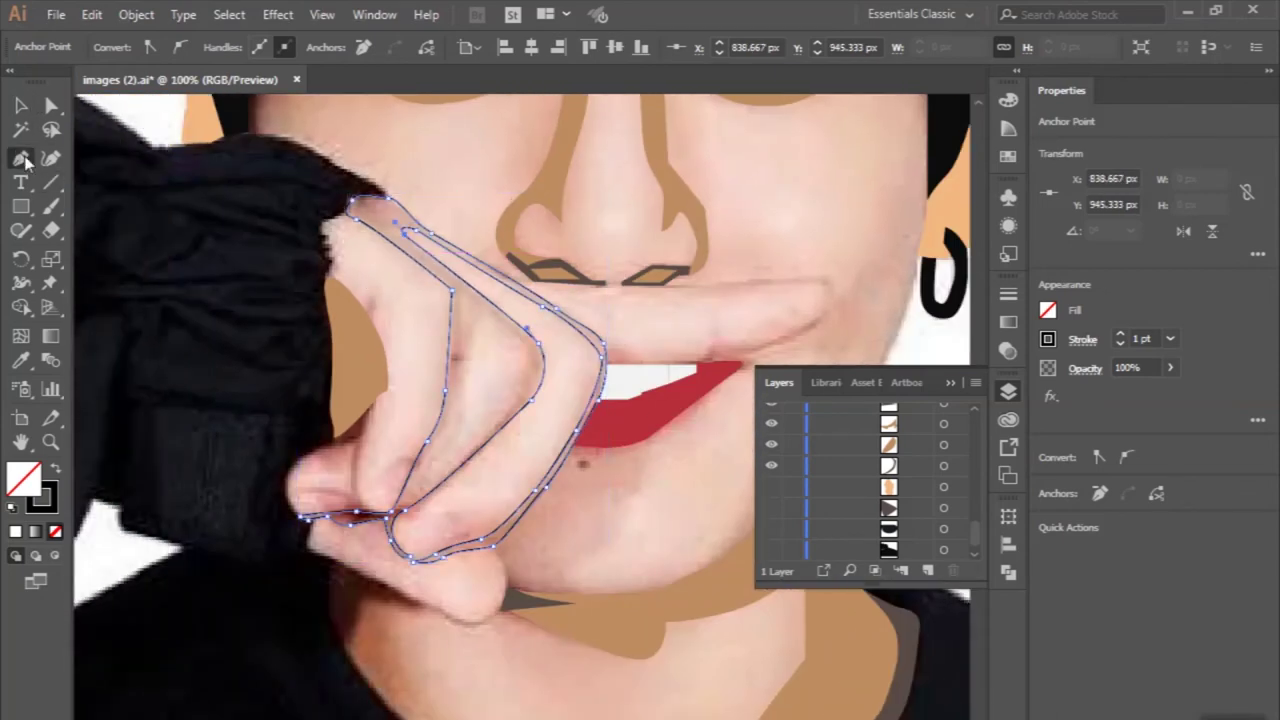
{"action": "scroll", "coordinate": [500, 260], "scroll_direction": "up", "scroll_amount": 3}
Trace the closed inner finger shape, curving its edge back to the start.
{"action": "left_click_drag", "start_coordinate": [495, 252], "coordinate": [458, 394]}
{"action": "left_click_drag", "start_coordinate": [413, 505], "coordinate": [340, 637]}
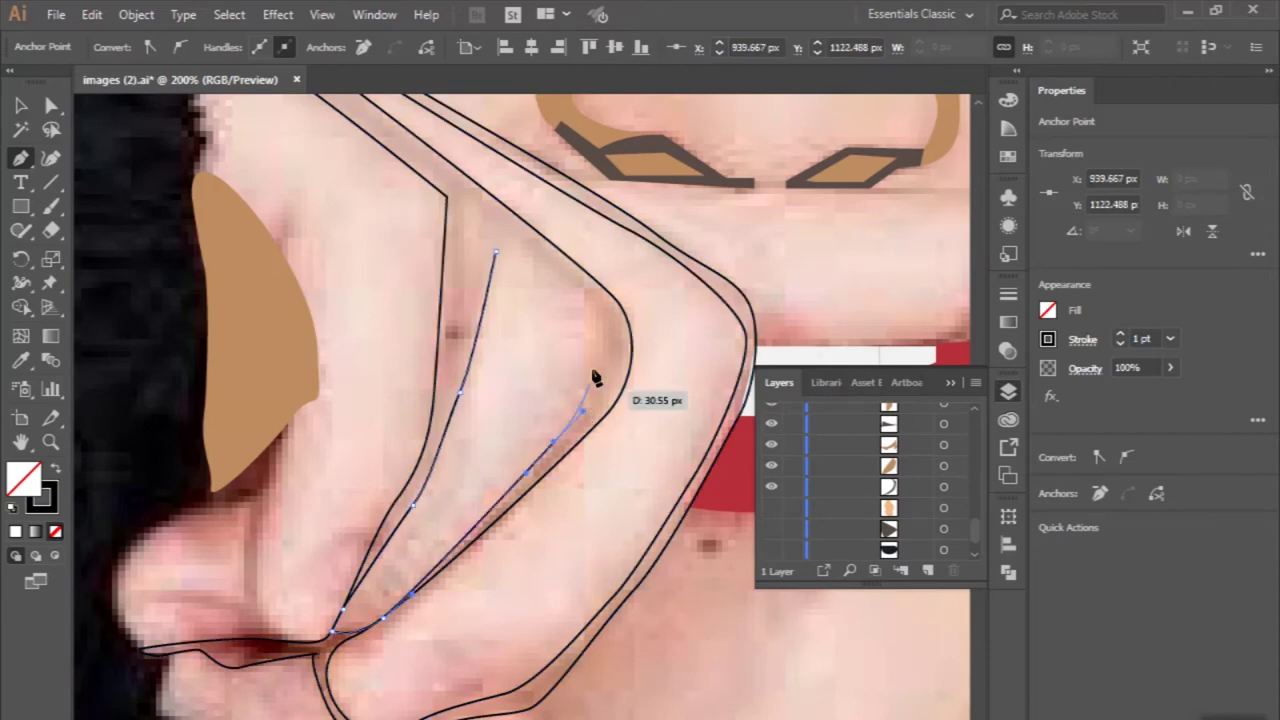
{"action": "left_click", "coordinate": [497, 254]}
{"action": "scroll", "coordinate": [497, 260], "scroll_direction": "down", "scroll_amount": 2}
{"action": "scroll", "coordinate": [480, 280], "scroll_direction": "down", "scroll_amount": 1}
{"action": "left_click", "coordinate": [22, 105]}
{"action": "scroll", "coordinate": [458, 234], "scroll_direction": "up", "scroll_amount": 2}
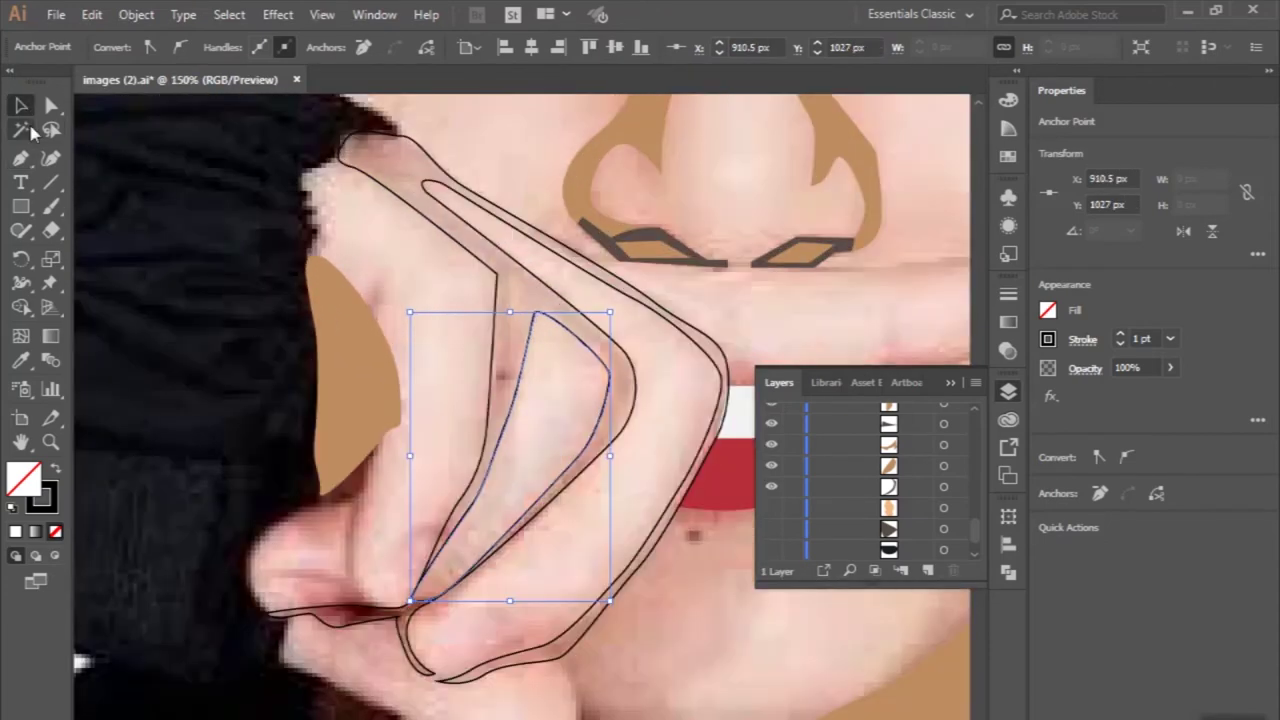
Trace a small crease near the knuckle, temporarily hiding the brown shape to see the photo.
{"action": "key", "text": "p"}
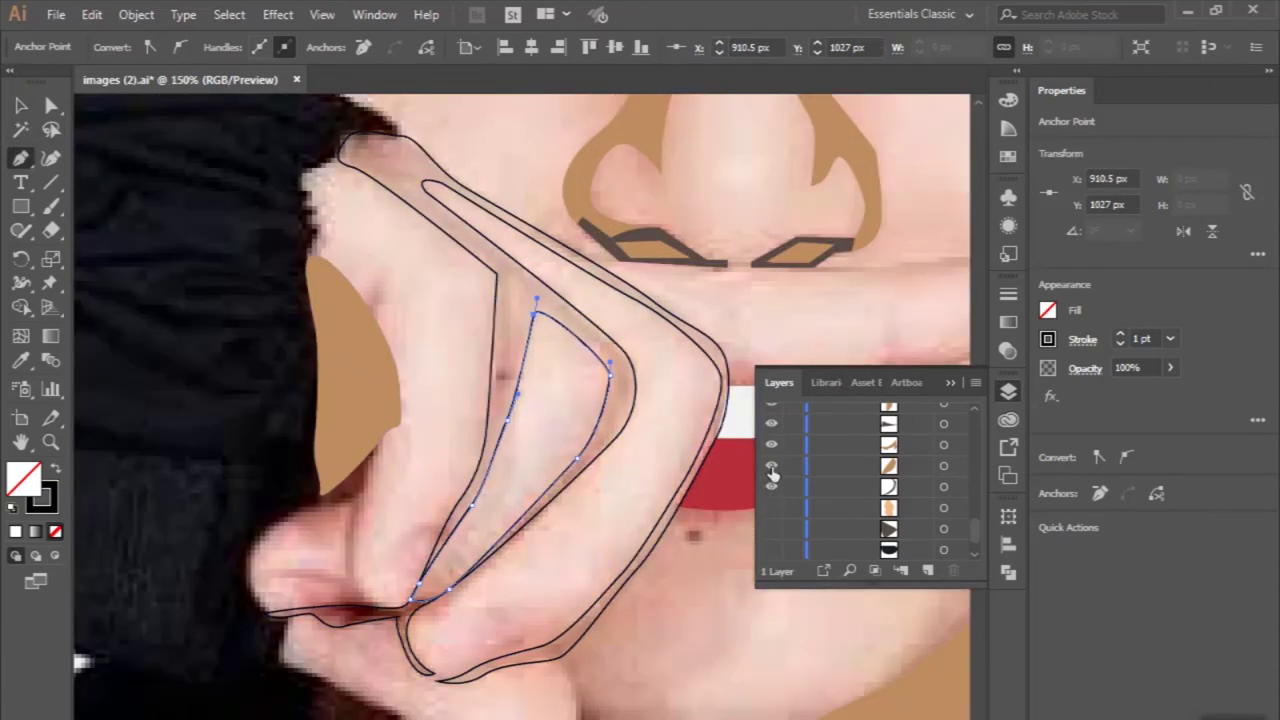
{"action": "left_click", "coordinate": [771, 465]}
{"action": "scroll", "coordinate": [365, 290], "scroll_direction": "up", "scroll_amount": 1}
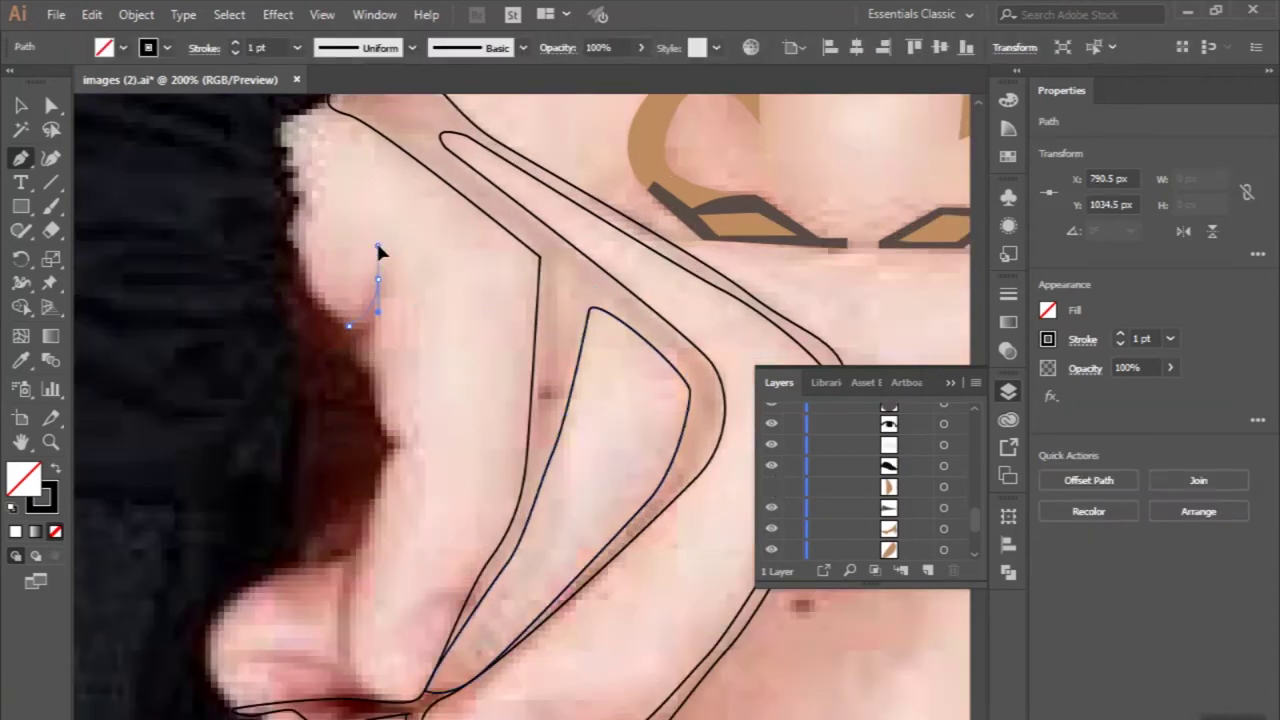
{"action": "left_click_drag", "start_coordinate": [349, 340], "coordinate": [310, 377]}
{"action": "scroll", "coordinate": [365, 360], "scroll_direction": "down", "scroll_amount": 1}
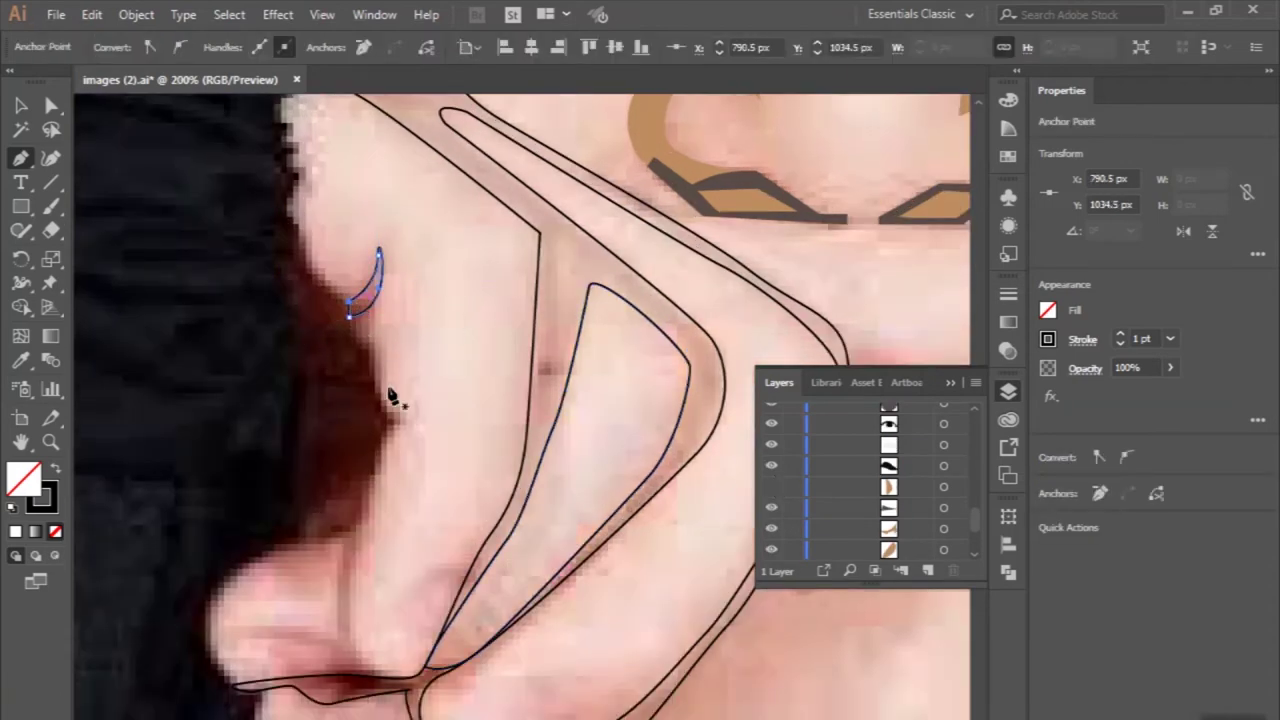
{"action": "scroll", "coordinate": [391, 397], "scroll_direction": "down", "scroll_amount": 1}
{"action": "left_click", "coordinate": [770, 486]}
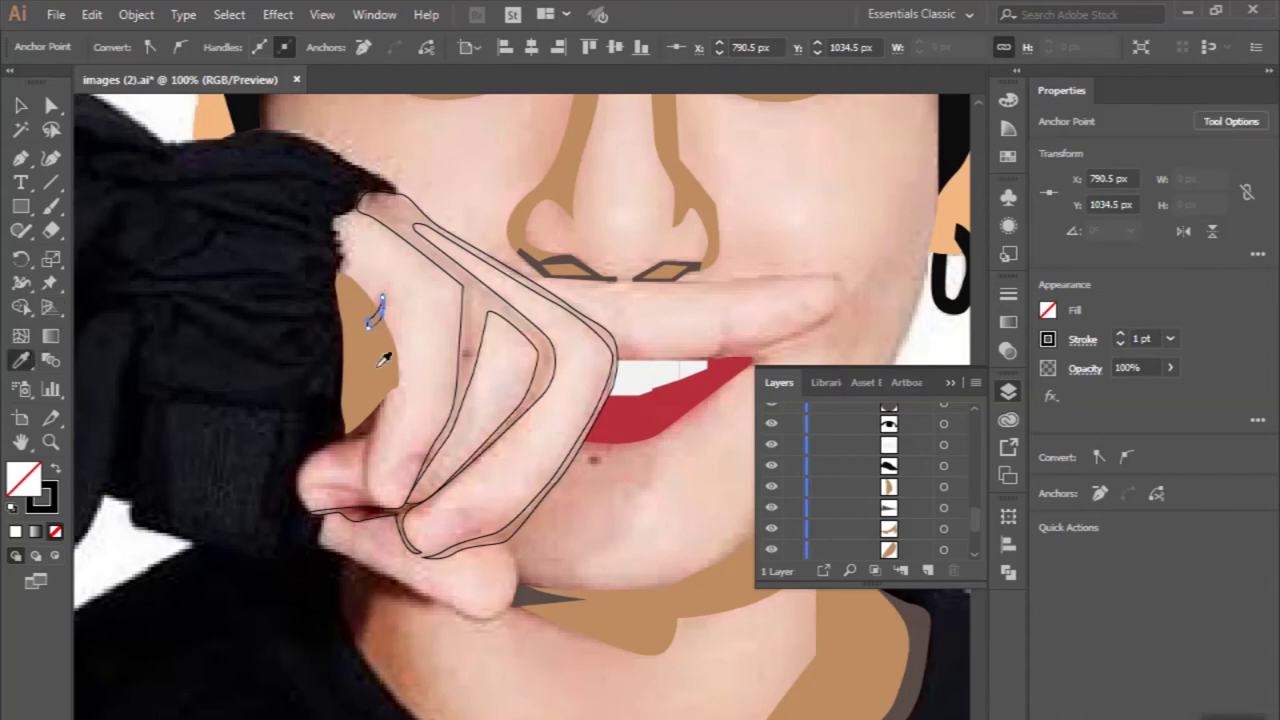
Select the traced hand outline paths.
{"action": "left_click", "coordinate": [23, 108]}
{"action": "left_click_drag", "start_coordinate": [234, 286], "coordinate": [114, 231]}
{"action": "left_click", "coordinate": [343, 296]}
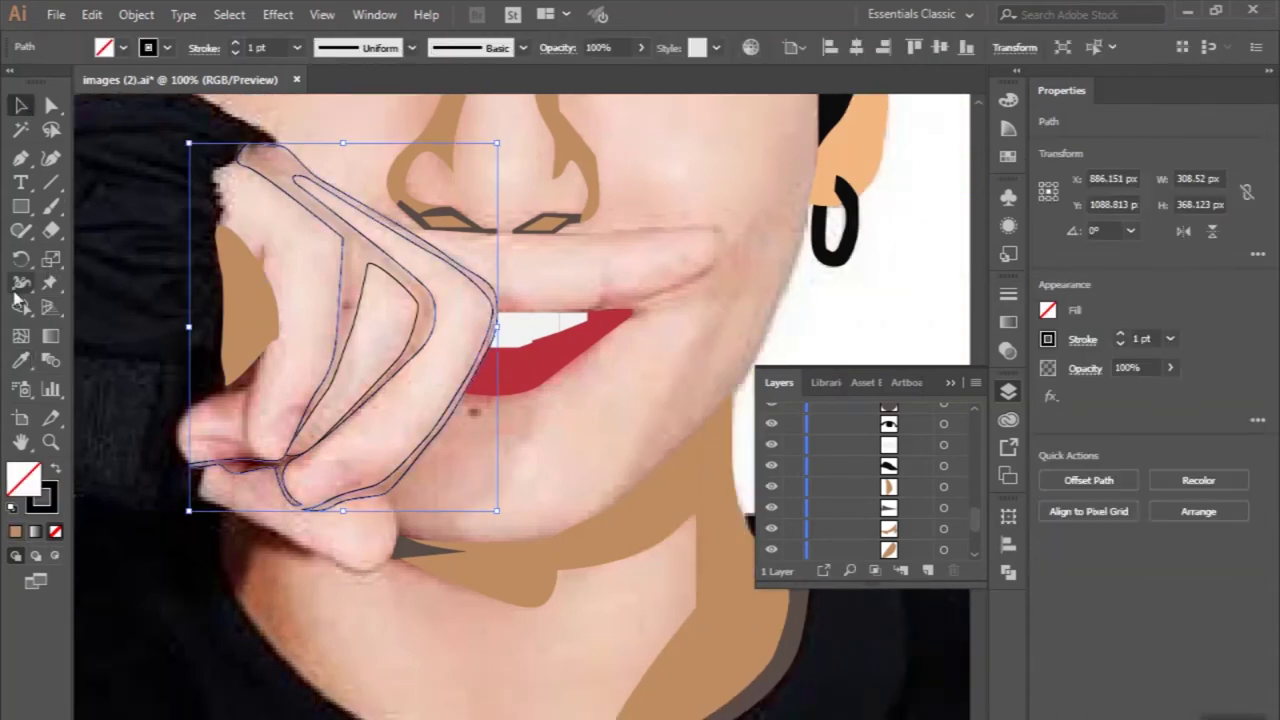
Eyedrop the brown skin colour onto the hand and peach onto the inner finger shape.
{"action": "key", "text": "i"}
{"action": "left_click", "coordinate": [233, 305]}
{"action": "scroll", "coordinate": [200, 280], "scroll_direction": "down", "scroll_amount": 1}
{"action": "key", "text": "v"}
{"action": "left_click", "coordinate": [374, 297]}
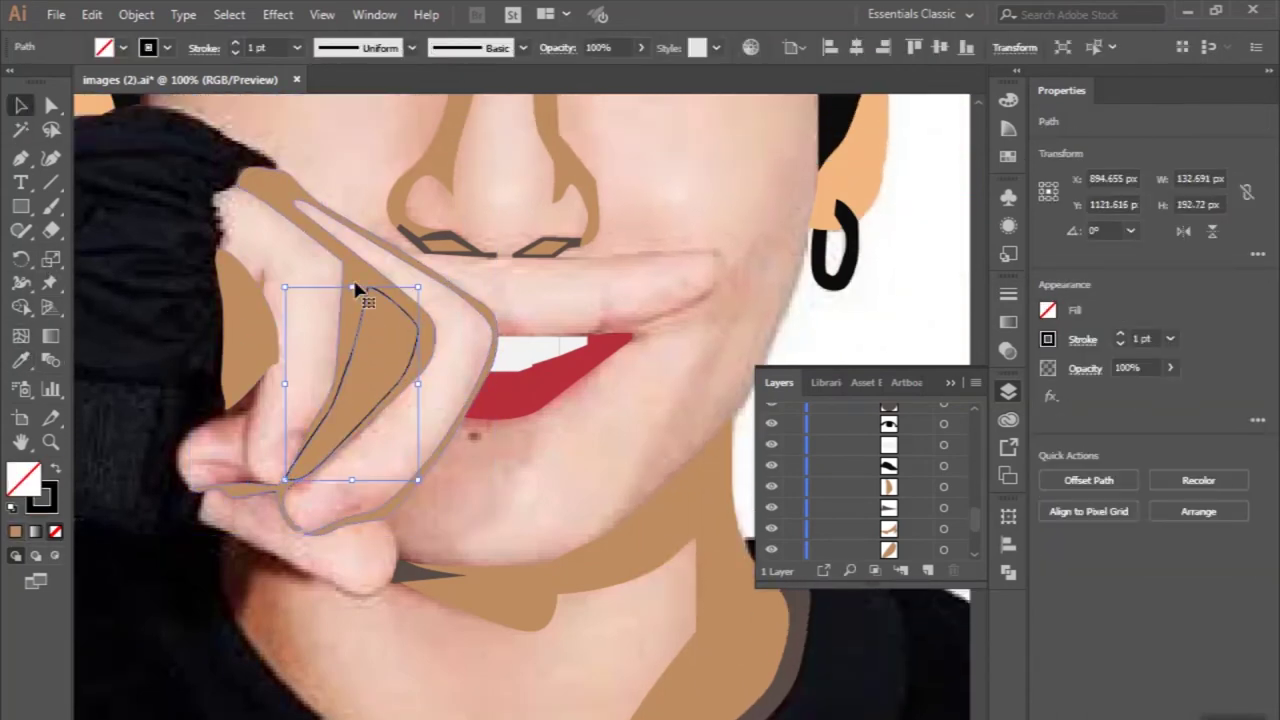
{"action": "scroll", "coordinate": [357, 286], "scroll_direction": "up", "scroll_amount": 2}
{"action": "left_click", "coordinate": [20, 360]}
{"action": "left_click", "coordinate": [95, 115]}
Reshape the brown fingertip shape by pulling one anchor lower.
{"action": "key", "text": "ctrl+shift+a"}
{"action": "key", "text": "p"}
{"action": "scroll", "coordinate": [149, 286], "scroll_direction": "down", "scroll_amount": 1}
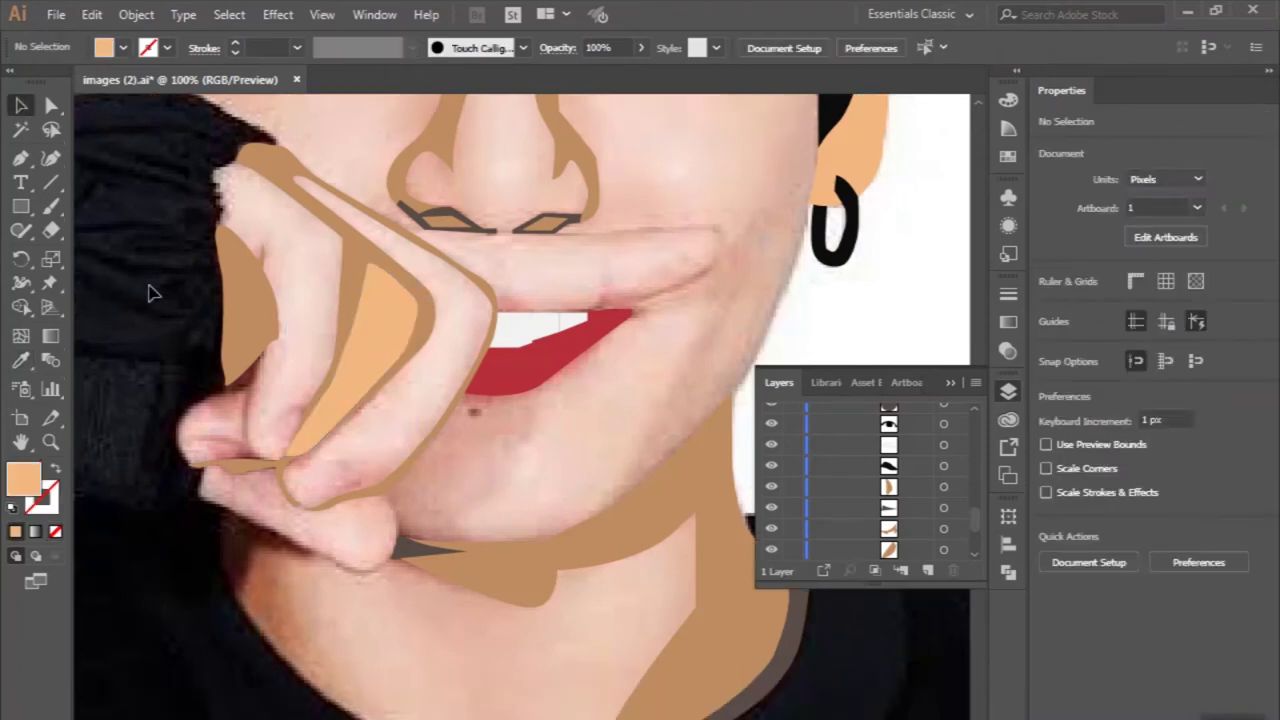
{"action": "scroll", "coordinate": [100, 240], "scroll_direction": "down", "scroll_amount": 1}
{"action": "scroll", "coordinate": [309, 251], "scroll_direction": "up", "scroll_amount": 2}
{"action": "scroll", "coordinate": [110, 135], "scroll_direction": "up", "scroll_amount": 1}
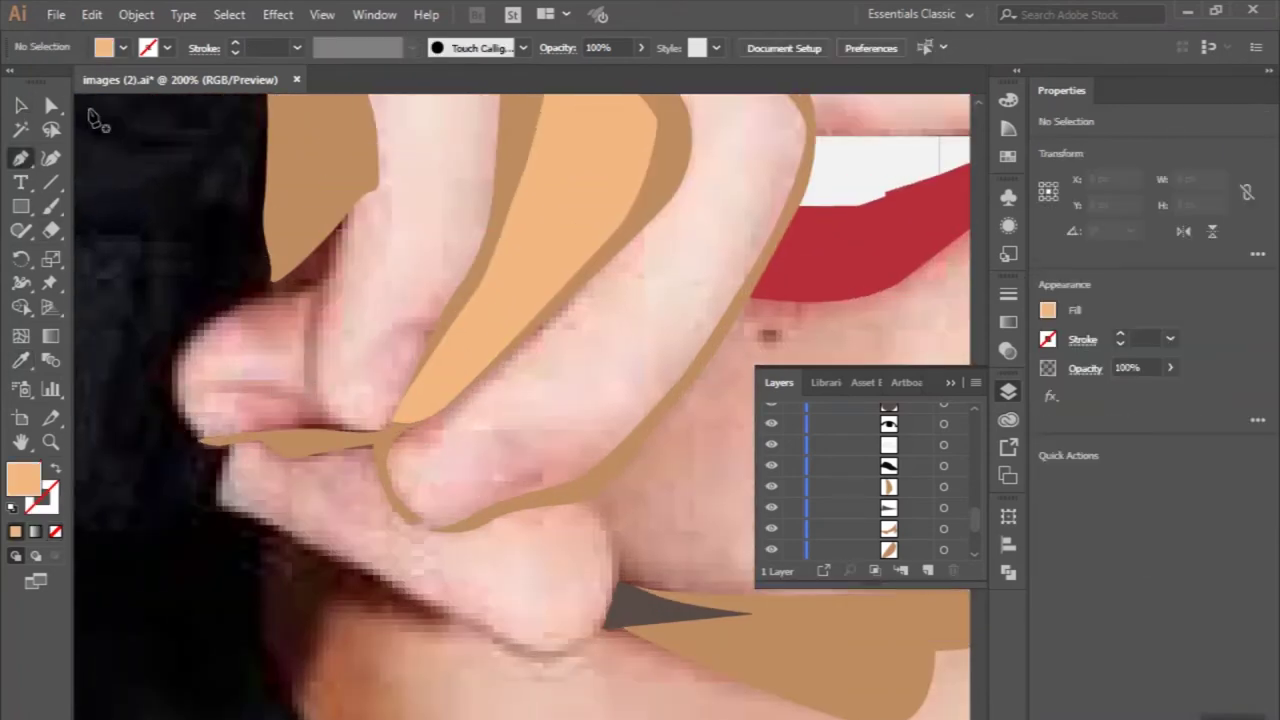
{"action": "left_click", "coordinate": [333, 246]}
{"action": "left_click_drag", "start_coordinate": [334, 308], "coordinate": [332, 314]}
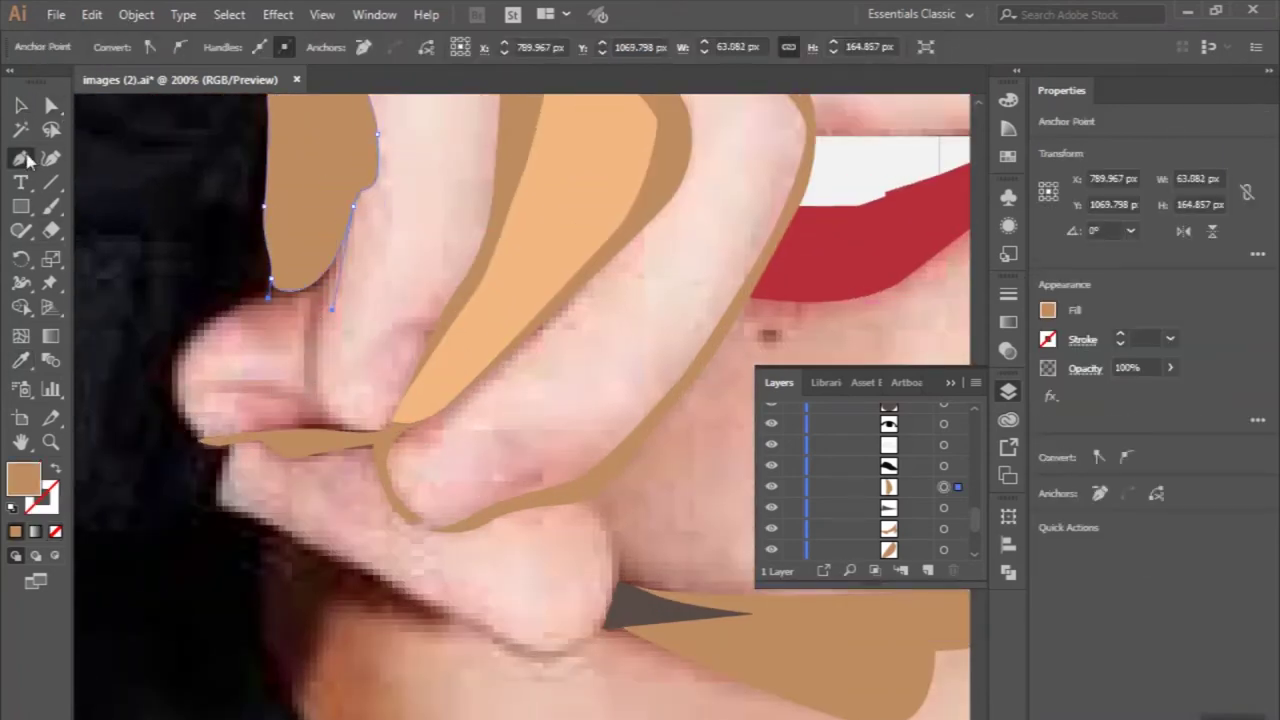
Draw a curved crease shape between the fingers.
{"action": "left_click", "coordinate": [310, 272]}
{"action": "left_click", "coordinate": [304, 396]}
{"action": "left_click_drag", "start_coordinate": [330, 430], "coordinate": [323, 405]}
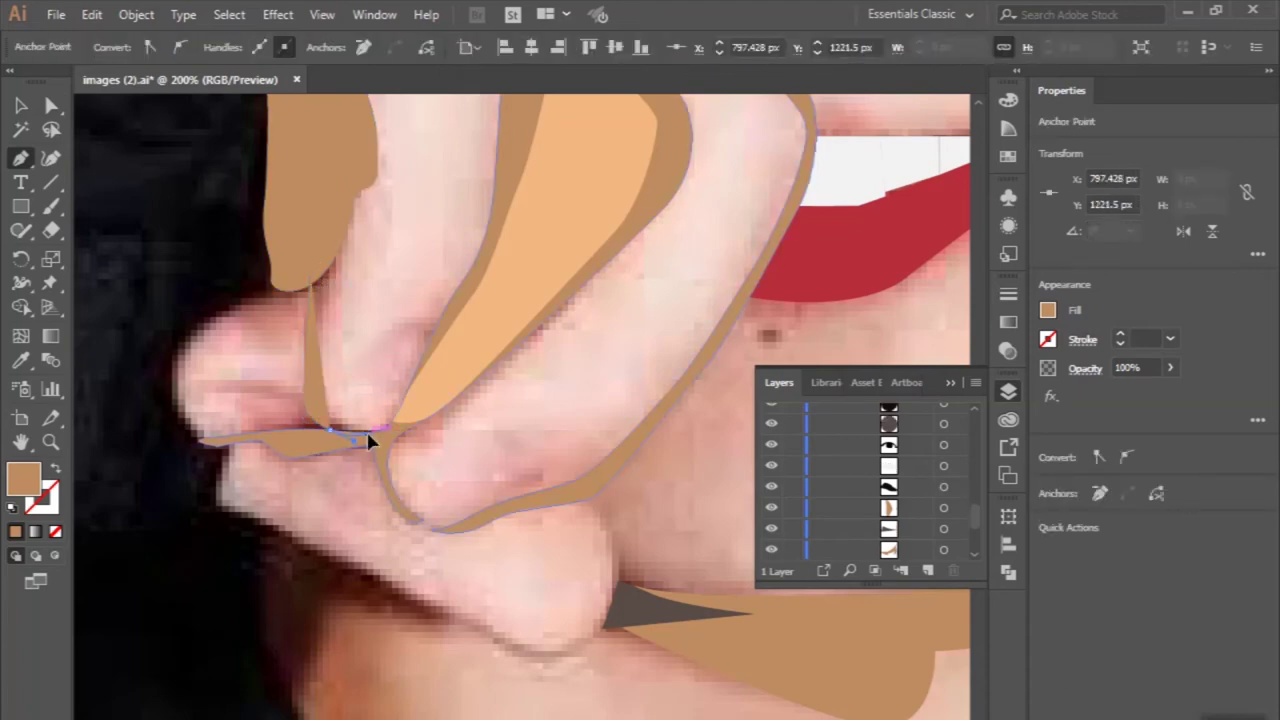
{"action": "left_click_drag", "start_coordinate": [310, 272], "coordinate": [334, 268]}
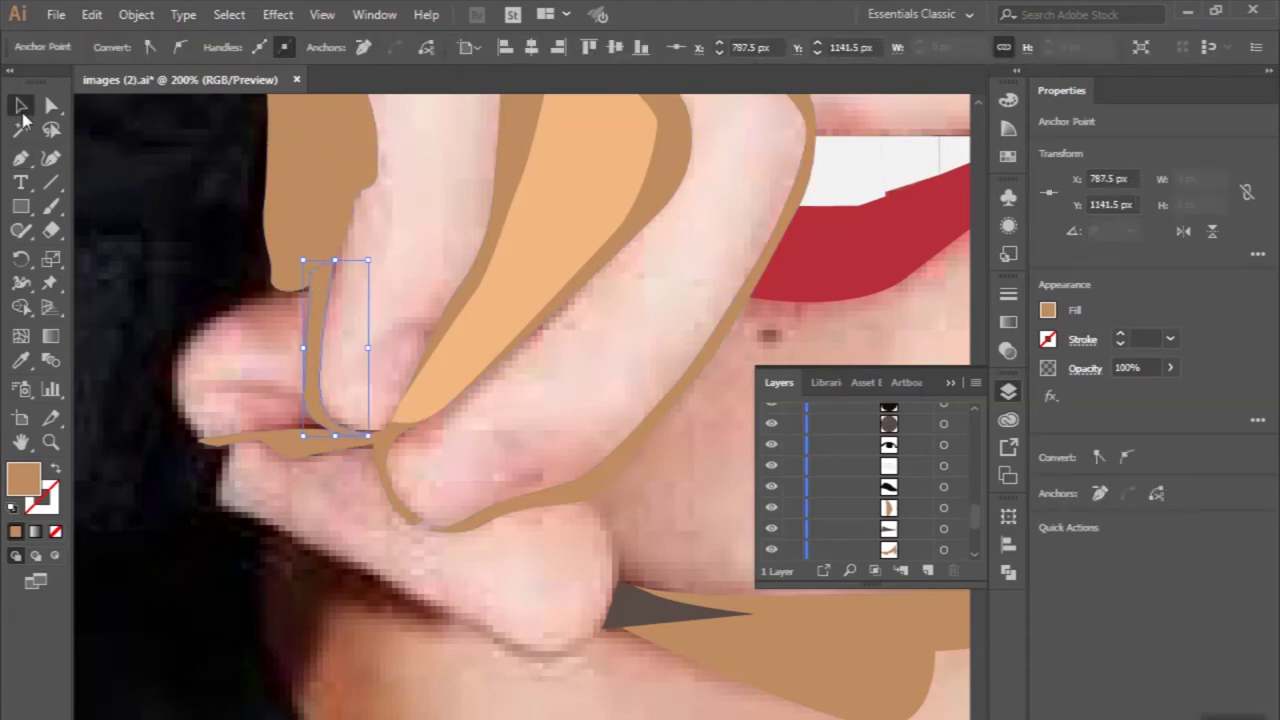
{"action": "key", "text": "ctrl+shift+a"}
{"action": "scroll", "coordinate": [177, 286], "scroll_direction": "up", "scroll_amount": 3}
Outline the first fingertip nail as a closed curved shape.
{"action": "key", "text": "p"}
{"action": "scroll", "coordinate": [197, 332], "scroll_direction": "up", "scroll_amount": 2}
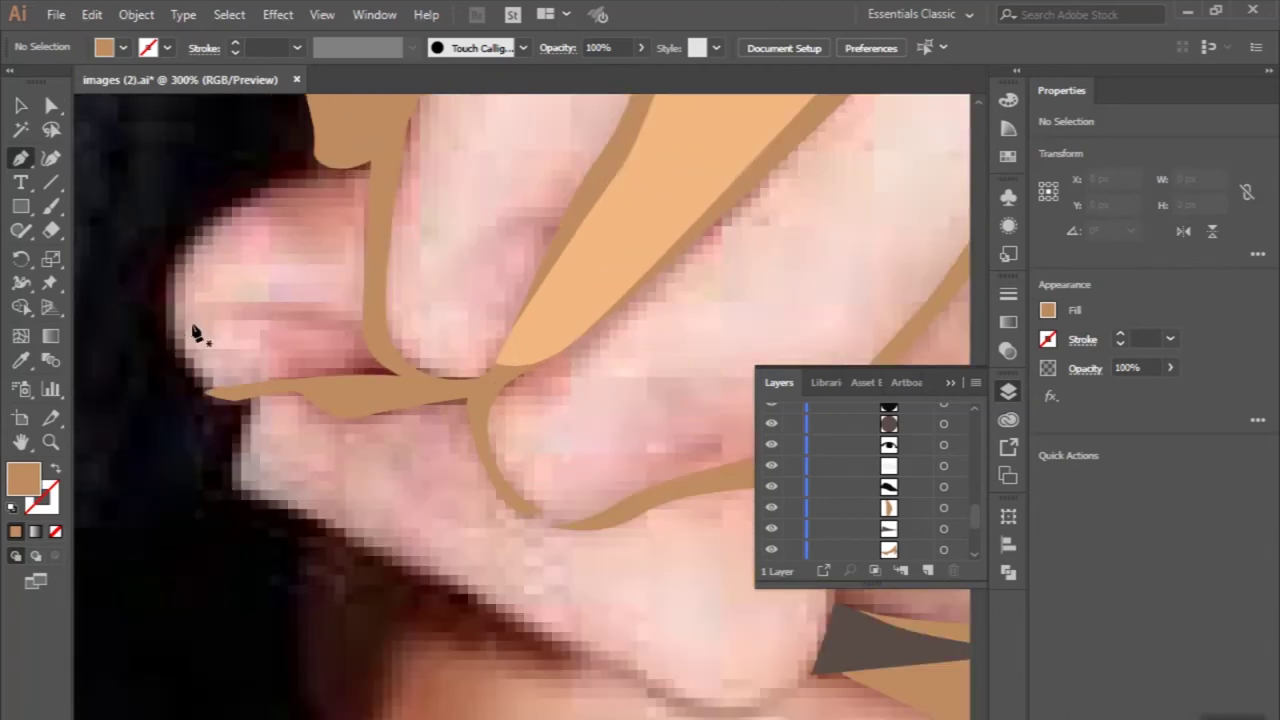
{"action": "left_click", "coordinate": [179, 327]}
{"action": "left_click", "coordinate": [310, 327]}
{"action": "left_click", "coordinate": [367, 380]}
{"action": "left_click_drag", "start_coordinate": [208, 393], "coordinate": [257, 403]}
{"action": "left_click_drag", "start_coordinate": [179, 327], "coordinate": [183, 338]}
{"action": "key", "text": "v"}
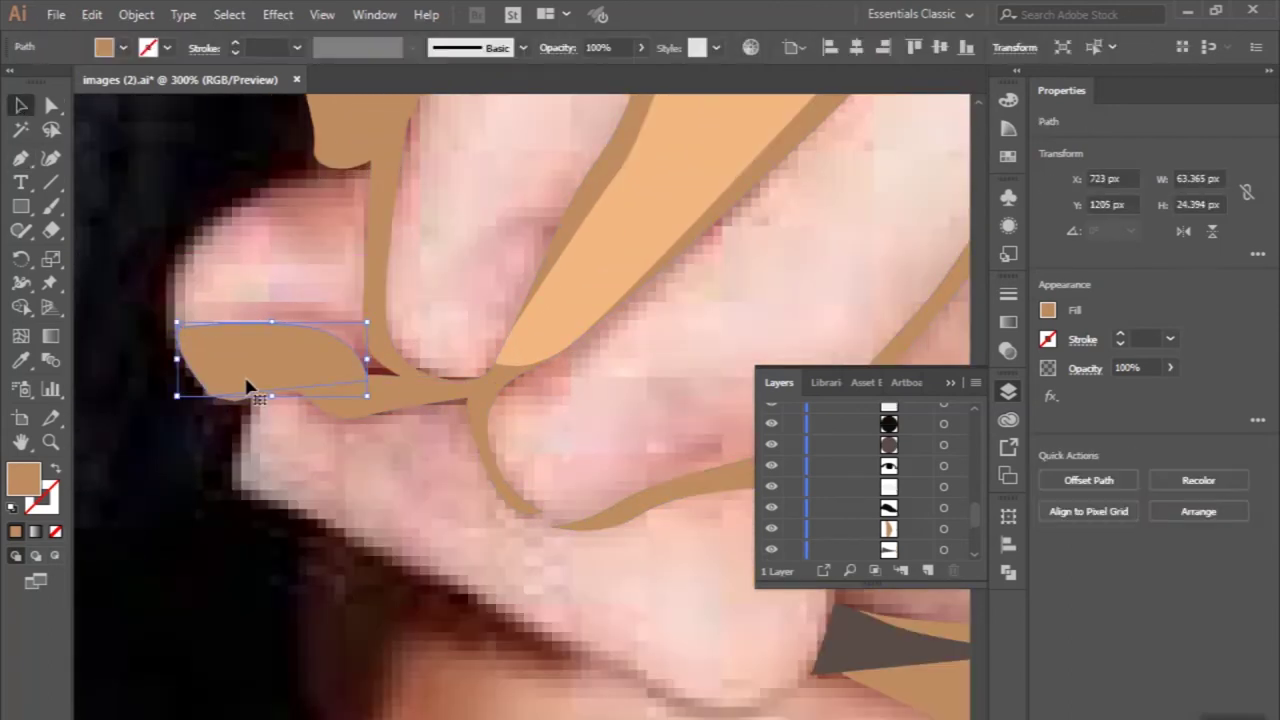
{"action": "left_click", "coordinate": [1008, 128]}
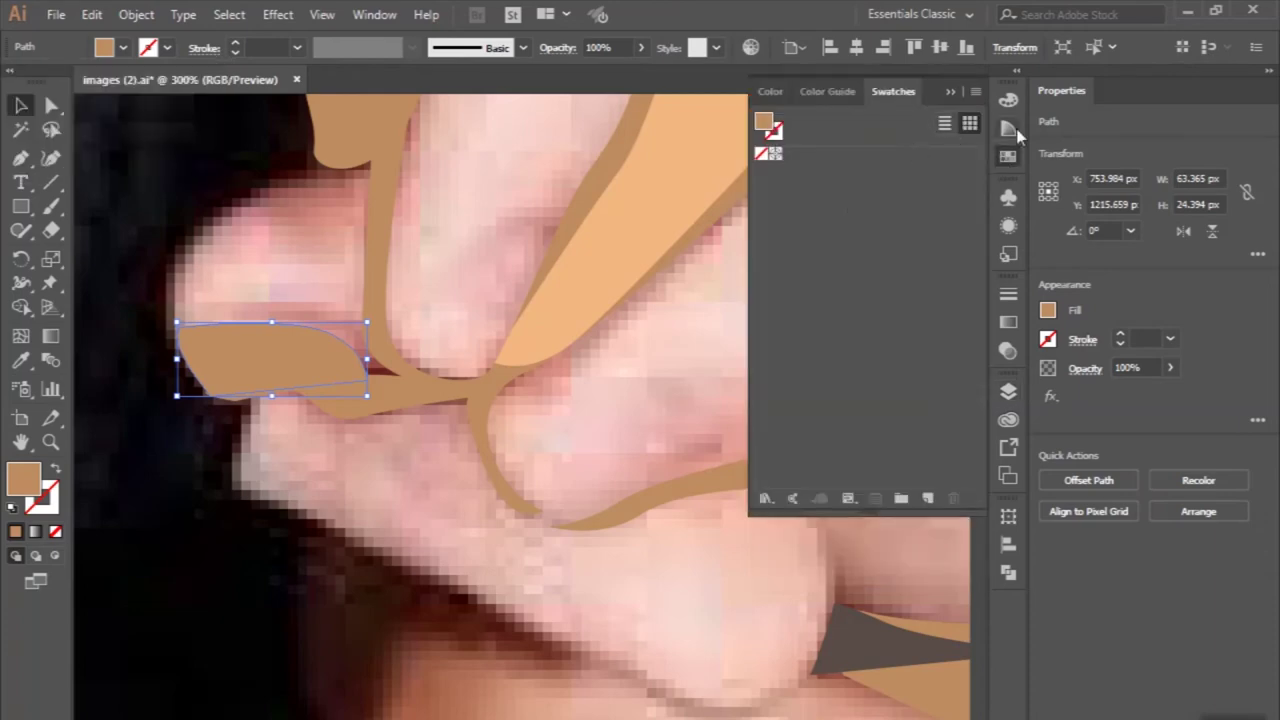
Fill the first nail shape white from the Color Guide shades.
{"action": "left_click", "coordinate": [1008, 156]}
{"action": "left_click", "coordinate": [968, 212]}
{"action": "key", "text": "ctrl+shift+a"}
{"action": "scroll", "coordinate": [714, 286], "scroll_direction": "down", "scroll_amount": 2}
{"action": "key", "text": "ctrl+minus"}
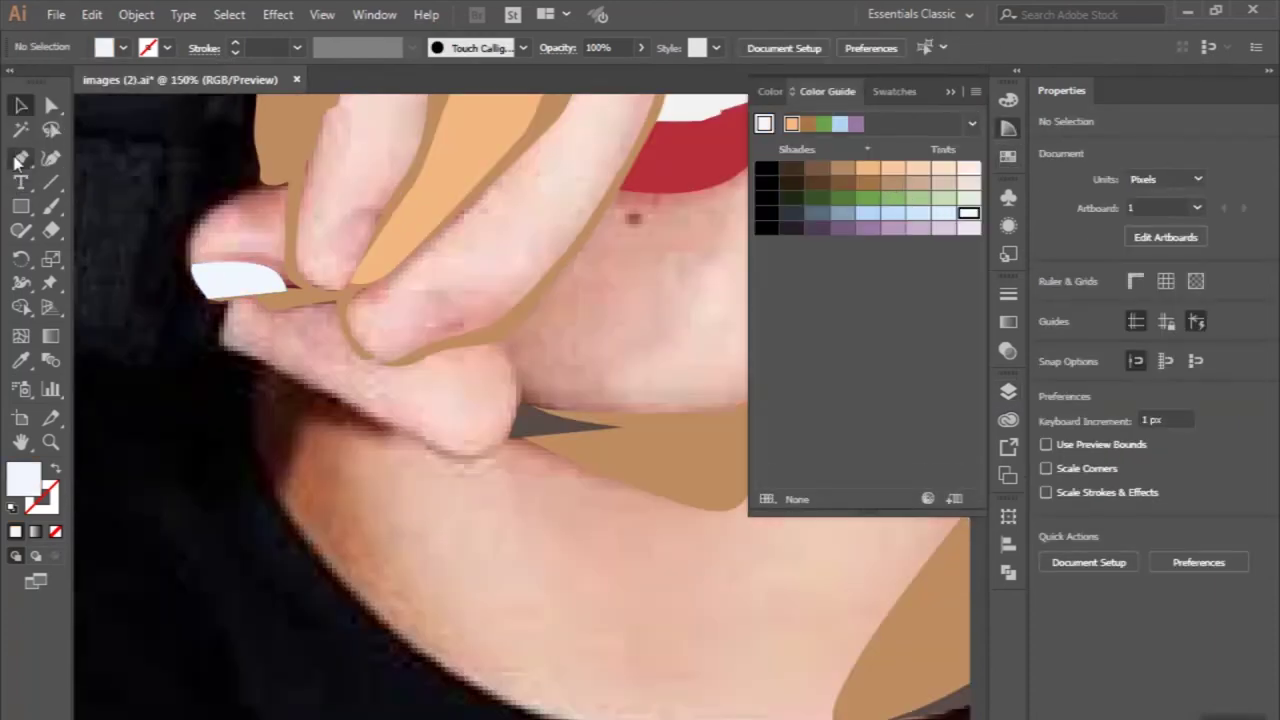
{"action": "left_click", "coordinate": [18, 160]}
{"action": "scroll", "coordinate": [340, 432], "scroll_direction": "up", "scroll_amount": 2}
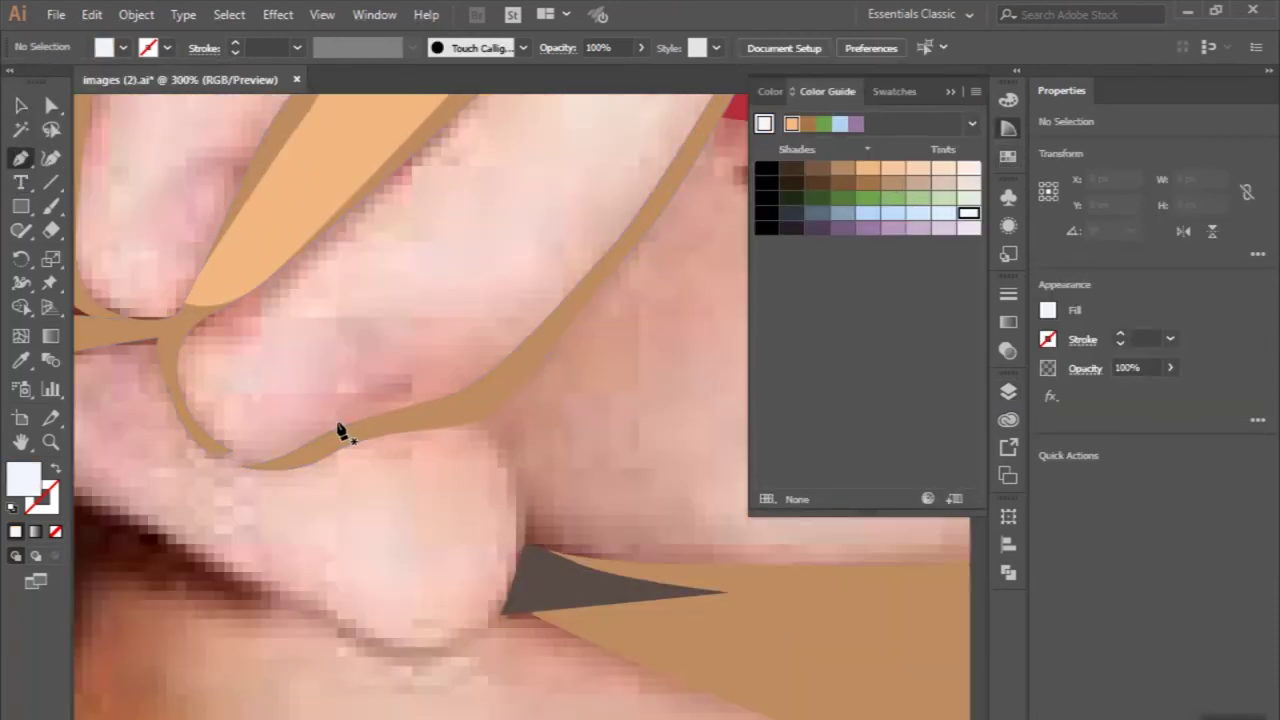
Draw the second fingernail as a closed curved shape.
{"action": "left_click", "coordinate": [376, 415]}
{"action": "left_click_drag", "start_coordinate": [408, 370], "coordinate": [408, 390]}
{"action": "left_click_drag", "start_coordinate": [331, 320], "coordinate": [294, 329]}
{"action": "left_click", "coordinate": [211, 360]}
{"action": "left_click", "coordinate": [200, 413]}
{"action": "left_click_drag", "start_coordinate": [245, 450], "coordinate": [260, 465]}
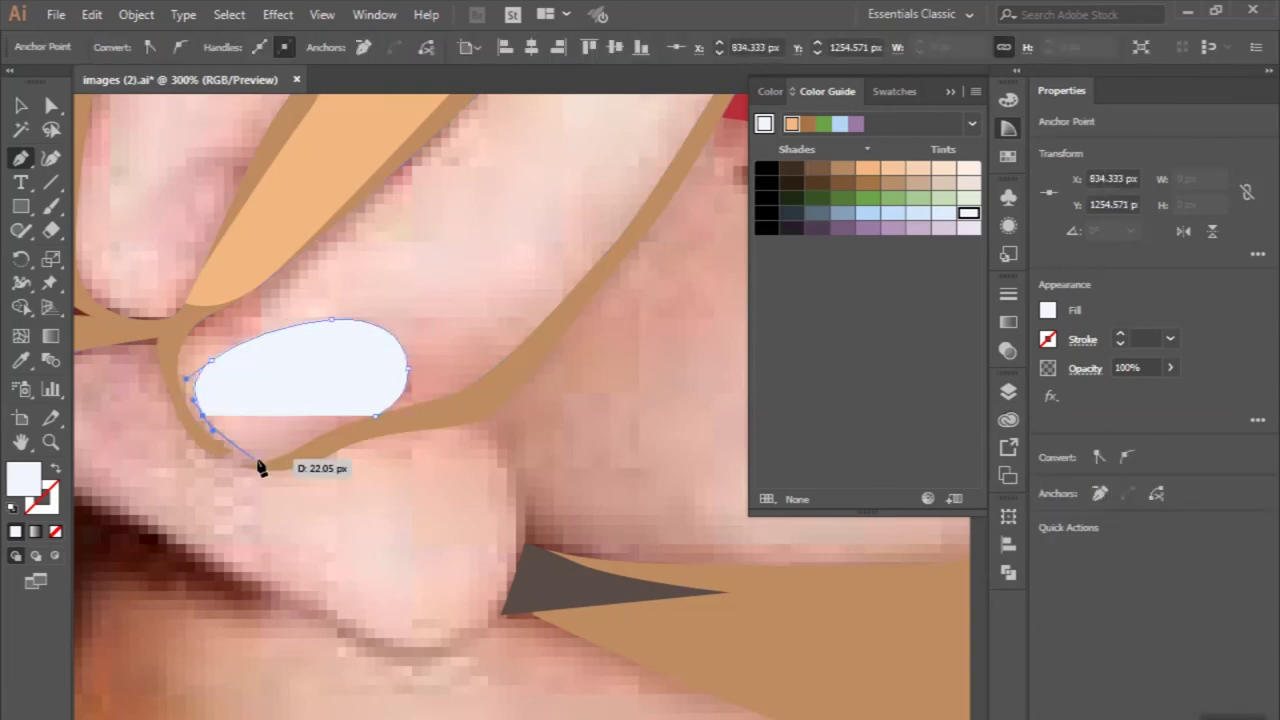
{"action": "left_click_drag", "start_coordinate": [376, 415], "coordinate": [371, 423]}
{"action": "key", "text": "ctrl+minus"}
{"action": "scroll", "coordinate": [306, 471], "scroll_direction": "up", "scroll_amount": 3}
{"action": "scroll", "coordinate": [350, 457], "scroll_direction": "up", "scroll_amount": 2}
Start the third fingernail outline, then begin a path along the upper lip.
{"action": "left_click", "coordinate": [348, 452]}
{"action": "left_click_drag", "start_coordinate": [293, 545], "coordinate": [335, 512]}
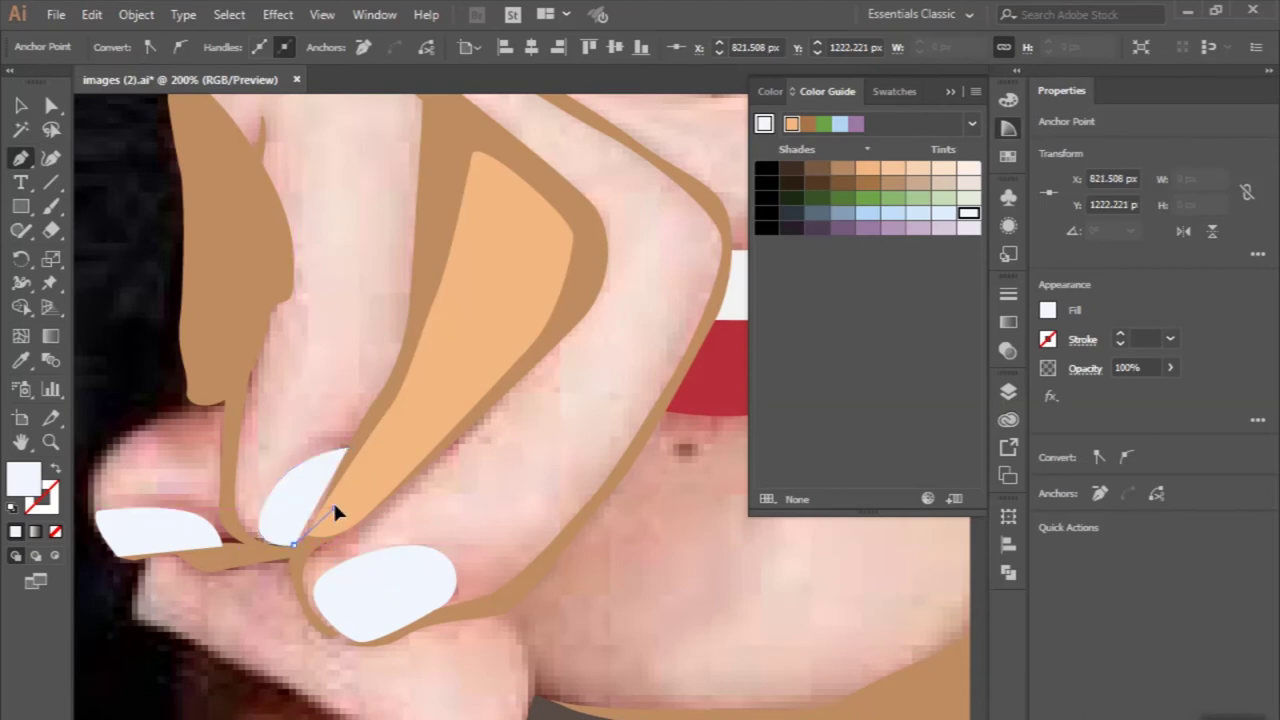
{"action": "scroll", "coordinate": [345, 455], "scroll_direction": "down", "scroll_amount": 2}
{"action": "scroll", "coordinate": [300, 366], "scroll_direction": "up", "scroll_amount": 2}
{"action": "left_click", "coordinate": [288, 353]}
{"action": "left_click_drag", "start_coordinate": [374, 395], "coordinate": [487, 402]}
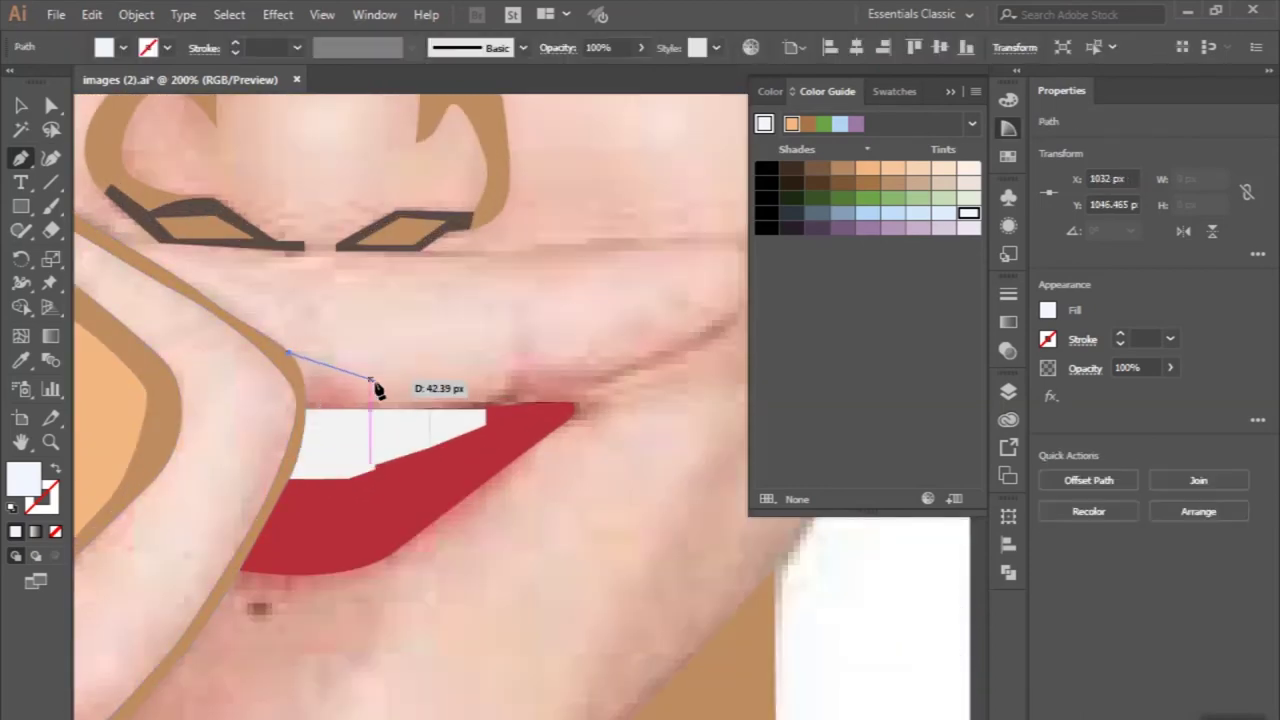
Finish the upper lip shape around the mouth corner and fill it with the tan skin colour.
{"action": "left_click", "coordinate": [482, 396]}
{"action": "left_click", "coordinate": [520, 374]}
{"action": "scroll", "coordinate": [528, 380], "scroll_direction": "right", "scroll_amount": 2}
{"action": "mouse_move", "coordinate": [631, 310]}
{"action": "left_mouse_down"}
{"action": "mouse_move", "coordinate": [651, 292]}
{"action": "mouse_move", "coordinate": [657, 315]}
{"action": "left_mouse_up"}
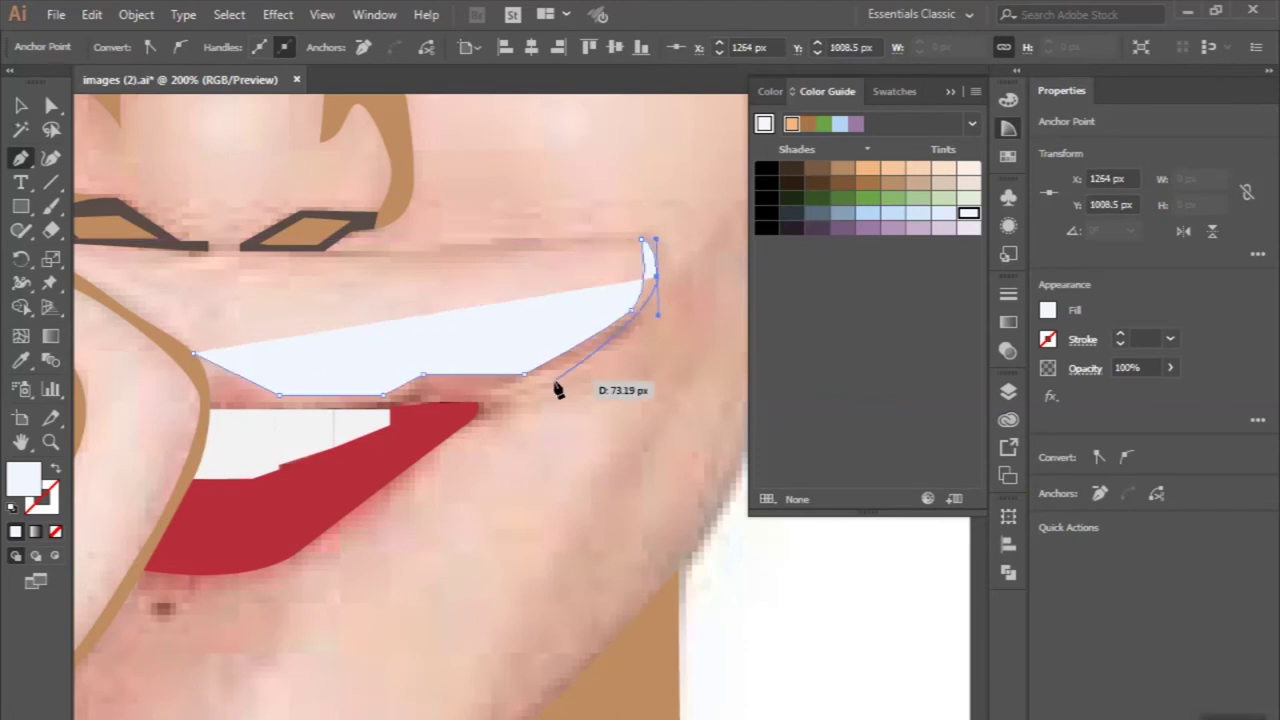
{"action": "left_click", "coordinate": [398, 407]}
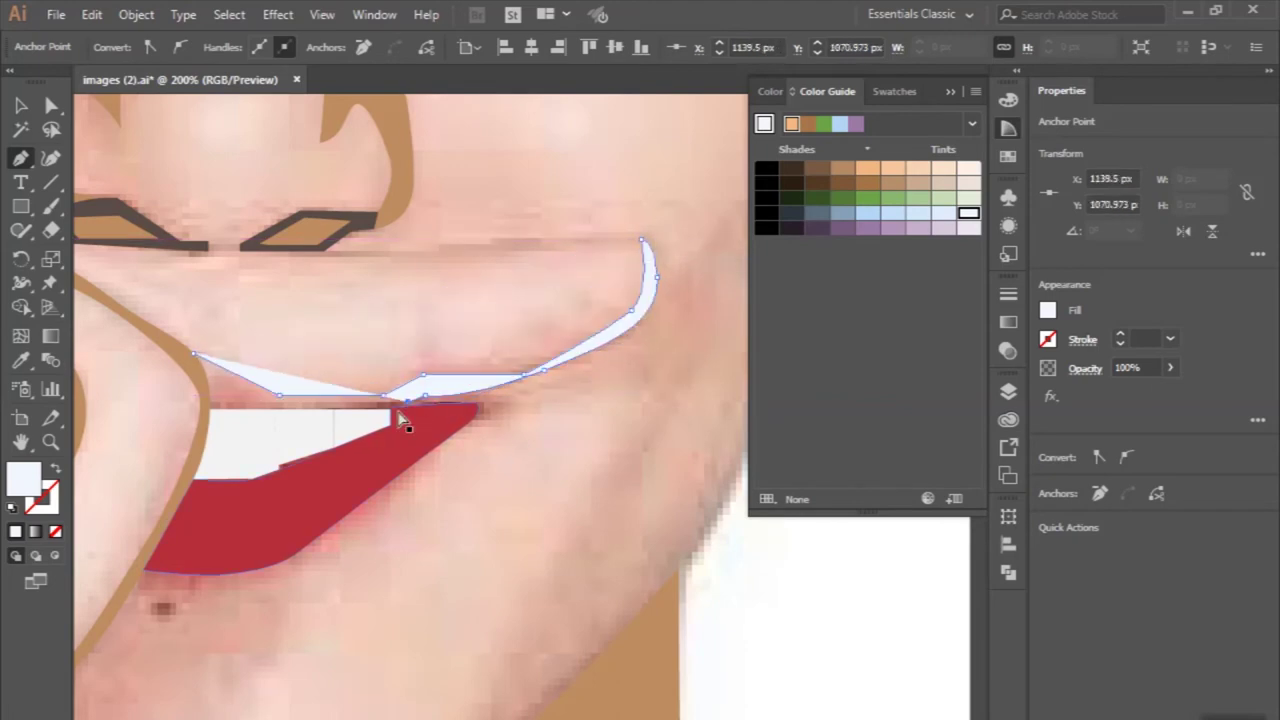
{"action": "left_click", "coordinate": [209, 410]}
{"action": "key", "text": "ctrl+minus"}
{"action": "left_click", "coordinate": [20, 360]}
{"action": "left_click", "coordinate": [90, 280]}
Trace shading under the nostrils, running right along the lip line.
{"action": "left_click", "coordinate": [20, 157]}
{"action": "scroll", "coordinate": [150, 290], "scroll_direction": "up", "scroll_amount": 2}
{"action": "left_click", "coordinate": [146, 240]}
{"action": "left_click_drag", "start_coordinate": [208, 263], "coordinate": [242, 276]}
{"action": "left_click", "coordinate": [370, 284]}
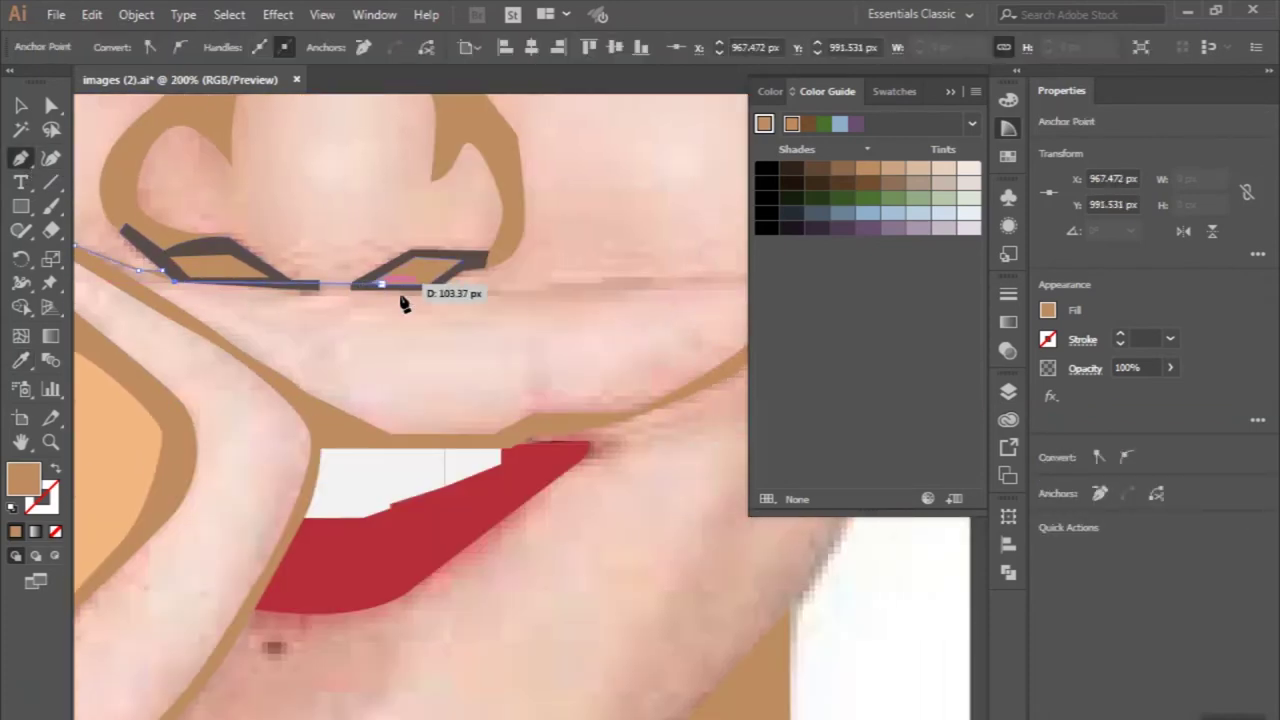
{"action": "left_click", "coordinate": [434, 290]}
{"action": "scroll", "coordinate": [480, 280], "scroll_direction": "right", "scroll_amount": 3}
{"action": "left_click", "coordinate": [570, 285]}
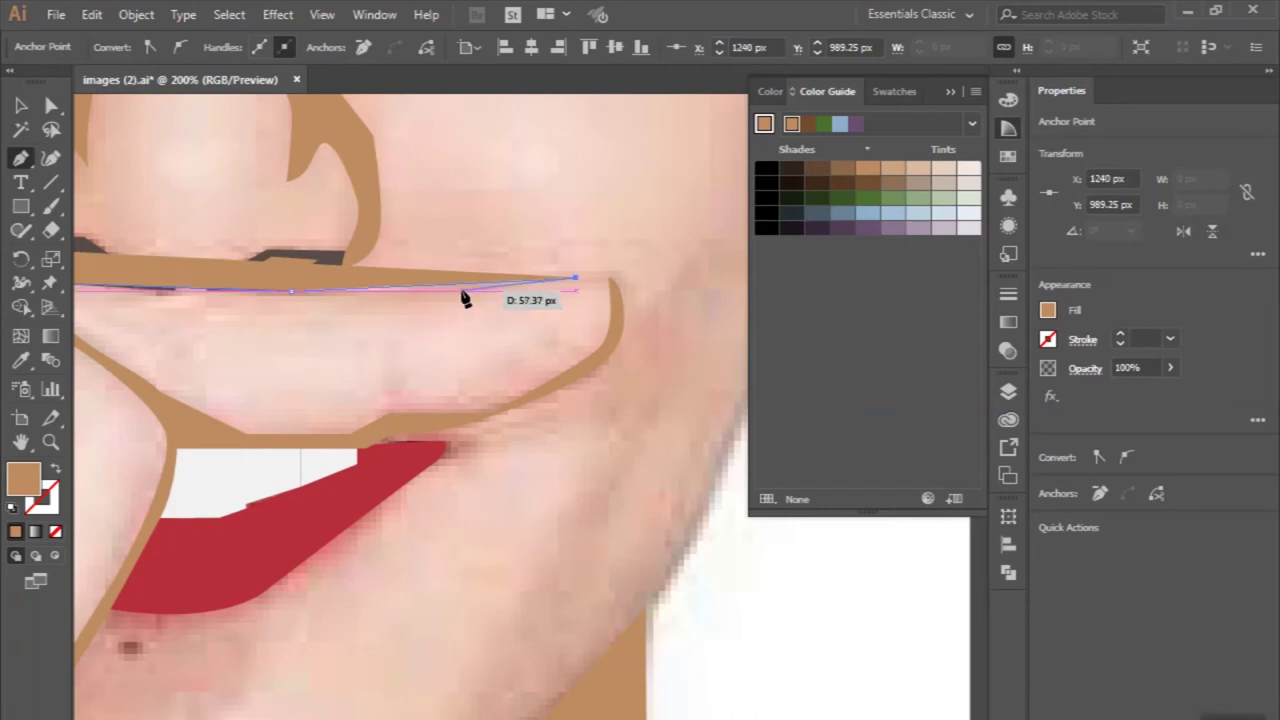
Close the nose shading along its lower edge, then zoom out to 50% to view the portrait.
{"action": "scroll", "coordinate": [466, 294], "scroll_direction": "down", "scroll_amount": 1}
{"action": "left_click", "coordinate": [481, 344]}
{"action": "left_click", "coordinate": [377, 338]}
{"action": "left_click", "coordinate": [230, 333]}
{"action": "scroll", "coordinate": [180, 318], "scroll_direction": "up", "scroll_amount": 1}
{"action": "left_click", "coordinate": [95, 285]}
{"action": "scroll", "coordinate": [309, 464], "scroll_direction": "down", "scroll_amount": 2}
{"action": "scroll", "coordinate": [309, 466], "scroll_direction": "down", "scroll_amount": 1}
{"action": "key", "text": "v"}
{"action": "key", "text": "ctrl+shift+a"}
{"action": "scroll", "coordinate": [632, 420], "scroll_direction": "down", "scroll_amount": 1}
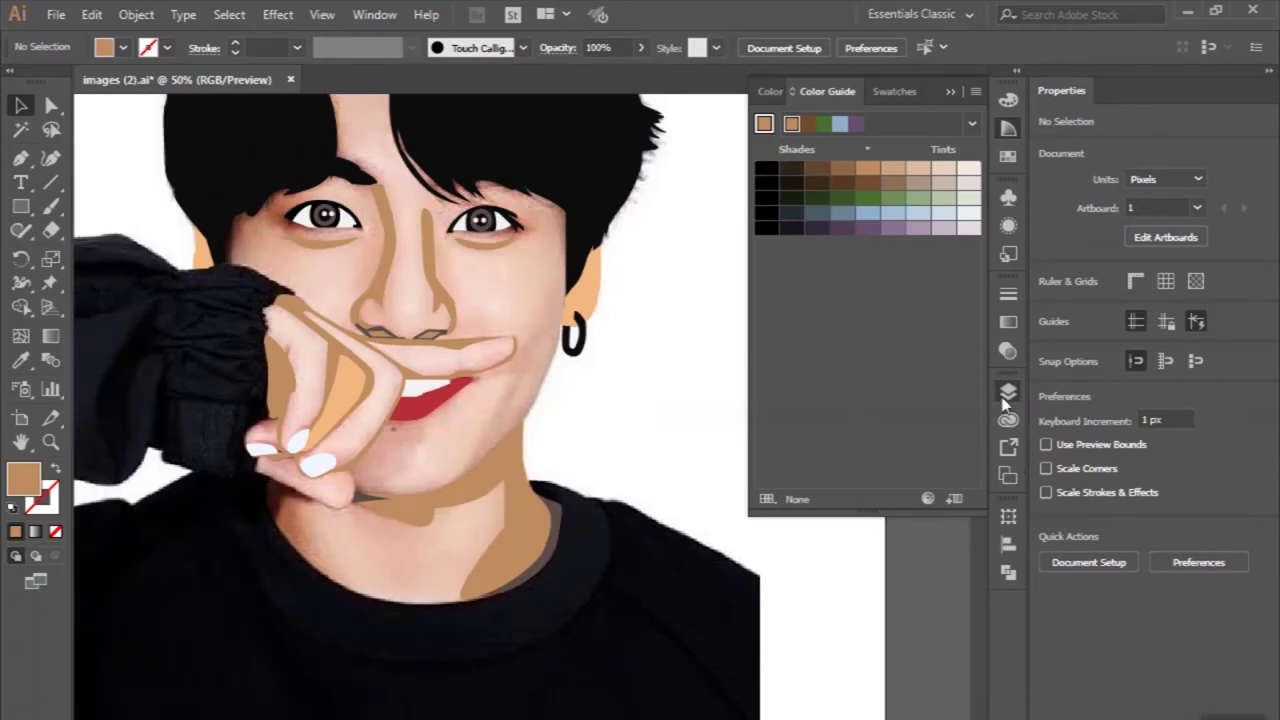
Select all the portrait artwork, ungroup it, and zoom out to the whole artboard.
{"action": "left_click", "coordinate": [1007, 392]}
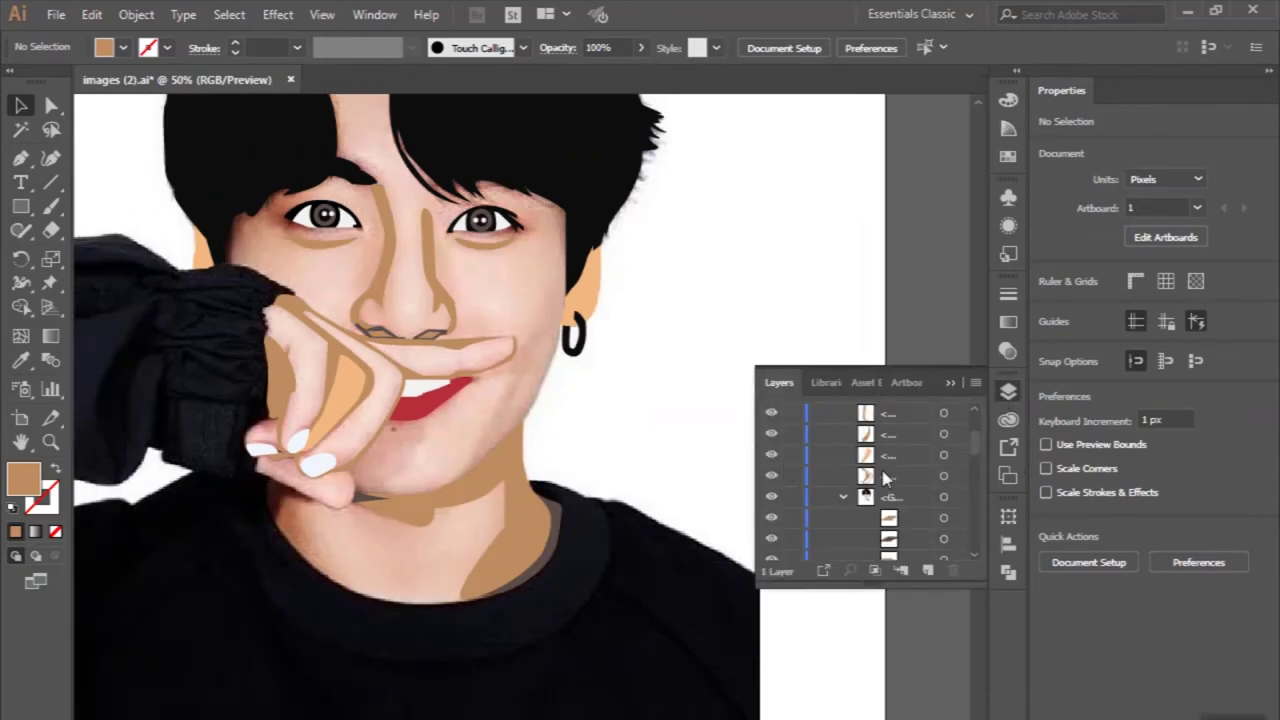
{"action": "key", "text": "ctrl+a"}
{"action": "scroll", "coordinate": [487, 453], "scroll_direction": "down", "scroll_amount": 1}
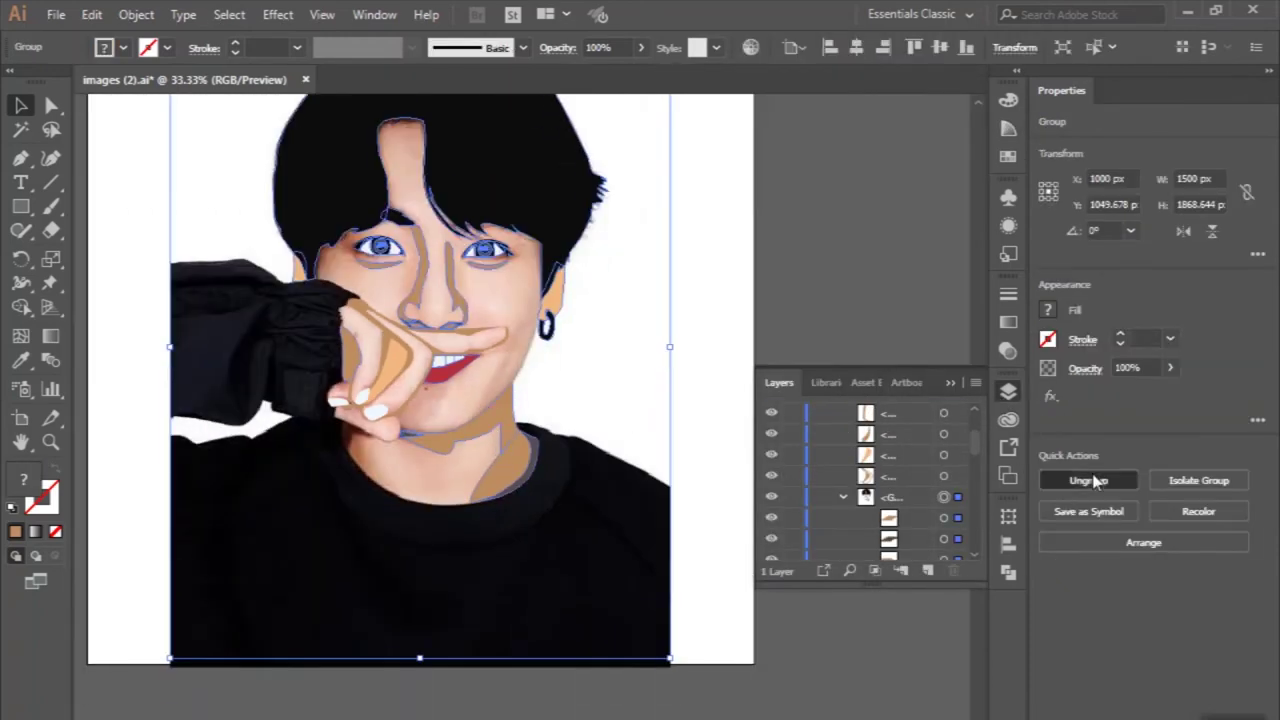
{"action": "left_click", "coordinate": [1100, 477]}
{"action": "key", "text": "ctrl+minus"}
{"action": "key", "text": "ctrl+minus"}
{"action": "scroll", "coordinate": [783, 475], "scroll_direction": "down", "scroll_amount": 5}
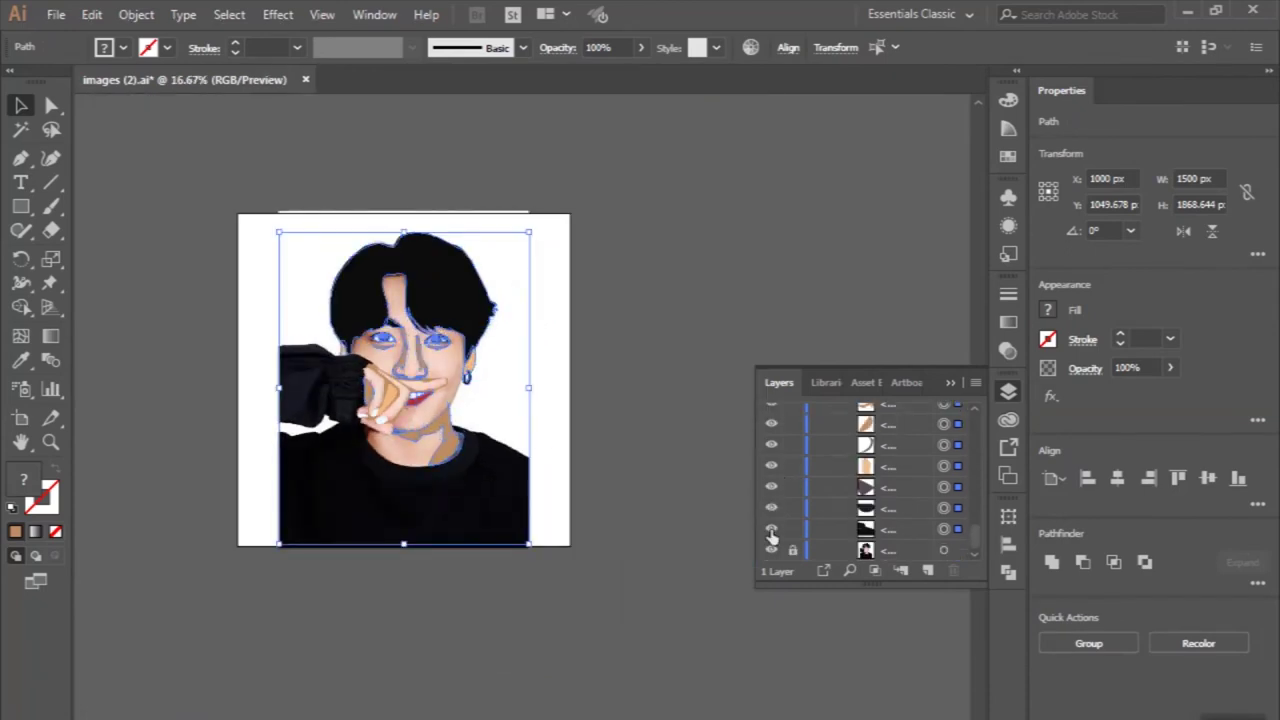
{"action": "left_click", "coordinate": [620, 460]}
Zoom in on the nose and select both dark grey nostril shapes.
{"action": "scroll", "coordinate": [428, 443], "scroll_direction": "up", "scroll_amount": 3}
{"action": "scroll", "coordinate": [420, 550], "scroll_direction": "down", "scroll_amount": 1}
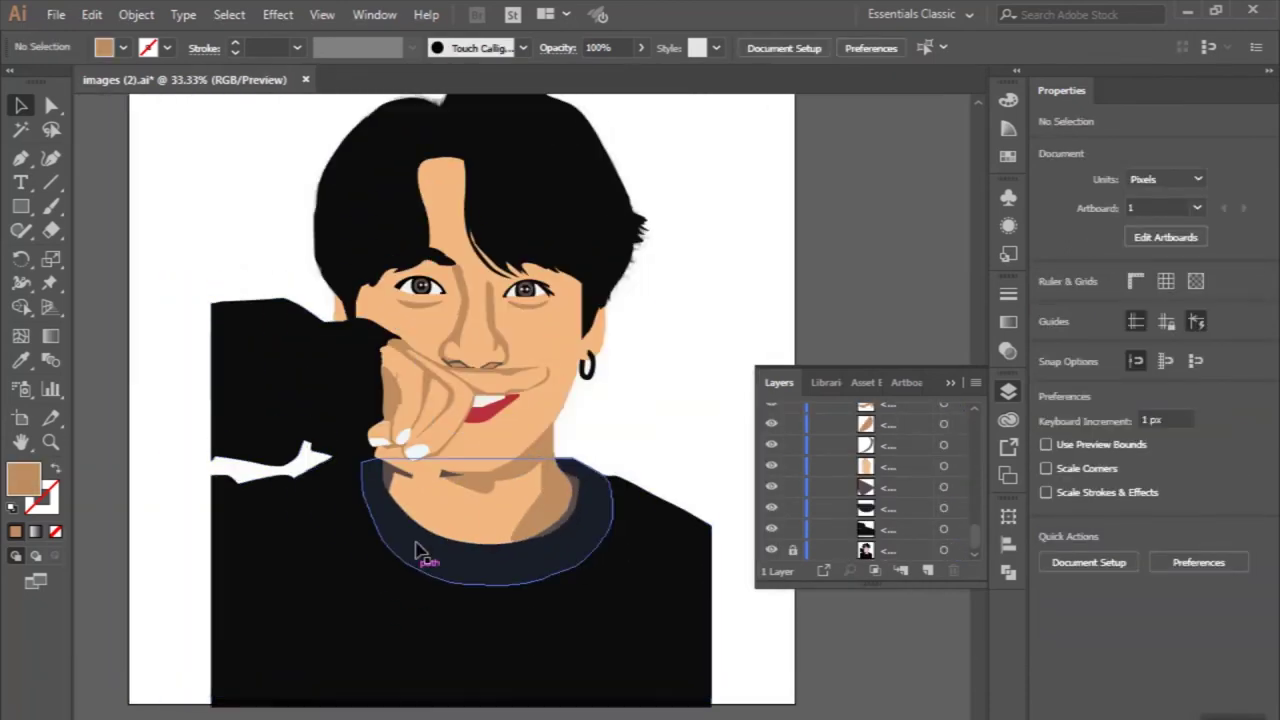
{"action": "scroll", "coordinate": [410, 575], "scroll_direction": "up", "scroll_amount": 1}
{"action": "scroll", "coordinate": [400, 610], "scroll_direction": "down", "scroll_amount": 1}
{"action": "scroll", "coordinate": [330, 350], "scroll_direction": "up", "scroll_amount": 1}
{"action": "scroll", "coordinate": [405, 320], "scroll_direction": "down", "scroll_amount": 1}
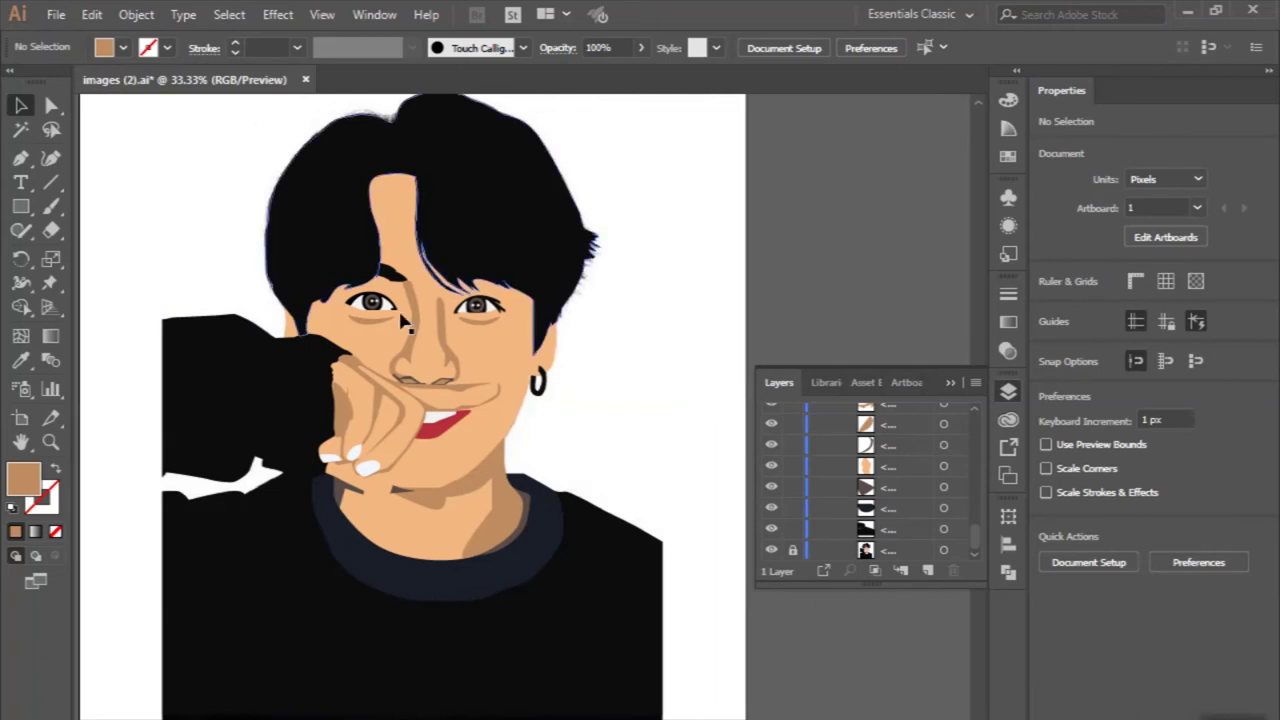
{"action": "scroll", "coordinate": [404, 320], "scroll_direction": "up", "scroll_amount": 5}
{"action": "left_click", "coordinate": [357, 414]}
{"action": "left_click", "coordinate": [300, 392]}
{"action": "left_click", "coordinate": [440, 392], "text": "shift"}
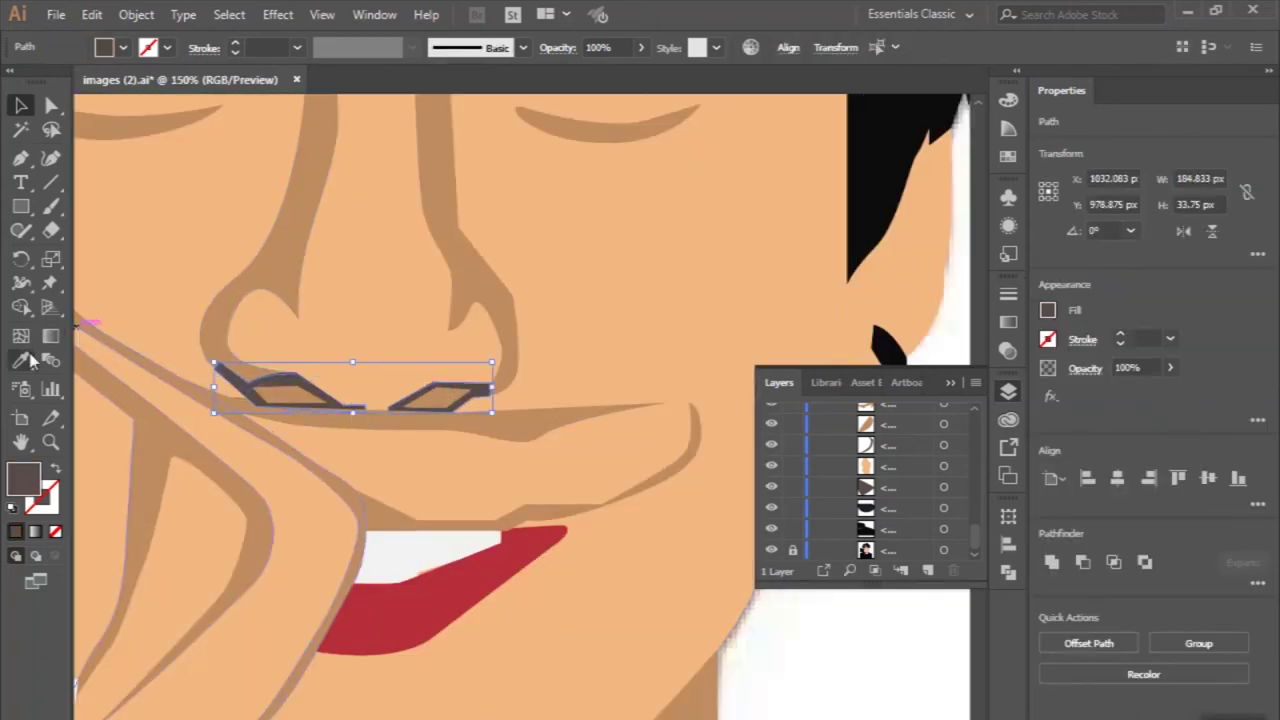
Recolour the nostrils with the lighter skin tone sampled by Eyedropper, then deselect them.
{"action": "left_click", "coordinate": [20, 360]}
{"action": "left_click", "coordinate": [240, 298]}
{"action": "key", "text": "v"}
{"action": "left_click", "coordinate": [290, 395]}
{"action": "left_click", "coordinate": [430, 395], "text": "shift"}
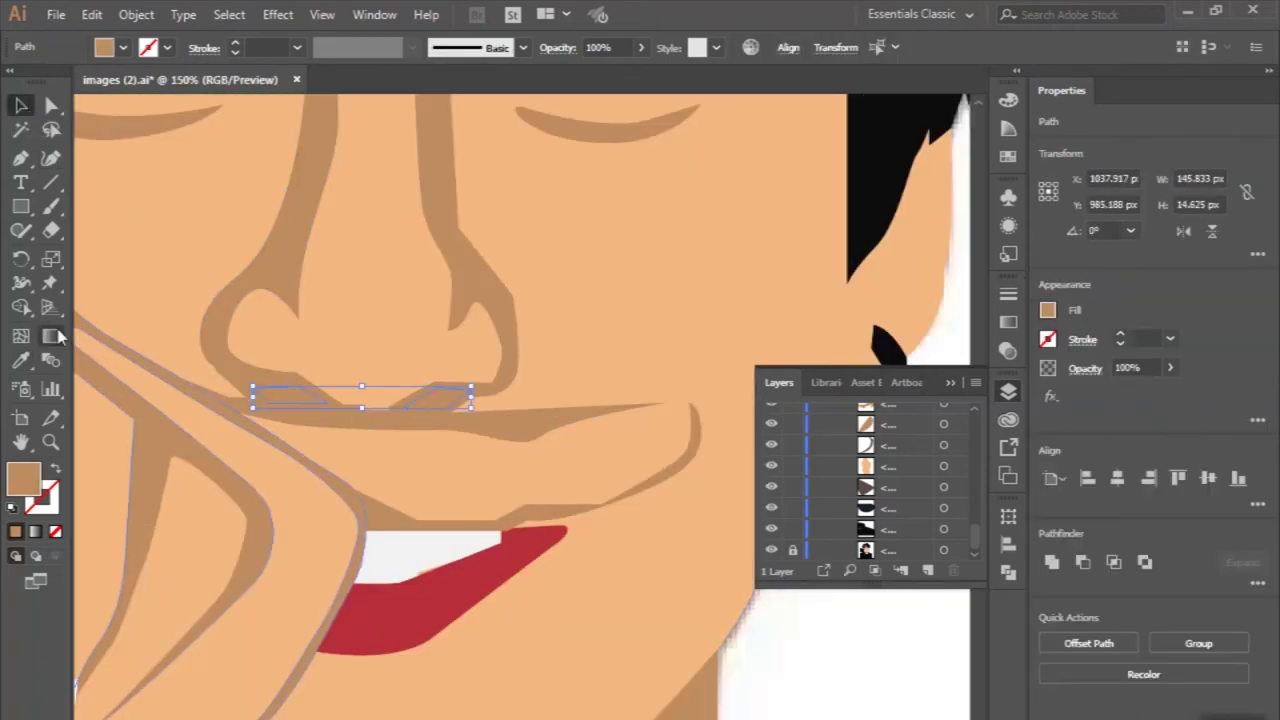
{"action": "key", "text": "i"}
{"action": "left_click", "coordinate": [228, 256]}
{"action": "key", "text": "ctrl+minus"}
{"action": "key", "text": "ctrl+minus"}
{"action": "key", "text": "ctrl+minus"}
{"action": "key", "text": "ctrl+minus"}
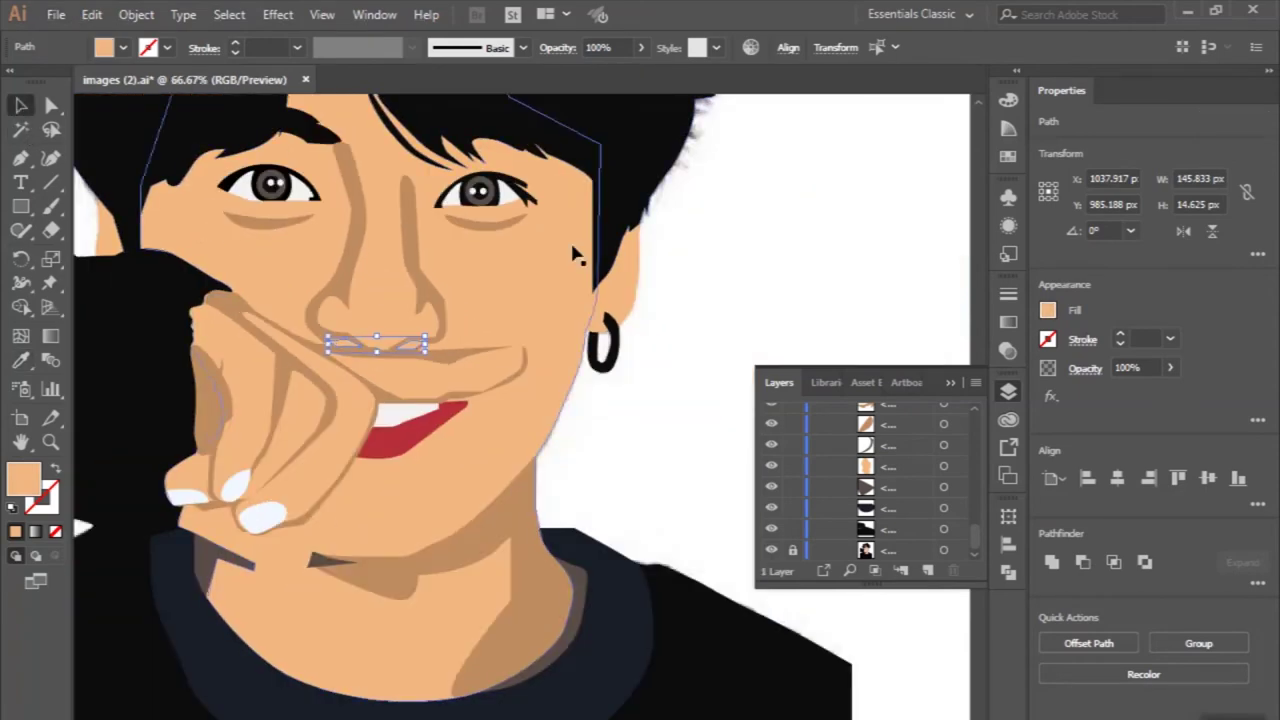
{"action": "key", "text": "v"}
{"action": "left_click", "coordinate": [684, 248]}
Hide the skin fill and three more fill layers so the reference photo shows.
{"action": "scroll", "coordinate": [608, 371], "scroll_direction": "up", "scroll_amount": 2}
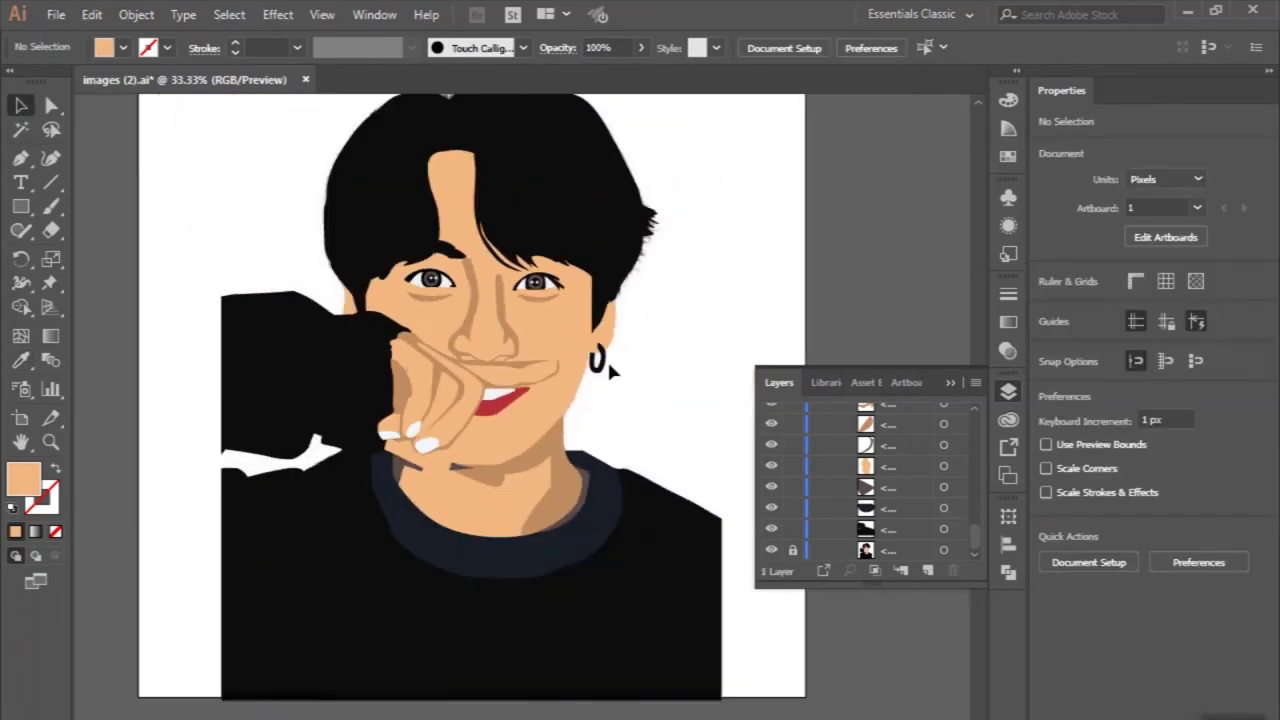
{"action": "scroll", "coordinate": [456, 410], "scroll_direction": "up", "scroll_amount": 5}
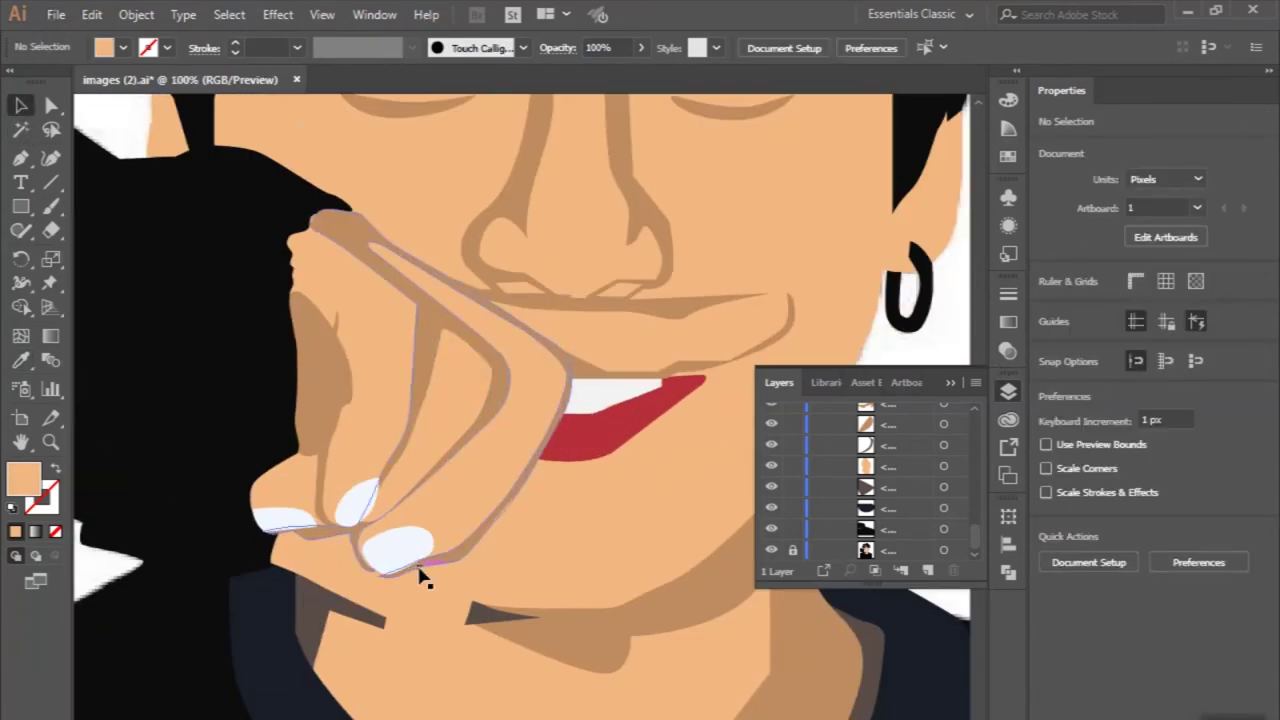
{"action": "scroll", "coordinate": [420, 571], "scroll_direction": "down", "scroll_amount": 3}
{"action": "scroll", "coordinate": [593, 447], "scroll_direction": "up", "scroll_amount": 1}
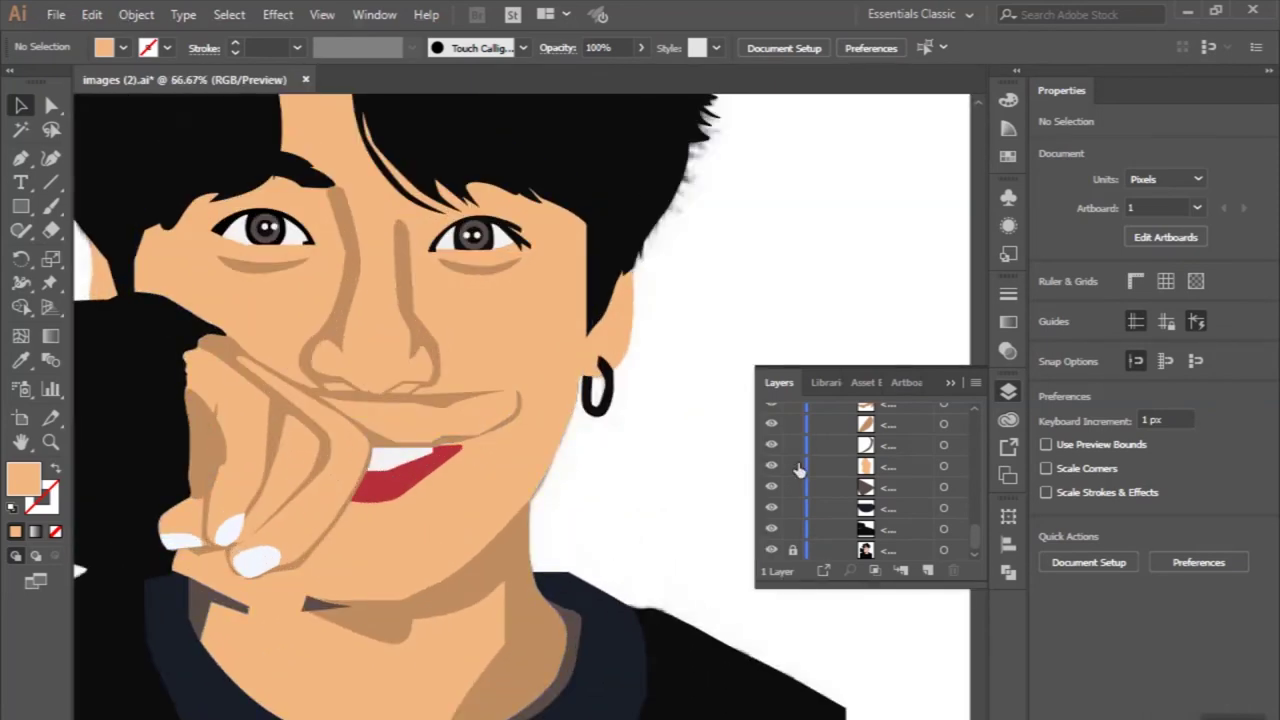
{"action": "scroll", "coordinate": [648, 480], "scroll_direction": "down", "scroll_amount": 1}
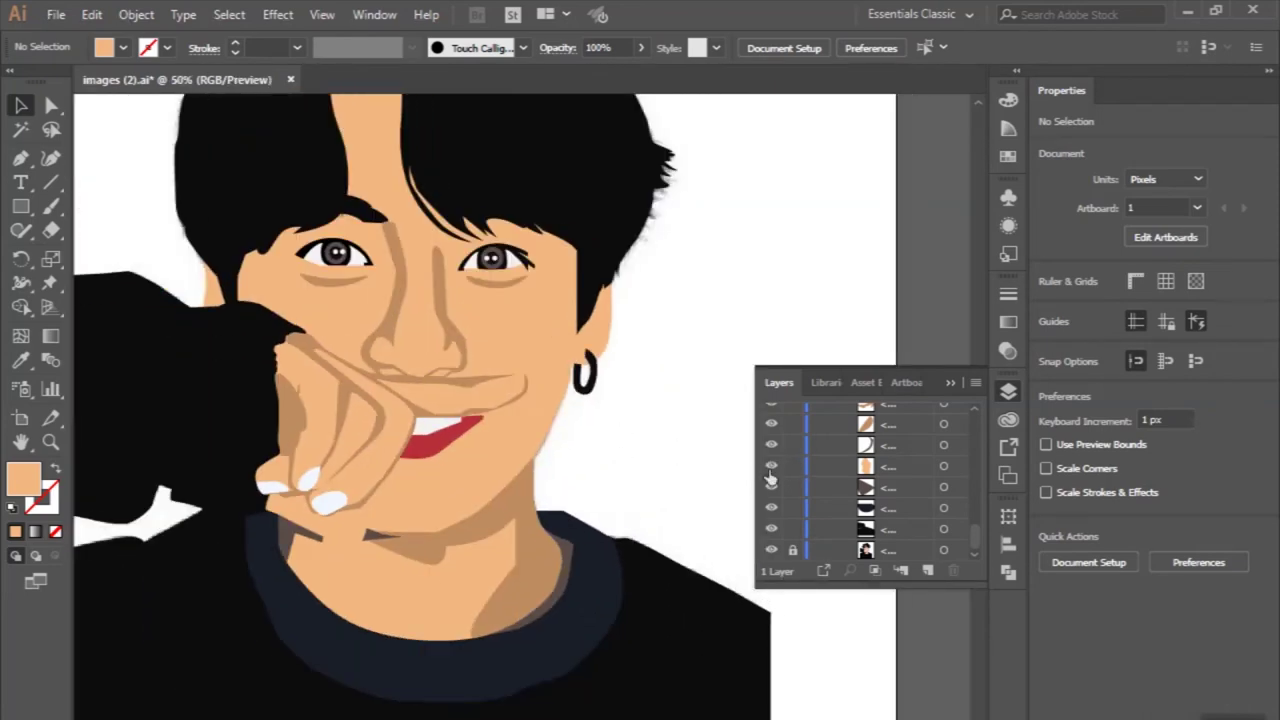
{"action": "left_click", "coordinate": [771, 466]}
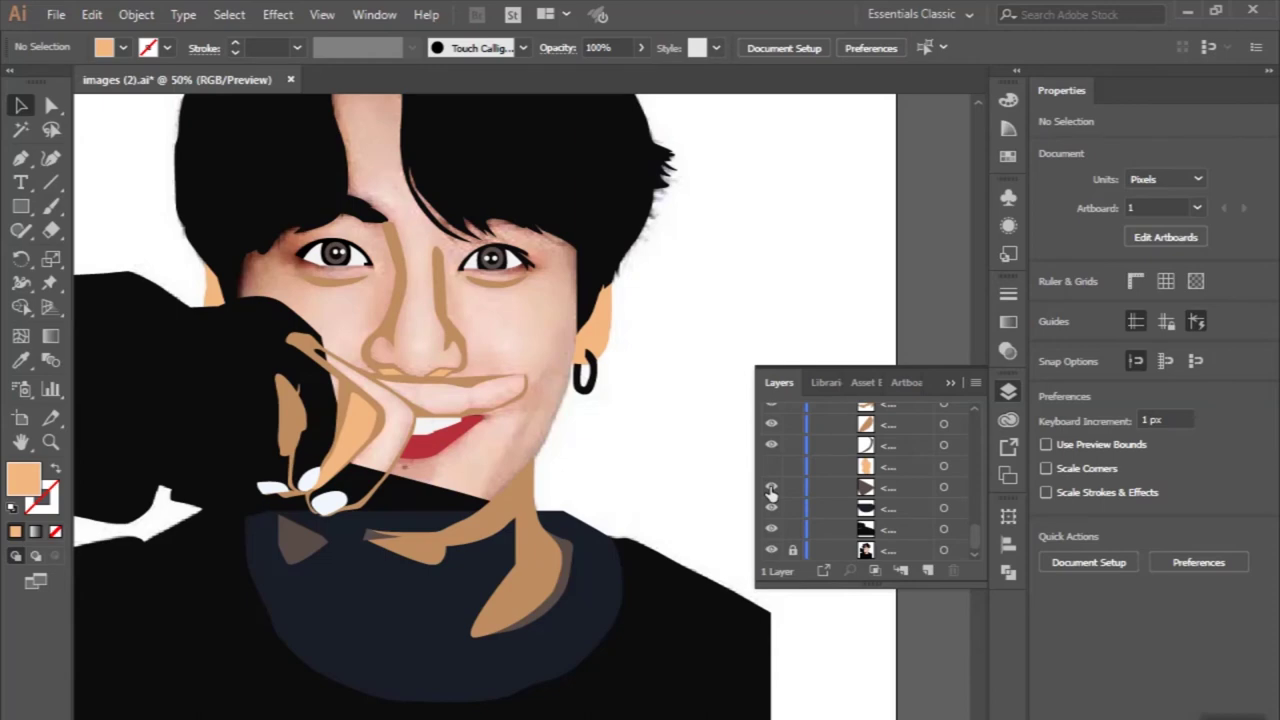
{"action": "left_click_drag", "start_coordinate": [771, 487], "coordinate": [771, 529]}
{"action": "scroll", "coordinate": [333, 557], "scroll_direction": "up", "scroll_amount": 3}
Start tracing a curved skin shape under the lowest fingertip with the Pen tool.
{"action": "left_click", "coordinate": [20, 160]}
{"action": "scroll", "coordinate": [423, 380], "scroll_direction": "up", "scroll_amount": 1}
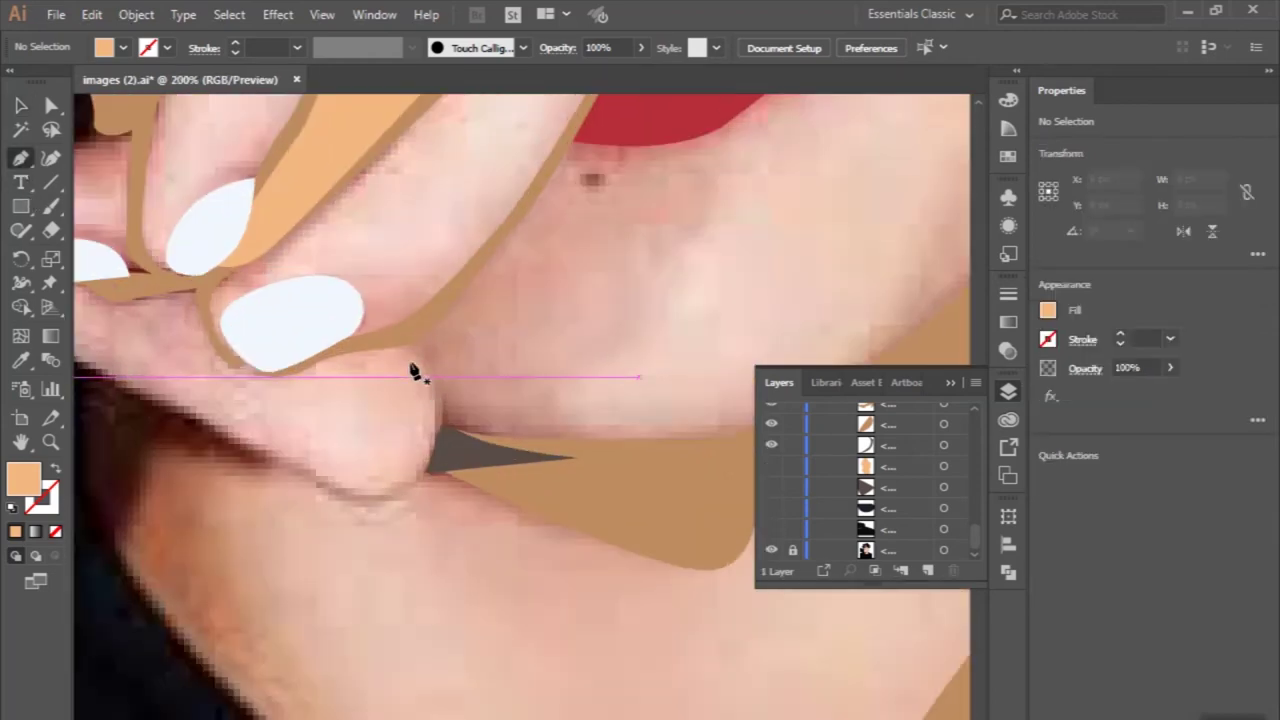
{"action": "left_click", "coordinate": [404, 341]}
{"action": "left_click_drag", "start_coordinate": [428, 425], "coordinate": [413, 476]}
{"action": "mouse_move", "coordinate": [284, 480]}
{"action": "left_mouse_down"}
{"action": "mouse_move", "coordinate": [271, 449]}
{"action": "mouse_move", "coordinate": [410, 510]}
{"action": "left_mouse_up"}
Close the fingertip shadow shape and fill it with the sampled brown.
{"action": "scroll", "coordinate": [398, 488], "scroll_direction": "left", "scroll_amount": 1}
{"action": "left_click", "coordinate": [350, 486]}
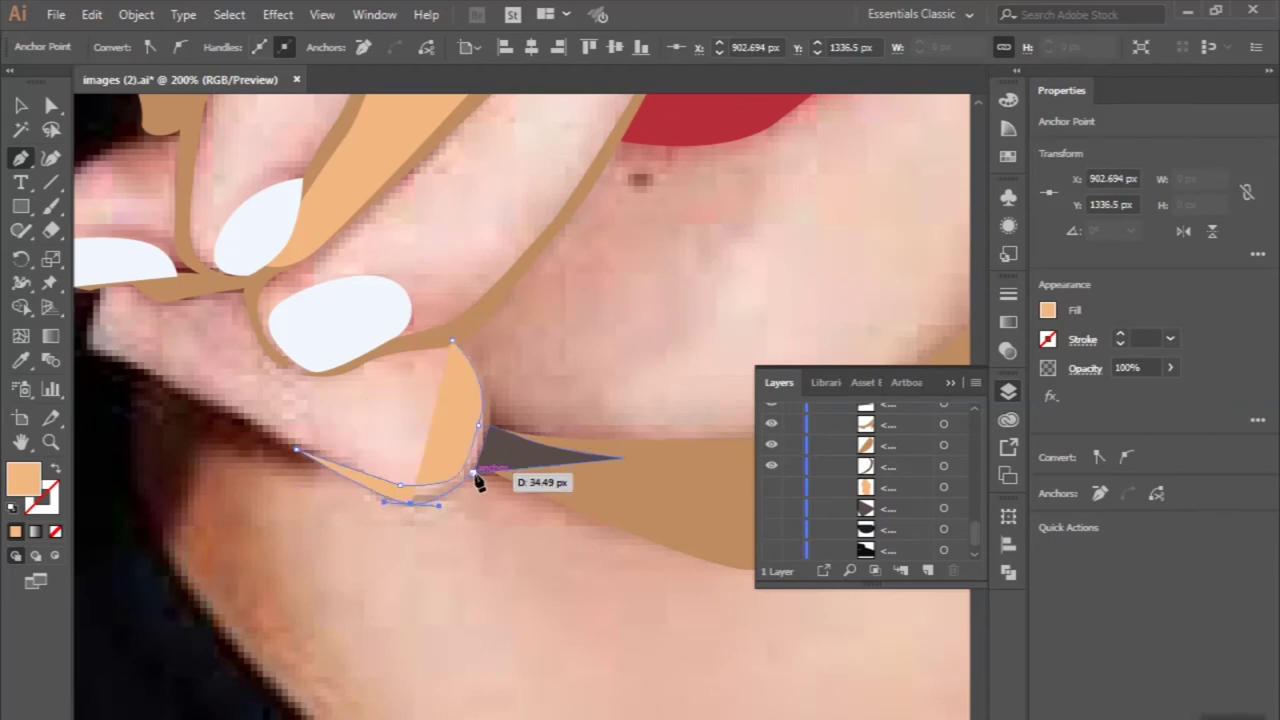
{"action": "left_click_drag", "start_coordinate": [457, 344], "coordinate": [423, 350]}
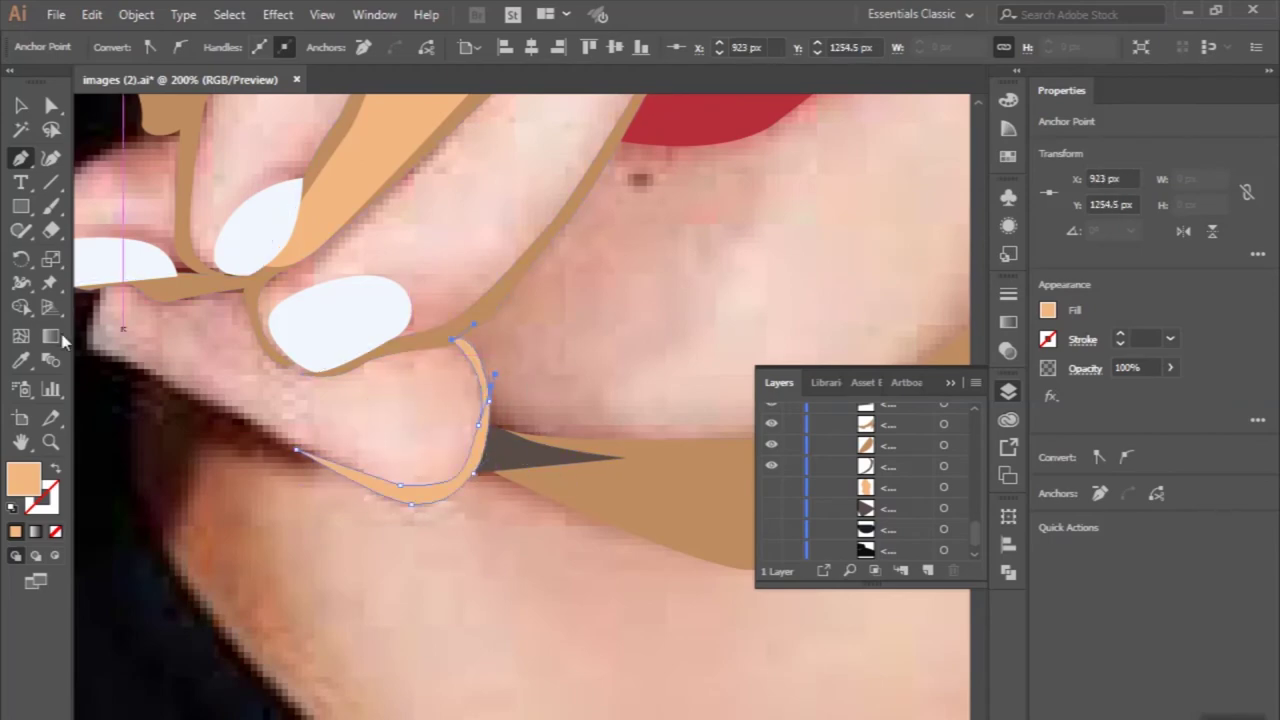
{"action": "left_click", "coordinate": [166, 296]}
{"action": "key", "text": "ctrl+minus"}
{"action": "left_click", "coordinate": [404, 585]}
{"action": "key", "text": "ctrl+minus"}
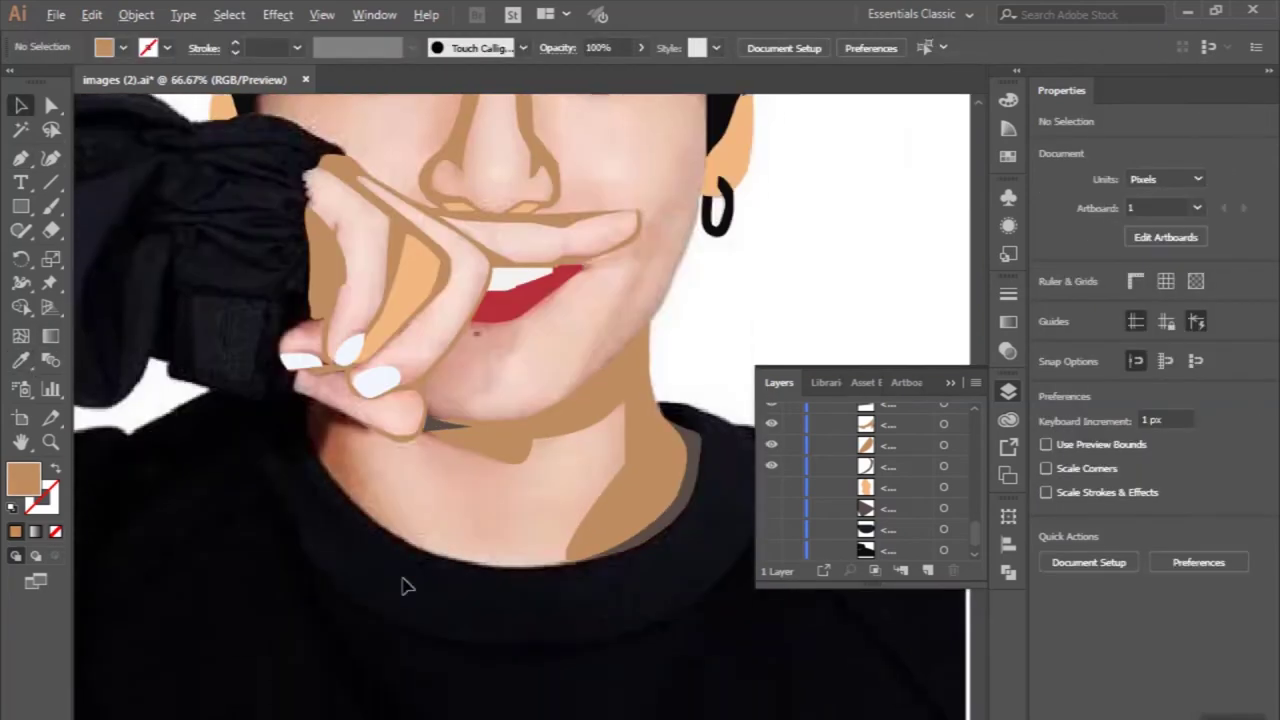
Hide the black hair layer and keep the reference photo visible.
{"action": "left_click", "coordinate": [770, 550]}
{"action": "key", "text": "ctrl+minus"}
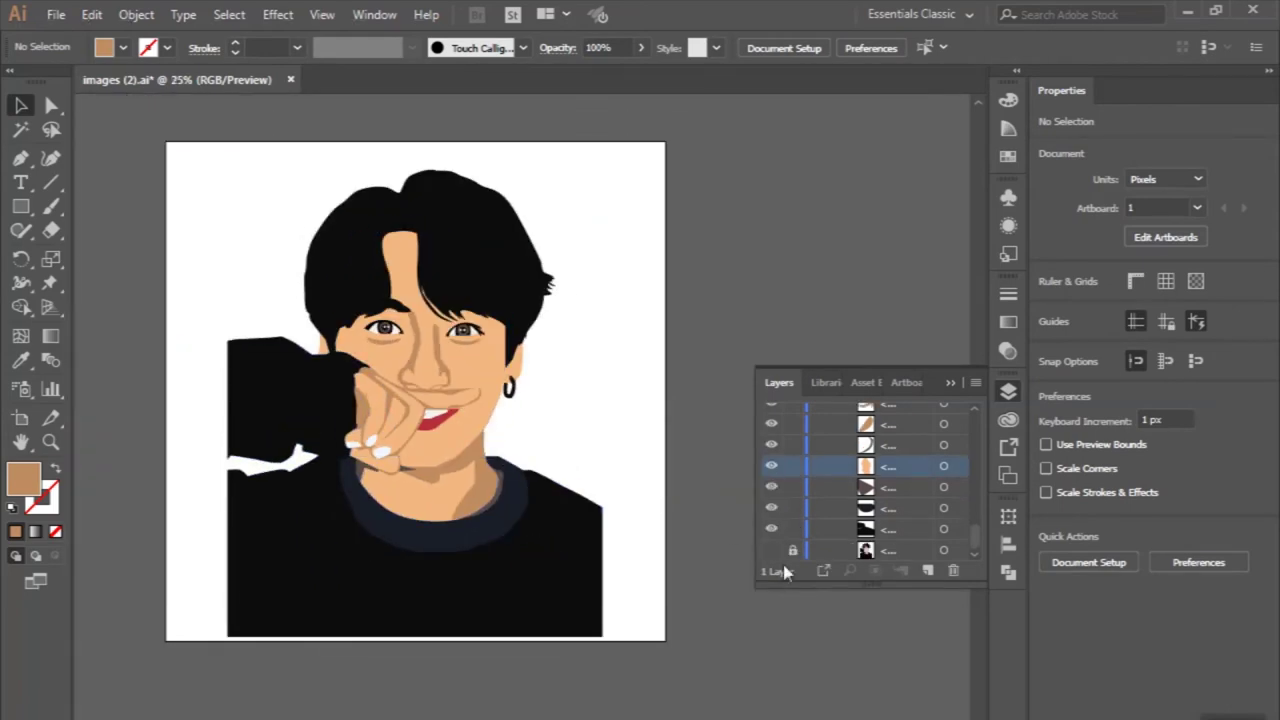
{"action": "left_click", "coordinate": [525, 296]}
{"action": "scroll", "coordinate": [787, 509], "scroll_direction": "up", "scroll_amount": 2}
{"action": "scroll", "coordinate": [787, 509], "scroll_direction": "down", "scroll_amount": 1}
{"action": "left_click", "coordinate": [771, 529]}
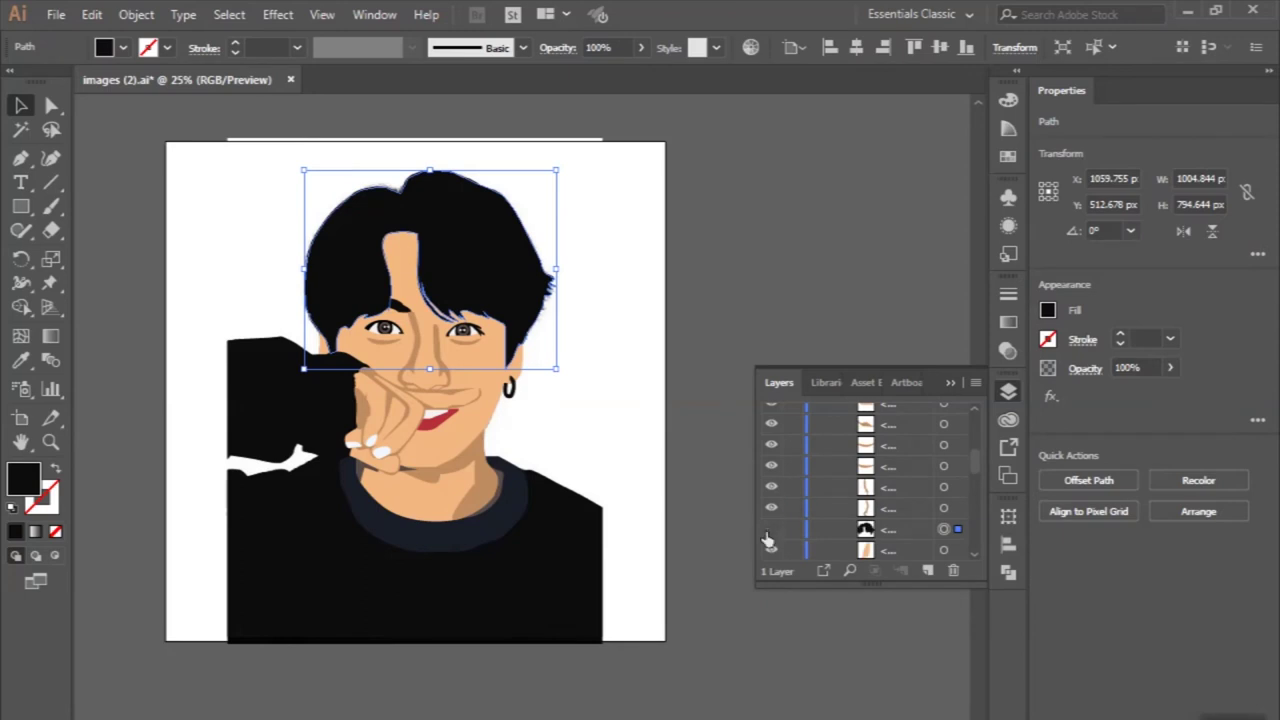
{"action": "scroll", "coordinate": [790, 548], "scroll_direction": "down", "scroll_amount": 2}
{"action": "left_click", "coordinate": [771, 549]}
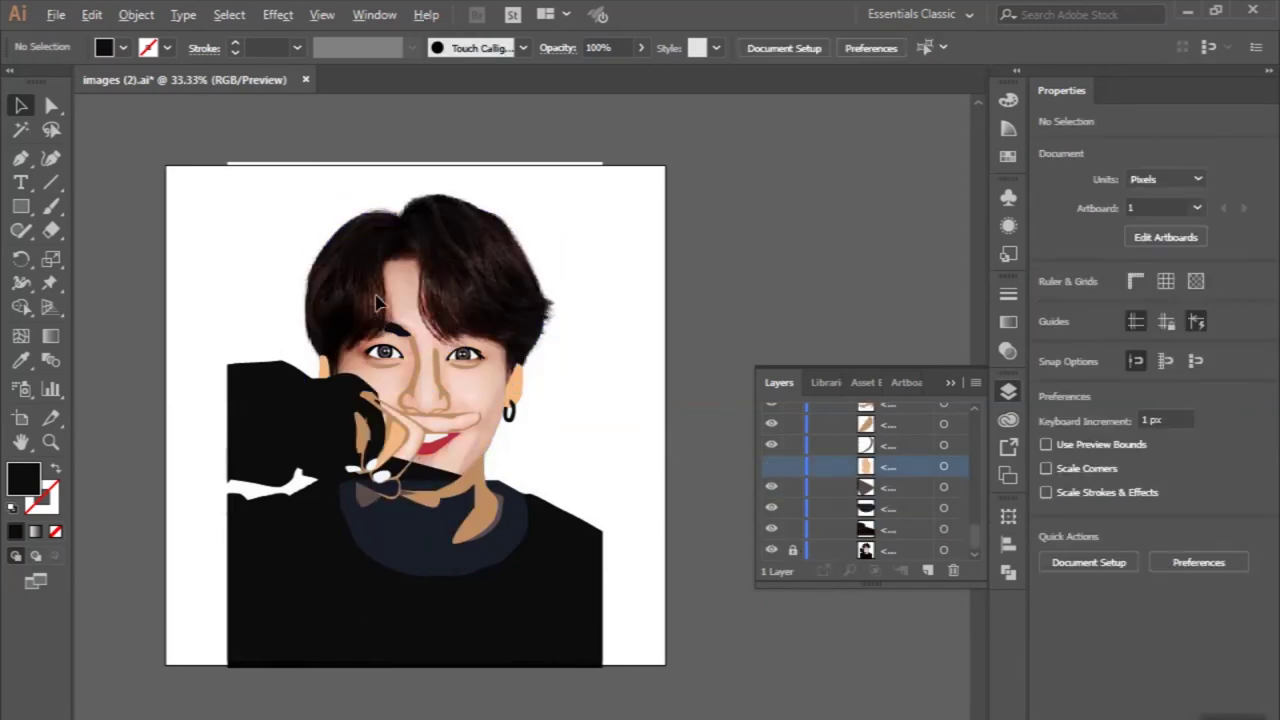
{"action": "scroll", "coordinate": [377, 250], "scroll_direction": "up", "scroll_amount": 2}
Begin a curved Pen path along the forehead hair edge.
{"action": "key", "text": "p"}
{"action": "scroll", "coordinate": [377, 250], "scroll_direction": "up", "scroll_amount": 2}
{"action": "left_click", "coordinate": [375, 200]}
{"action": "left_click_drag", "start_coordinate": [390, 381], "coordinate": [171, 363]}
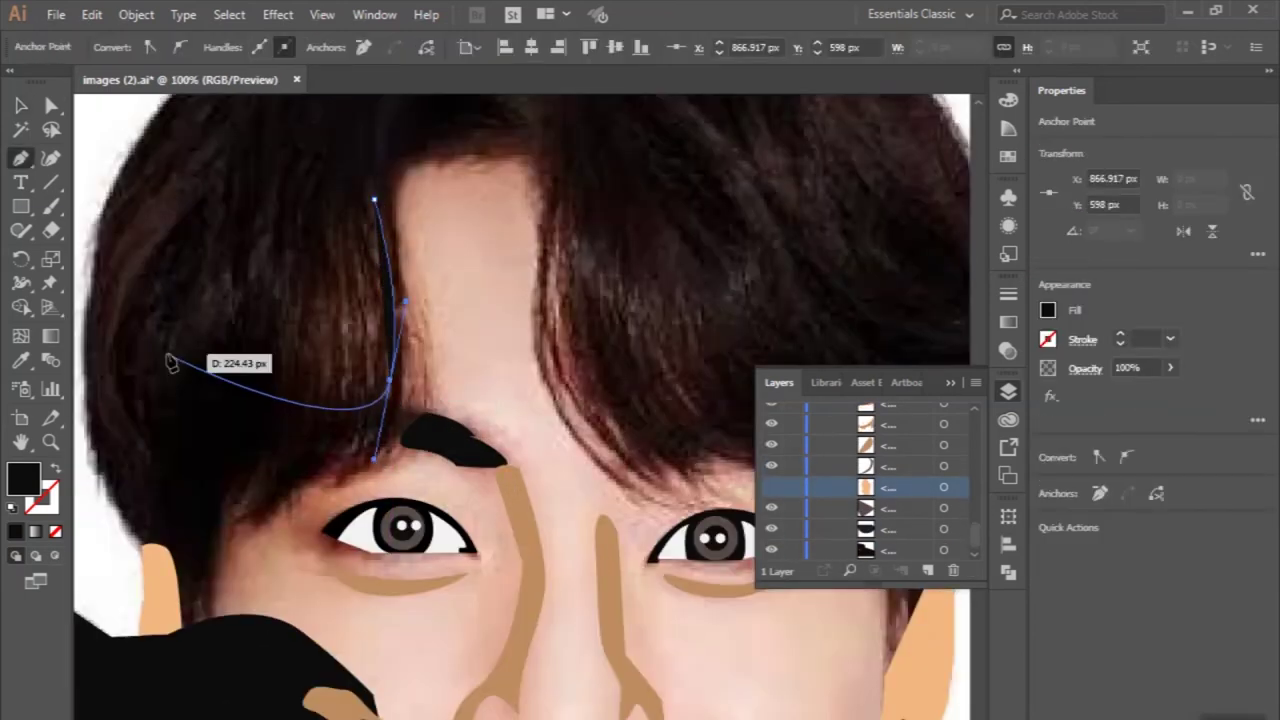
Finish the first strand as an orange stroke tapered with the ellipse width profile.
{"action": "left_click", "coordinate": [374, 457]}
{"action": "key", "text": "i"}
{"action": "left_click", "coordinate": [166, 575]}
{"action": "key", "text": "shift+x"}
{"action": "key", "text": "v"}
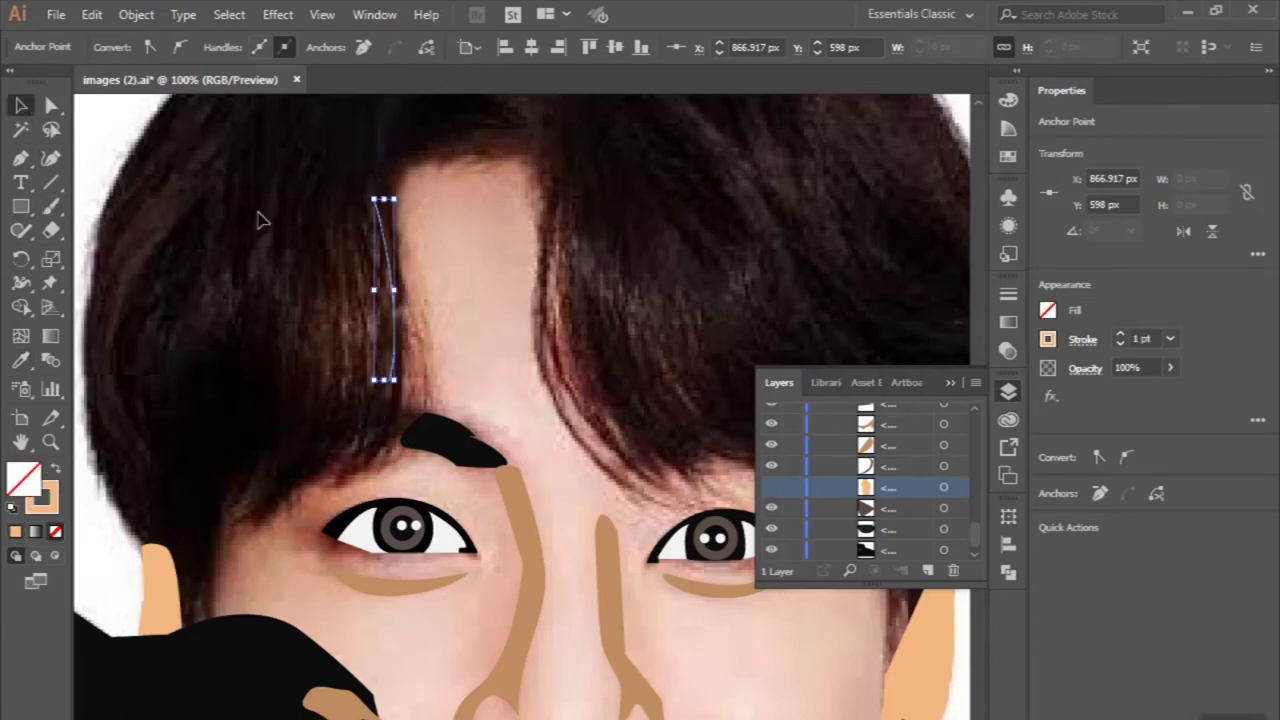
{"action": "left_click", "coordinate": [411, 47]}
{"action": "left_click", "coordinate": [345, 105]}
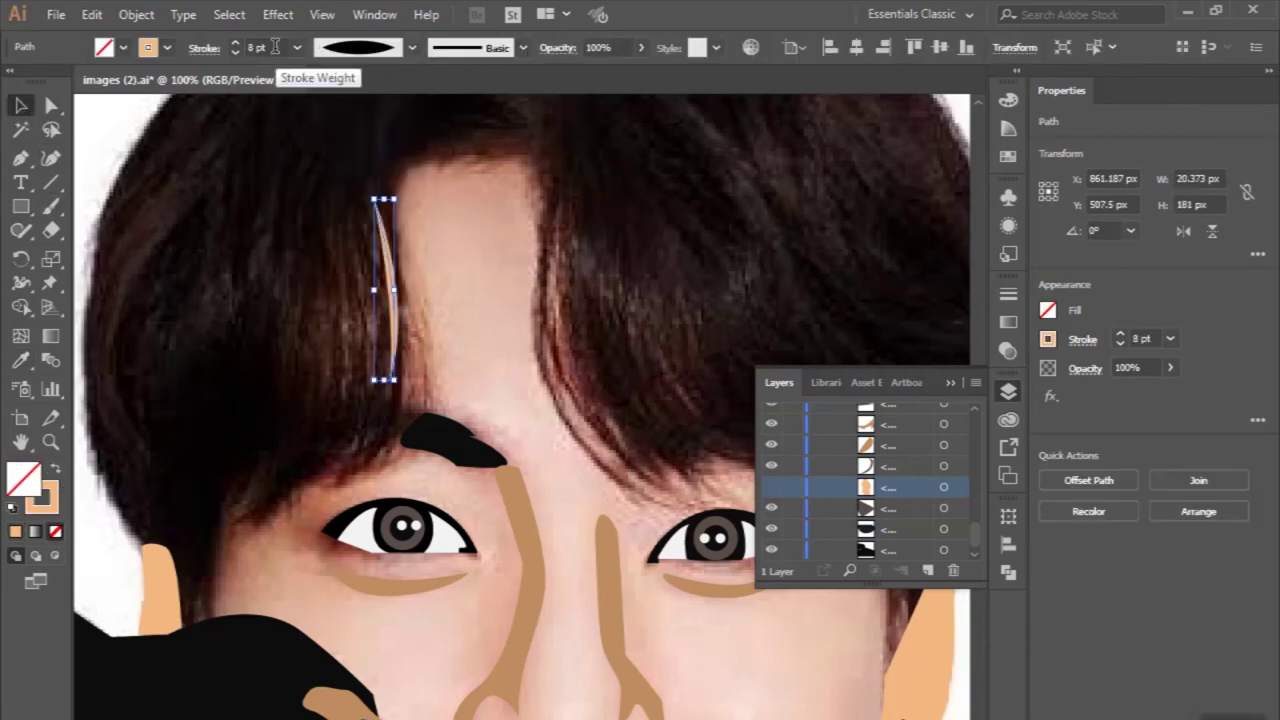
{"action": "key", "text": "ctrl+shift+a"}
Draw four more curved strands through the fringe above the left eye.
{"action": "key", "text": "p"}
{"action": "key", "text": "ctrl+equal"}
{"action": "left_click", "coordinate": [397, 219]}
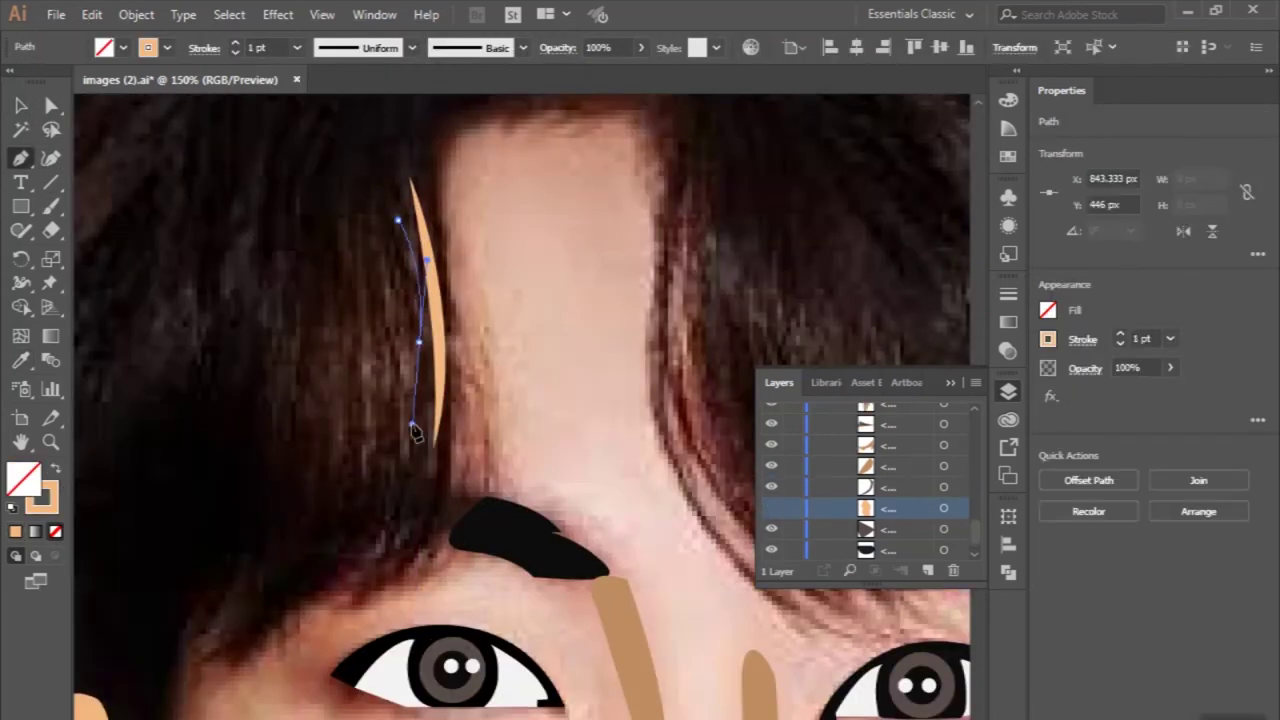
{"action": "left_click", "coordinate": [412, 428]}
{"action": "left_click", "coordinate": [23, 108]}
{"action": "left_click", "coordinate": [20, 160]}
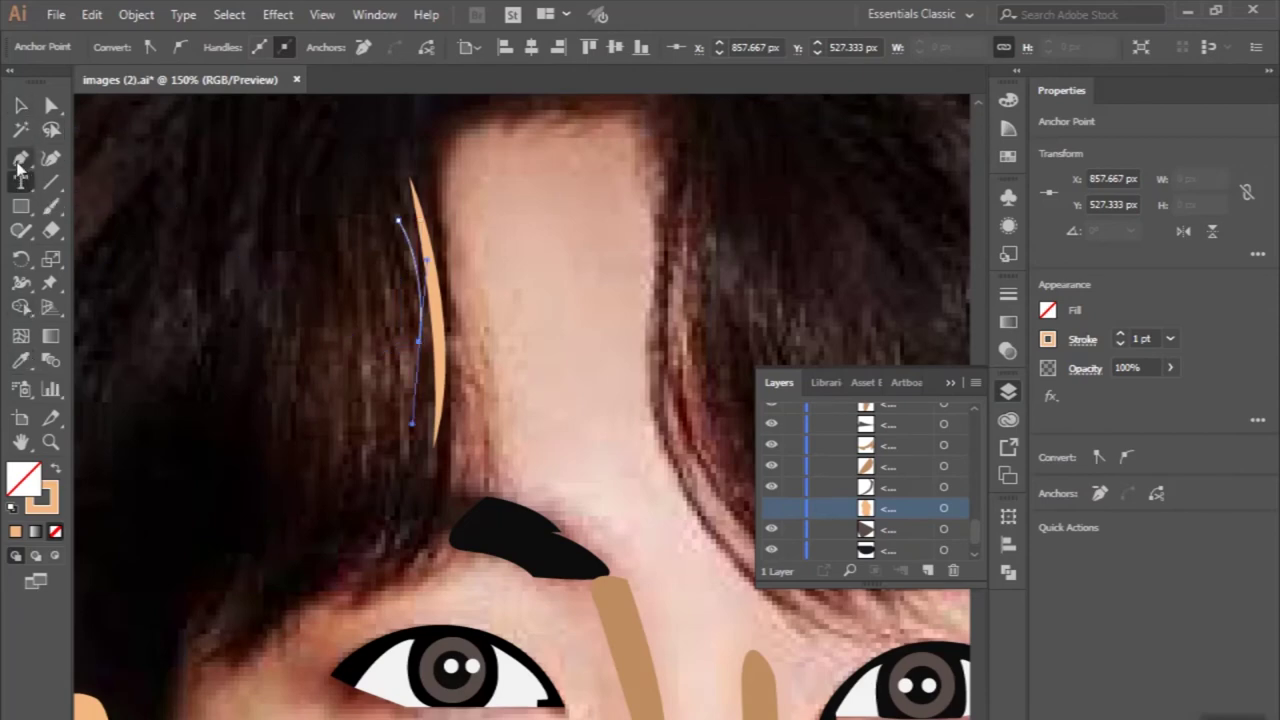
{"action": "left_click", "coordinate": [380, 236]}
{"action": "left_click_drag", "start_coordinate": [397, 457], "coordinate": [372, 578]}
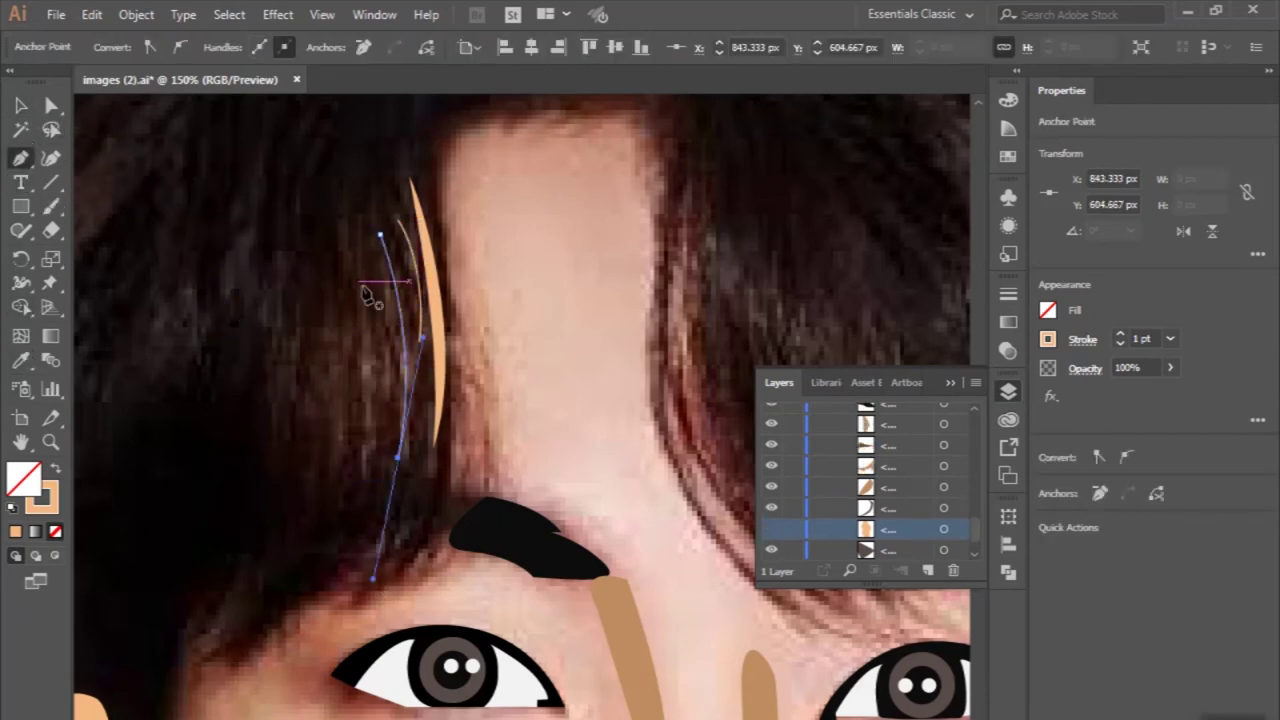
{"action": "left_click", "coordinate": [359, 219]}
{"action": "left_click", "coordinate": [337, 579]}
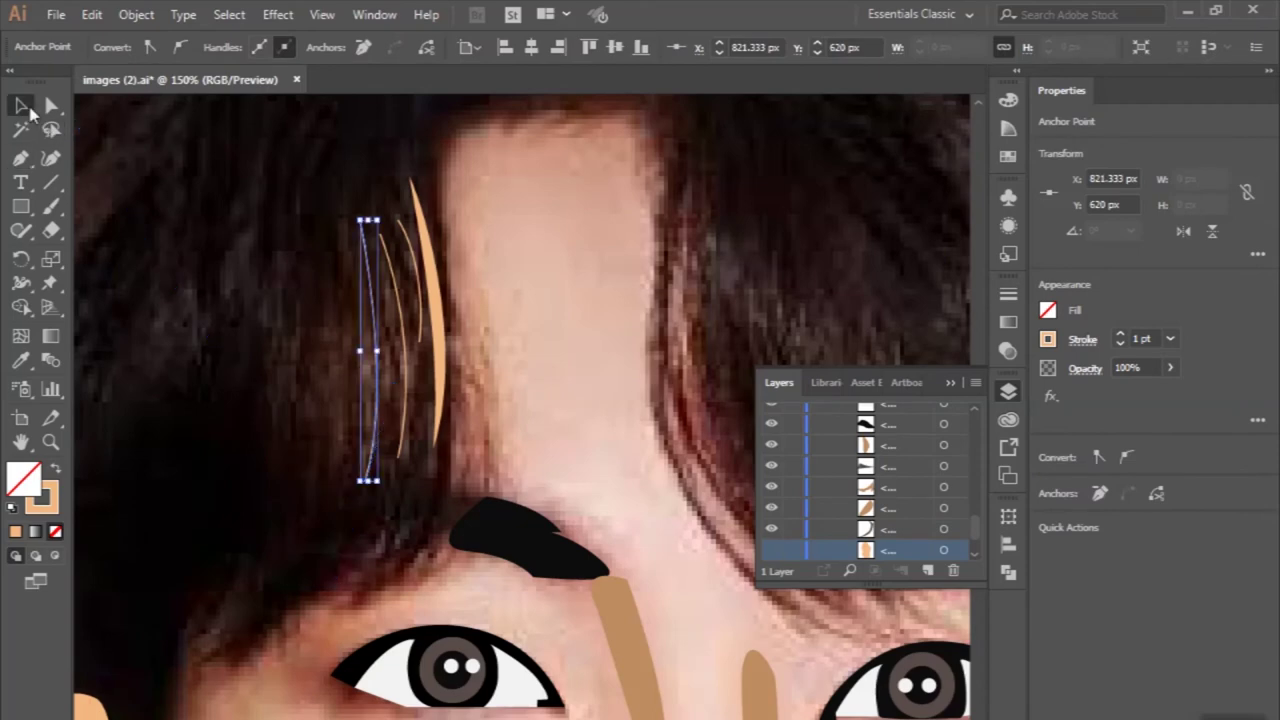
{"action": "left_click", "coordinate": [344, 246]}
{"action": "left_click_drag", "start_coordinate": [330, 490], "coordinate": [309, 563]}
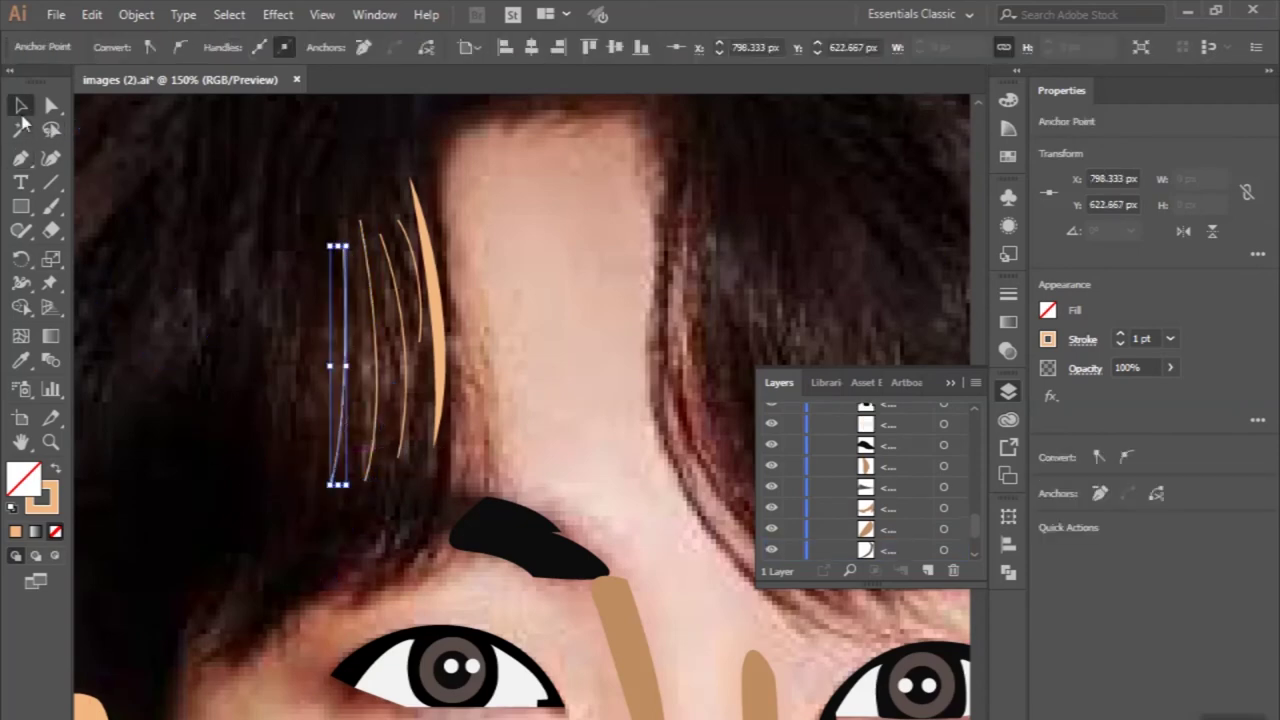
{"action": "left_click_drag", "start_coordinate": [320, 470], "coordinate": [115, 290]}
Give the fringe strands an 8 pt stroke with the ellipse width profile.
{"action": "key", "text": "v"}
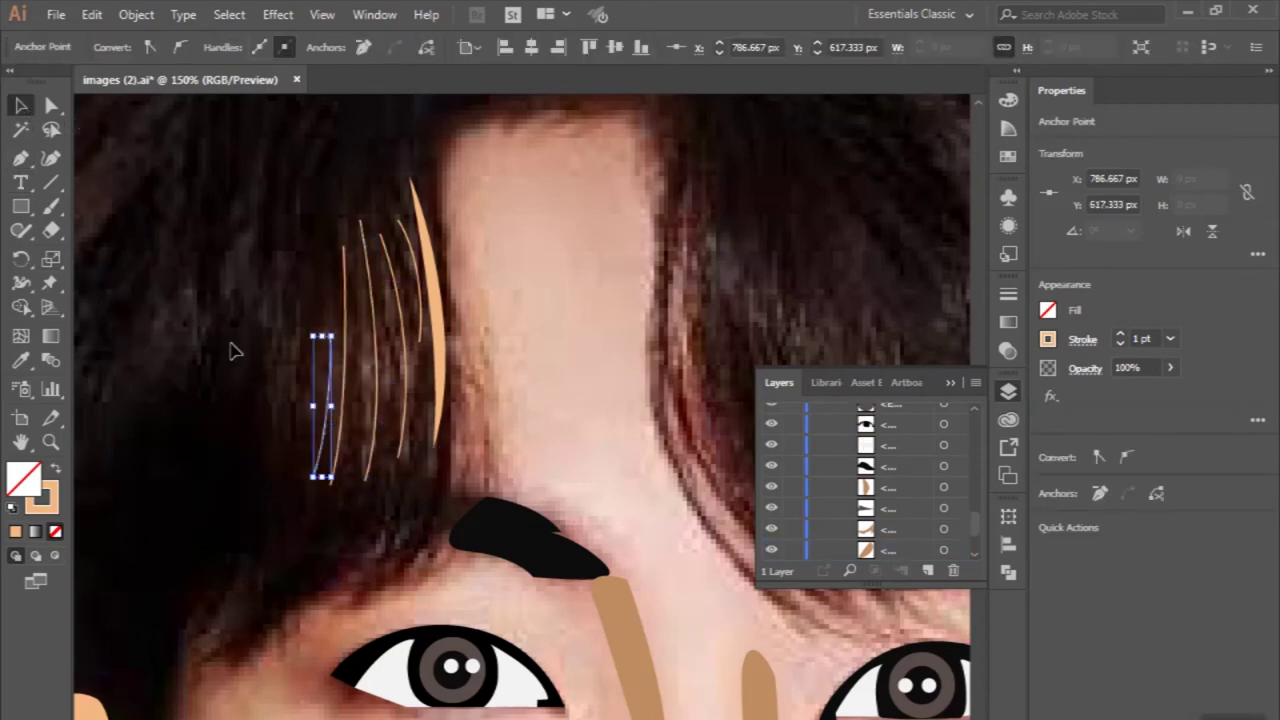
{"action": "key", "text": "ctrl+shift+a"}
{"action": "key", "text": "ctrl+minus"}
{"action": "key", "text": "ctrl+minus"}
{"action": "key", "text": "ctrl+plus"}
{"action": "left_click_drag", "start_coordinate": [341, 383], "coordinate": [474, 283]}
{"action": "left_click", "coordinate": [297, 47]}
{"action": "left_click", "coordinate": [361, 47]}
{"action": "left_click", "coordinate": [343, 89]}
{"action": "left_click", "coordinate": [266, 214]}
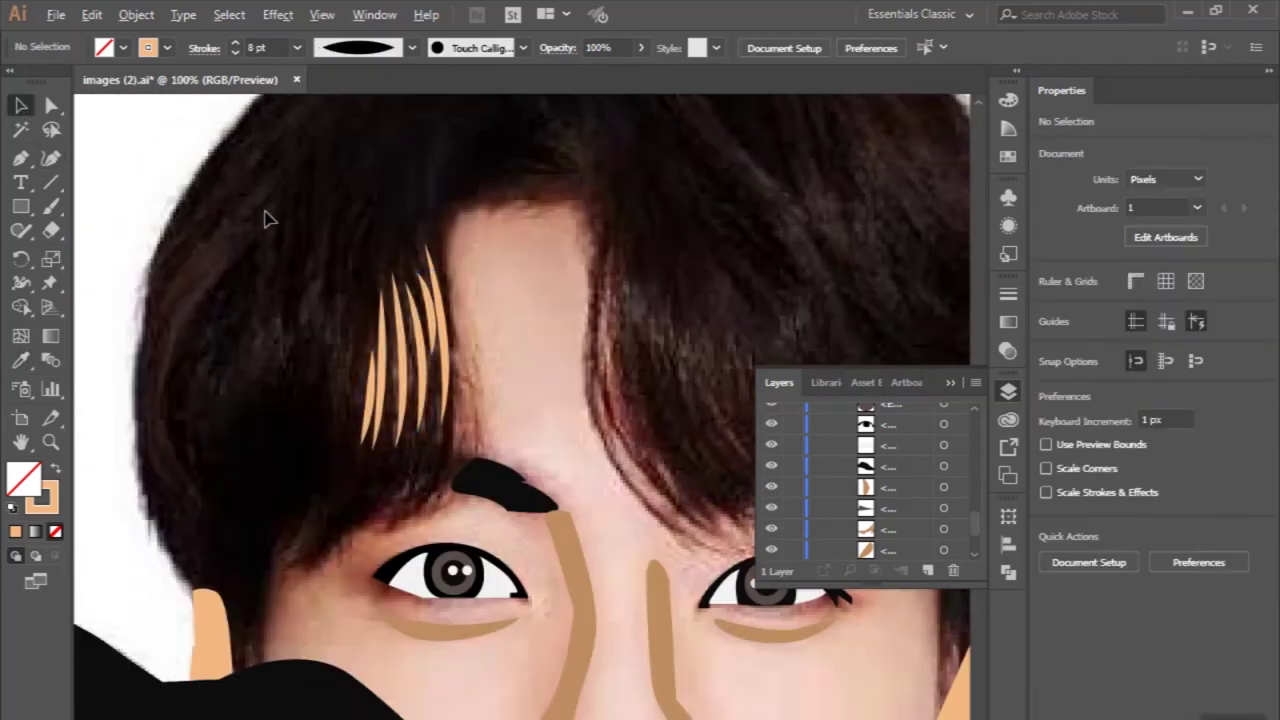
Draw a long strand down the left edge of the hair.
{"action": "key", "text": "ctrl+minus"}
{"action": "left_click", "coordinate": [20, 158]}
{"action": "key", "text": "ctrl+plus"}
{"action": "key", "text": "ctrl+plus"}
{"action": "left_click", "coordinate": [425, 268]}
{"action": "left_click", "coordinate": [323, 432]}
{"action": "left_click", "coordinate": [335, 560]}
{"action": "left_click", "coordinate": [376, 592]}
{"action": "left_click", "coordinate": [400, 688]}
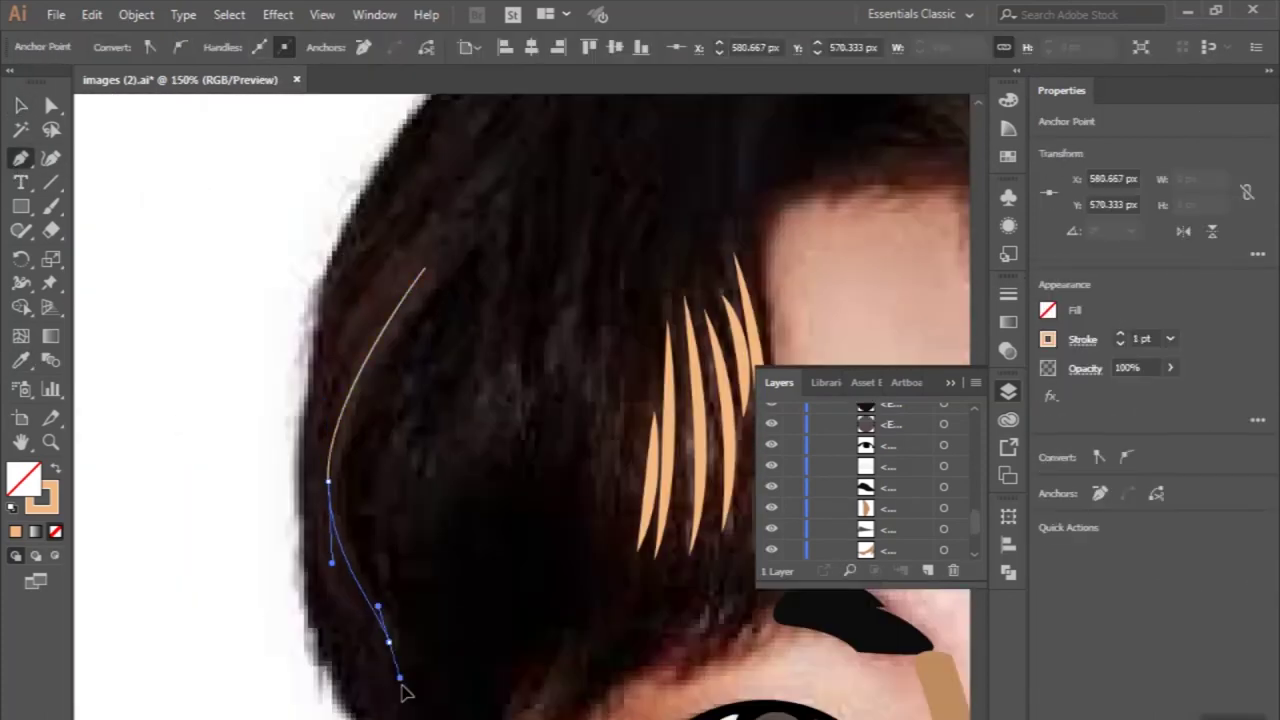
{"action": "scroll", "coordinate": [400, 680], "scroll_direction": "down", "scroll_amount": 3}
Add two more strands along the left hair edge, one curving from the top.
{"action": "left_click", "coordinate": [315, 420]}
{"action": "left_click", "coordinate": [380, 522]}
{"action": "left_click", "coordinate": [21, 105]}
{"action": "left_click", "coordinate": [21, 158]}
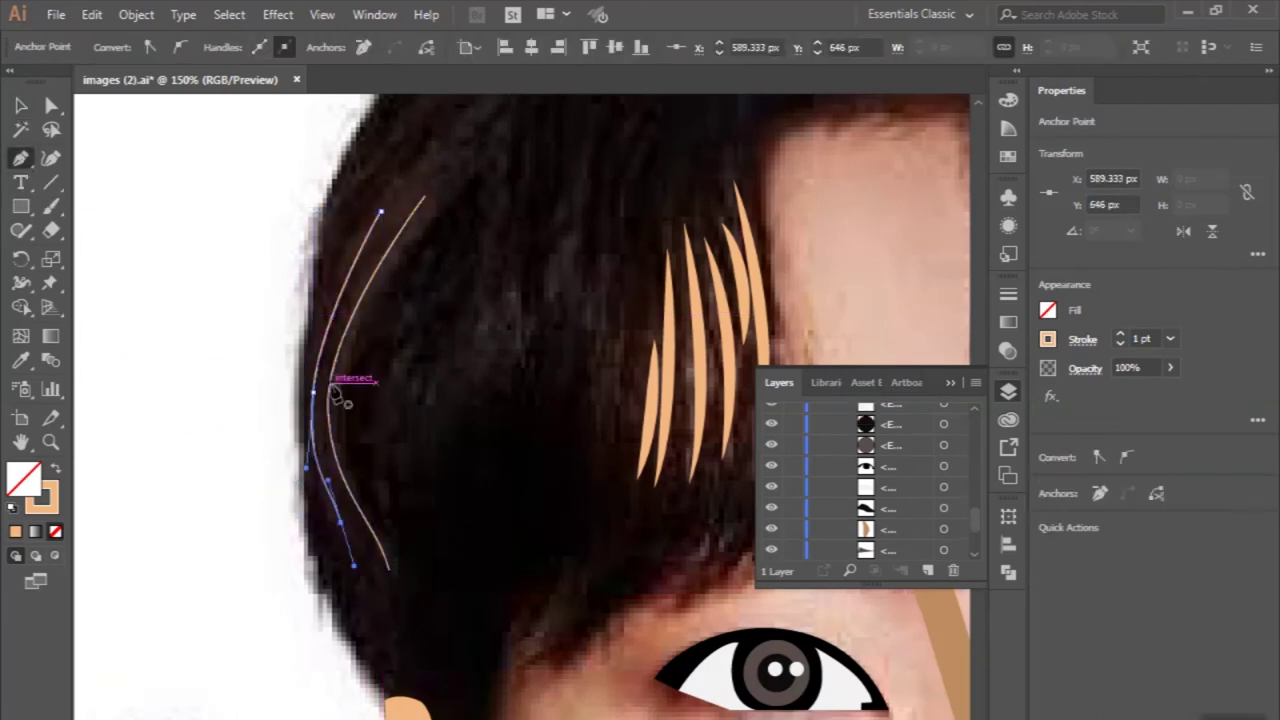
{"action": "key", "text": "ctrl+plus"}
{"action": "left_click", "coordinate": [386, 194]}
{"action": "left_click_drag", "start_coordinate": [257, 425], "coordinate": [186, 171]}
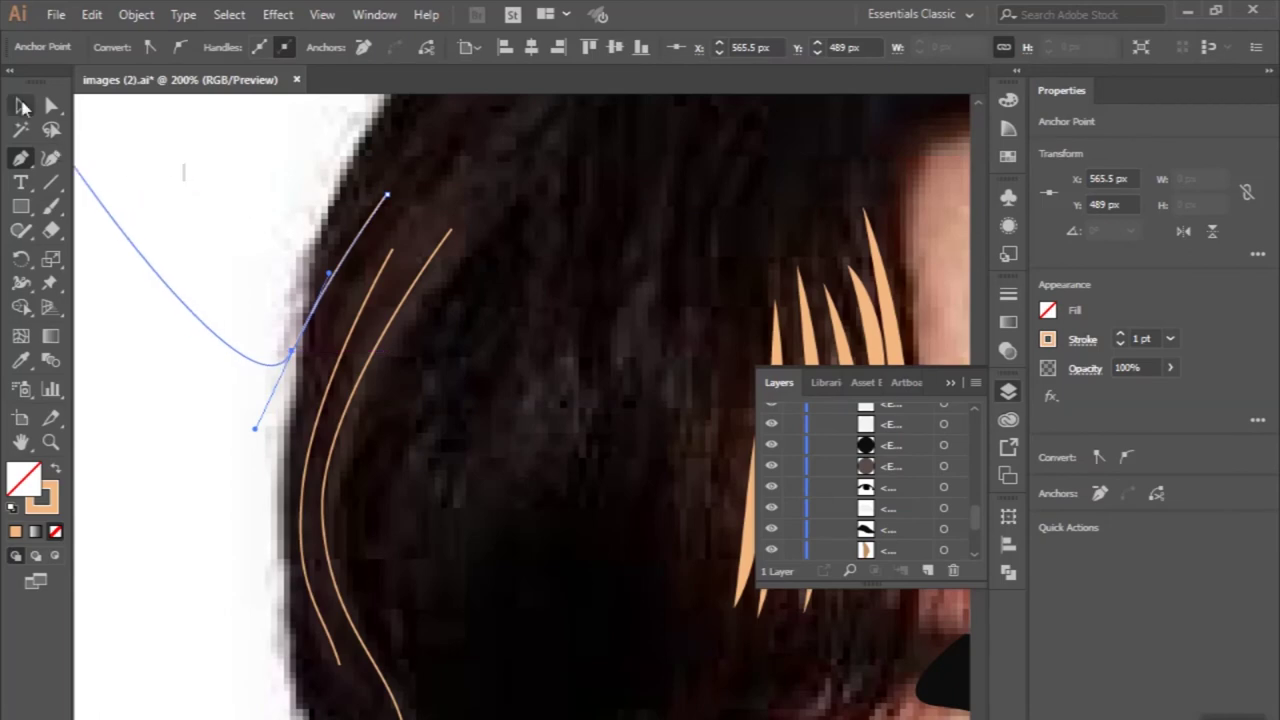
Copy the tapered orange stroke style onto the new edge strands with Eyedropper.
{"action": "key", "text": "ctrl+minus"}
{"action": "left_click", "coordinate": [21, 363]}
{"action": "left_click", "coordinate": [638, 412]}
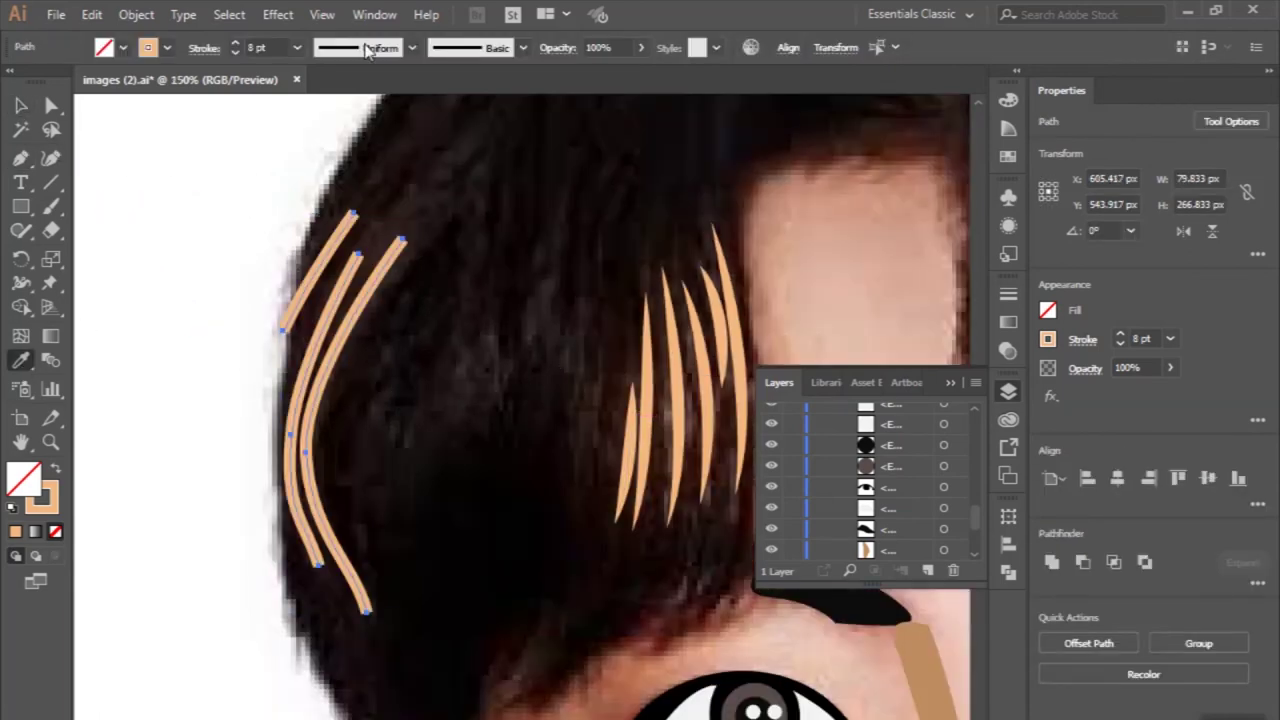
{"action": "key", "text": "ctrl+minus"}
{"action": "key", "text": "ctrl+minus"}
{"action": "key", "text": "p"}
{"action": "key", "text": "ctrl+minus"}
{"action": "scroll", "coordinate": [560, 295], "scroll_direction": "up", "scroll_amount": 2}
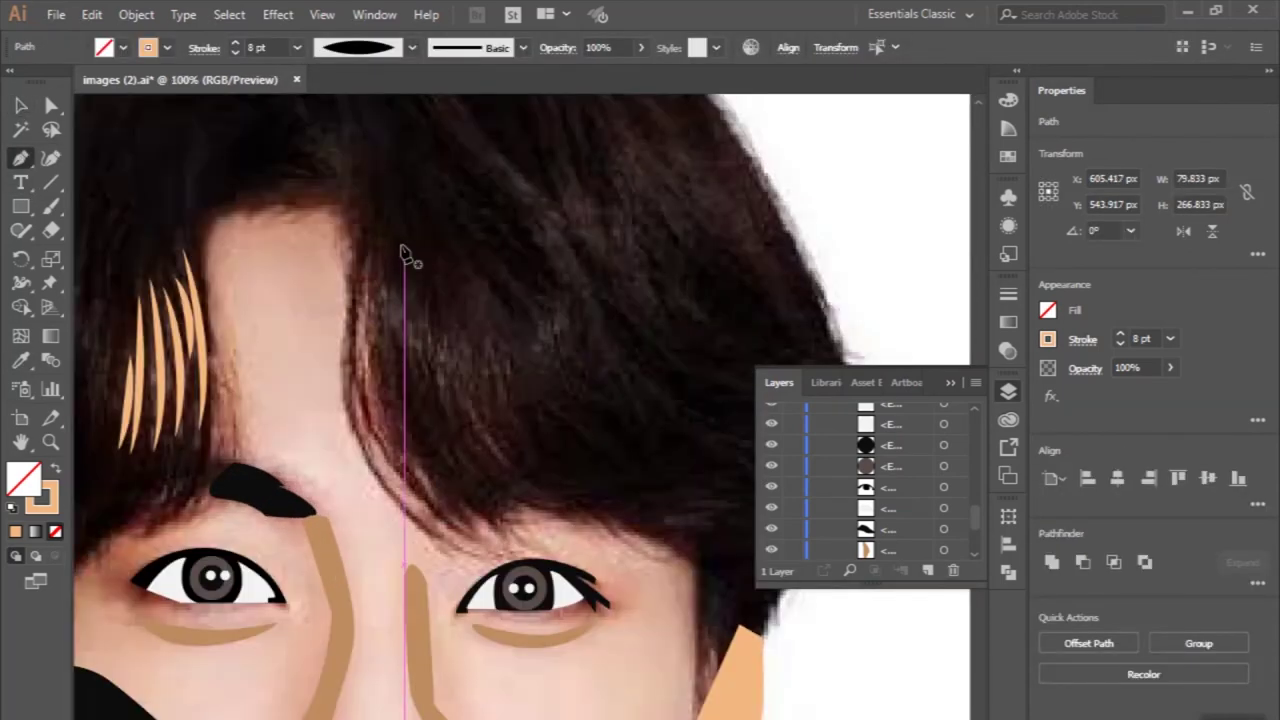
Draw the first curved peach strands over the right fringe with the Pen tool.
{"action": "scroll", "coordinate": [405, 258], "scroll_direction": "up", "scroll_amount": 1}
{"action": "left_click", "coordinate": [420, 377]}
{"action": "left_click_drag", "start_coordinate": [423, 443], "coordinate": [440, 465]}
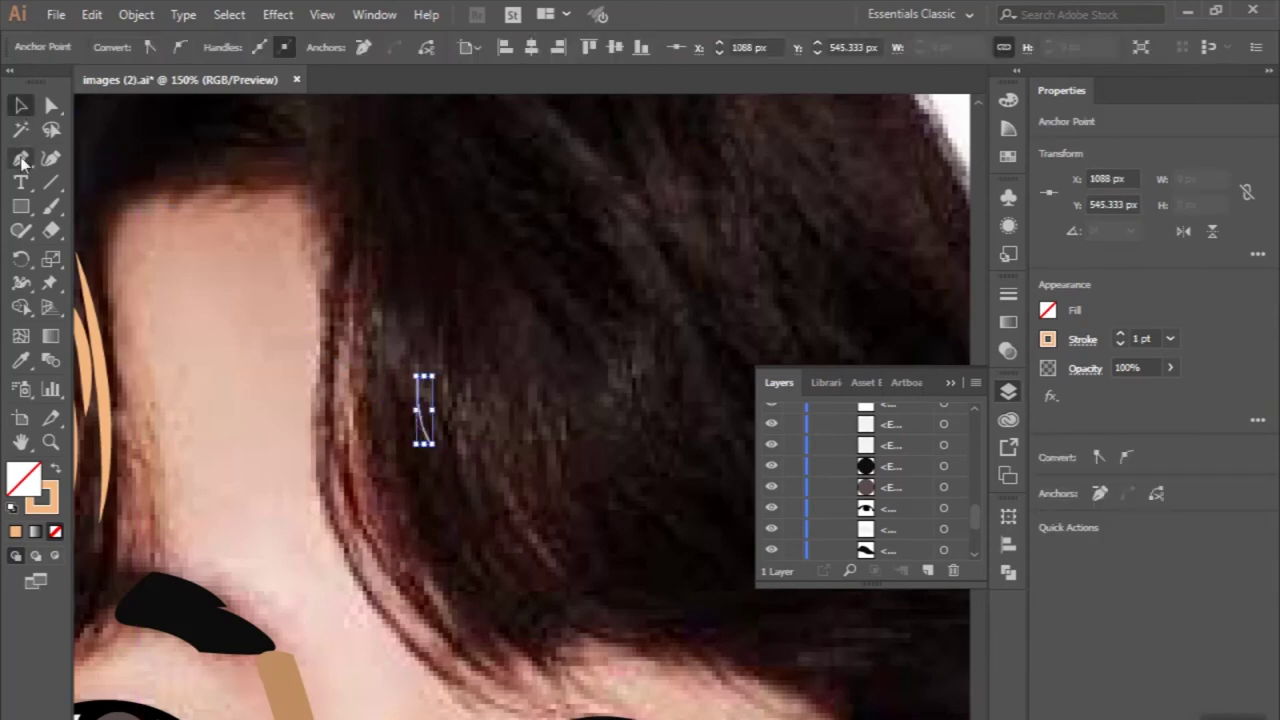
{"action": "mouse_move", "coordinate": [485, 517]}
{"action": "left_mouse_down"}
{"action": "mouse_move", "coordinate": [545, 594]}
{"action": "mouse_move", "coordinate": [643, 617]}
{"action": "left_mouse_up"}
{"action": "key", "text": "Escape"}
{"action": "left_click", "coordinate": [466, 424]}
{"action": "left_click", "coordinate": [23, 103]}
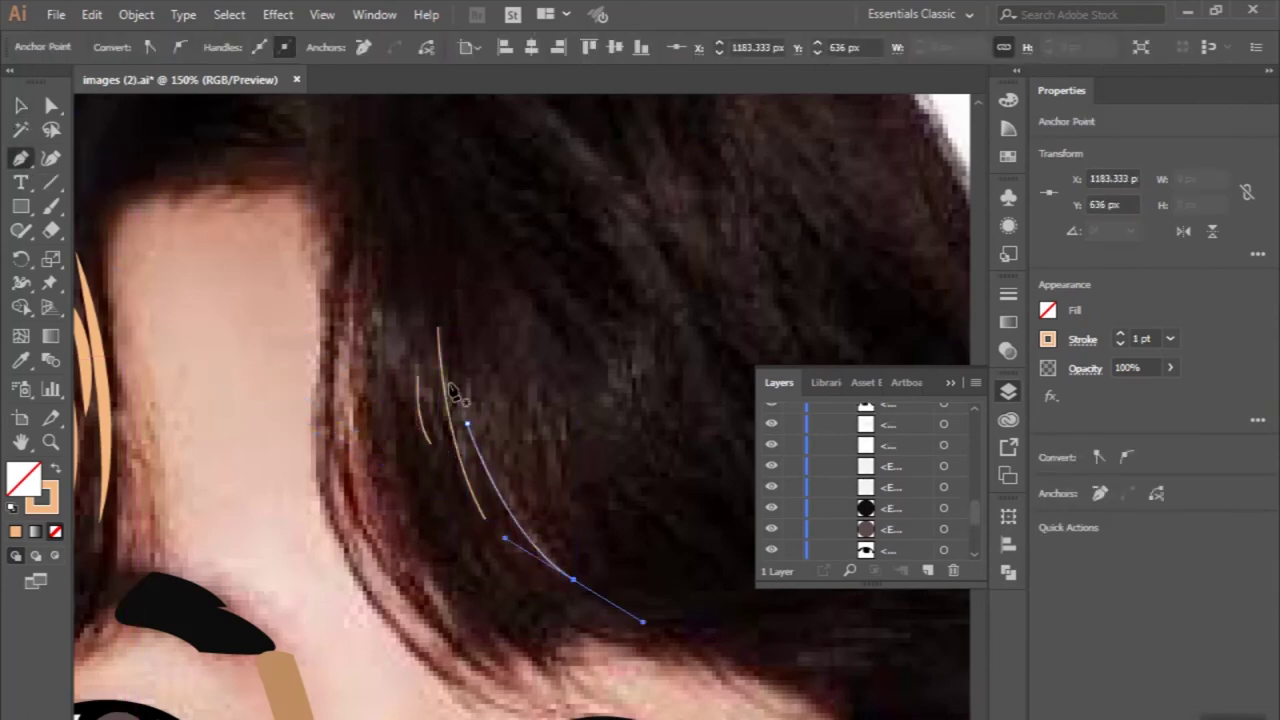
{"action": "left_click_drag", "start_coordinate": [500, 395], "coordinate": [551, 528]}
{"action": "left_click_drag", "start_coordinate": [543, 414], "coordinate": [614, 571]}
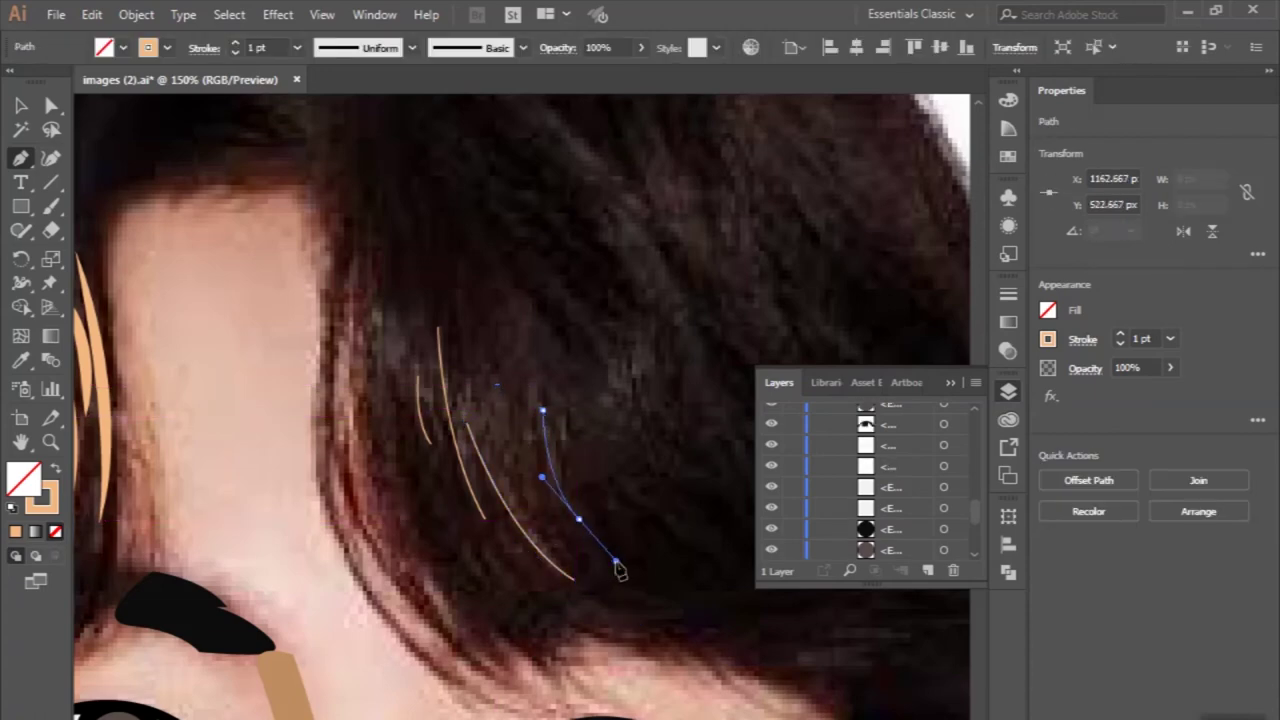
Draw a peach strand arching along the crown of the hair.
{"action": "key", "text": "ctrl+minus"}
{"action": "key", "text": "ctrl+minus"}
{"action": "key", "text": "ctrl+plus"}
{"action": "key", "text": "ctrl+minus"}
{"action": "scroll", "coordinate": [365, 365], "scroll_direction": "up", "scroll_amount": 3}
{"action": "key", "text": "ctrl+plus"}
{"action": "left_click", "coordinate": [336, 323]}
{"action": "left_click_drag", "start_coordinate": [485, 295], "coordinate": [572, 333]}
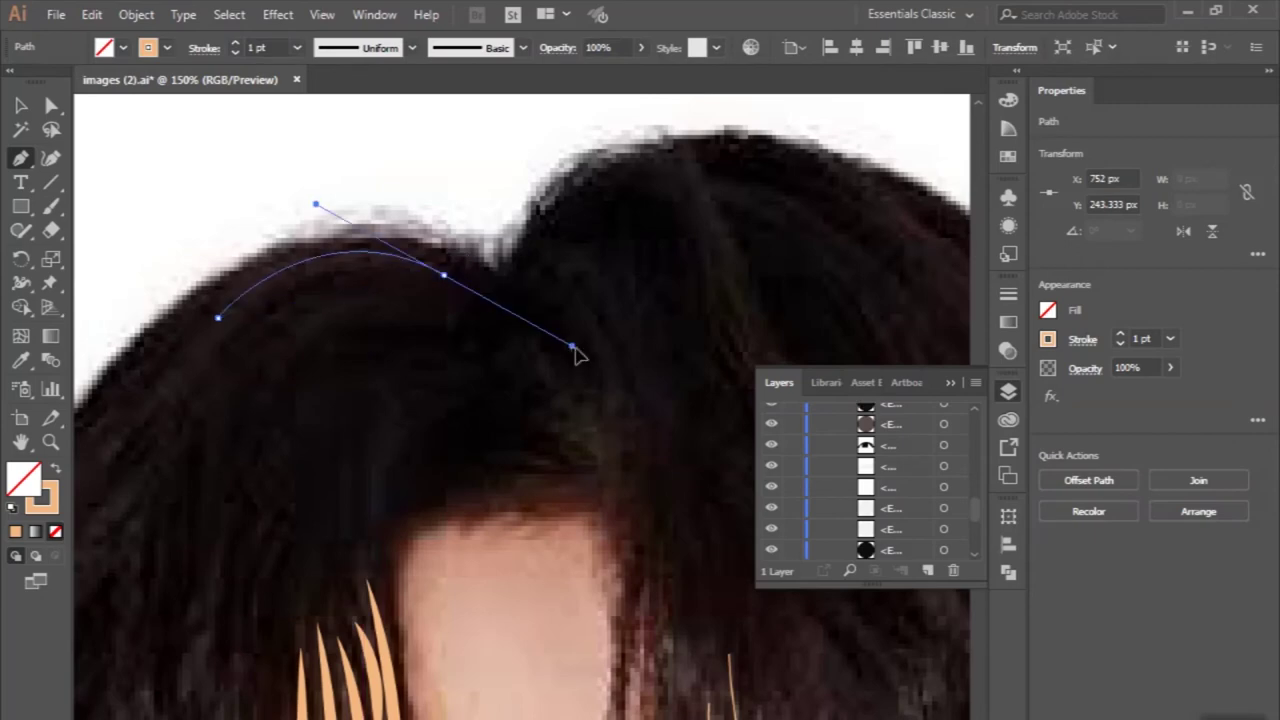
{"action": "key", "text": "ctrl+plus"}
{"action": "left_click_drag", "start_coordinate": [349, 334], "coordinate": [551, 298]}
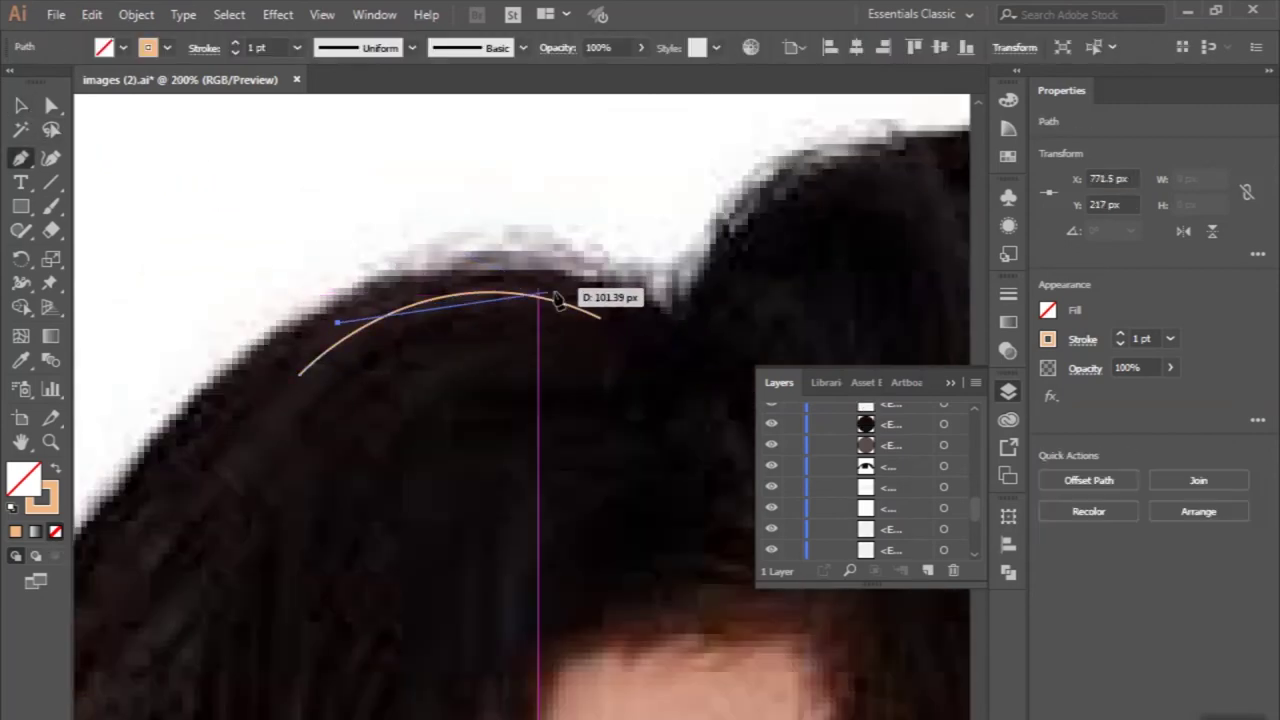
{"action": "key", "text": "ctrl+minus"}
{"action": "scroll", "coordinate": [411, 409], "scroll_direction": "right", "scroll_amount": 2}
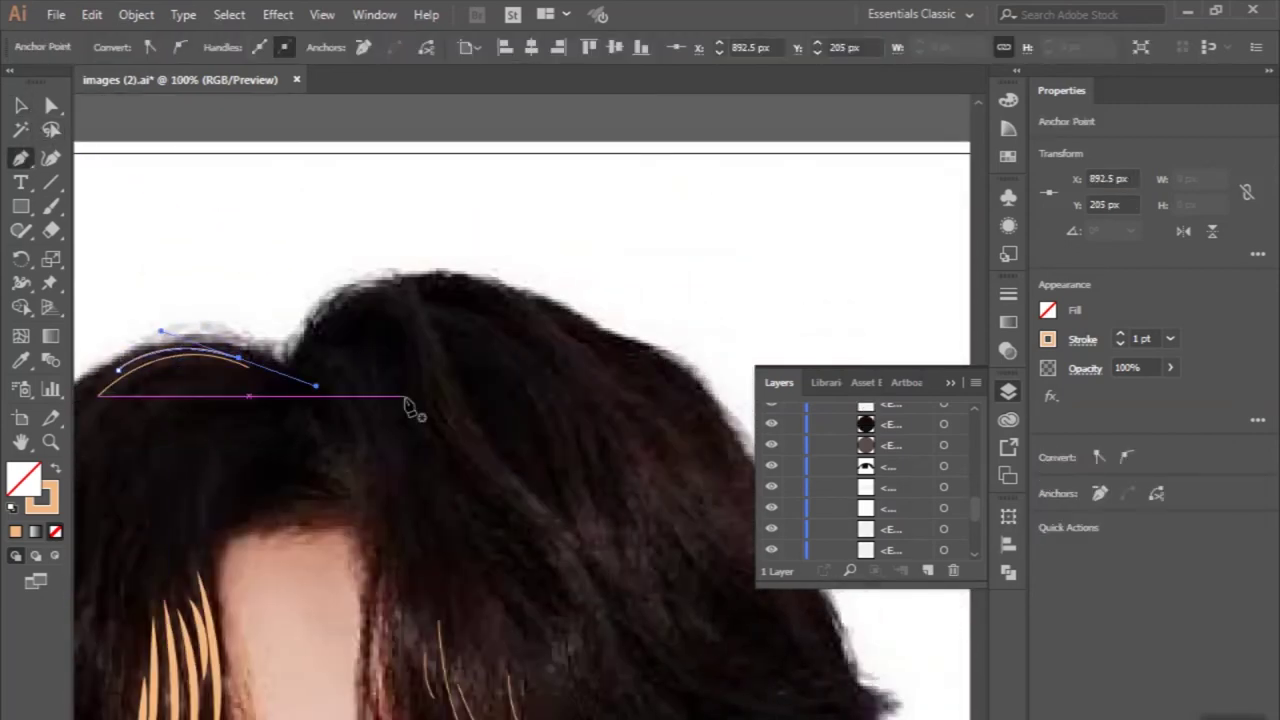
Add three more peach strands running down through the side hair.
{"action": "left_click", "coordinate": [433, 348]}
{"action": "left_click_drag", "start_coordinate": [481, 459], "coordinate": [578, 543]}
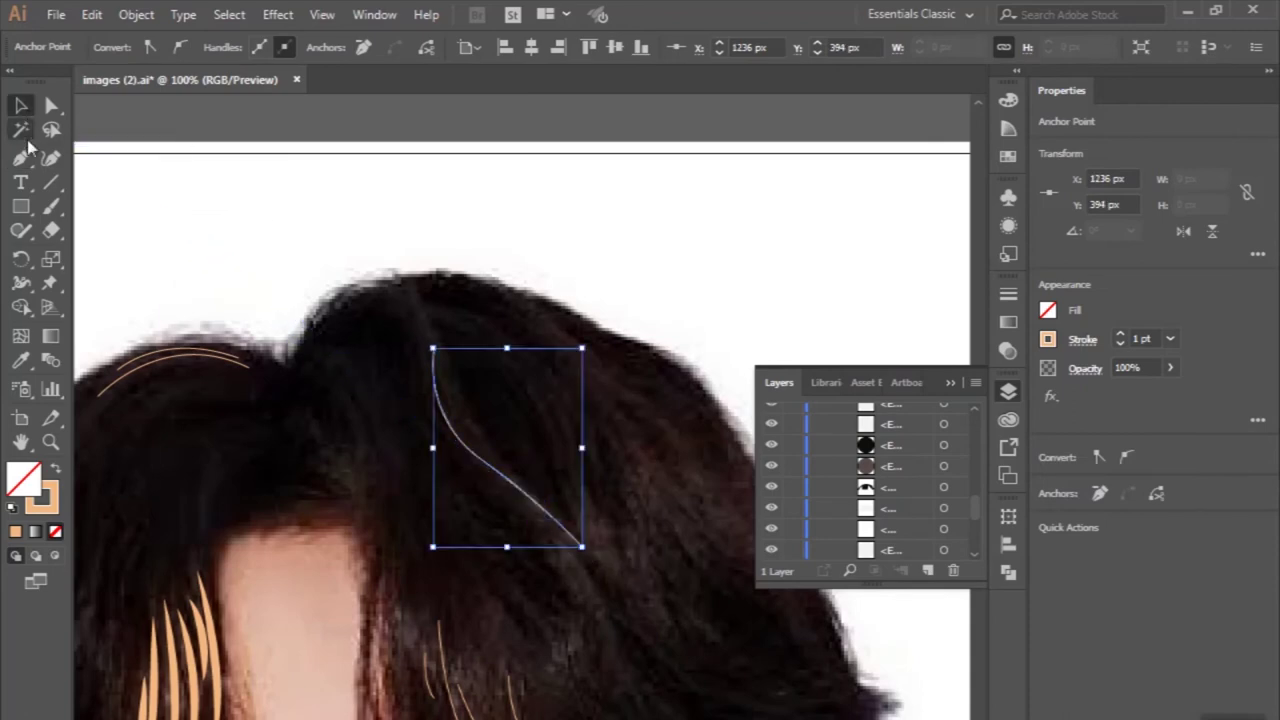
{"action": "scroll", "coordinate": [437, 482], "scroll_direction": "down", "scroll_amount": 2}
{"action": "scroll", "coordinate": [437, 482], "scroll_direction": "right", "scroll_amount": 2}
{"action": "left_click", "coordinate": [485, 314]}
{"action": "left_click", "coordinate": [535, 403]}
{"action": "scroll", "coordinate": [569, 534], "scroll_direction": "down", "scroll_amount": 1}
{"action": "left_click", "coordinate": [575, 550]}
{"action": "scroll", "coordinate": [586, 586], "scroll_direction": "down", "scroll_amount": 1}
{"action": "scroll", "coordinate": [586, 586], "scroll_direction": "right", "scroll_amount": 2}
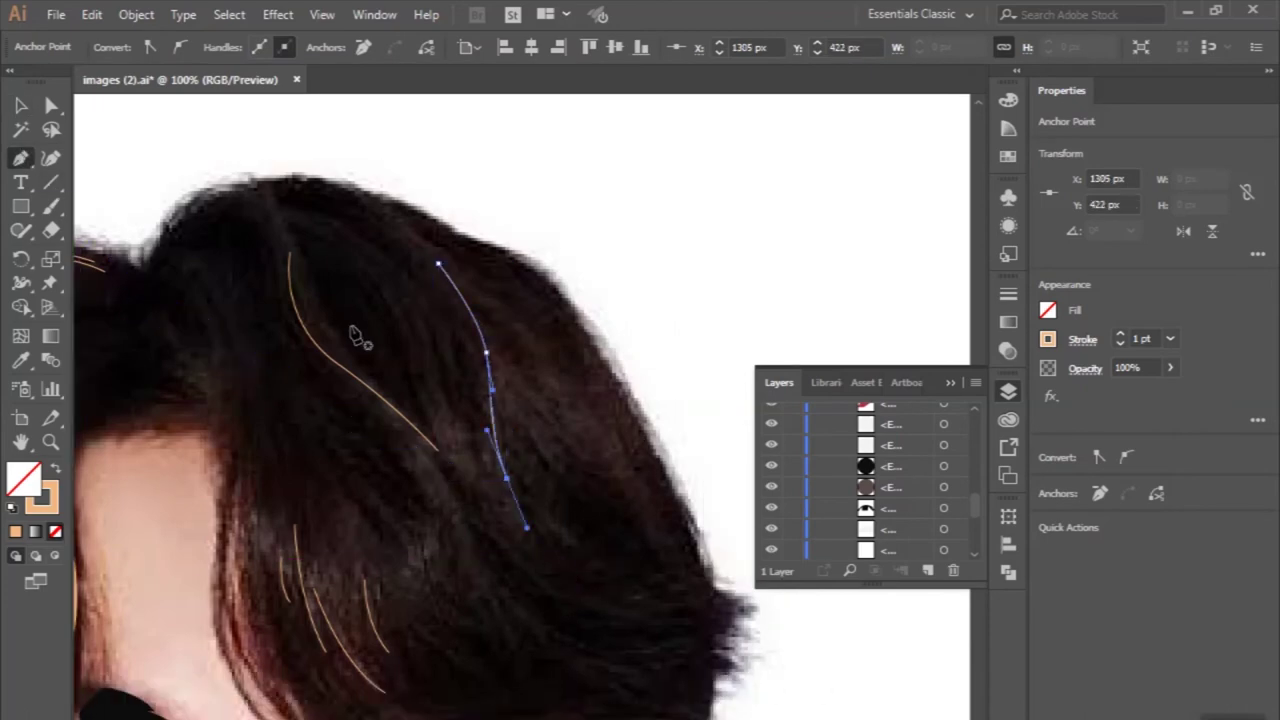
{"action": "left_click", "coordinate": [401, 453]}
{"action": "left_click", "coordinate": [441, 467]}
{"action": "left_click", "coordinate": [456, 538]}
{"action": "left_click", "coordinate": [471, 609]}
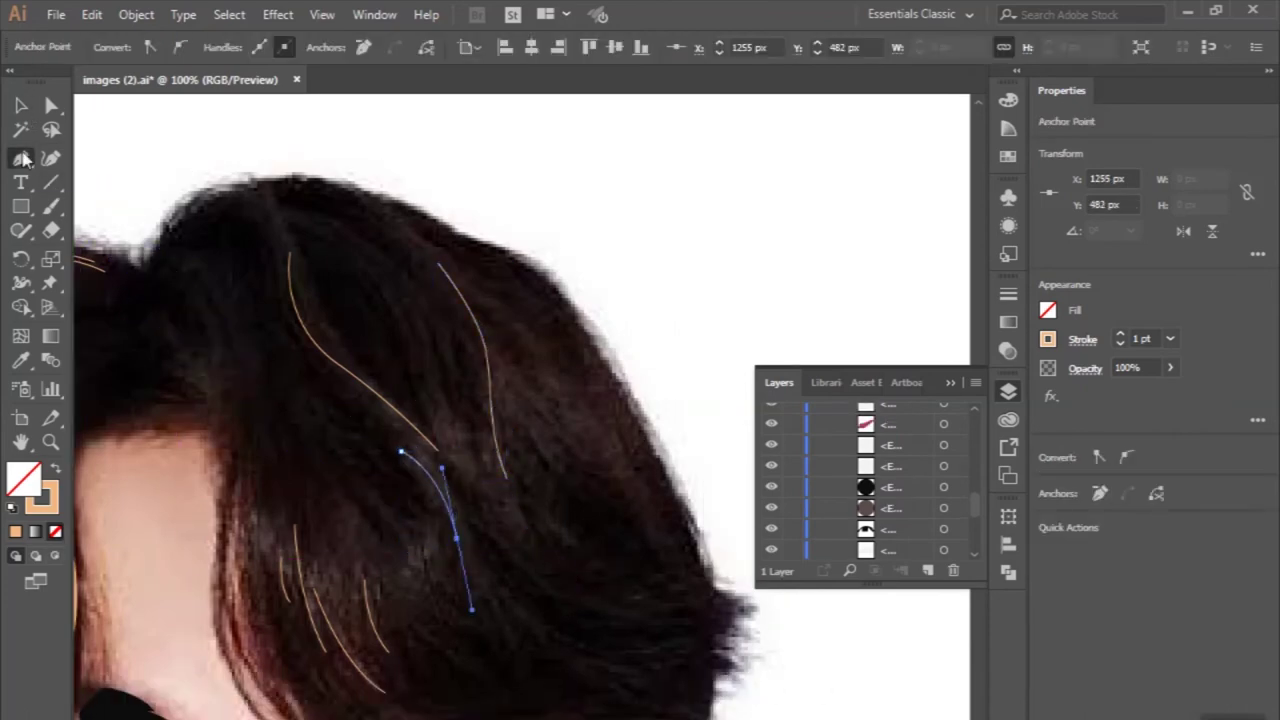
Draw a long strand sweeping across the hair and a short strand near its edge.
{"action": "scroll", "coordinate": [455, 420], "scroll_direction": "up", "scroll_amount": 1}
{"action": "scroll", "coordinate": [466, 320], "scroll_direction": "right", "scroll_amount": 2}
{"action": "scroll", "coordinate": [466, 320], "scroll_direction": "down", "scroll_amount": 1}
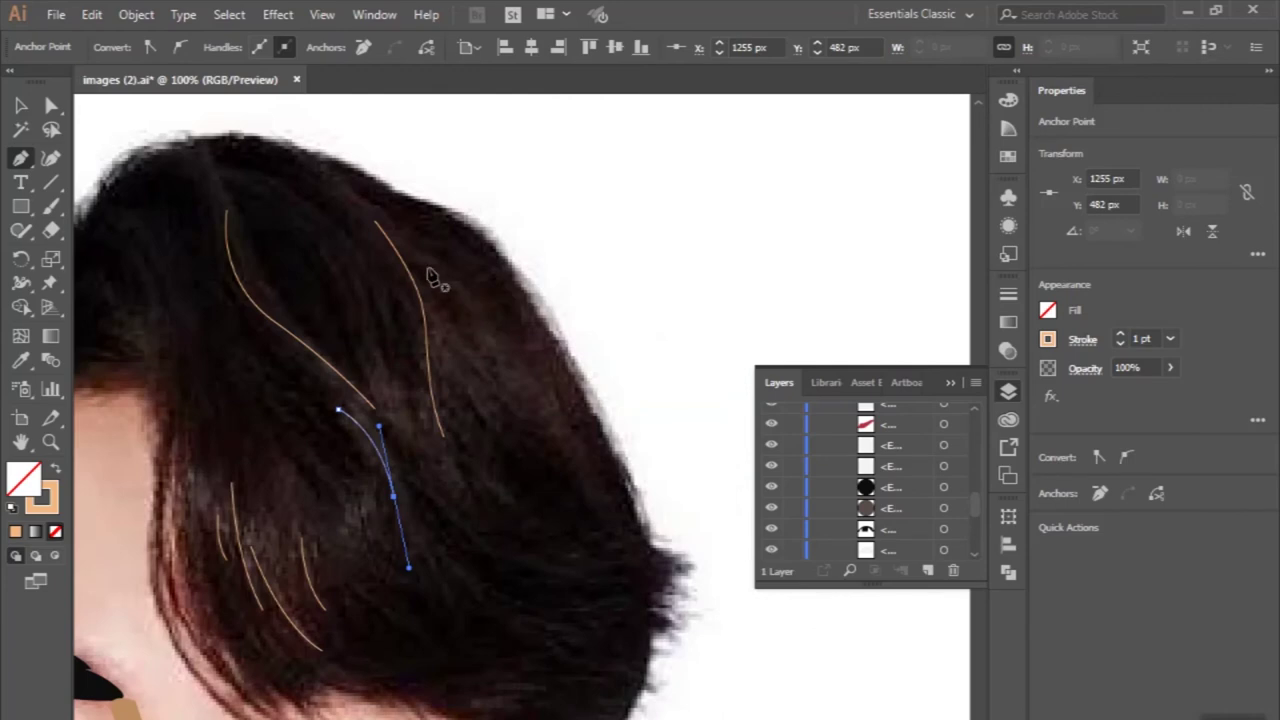
{"action": "left_click", "coordinate": [337, 183]}
{"action": "left_click_drag", "start_coordinate": [588, 480], "coordinate": [86, 100]}
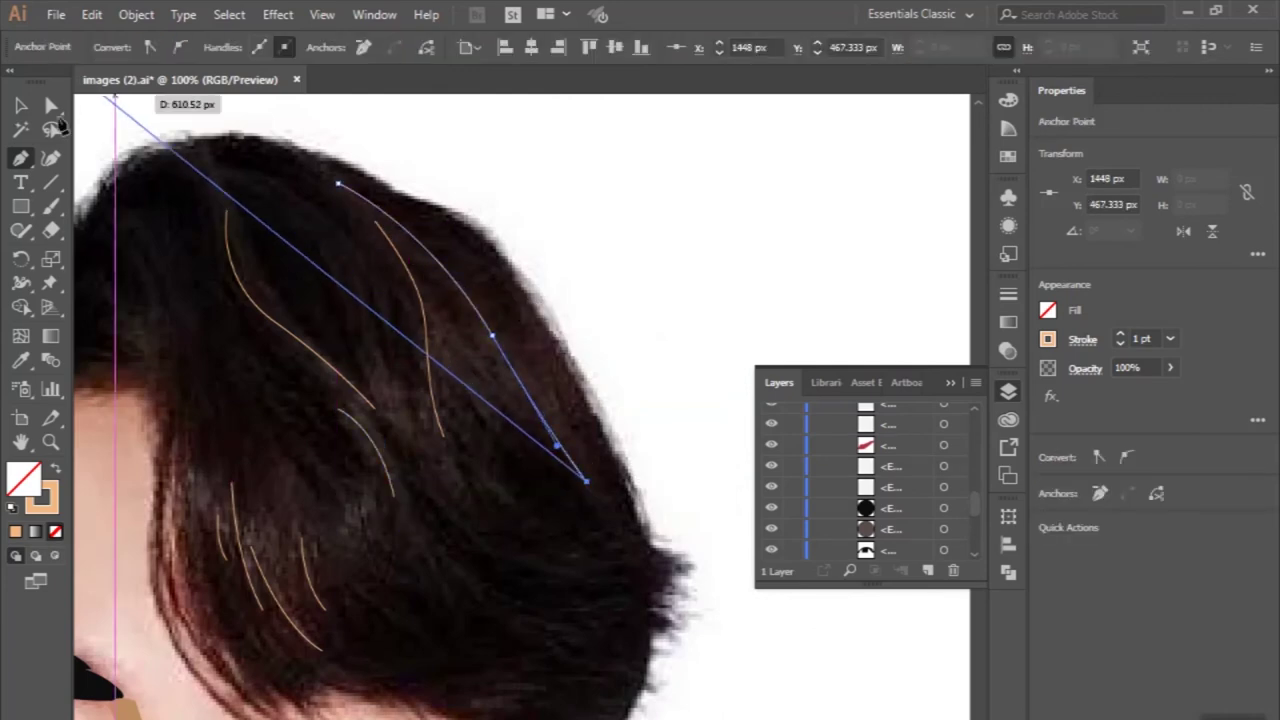
{"action": "left_click_drag", "start_coordinate": [508, 341], "coordinate": [575, 437]}
{"action": "left_click", "coordinate": [21, 106]}
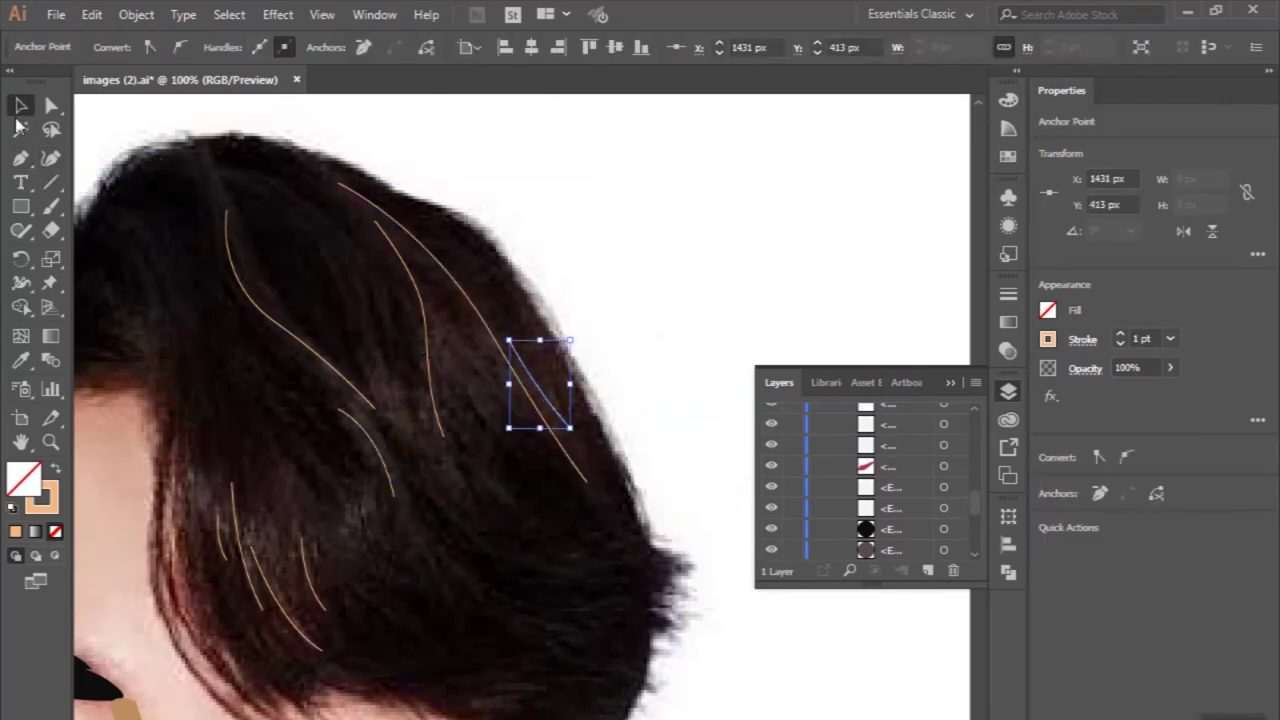
{"action": "left_click", "coordinate": [469, 358]}
{"action": "left_click_drag", "start_coordinate": [535, 428], "coordinate": [580, 455]}
{"action": "left_click", "coordinate": [24, 165]}
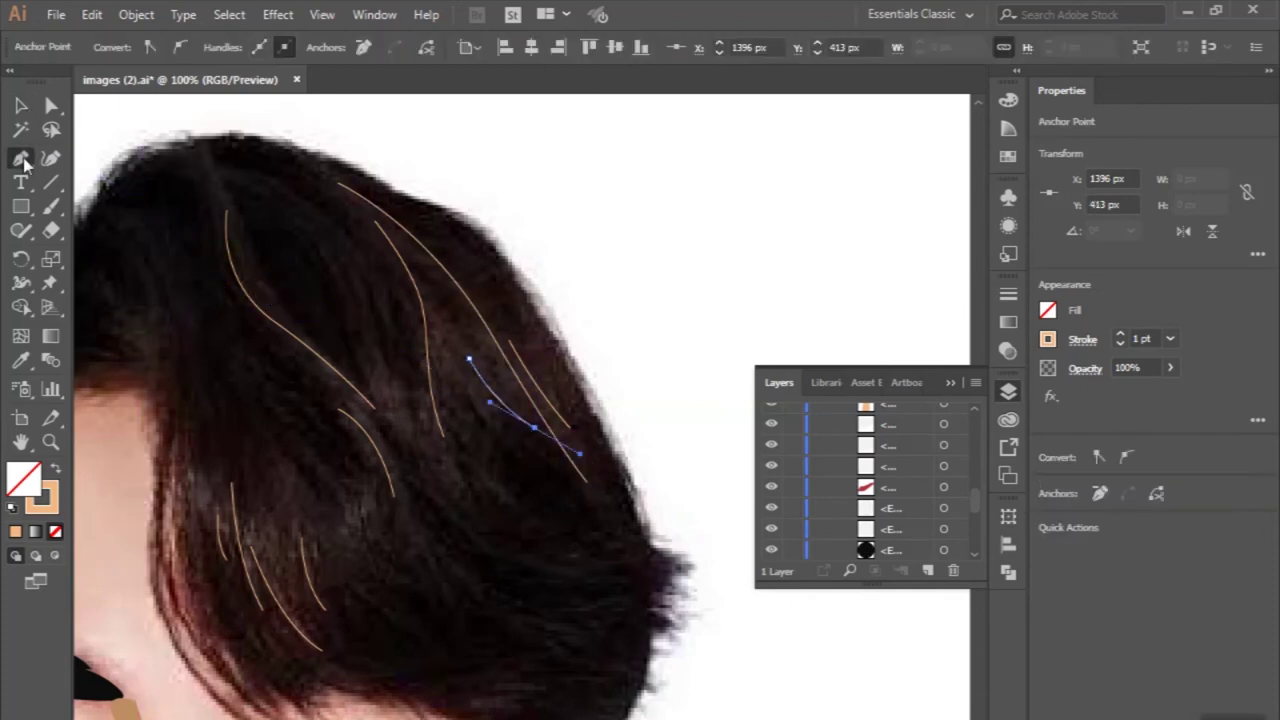
Add curved peach strands over the fringe and along the fringe tip.
{"action": "left_click", "coordinate": [393, 405]}
{"action": "left_click_drag", "start_coordinate": [478, 514], "coordinate": [534, 559]}
{"action": "key", "text": "ctrl+minus"}
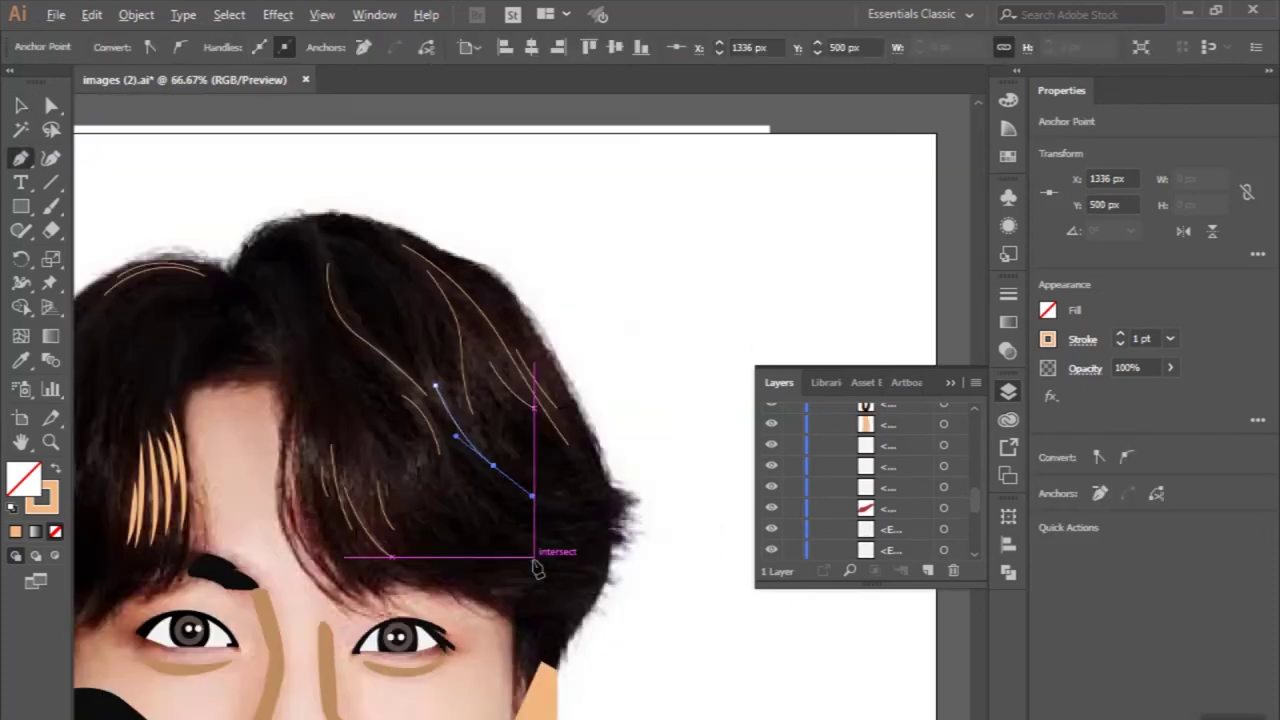
{"action": "key", "text": "ctrl+plus"}
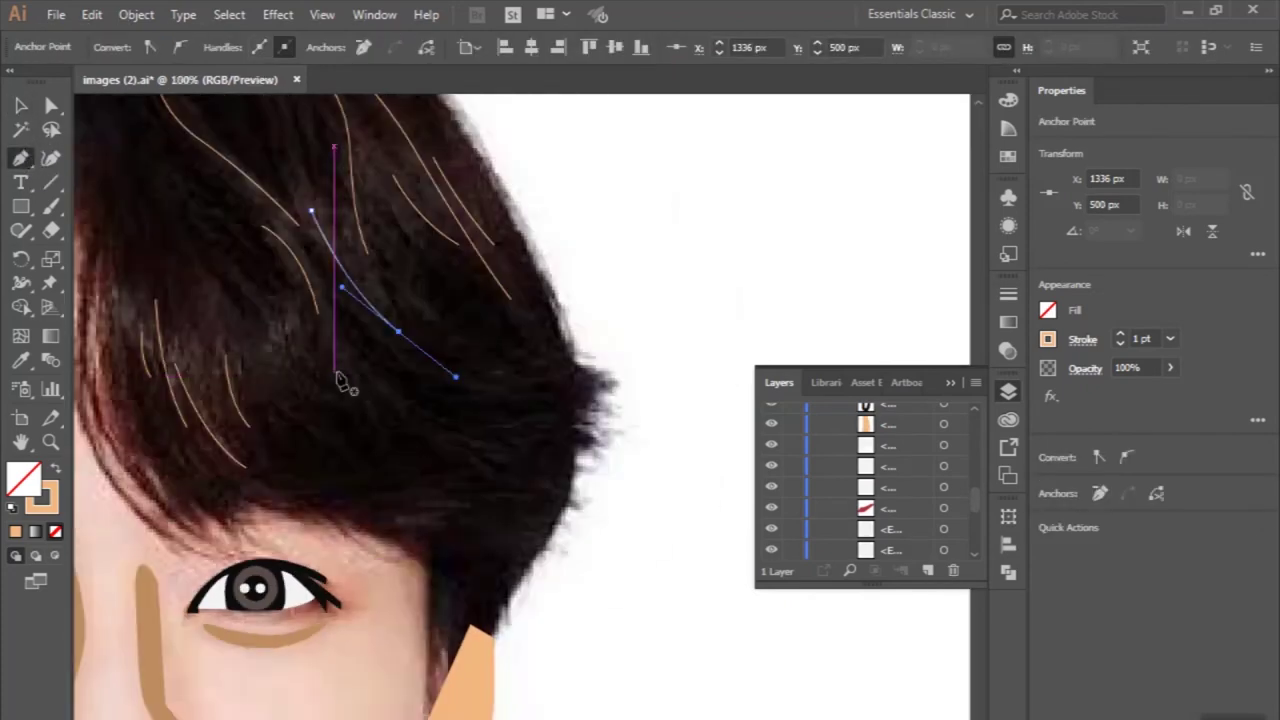
{"action": "left_click_drag", "start_coordinate": [443, 417], "coordinate": [508, 443]}
{"action": "left_click", "coordinate": [406, 528], "text": "ctrl"}
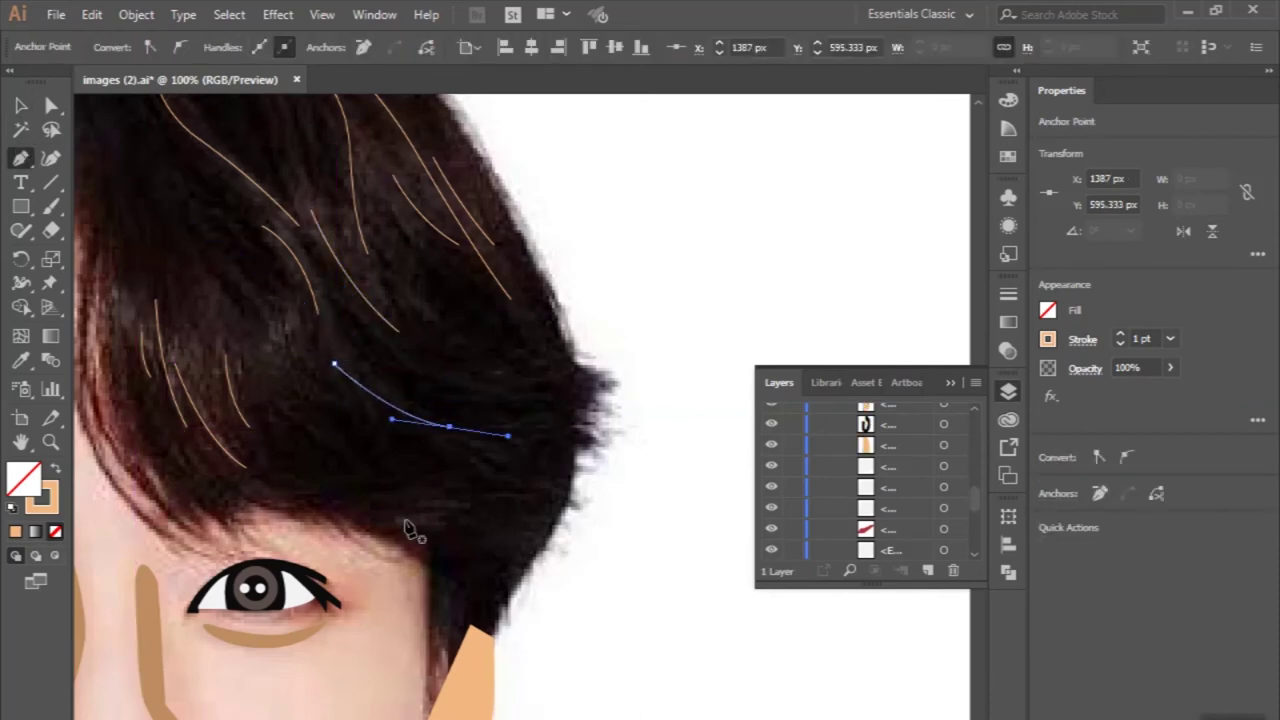
{"action": "mouse_move", "coordinate": [458, 521]}
{"action": "left_mouse_down"}
{"action": "mouse_move", "coordinate": [129, 186]}
{"action": "mouse_move", "coordinate": [425, 512]}
{"action": "left_mouse_up"}
{"action": "key", "text": "ctrl+plus"}
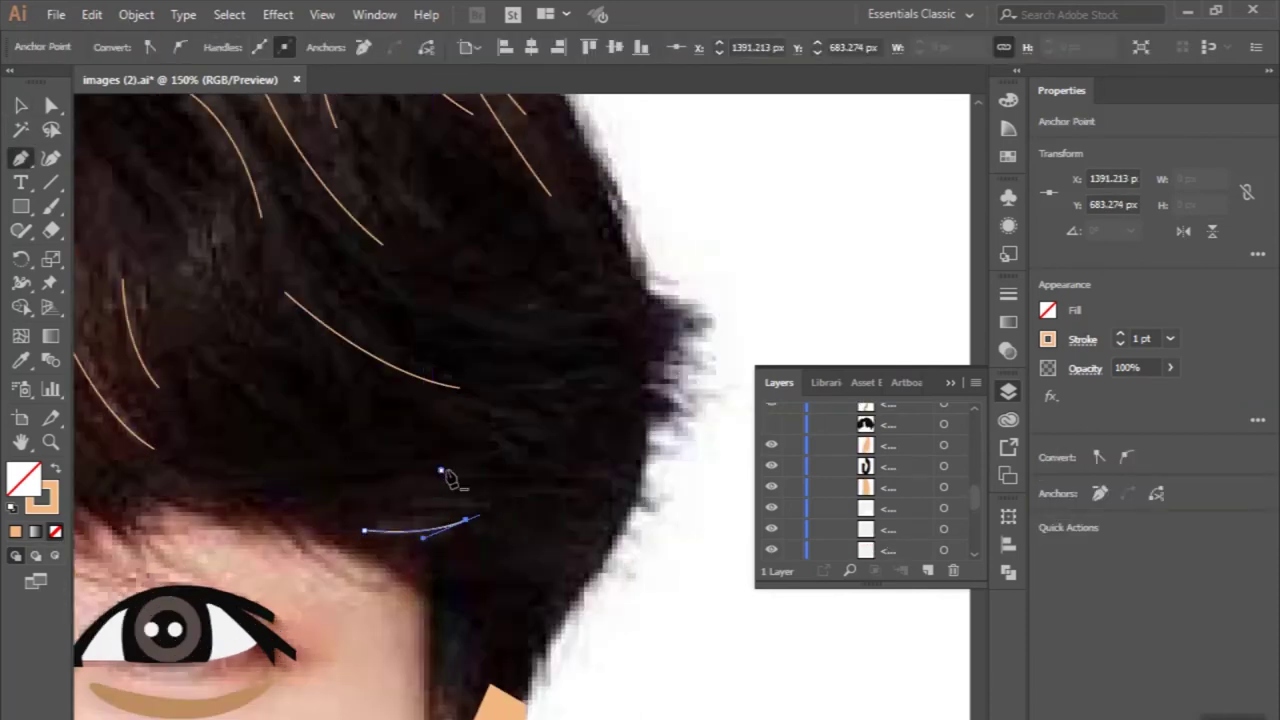
{"action": "left_click", "coordinate": [441, 470]}
{"action": "left_click_drag", "start_coordinate": [628, 495], "coordinate": [693, 531]}
{"action": "key", "text": "ctrl+minus"}
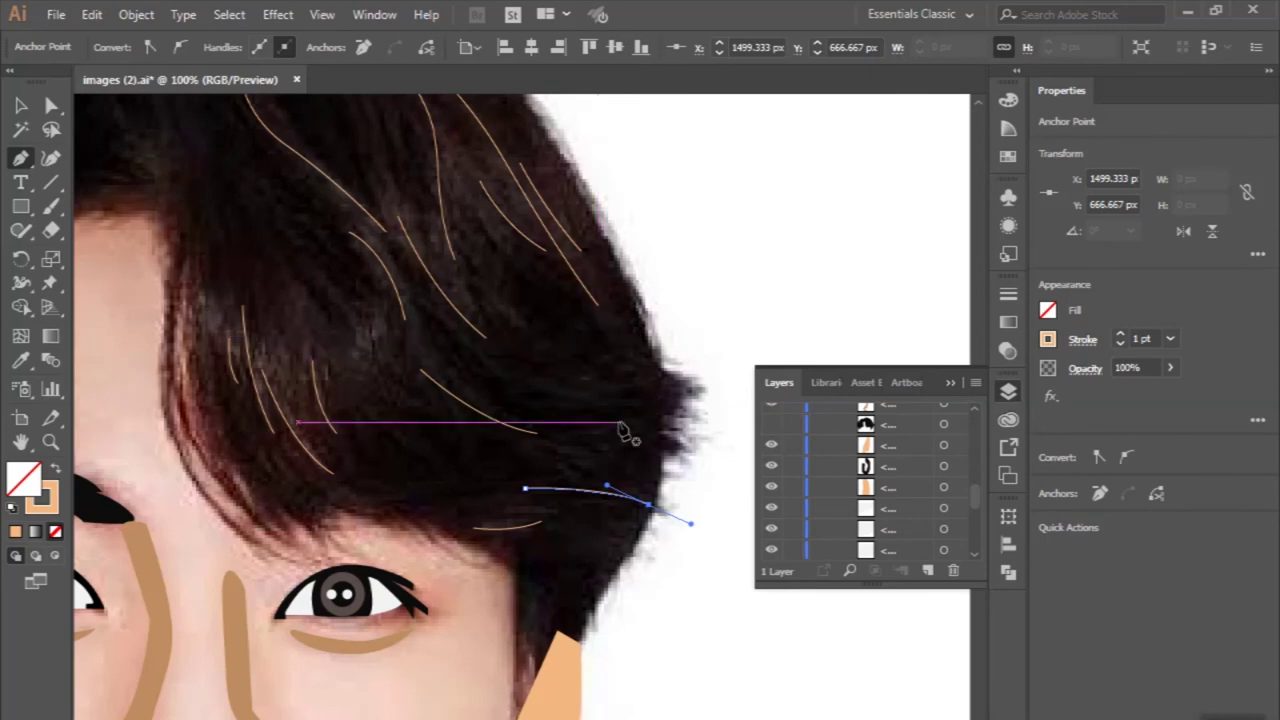
{"action": "key", "text": "ctrl+minus"}
Select all hair strands and give them an 8 pt stroke with a tapered width profile.
{"action": "left_click", "coordinate": [293, 216]}
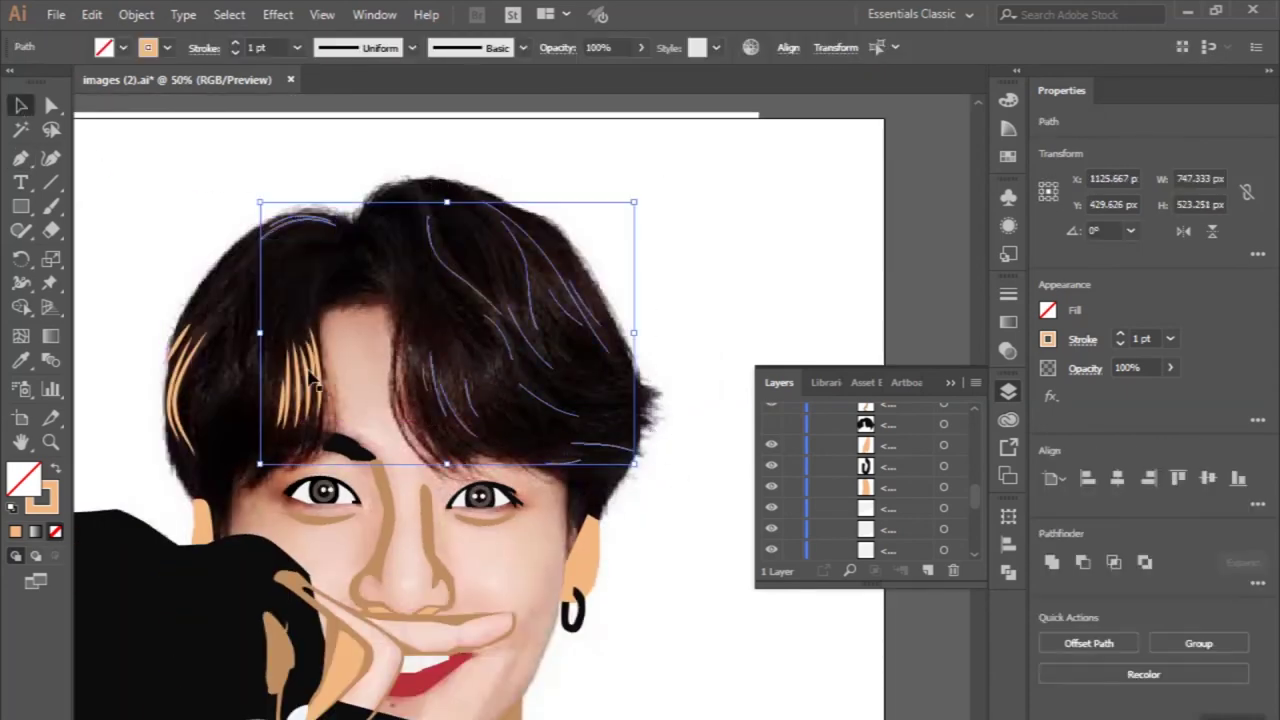
{"action": "left_click", "coordinate": [363, 47]}
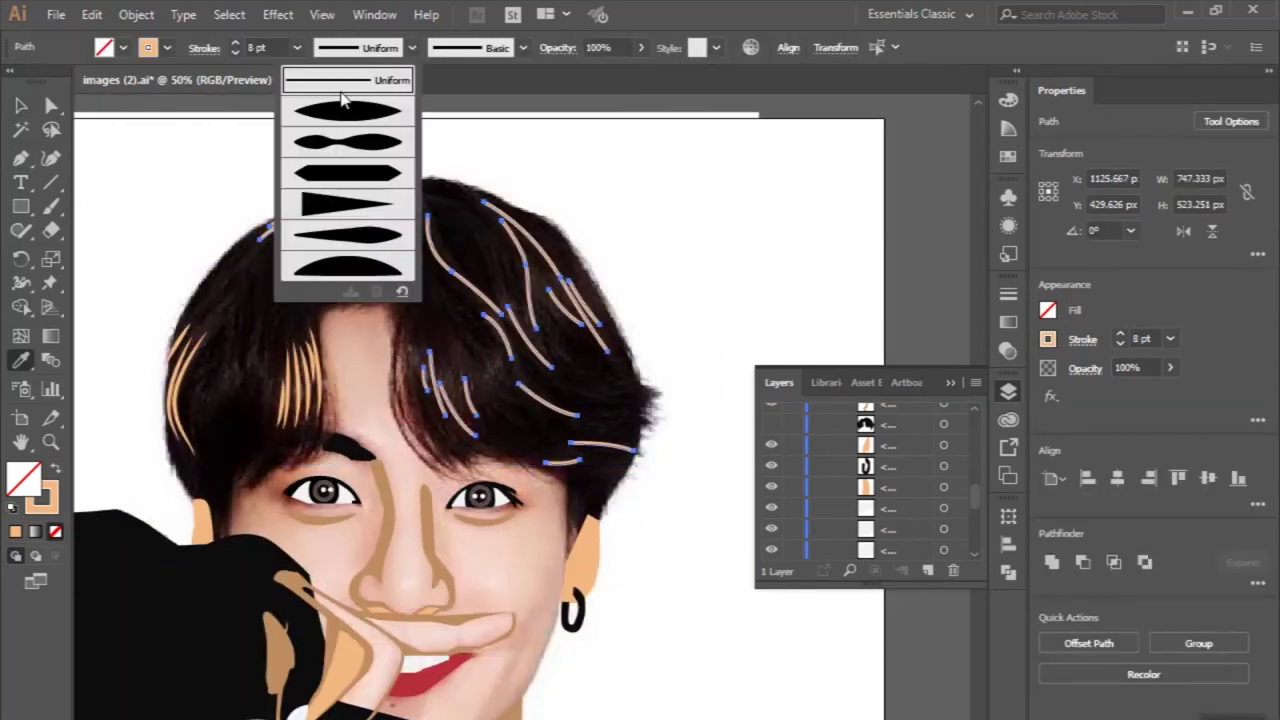
{"action": "left_click", "coordinate": [360, 115]}
{"action": "left_click", "coordinate": [202, 198]}
{"action": "key", "text": "ctrl+minus"}
Select the left ear outline and begin tracing its inner shading.
{"action": "key", "text": "ctrl+plus"}
{"action": "left_click", "coordinate": [205, 295]}
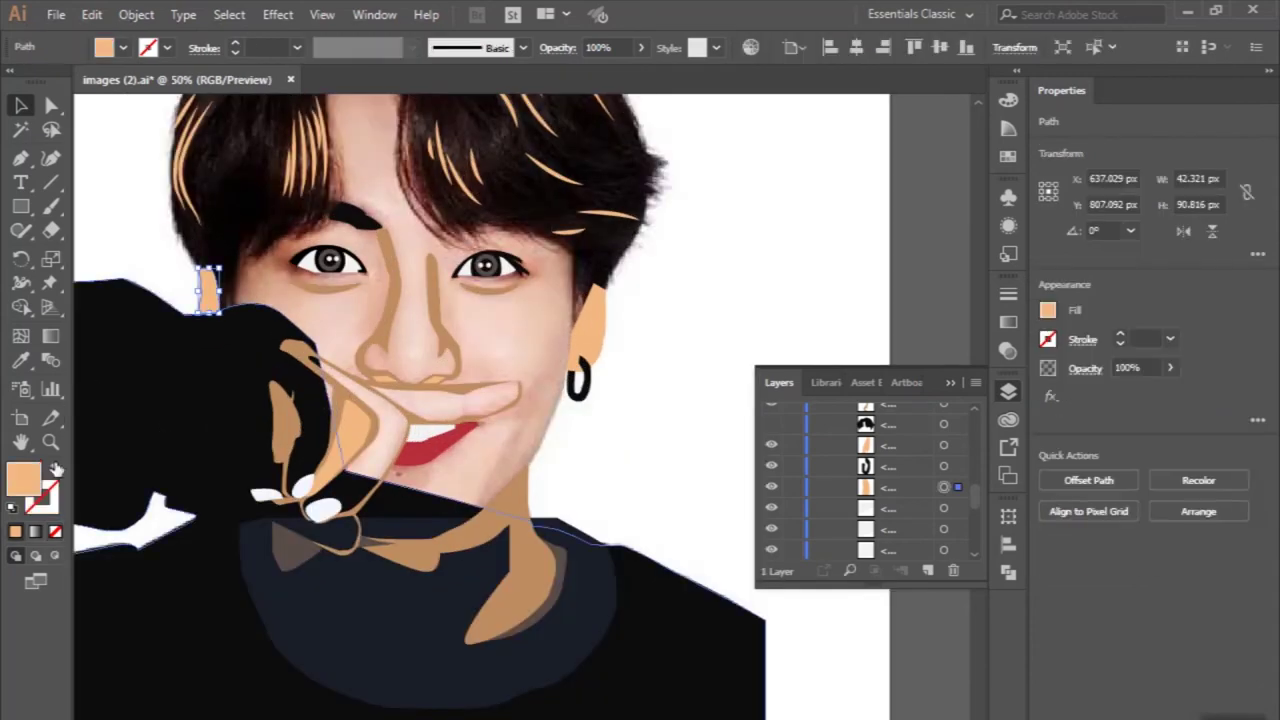
{"action": "key", "text": "ctrl+plus"}
{"action": "key", "text": "ctrl+plus"}
{"action": "left_click", "coordinate": [249, 331]}
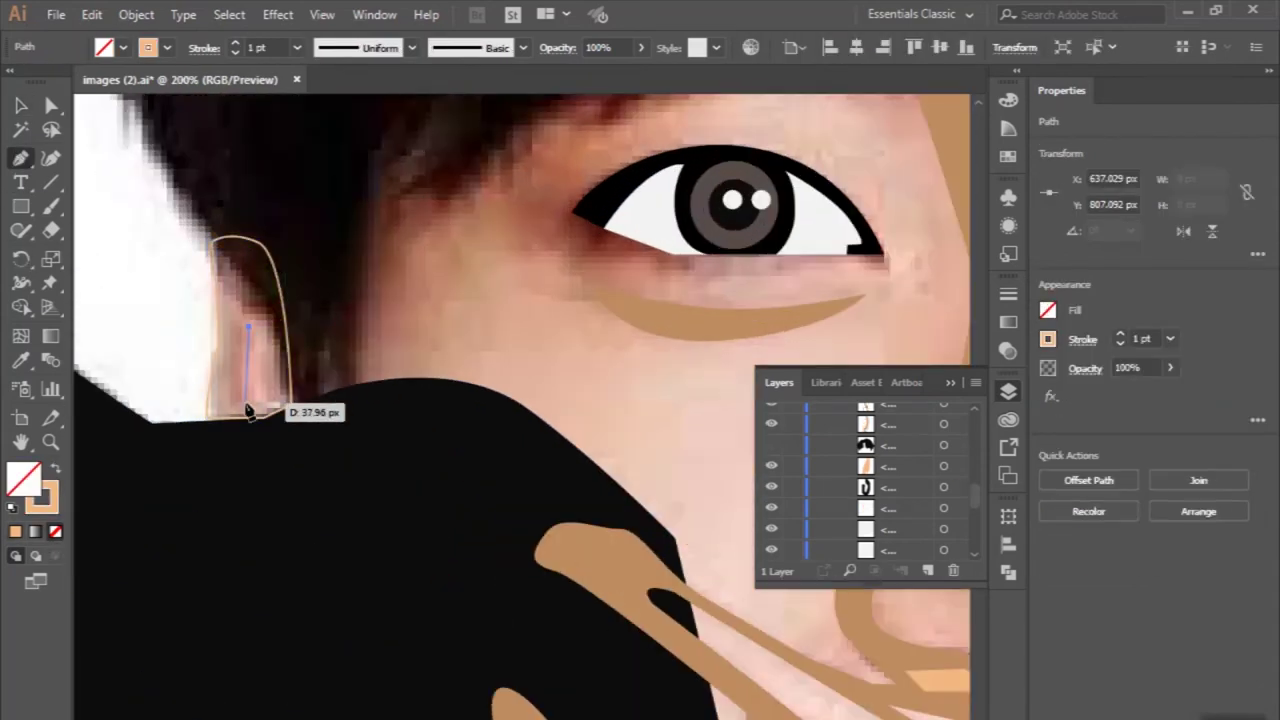
Close the left ear shading shape and fill it with brown sampled from the photo.
{"action": "left_click", "coordinate": [243, 404]}
{"action": "key", "text": "ctrl+plus"}
{"action": "left_click", "coordinate": [315, 398]}
{"action": "left_click", "coordinate": [155, 421]}
{"action": "left_click", "coordinate": [187, 229]}
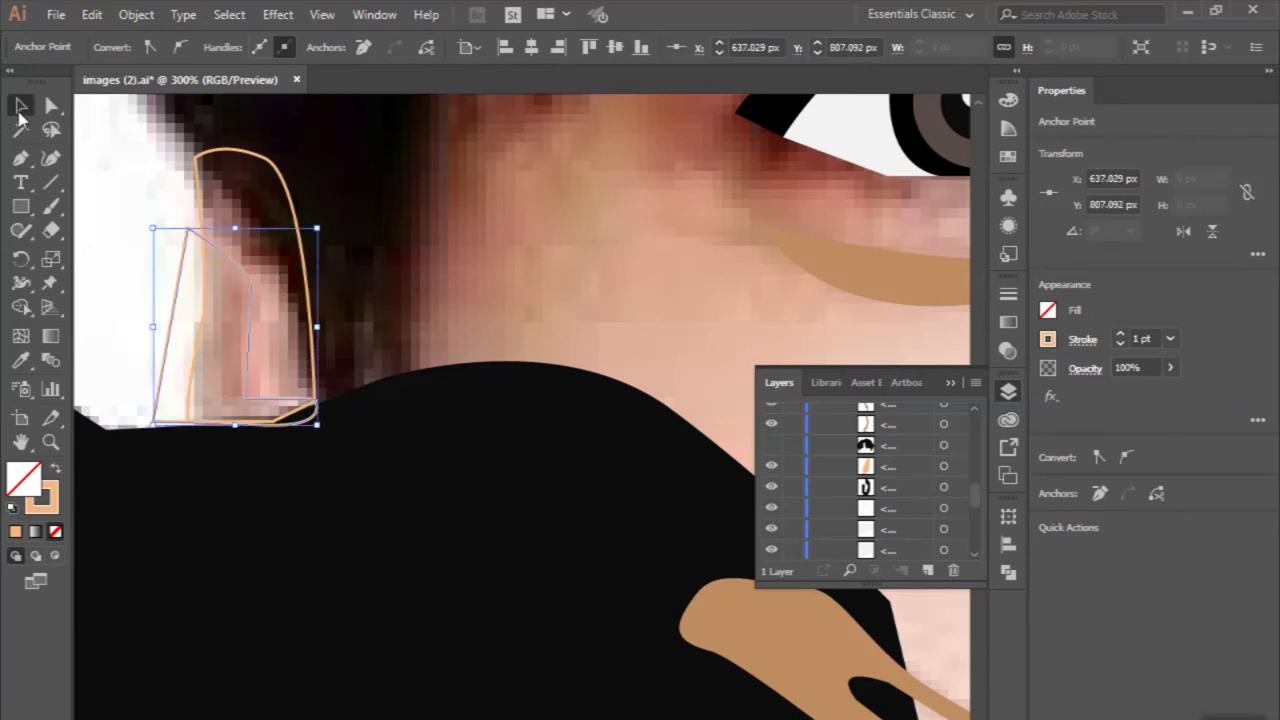
{"action": "key", "text": "i"}
{"action": "left_click", "coordinate": [846, 272]}
Merge the shading into the peach left ear shape with the Shape Builder.
{"action": "key", "text": "v"}
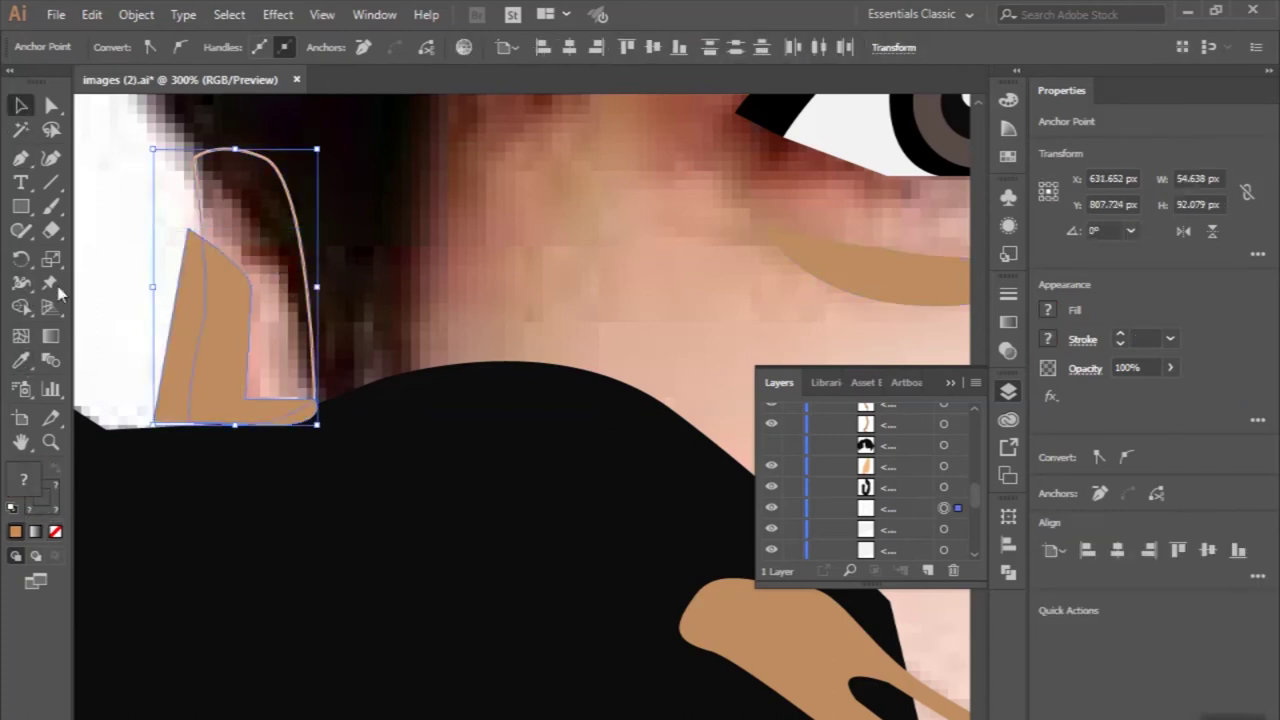
{"action": "key", "text": "shift+m"}
{"action": "key", "text": "ctrl+minus"}
{"action": "left_click", "coordinate": [215, 300]}
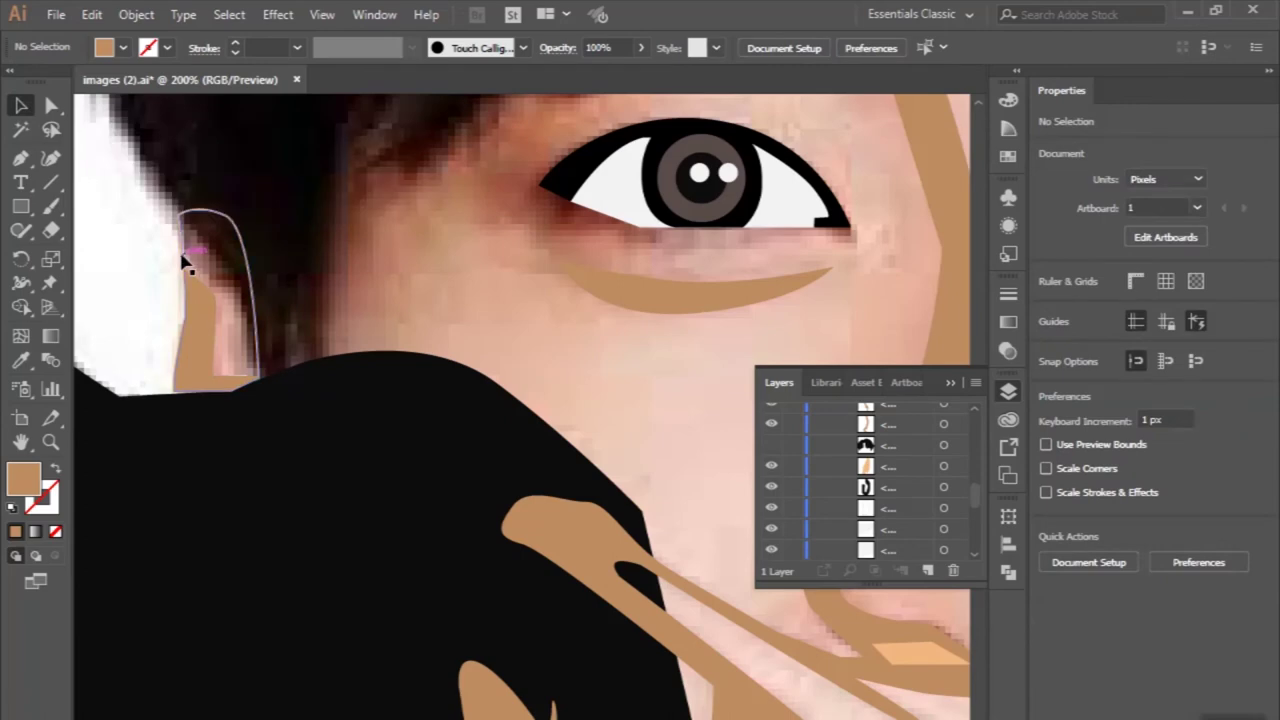
{"action": "key", "text": "v"}
{"action": "scroll", "coordinate": [296, 318], "scroll_direction": "down", "scroll_amount": 4}
{"action": "scroll", "coordinate": [543, 343], "scroll_direction": "up", "scroll_amount": 2}
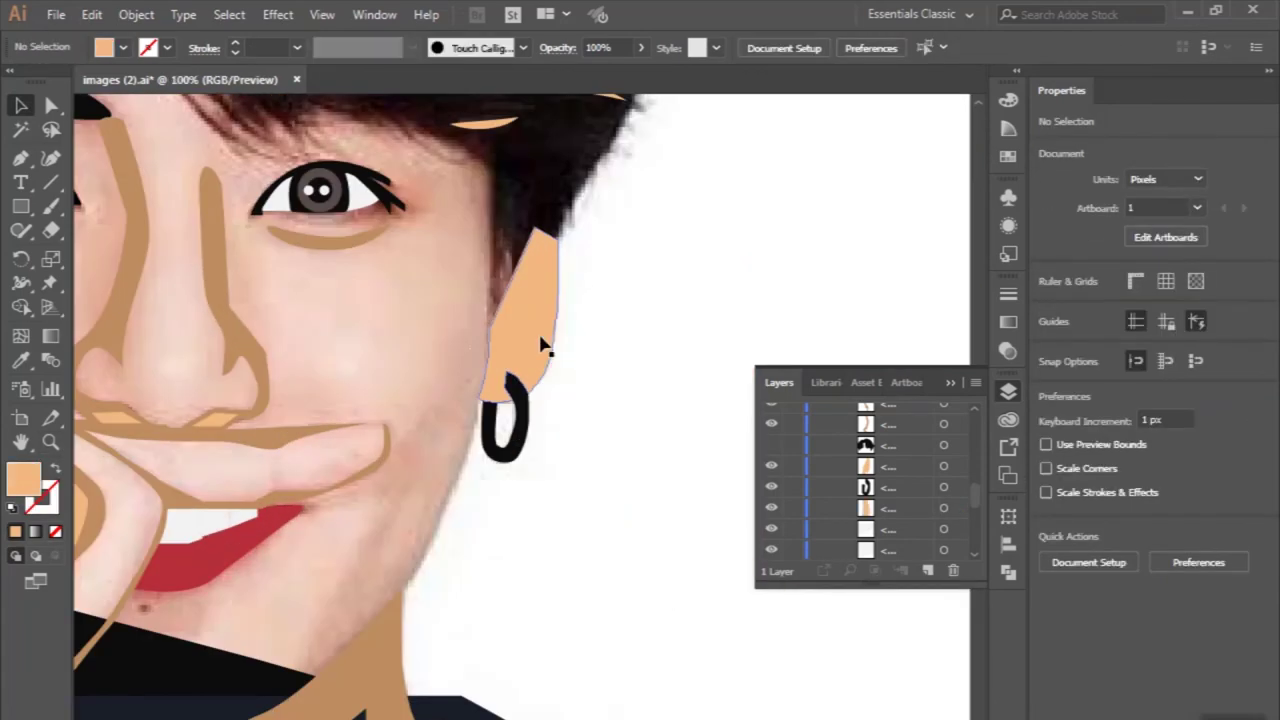
Trace a closed ear-rim shape around the right ear with the Pen tool.
{"action": "left_click", "coordinate": [510, 255]}
{"action": "key", "text": "ctrl+plus"}
{"action": "key", "text": "p"}
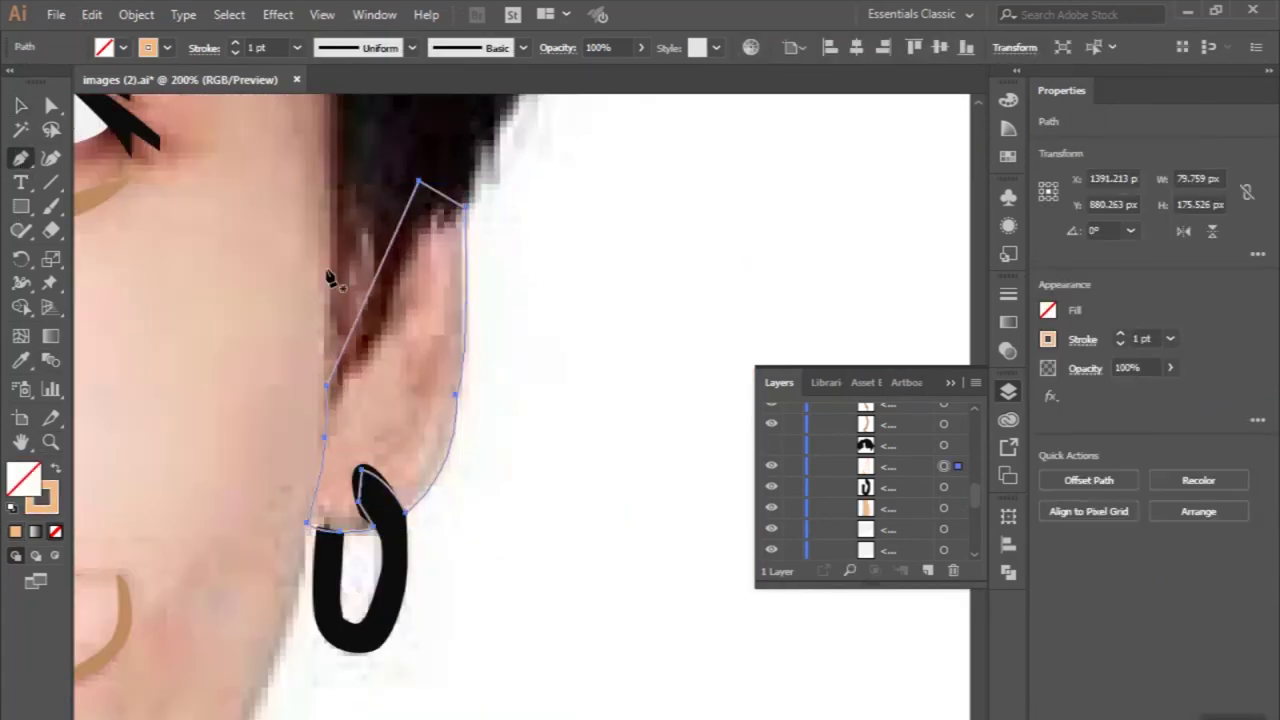
{"action": "left_click_drag", "start_coordinate": [398, 378], "coordinate": [412, 413]}
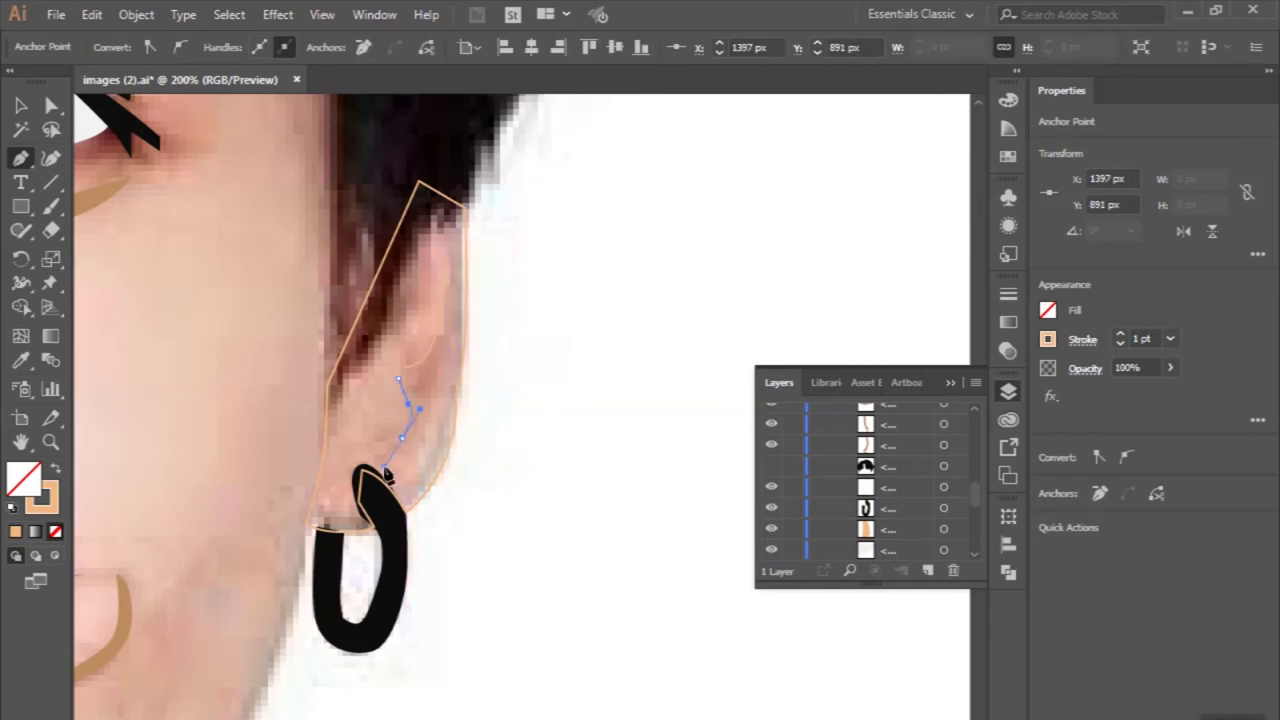
{"action": "key", "text": "ctrl+plus"}
{"action": "left_click_drag", "start_coordinate": [436, 492], "coordinate": [420, 522]}
{"action": "left_click_drag", "start_coordinate": [365, 578], "coordinate": [320, 590]}
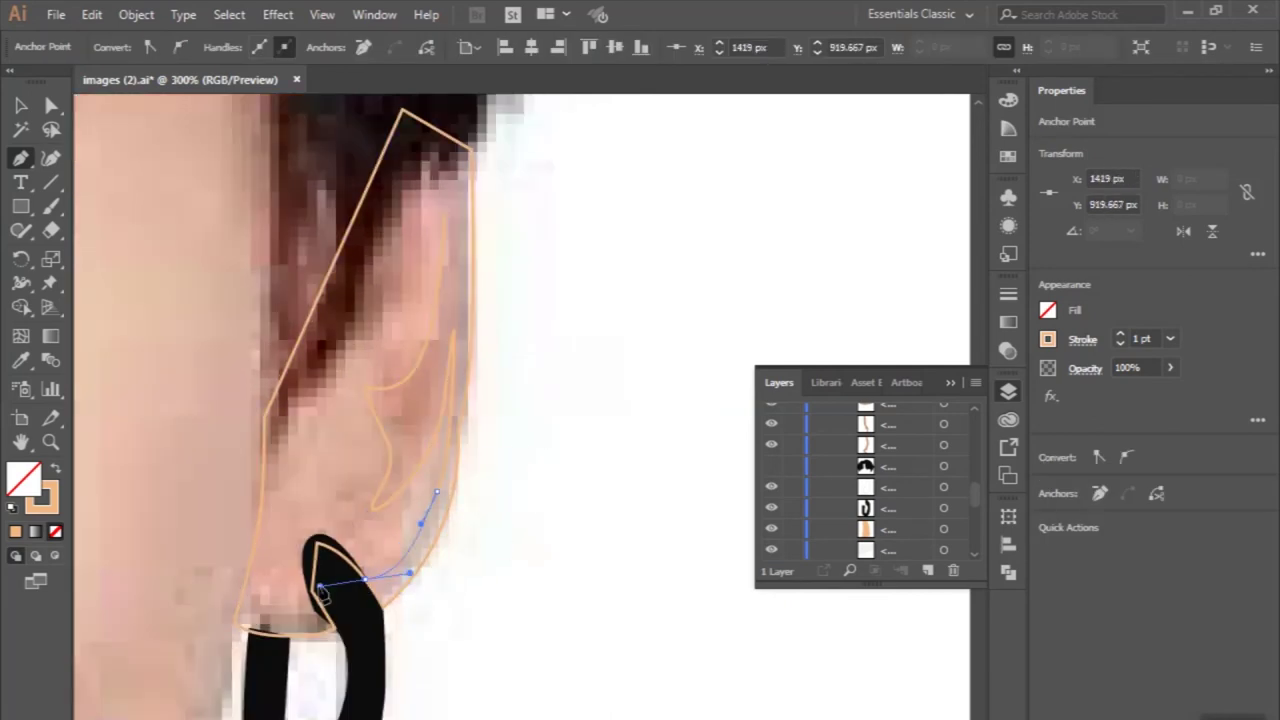
{"action": "left_click_drag", "start_coordinate": [230, 600], "coordinate": [250, 555]}
{"action": "left_click_drag", "start_coordinate": [428, 650], "coordinate": [519, 584]}
{"action": "left_click_drag", "start_coordinate": [538, 415], "coordinate": [540, 335]}
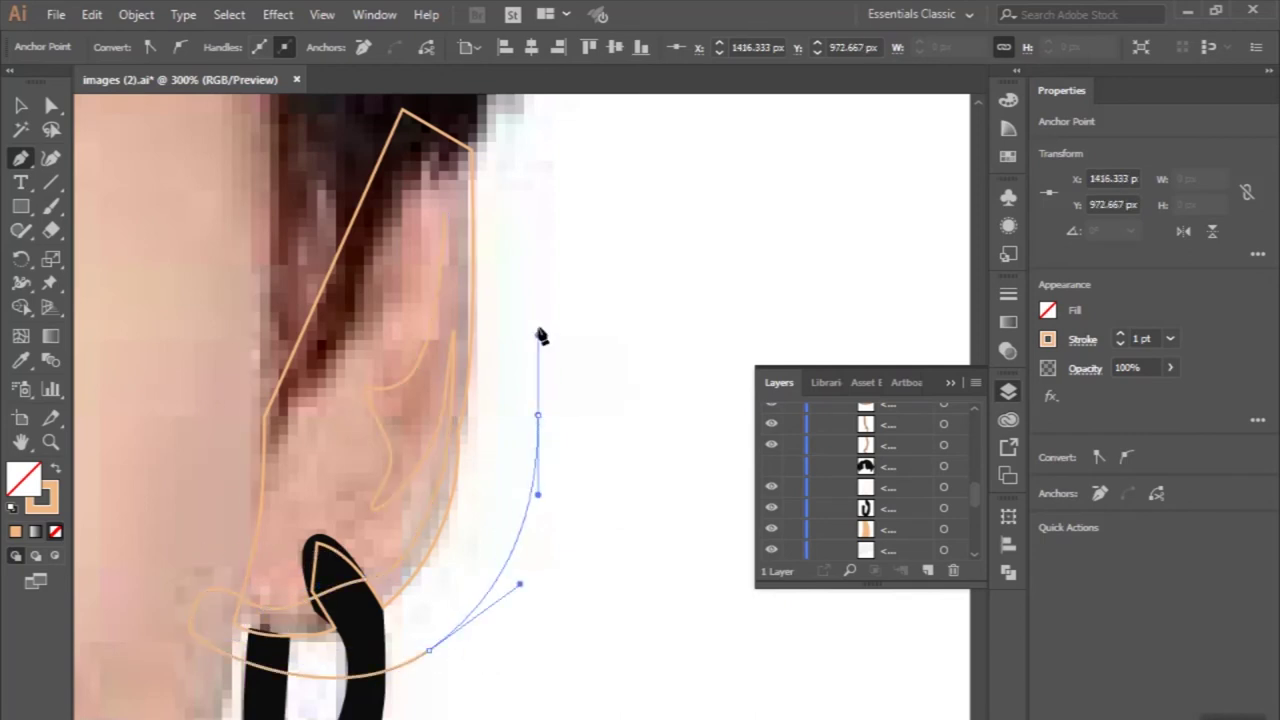
{"action": "left_click_drag", "start_coordinate": [480, 163], "coordinate": [449, 220]}
Give the new ear shape a tan fill, arrange it behind the ear, and deselect.
{"action": "key", "text": "ctrl+minus"}
{"action": "key", "text": "shift+x"}
{"action": "left_click", "coordinate": [20, 105]}
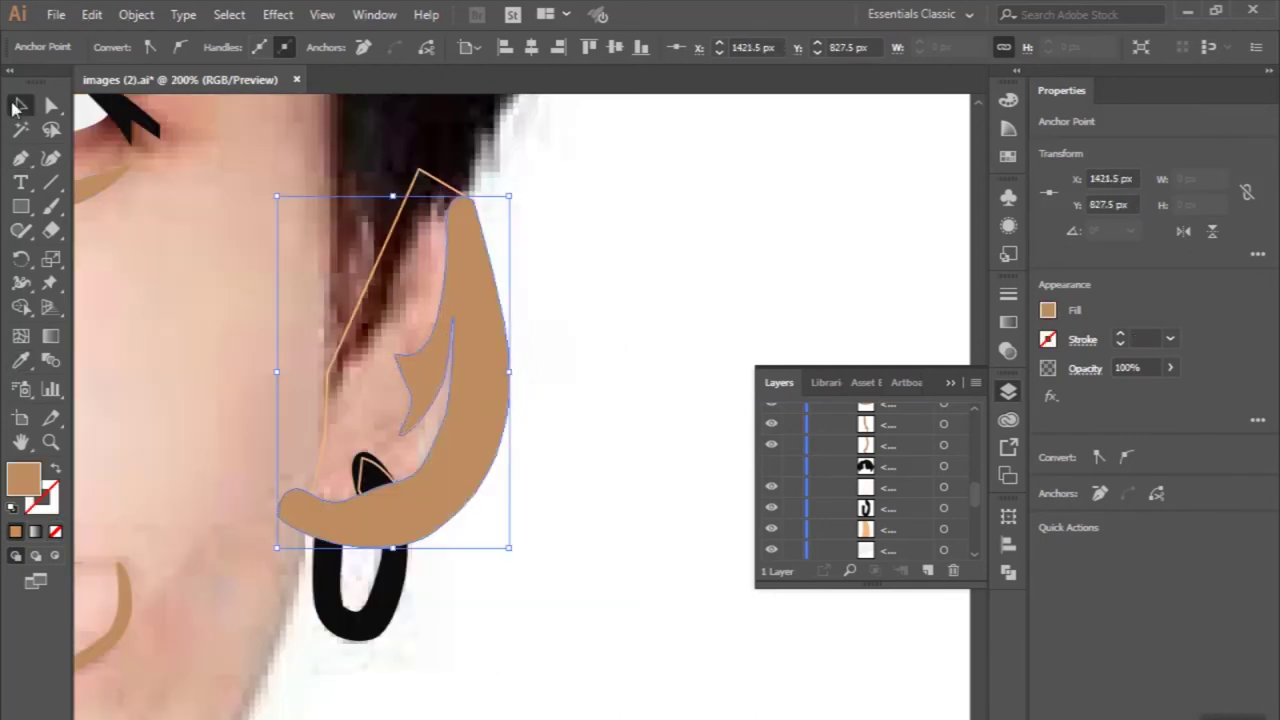
{"action": "key", "text": "ctrl+z"}
{"action": "key", "text": "ctrl+z"}
{"action": "key", "text": "ctrl+minus"}
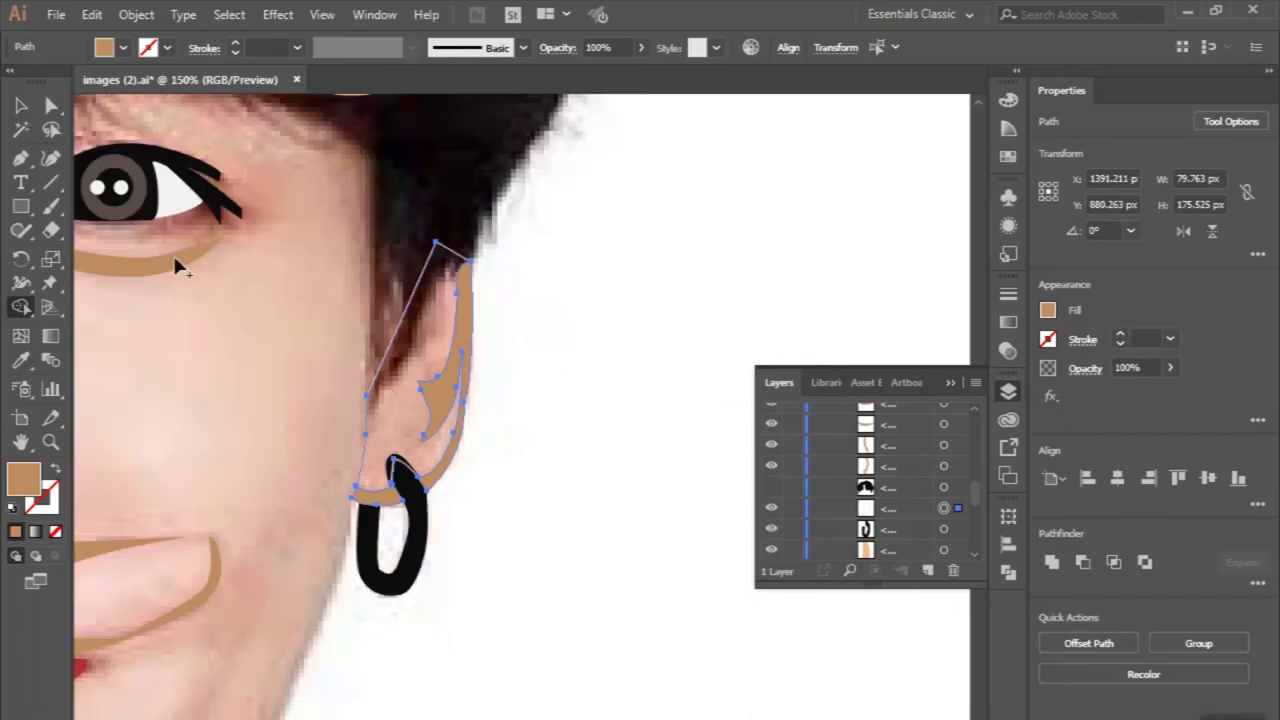
{"action": "key", "text": "ctrl+z"}
{"action": "key", "text": "ctrl+shift+z"}
{"action": "key", "text": "ctrl+shift+z"}
{"action": "key", "text": "ctrl+shift+z"}
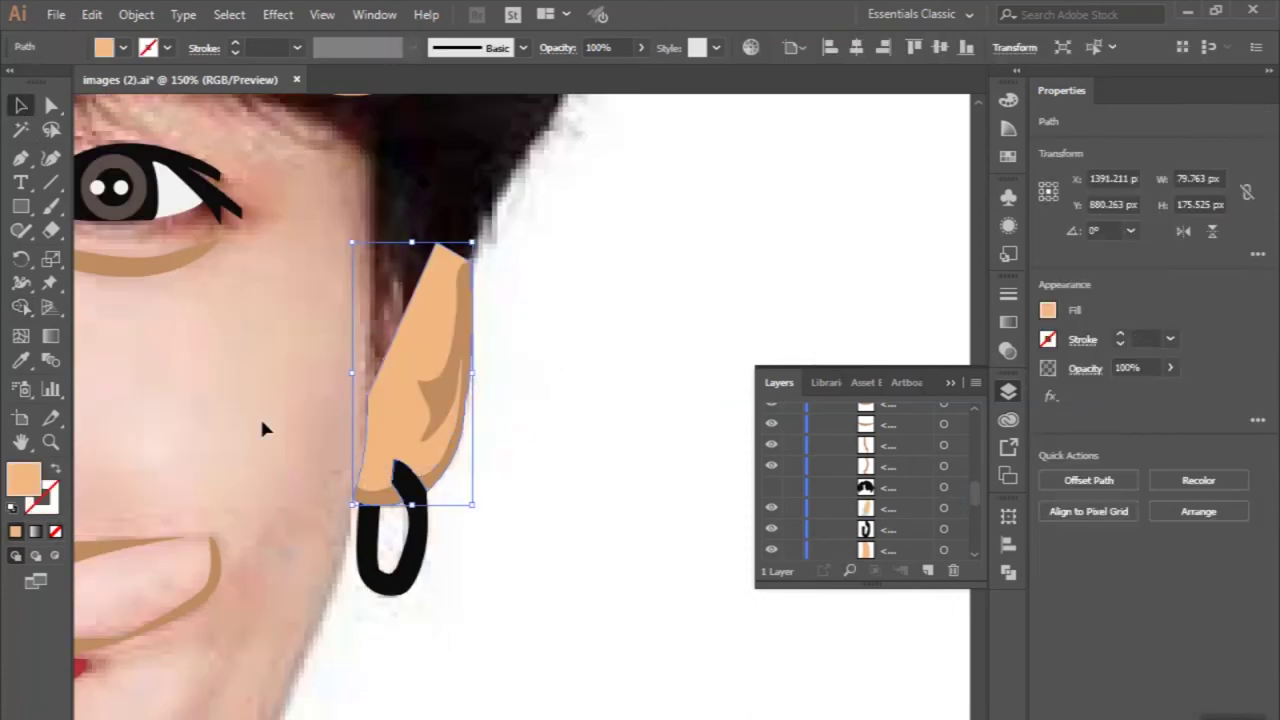
{"action": "key", "text": "ctrl+minus"}
{"action": "key", "text": "ctrl+minus"}
{"action": "key", "text": "ctrl+shift+a"}
{"action": "key", "text": "ctrl+minus"}
{"action": "key", "text": "ctrl+minus"}
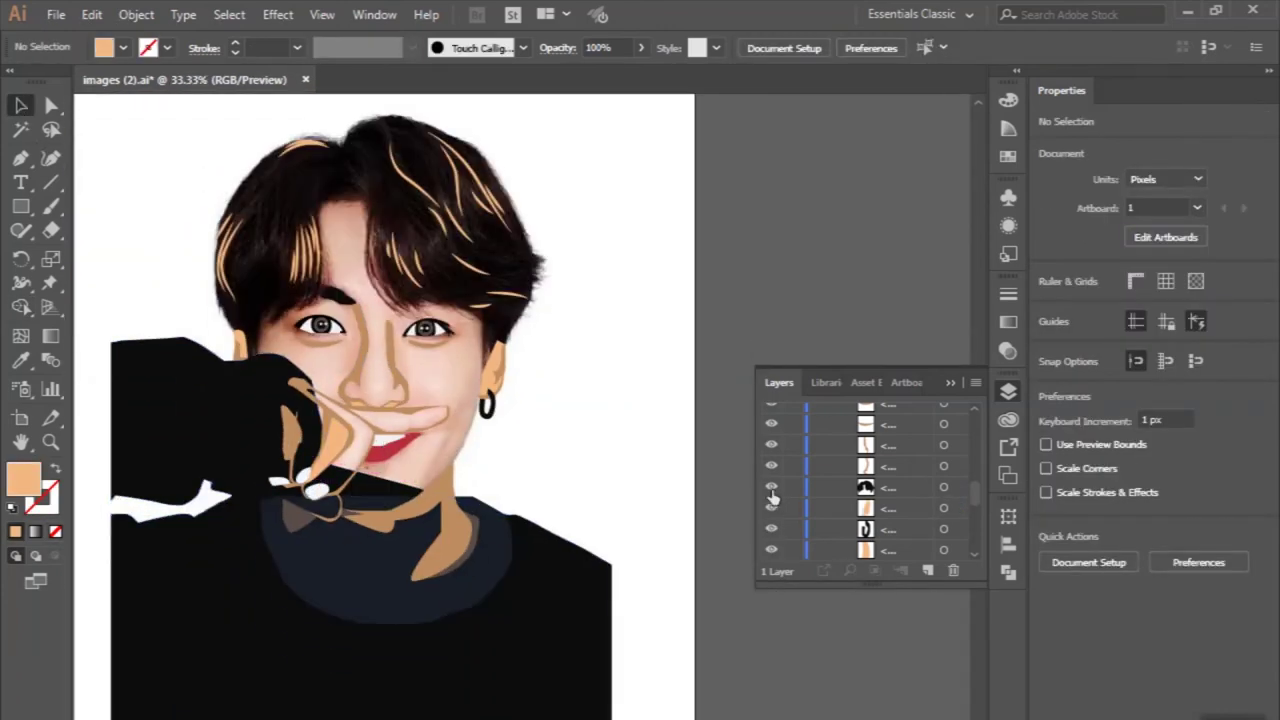
Toggle layer visibility to hide the tan skin layer, then select the white teeth shape.
{"action": "left_click", "coordinate": [771, 490]}
{"action": "scroll", "coordinate": [771, 497], "scroll_direction": "down", "scroll_amount": 2}
{"action": "left_click", "coordinate": [771, 486]}
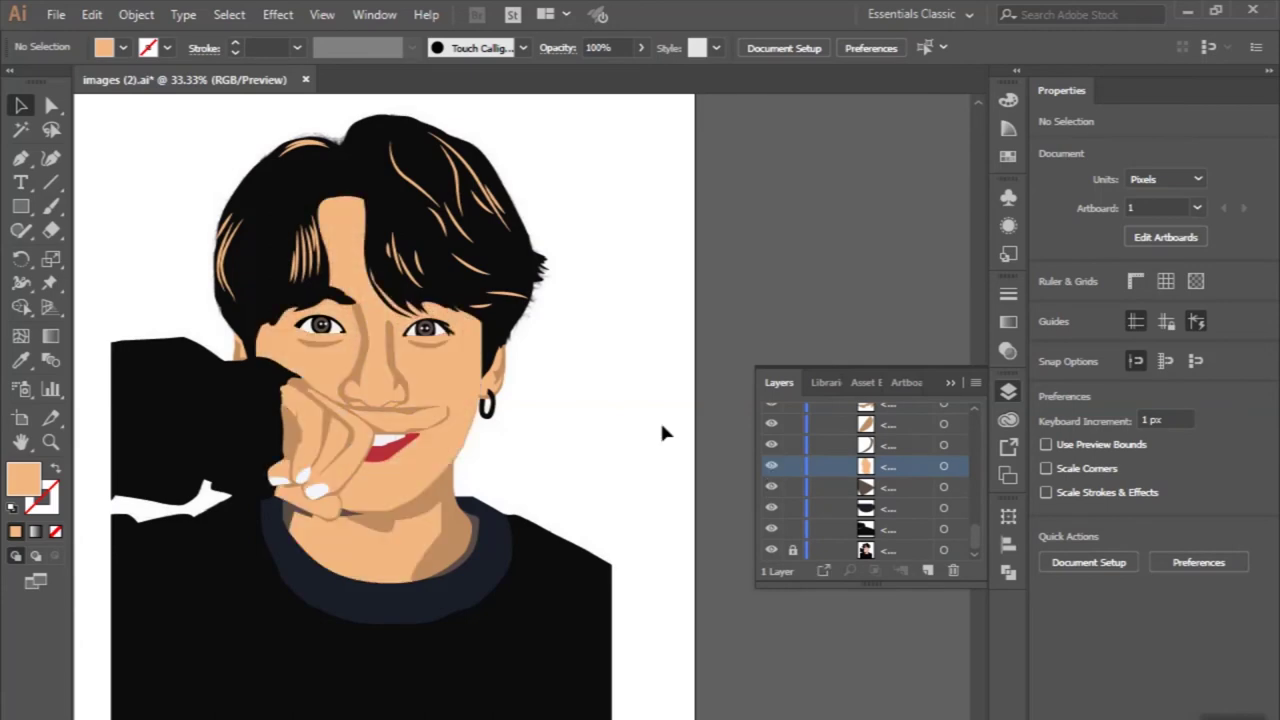
{"action": "scroll", "coordinate": [357, 643], "scroll_direction": "down", "scroll_amount": 1}
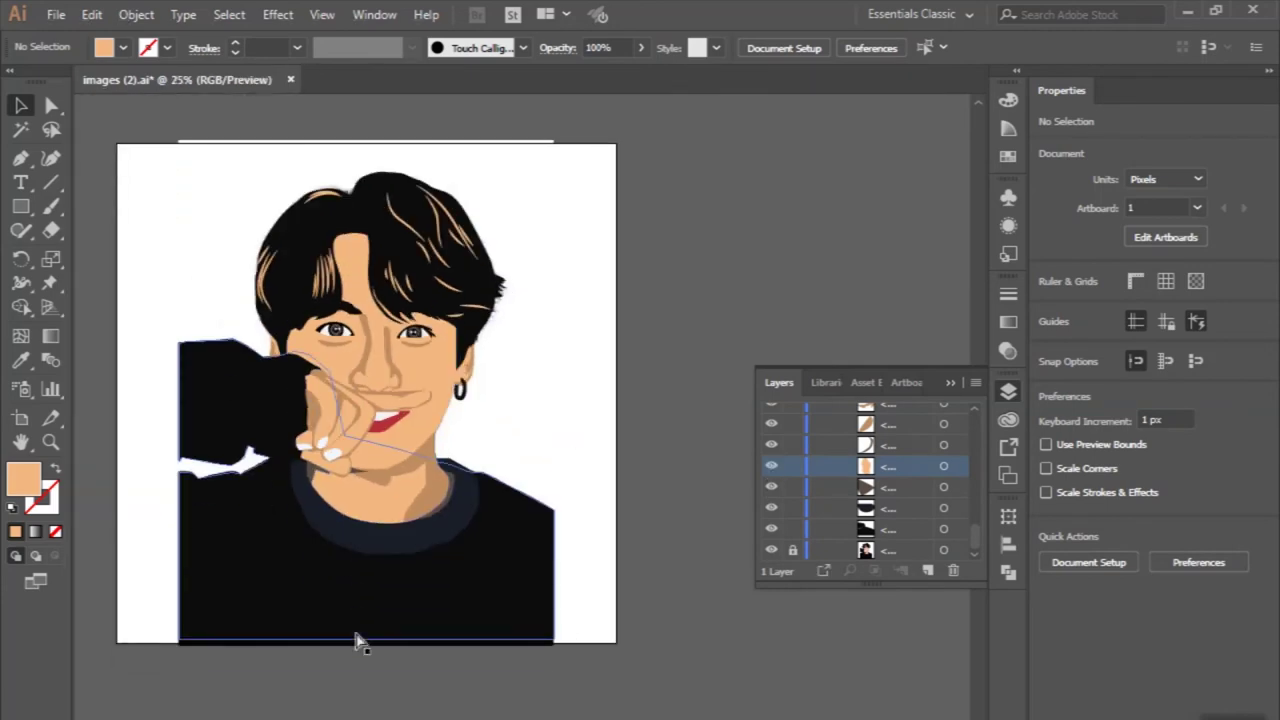
{"action": "scroll", "coordinate": [400, 400], "scroll_direction": "up", "scroll_amount": 2}
{"action": "scroll", "coordinate": [405, 575], "scroll_direction": "down", "scroll_amount": 1}
{"action": "scroll", "coordinate": [420, 500], "scroll_direction": "down", "scroll_amount": 1}
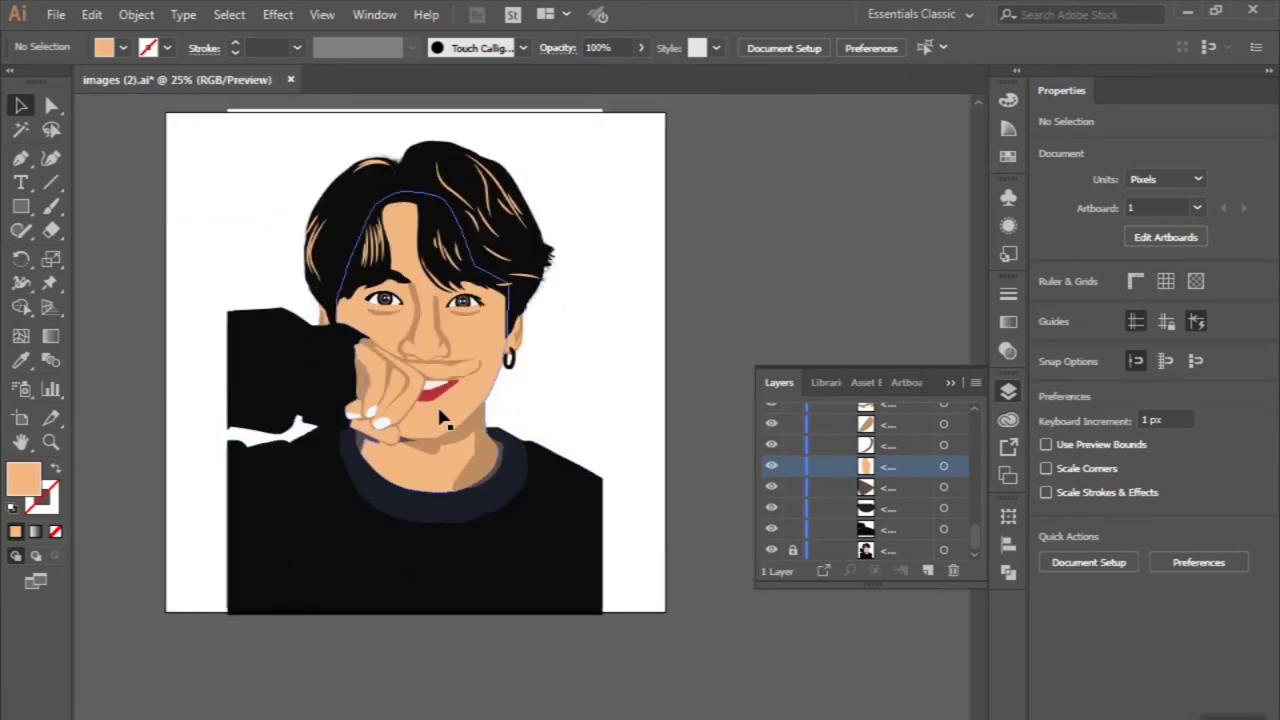
{"action": "scroll", "coordinate": [530, 440], "scroll_direction": "up", "scroll_amount": 3}
{"action": "left_click", "coordinate": [771, 465]}
{"action": "left_click", "coordinate": [440, 402]}
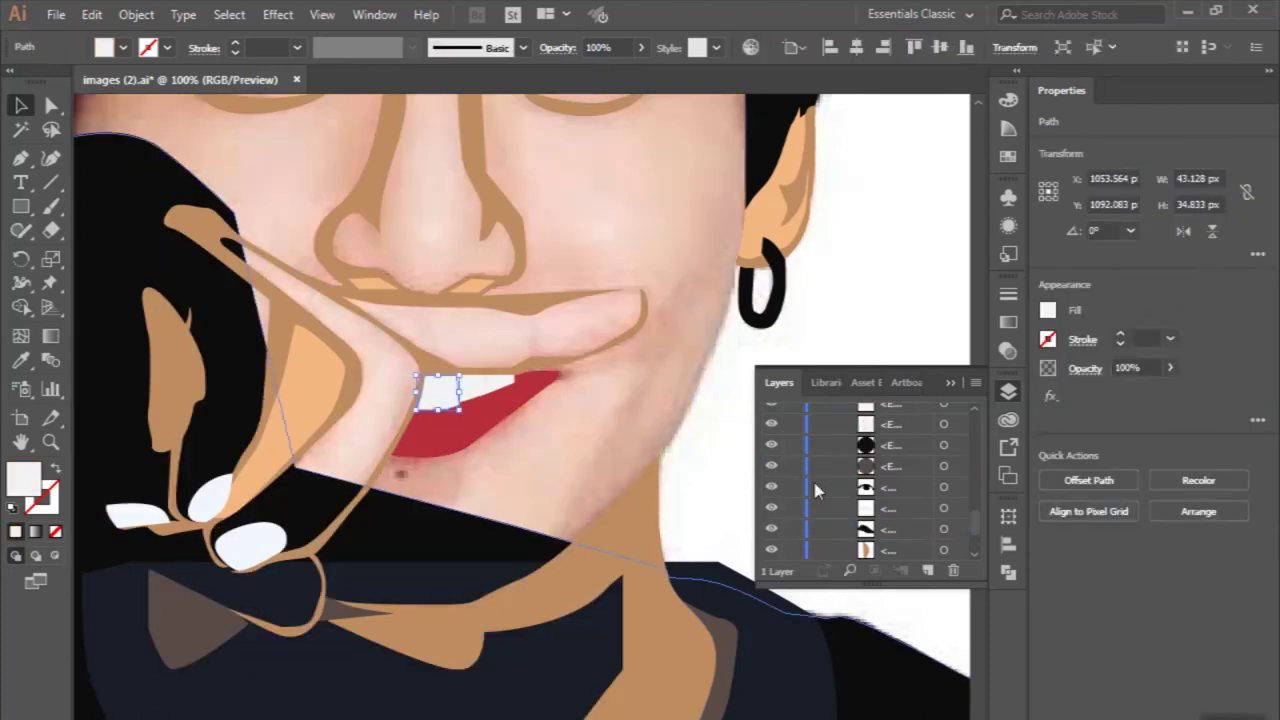
Reselect the teeth shape, swap its fill to an outline, and zoom in close.
{"action": "left_click", "coordinate": [757, 530]}
{"action": "scroll", "coordinate": [470, 400], "scroll_direction": "up", "scroll_amount": 1}
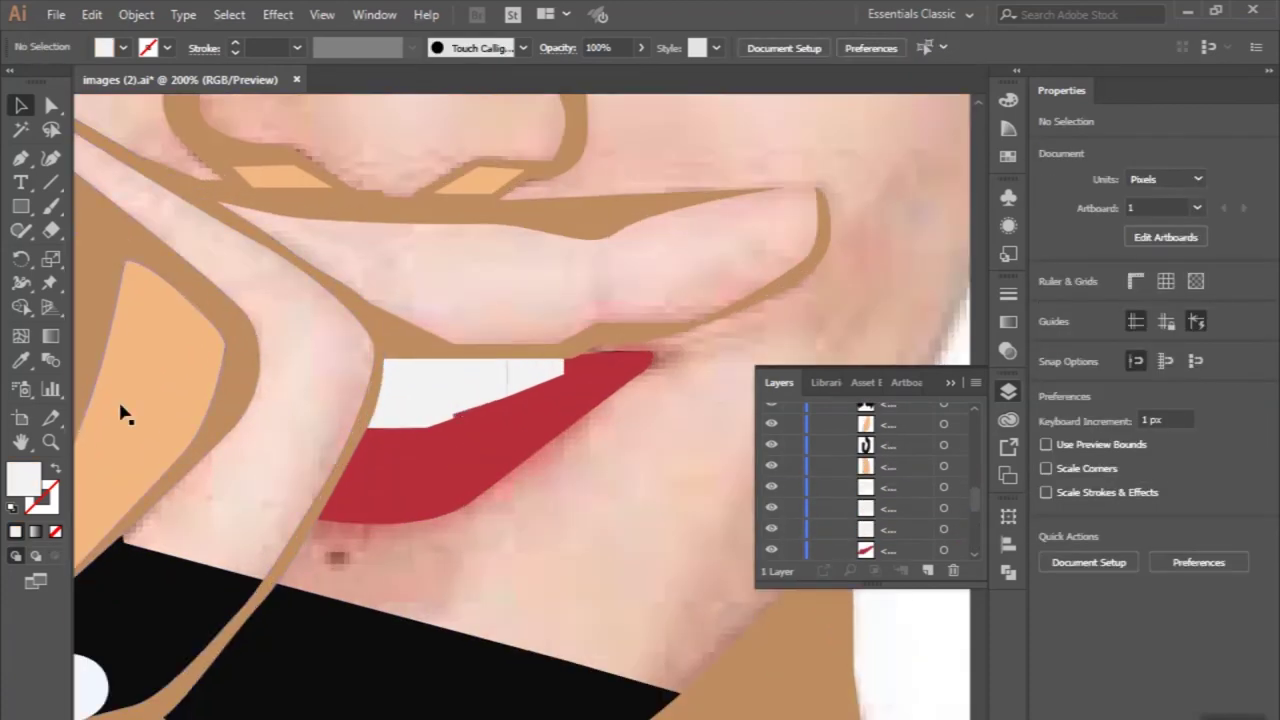
{"action": "left_click", "coordinate": [410, 390]}
{"action": "key", "text": "shift+x"}
{"action": "key", "text": "ctrl+plus"}
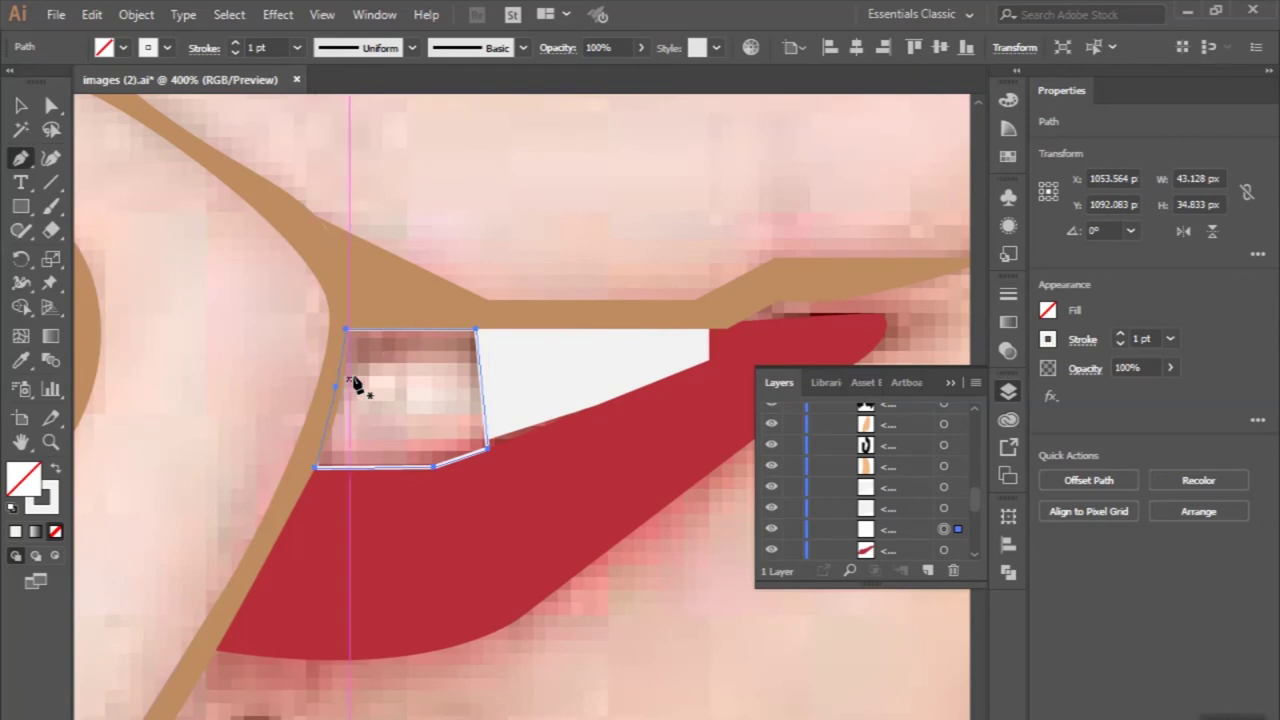
Trace the first tooth with the Pen and fill it with the teeth's white.
{"action": "left_click", "coordinate": [355, 376]}
{"action": "left_click_drag", "start_coordinate": [395, 376], "coordinate": [396, 405]}
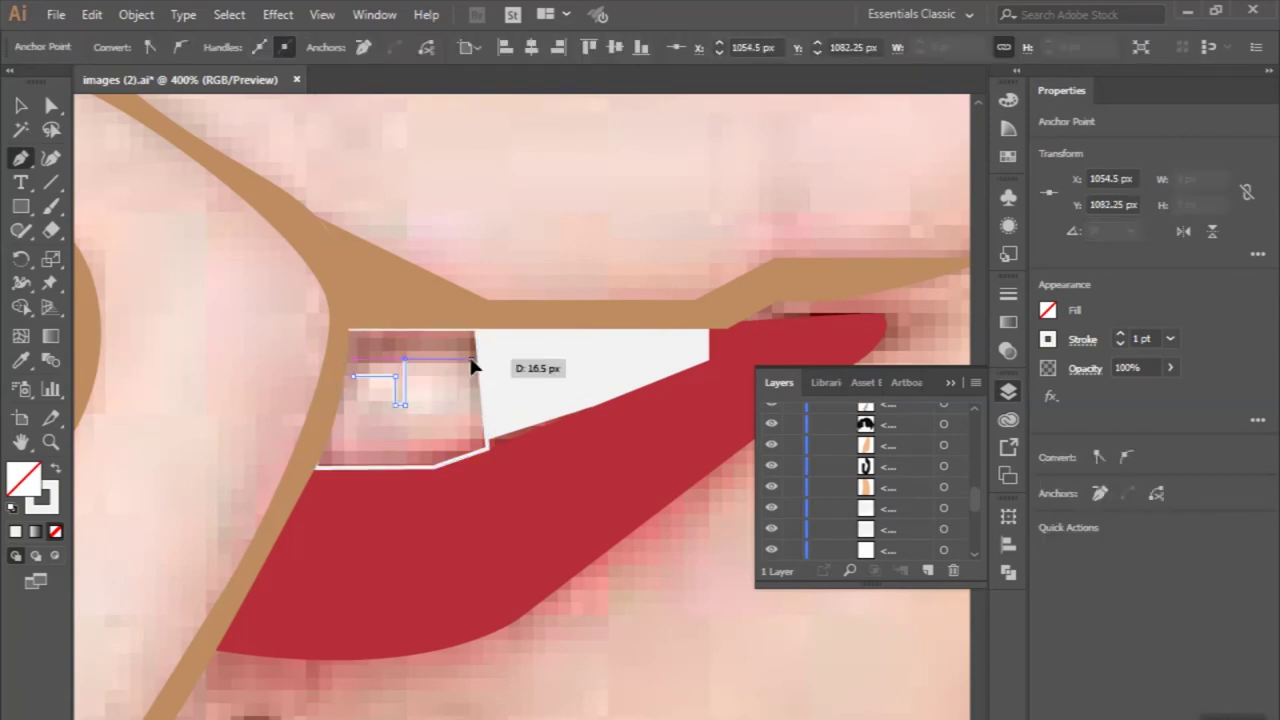
{"action": "left_click", "coordinate": [471, 441]}
{"action": "left_click", "coordinate": [289, 444]}
{"action": "left_click", "coordinate": [341, 458]}
{"action": "left_click", "coordinate": [545, 390]}
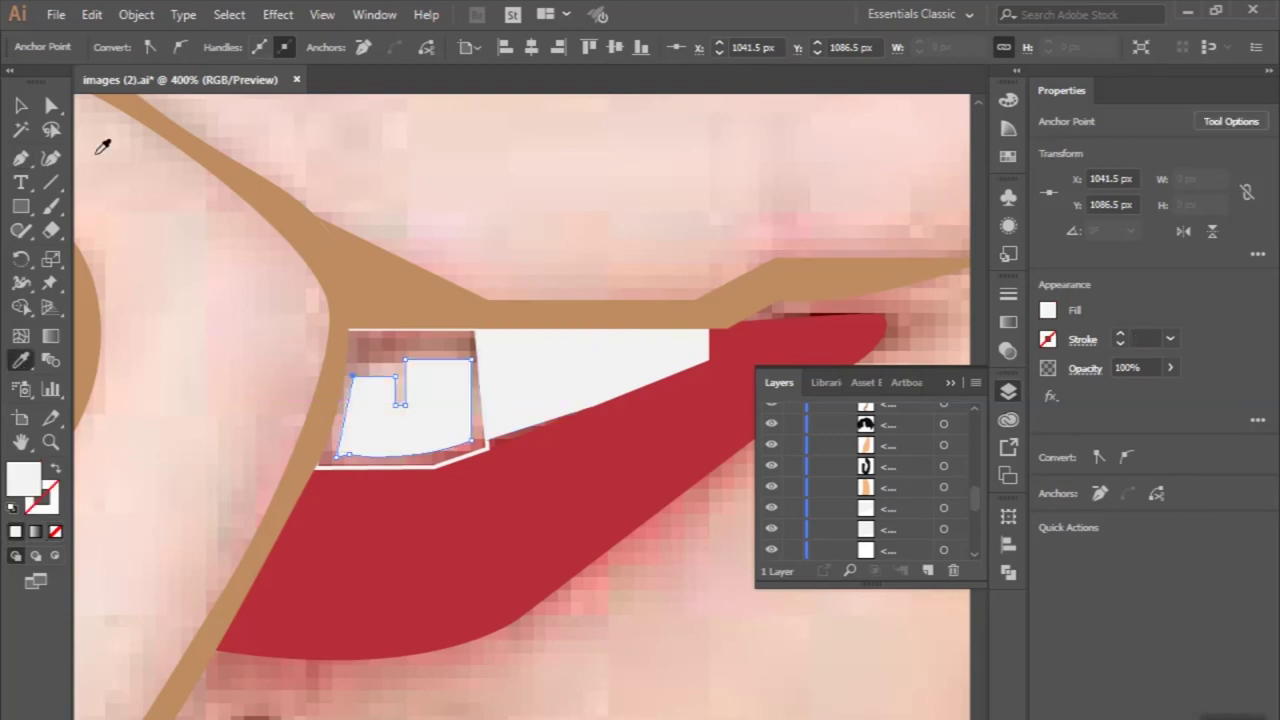
Set the first tooth's fill to pure white #ffffff.
{"action": "left_click", "coordinate": [365, 470]}
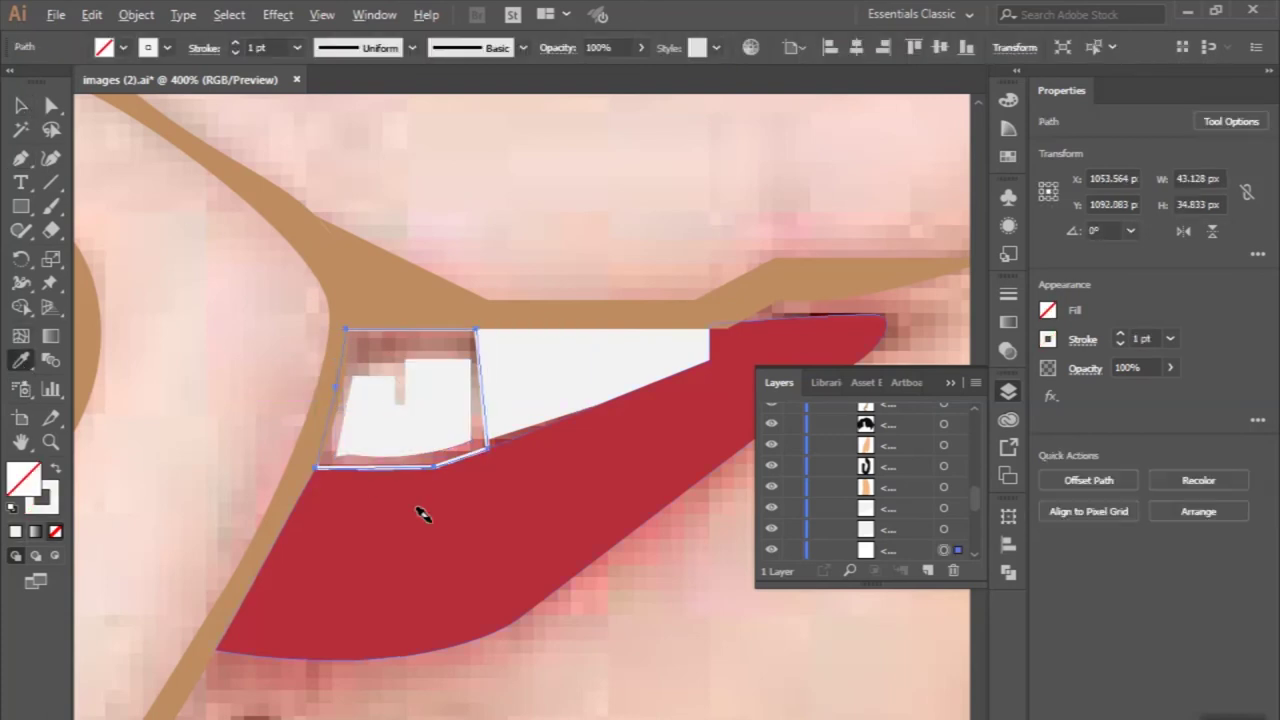
{"action": "scroll", "coordinate": [422, 513], "scroll_direction": "down", "scroll_amount": 3}
{"action": "left_click", "coordinate": [134, 389]}
{"action": "scroll", "coordinate": [614, 586], "scroll_direction": "up", "scroll_amount": 3}
{"action": "key", "text": "v"}
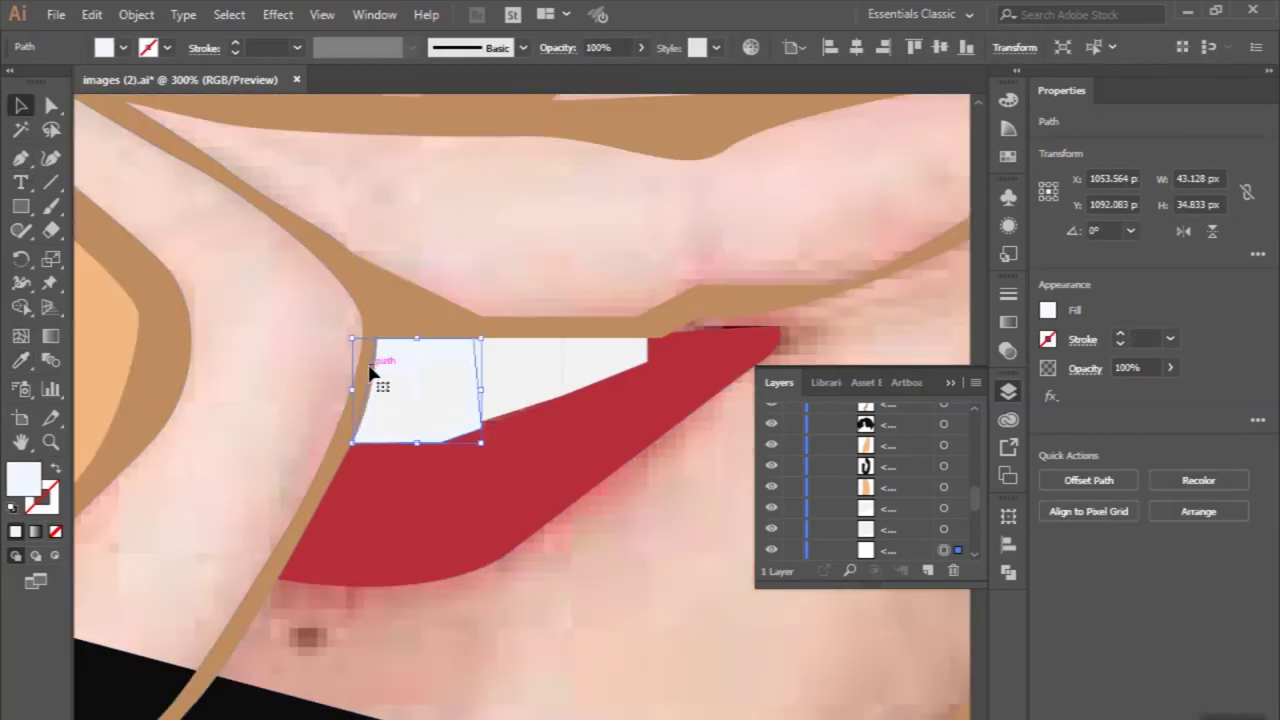
{"action": "double_click", "coordinate": [24, 478]}
{"action": "type", "text": "ffffff"}
{"action": "left_click", "coordinate": [737, 394]}
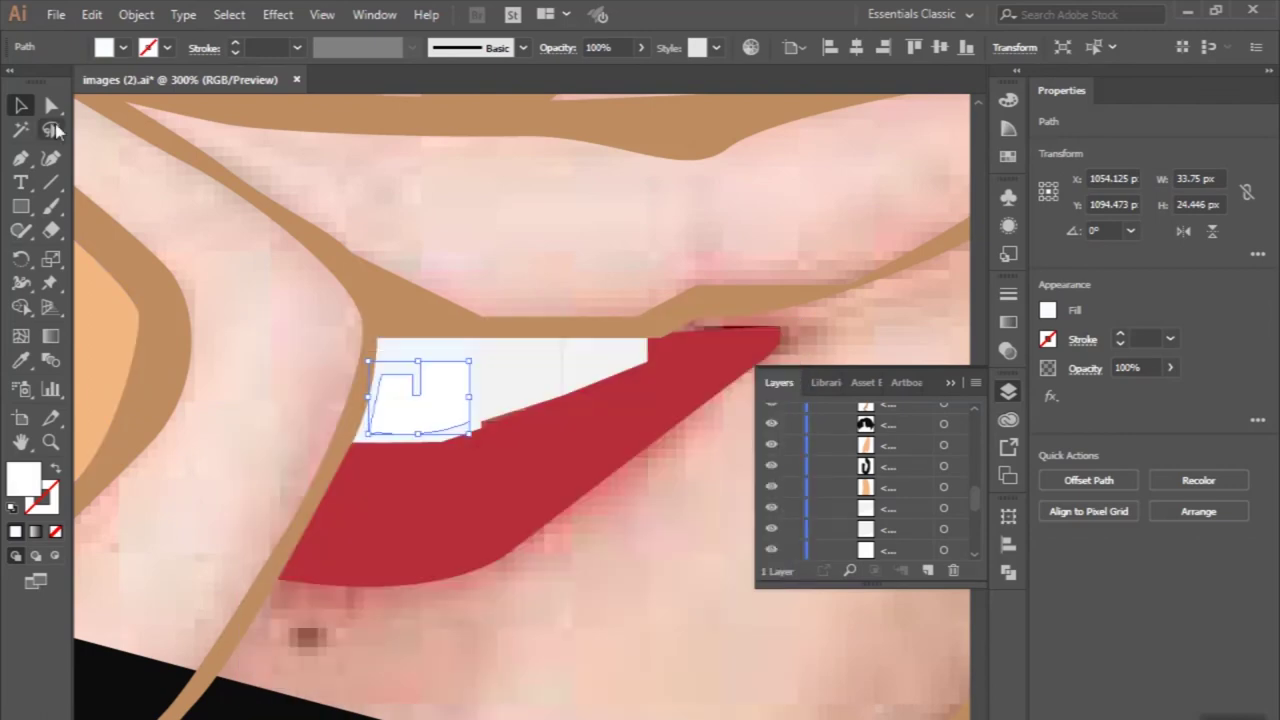
Trace a second tooth over the gap, fill it with sampled white, and fit it in place.
{"action": "left_click", "coordinate": [560, 420]}
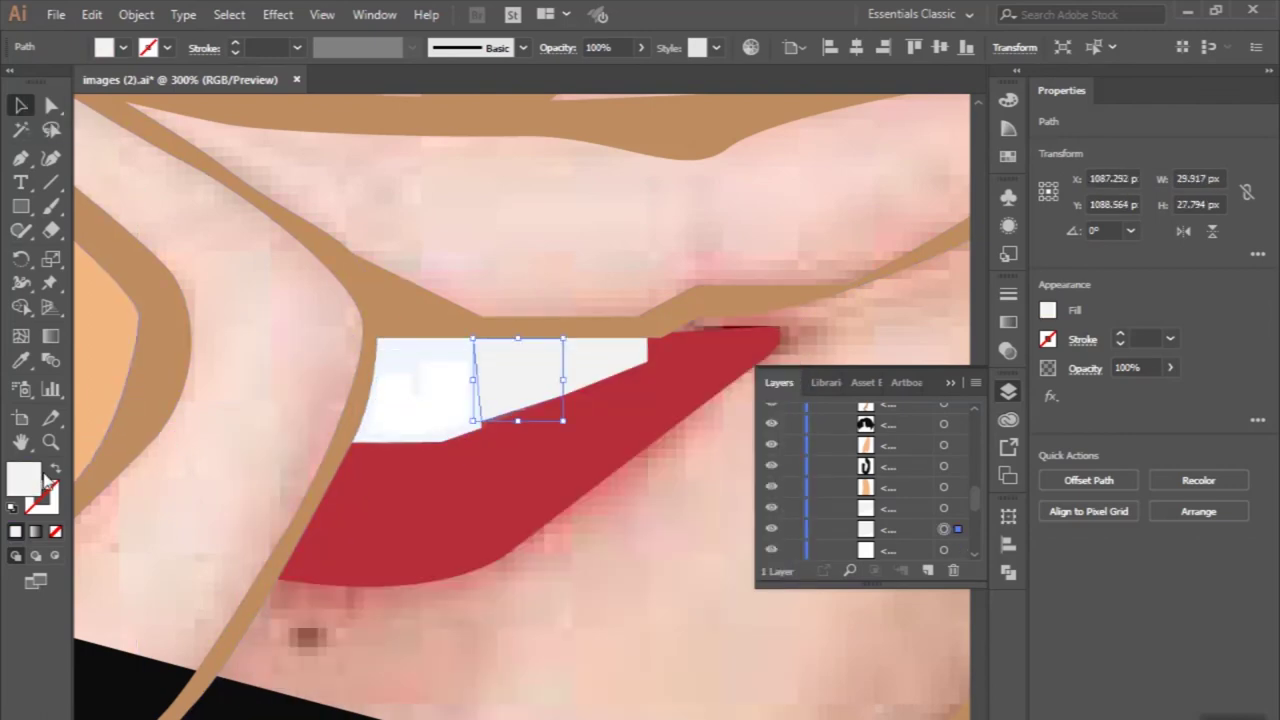
{"action": "key", "text": "shift+x"}
{"action": "scroll", "coordinate": [553, 373], "scroll_direction": "up", "scroll_amount": 1}
{"action": "key", "text": "p"}
{"action": "scroll", "coordinate": [553, 373], "scroll_direction": "up", "scroll_amount": 1}
{"action": "left_click", "coordinate": [437, 424]}
{"action": "left_click", "coordinate": [440, 324]}
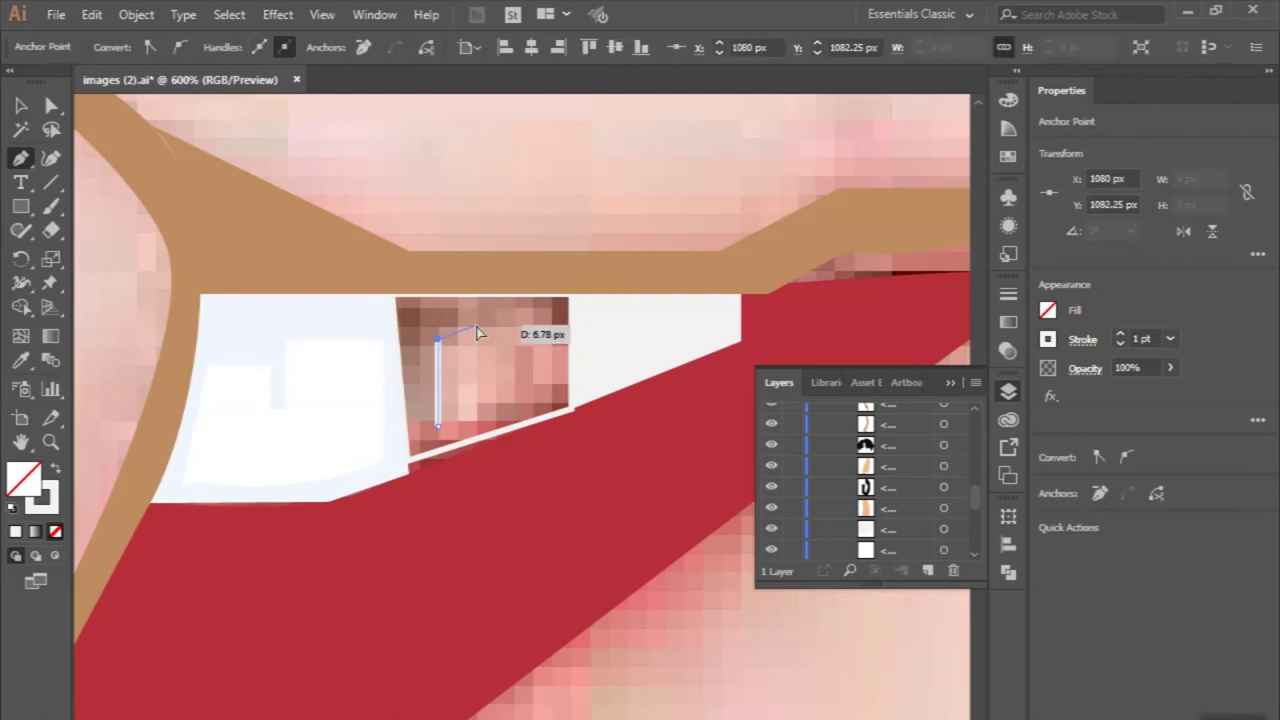
{"action": "left_click", "coordinate": [437, 425]}
{"action": "scroll", "coordinate": [440, 423], "scroll_direction": "down", "scroll_amount": 1}
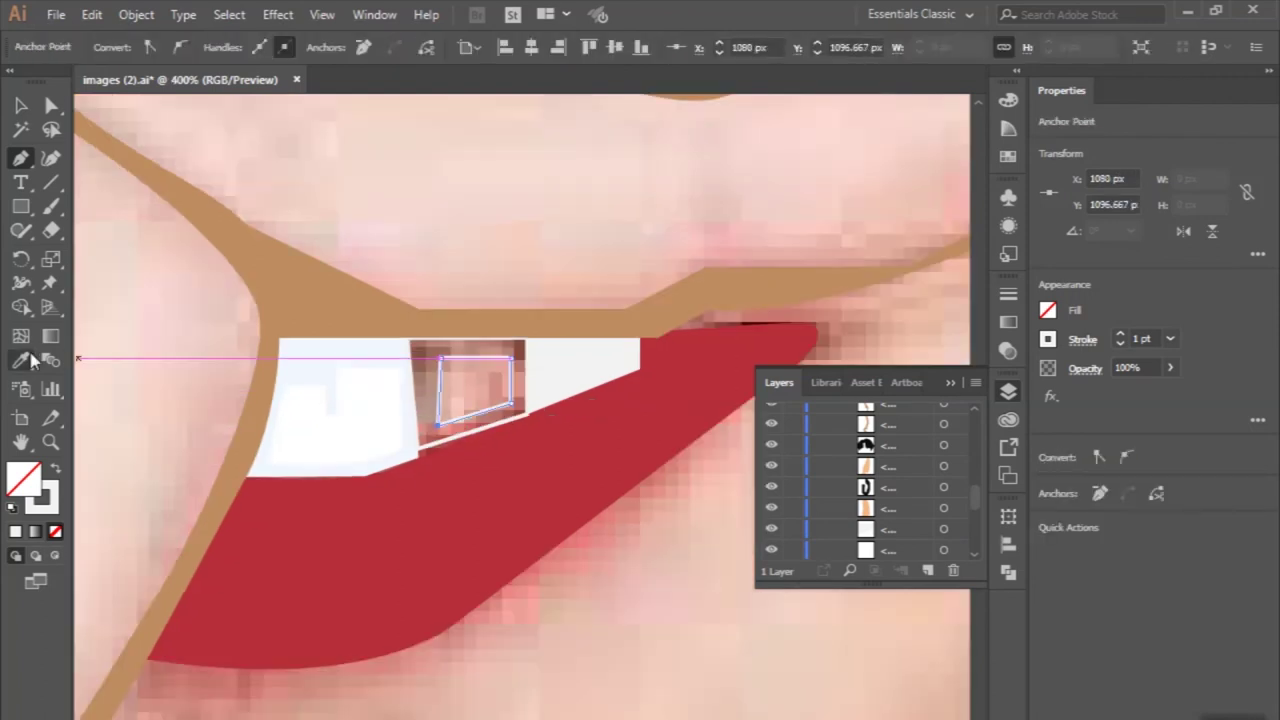
{"action": "left_click", "coordinate": [299, 389]}
{"action": "left_click", "coordinate": [22, 107]}
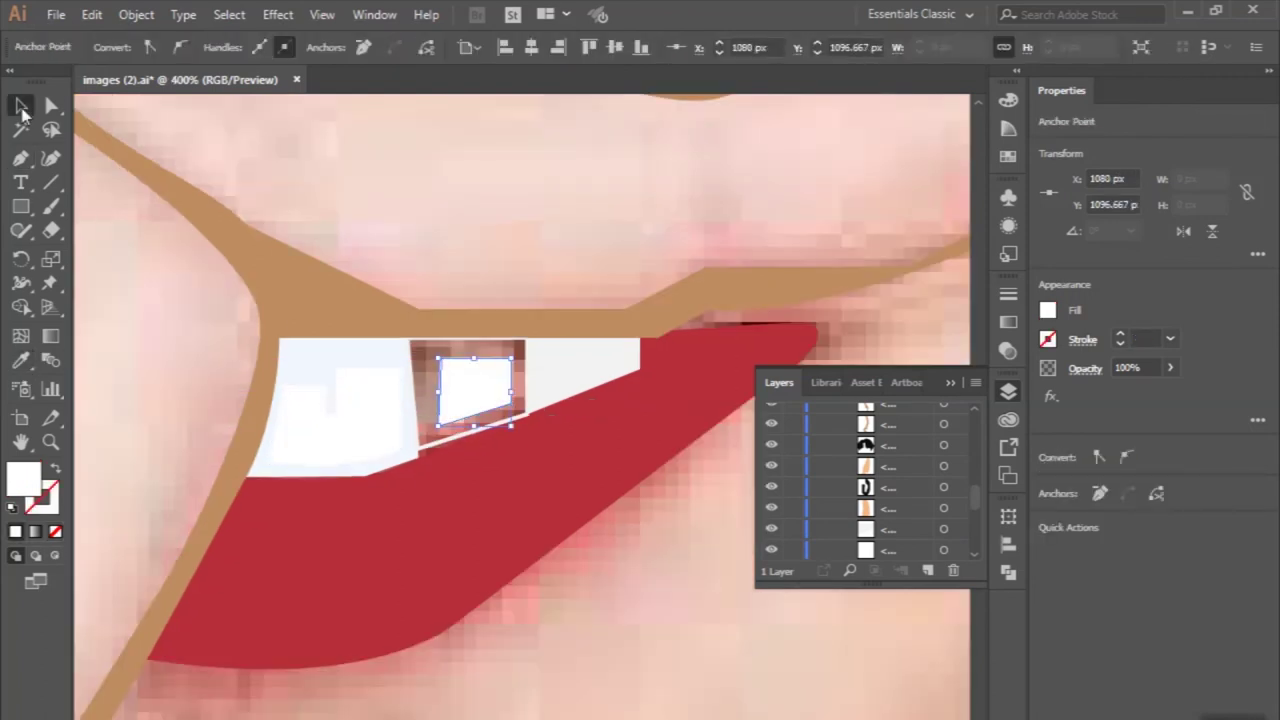
{"action": "left_click", "coordinate": [440, 452]}
Trace a third tooth on the right side and fill it white.
{"action": "scroll", "coordinate": [289, 360], "scroll_direction": "right", "scroll_amount": 3}
{"action": "left_click", "coordinate": [470, 365]}
{"action": "left_click", "coordinate": [57, 472]}
{"action": "key", "text": "p"}
{"action": "scroll", "coordinate": [398, 358], "scroll_direction": "up", "scroll_amount": 1}
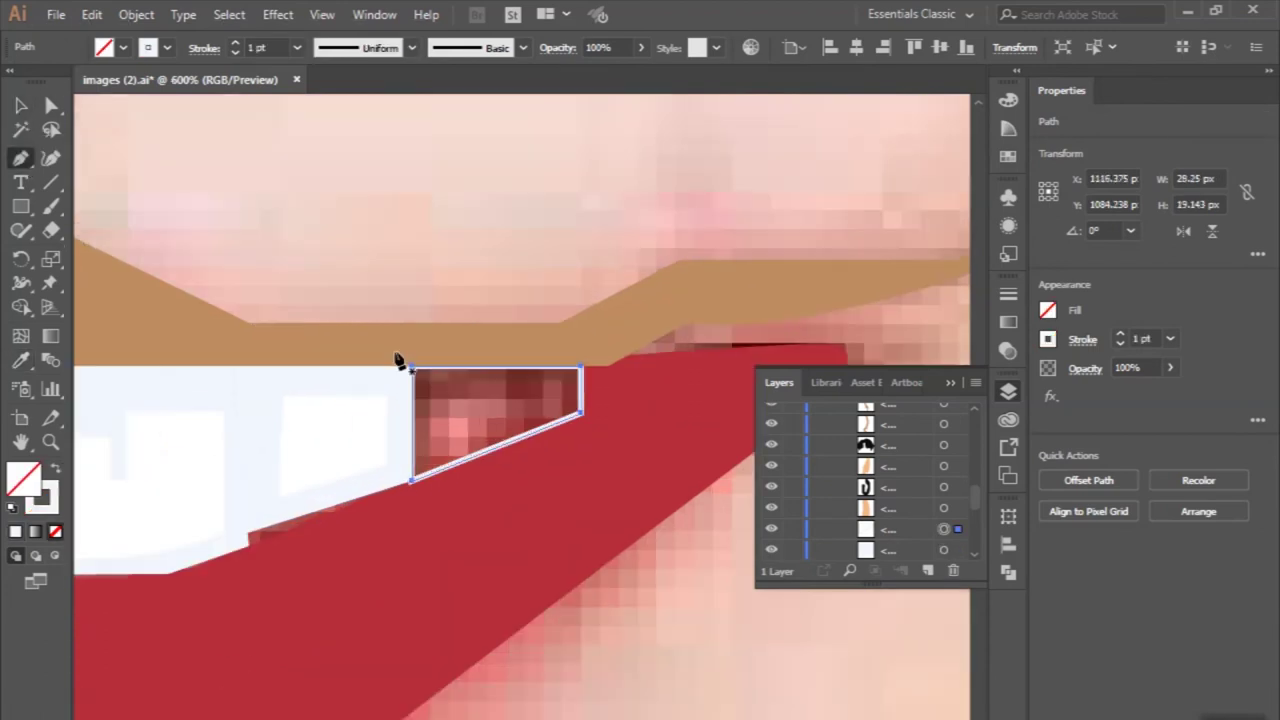
{"action": "left_click_drag", "start_coordinate": [431, 401], "coordinate": [484, 403]}
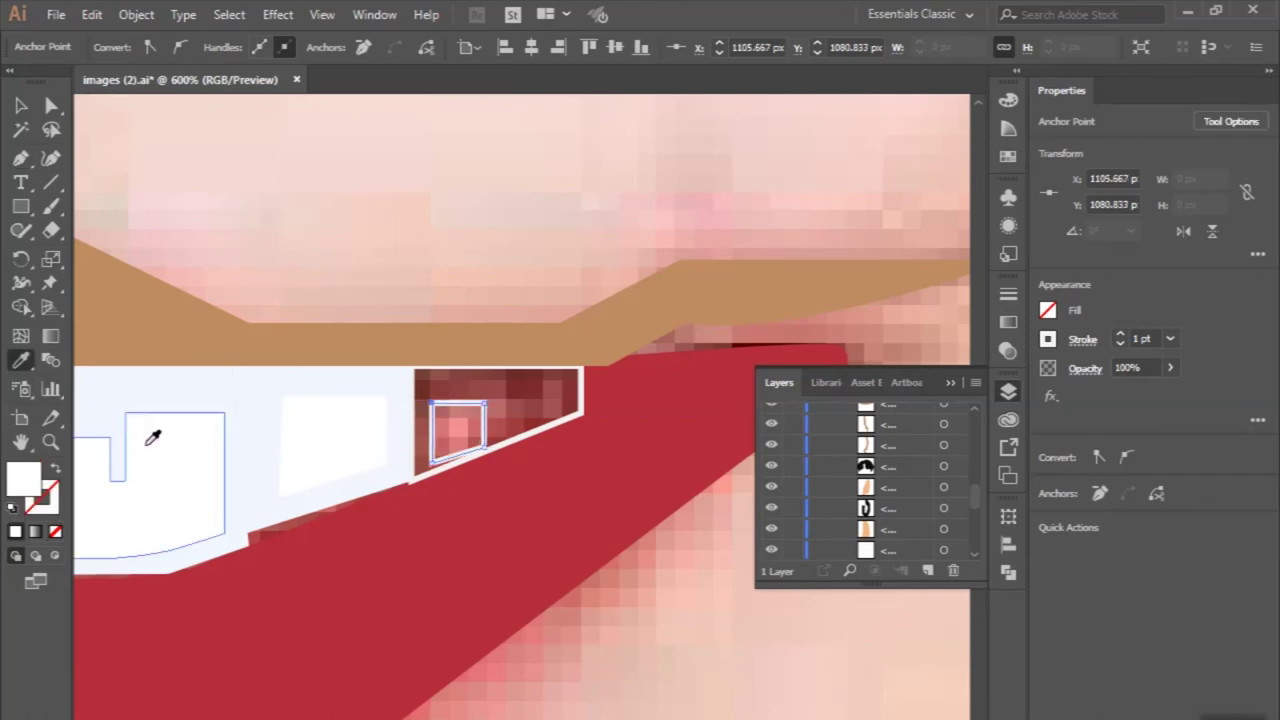
{"action": "key", "text": "shift+x"}
{"action": "left_click", "coordinate": [20, 108]}
Zoom out to the whole face, then select and zoom into the left eye.
{"action": "key", "text": "ctrl+minus"}
{"action": "key", "text": "ctrl+minus"}
{"action": "key", "text": "ctrl+minus"}
{"action": "left_click", "coordinate": [400, 305]}
{"action": "key", "text": "ctrl+minus"}
{"action": "key", "text": "ctrl+minus"}
{"action": "key", "text": "ctrl+minus"}
{"action": "key", "text": "ctrl+minus"}
{"action": "left_click", "coordinate": [238, 244]}
{"action": "key", "text": "ctrl+plus"}
{"action": "key", "text": "ctrl+plus"}
{"action": "key", "text": "ctrl+plus"}
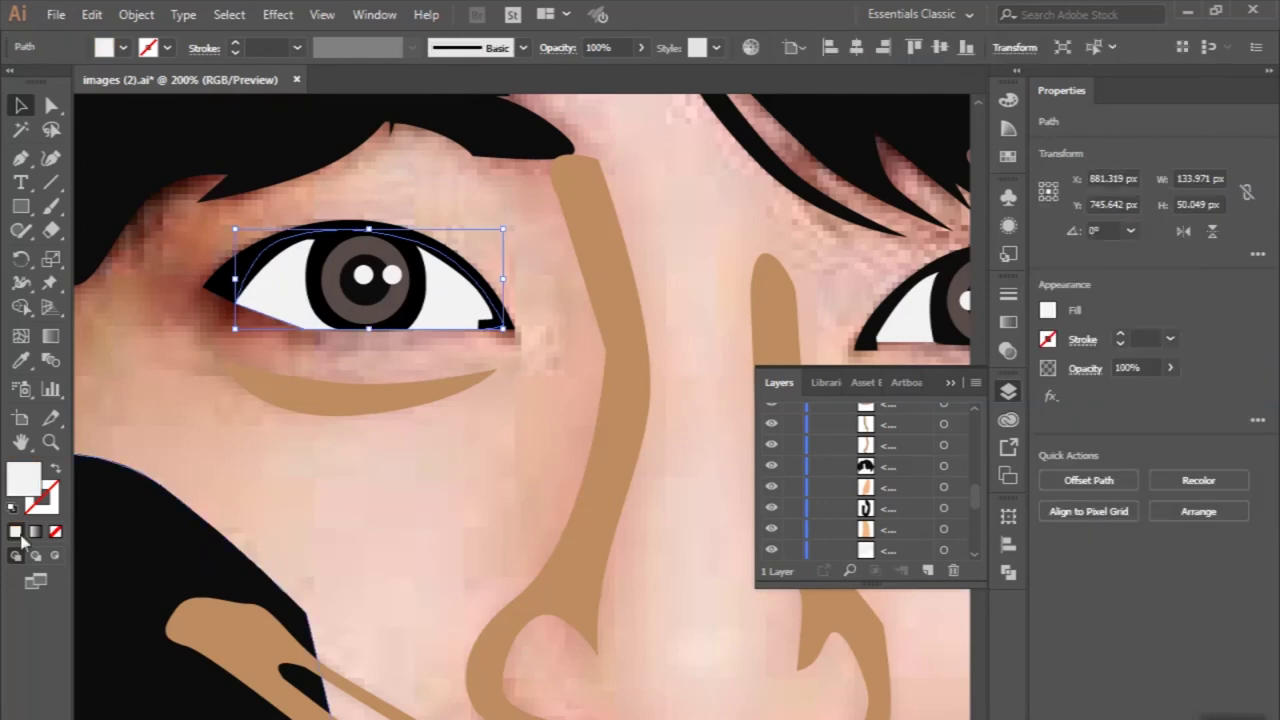
Switch to outline drawing and trace a curved path along the eye's lower and upper lids.
{"action": "left_click", "coordinate": [55, 474]}
{"action": "key", "text": "ctrl+plus"}
{"action": "key", "text": "ctrl+plus"}
{"action": "key", "text": "p"}
{"action": "left_click", "coordinate": [312, 245]}
{"action": "left_click_drag", "start_coordinate": [213, 340], "coordinate": [206, 366]}
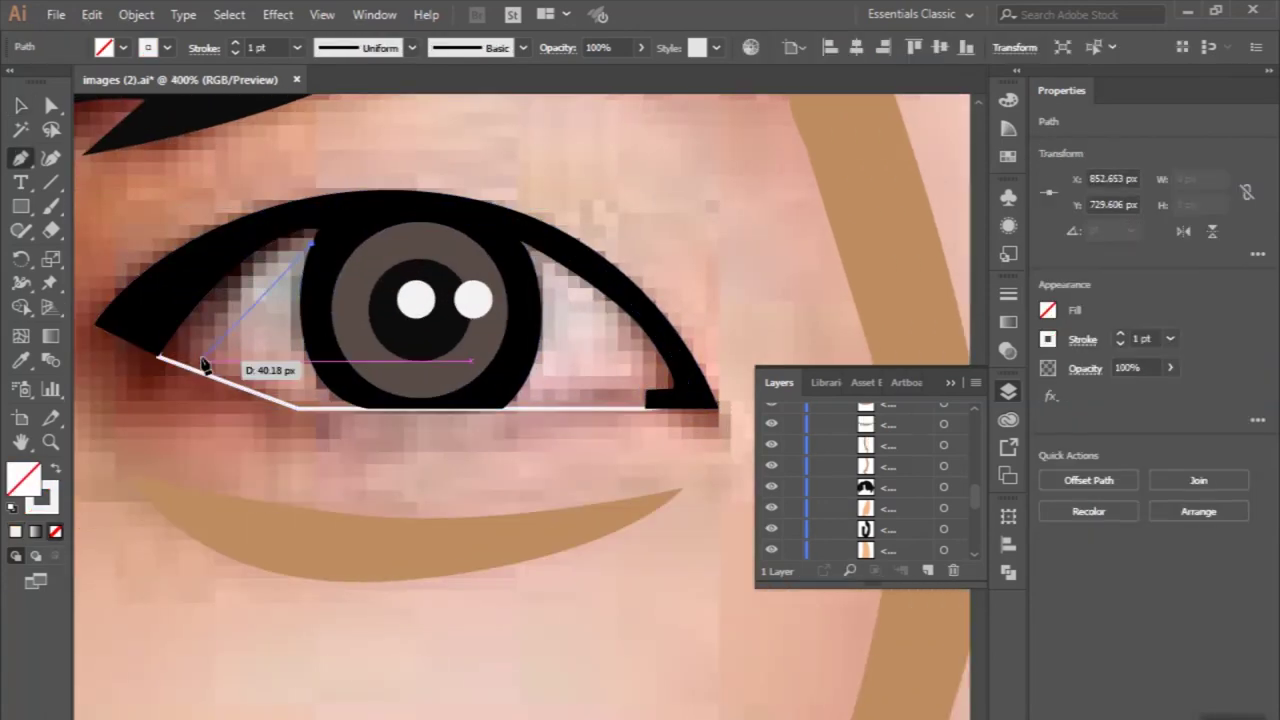
{"action": "left_click_drag", "start_coordinate": [312, 395], "coordinate": [312, 400]}
{"action": "left_click_drag", "start_coordinate": [620, 385], "coordinate": [645, 375]}
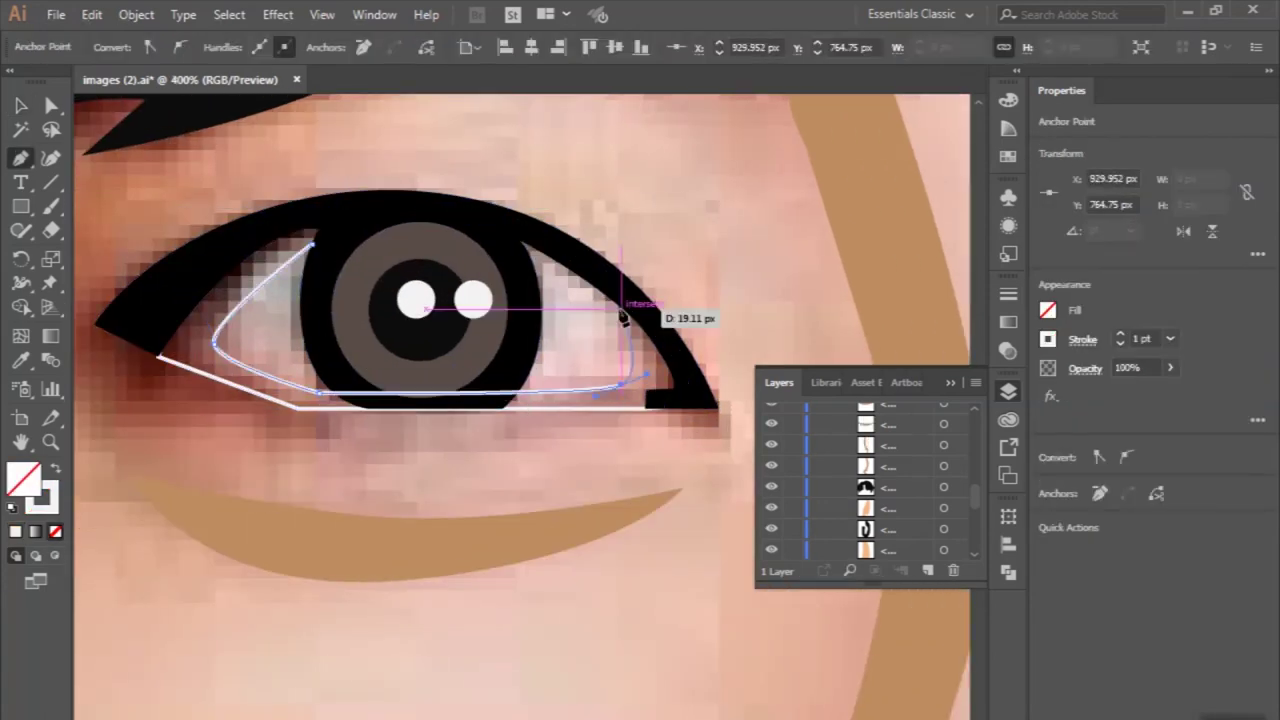
{"action": "left_click_drag", "start_coordinate": [527, 238], "coordinate": [520, 233]}
{"action": "left_click_drag", "start_coordinate": [705, 378], "coordinate": [749, 417]}
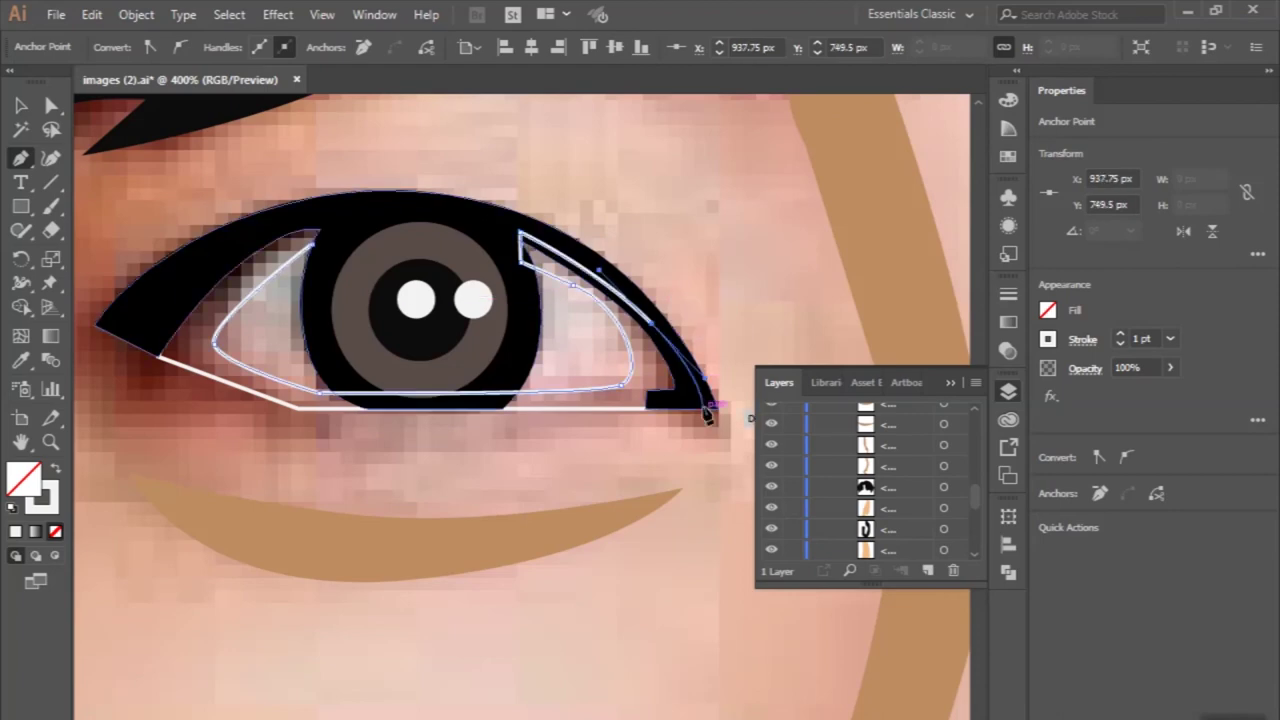
Draw an outer outline around the eye, then undo the stray shape.
{"action": "left_click", "coordinate": [716, 336]}
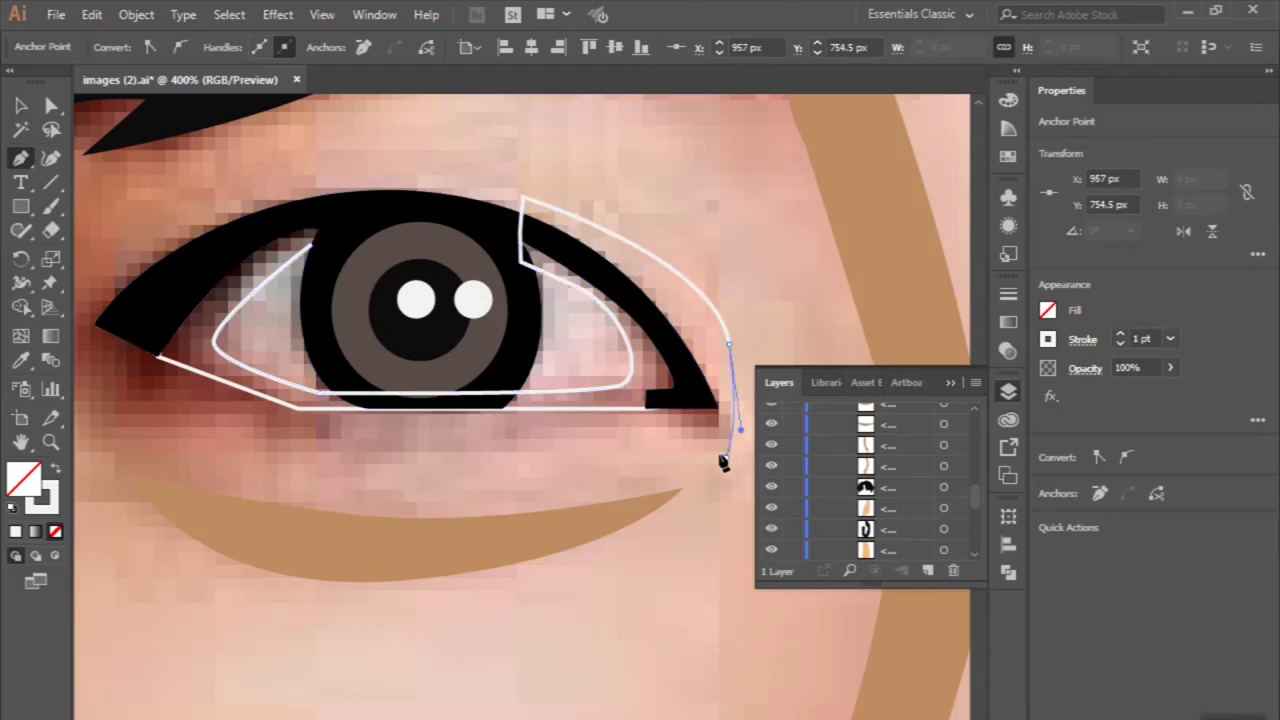
{"action": "left_click", "coordinate": [720, 451]}
{"action": "scroll", "coordinate": [100, 328], "scroll_direction": "left", "scroll_amount": 3}
{"action": "left_click_drag", "start_coordinate": [135, 293], "coordinate": [190, 255]}
{"action": "left_click_drag", "start_coordinate": [434, 182], "coordinate": [415, 243]}
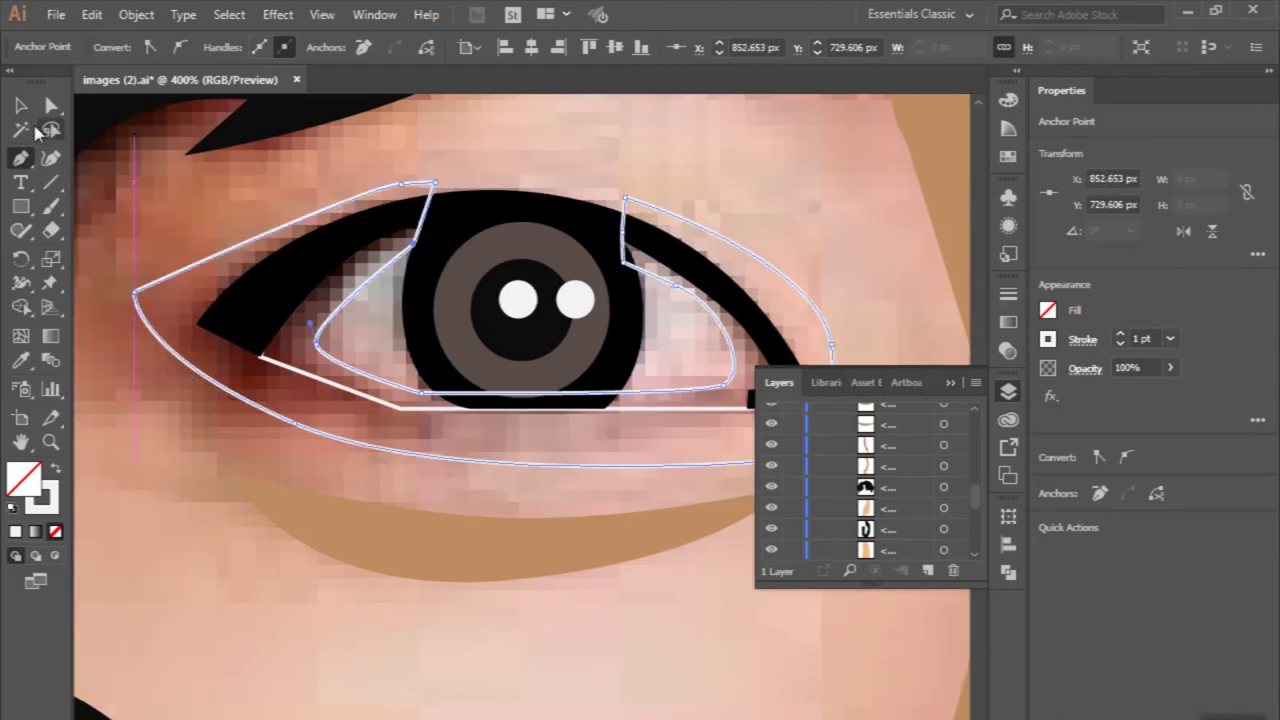
{"action": "left_click", "coordinate": [20, 105]}
{"action": "key", "text": "ctrl+z"}
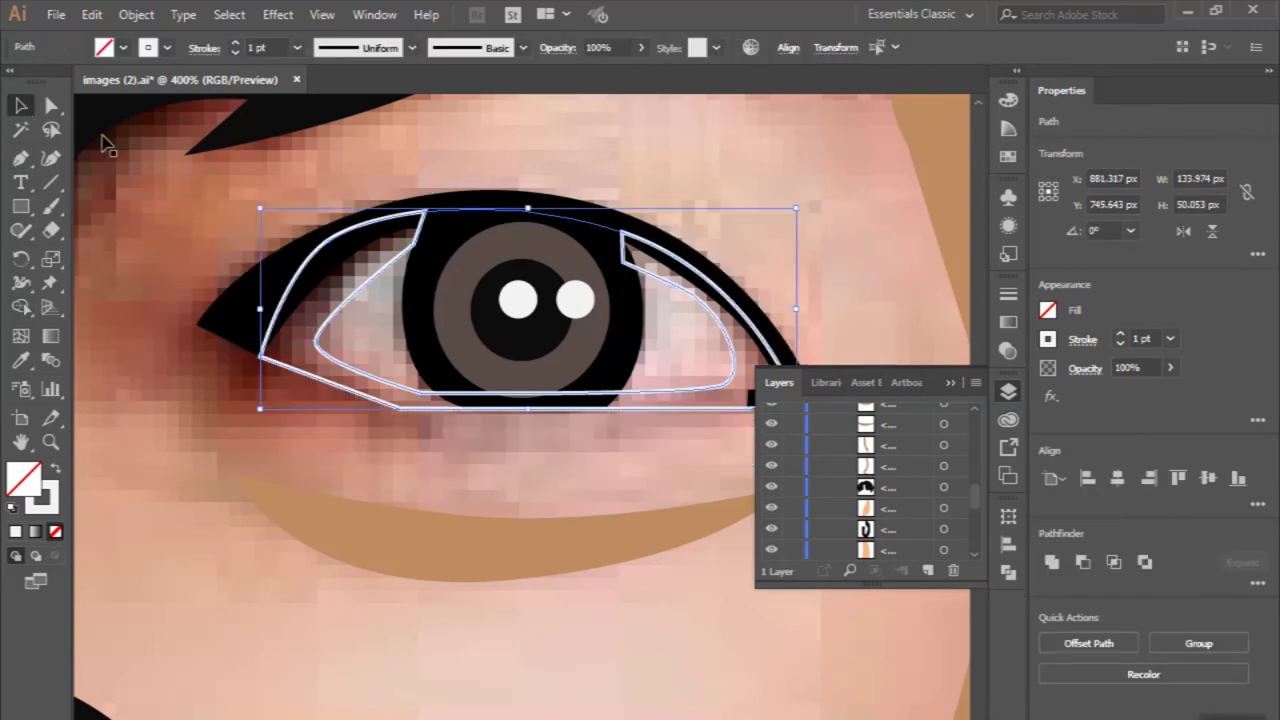
Inspect the eye's black outline, highlight circle and white outline by selecting each.
{"action": "left_click", "coordinate": [340, 262]}
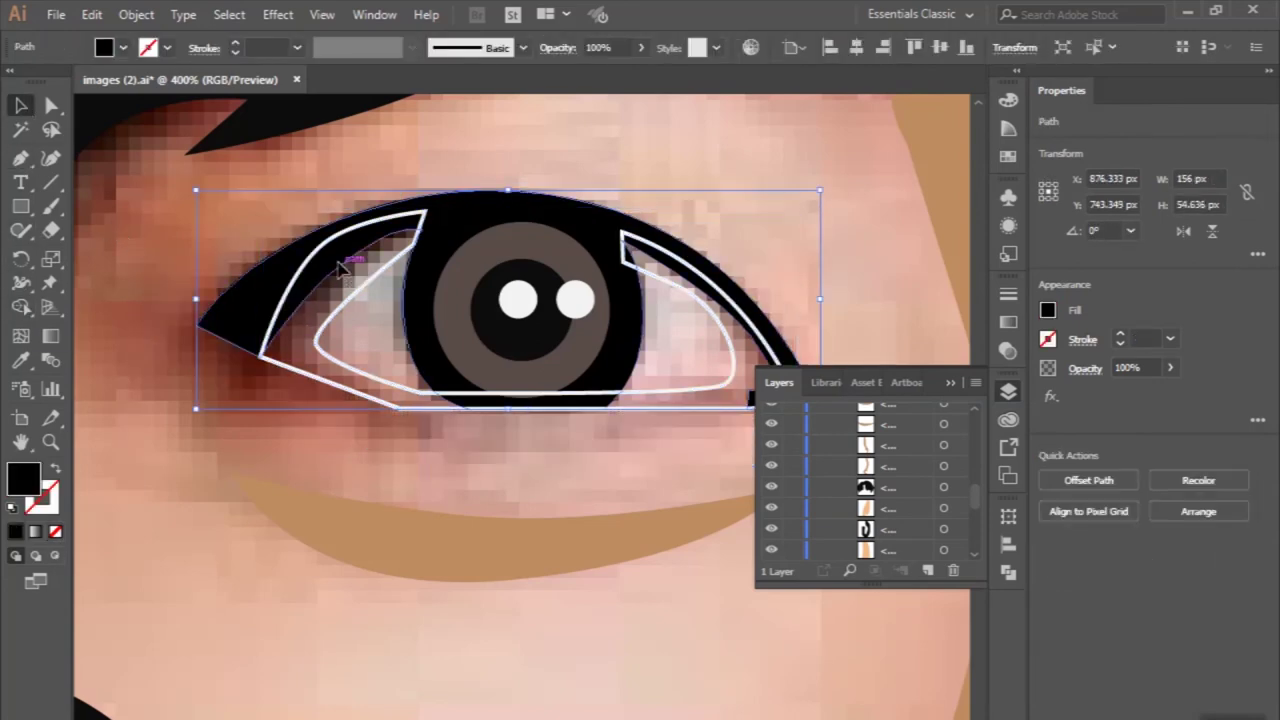
{"action": "left_click", "coordinate": [510, 310], "text": "shift"}
{"action": "left_click", "coordinate": [566, 314], "text": "shift"}
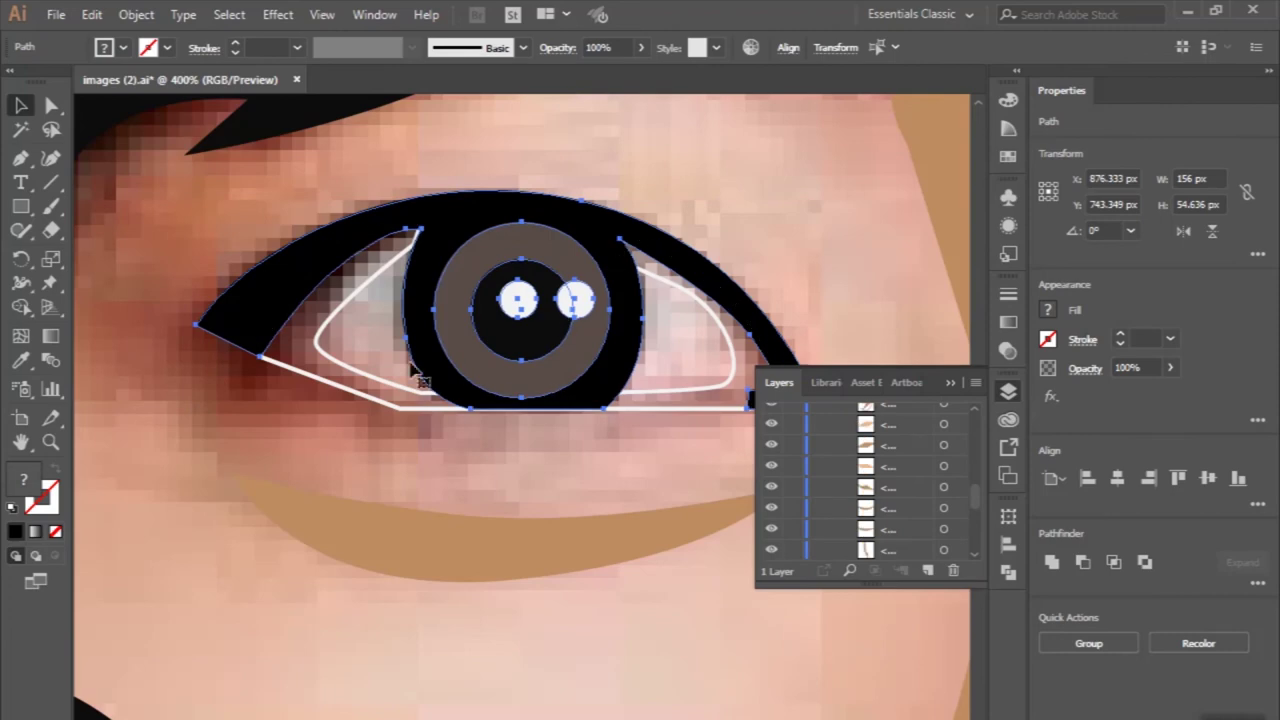
{"action": "left_click", "coordinate": [331, 366]}
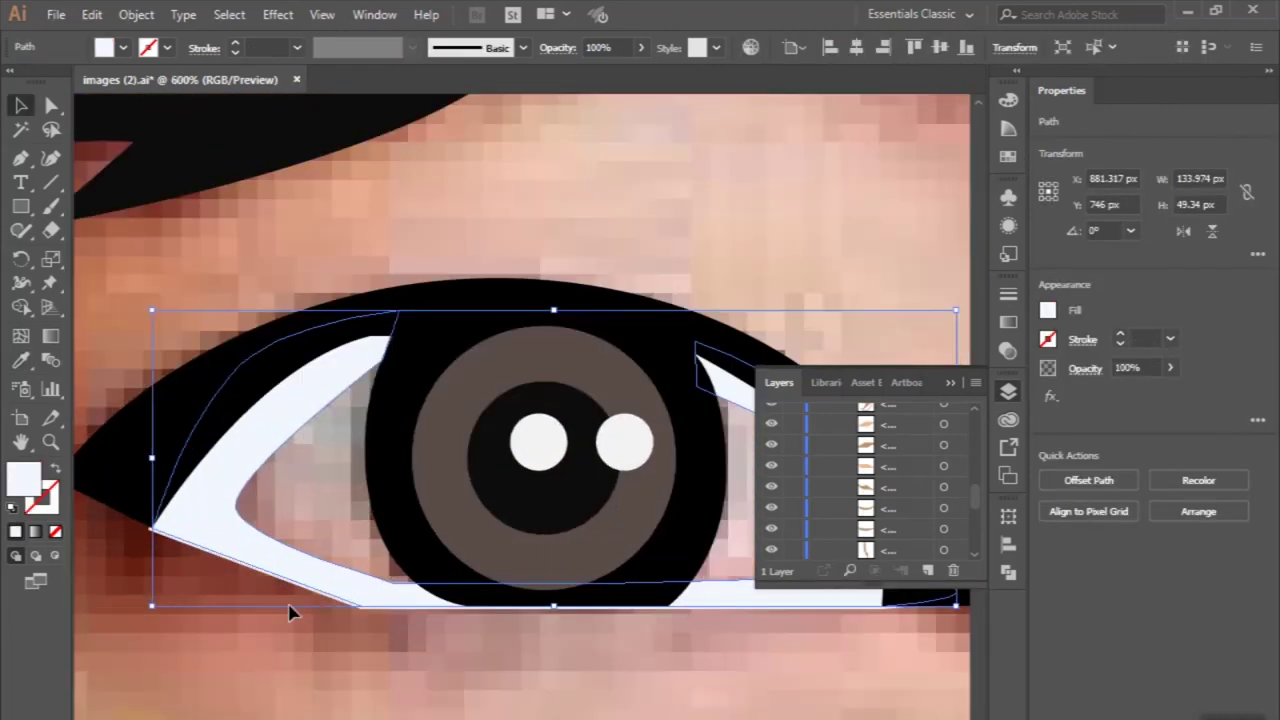
{"action": "left_click", "coordinate": [290, 612]}
{"action": "left_click", "coordinate": [240, 514]}
{"action": "scroll", "coordinate": [306, 470], "scroll_direction": "down", "scroll_amount": 2}
{"action": "scroll", "coordinate": [340, 605], "scroll_direction": "down", "scroll_amount": 1}
{"action": "left_click", "coordinate": [365, 697]}
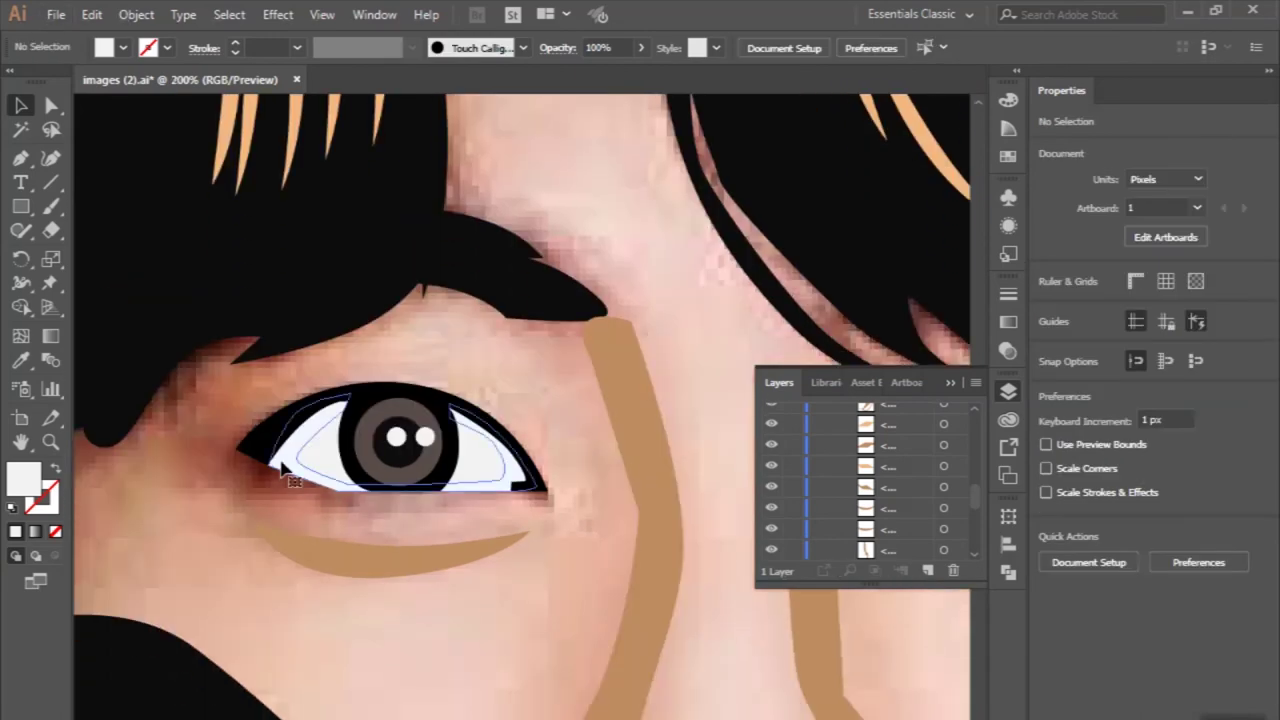
Give the eye-white shape a new light fill colour.
{"action": "left_click", "coordinate": [300, 515]}
{"action": "double_click", "coordinate": [24, 478]}
{"action": "left_click", "coordinate": [720, 393]}
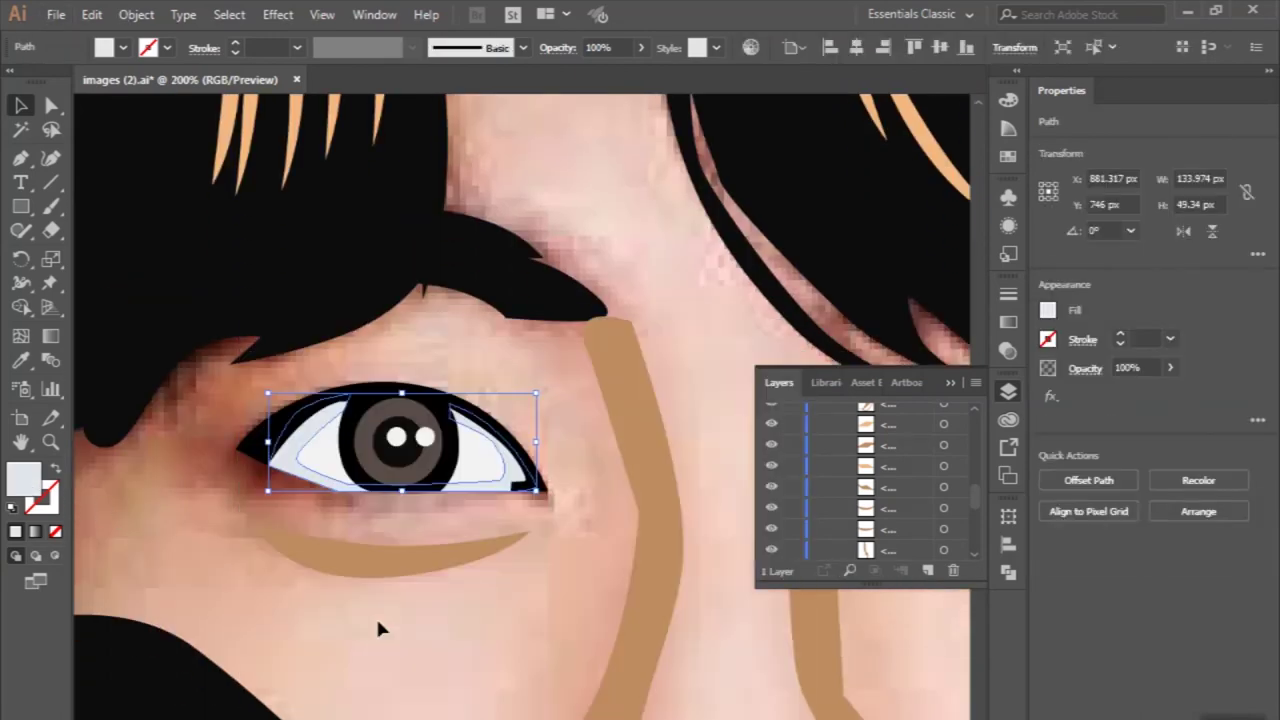
{"action": "left_click", "coordinate": [375, 615]}
{"action": "scroll", "coordinate": [375, 615], "scroll_direction": "down", "scroll_amount": 1}
{"action": "scroll", "coordinate": [590, 650], "scroll_direction": "down", "scroll_amount": 1}
{"action": "scroll", "coordinate": [585, 652], "scroll_direction": "up", "scroll_amount": 2}
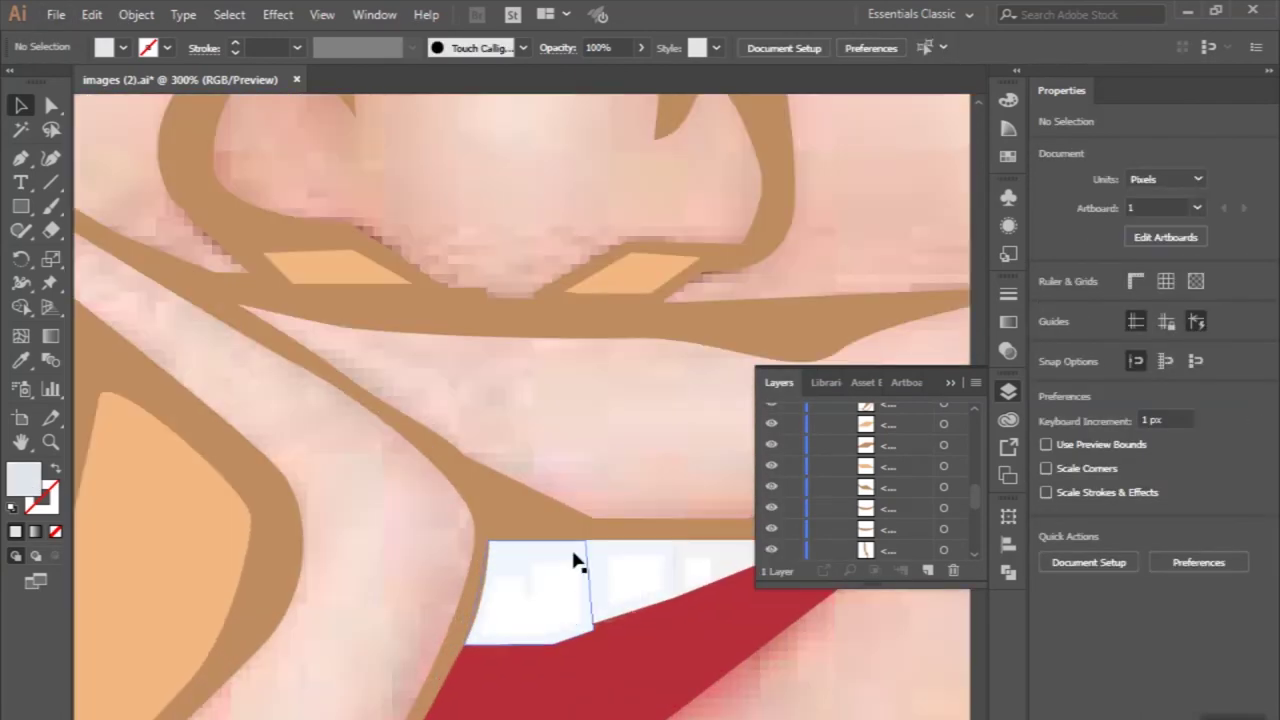
Select the teeth and another white shape together for reference.
{"action": "left_click", "coordinate": [578, 556]}
{"action": "scroll", "coordinate": [600, 570], "scroll_direction": "down", "scroll_amount": 2}
{"action": "scroll", "coordinate": [480, 590], "scroll_direction": "down", "scroll_amount": 2}
{"action": "left_click", "coordinate": [330, 588], "text": "shift"}
{"action": "scroll", "coordinate": [330, 500], "scroll_direction": "up", "scroll_amount": 3}
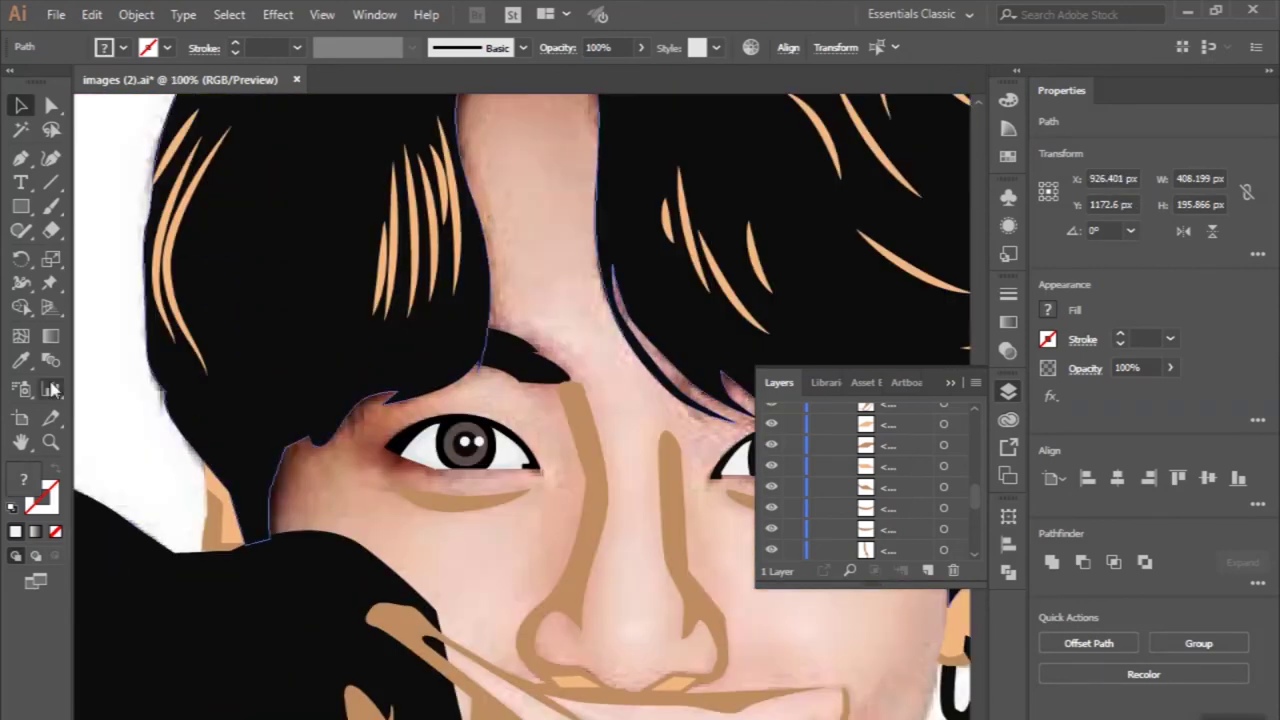
{"action": "scroll", "coordinate": [330, 400], "scroll_direction": "right", "scroll_amount": 2}
{"action": "scroll", "coordinate": [340, 330], "scroll_direction": "up", "scroll_amount": 3}
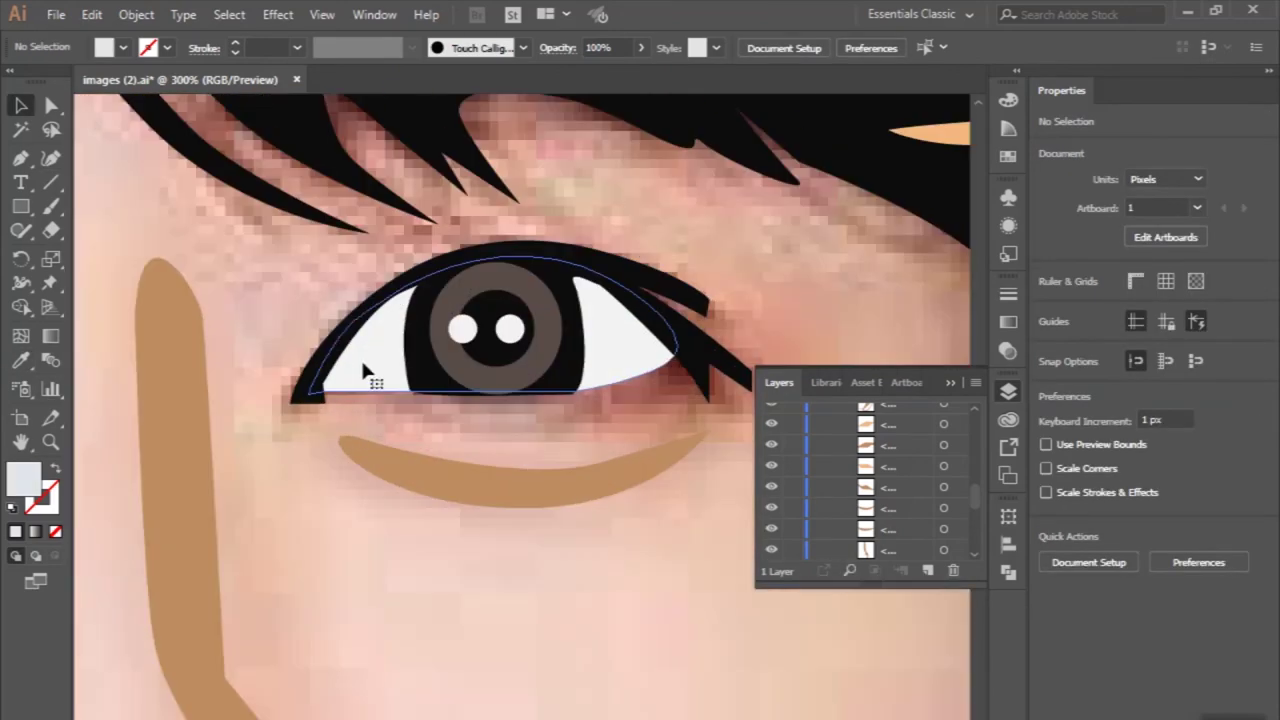
Turn the eye white into an outline and start tracing a new eye shape around it.
{"action": "left_click", "coordinate": [360, 357]}
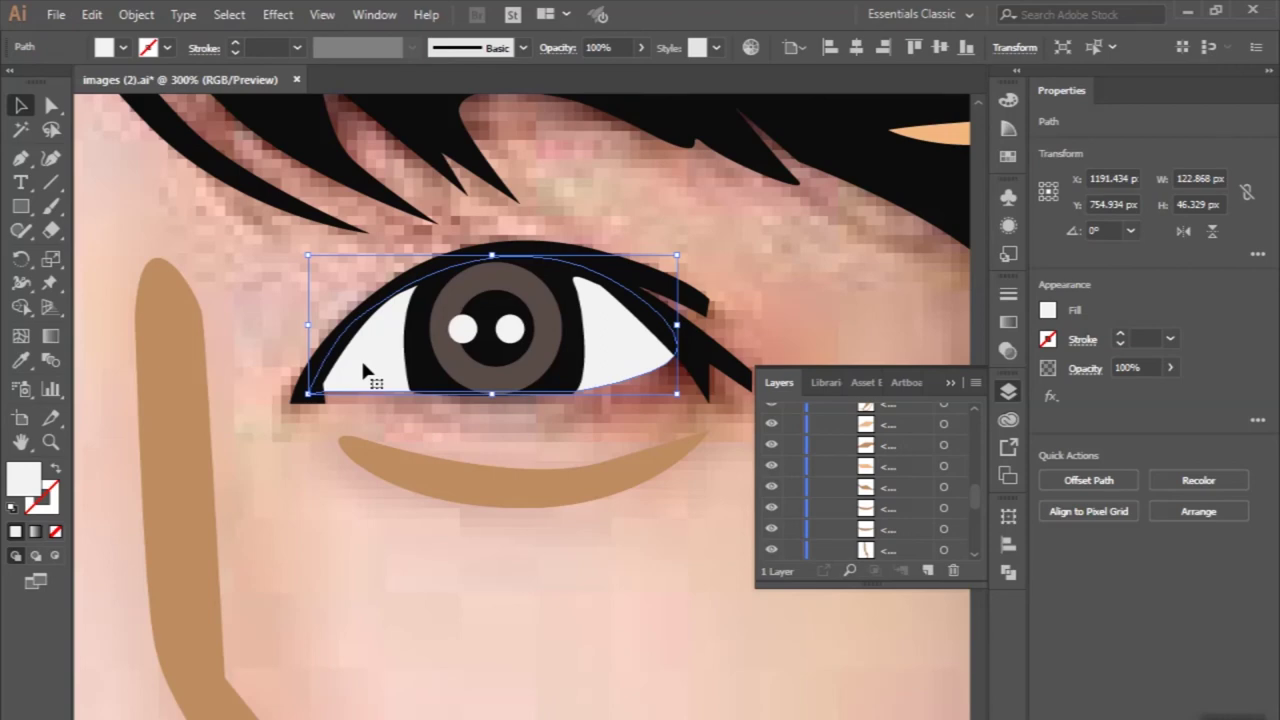
{"action": "key", "text": "shift+x"}
{"action": "key", "text": "p"}
{"action": "scroll", "coordinate": [550, 365], "scroll_direction": "up", "scroll_amount": 1}
{"action": "left_click", "coordinate": [270, 305]}
{"action": "left_click", "coordinate": [270, 372]}
{"action": "left_click", "coordinate": [580, 375]}
{"action": "left_click", "coordinate": [681, 339]}
Finish the new eye-white outline with curved corner segments and close it.
{"action": "left_click", "coordinate": [646, 284]}
{"action": "scroll", "coordinate": [700, 400], "scroll_direction": "right", "scroll_amount": 2}
{"action": "left_click_drag", "start_coordinate": [670, 429], "coordinate": [612, 474]}
{"action": "left_click_drag", "start_coordinate": [210, 435], "coordinate": [140, 438]}
{"action": "left_click", "coordinate": [135, 297]}
{"action": "left_click", "coordinate": [200, 305]}
{"action": "key", "text": "v"}
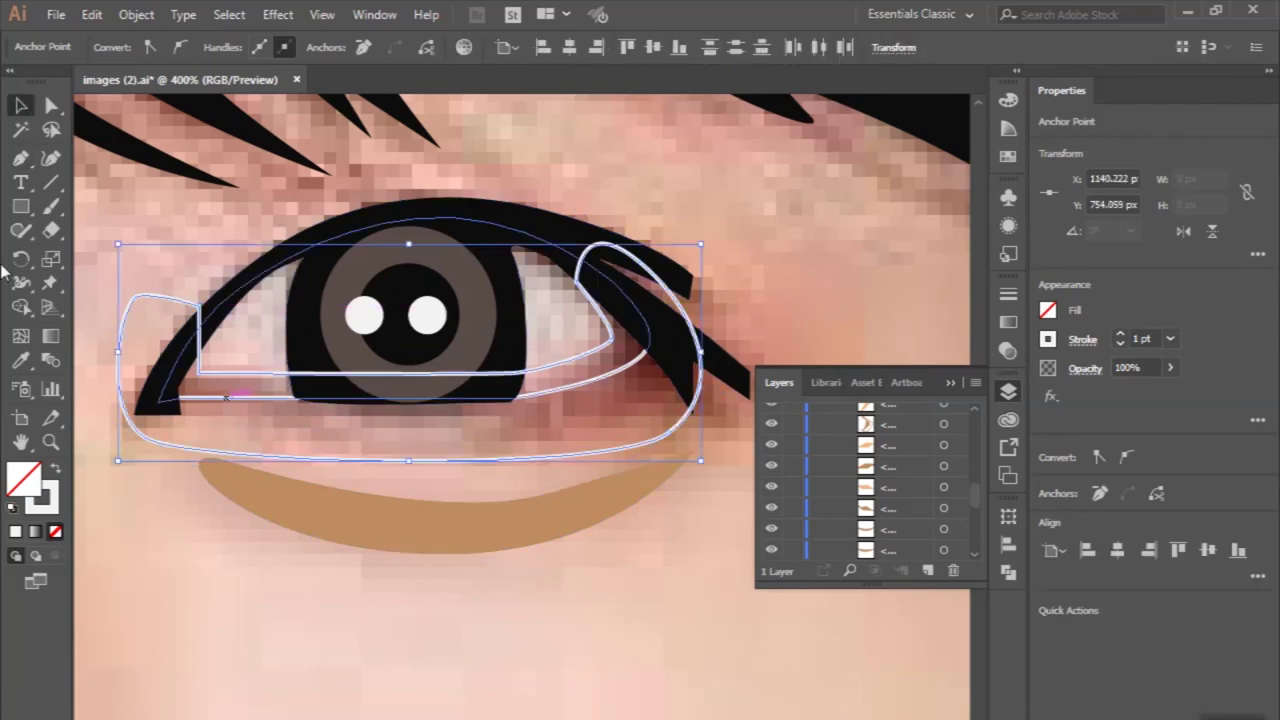
Select the black eye shape and the new eye-white shape so the eye white is filled.
{"action": "key", "text": "ctrl+minus"}
{"action": "left_click", "coordinate": [312, 393], "text": "shift"}
{"action": "scroll", "coordinate": [312, 393], "scroll_direction": "up", "scroll_amount": 1}
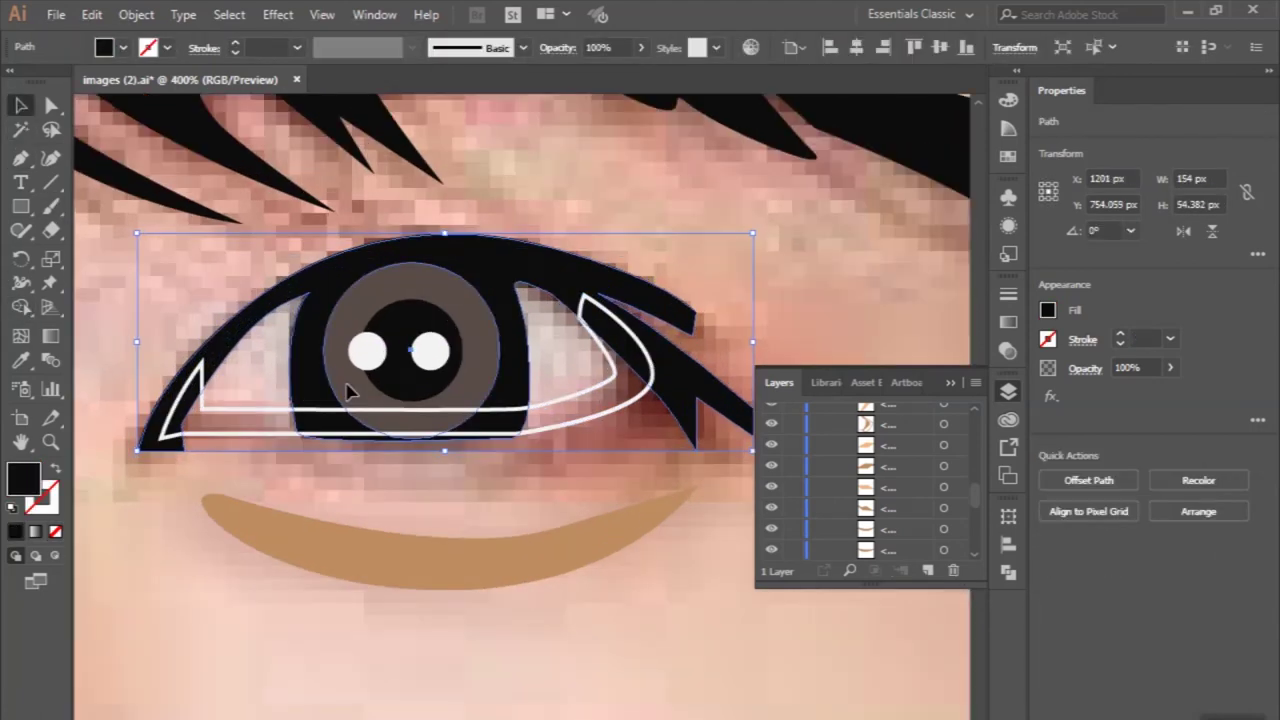
{"action": "left_click", "coordinate": [229, 414]}
{"action": "key", "text": "ctrl+minus"}
{"action": "scroll", "coordinate": [313, 537], "scroll_direction": "up", "scroll_amount": 1}
{"action": "scroll", "coordinate": [214, 402], "scroll_direction": "up", "scroll_amount": 1}
Check the larger eye outline, then clear the selection.
{"action": "left_click", "coordinate": [214, 400]}
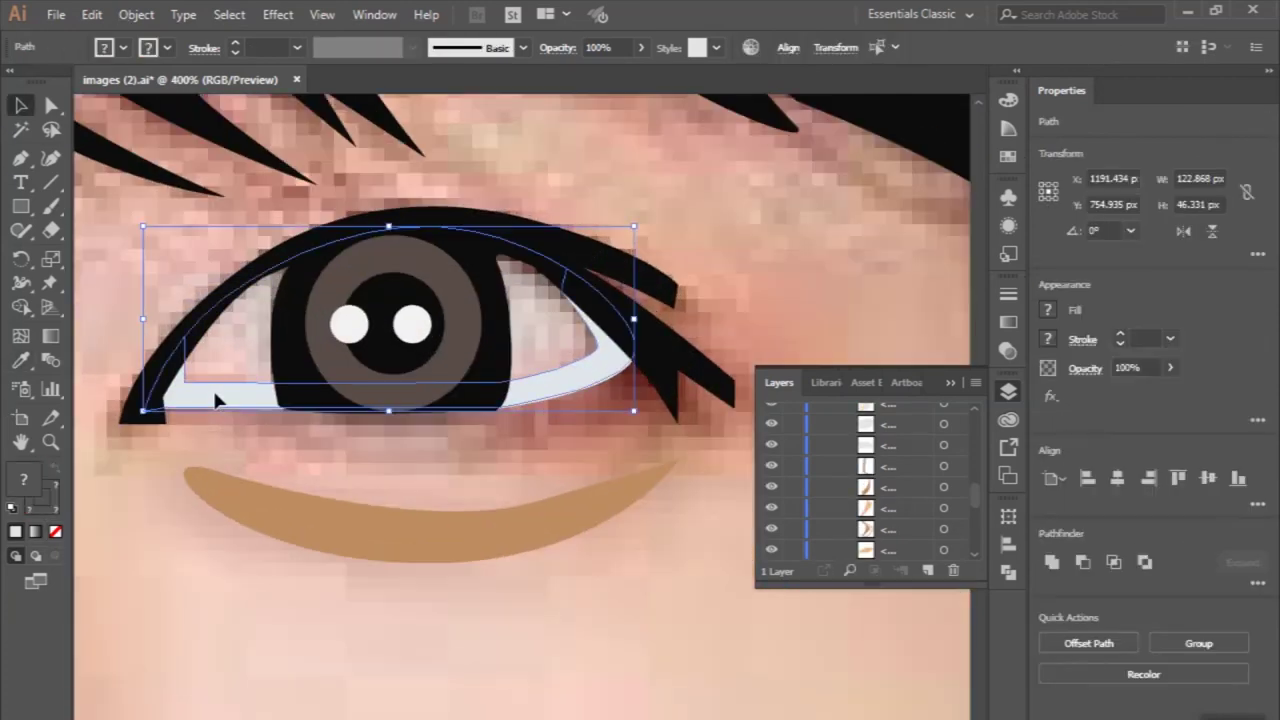
{"action": "scroll", "coordinate": [330, 512], "scroll_direction": "down", "scroll_amount": 1}
{"action": "key", "text": "ctrl+shift+a"}
{"action": "key", "text": "p"}
{"action": "scroll", "coordinate": [376, 506], "scroll_direction": "down", "scroll_amount": 2}
{"action": "scroll", "coordinate": [376, 506], "scroll_direction": "down", "scroll_amount": 2}
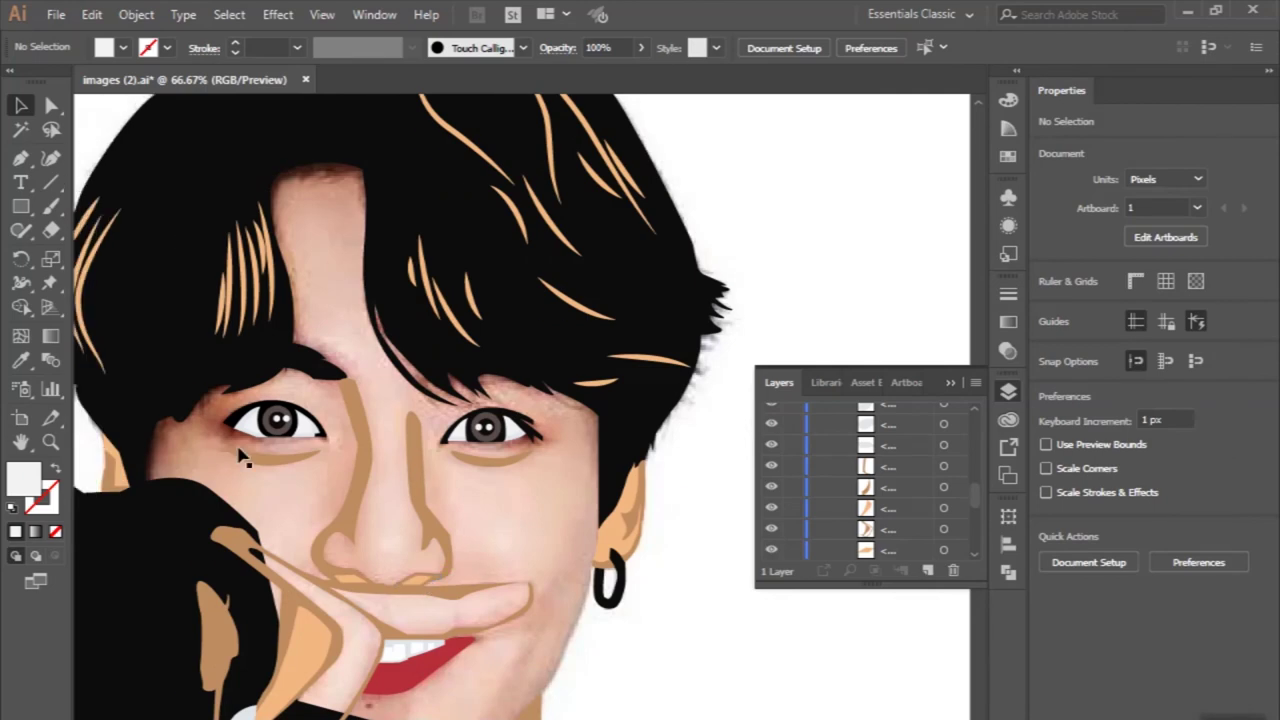
{"action": "scroll", "coordinate": [250, 449], "scroll_direction": "up", "scroll_amount": 2}
{"action": "scroll", "coordinate": [336, 465], "scroll_direction": "up", "scroll_amount": 1}
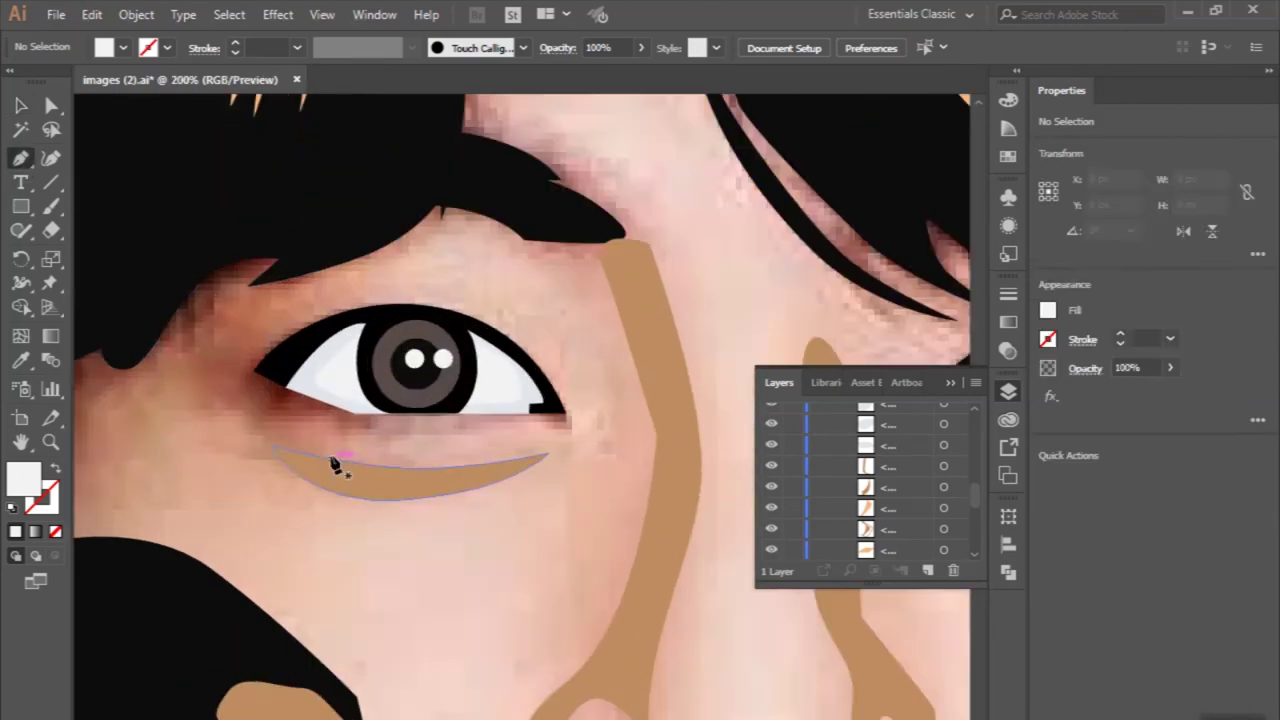
Extend and close the eye-white path toward the eyebrow, then send it behind the eye.
{"action": "left_click", "coordinate": [513, 420]}
{"action": "left_click", "coordinate": [185, 325]}
{"action": "mouse_move", "coordinate": [210, 272]}
{"action": "left_mouse_down"}
{"action": "mouse_move", "coordinate": [279, 259]}
{"action": "mouse_move", "coordinate": [346, 281]}
{"action": "left_mouse_up"}
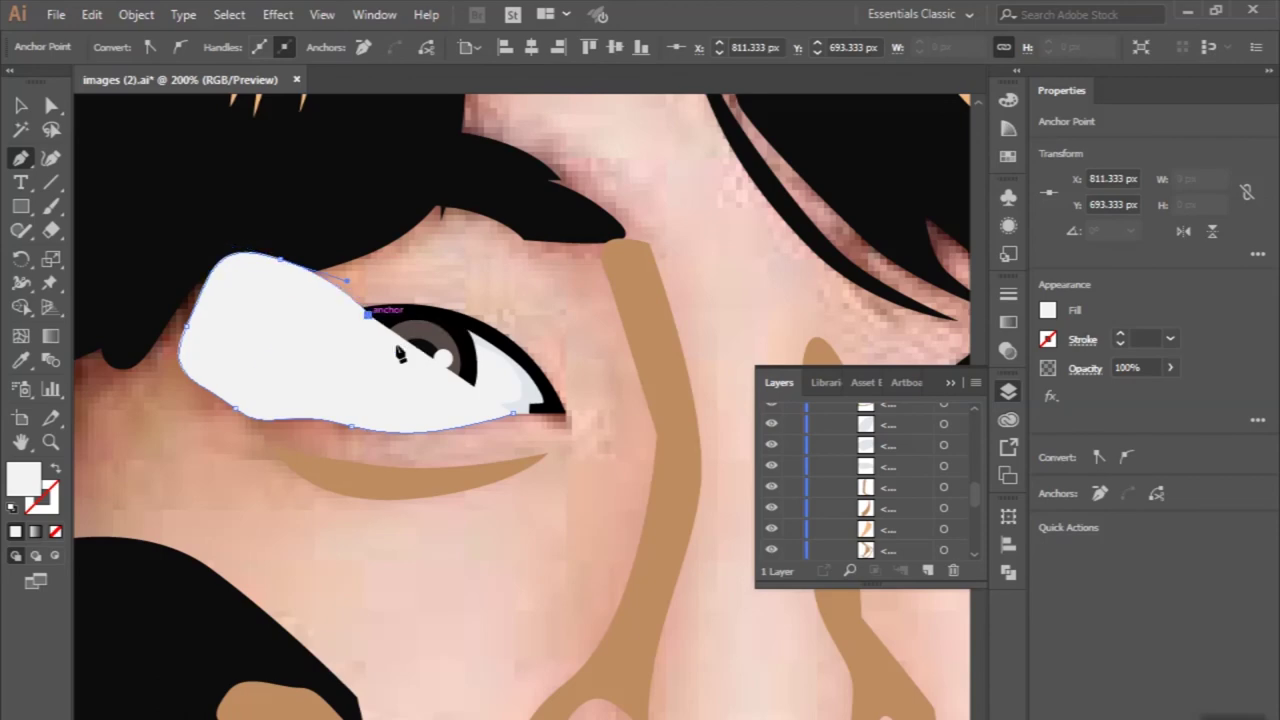
{"action": "left_click", "coordinate": [513, 420]}
{"action": "key", "text": "v"}
{"action": "key", "text": "ctrl+bracketleft"}
{"action": "key", "text": "ctrl+minus"}
{"action": "key", "text": "ctrl+minus"}
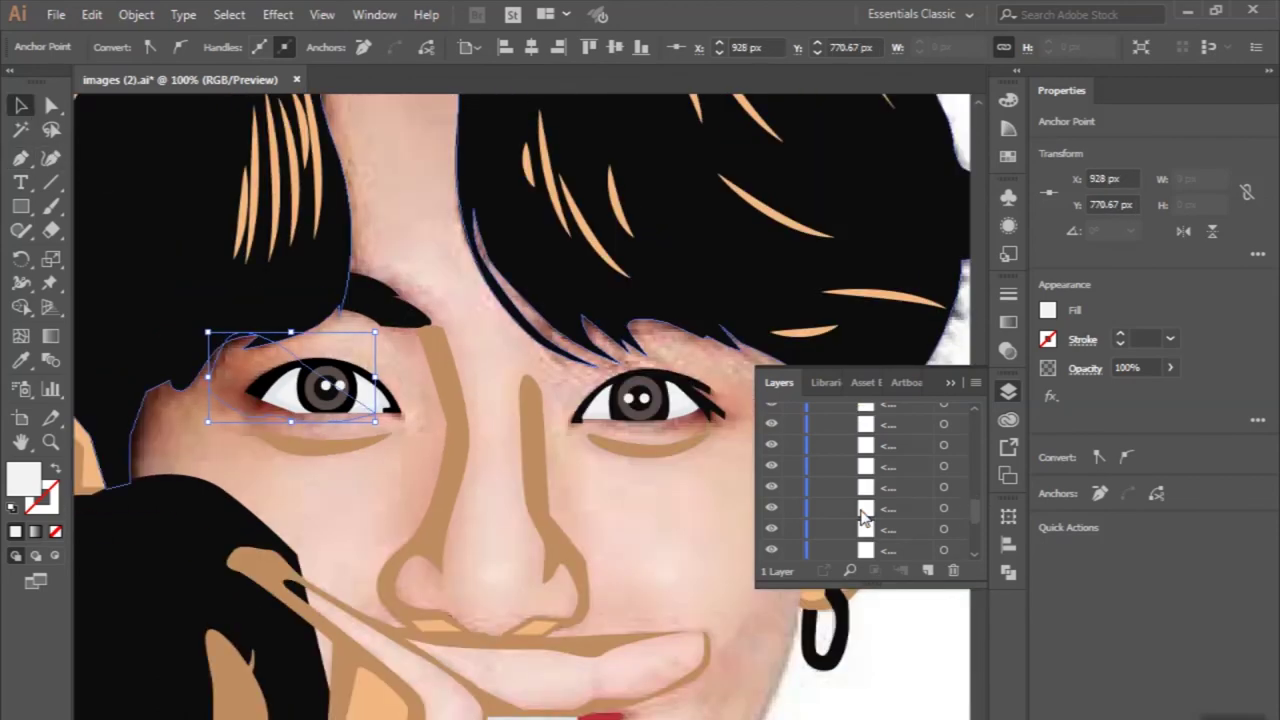
Move the eye white above the locked photo in Layers and set the fill to tan.
{"action": "left_click_drag", "start_coordinate": [884, 552], "coordinate": [866, 530]}
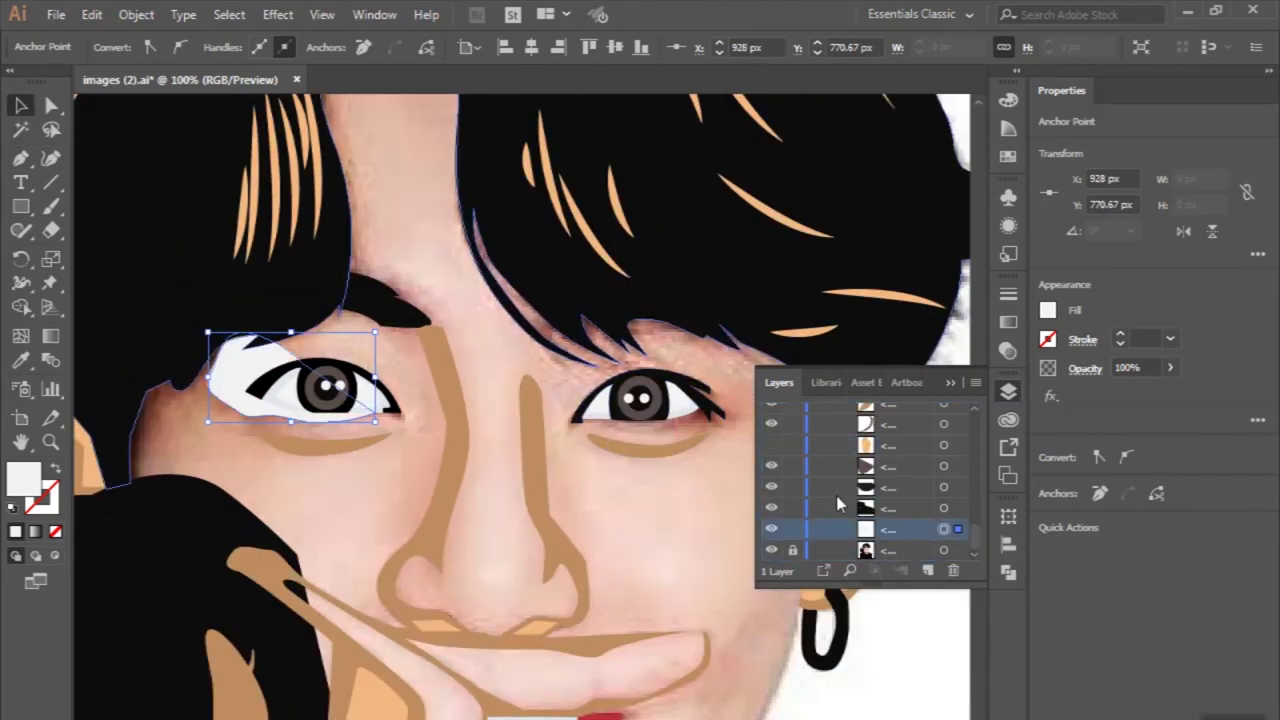
{"action": "left_click_drag", "start_coordinate": [889, 464], "coordinate": [880, 440]}
{"action": "left_click", "coordinate": [20, 360]}
{"action": "left_click", "coordinate": [300, 445]}
{"action": "key", "text": "ctrl+minus"}
{"action": "key", "text": "ctrl+plus"}
{"action": "key", "text": "ctrl+plus"}
{"action": "key", "text": "ctrl+plus"}
Draw a tan shadow shape around the right eye's outer corner.
{"action": "key", "text": "p"}
{"action": "left_click", "coordinate": [425, 312]}
{"action": "left_click_drag", "start_coordinate": [515, 313], "coordinate": [535, 320]}
{"action": "left_click", "coordinate": [508, 406]}
{"action": "left_click", "coordinate": [380, 407]}
{"action": "left_click", "coordinate": [260, 410]}
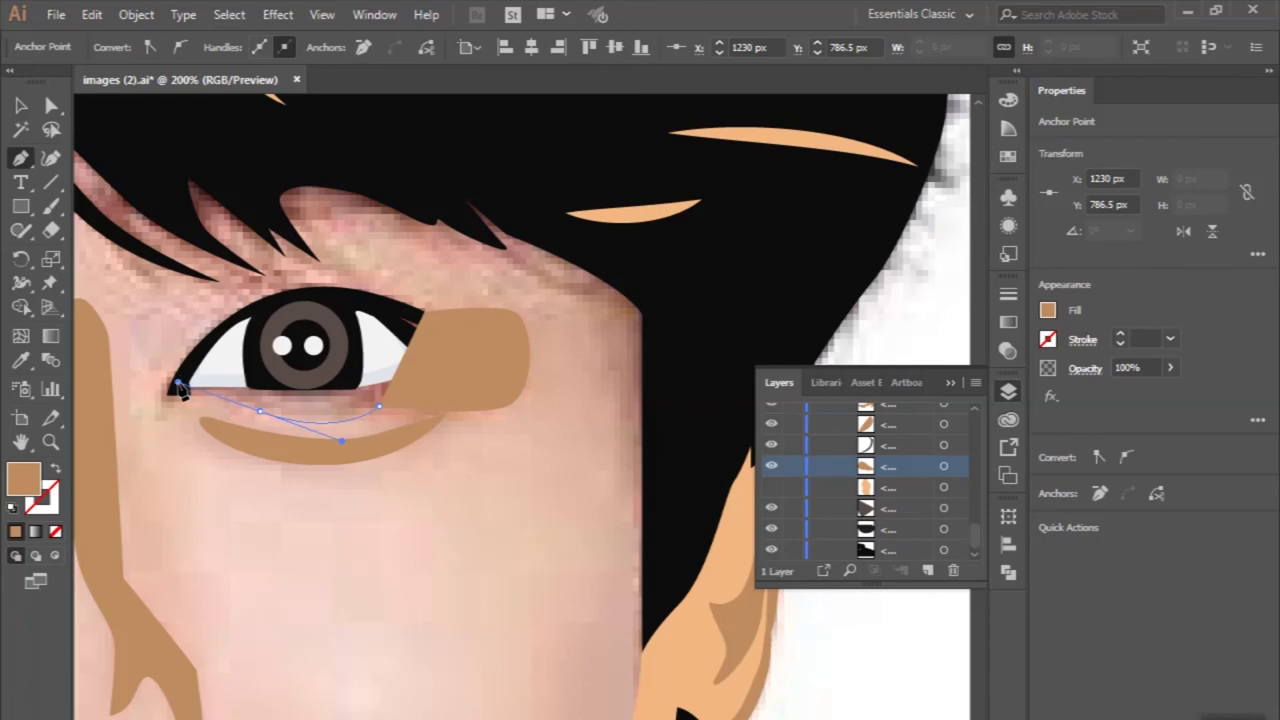
{"action": "left_click", "coordinate": [176, 381]}
{"action": "left_click_drag", "start_coordinate": [207, 376], "coordinate": [244, 356]}
{"action": "left_click", "coordinate": [425, 313]}
Send the tan shadow shape behind the eye and deselect it.
{"action": "key", "text": "ctrl+["}
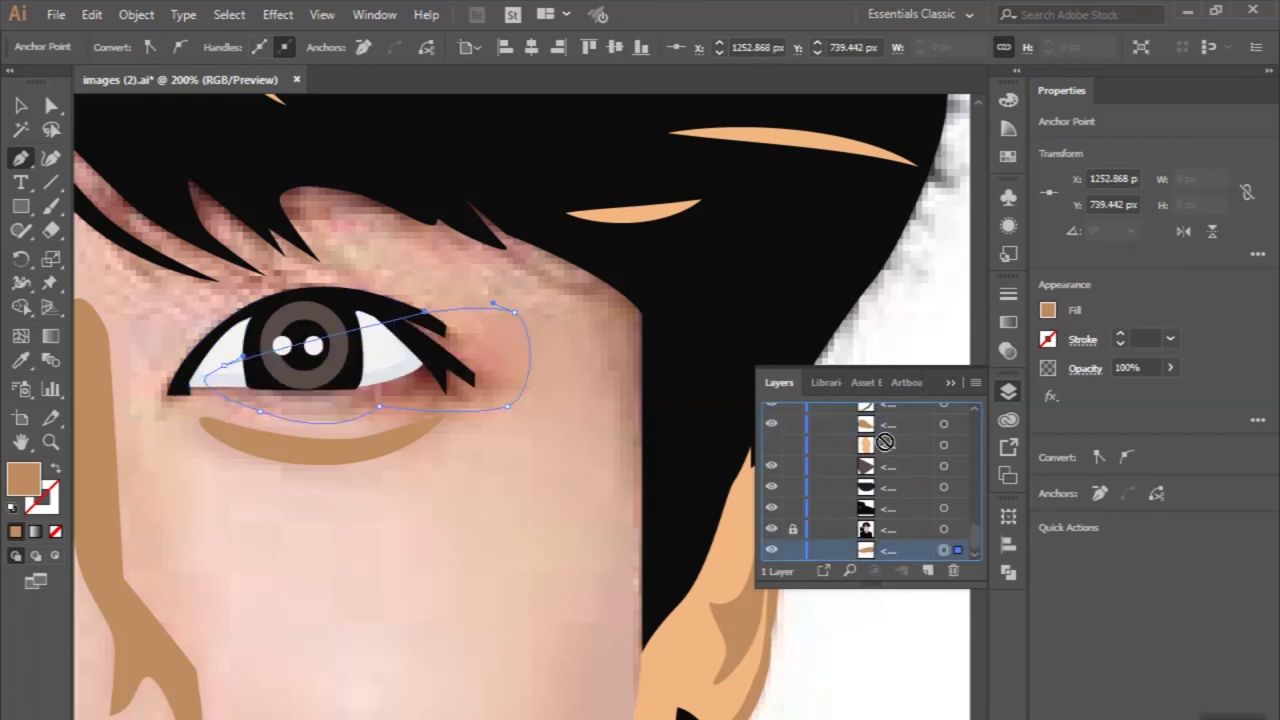
{"action": "key", "text": "ctrl+minus"}
{"action": "key", "text": "ctrl+minus"}
{"action": "key", "text": "ctrl+minus"}
{"action": "key", "text": "ctrl+minus"}
{"action": "left_click", "coordinate": [135, 190], "text": "ctrl"}
{"action": "key", "text": "ctrl+plus"}
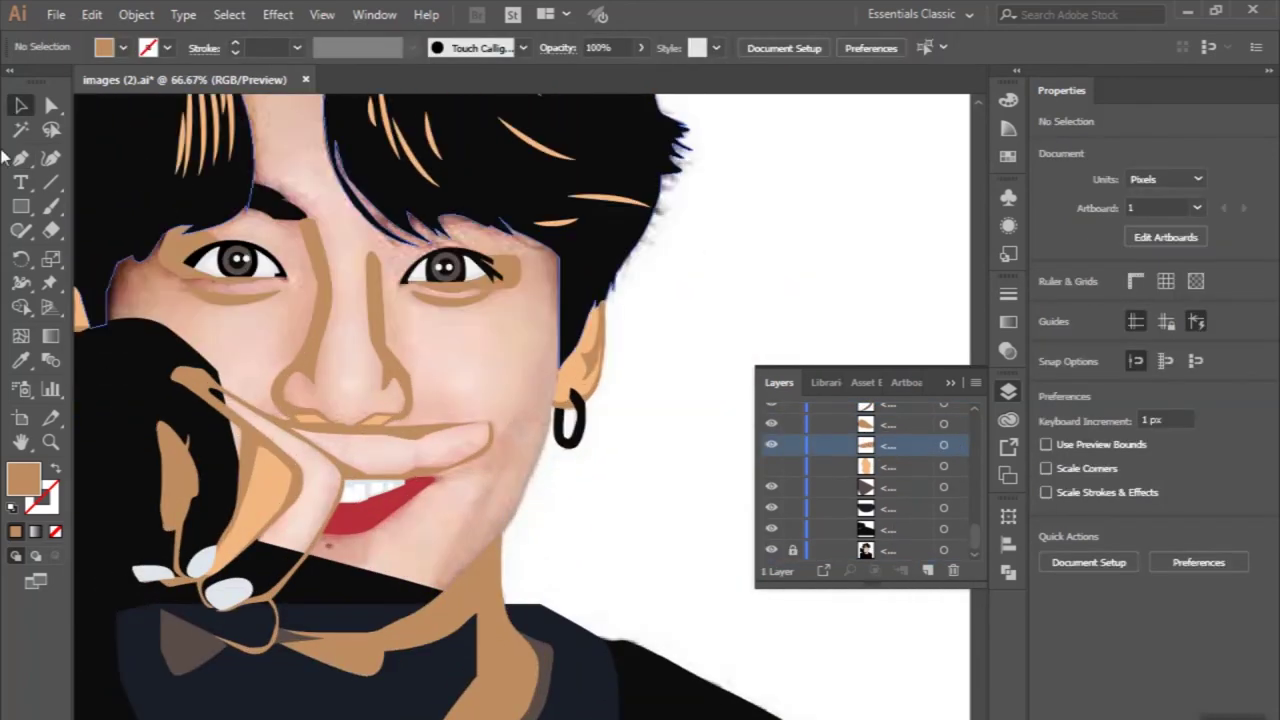
Start a tan shadow path at the lip corner with anchors along the jaw.
{"action": "scroll", "coordinate": [460, 478], "scroll_direction": "down", "scroll_amount": 2}
{"action": "scroll", "coordinate": [460, 478], "scroll_direction": "down", "scroll_amount": 1}
{"action": "key", "text": "ctrl+plus"}
{"action": "key", "text": "ctrl+plus"}
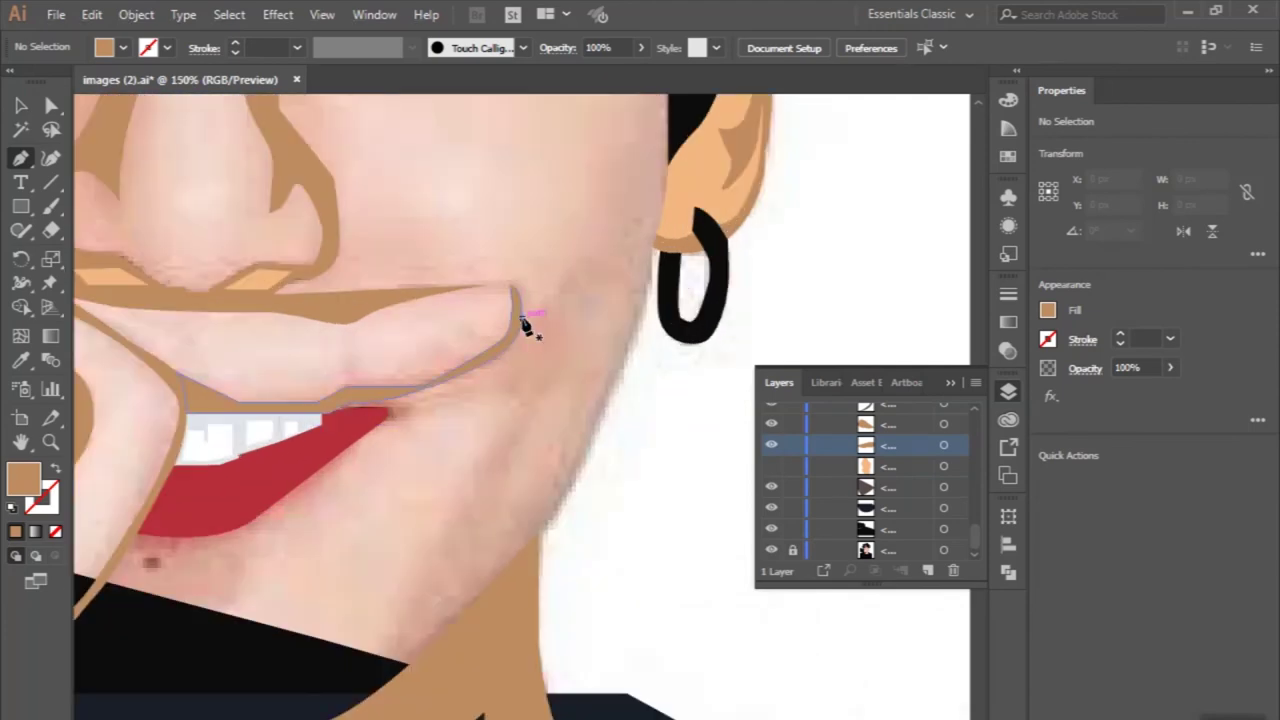
{"action": "left_click", "coordinate": [520, 317]}
{"action": "left_click", "coordinate": [581, 272]}
{"action": "left_click", "coordinate": [571, 360], "text": "ctrl"}
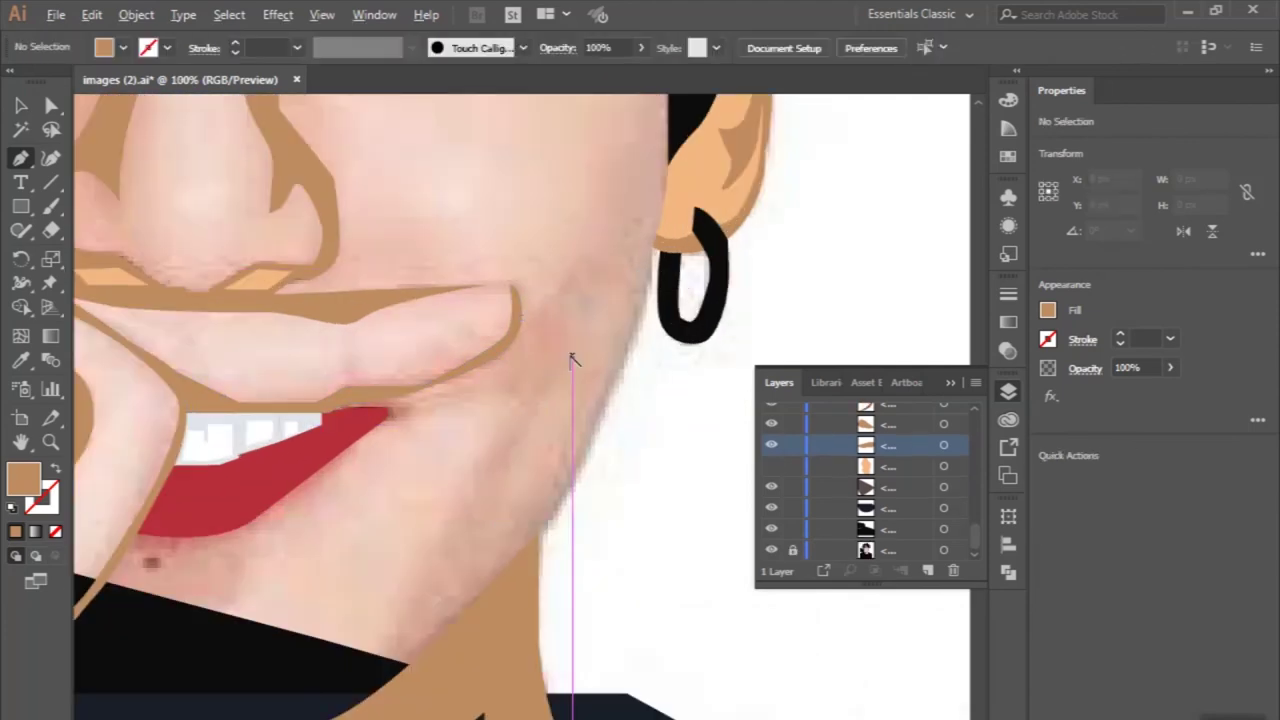
{"action": "key", "text": "ctrl+minus"}
Draw the long jaw shadow band curving from the jaw top toward the chin and ear.
{"action": "left_click", "coordinate": [518, 181]}
{"action": "mouse_move", "coordinate": [330, 553]}
{"action": "left_mouse_down"}
{"action": "mouse_move", "coordinate": [420, 503]}
{"action": "mouse_move", "coordinate": [466, 457]}
{"action": "left_mouse_up"}
{"action": "key", "text": "ctrl+plus"}
{"action": "key", "text": "ctrl+plus"}
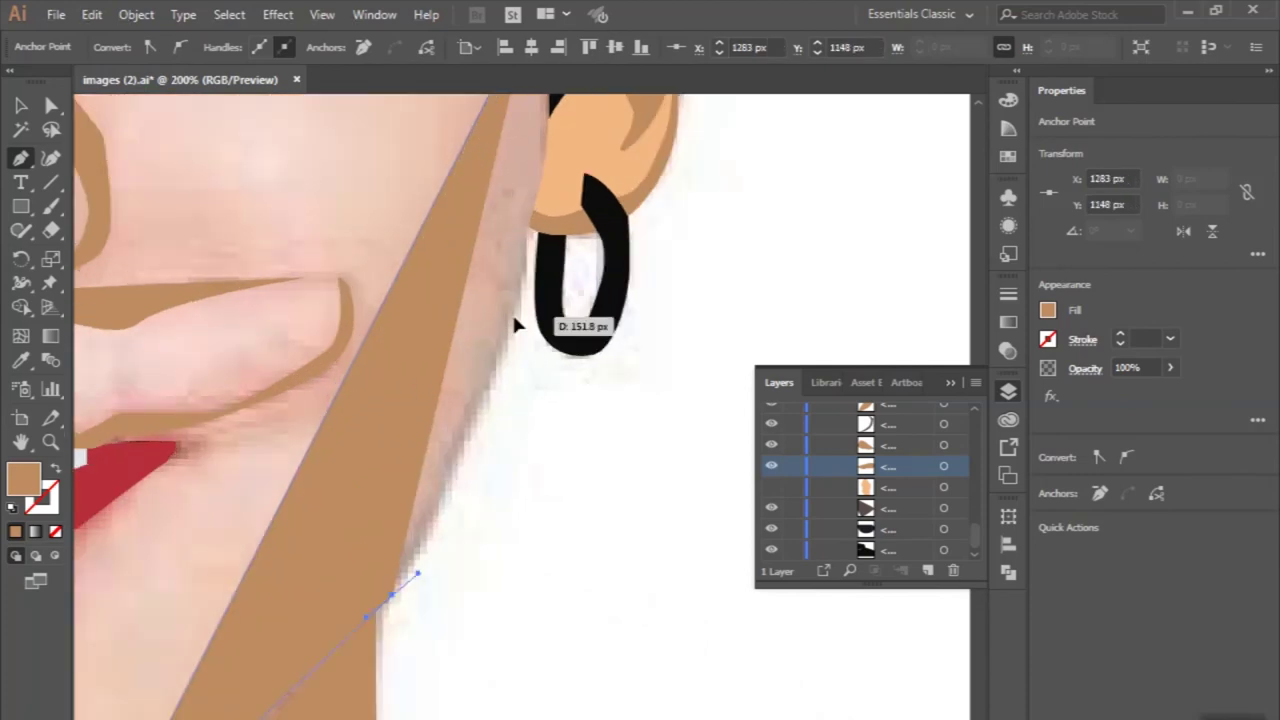
{"action": "left_click", "coordinate": [530, 220]}
{"action": "scroll", "coordinate": [540, 200], "scroll_direction": "up", "scroll_amount": 1}
{"action": "scroll", "coordinate": [540, 140], "scroll_direction": "up", "scroll_amount": 1}
{"action": "left_click", "coordinate": [562, 118]}
{"action": "key", "text": "v"}
{"action": "key", "text": "ctrl+0"}
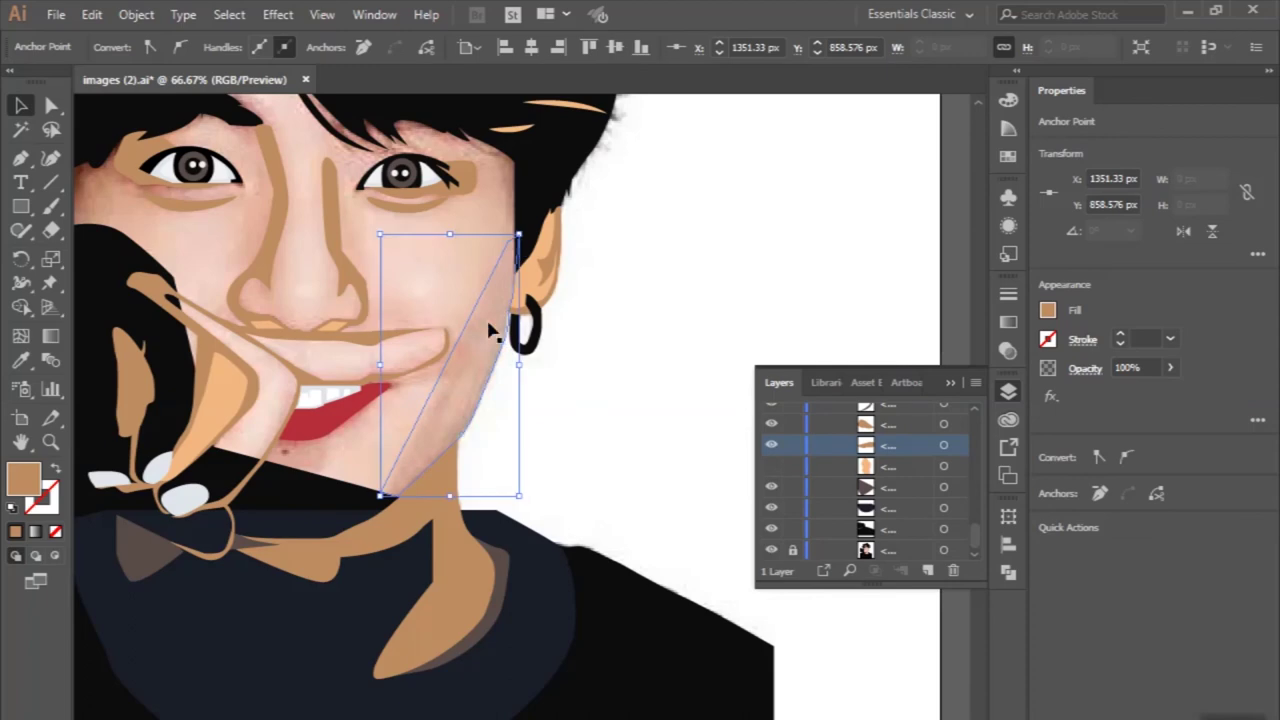
Move the jaw shadow up the stack and the flat skin layer above the photo.
{"action": "left_click_drag", "start_coordinate": [866, 550], "coordinate": [876, 445]}
{"action": "key", "text": "ctrl+minus"}
{"action": "key", "text": "ctrl+minus"}
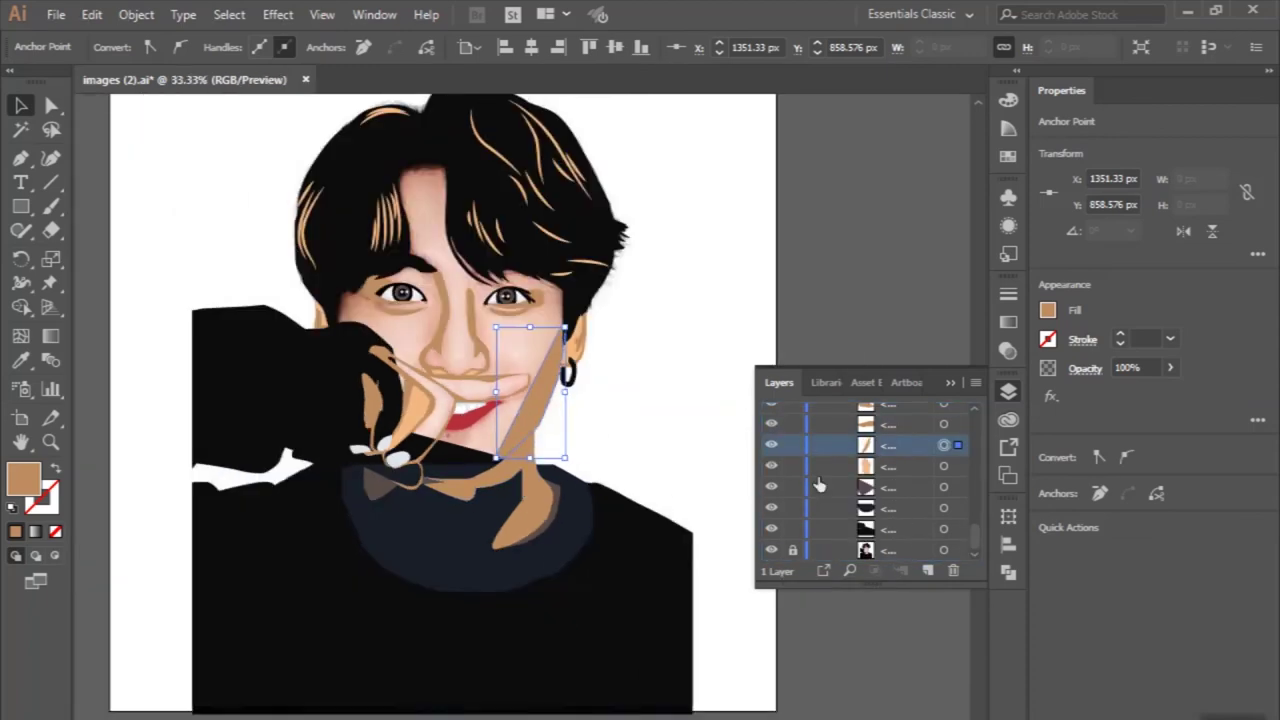
{"action": "left_click_drag", "start_coordinate": [818, 484], "coordinate": [852, 492]}
{"action": "scroll", "coordinate": [850, 490], "scroll_direction": "up", "scroll_amount": 5}
{"action": "left_click", "coordinate": [699, 431]}
{"action": "scroll", "coordinate": [699, 431], "scroll_direction": "down", "scroll_amount": 1}
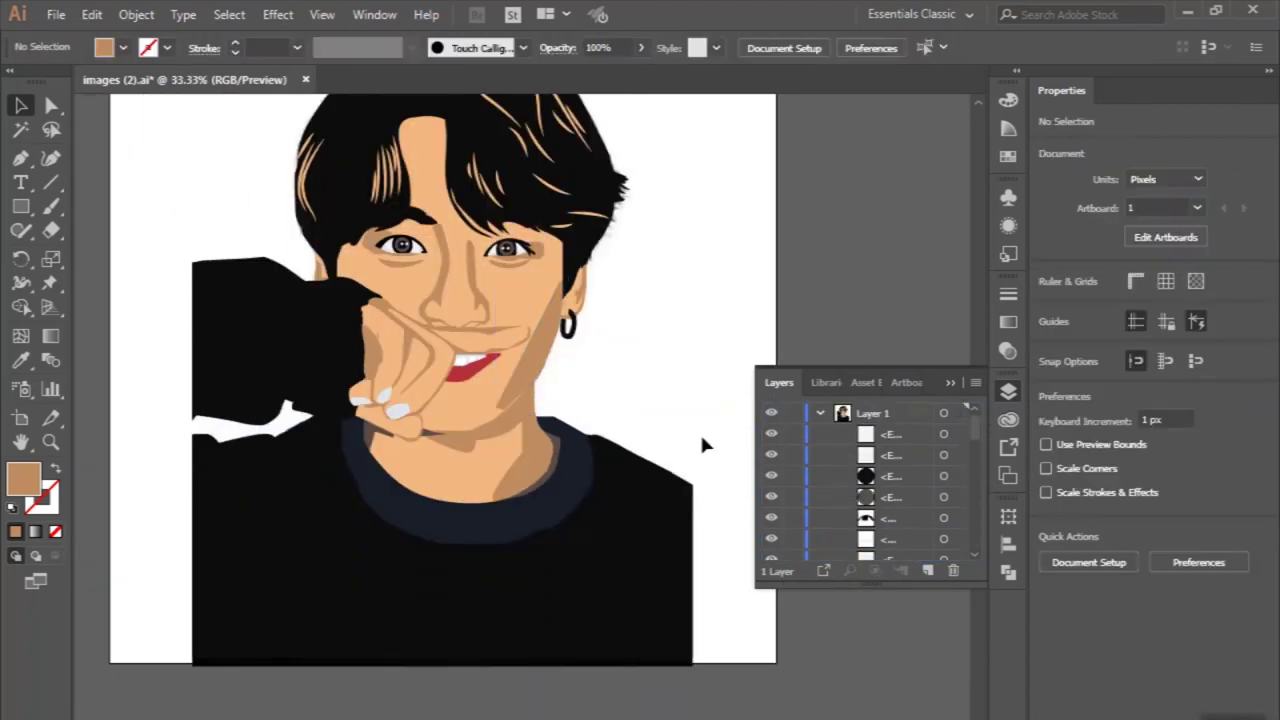
Apply a linear gradient to the black hair shape.
{"action": "key", "text": "ctrl+plus"}
{"action": "key", "text": "ctrl+minus"}
{"action": "key", "text": "ctrl+plus"}
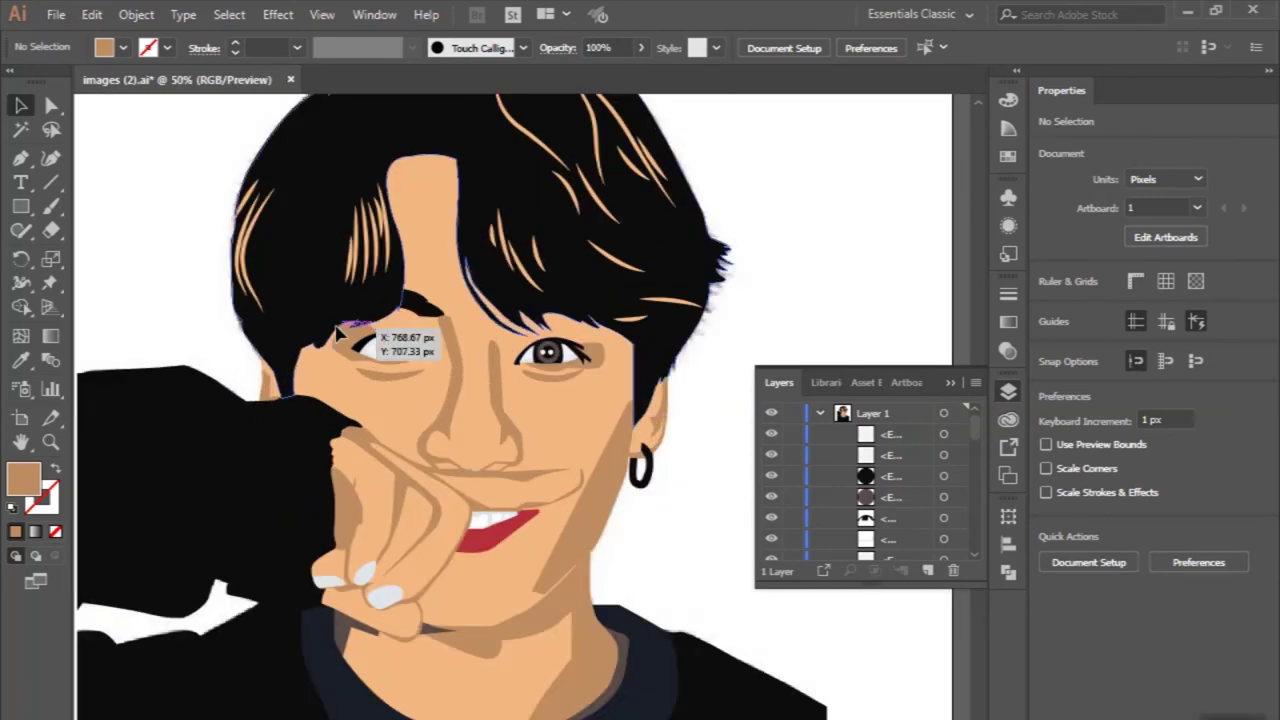
{"action": "left_click", "coordinate": [330, 312]}
{"action": "left_click", "coordinate": [1008, 321]}
{"action": "left_click", "coordinate": [772, 437]}
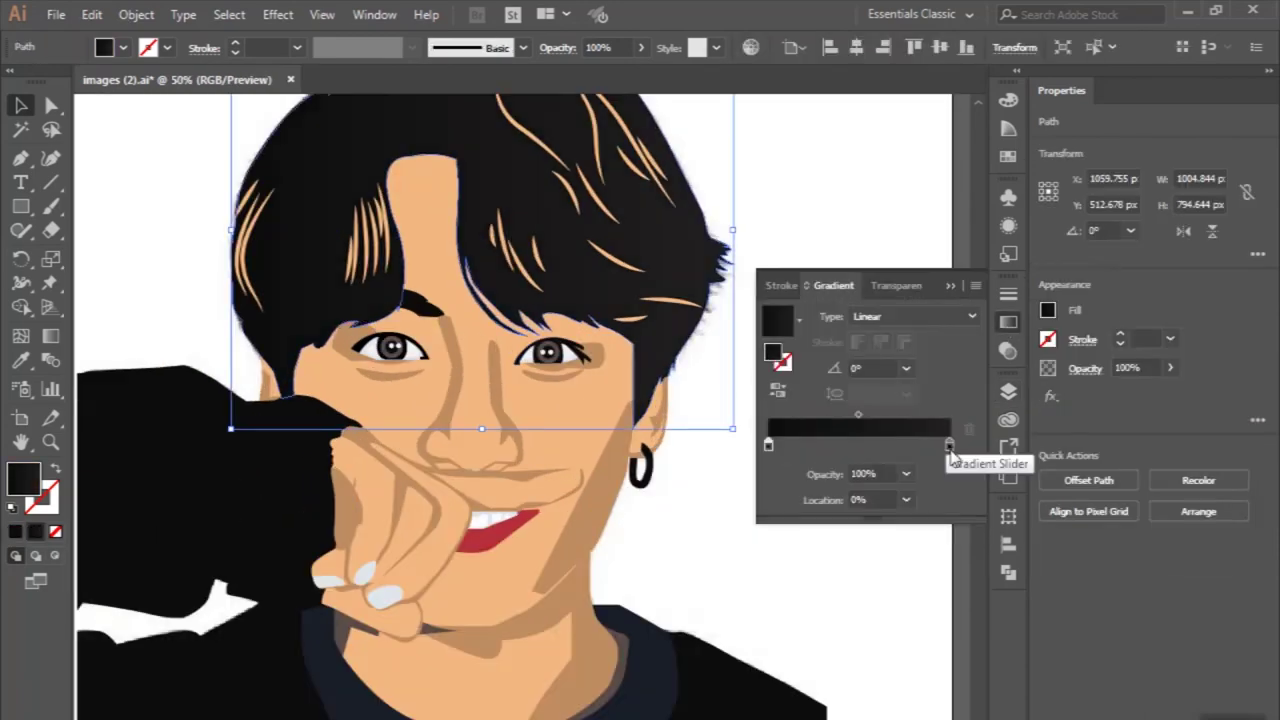
Switch the hair gradient's right stop to RGB and set it back to black.
{"action": "double_click", "coordinate": [949, 444]}
{"action": "left_click", "coordinate": [945, 468]}
{"action": "left_click", "coordinate": [990, 489]}
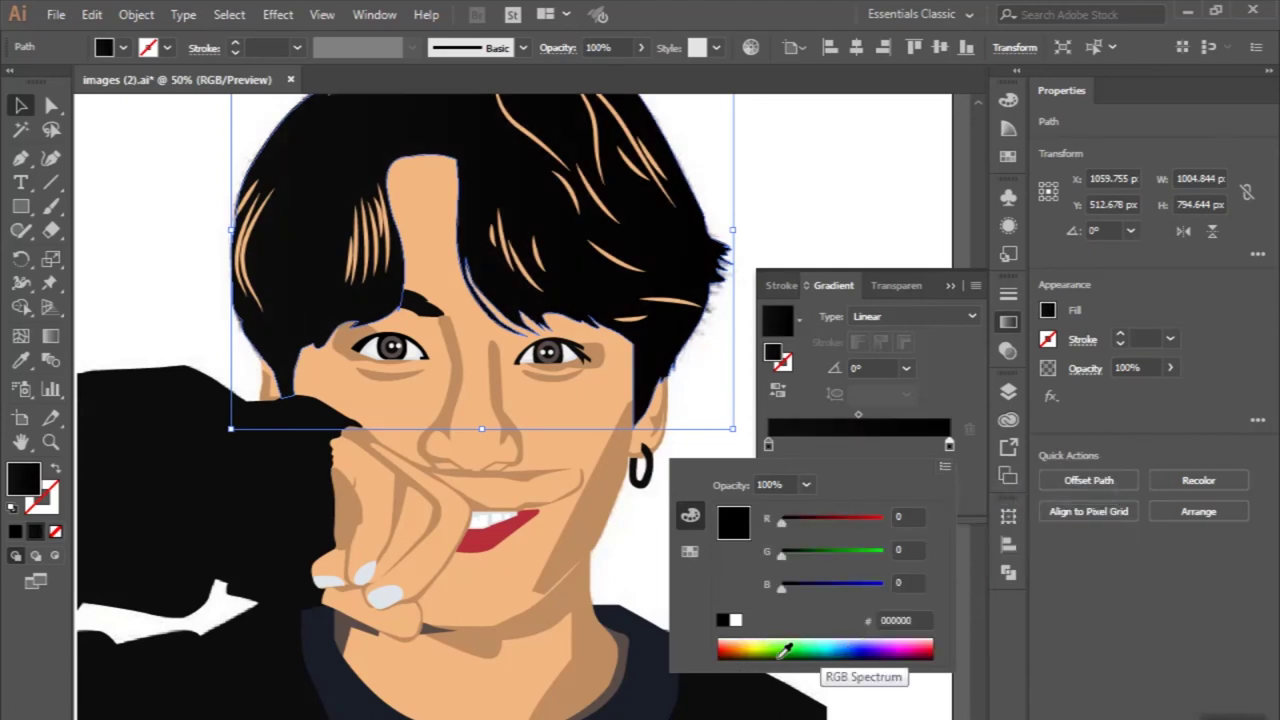
{"action": "left_click", "coordinate": [740, 654]}
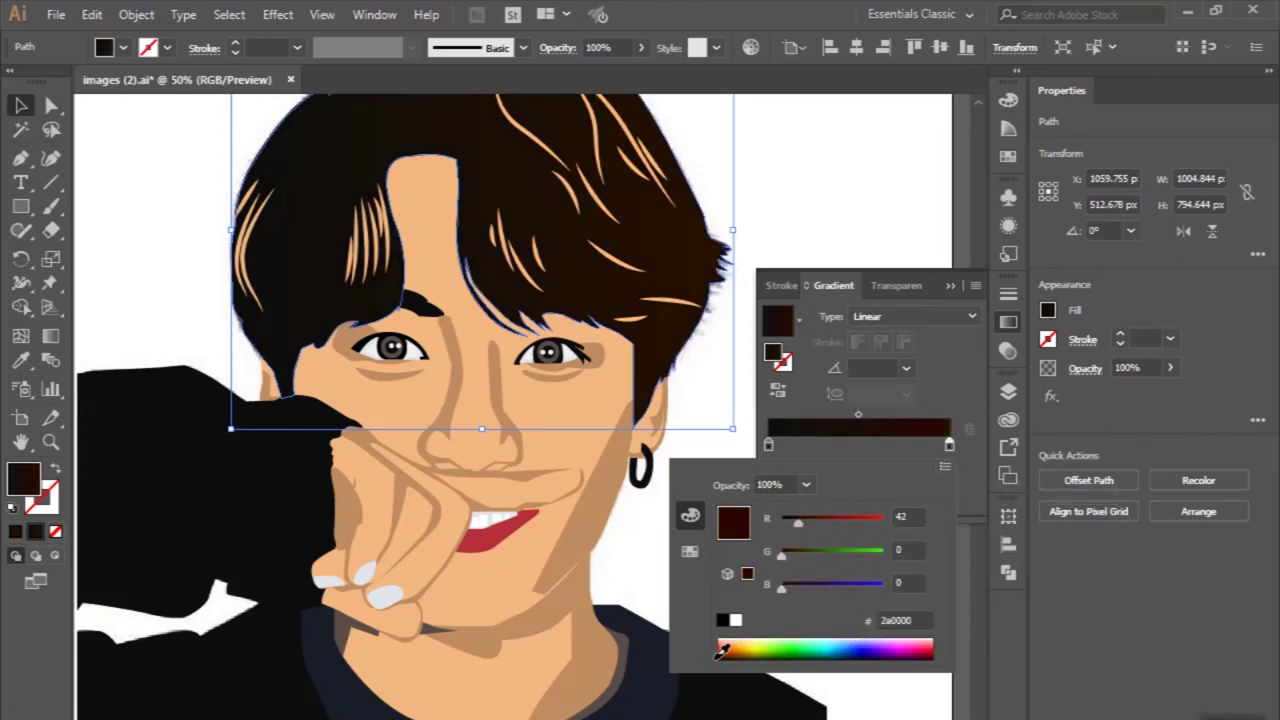
{"action": "left_click_drag", "start_coordinate": [724, 651], "coordinate": [705, 664]}
{"action": "key", "text": "ctrl+minus"}
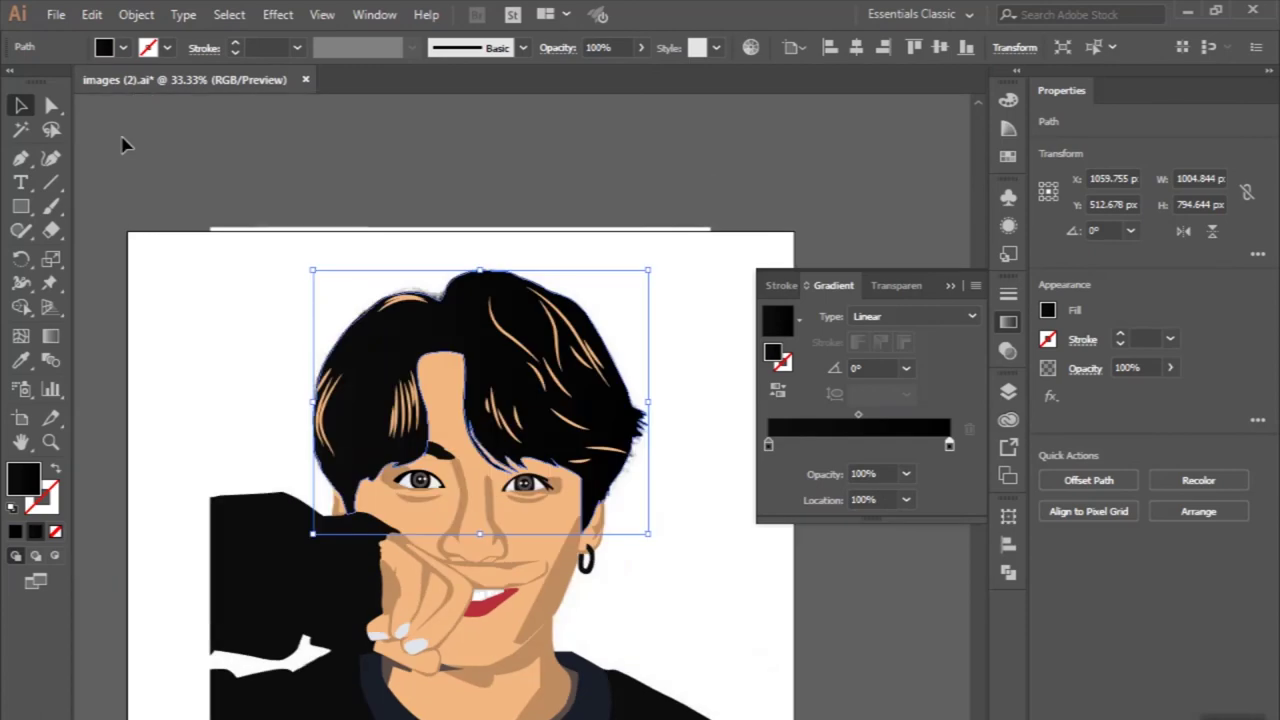
{"action": "left_click", "coordinate": [257, 366]}
Select both eye liners and the hand-and-face shading shape, then clear the selection.
{"action": "scroll", "coordinate": [365, 365], "scroll_direction": "up", "scroll_amount": 5}
{"action": "left_click", "coordinate": [360, 366]}
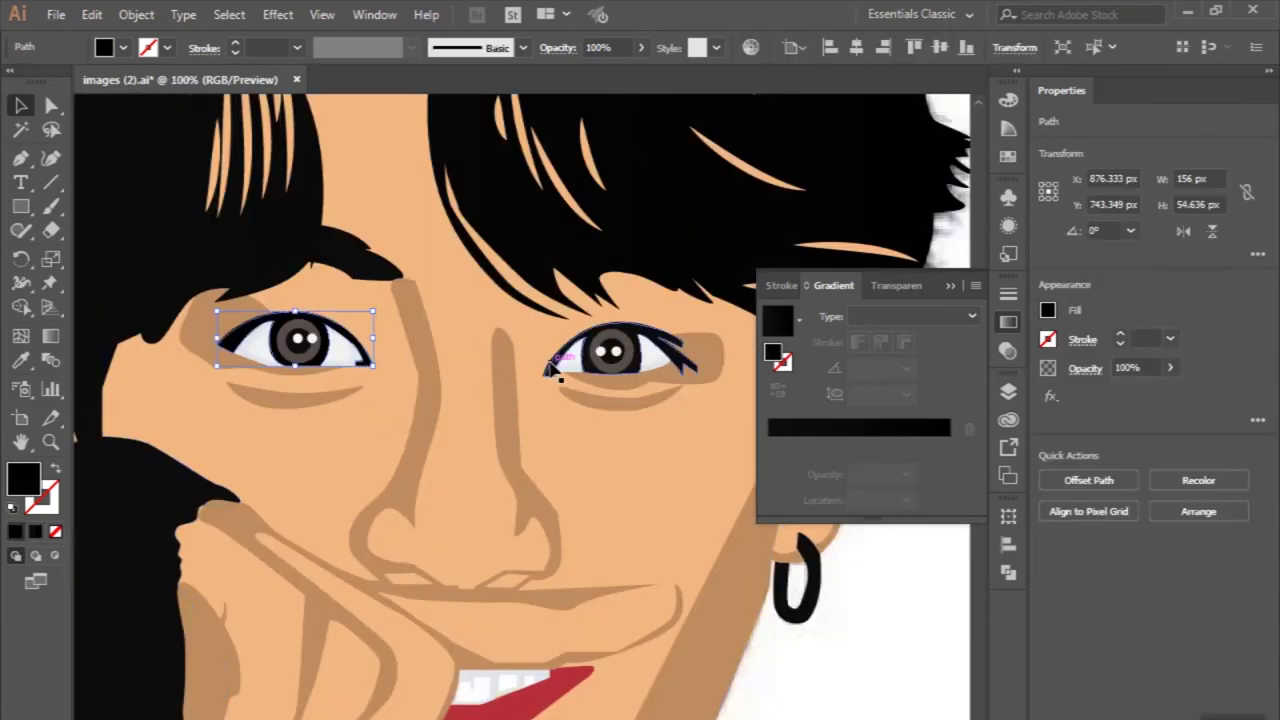
{"action": "left_click", "coordinate": [688, 364], "text": "shift"}
{"action": "left_click", "coordinate": [172, 548], "text": "shift"}
{"action": "scroll", "coordinate": [170, 550], "scroll_direction": "down", "scroll_amount": 2}
{"action": "scroll", "coordinate": [318, 620], "scroll_direction": "down", "scroll_amount": 1}
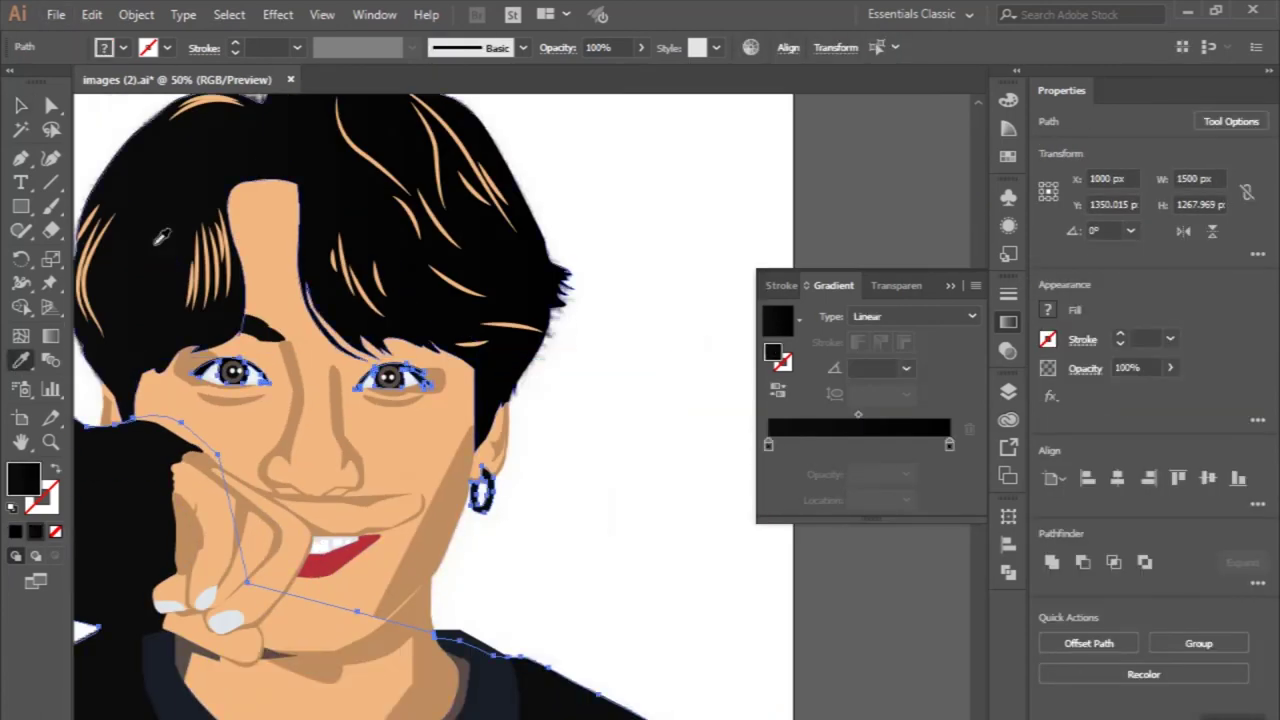
{"action": "left_click", "coordinate": [556, 387]}
{"action": "scroll", "coordinate": [688, 434], "scroll_direction": "down", "scroll_amount": 1}
{"action": "scroll", "coordinate": [687, 432], "scroll_direction": "down", "scroll_amount": 1}
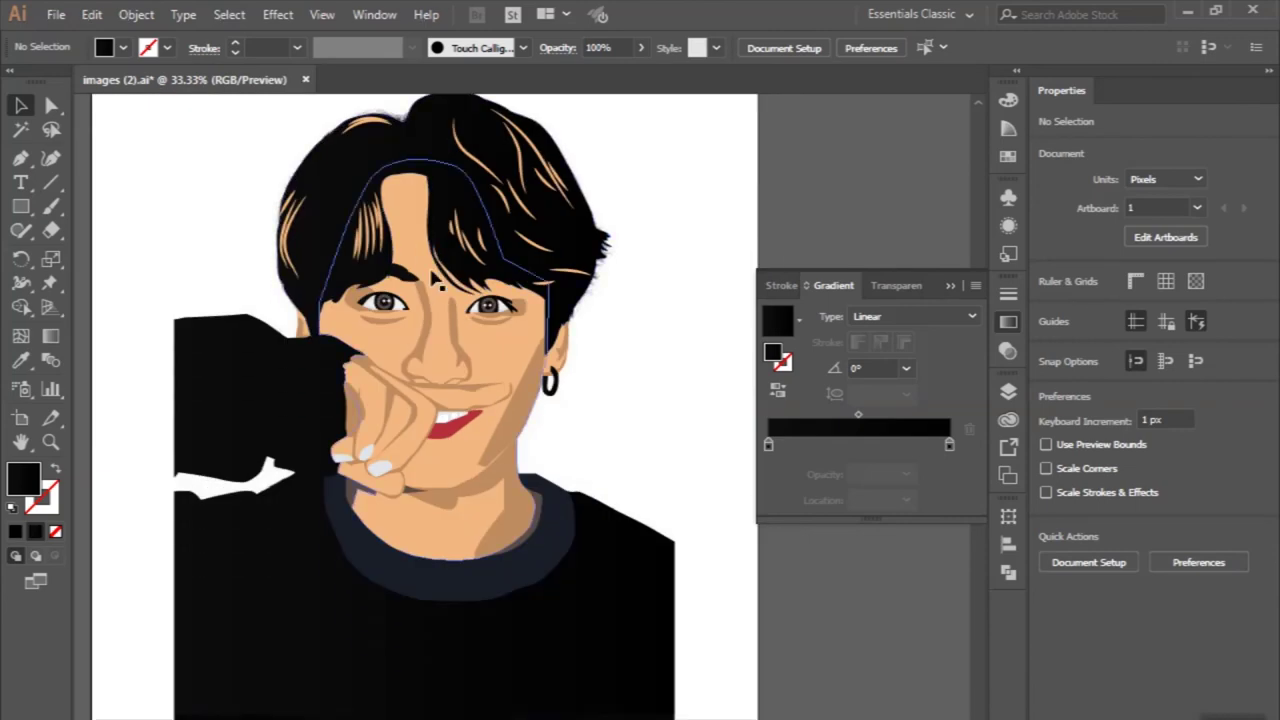
Give the neckline band a linear gradient with a very dark purple (0d0d18) left stop.
{"action": "scroll", "coordinate": [687, 432], "scroll_direction": "up", "scroll_amount": 1}
{"action": "left_click", "coordinate": [290, 590]}
{"action": "left_click", "coordinate": [20, 360]}
{"action": "left_click", "coordinate": [690, 620]}
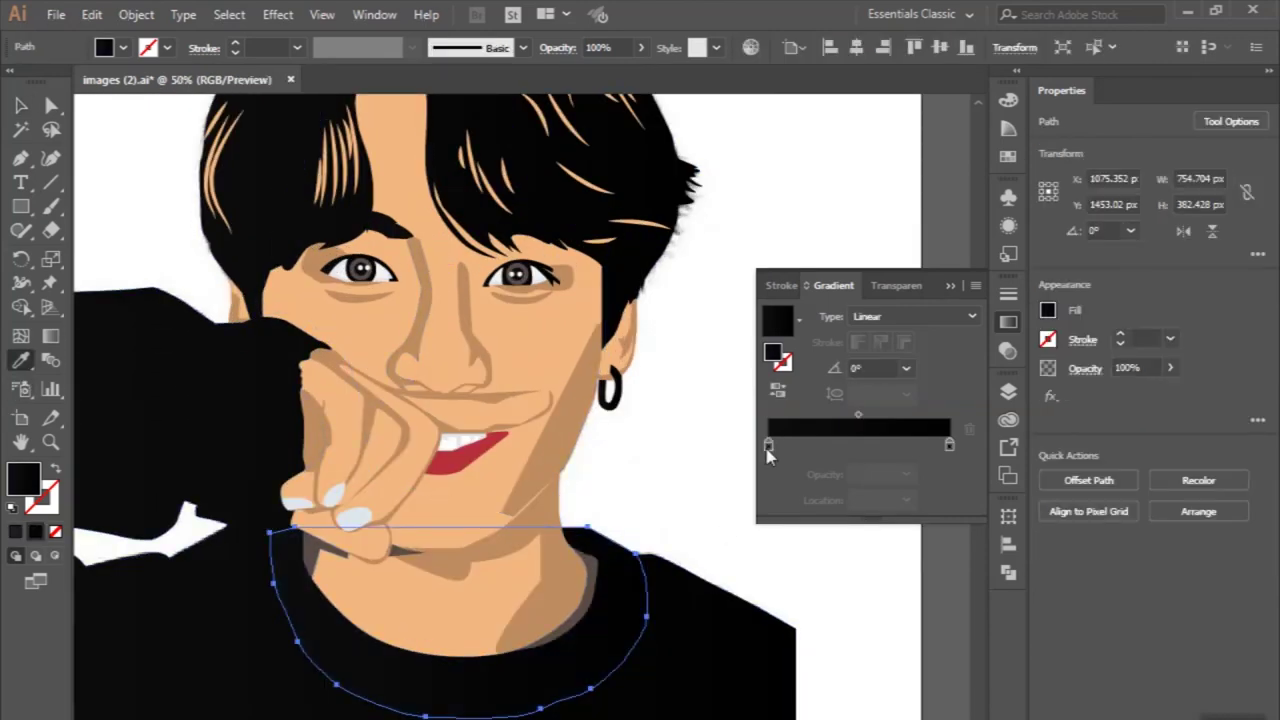
{"action": "double_click", "coordinate": [768, 444]}
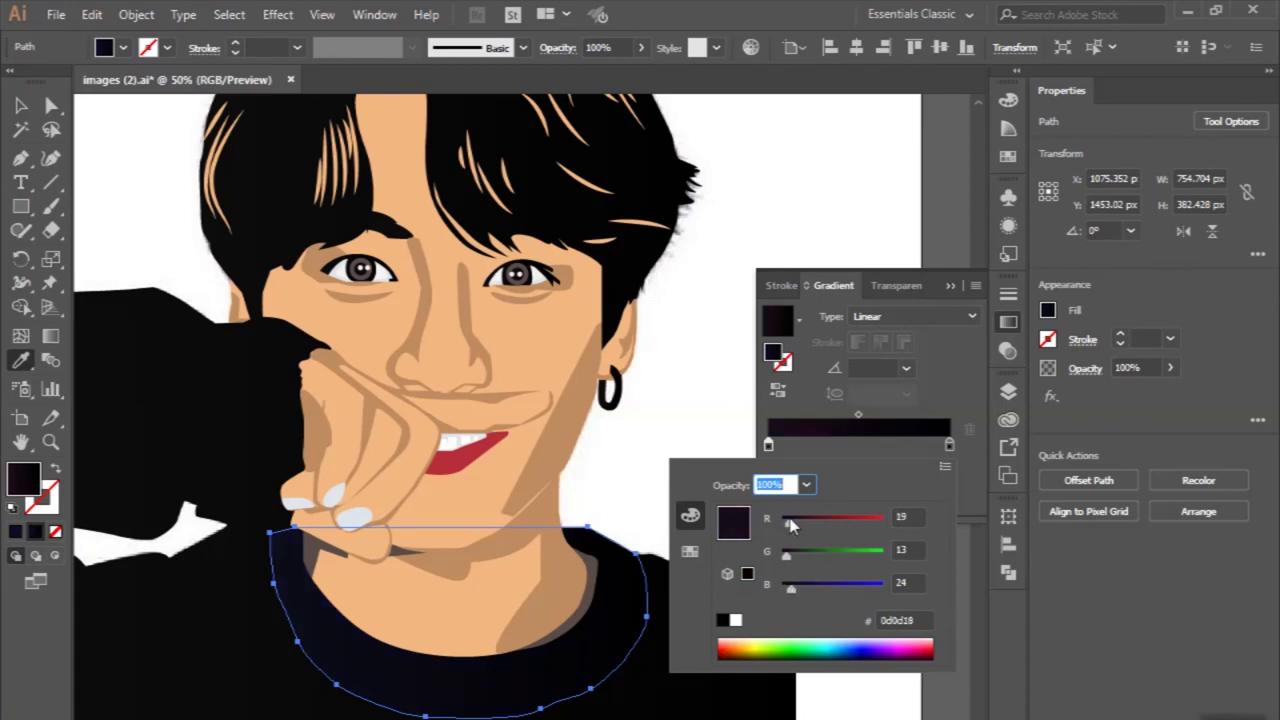
{"action": "scroll", "coordinate": [600, 420], "scroll_direction": "down", "scroll_amount": 1}
{"action": "left_click", "coordinate": [20, 105]}
Reselect the neckline band, clear the selection, and select the nose shape.
{"action": "left_click", "coordinate": [450, 640]}
{"action": "left_click", "coordinate": [160, 210]}
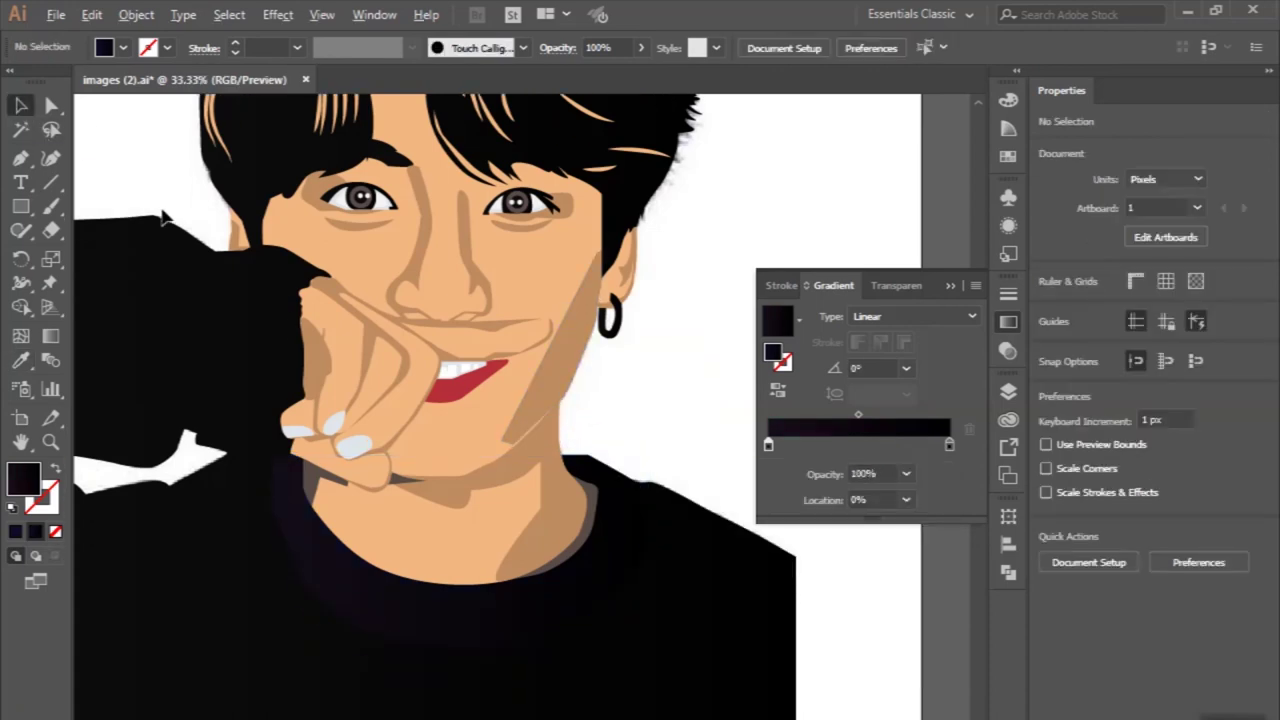
{"action": "scroll", "coordinate": [126, 449], "scroll_direction": "down", "scroll_amount": 1}
{"action": "scroll", "coordinate": [354, 514], "scroll_direction": "up", "scroll_amount": 2}
{"action": "left_click", "coordinate": [318, 320]}
{"action": "left_click", "coordinate": [229, 14]}
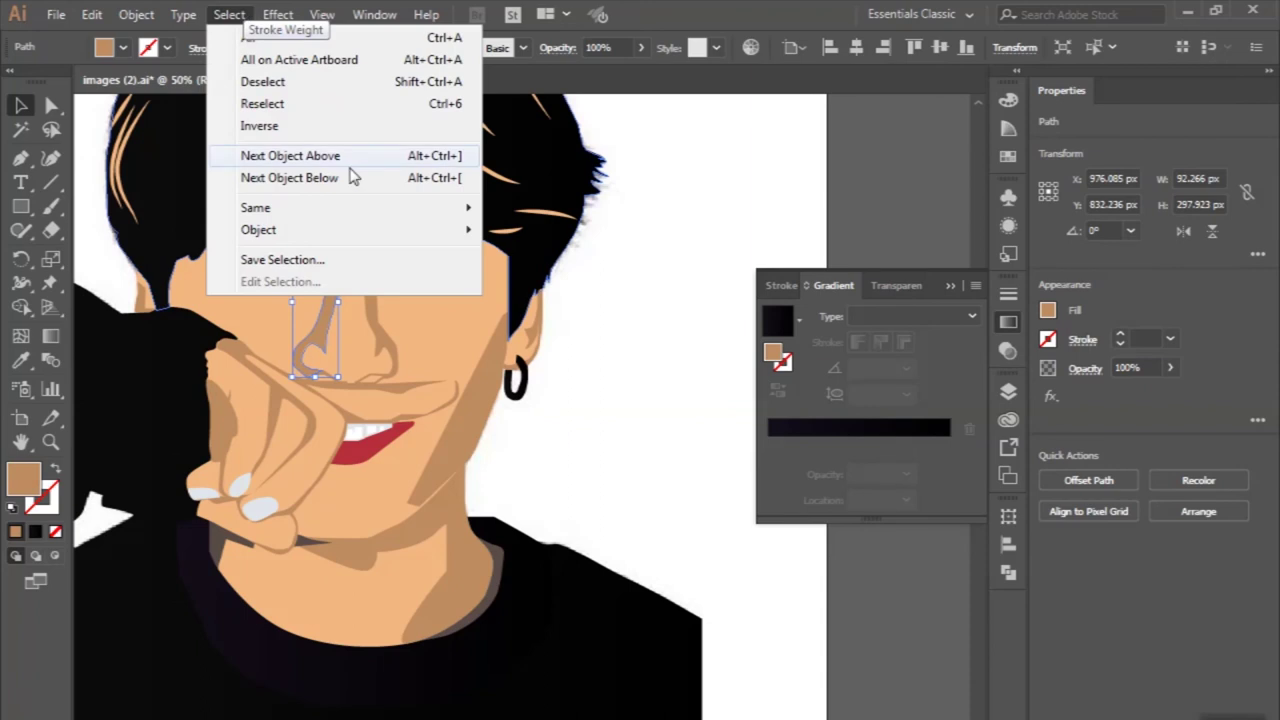
Give all skin-fill shading shapes a linear gradient with a peach stop from the AdobeColor sad woman library.
{"action": "mouse_move", "coordinate": [256, 207]}
{"action": "left_click", "coordinate": [527, 298]}
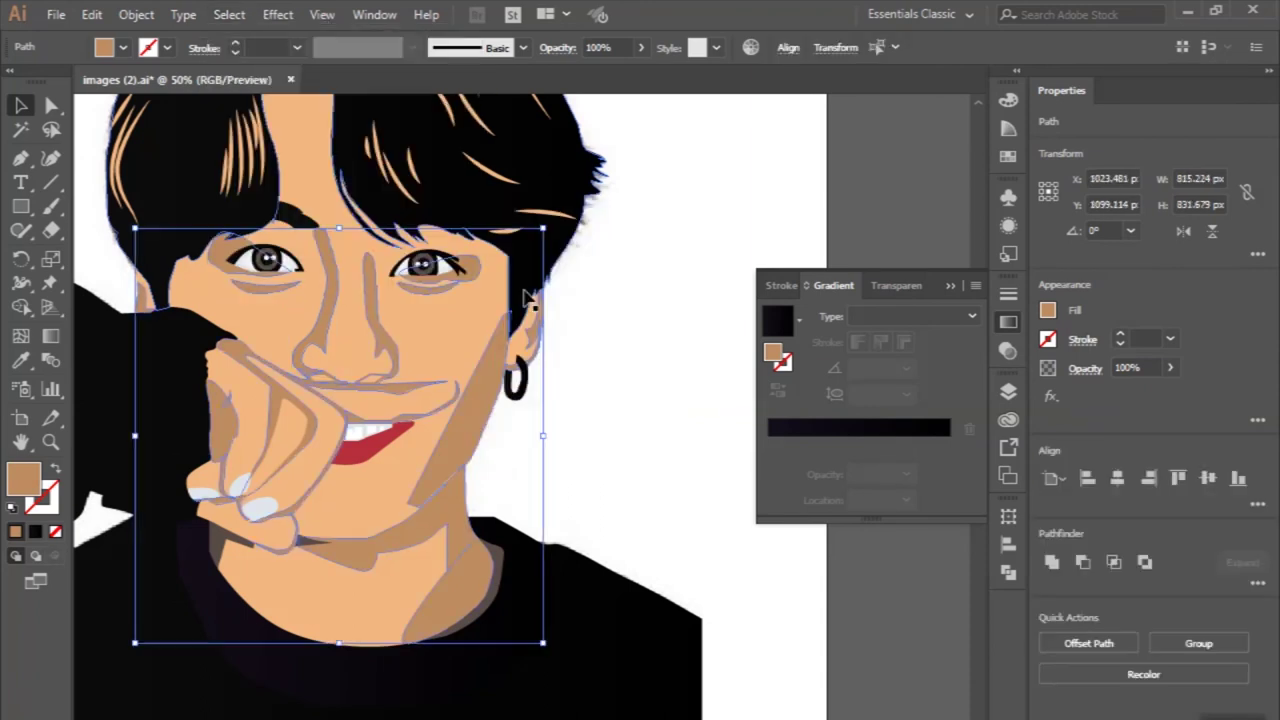
{"action": "left_click", "coordinate": [774, 437]}
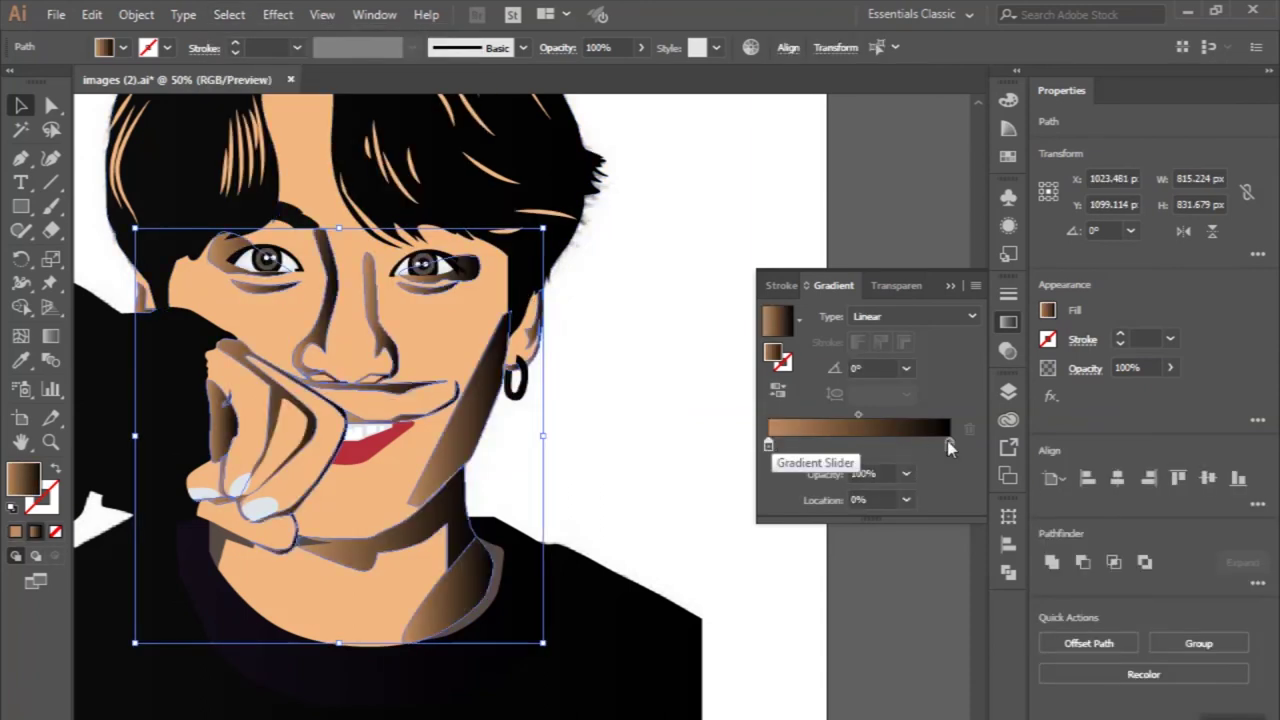
{"action": "left_click", "coordinate": [1008, 157]}
{"action": "left_click", "coordinate": [771, 497]}
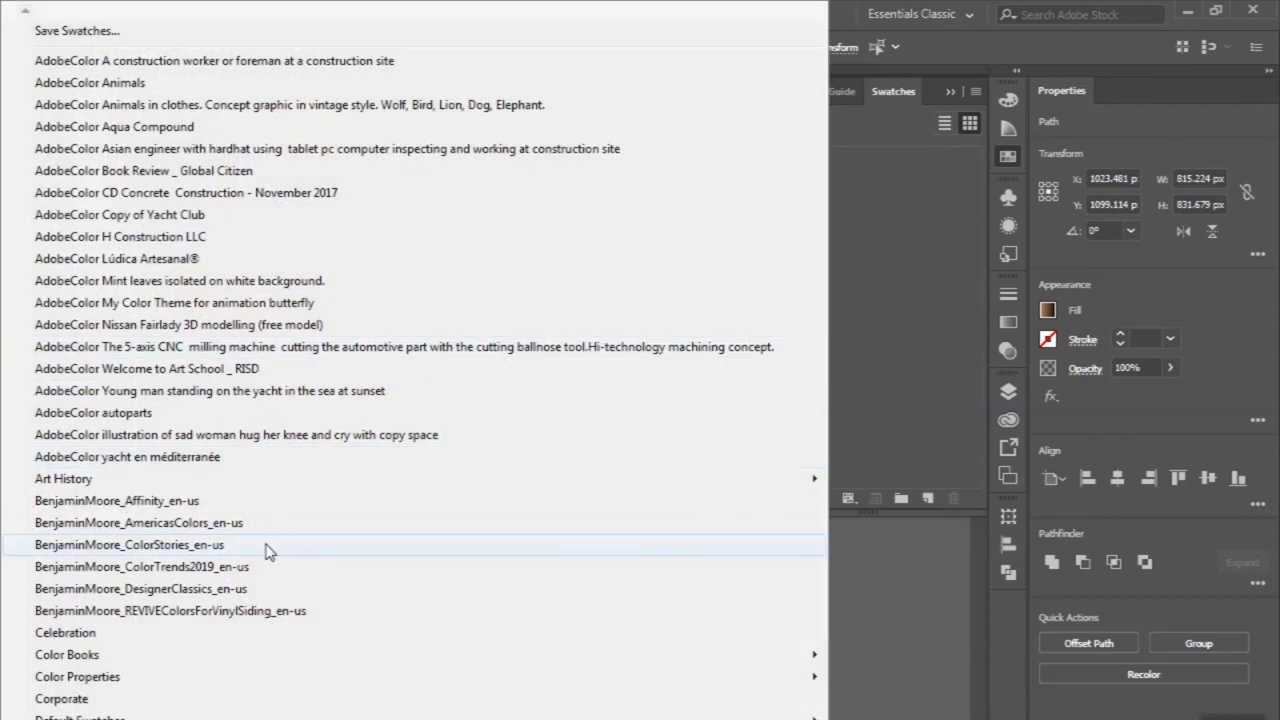
{"action": "left_click", "coordinate": [243, 440]}
{"action": "left_click", "coordinate": [1008, 321]}
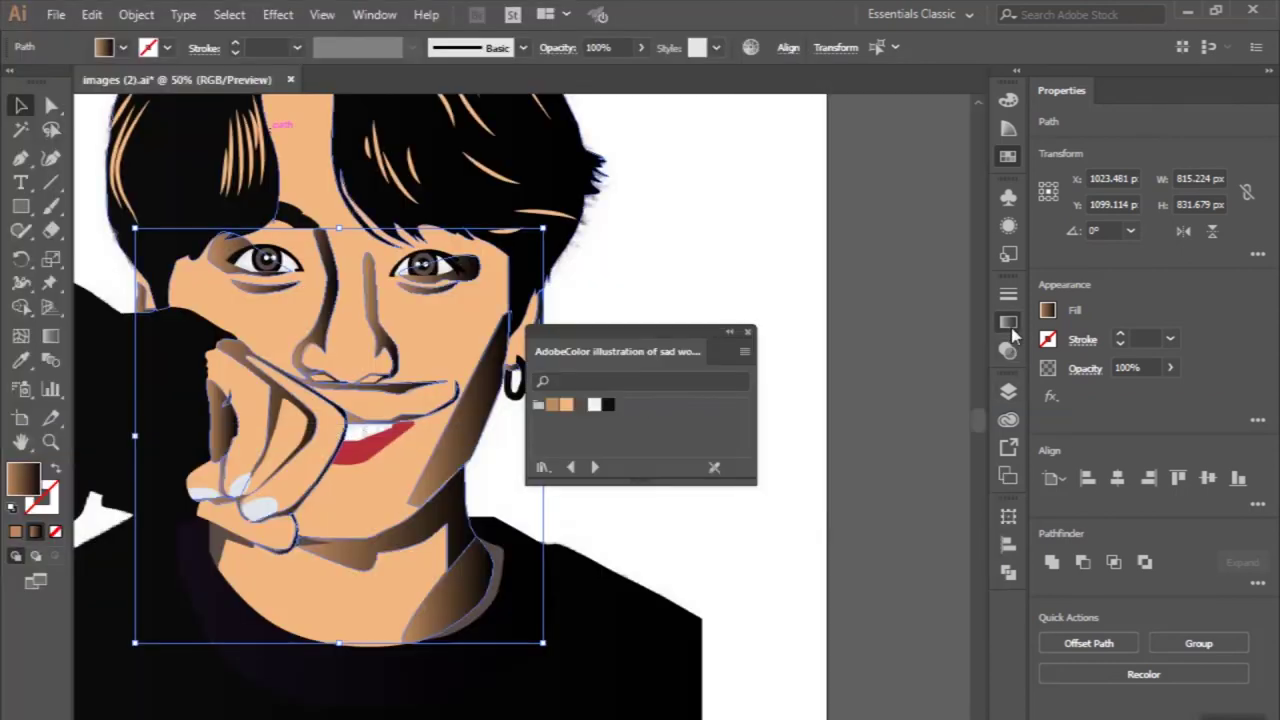
{"action": "left_click", "coordinate": [566, 404]}
{"action": "scroll", "coordinate": [400, 500], "scroll_direction": "down", "scroll_amount": 1}
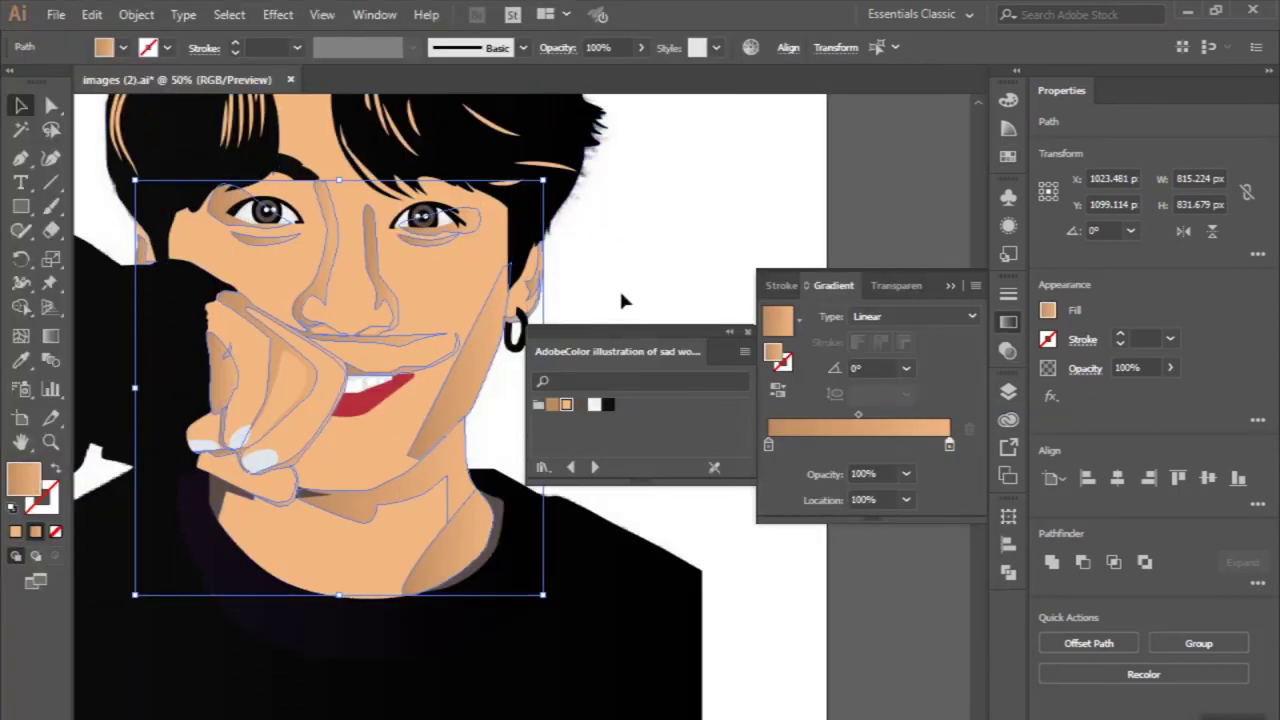
Make the gradient's other stop peach and select the shapes around the left eye.
{"action": "left_click", "coordinate": [617, 288]}
{"action": "scroll", "coordinate": [594, 309], "scroll_direction": "up", "scroll_amount": 1}
{"action": "left_click", "coordinate": [441, 254]}
{"action": "scroll", "coordinate": [445, 253], "scroll_direction": "up", "scroll_amount": 2}
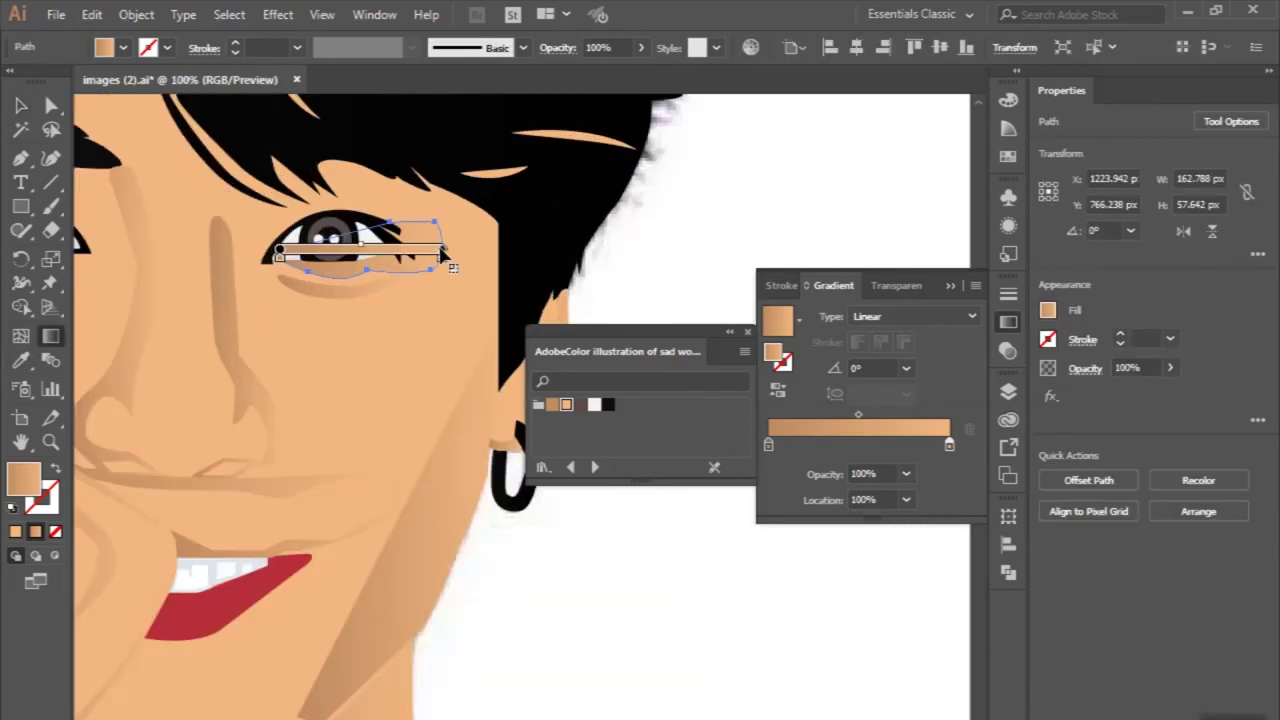
{"action": "scroll", "coordinate": [497, 245], "scroll_direction": "down", "scroll_amount": 1}
{"action": "key", "text": "v"}
{"action": "left_click", "coordinate": [245, 268]}
{"action": "left_click", "coordinate": [230, 238]}
{"action": "scroll", "coordinate": [200, 270], "scroll_direction": "down", "scroll_amount": 1}
{"action": "scroll", "coordinate": [254, 310], "scroll_direction": "up", "scroll_amount": 2}
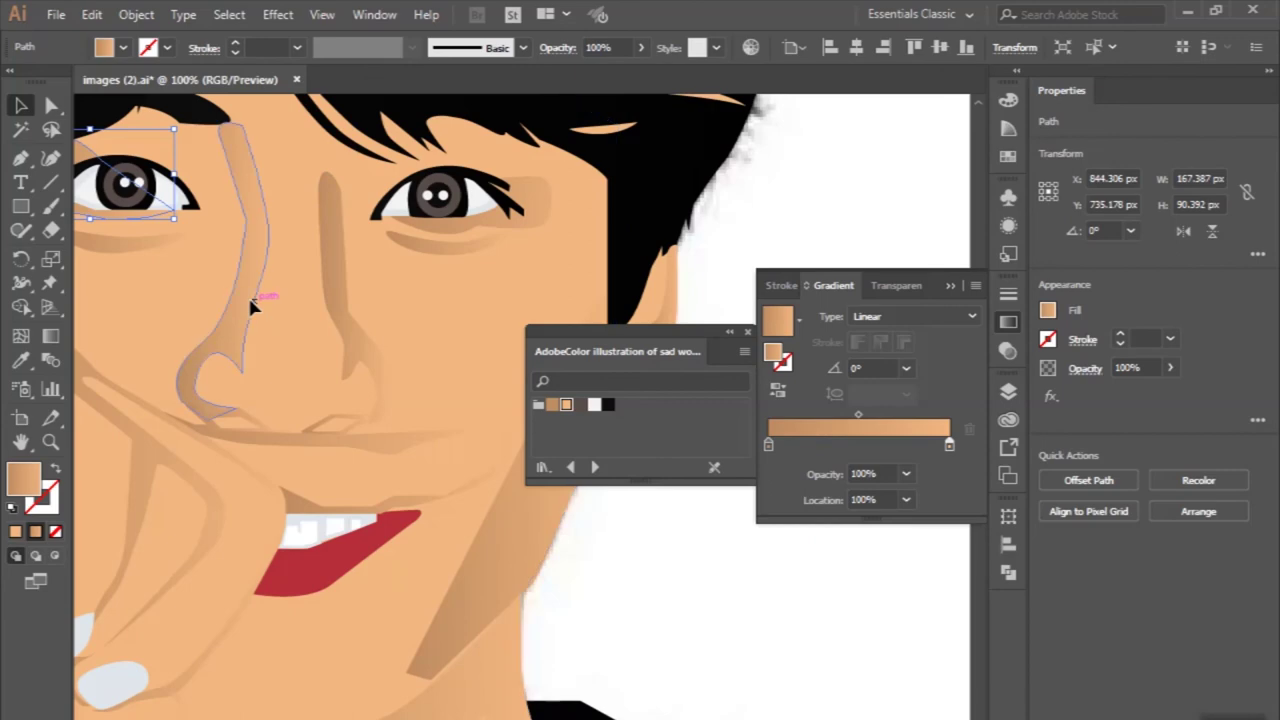
Redirect the nose shadow's gradient so it runs diagonally, reversed across the nose.
{"action": "left_click", "coordinate": [252, 308]}
{"action": "left_click", "coordinate": [51, 337]}
{"action": "mouse_move", "coordinate": [186, 249]}
{"action": "left_mouse_down"}
{"action": "mouse_move", "coordinate": [289, 322]}
{"action": "mouse_move", "coordinate": [263, 297]}
{"action": "left_mouse_up"}
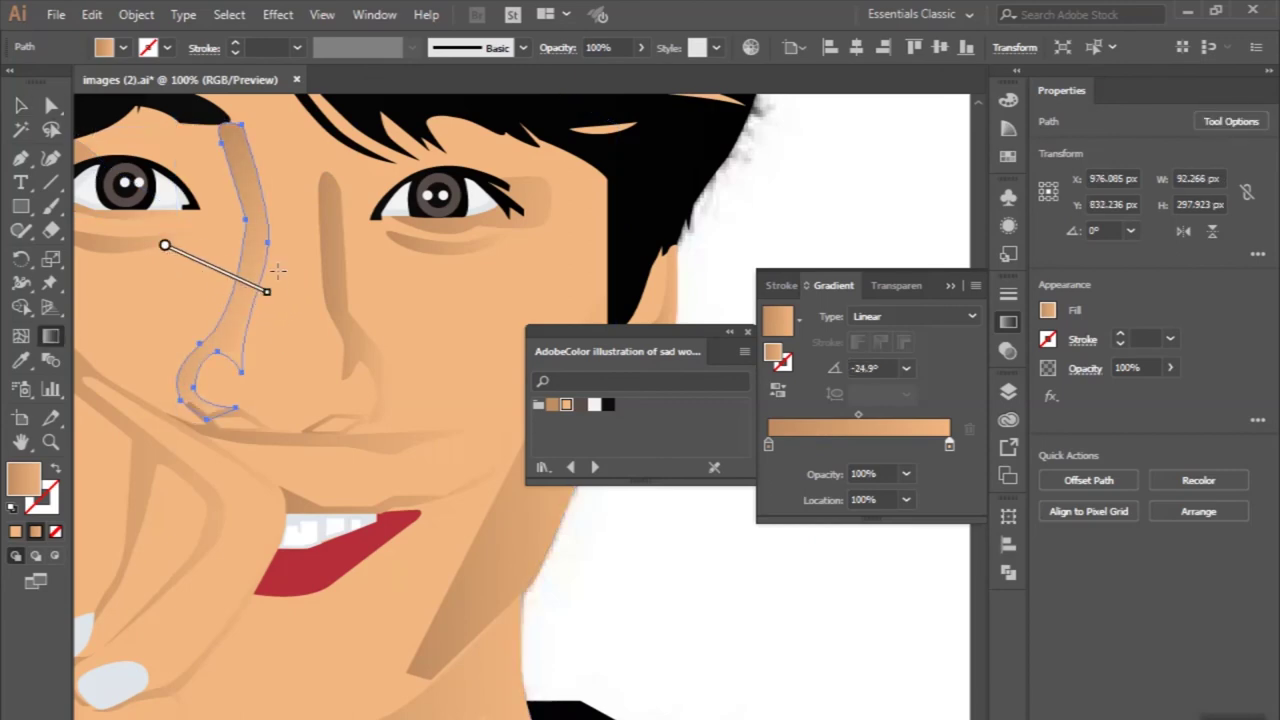
{"action": "scroll", "coordinate": [362, 354], "scroll_direction": "down", "scroll_amount": 1}
{"action": "left_click_drag", "start_coordinate": [335, 330], "coordinate": [397, 318]}
{"action": "scroll", "coordinate": [376, 313], "scroll_direction": "up", "scroll_amount": 1}
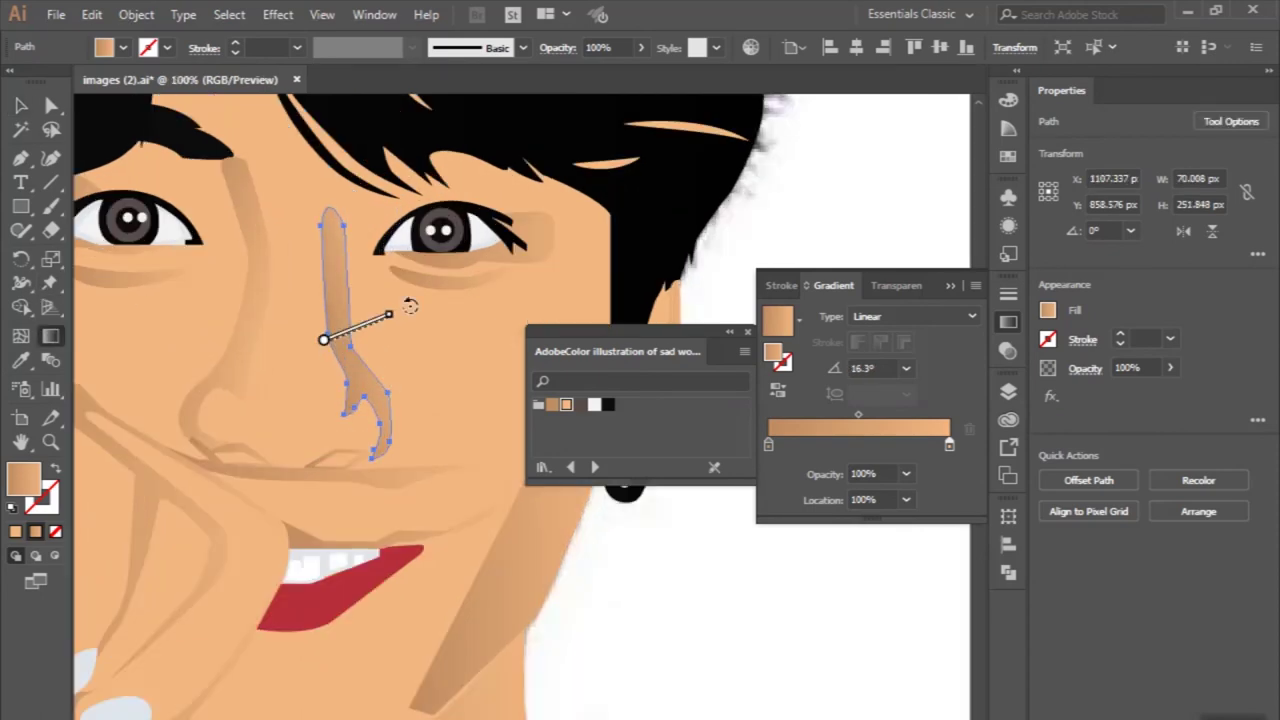
{"action": "left_click_drag", "start_coordinate": [379, 318], "coordinate": [287, 363]}
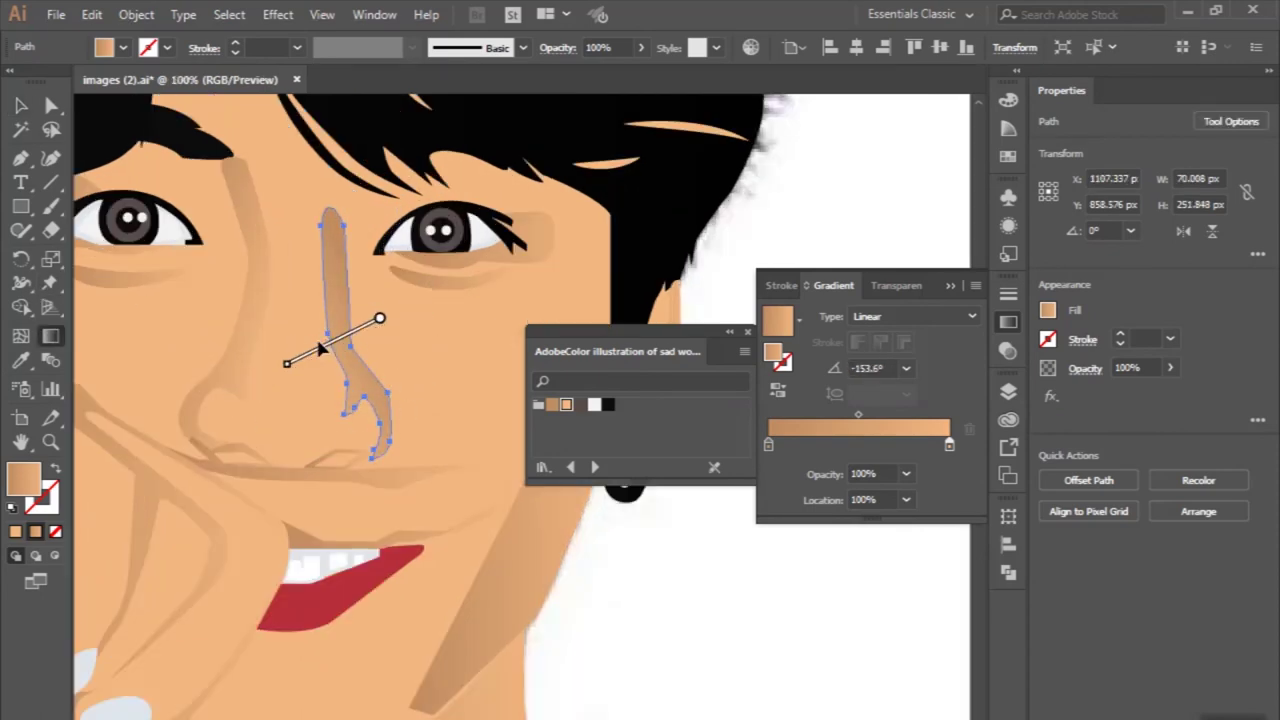
{"action": "scroll", "coordinate": [258, 311], "scroll_direction": "down", "scroll_amount": 2}
{"action": "key", "text": "v"}
{"action": "left_click", "coordinate": [562, 199]}
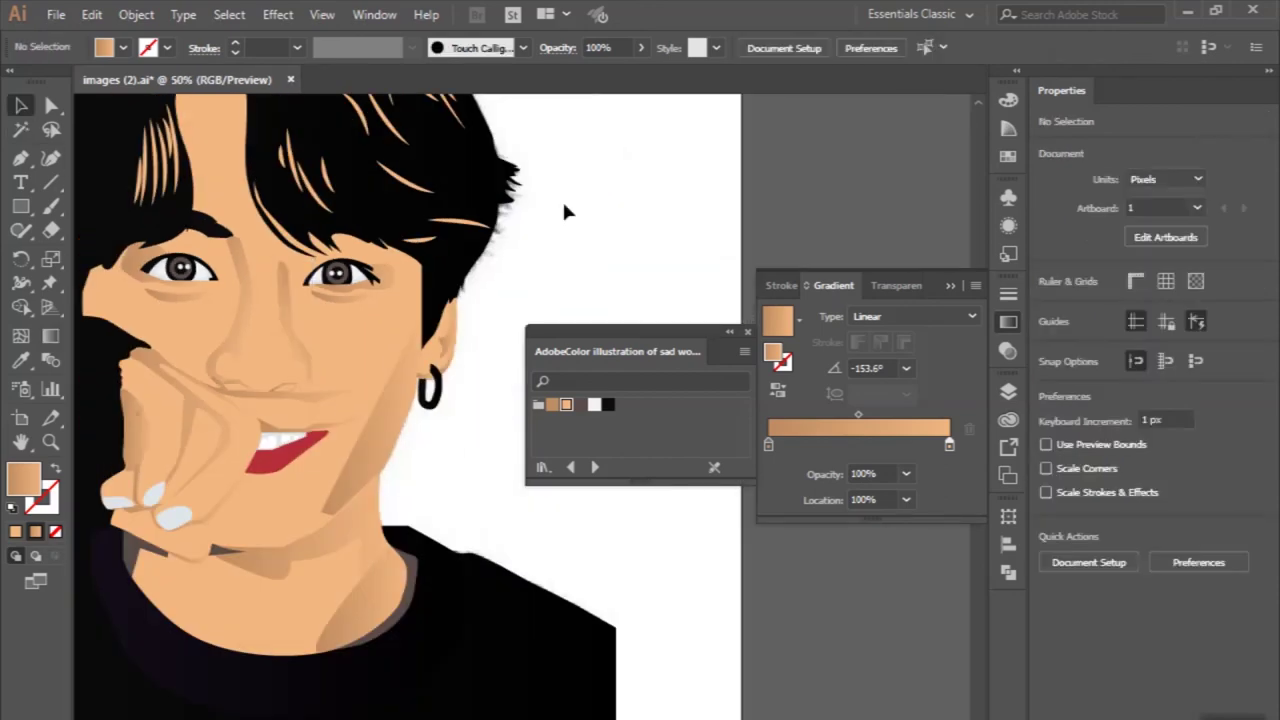
{"action": "scroll", "coordinate": [562, 199], "scroll_direction": "down", "scroll_amount": 1}
{"action": "scroll", "coordinate": [418, 410], "scroll_direction": "up", "scroll_amount": 1}
Re-angle the cheek shadow's gradient to sweep diagonally across the cheek.
{"action": "left_click", "coordinate": [418, 410]}
{"action": "key", "text": "g"}
{"action": "left_click_drag", "start_coordinate": [371, 329], "coordinate": [471, 323]}
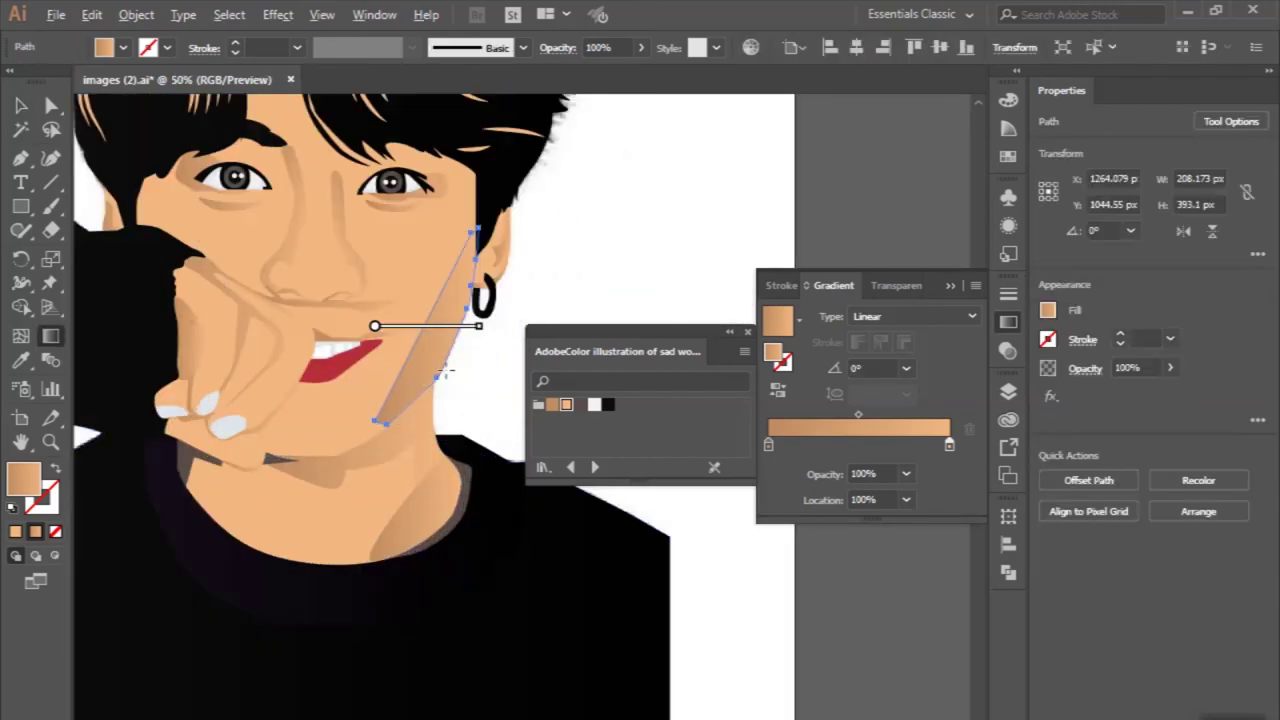
{"action": "scroll", "coordinate": [354, 313], "scroll_direction": "up", "scroll_amount": 1}
{"action": "left_click_drag", "start_coordinate": [285, 330], "coordinate": [420, 300]}
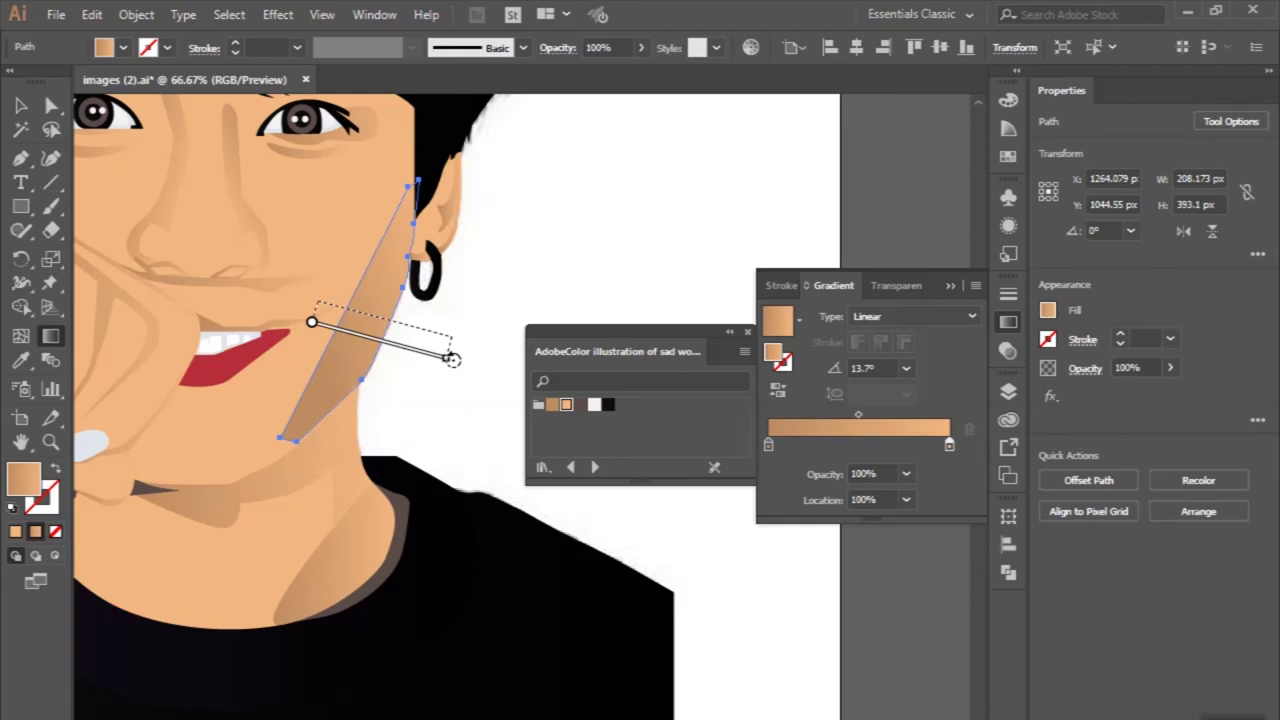
{"action": "left_click_drag", "start_coordinate": [277, 278], "coordinate": [403, 332]}
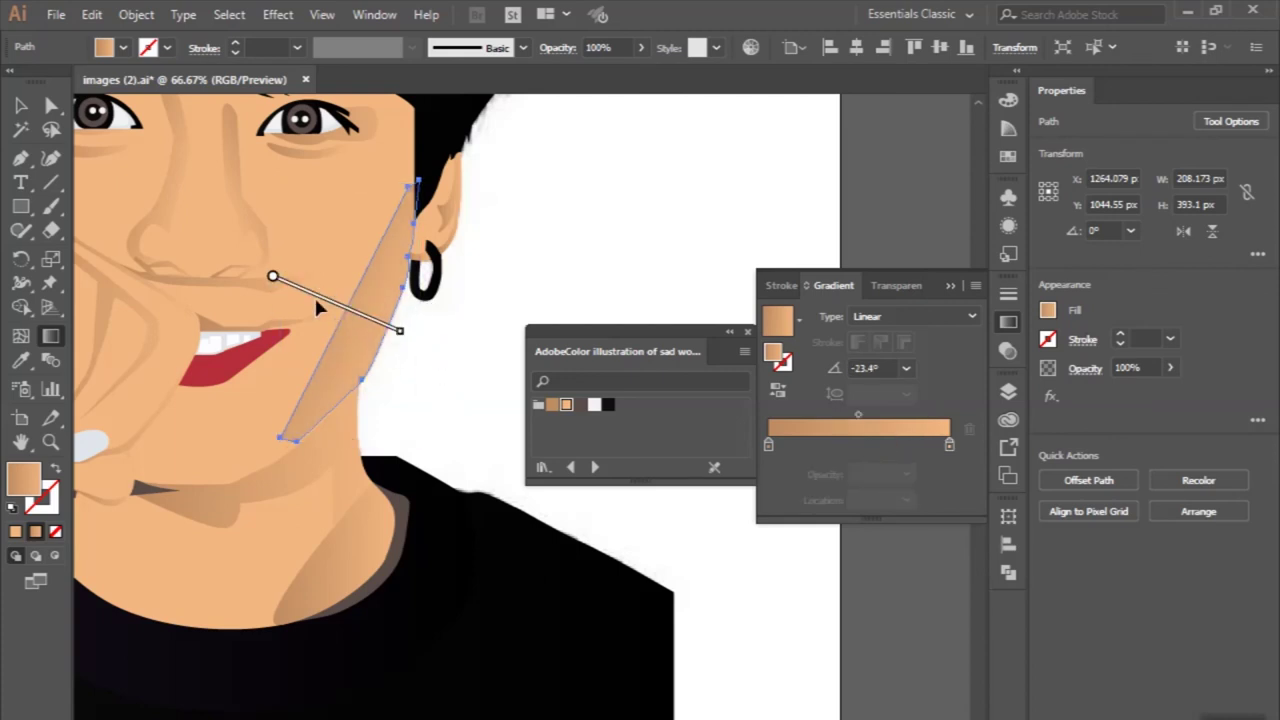
{"action": "left_click_drag", "start_coordinate": [292, 284], "coordinate": [425, 340]}
{"action": "left_click_drag", "start_coordinate": [324, 307], "coordinate": [337, 313]}
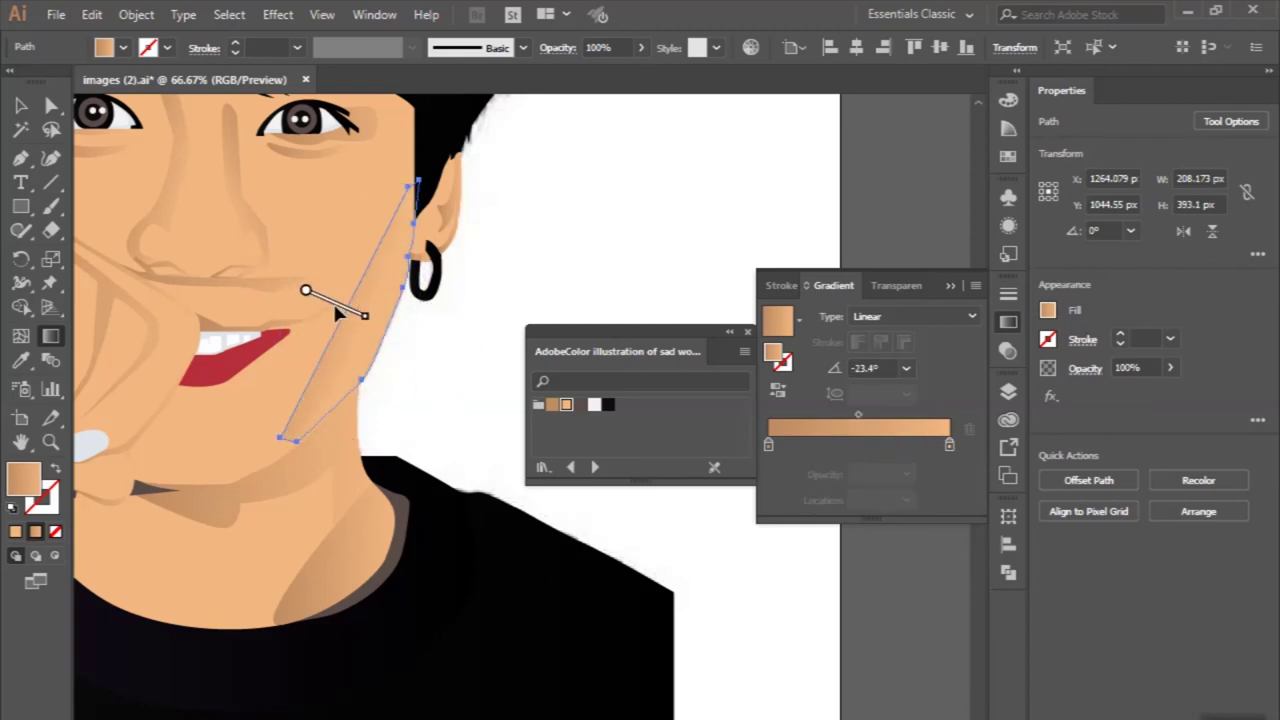
{"action": "key", "text": "v"}
{"action": "key", "text": "ctrl+minus"}
{"action": "left_click", "coordinate": [532, 260]}
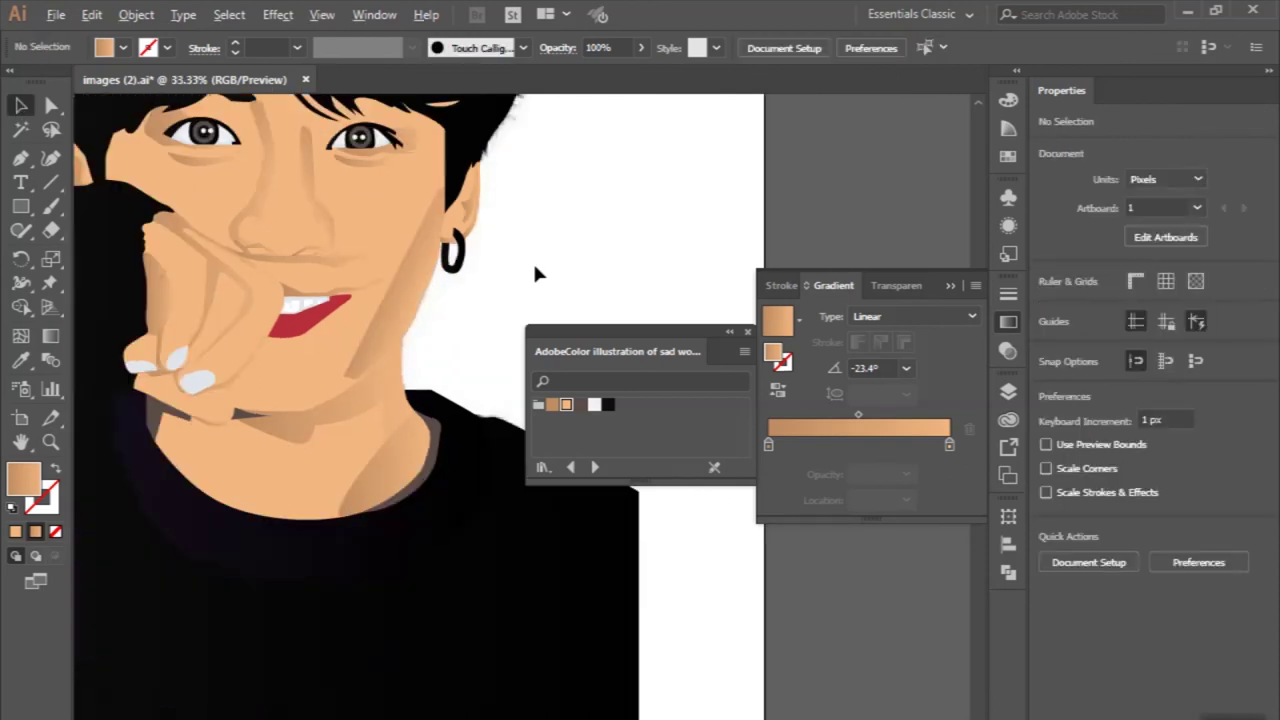
{"action": "scroll", "coordinate": [383, 455], "scroll_direction": "up", "scroll_amount": 1}
Run the neck shadow's gradient from lower right to upper left.
{"action": "left_click", "coordinate": [350, 410]}
{"action": "key", "text": "g"}
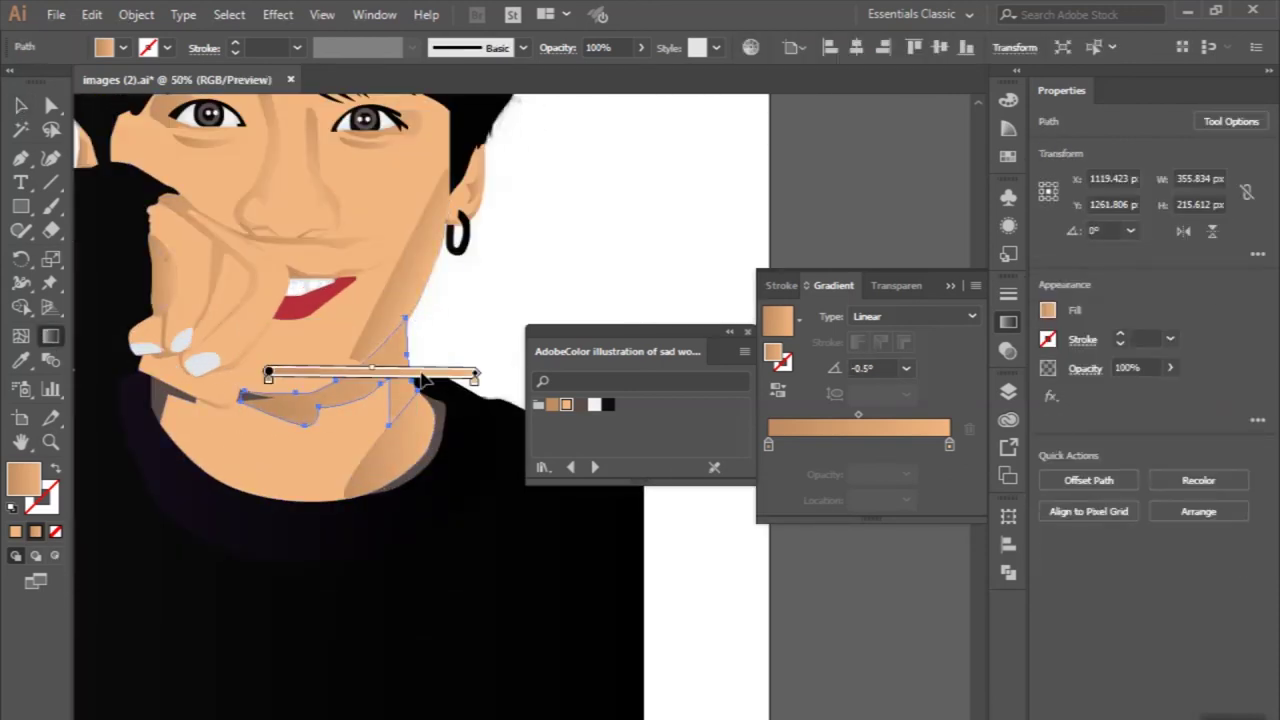
{"action": "left_click", "coordinate": [21, 104]}
{"action": "key", "text": "ctrl+minus"}
{"action": "left_click", "coordinate": [414, 366]}
{"action": "key", "text": "ctrl+plus"}
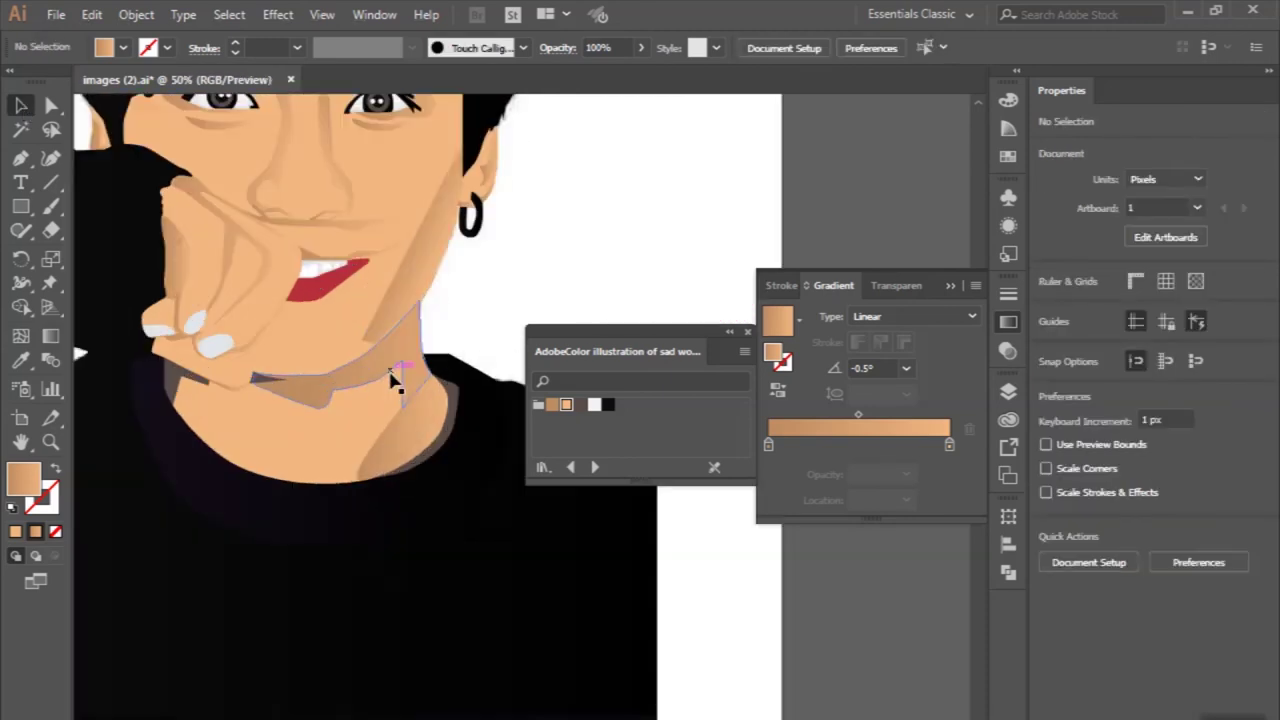
{"action": "key", "text": "g"}
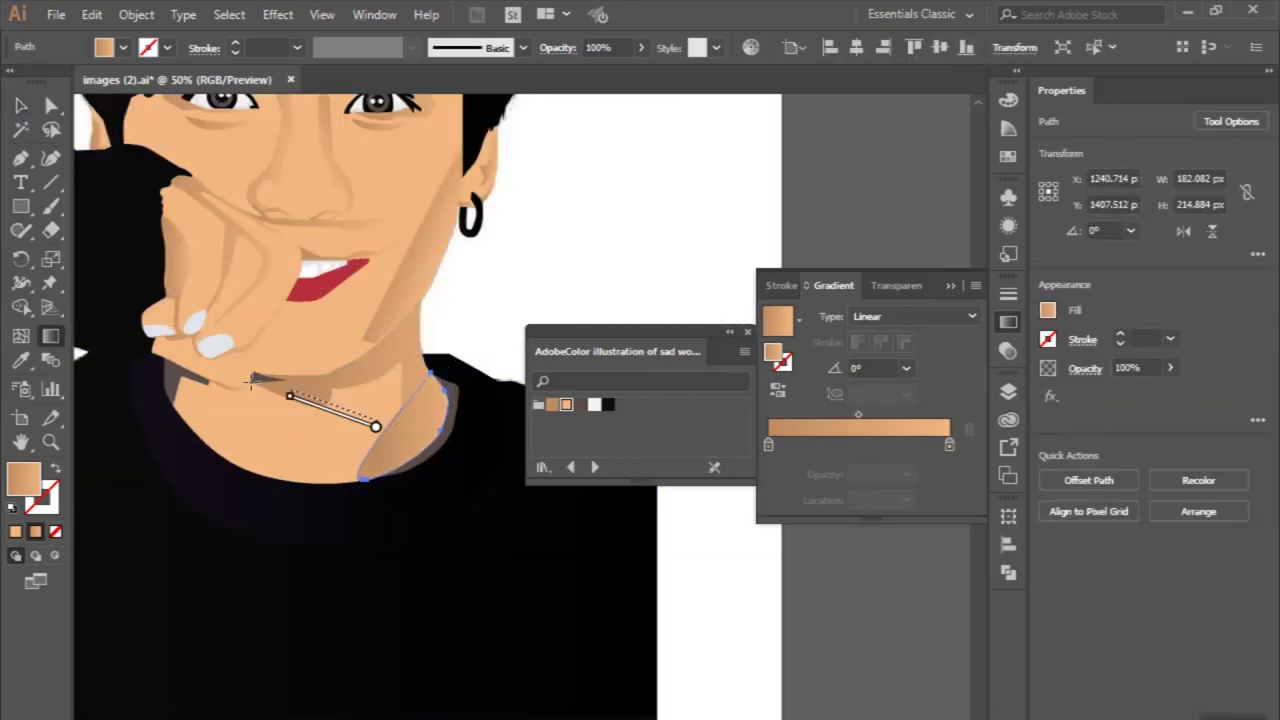
{"action": "left_click_drag", "start_coordinate": [458, 452], "coordinate": [372, 422]}
Lay a horizontal gradient across the chin shadow shape.
{"action": "left_click", "coordinate": [21, 104]}
{"action": "left_click", "coordinate": [330, 385]}
{"action": "key", "text": "g"}
{"action": "left_click_drag", "start_coordinate": [266, 356], "coordinate": [475, 356]}
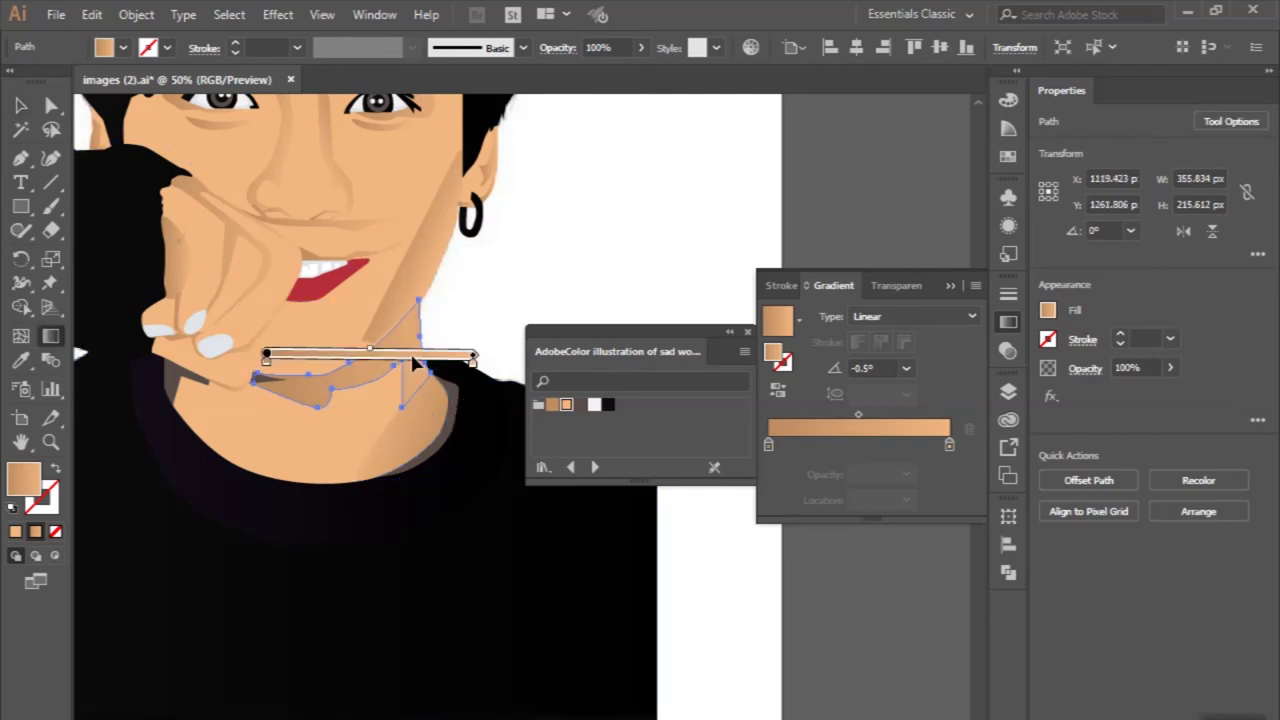
{"action": "key", "text": "v"}
{"action": "left_click", "coordinate": [479, 253]}
{"action": "scroll", "coordinate": [479, 253], "scroll_direction": "down", "scroll_amount": 1}
{"action": "scroll", "coordinate": [479, 253], "scroll_direction": "down", "scroll_amount": 1}
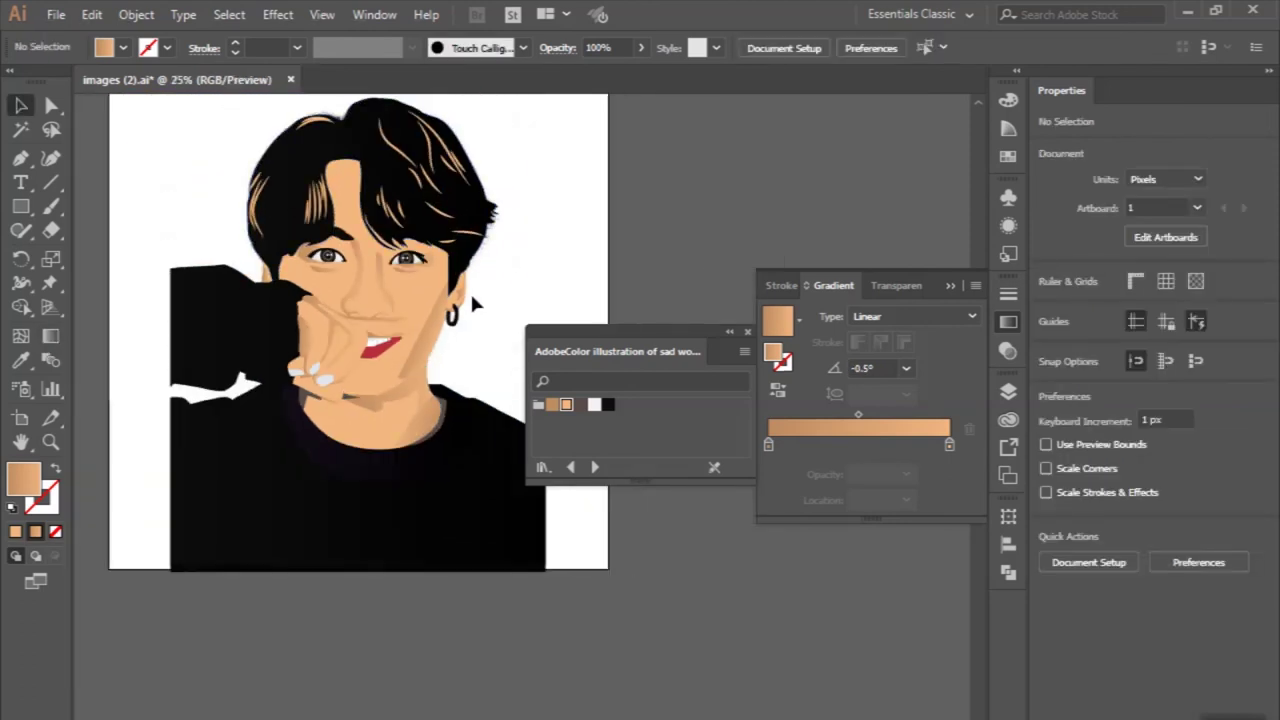
Shift the small hand shadow's gradient further to the left.
{"action": "scroll", "coordinate": [300, 400], "scroll_direction": "up", "scroll_amount": 1}
{"action": "left_click", "coordinate": [300, 400]}
{"action": "scroll", "coordinate": [300, 400], "scroll_direction": "up", "scroll_amount": 3}
{"action": "left_click", "coordinate": [312, 318]}
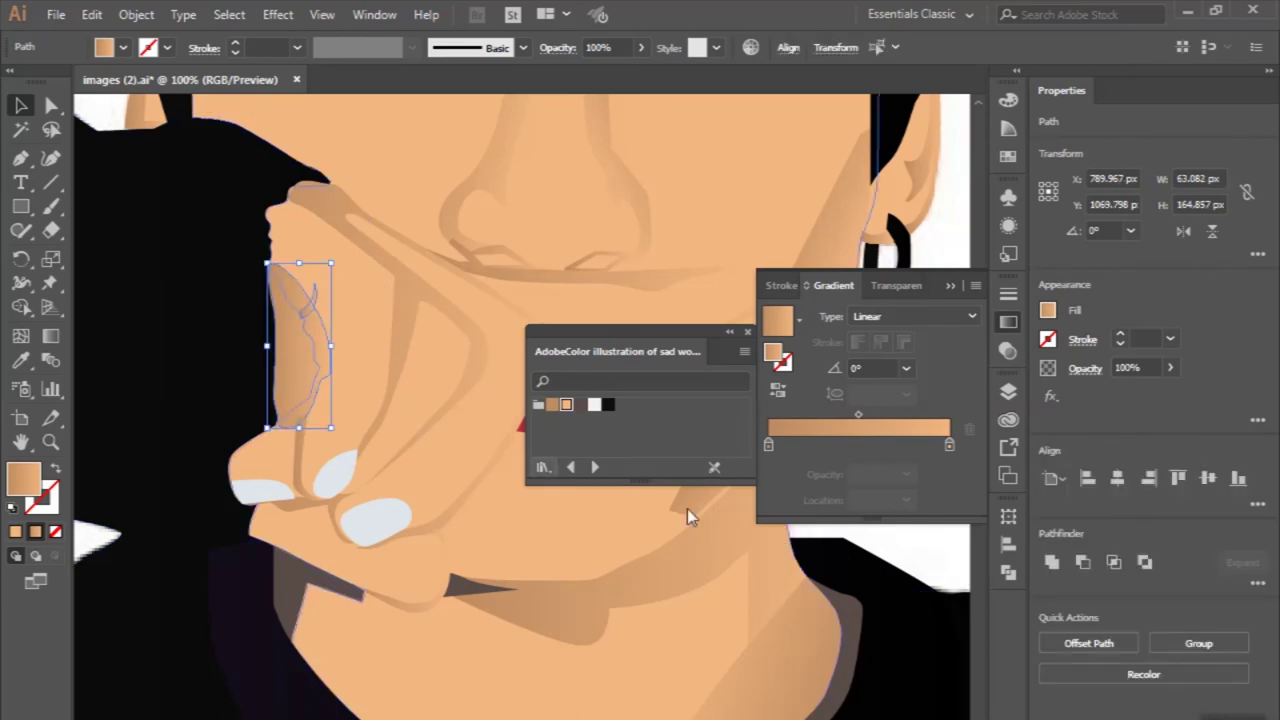
{"action": "left_click", "coordinate": [302, 300]}
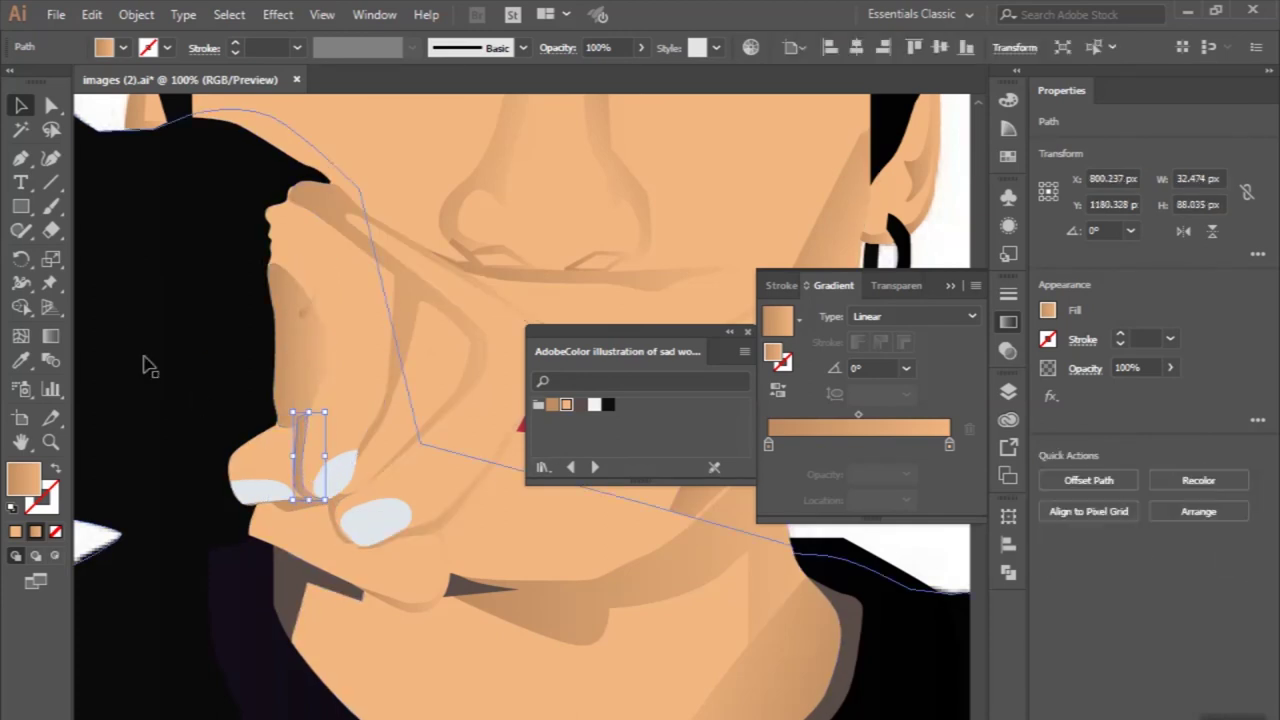
{"action": "key", "text": "g"}
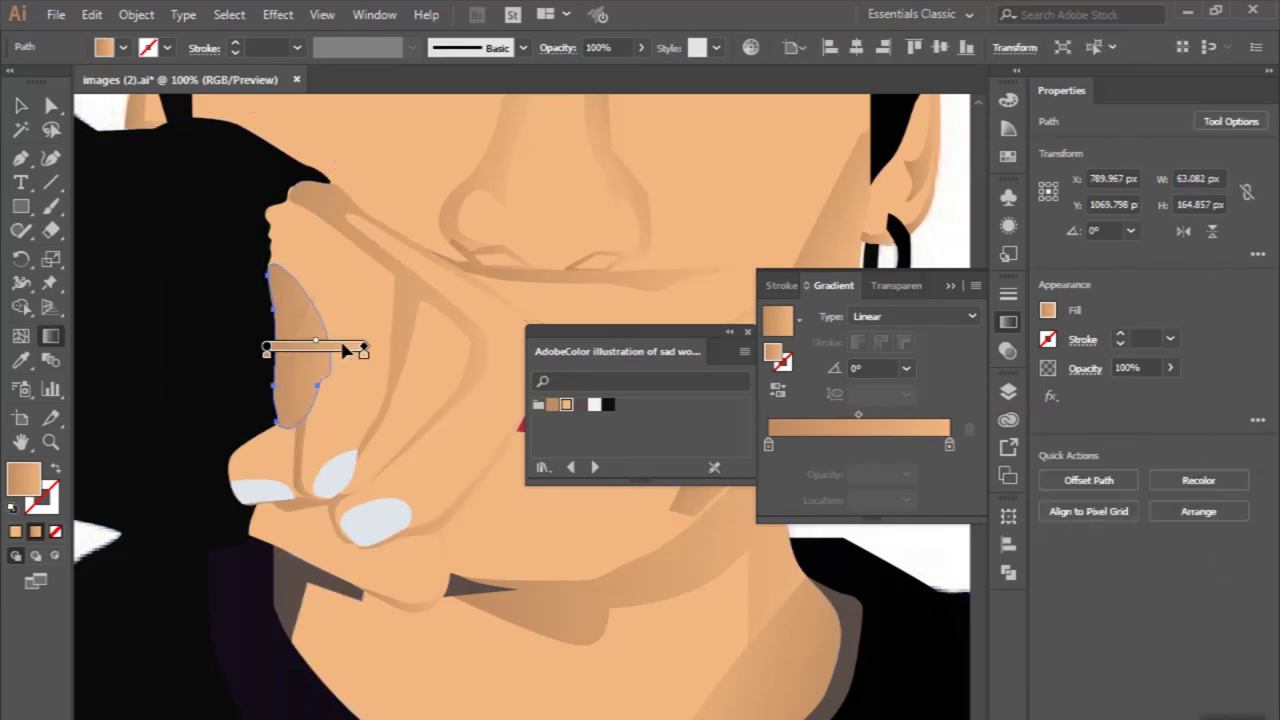
{"action": "left_click_drag", "start_coordinate": [368, 348], "coordinate": [305, 345]}
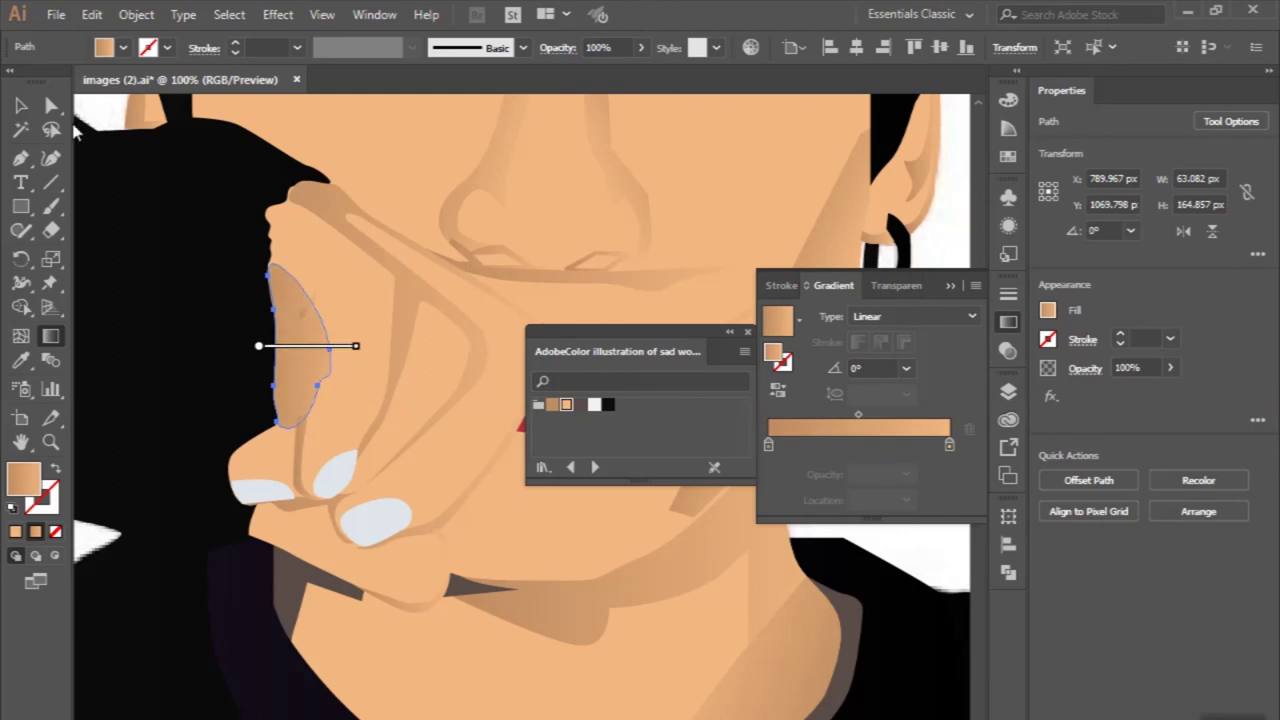
Select the small nose-side shading paths and adjust their gradient.
{"action": "left_click", "coordinate": [306, 302]}
{"action": "scroll", "coordinate": [306, 318], "scroll_direction": "up", "scroll_amount": 2}
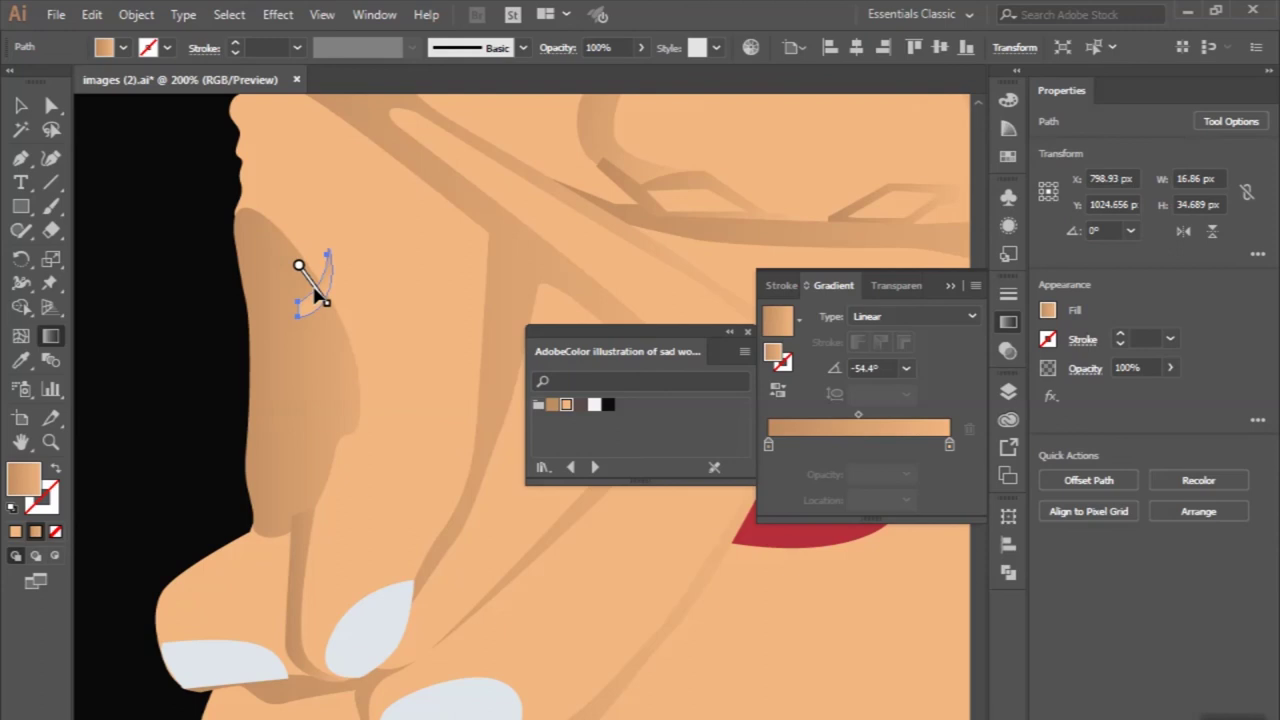
{"action": "left_click", "coordinate": [18, 107]}
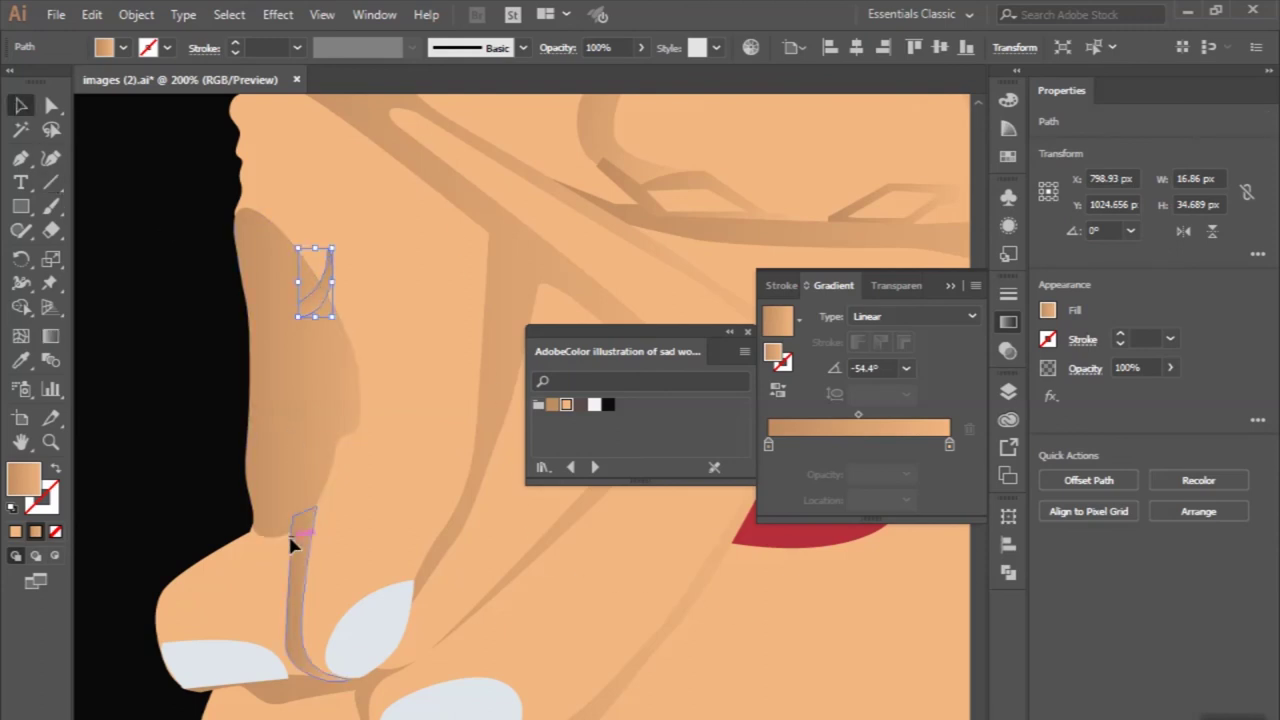
{"action": "left_click", "coordinate": [287, 532]}
{"action": "scroll", "coordinate": [287, 532], "scroll_direction": "down", "scroll_amount": 3}
{"action": "left_click", "coordinate": [51, 337]}
{"action": "scroll", "coordinate": [320, 600], "scroll_direction": "up", "scroll_amount": 2}
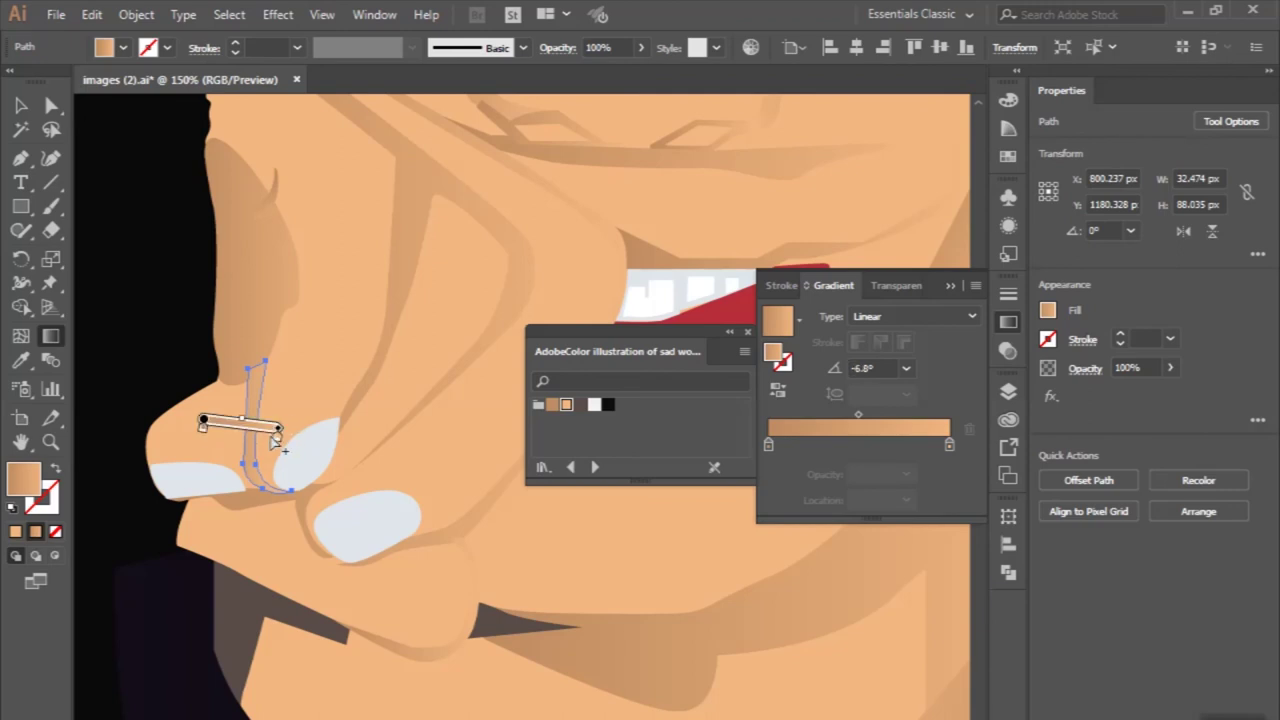
{"action": "left_click", "coordinate": [18, 106]}
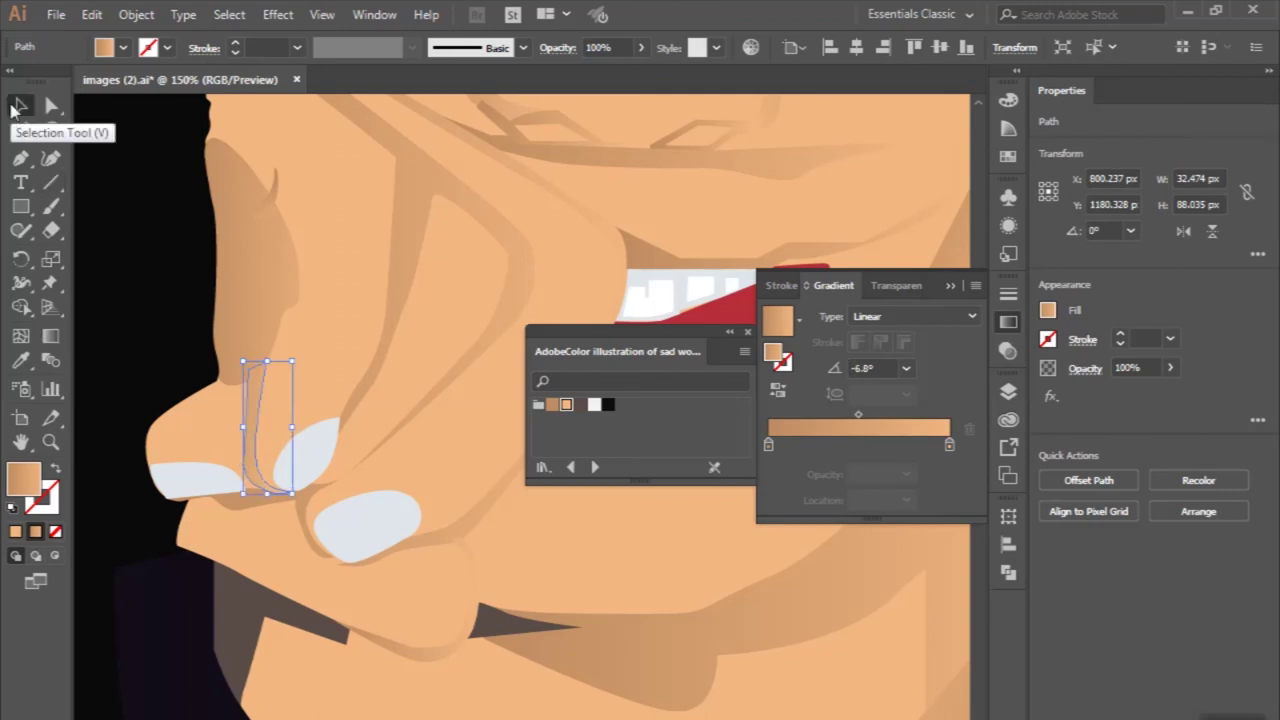
Angle the hand's tan gradient diagonally toward the fingertips, about 129°.
{"action": "left_click", "coordinate": [408, 227]}
{"action": "scroll", "coordinate": [158, 381], "scroll_direction": "down", "scroll_amount": 3}
{"action": "key", "text": "g"}
{"action": "left_click_drag", "start_coordinate": [162, 345], "coordinate": [370, 352]}
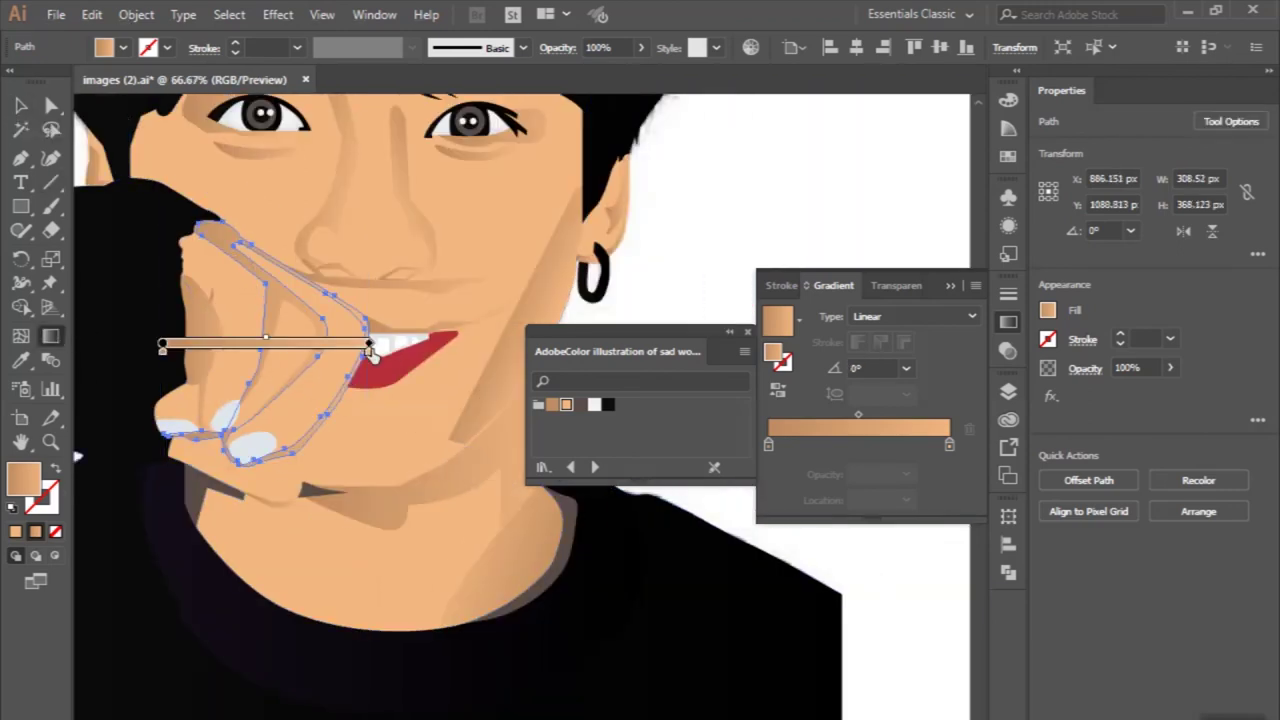
{"action": "left_click_drag", "start_coordinate": [404, 414], "coordinate": [140, 228]}
{"action": "left_click_drag", "start_coordinate": [232, 345], "coordinate": [244, 359]}
{"action": "left_click_drag", "start_coordinate": [313, 417], "coordinate": [131, 261]}
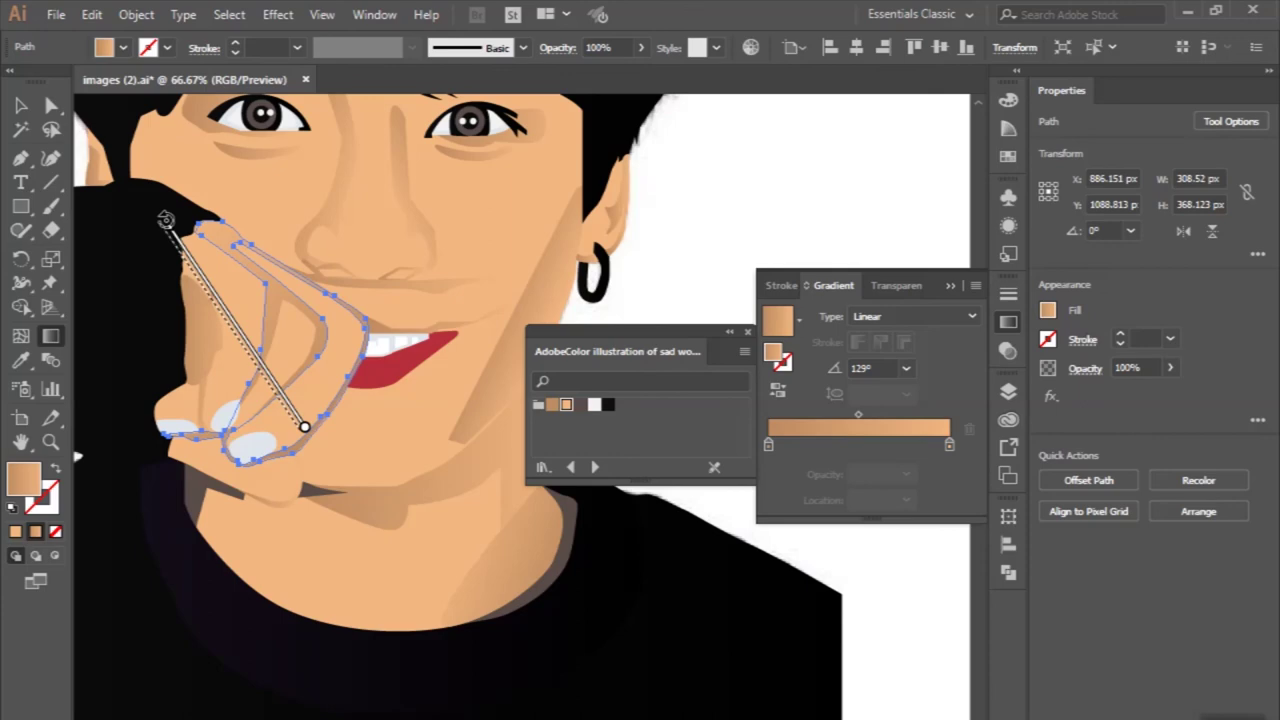
Select the shading shape above the lips and run its gradient horizontally.
{"action": "left_click", "coordinate": [20, 105]}
{"action": "scroll", "coordinate": [447, 253], "scroll_direction": "down", "scroll_amount": 3}
{"action": "left_click", "coordinate": [400, 257]}
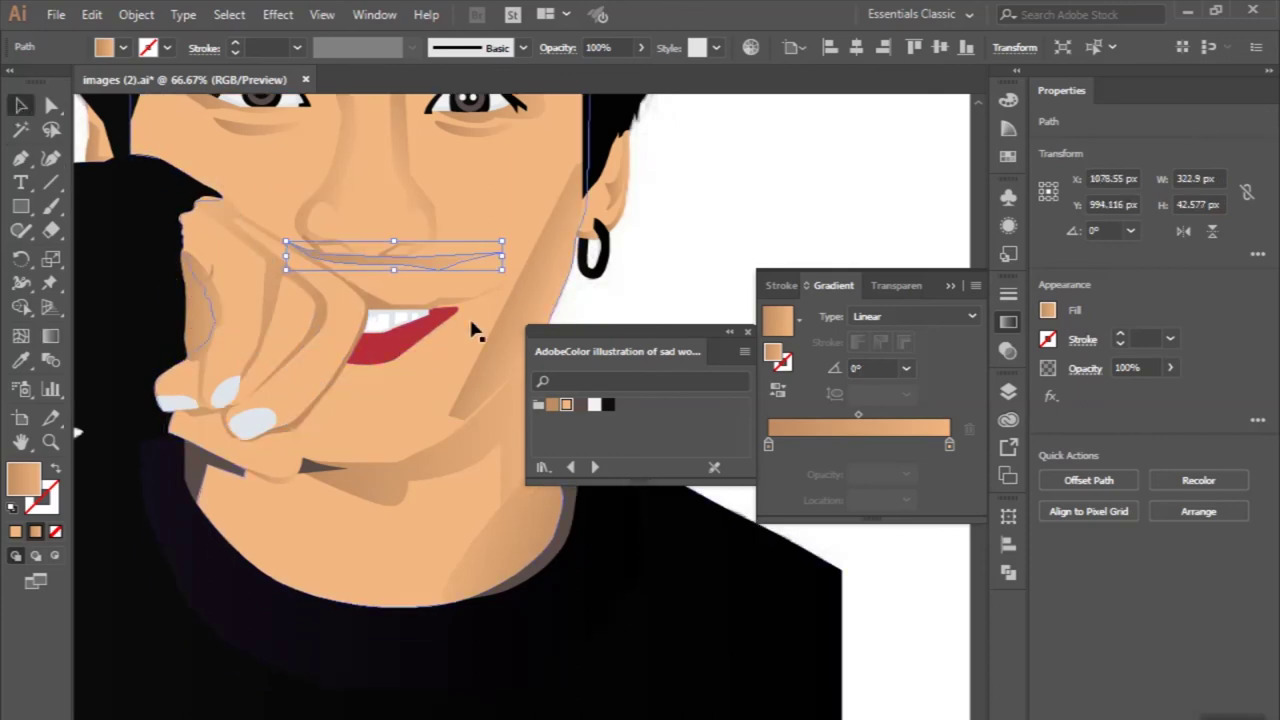
{"action": "key", "text": "ctrl+minus"}
{"action": "key", "text": "ctrl+minus"}
{"action": "key", "text": "ctrl+shift+a"}
{"action": "key", "text": "ctrl+plus"}
{"action": "key", "text": "ctrl+plus"}
{"action": "left_click", "coordinate": [360, 347]}
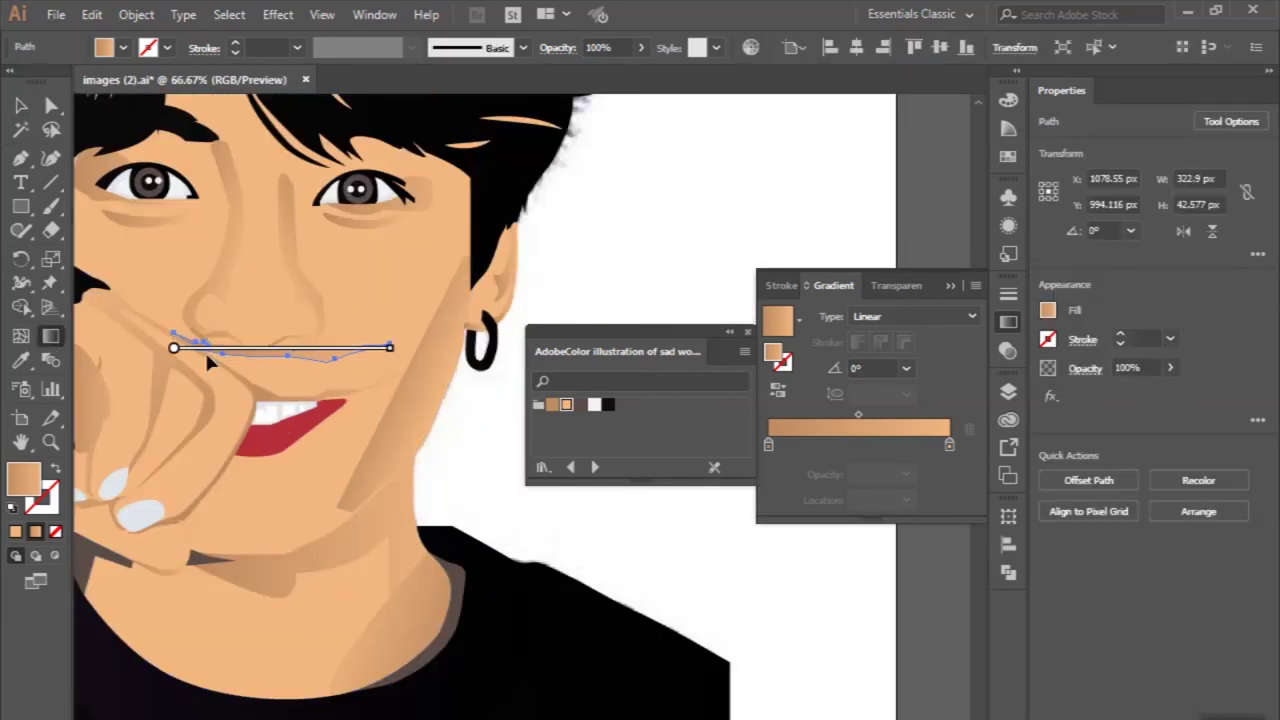
{"action": "key", "text": "ctrl+plus"}
{"action": "left_click", "coordinate": [383, 402]}
{"action": "key", "text": "g"}
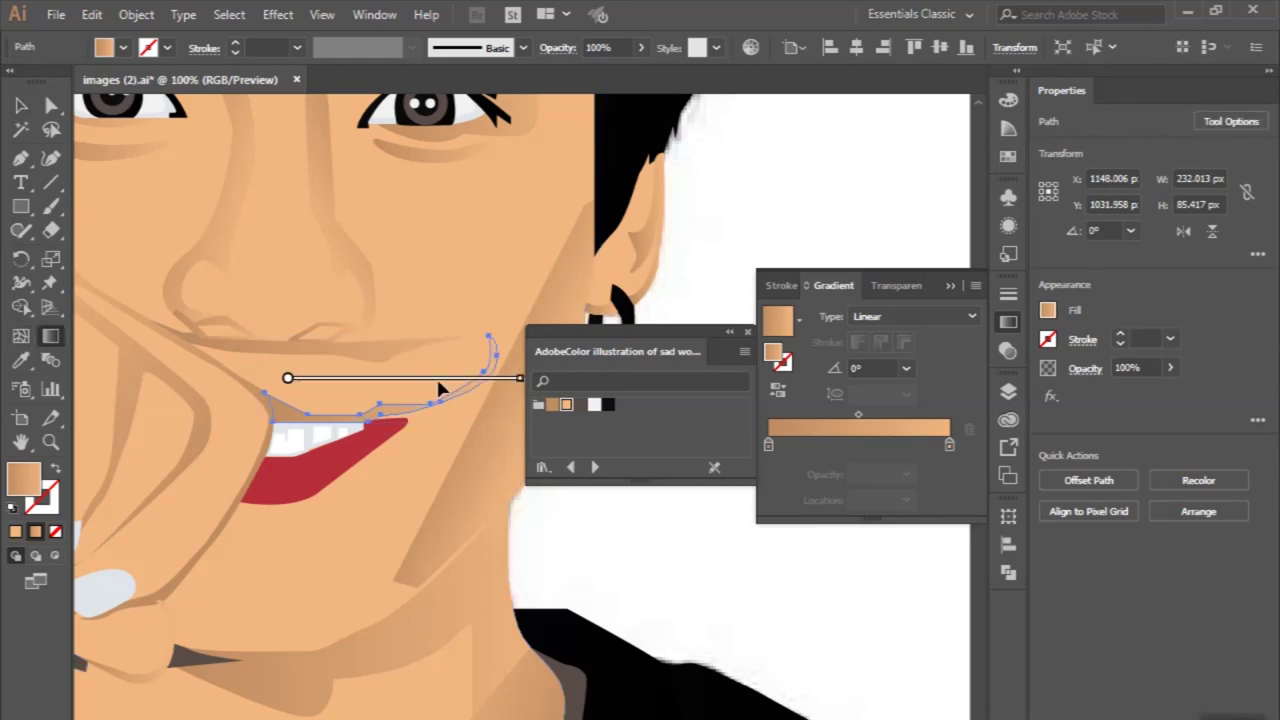
Zoom in on the chin and hand and select the dark shadow below the fingers.
{"action": "key", "text": "ctrl+minus"}
{"action": "key", "text": "v"}
{"action": "key", "text": "ctrl+minus"}
{"action": "key", "text": "ctrl+minus"}
{"action": "key", "text": "ctrl+shift+a"}
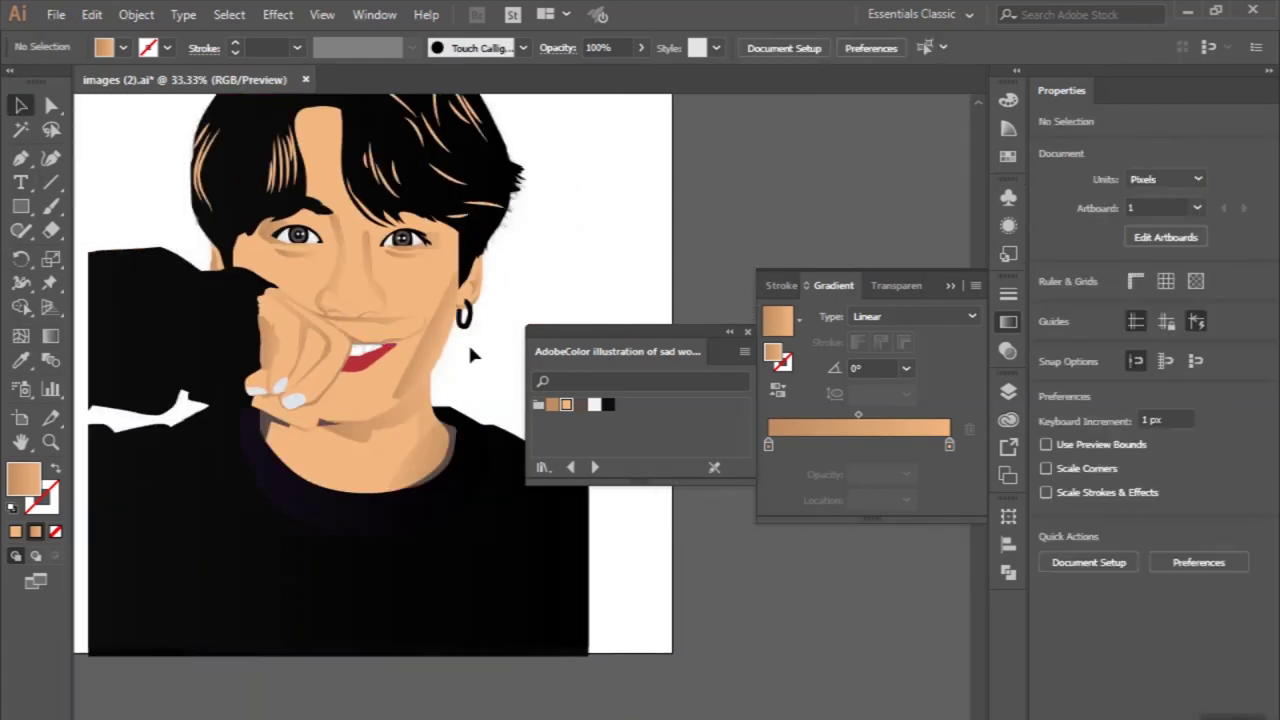
{"action": "scroll", "coordinate": [467, 341], "scroll_direction": "down", "scroll_amount": 1}
{"action": "left_click", "coordinate": [287, 555]}
{"action": "key", "text": "ctrl+plus"}
{"action": "key", "text": "ctrl+plus"}
{"action": "left_click", "coordinate": [250, 420]}
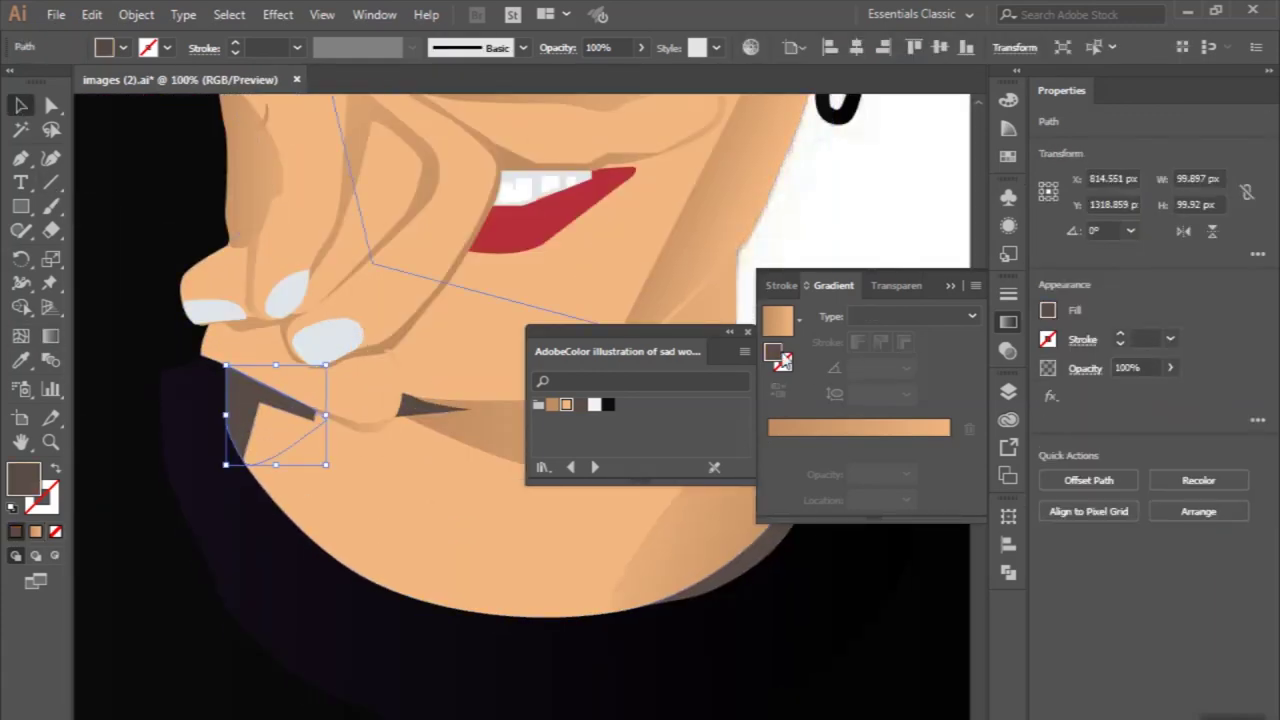
Select all shadows sharing the same appearance as the small shadow beside the mouth.
{"action": "left_click_drag", "start_coordinate": [943, 452], "coordinate": [943, 452]}
{"action": "left_click", "coordinate": [429, 406]}
{"action": "left_click", "coordinate": [229, 14]}
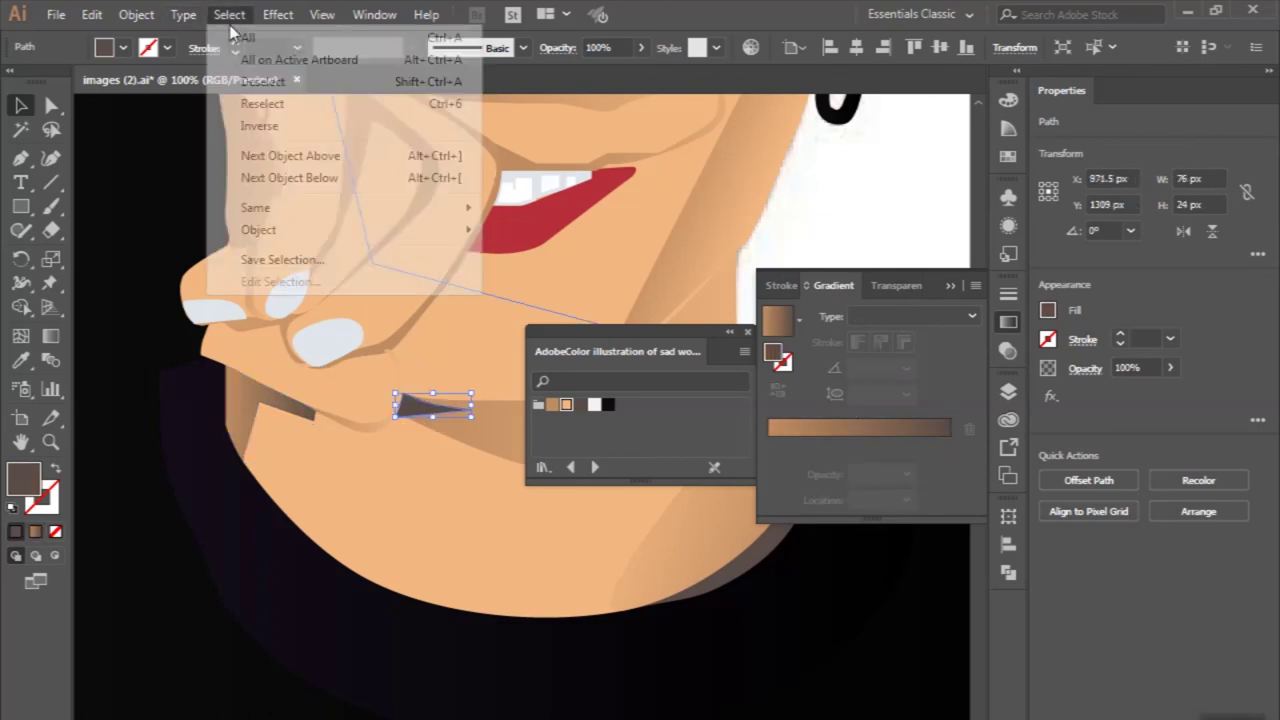
{"action": "left_click", "coordinate": [535, 296]}
{"action": "key", "text": "ctrl+minus"}
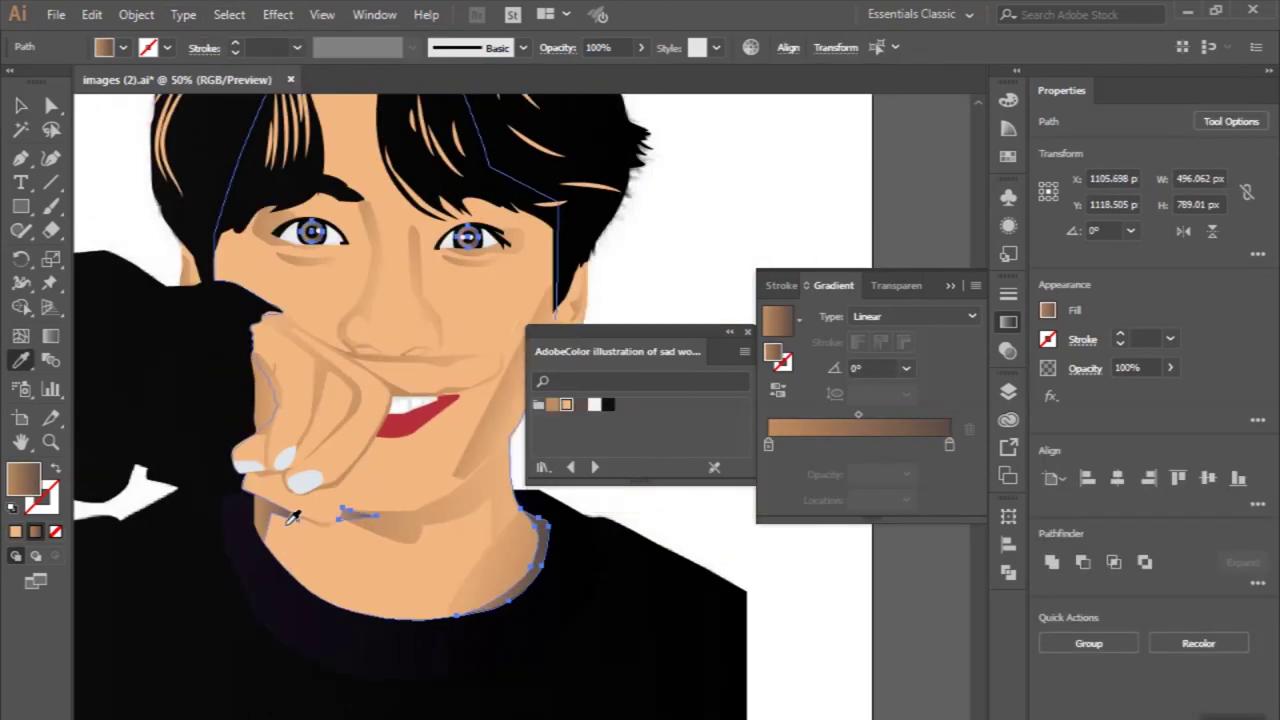
{"action": "key", "text": "ctrl+plus"}
Reverse and redraw the gradient across the triangular shadow below the fingers.
{"action": "left_click", "coordinate": [183, 449]}
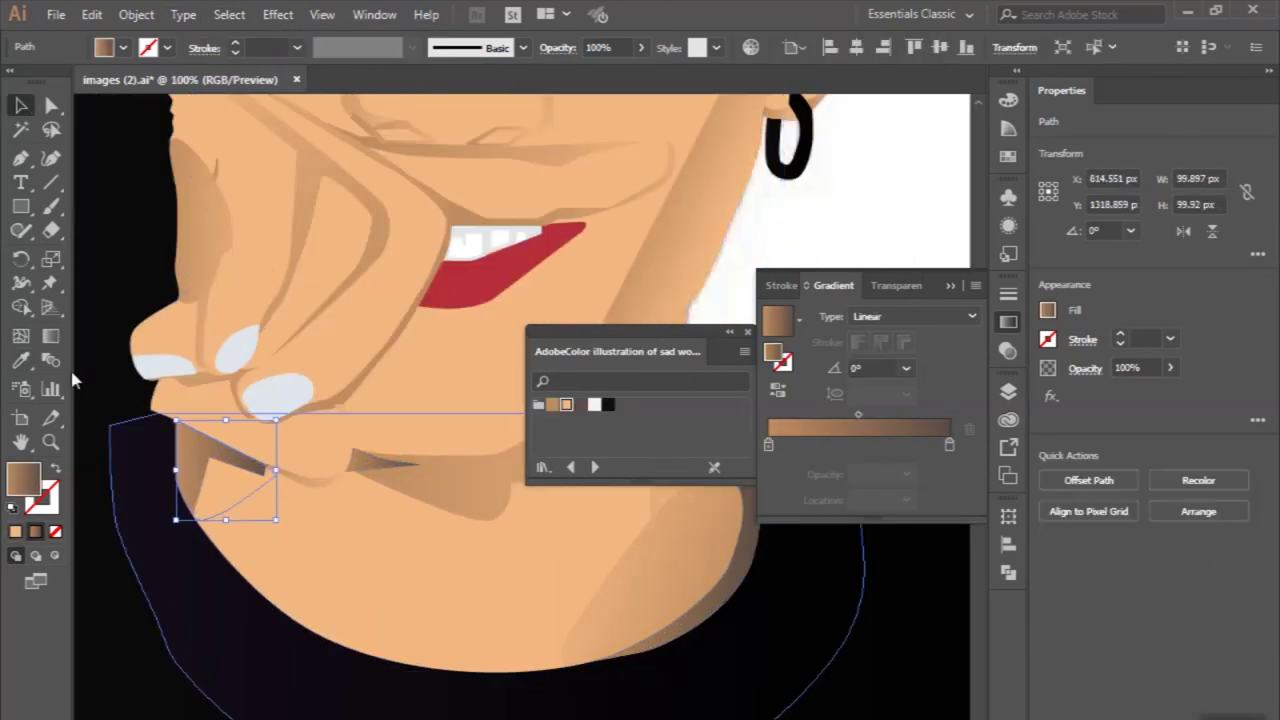
{"action": "key", "text": "g"}
{"action": "left_click", "coordinate": [779, 396]}
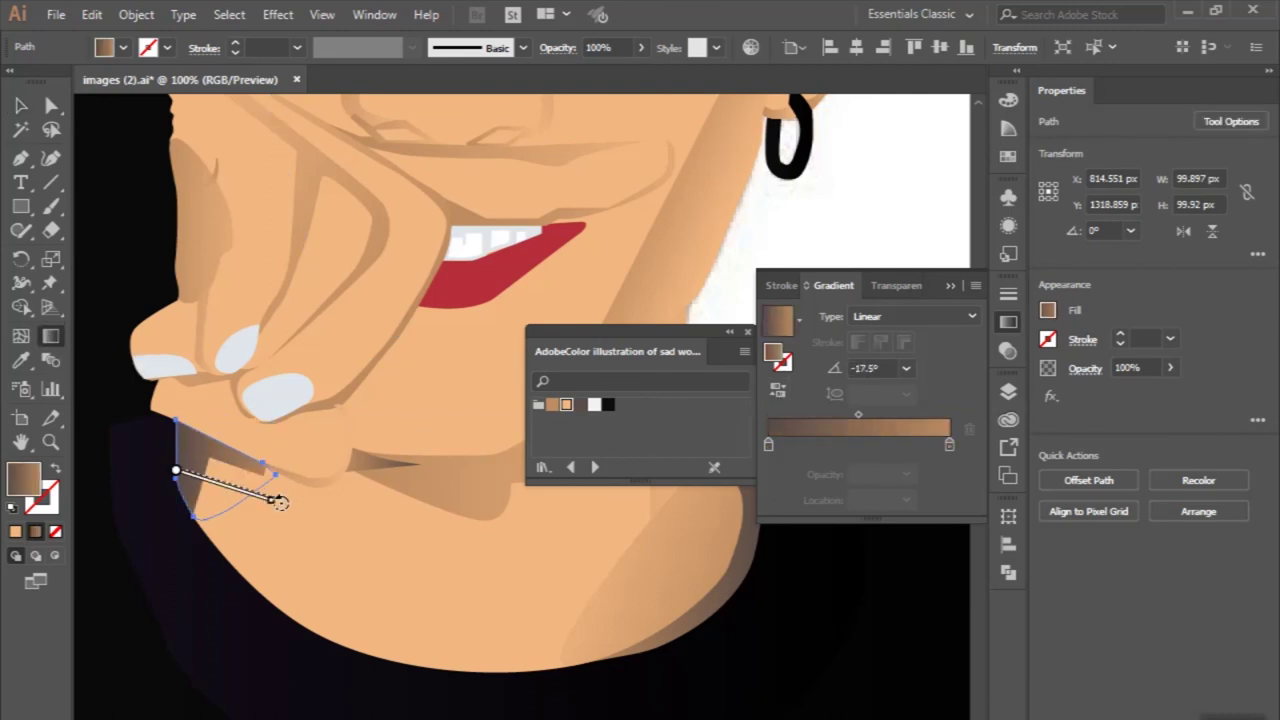
{"action": "left_click_drag", "start_coordinate": [121, 450], "coordinate": [218, 478]}
{"action": "left_click_drag", "start_coordinate": [80, 437], "coordinate": [206, 466]}
{"action": "key", "text": "v"}
Reverse the gradient on the small shadow under the lip.
{"action": "left_click", "coordinate": [400, 462]}
{"action": "key", "text": "g"}
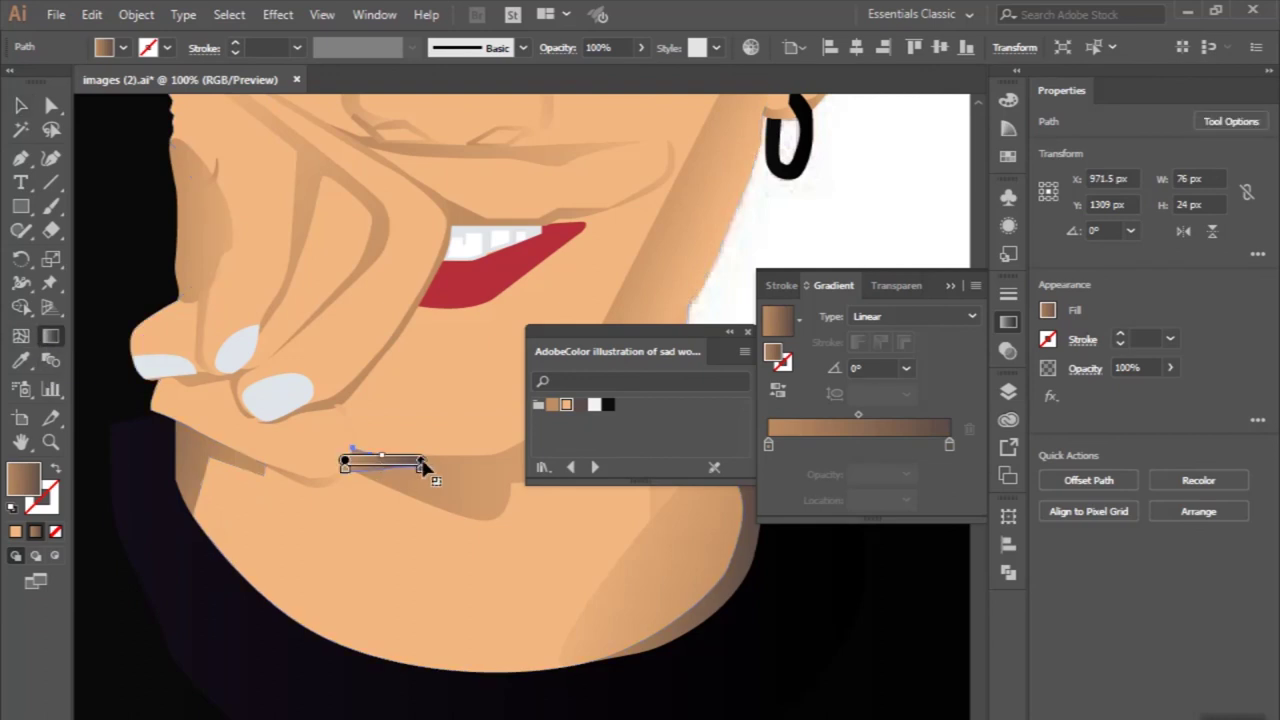
{"action": "left_click", "coordinate": [781, 397]}
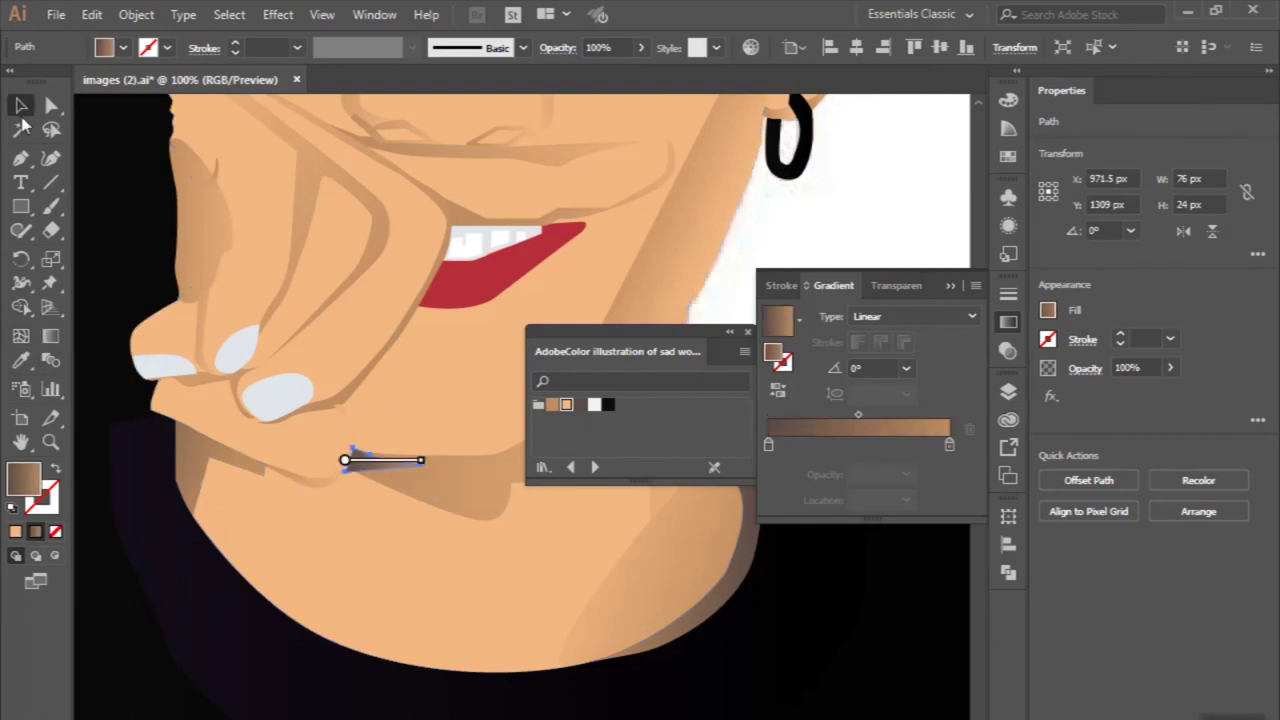
{"action": "scroll", "coordinate": [399, 440], "scroll_direction": "down", "scroll_amount": 2}
{"action": "key", "text": "g"}
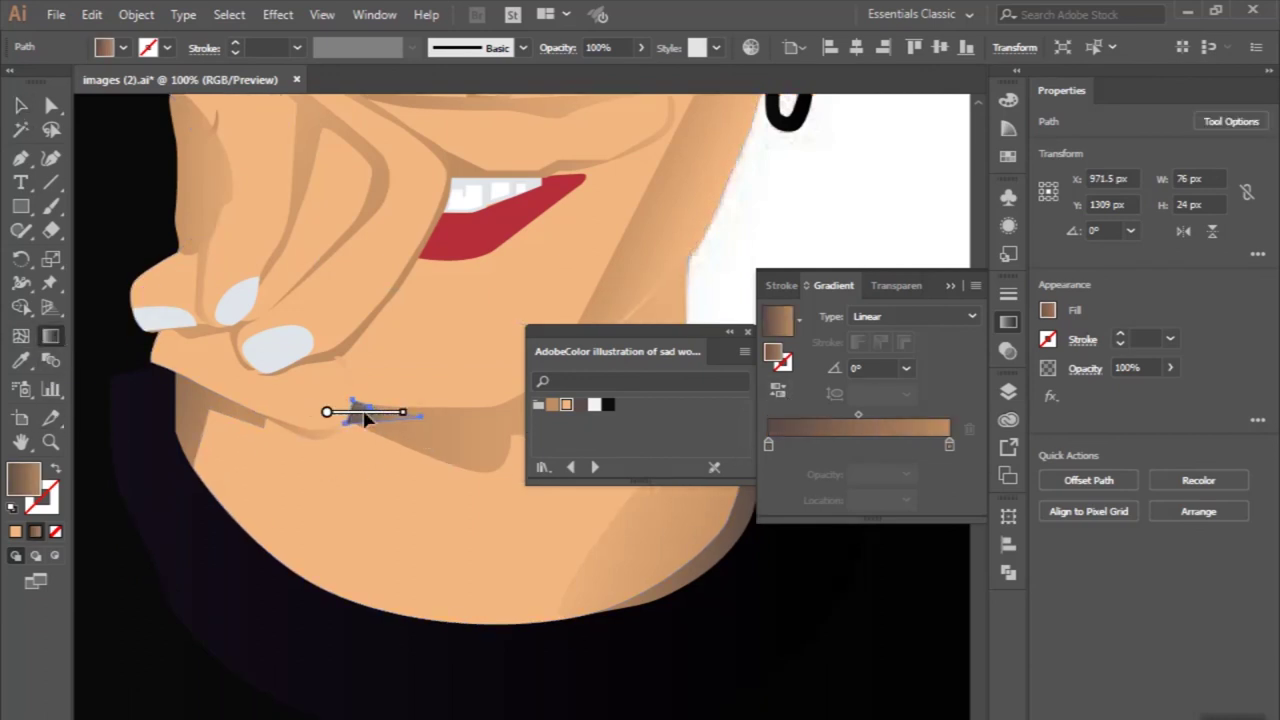
{"action": "key", "text": "ctrl+minus"}
{"action": "left_click", "coordinate": [619, 257]}
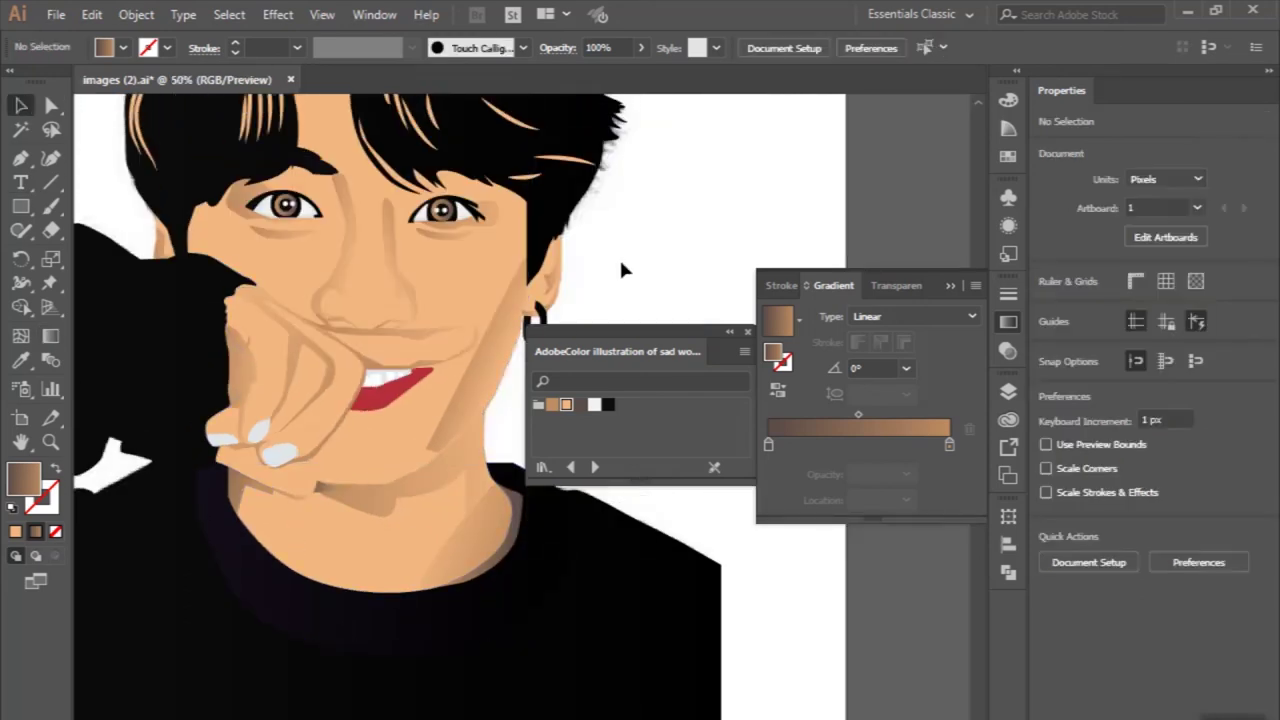
{"action": "key", "text": "ctrl+minus"}
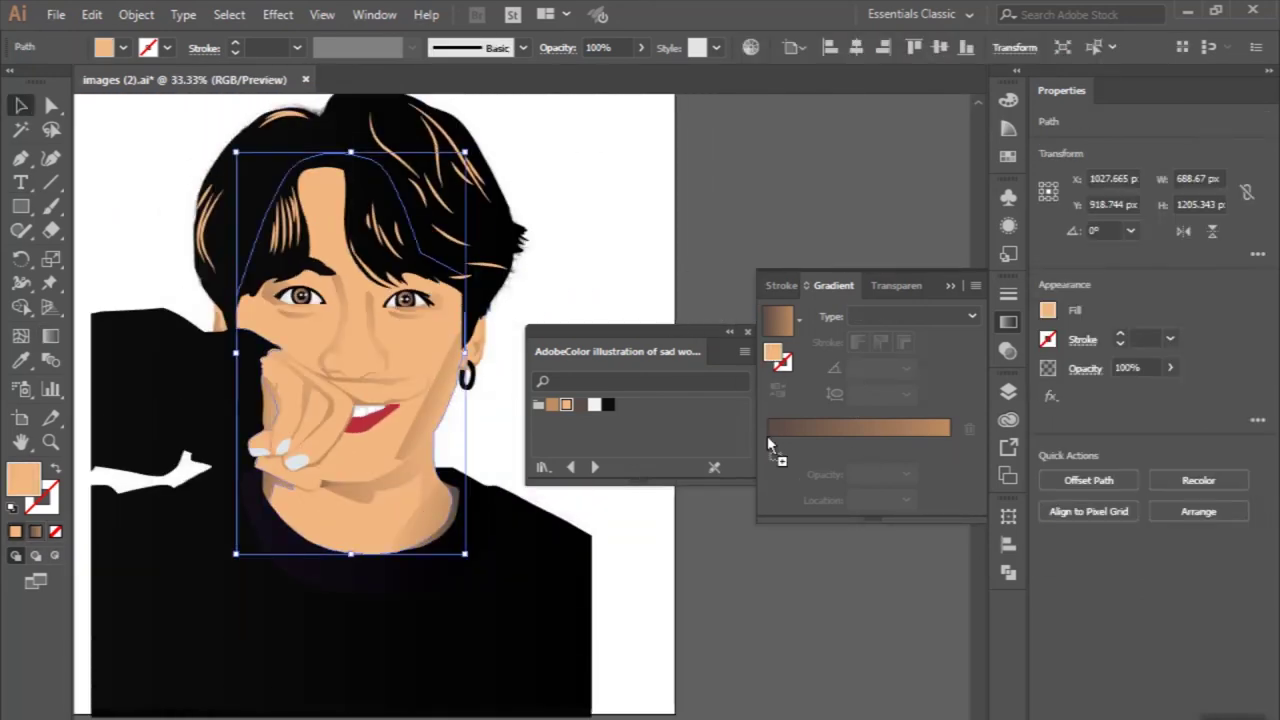
Give the face a linear gradient ending in a pale yellow stop.
{"action": "left_click", "coordinate": [767, 441]}
{"action": "double_click", "coordinate": [768, 444]}
{"action": "left_click_drag", "start_coordinate": [747, 645], "coordinate": [757, 637]}
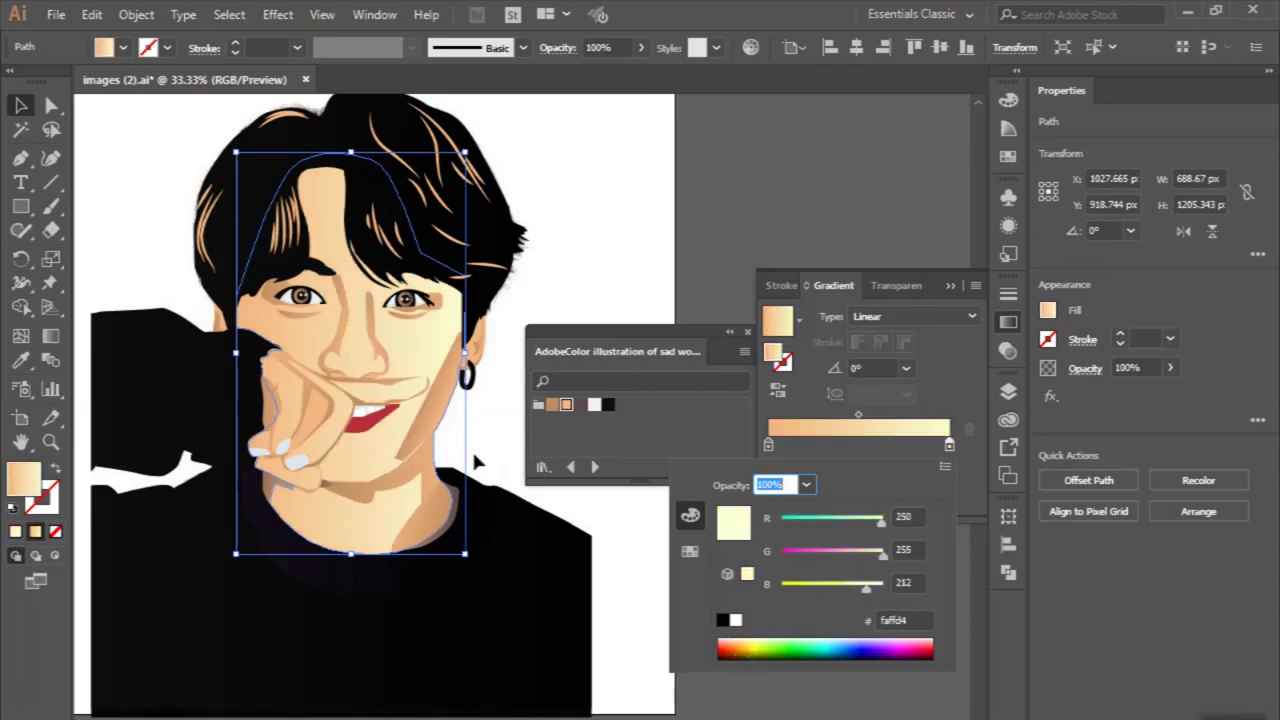
{"action": "left_click", "coordinate": [754, 644]}
{"action": "left_click_drag", "start_coordinate": [768, 632], "coordinate": [746, 632]}
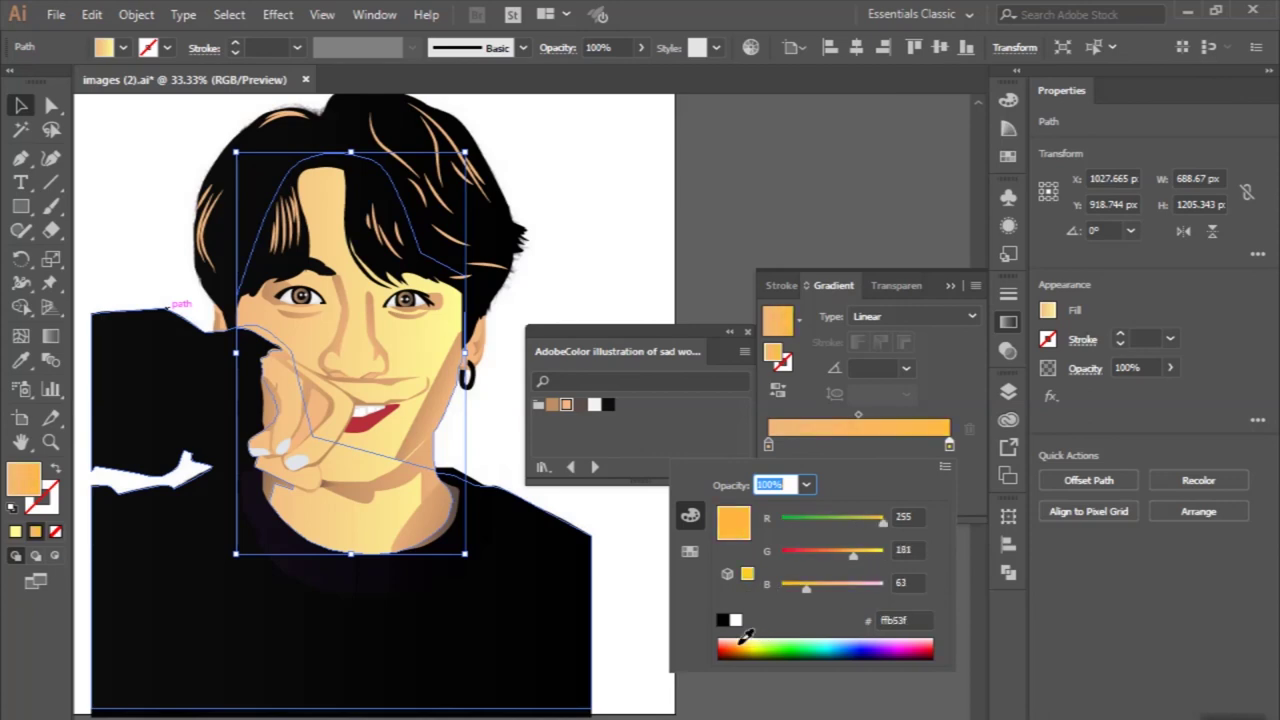
{"action": "left_click", "coordinate": [22, 108]}
Select all light hair strands, expand their appearance and fill them with the peach gradient.
{"action": "left_click", "coordinate": [131, 180]}
{"action": "key", "text": "ctrl+plus"}
{"action": "left_click", "coordinate": [214, 271]}
{"action": "left_click", "coordinate": [229, 14]}
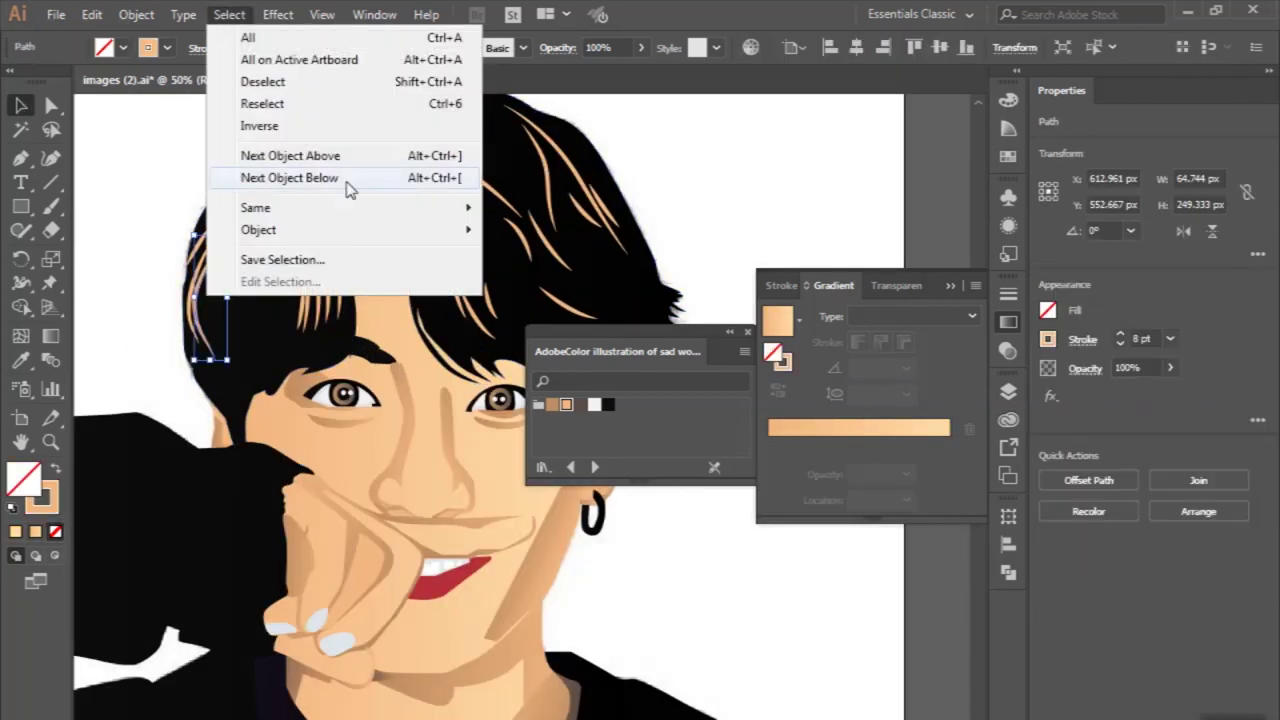
{"action": "left_click", "coordinate": [557, 271]}
{"action": "left_click", "coordinate": [136, 14]}
{"action": "left_click", "coordinate": [329, 229]}
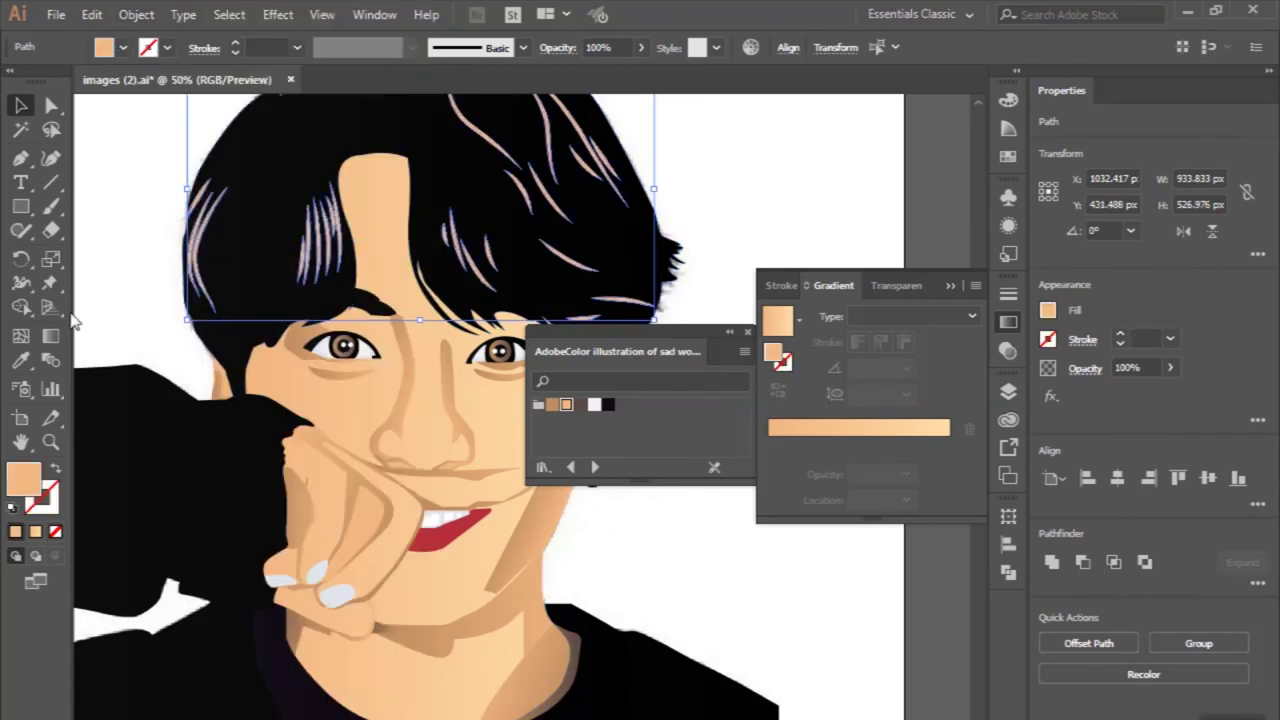
{"action": "left_click", "coordinate": [99, 133]}
Zoom out to the whole artboard and check the neckline shape.
{"action": "scroll", "coordinate": [133, 168], "scroll_direction": "up", "scroll_amount": 2}
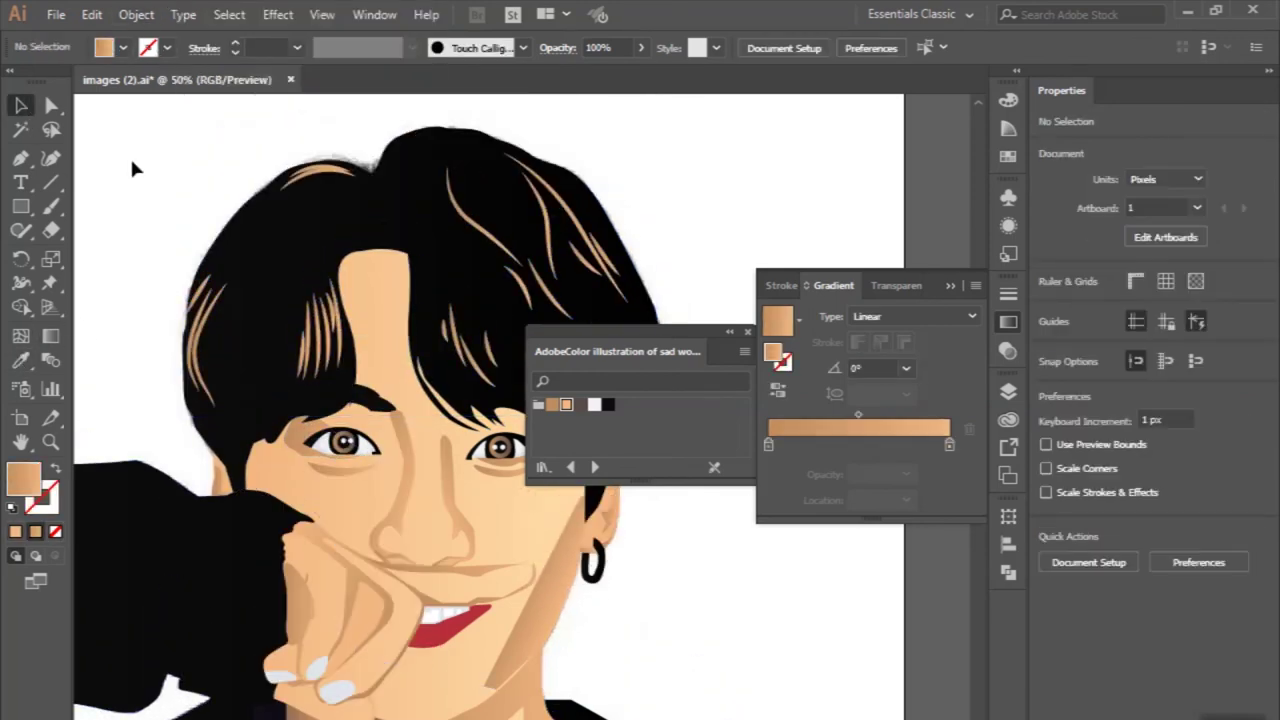
{"action": "key", "text": "ctrl+minus"}
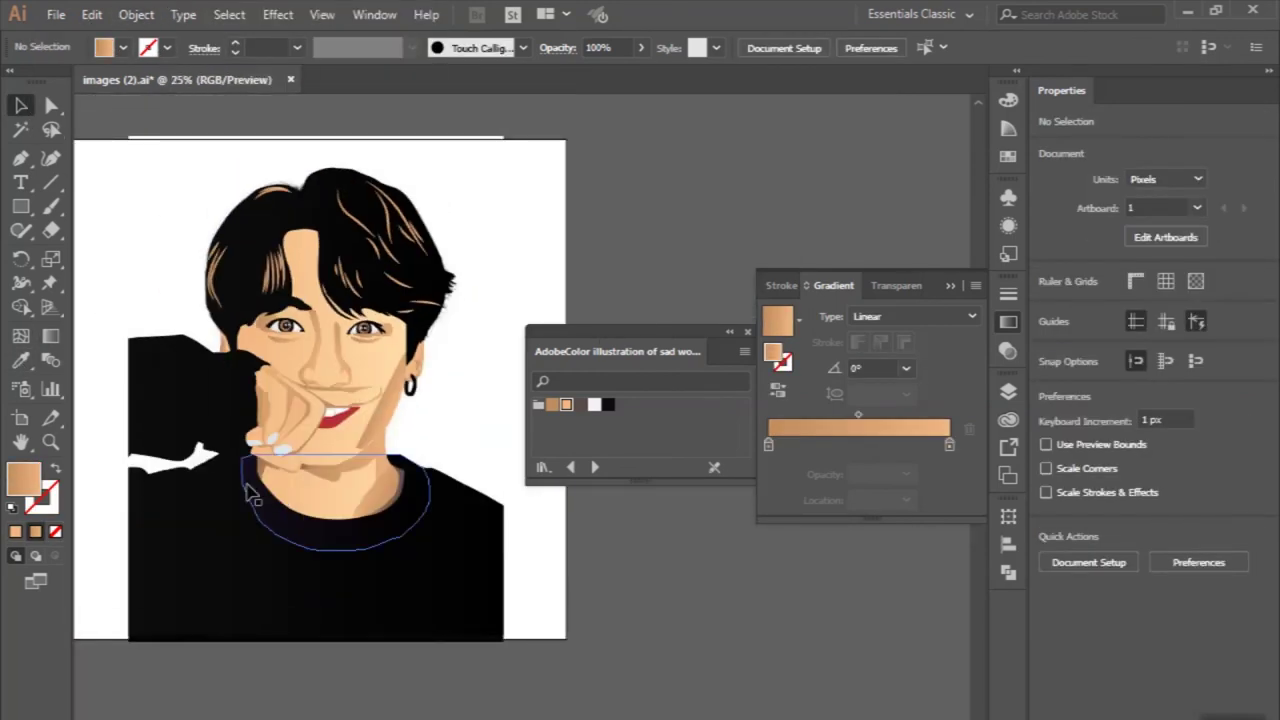
{"action": "left_click", "coordinate": [250, 493]}
{"action": "left_click", "coordinate": [514, 294]}
{"action": "key", "text": "ctrl+minus"}
Inspect a gradient stop of the dark hair shape using RGB sliders.
{"action": "scroll", "coordinate": [420, 270], "scroll_direction": "up", "scroll_amount": 2}
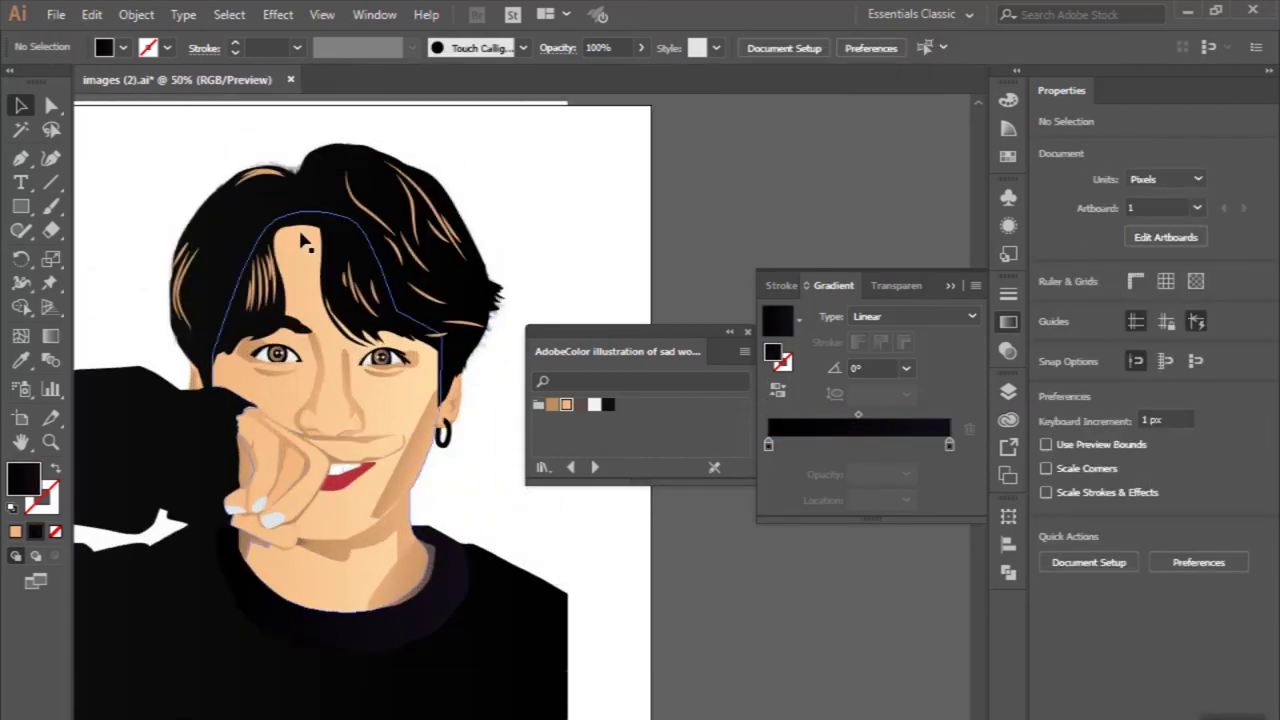
{"action": "scroll", "coordinate": [303, 240], "scroll_direction": "down", "scroll_amount": 1}
{"action": "left_click", "coordinate": [271, 200]}
{"action": "double_click", "coordinate": [769, 446]}
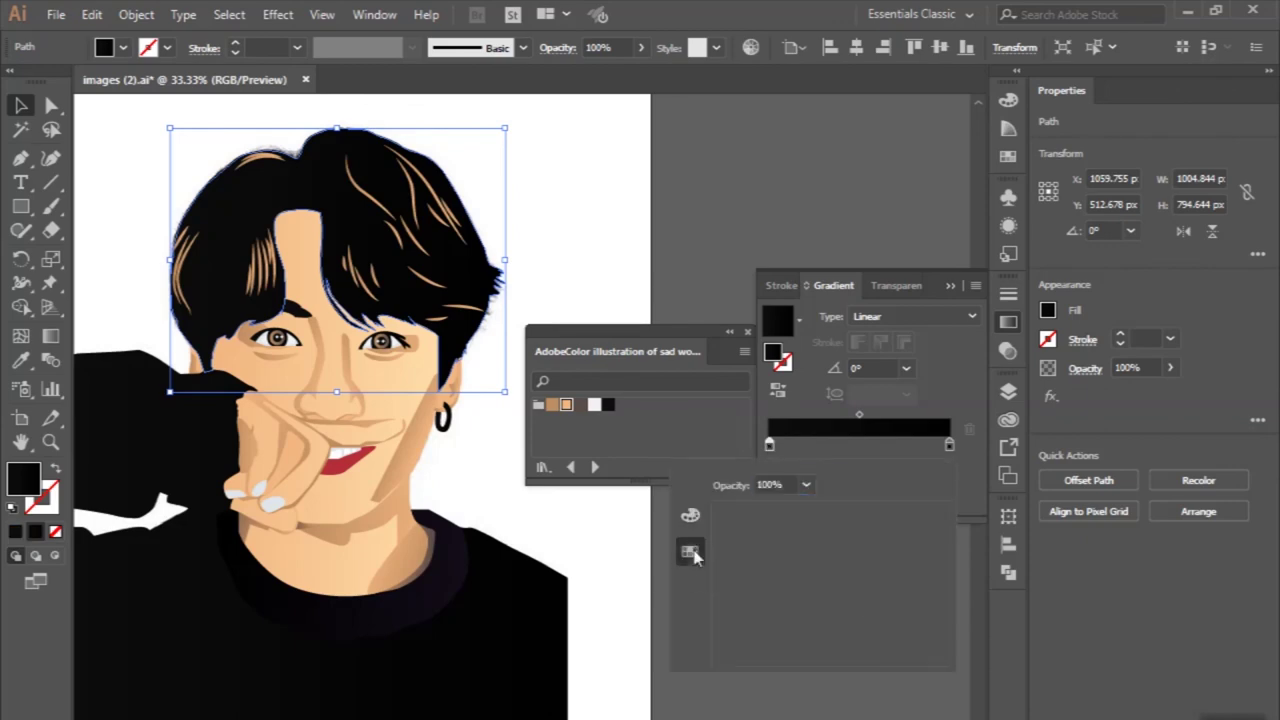
{"action": "left_click", "coordinate": [690, 516]}
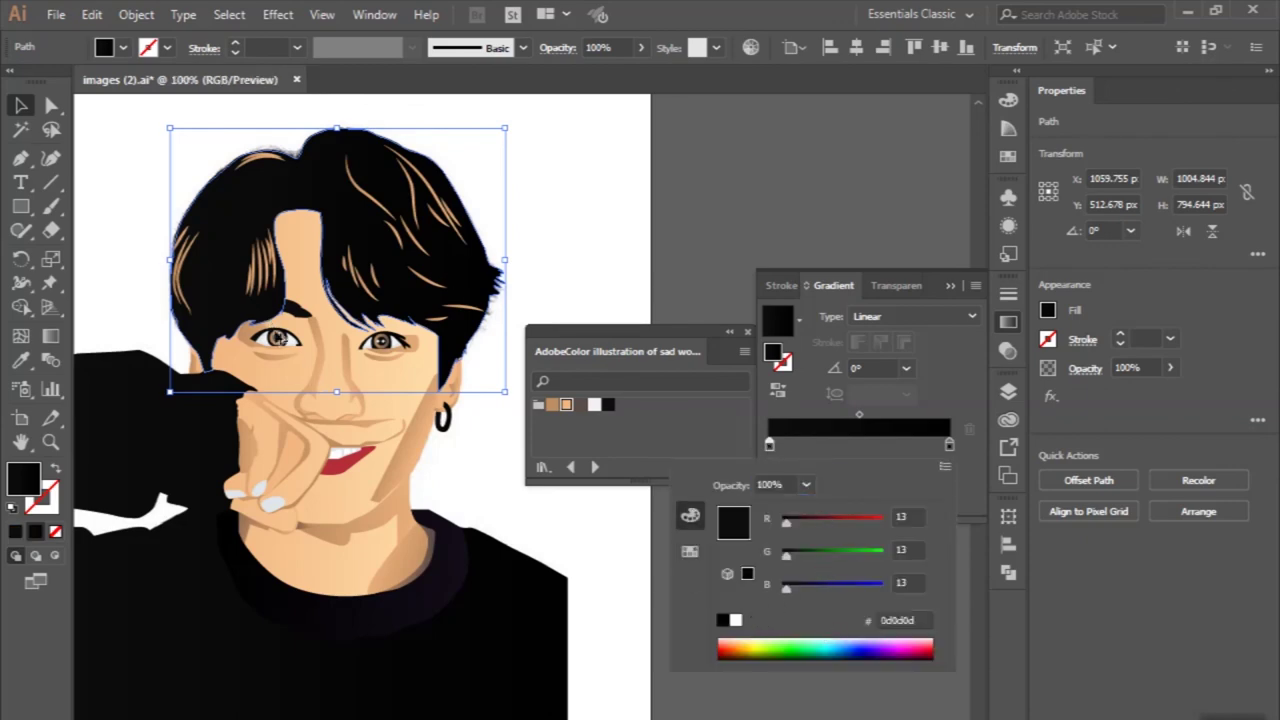
{"action": "scroll", "coordinate": [284, 350], "scroll_direction": "up", "scroll_amount": 2}
Switch both iris gradients from linear to radial.
{"action": "left_click", "coordinate": [283, 475]}
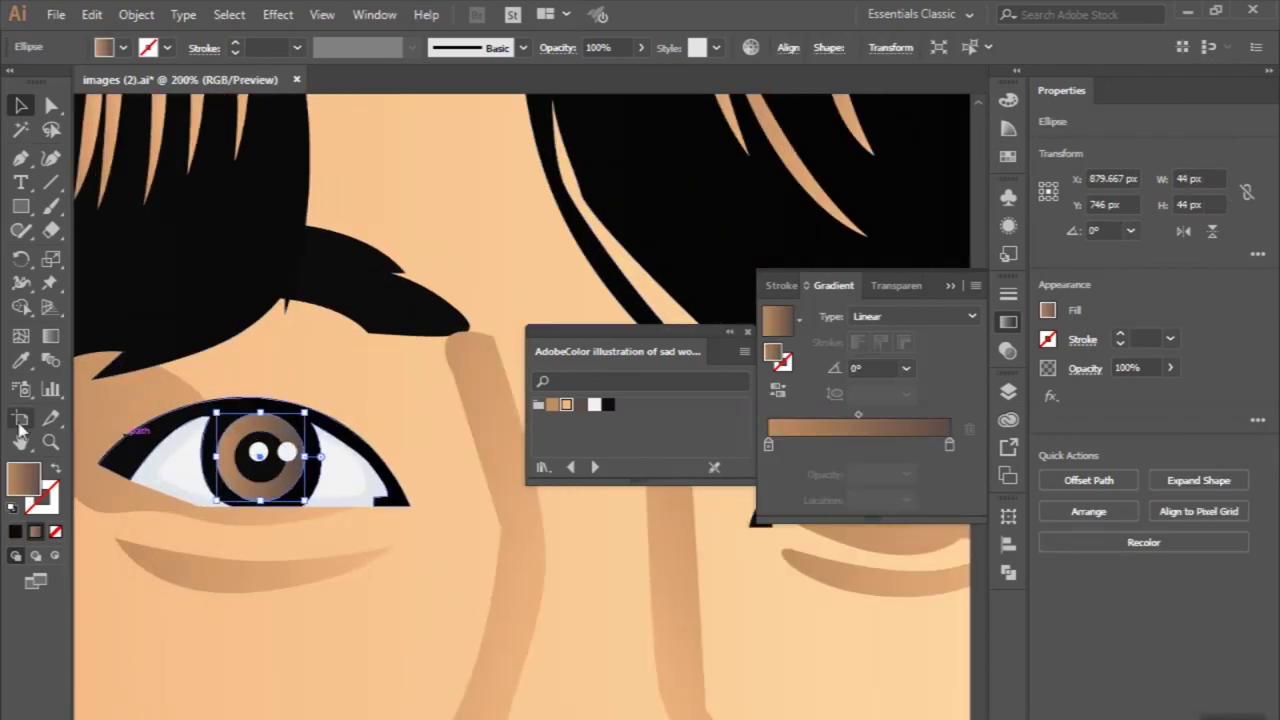
{"action": "left_click", "coordinate": [876, 335]}
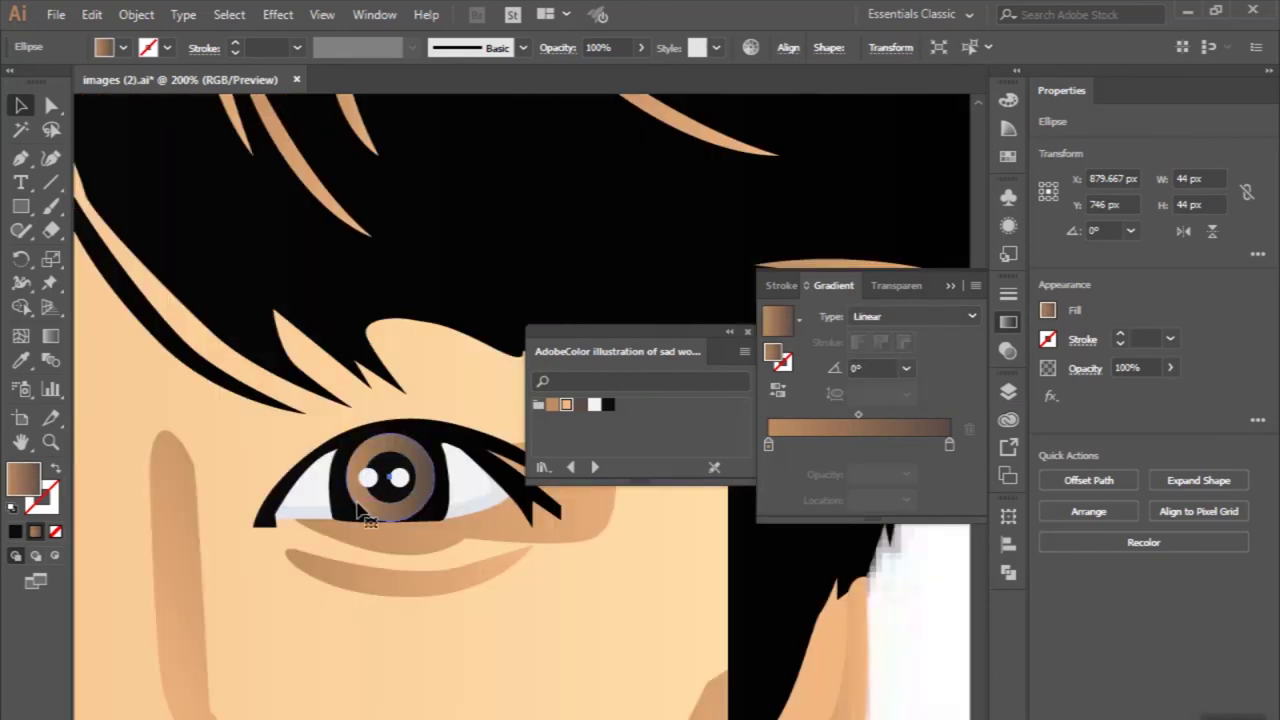
{"action": "left_click", "coordinate": [884, 330]}
{"action": "scroll", "coordinate": [594, 537], "scroll_direction": "down", "scroll_amount": 3}
{"action": "left_click", "coordinate": [697, 583]}
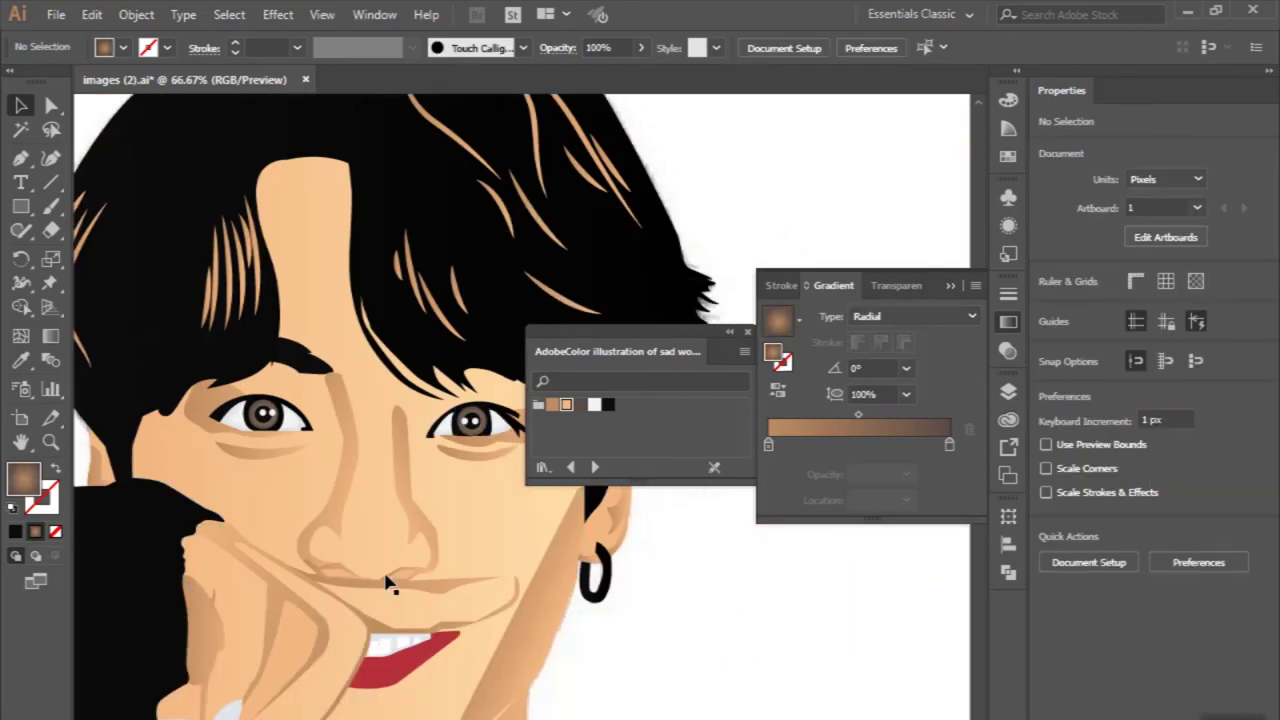
Collapse the colour themes panel and move it out of the way.
{"action": "scroll", "coordinate": [397, 589], "scroll_direction": "down", "scroll_amount": 2}
{"action": "scroll", "coordinate": [103, 315], "scroll_direction": "up", "scroll_amount": 1}
{"action": "scroll", "coordinate": [400, 260], "scroll_direction": "up", "scroll_amount": 2}
{"action": "scroll", "coordinate": [310, 422], "scroll_direction": "down", "scroll_amount": 3}
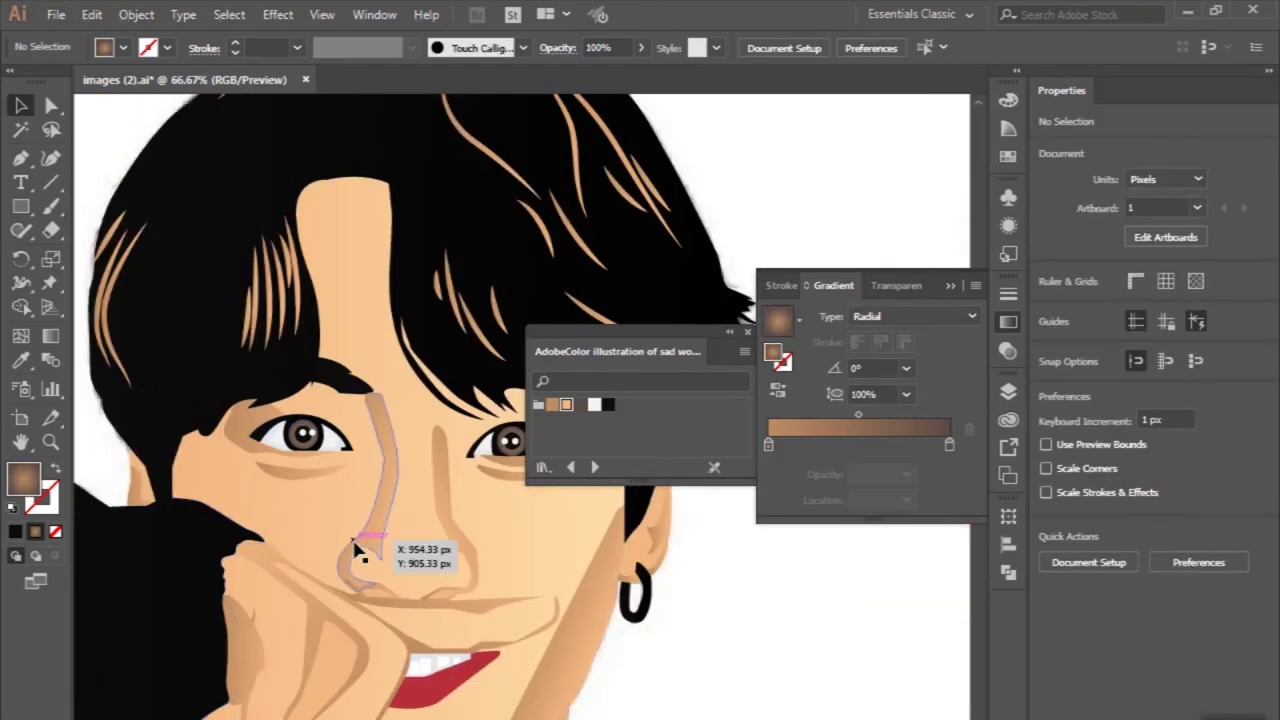
{"action": "scroll", "coordinate": [357, 553], "scroll_direction": "down", "scroll_amount": 1}
{"action": "scroll", "coordinate": [357, 553], "scroll_direction": "down", "scroll_amount": 2}
{"action": "left_click", "coordinate": [729, 331]}
{"action": "left_click_drag", "start_coordinate": [680, 340], "coordinate": [880, 150]}
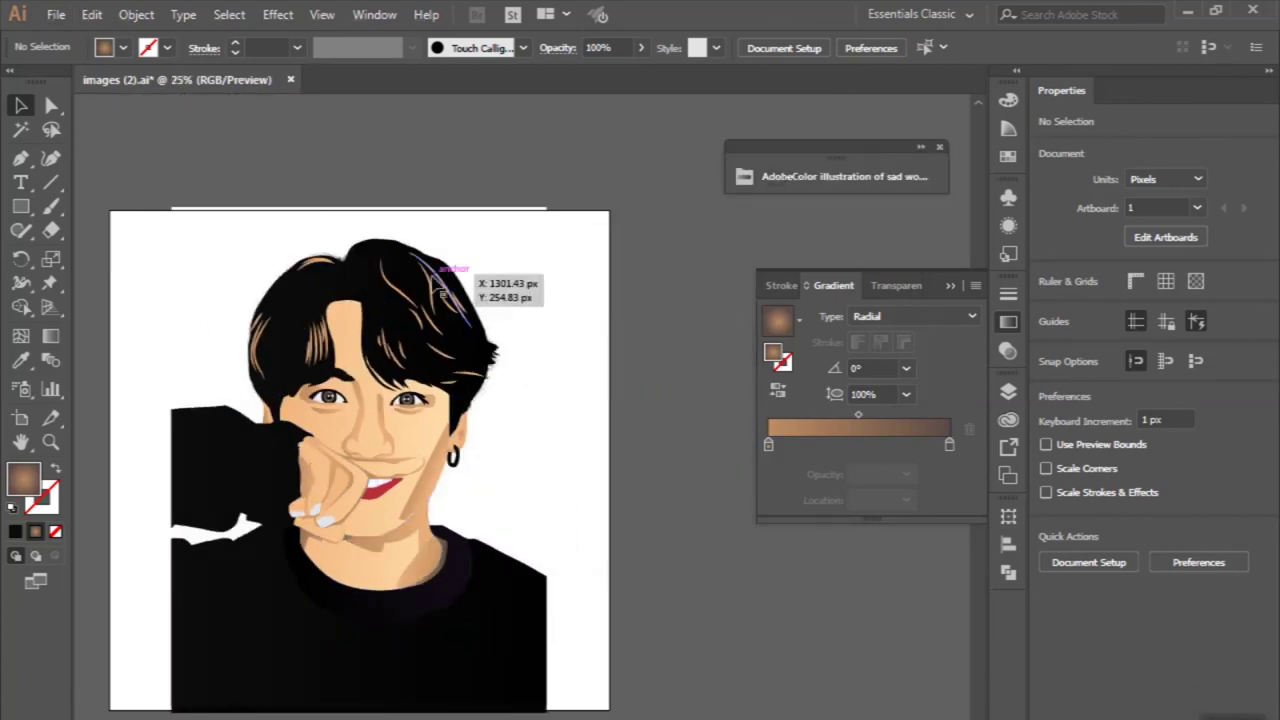
{"action": "left_click", "coordinate": [1008, 391]}
Select all the vector artwork and group it.
{"action": "scroll", "coordinate": [154, 200], "scroll_direction": "down", "scroll_amount": 1}
{"action": "key", "text": "ctrl+a"}
{"action": "scroll", "coordinate": [868, 528], "scroll_direction": "down", "scroll_amount": 5}
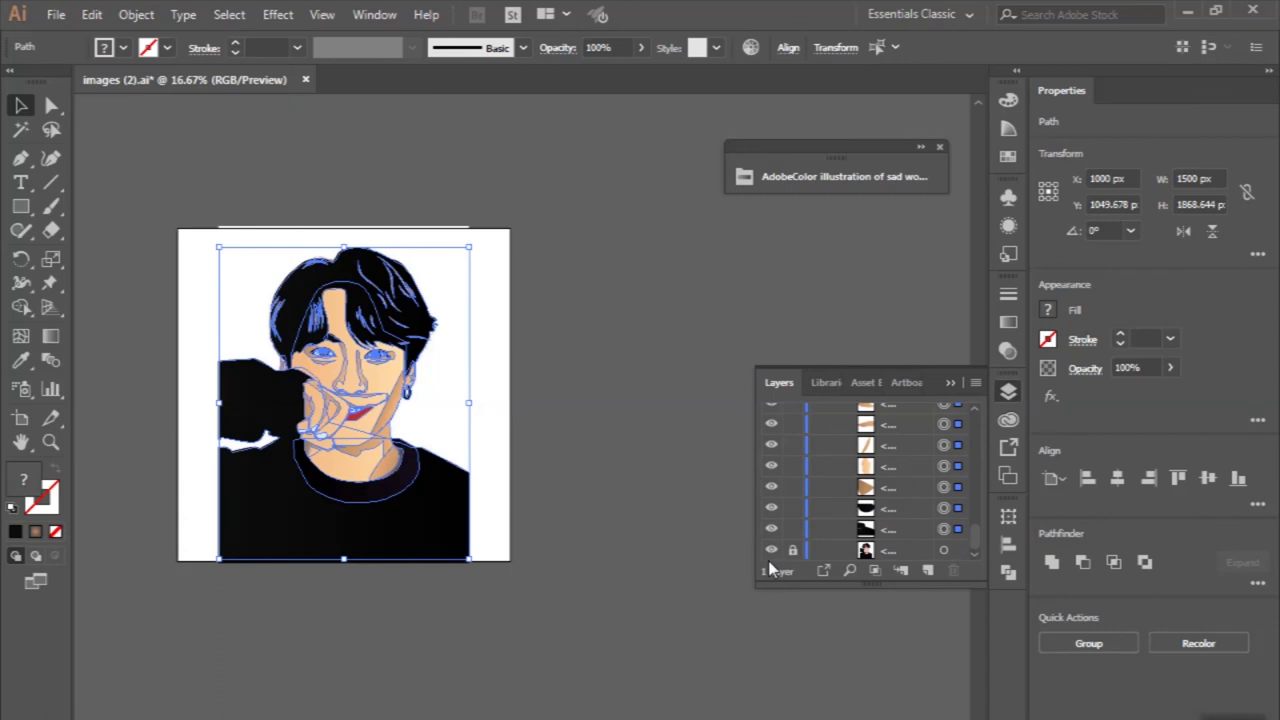
{"action": "left_click", "coordinate": [1076, 647]}
{"action": "left_click", "coordinate": [182, 192]}
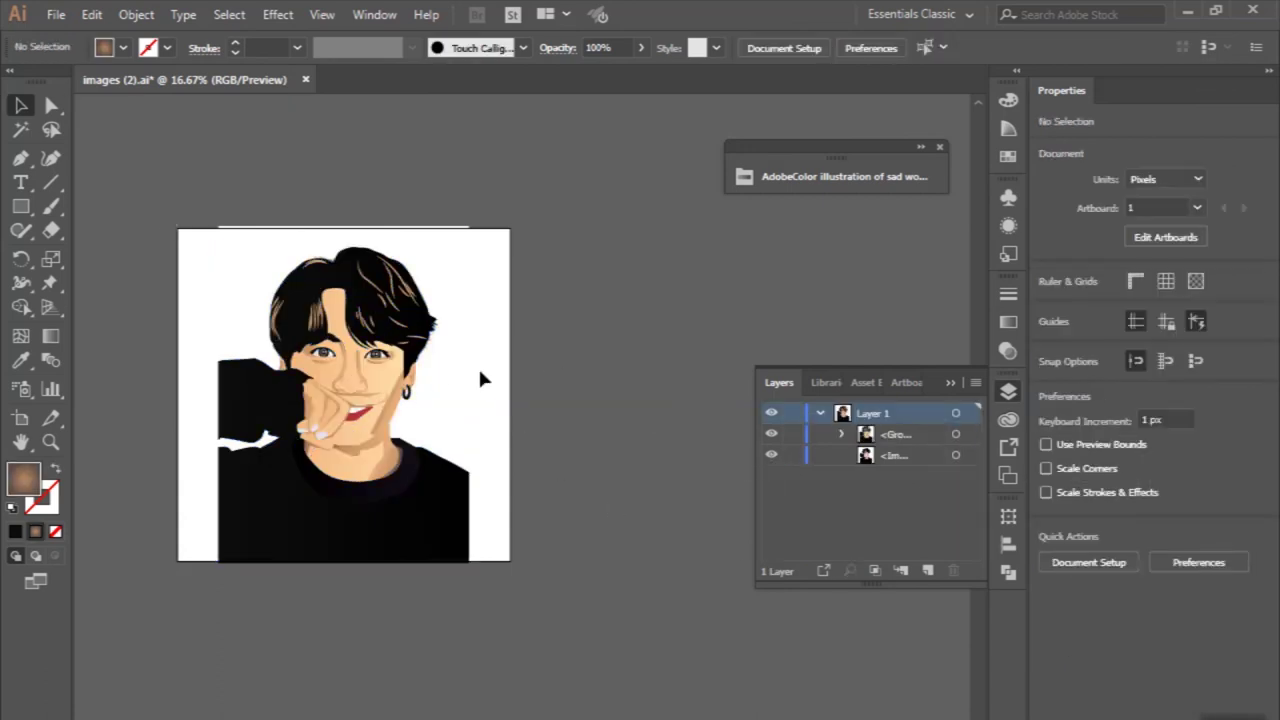
Move the reference photo to the left beside the portrait and tidy the panels.
{"action": "left_click_drag", "start_coordinate": [460, 362], "coordinate": [100, 380]}
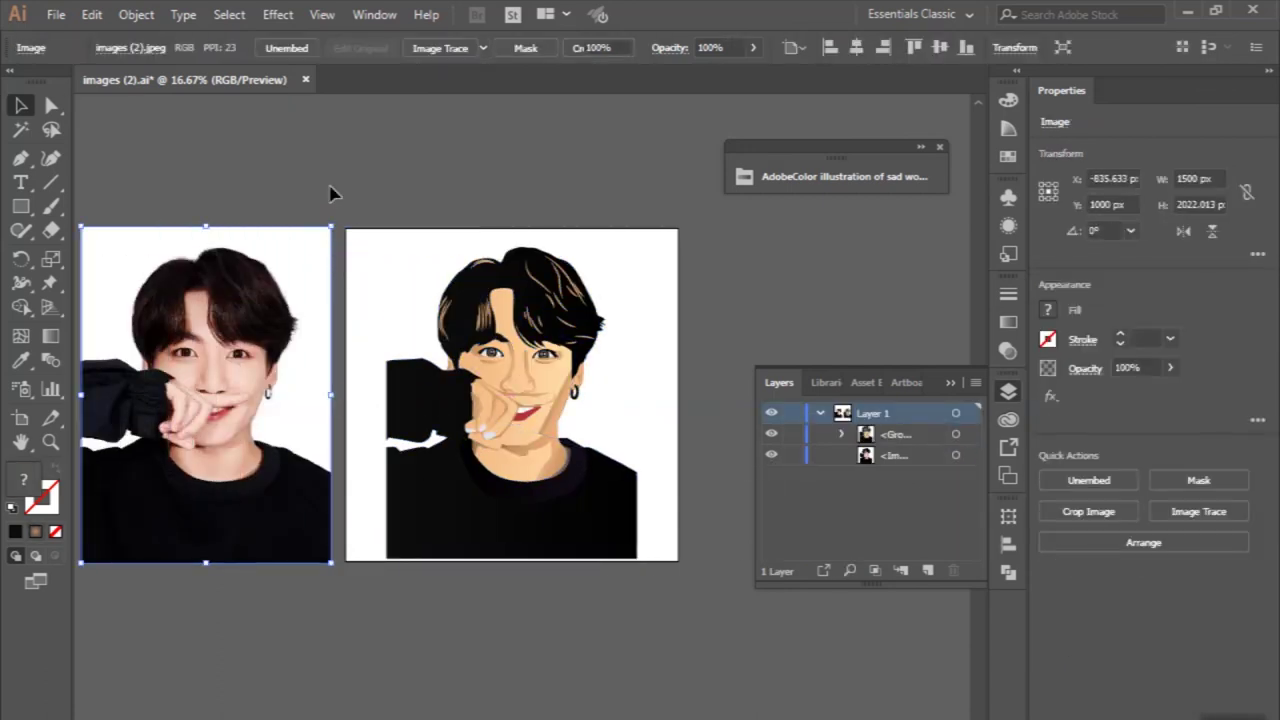
{"action": "left_click", "coordinate": [333, 193]}
{"action": "scroll", "coordinate": [357, 208], "scroll_direction": "up", "scroll_amount": 2}
{"action": "scroll", "coordinate": [795, 172], "scroll_direction": "down", "scroll_amount": 2}
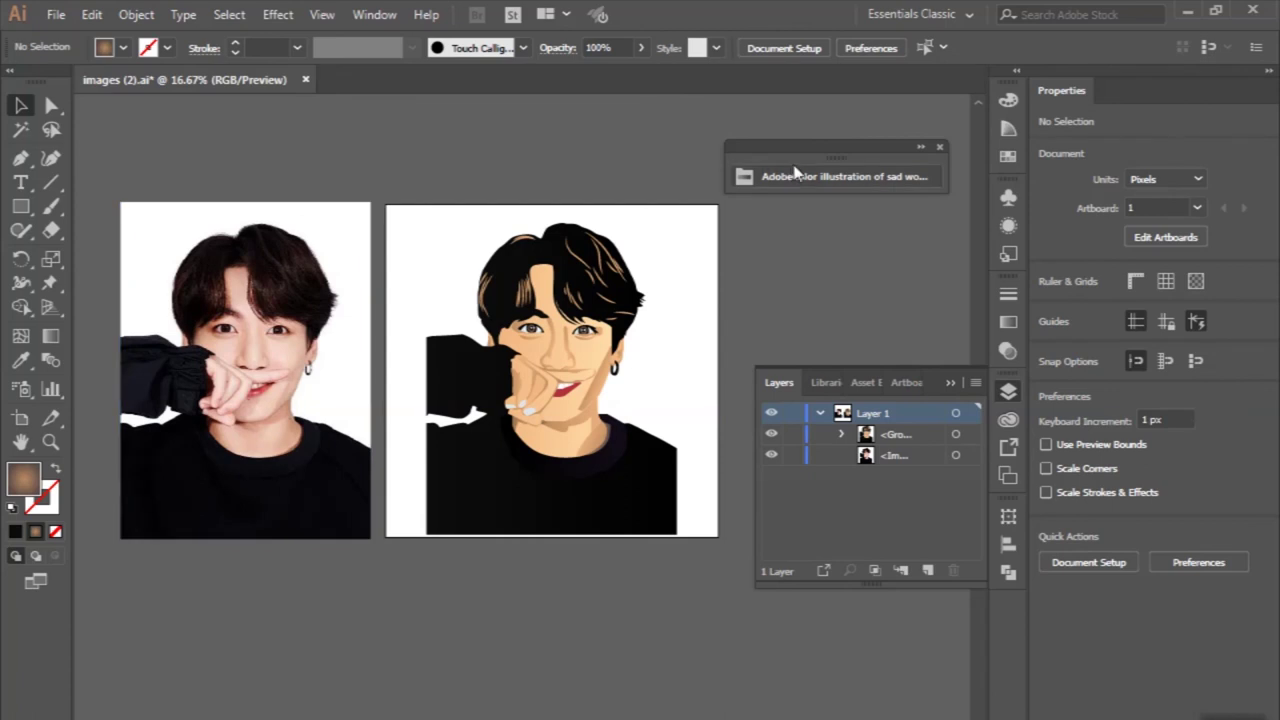
{"action": "left_click", "coordinate": [939, 147]}
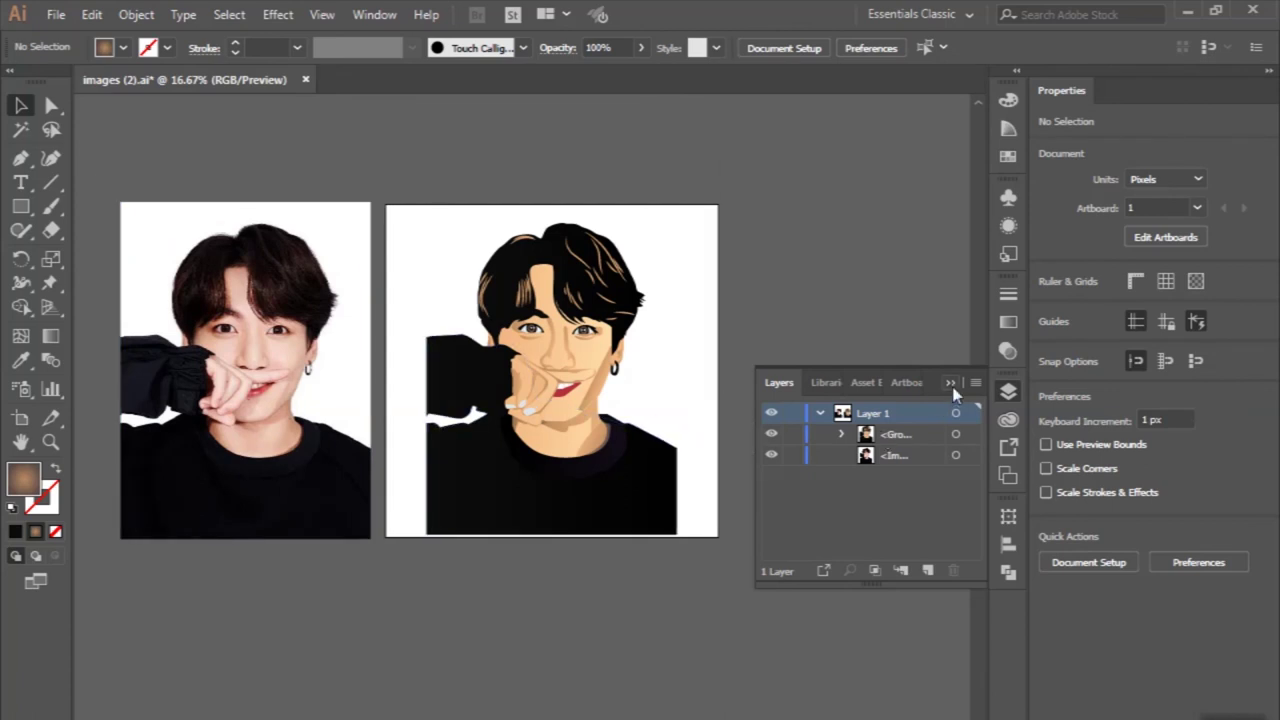
{"action": "left_click", "coordinate": [951, 385]}
{"action": "key", "text": "m"}
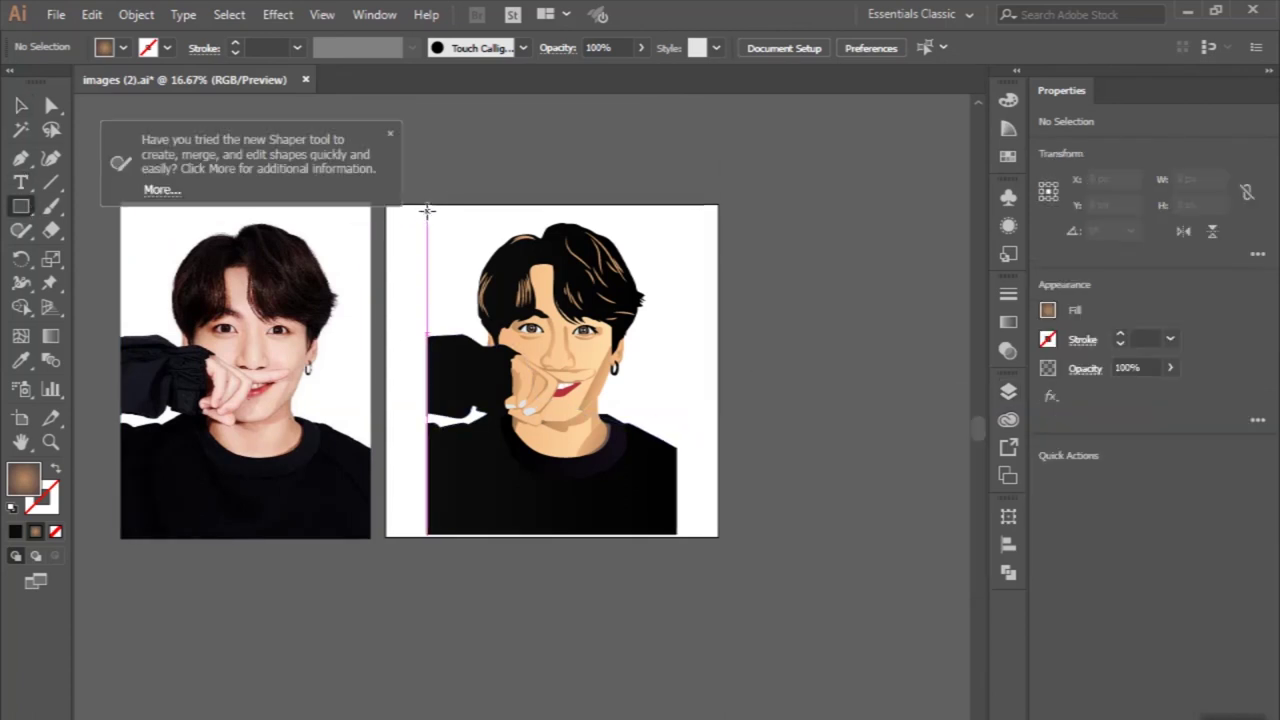
Draw a white rectangle over the artboard and send it behind the portrait.
{"action": "left_click_drag", "start_coordinate": [427, 206], "coordinate": [678, 535]}
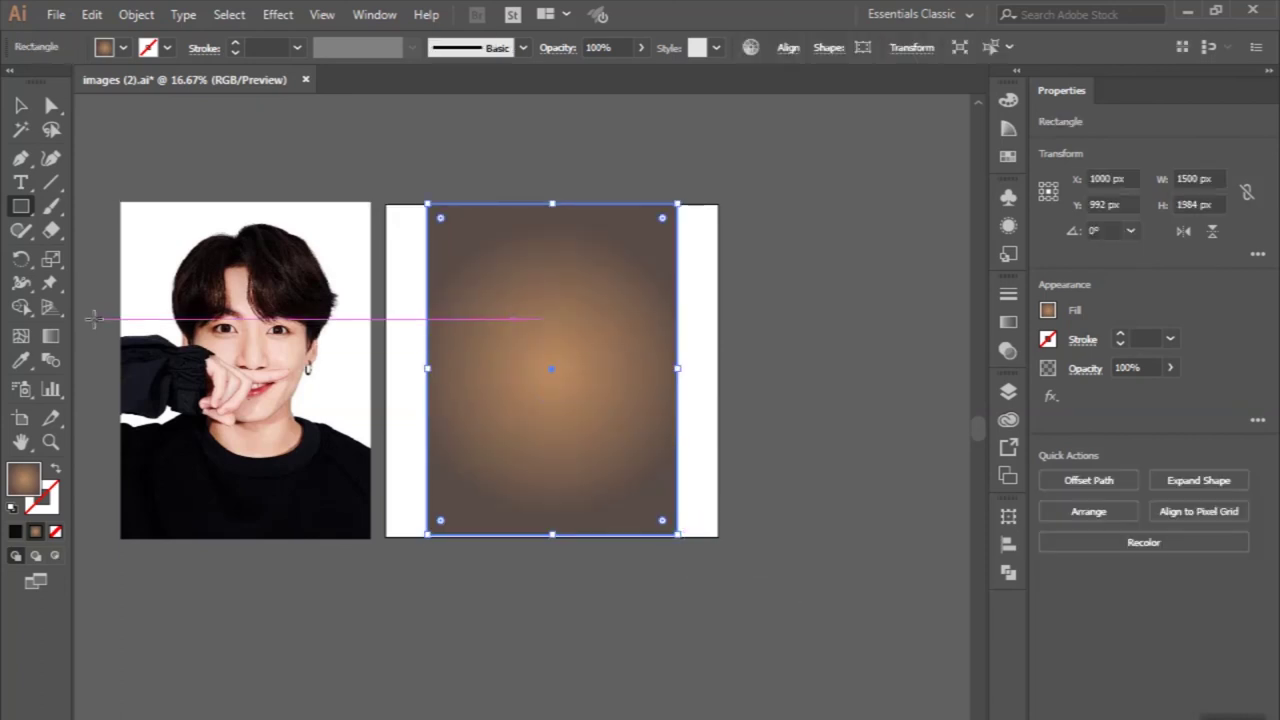
{"action": "left_click", "coordinate": [20, 360]}
{"action": "left_click", "coordinate": [405, 250]}
{"action": "key", "text": "ctrl+shift+bracketleft"}
{"action": "key", "text": "ctrl+F9"}
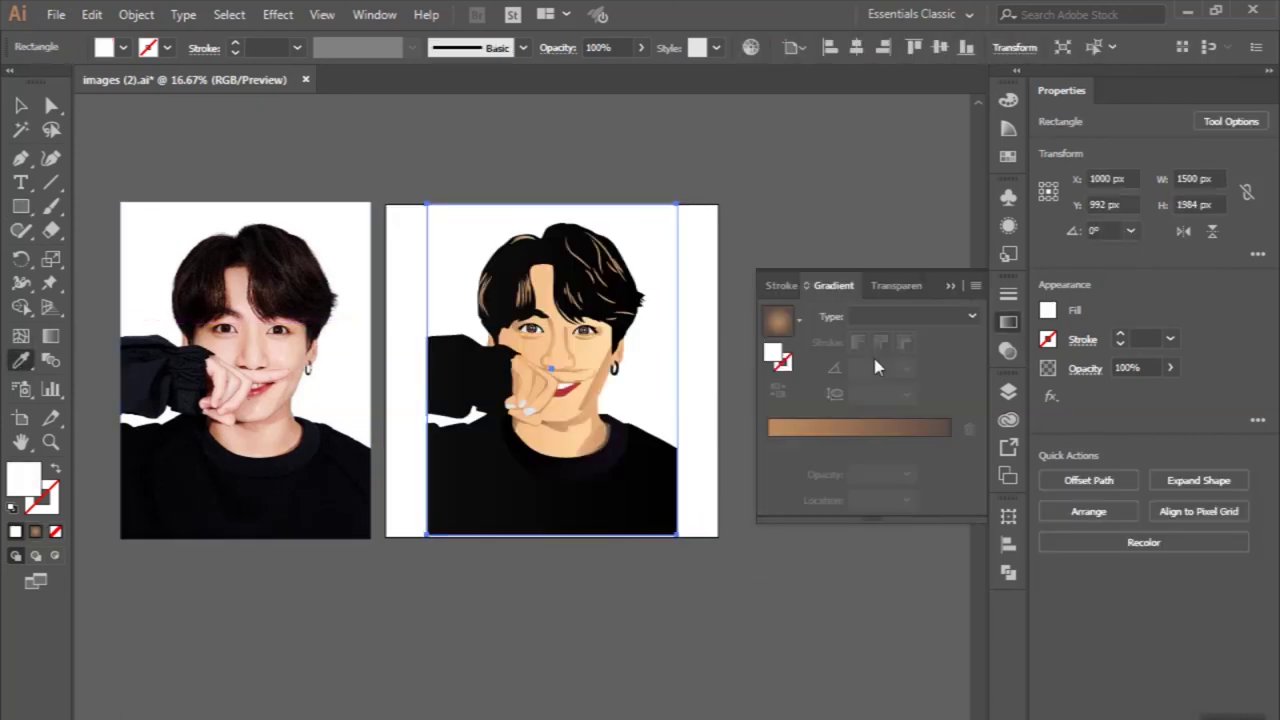
Fill the background rectangle with a radial gradient ending in light orange ffd47f.
{"action": "left_click", "coordinate": [799, 318]}
{"action": "left_click", "coordinate": [810, 437]}
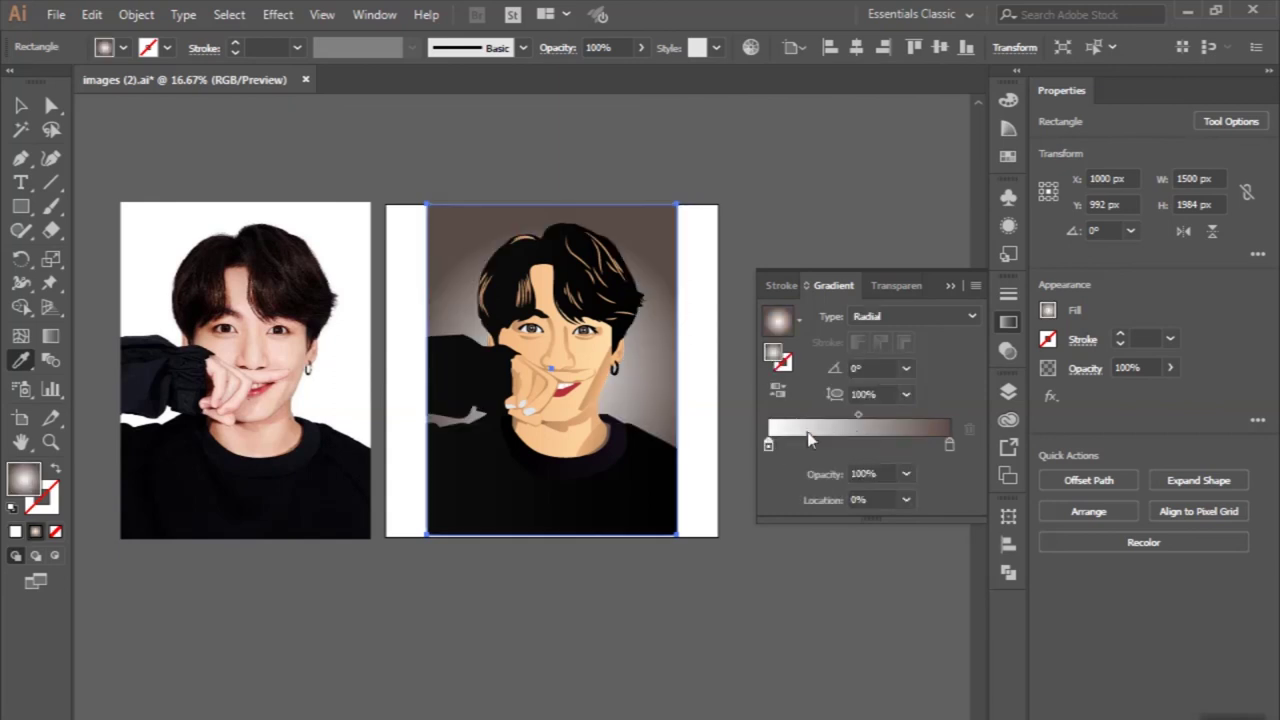
{"action": "double_click", "coordinate": [946, 445]}
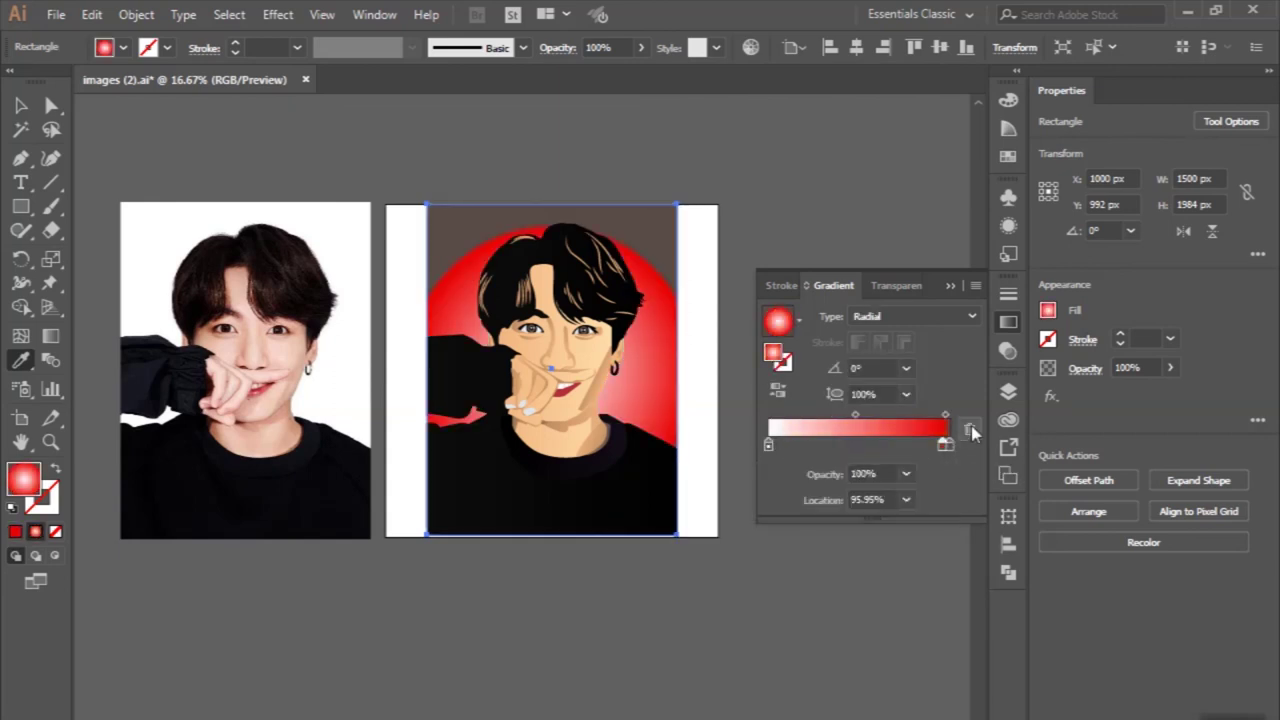
{"action": "left_click", "coordinate": [731, 643]}
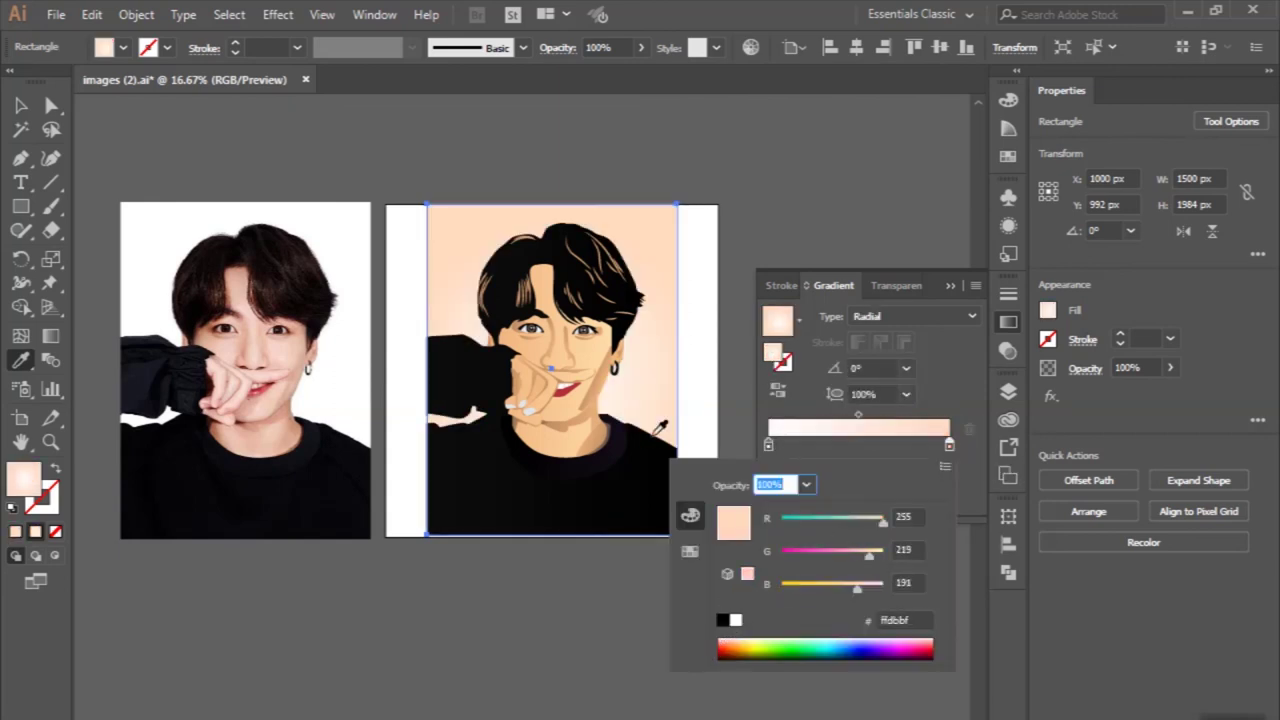
{"action": "left_click_drag", "start_coordinate": [733, 645], "coordinate": [749, 640]}
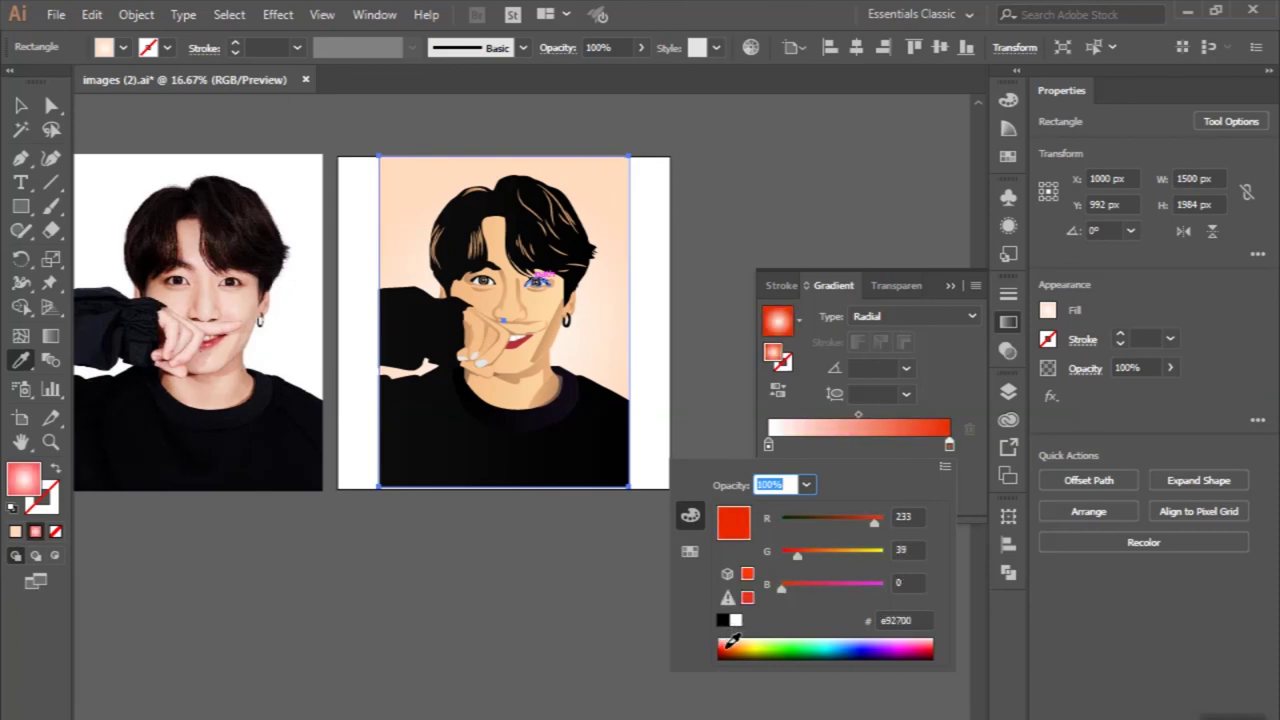
{"action": "key", "text": "v"}
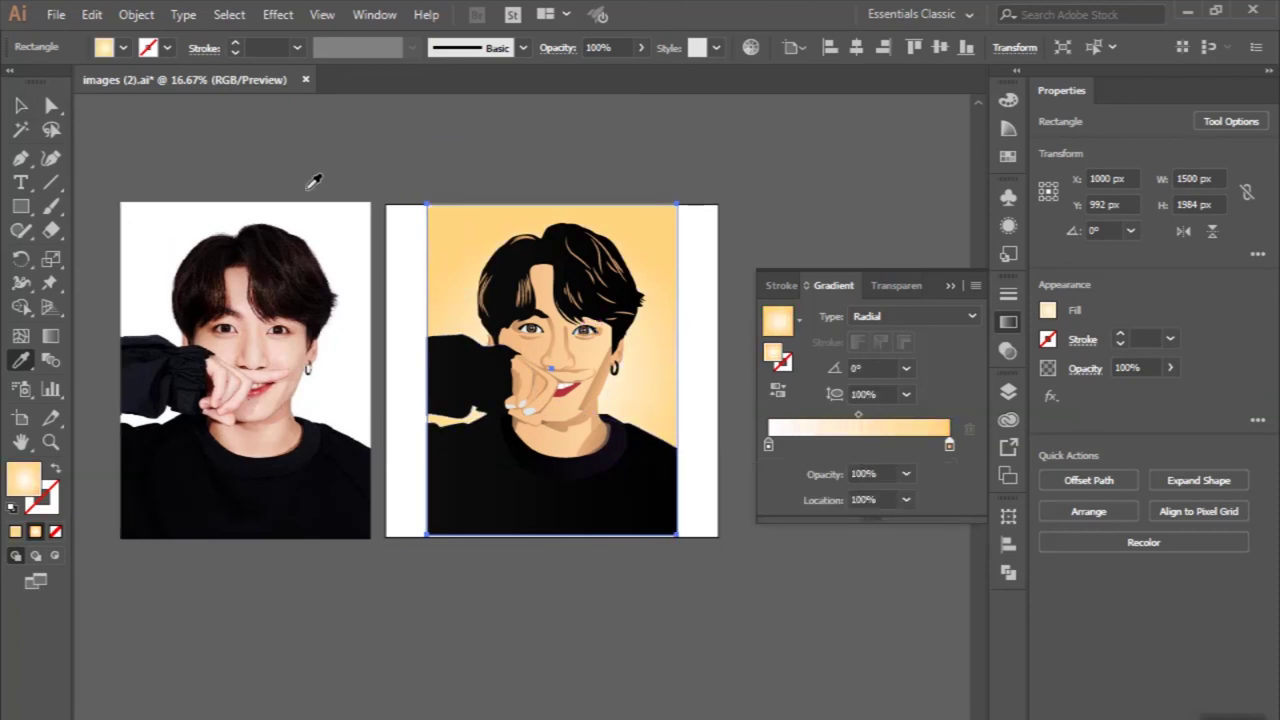
{"action": "left_click", "coordinate": [338, 166]}
{"action": "key", "text": "ctrl+equal"}
{"action": "key", "text": "ctrl+equal"}
{"action": "key", "text": "ctrl+equal"}
{"action": "left_click", "coordinate": [391, 412]}
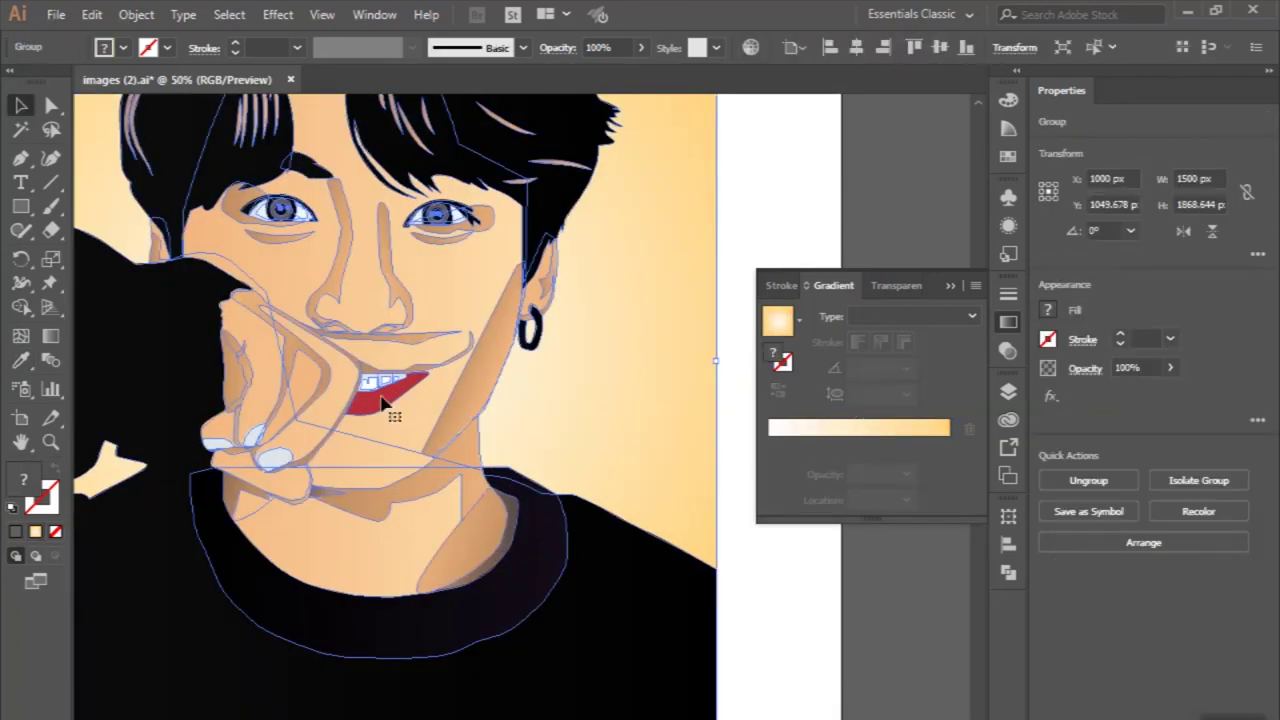
Inside the group, give the mouth a linear gradient with a red stop.
{"action": "double_click", "coordinate": [388, 395]}
{"action": "left_click", "coordinate": [770, 430]}
{"action": "double_click", "coordinate": [949, 444]}
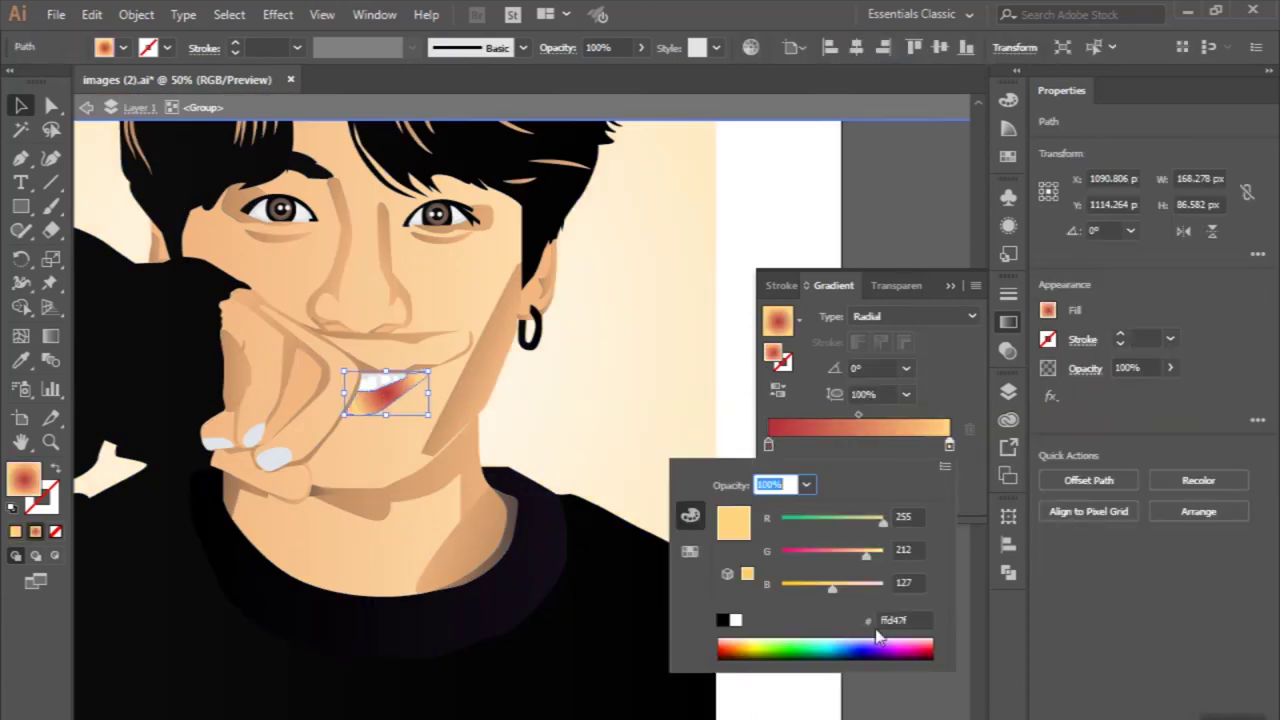
{"action": "left_click", "coordinate": [932, 640]}
{"action": "left_click", "coordinate": [910, 316]}
{"action": "left_click", "coordinate": [867, 334]}
{"action": "key", "text": "g"}
Angle the lip gradient about 16.7°, exit the group and close the gradient settings.
{"action": "key", "text": "ctrl+equal"}
{"action": "key", "text": "ctrl+equal"}
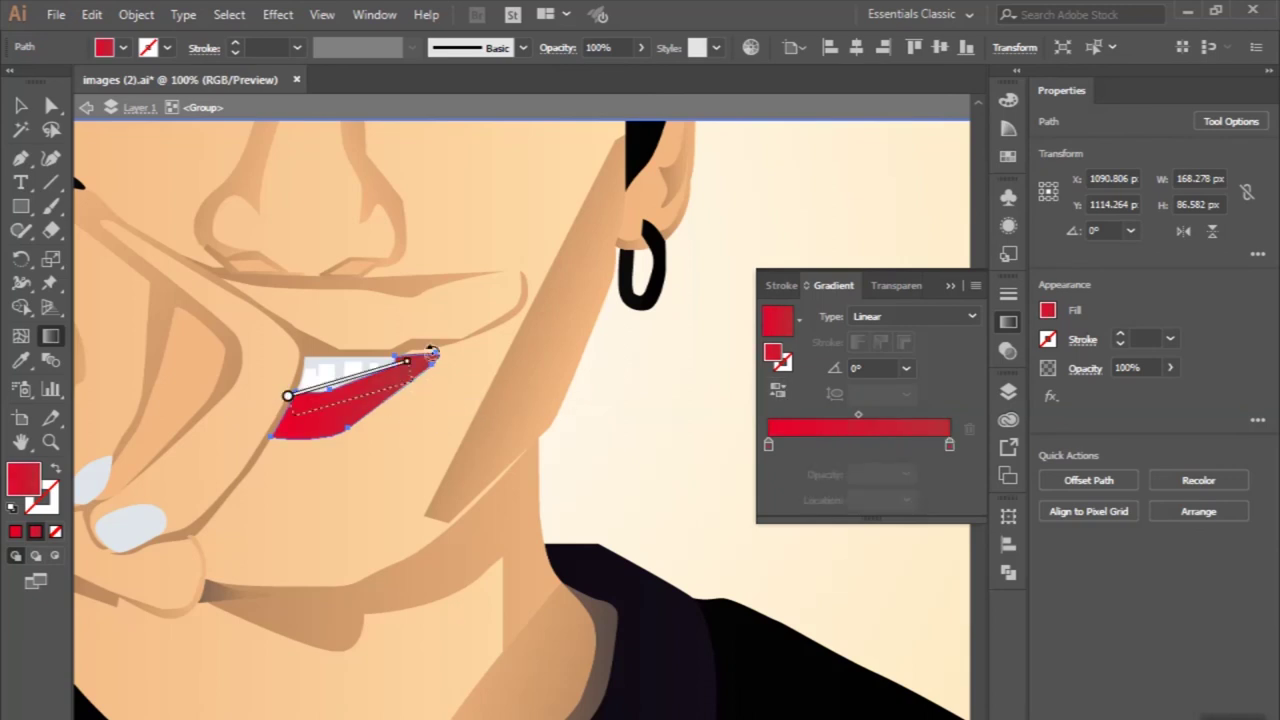
{"action": "key", "text": "ctrl+minus"}
{"action": "key", "text": "ctrl+minus"}
{"action": "key", "text": "ctrl+minus"}
{"action": "key", "text": "ctrl+minus"}
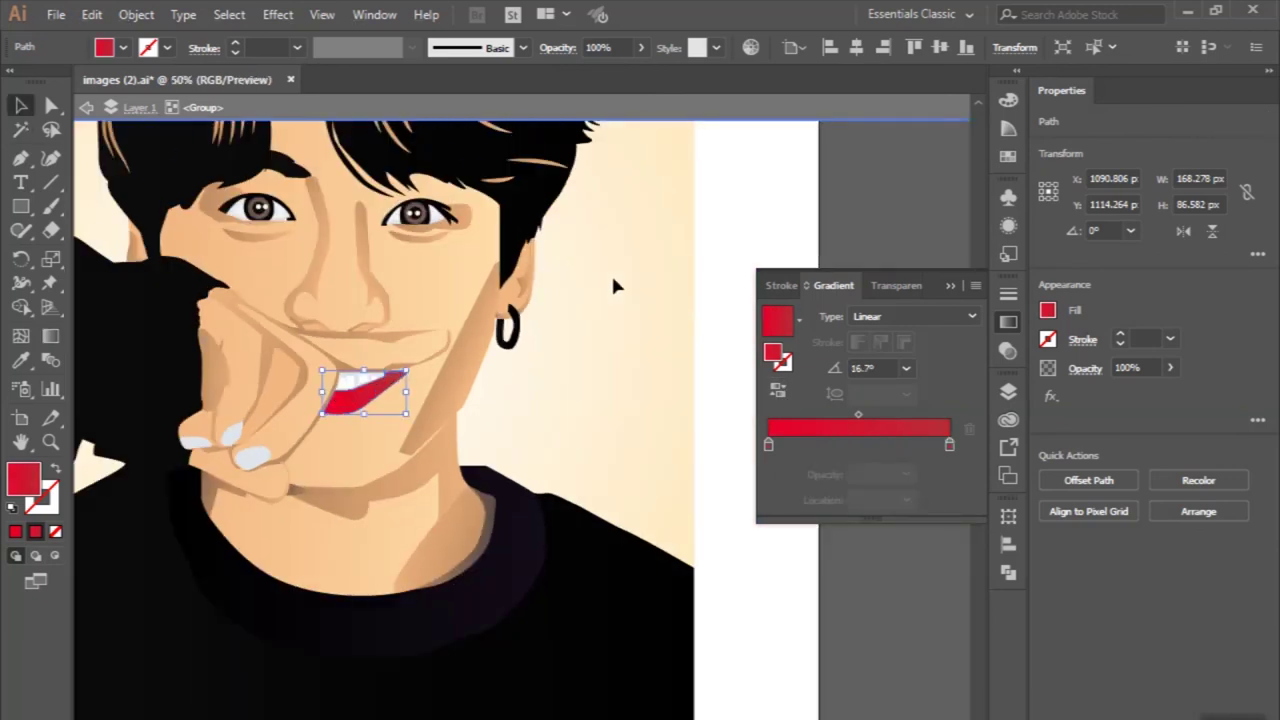
{"action": "key", "text": "v"}
{"action": "left_click", "coordinate": [695, 355]}
{"action": "key", "text": "ctrl+minus"}
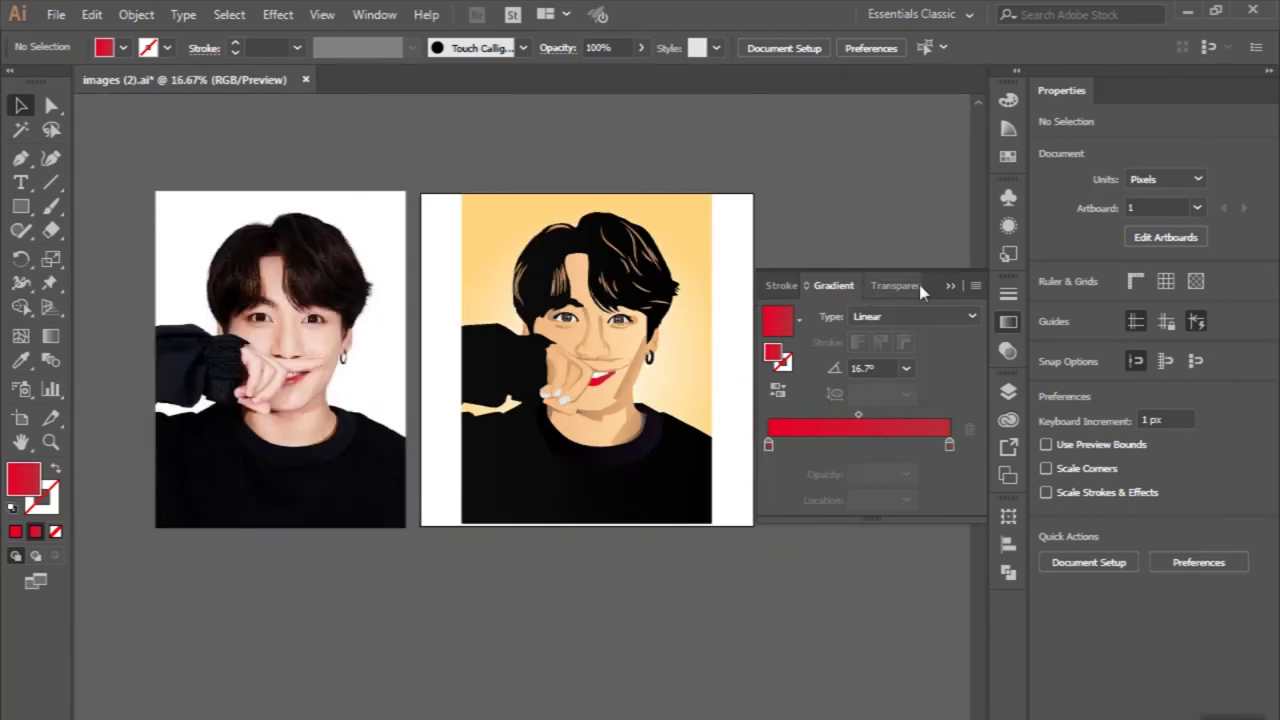
{"action": "key", "text": "ctrl+F9"}
{"action": "scroll", "coordinate": [780, 460], "scroll_direction": "up", "scroll_amount": 1}
{"action": "scroll", "coordinate": [780, 460], "scroll_direction": "left", "scroll_amount": 2}
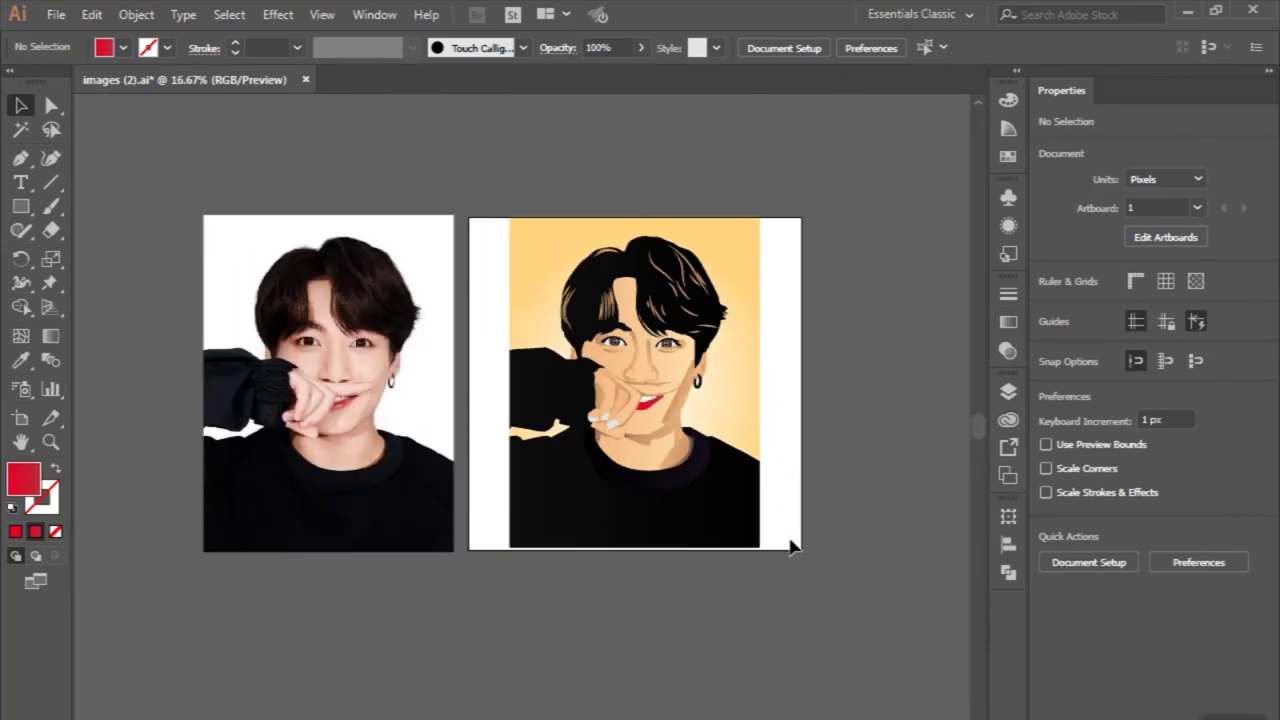
Marquee-select every piece of the portrait artwork, group it, then deselect.
{"action": "left_click_drag", "start_coordinate": [474, 149], "coordinate": [800, 560]}
{"action": "left_click", "coordinate": [1089, 643]}
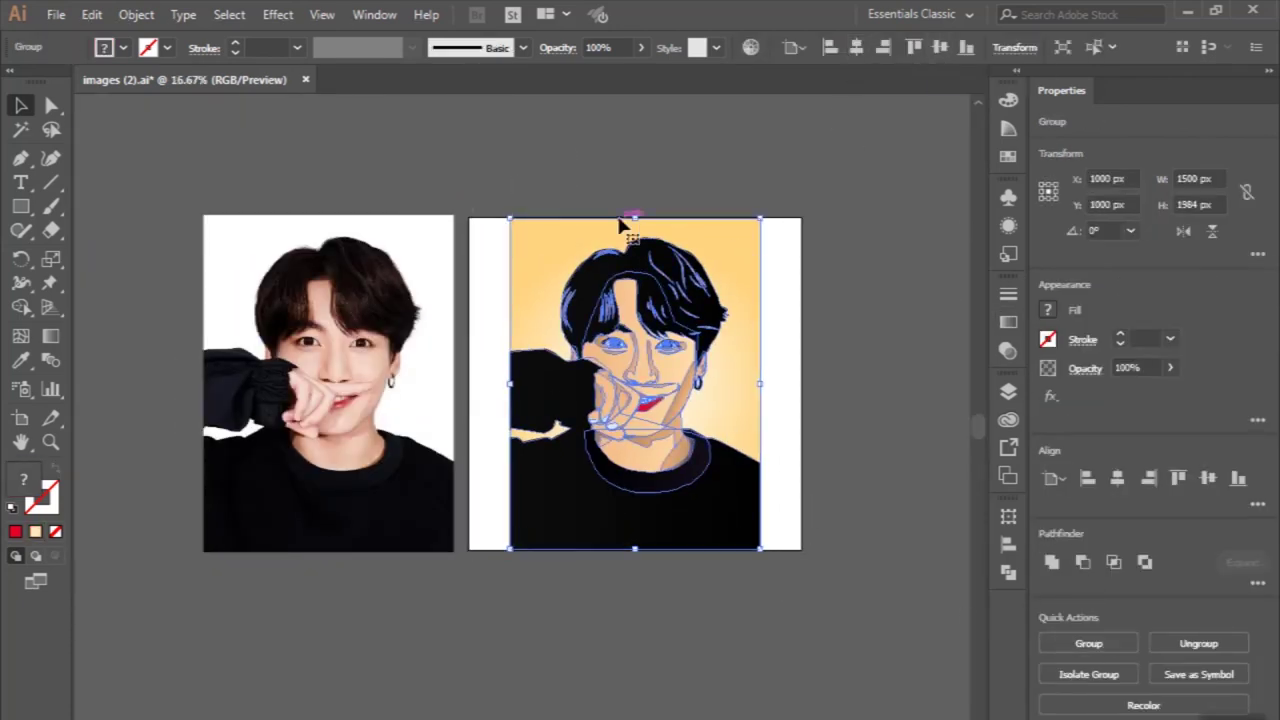
{"action": "left_click", "coordinate": [520, 205]}
Show the Layers panel and zoom in on the portrait's face.
{"action": "scroll", "coordinate": [501, 582], "scroll_direction": "right", "scroll_amount": 1}
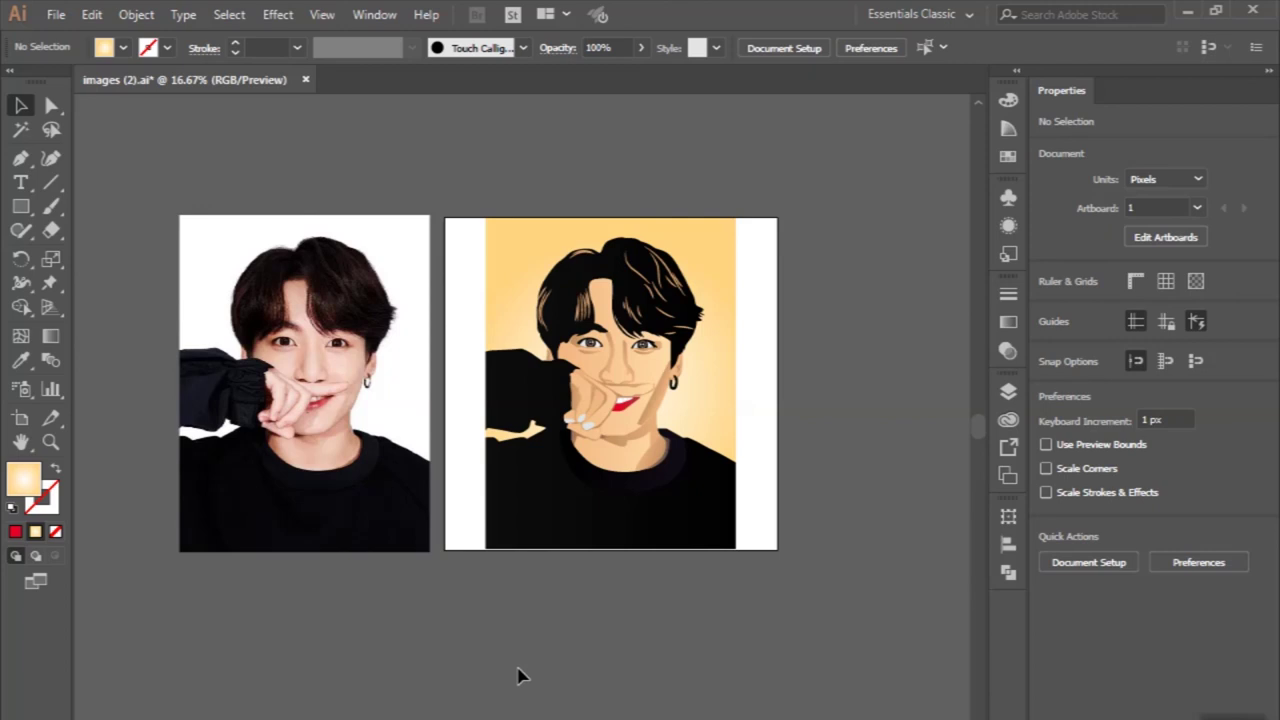
{"action": "left_click", "coordinate": [1008, 391]}
{"action": "key", "text": "ctrl+plus"}
{"action": "key", "text": "ctrl+plus"}
With the Pen tool, start a shadow path below the lower lip and trace it down to the chin.
{"action": "key", "text": "p"}
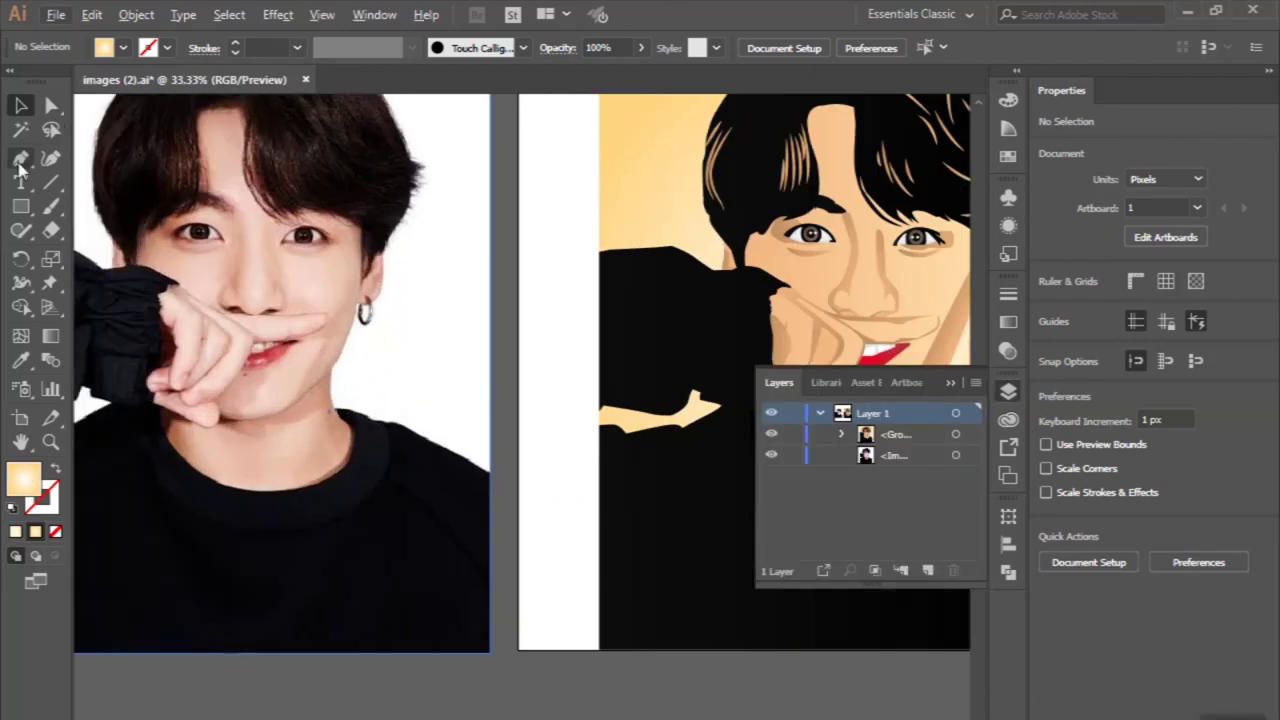
{"action": "scroll", "coordinate": [360, 354], "scroll_direction": "up", "scroll_amount": 4}
{"action": "scroll", "coordinate": [360, 354], "scroll_direction": "right", "scroll_amount": 5}
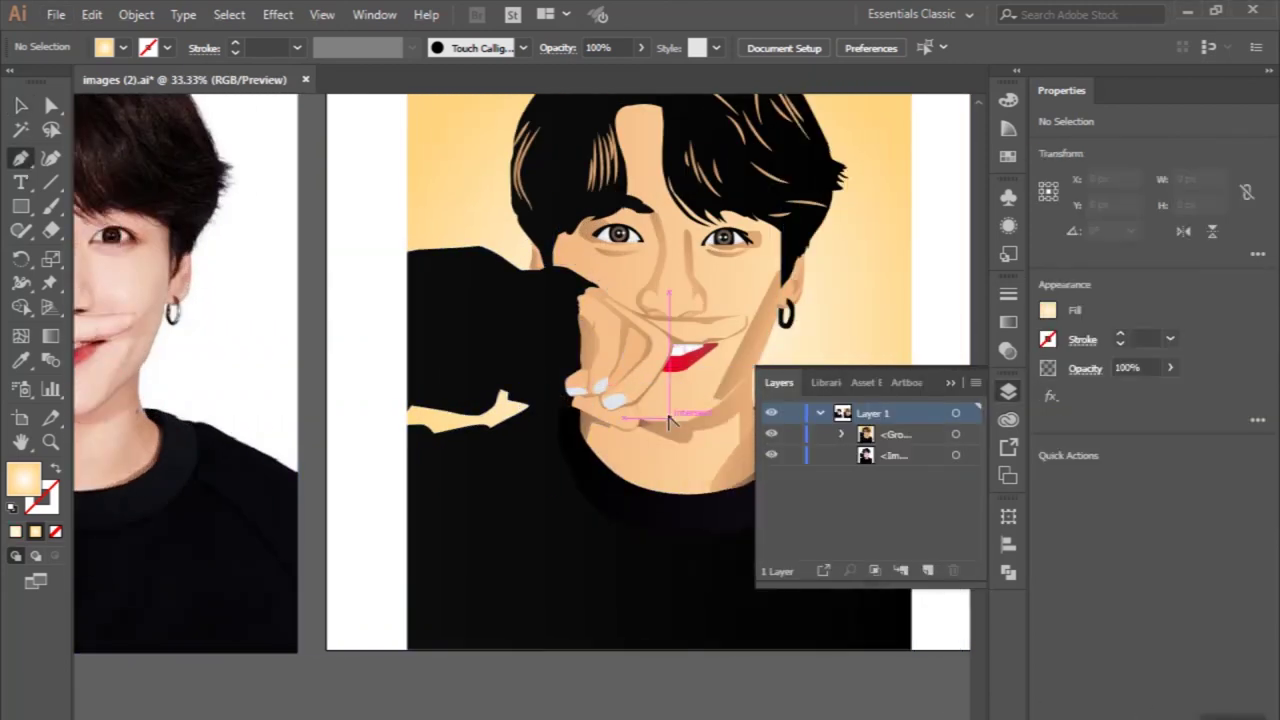
{"action": "key", "text": "ctrl+plus"}
{"action": "left_click", "coordinate": [694, 328]}
{"action": "left_click", "coordinate": [685, 361]}
{"action": "left_click", "coordinate": [673, 376]}
{"action": "left_click", "coordinate": [661, 391]}
{"action": "key", "text": "ctrl+minus"}
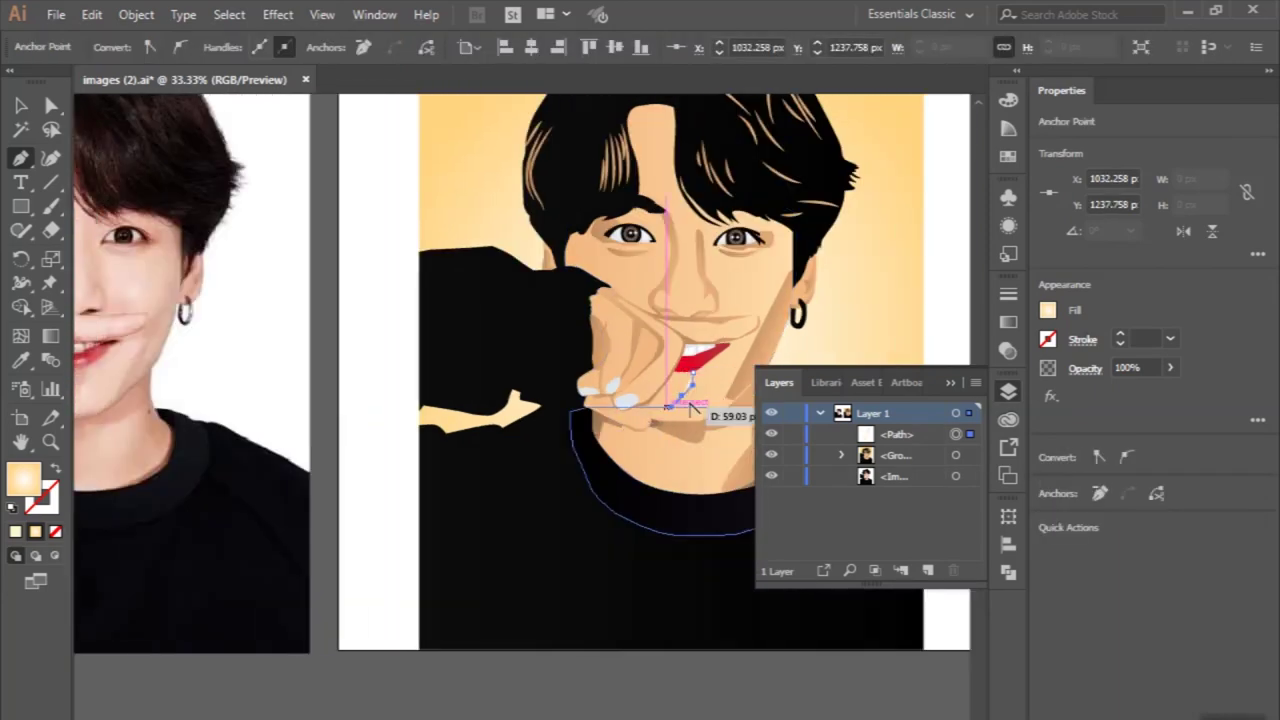
{"action": "key", "text": "ctrl+plus"}
{"action": "key", "text": "ctrl+plus"}
{"action": "key", "text": "ctrl+plus"}
{"action": "left_click_drag", "start_coordinate": [600, 461], "coordinate": [620, 495]}
{"action": "key", "text": "ctrl+minus"}
{"action": "key", "text": "ctrl+minus"}
{"action": "key", "text": "ctrl+minus"}
{"action": "key", "text": "ctrl+plus"}
{"action": "key", "text": "ctrl+plus"}
{"action": "key", "text": "ctrl+plus"}
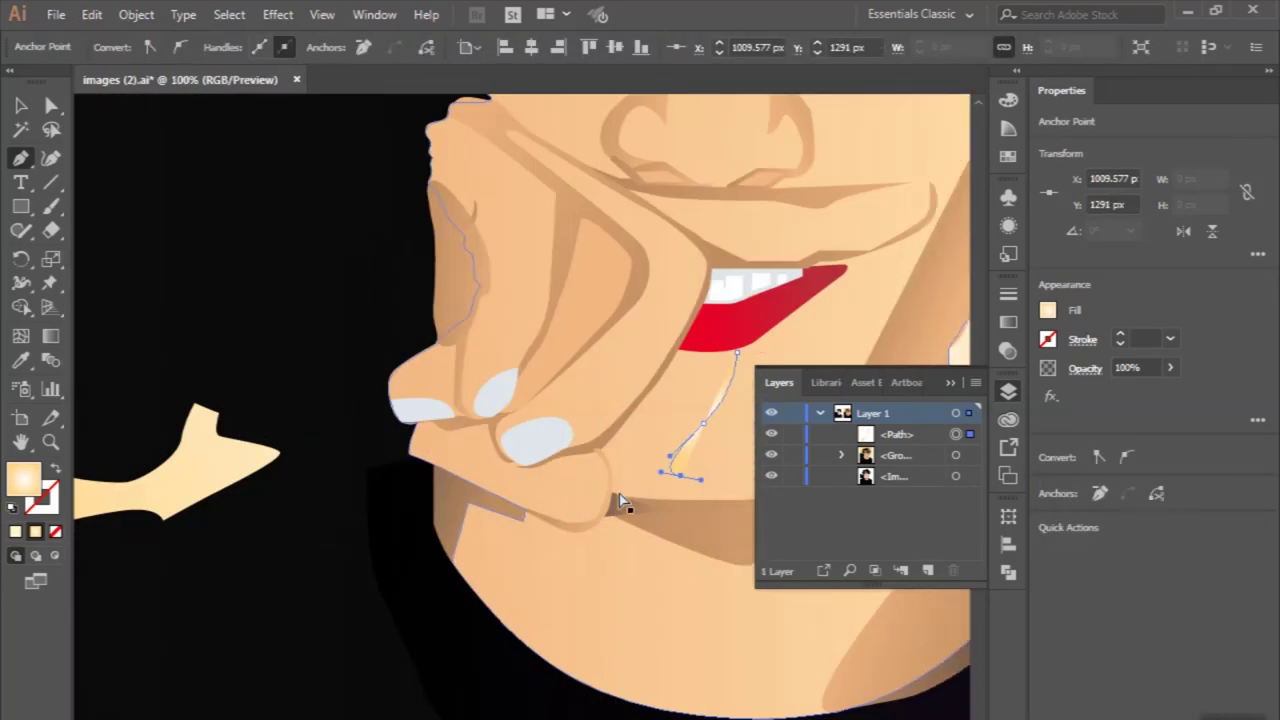
{"action": "left_click", "coordinate": [587, 492]}
{"action": "key", "text": "ctrl+plus"}
{"action": "left_click", "coordinate": [590, 492]}
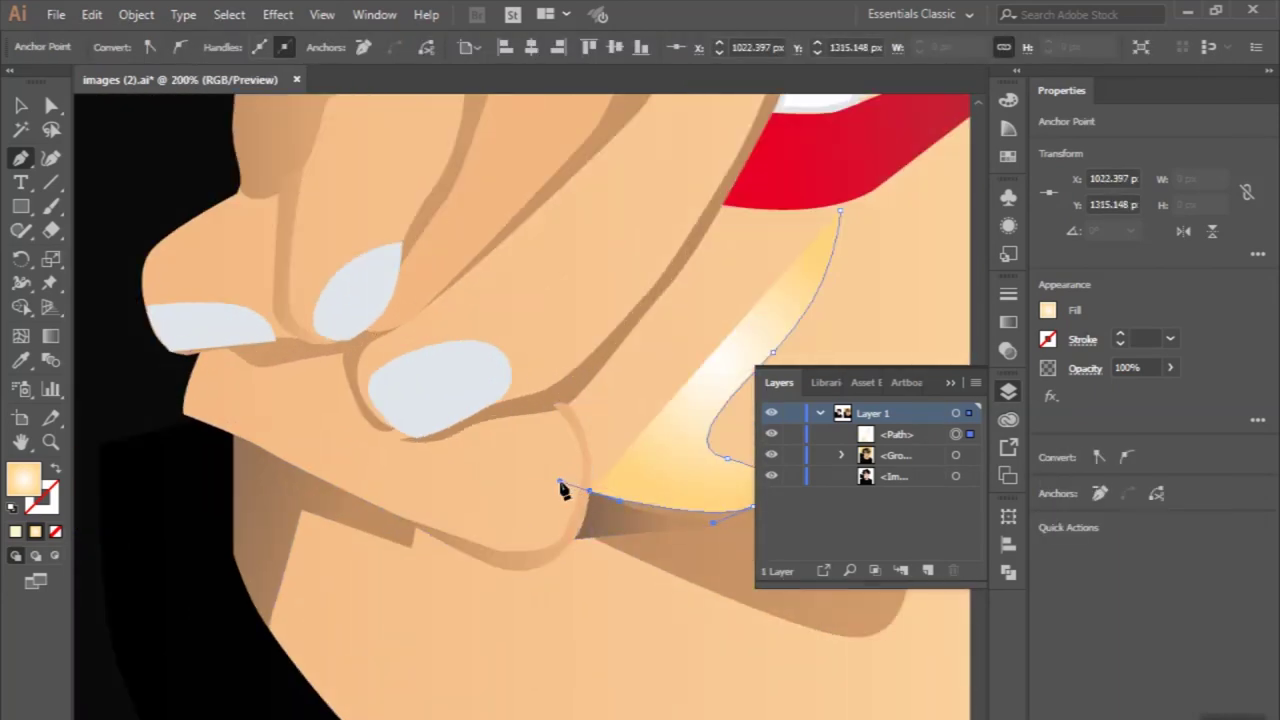
Continue the shadow path around the knuckle and finger edge, closing it on the lower lip's edge.
{"action": "left_click_drag", "start_coordinate": [567, 405], "coordinate": [528, 392]}
{"action": "left_click", "coordinate": [567, 405]}
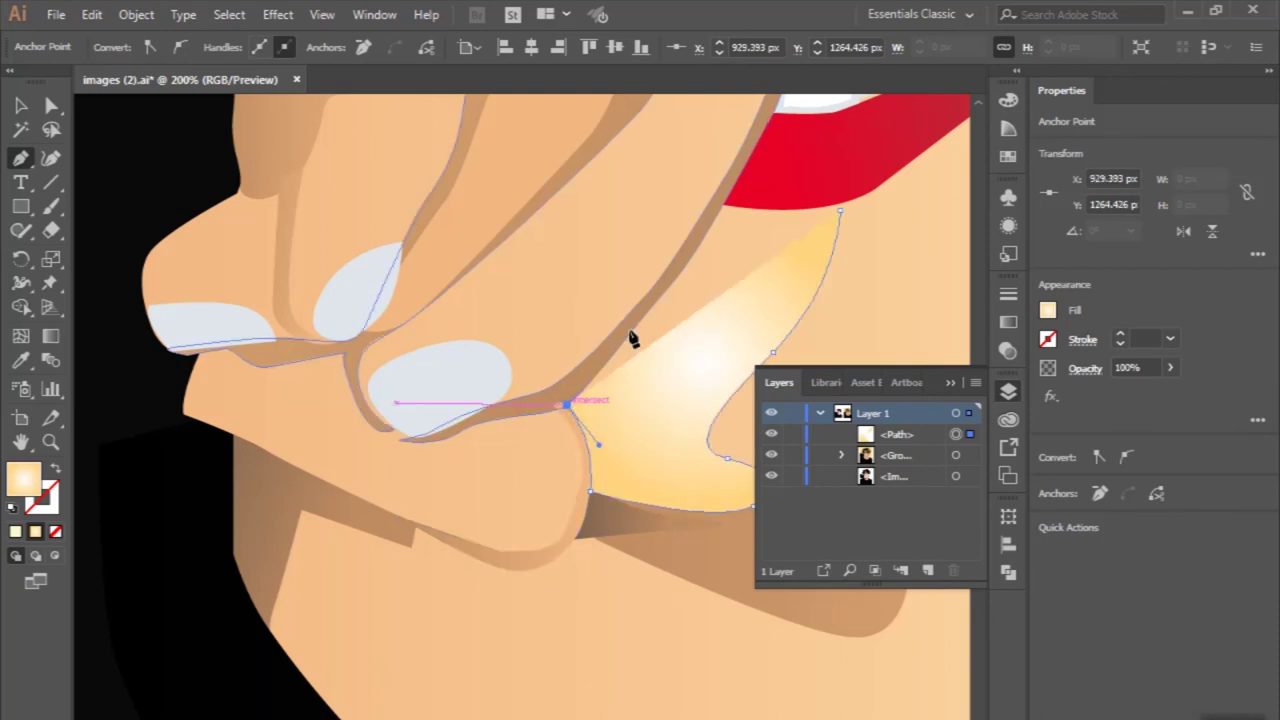
{"action": "left_click", "coordinate": [650, 306]}
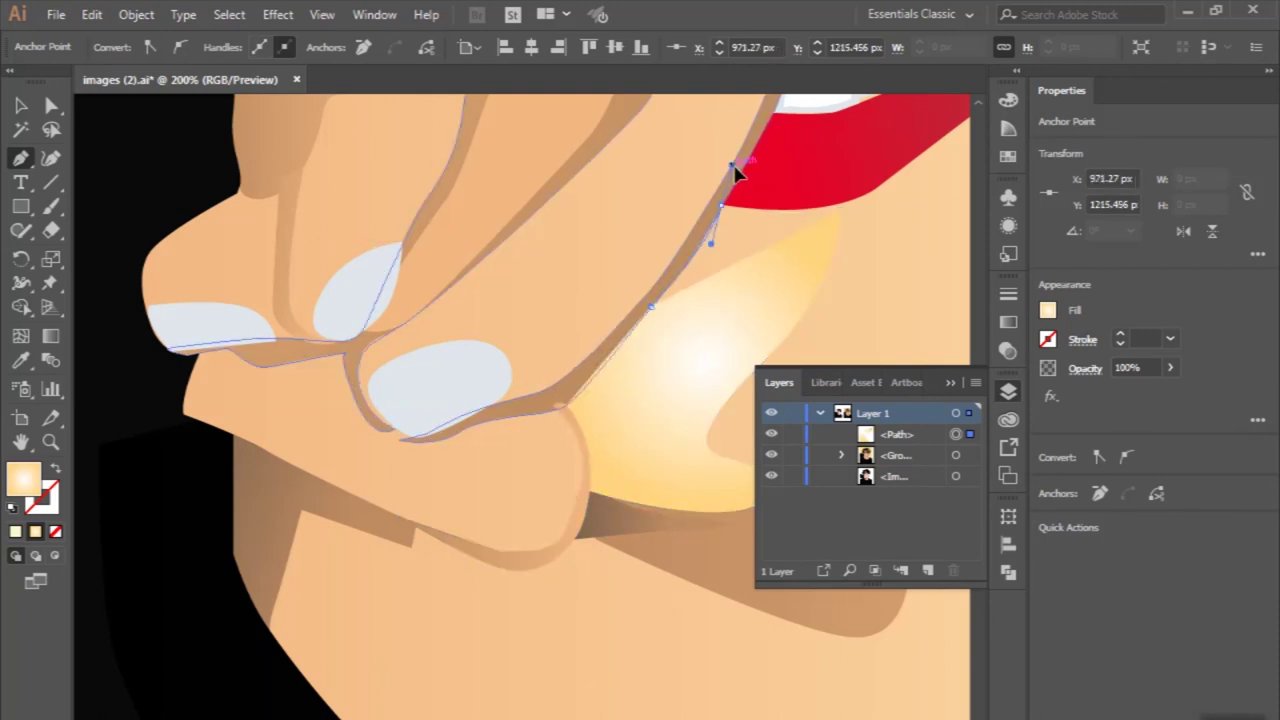
{"action": "left_click", "coordinate": [721, 206]}
{"action": "scroll", "coordinate": [845, 215], "scroll_direction": "up", "scroll_amount": 3}
{"action": "left_click_drag", "start_coordinate": [830, 205], "coordinate": [927, 160]}
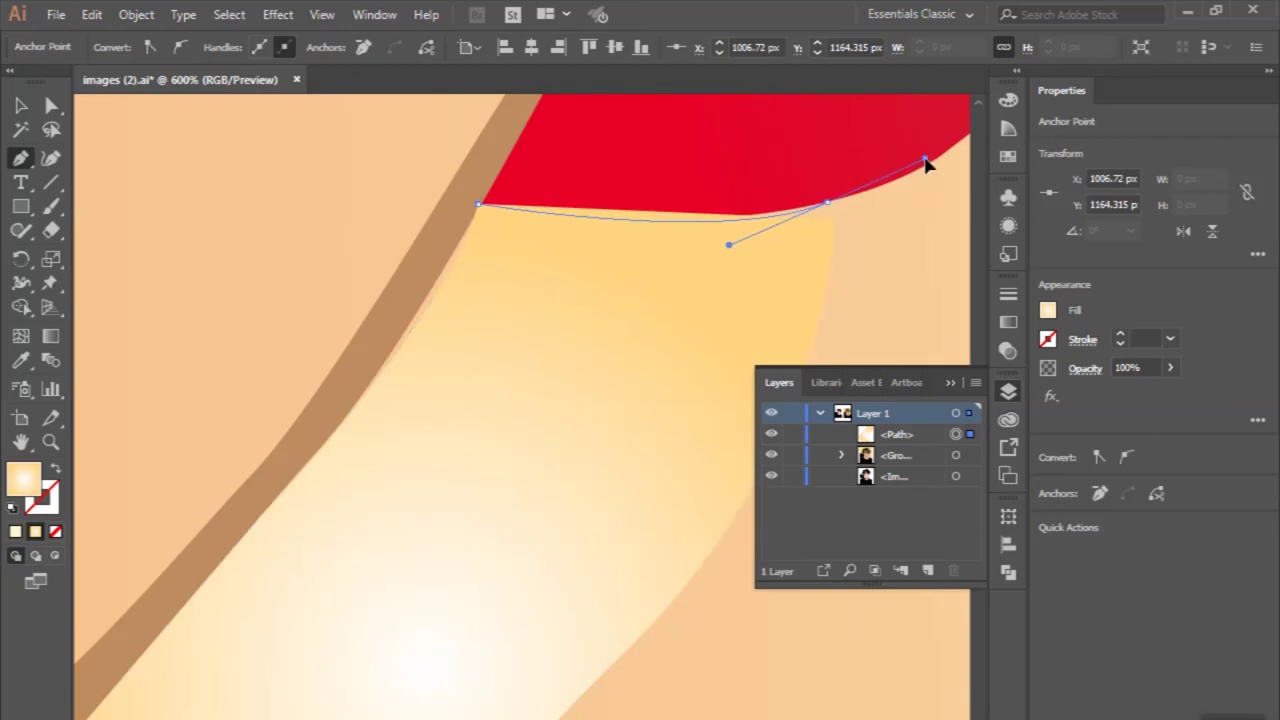
{"action": "left_click", "coordinate": [830, 206]}
Deselect the new skin-brown shadow shape and zoom out to the whole artboard.
{"action": "key", "text": "ctrl+1"}
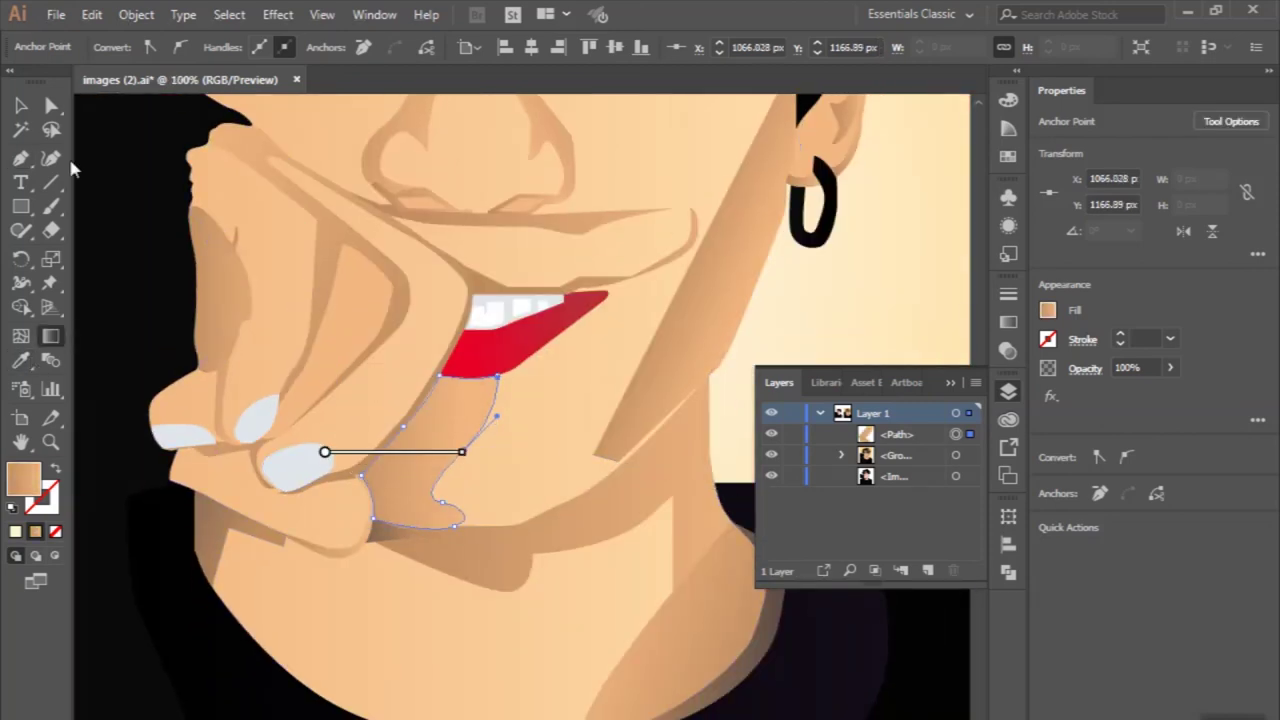
{"action": "key", "text": "v"}
{"action": "key", "text": "ctrl+minus"}
{"action": "key", "text": "ctrl+minus"}
{"action": "key", "text": "ctrl+minus"}
{"action": "key", "text": "ctrl+shift+a"}
{"action": "key", "text": "ctrl+minus"}
{"action": "key", "text": "ctrl+minus"}
{"action": "scroll", "coordinate": [547, 410], "scroll_direction": "up", "scroll_amount": 1}
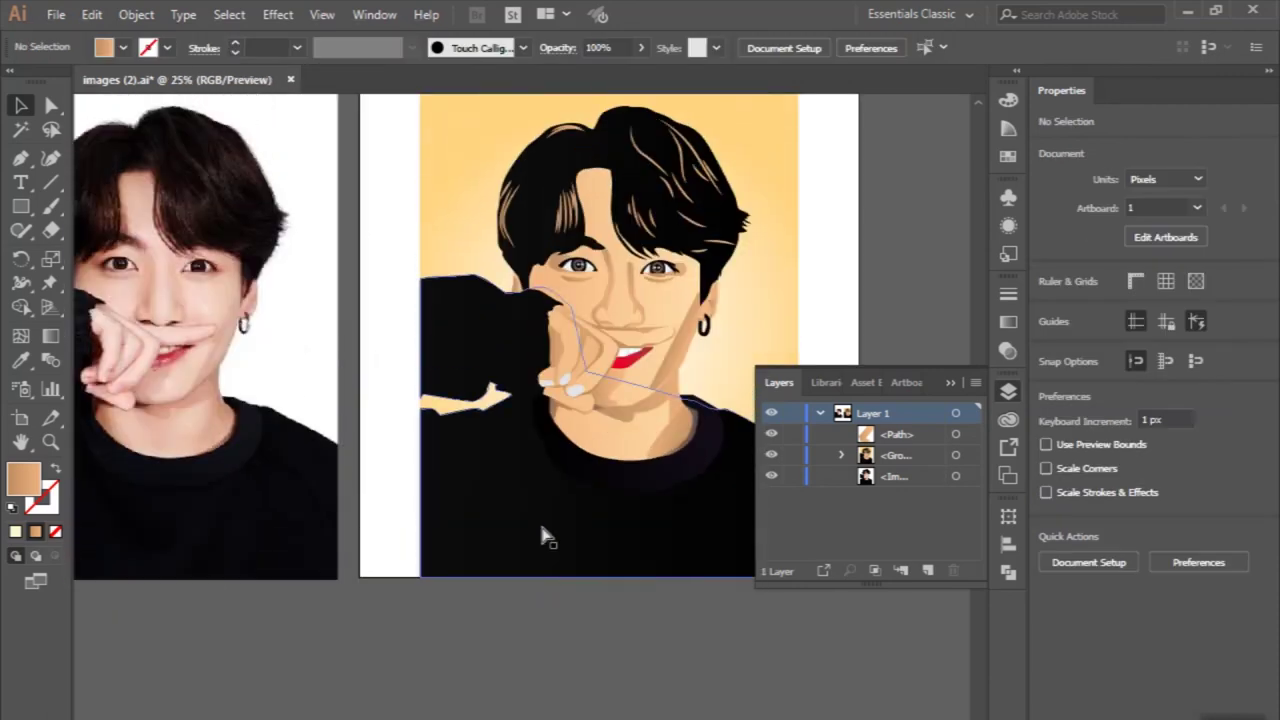
Toggle the Layers panel closed and view the reference photo beside the finished portrait.
{"action": "scroll", "coordinate": [660, 600], "scroll_direction": "down", "scroll_amount": 1}
{"action": "scroll", "coordinate": [662, 600], "scroll_direction": "up", "scroll_amount": 1}
{"action": "left_click", "coordinate": [1010, 392]}
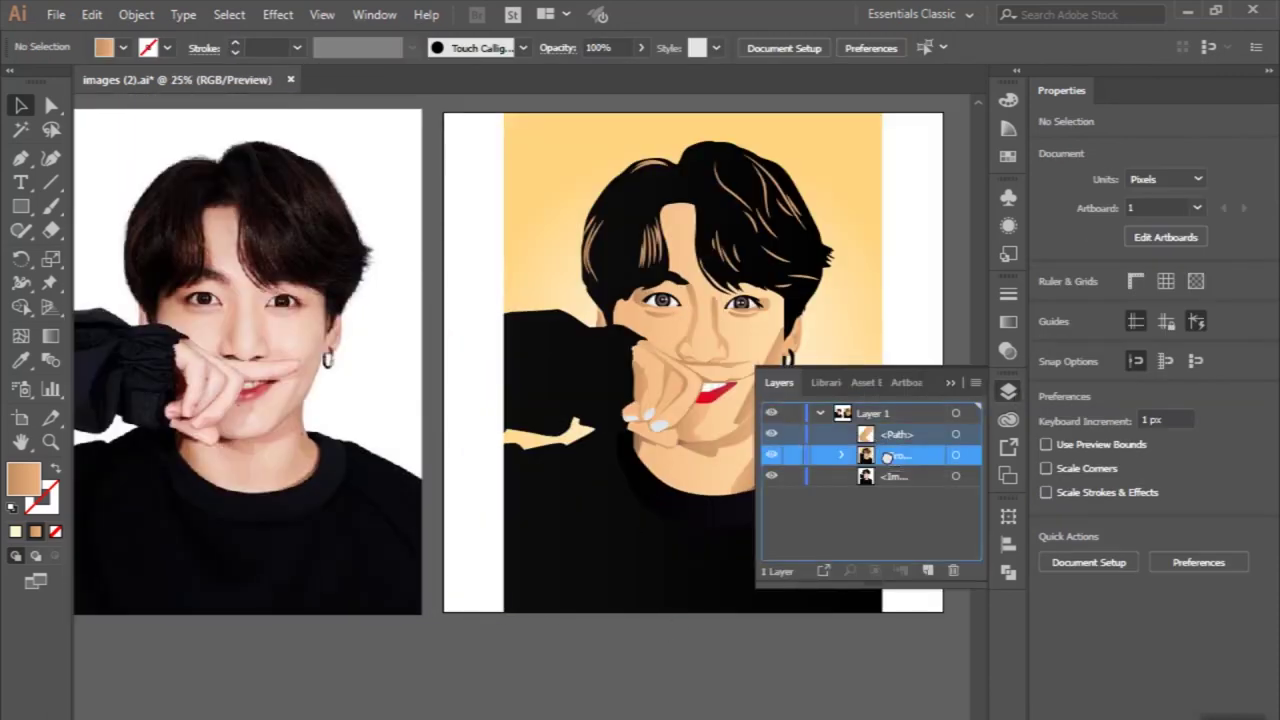
{"action": "scroll", "coordinate": [781, 538], "scroll_direction": "down", "scroll_amount": 1}
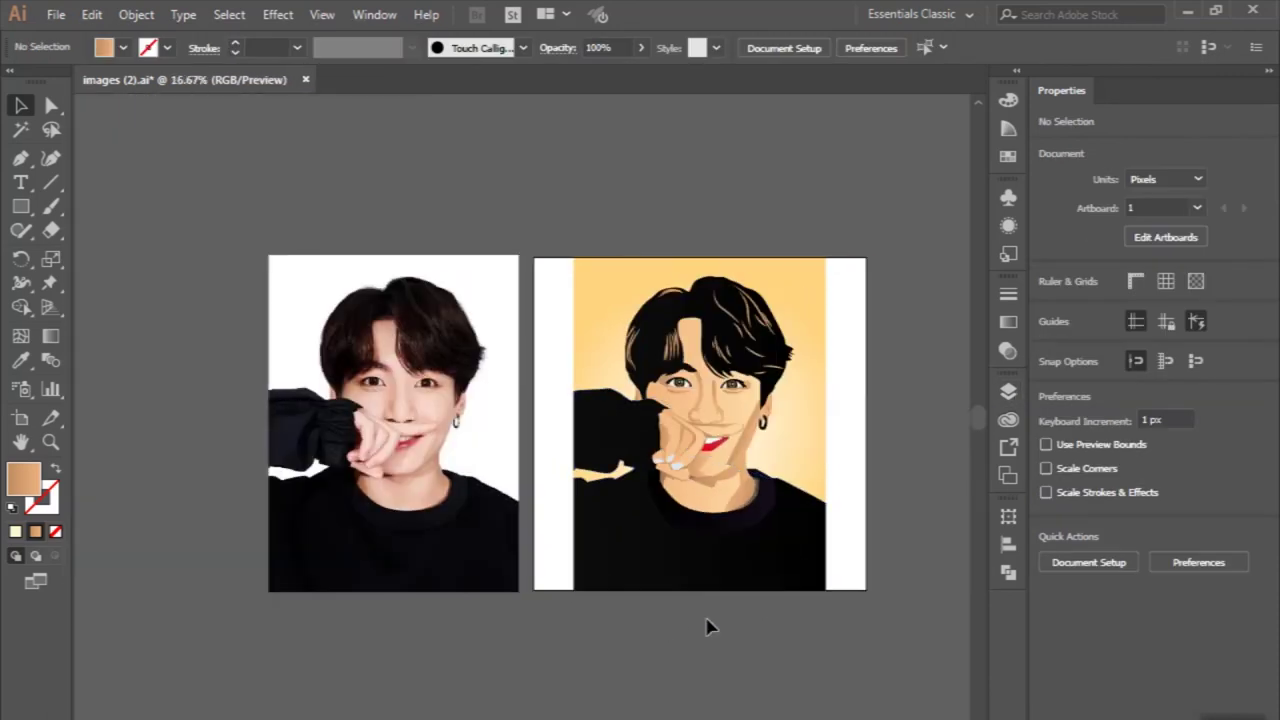
{"action": "scroll", "coordinate": [697, 675], "scroll_direction": "up", "scroll_amount": 1}
{"action": "scroll", "coordinate": [697, 675], "scroll_direction": "down", "scroll_amount": 1}
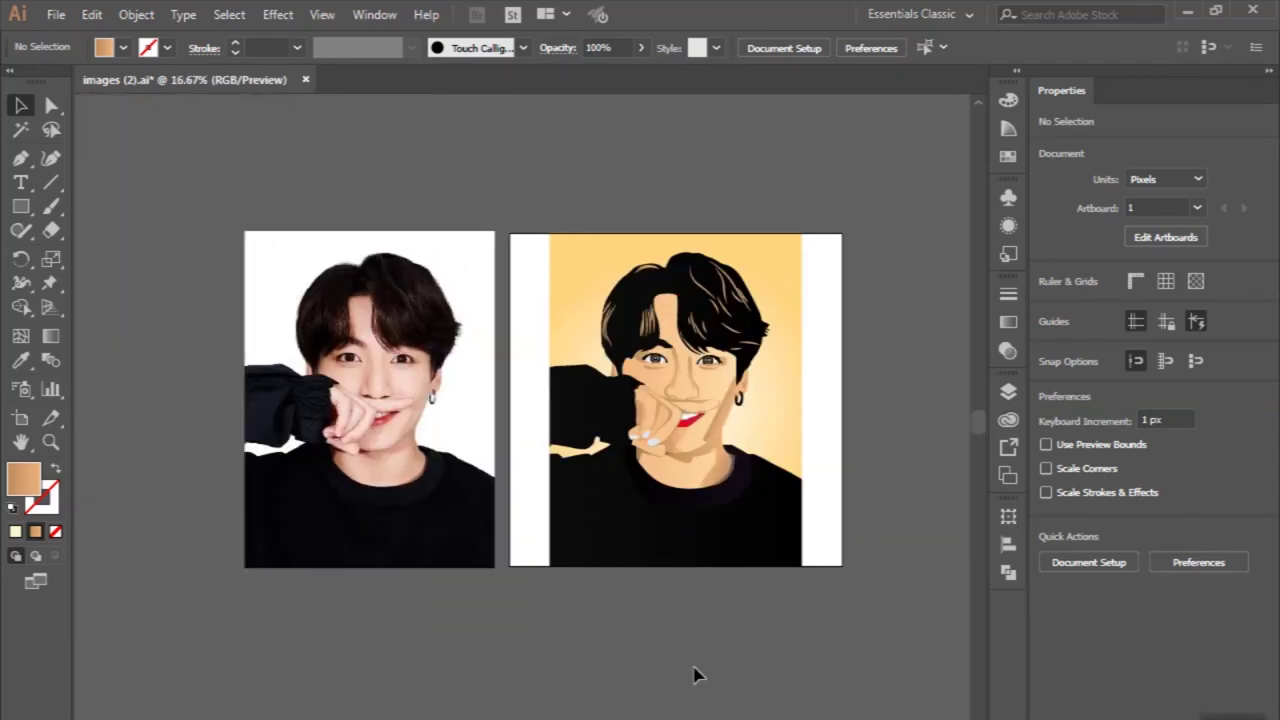